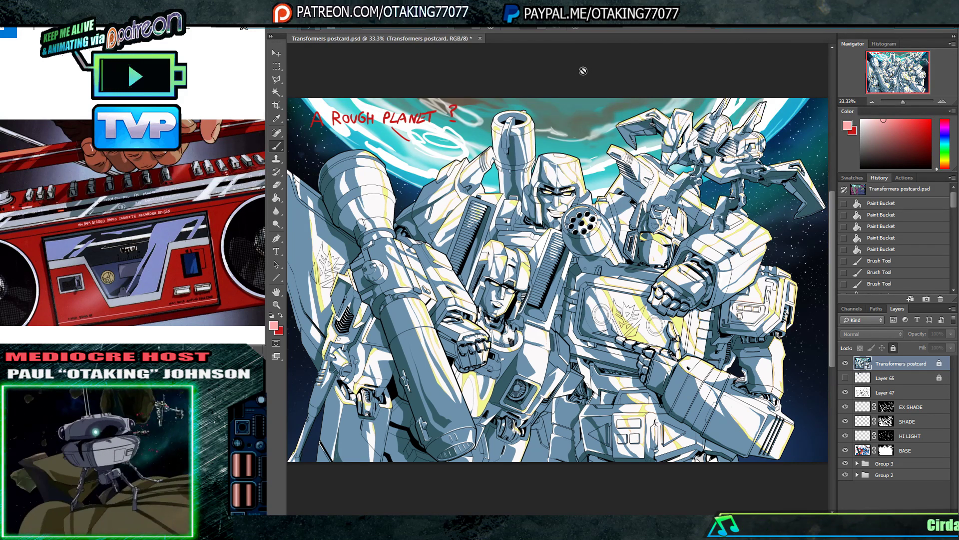
# - Examine the shading and highlight lines on the central robots in the Transformers postcard artwork, up close and as a whole
pyautogui.click(605, 96)
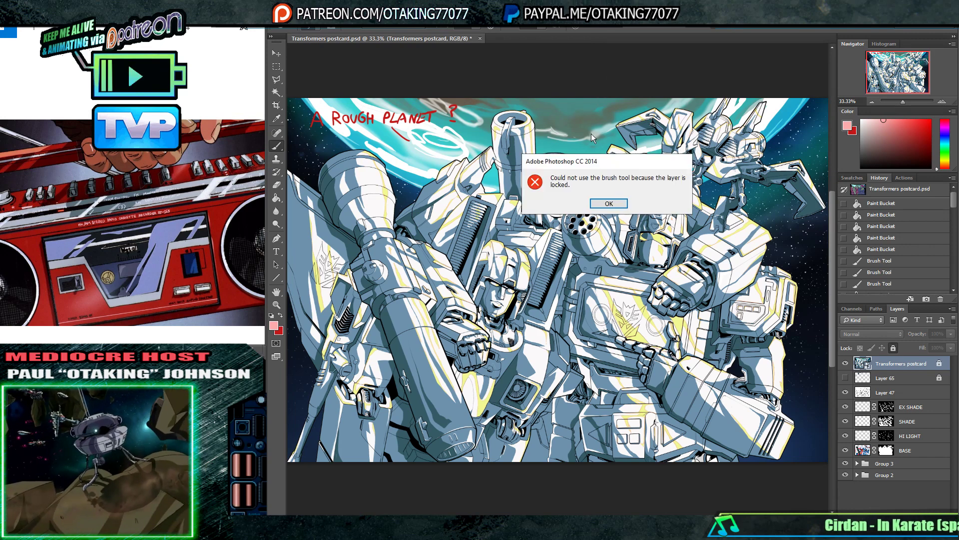
pyautogui.click(608, 203)
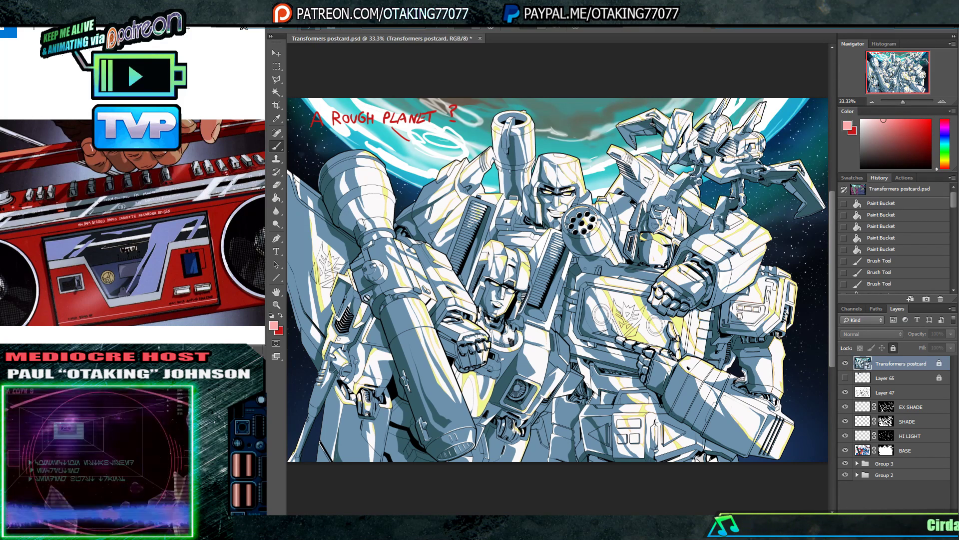
pyautogui.moveTo(625, 323)
pyautogui.mouseDown()
pyautogui.moveTo(588, 273)
pyautogui.moveTo(641, 396)
pyautogui.moveTo(594, 300)
pyautogui.moveTo(623, 326)
pyautogui.mouseUp()
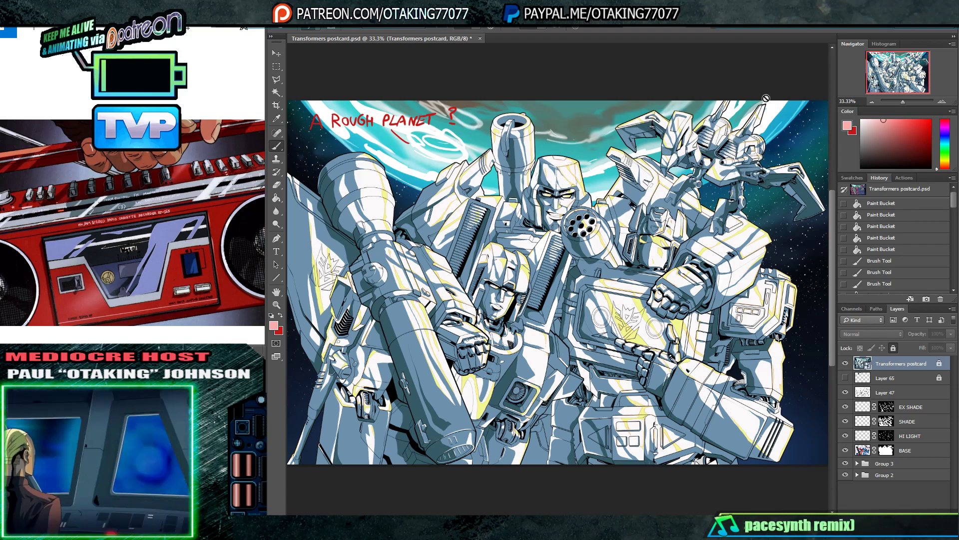
pyautogui.click(940, 101)
pyautogui.click(940, 101)
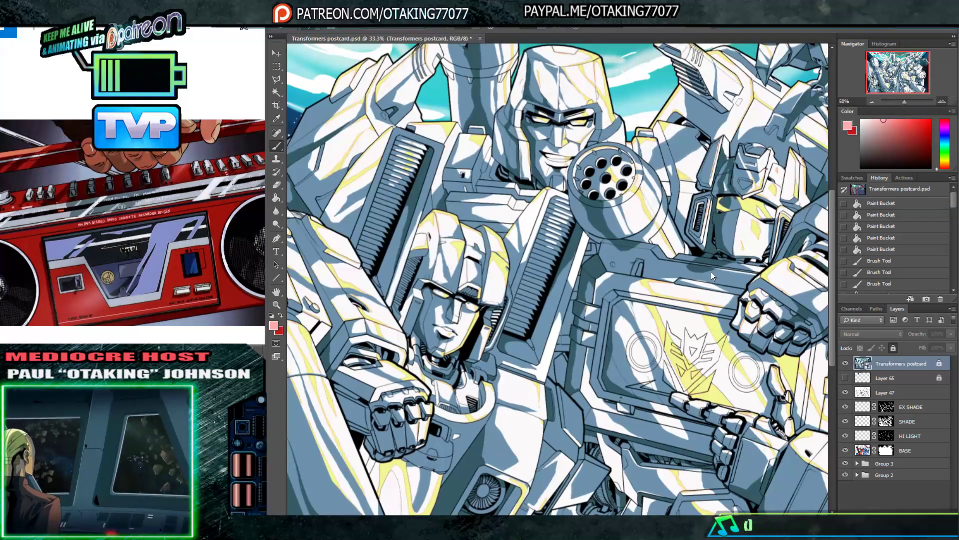
pyautogui.moveTo(551, 260); pyautogui.dragTo(586, 297)
pyautogui.moveTo(760, 324); pyautogui.dragTo(739, 279)
pyautogui.click(873, 99)
pyautogui.click(873, 100)
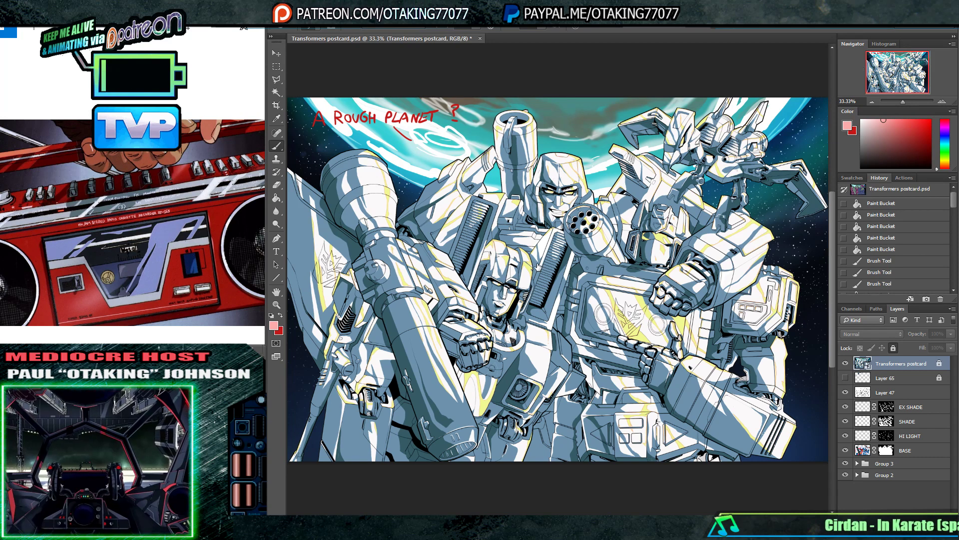
pyautogui.moveTo(637, 330)
pyautogui.mouseDown()
pyautogui.moveTo(615, 313)
pyautogui.moveTo(637, 337)
pyautogui.mouseUp()
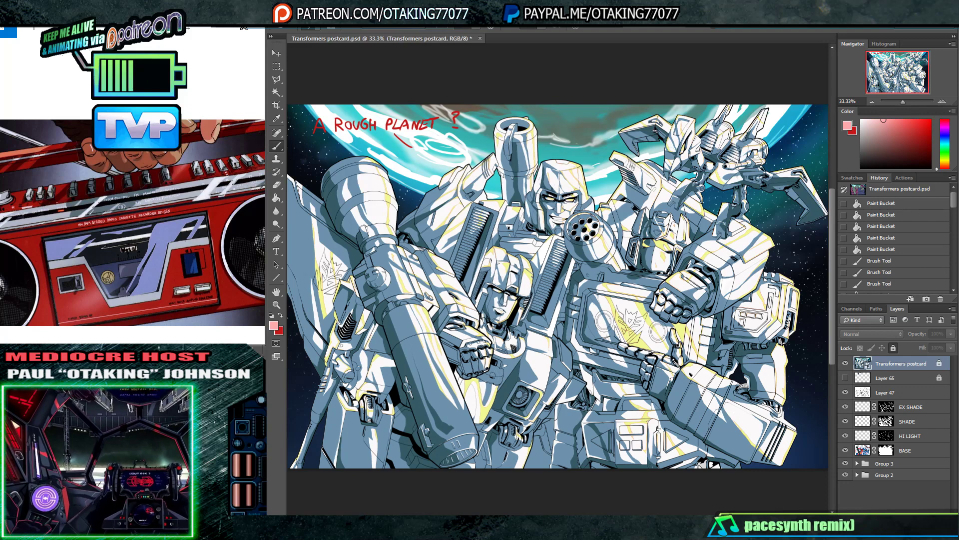
# - Switch to the image viewer, examine the colour-coded line art on the GAME reference page, and put the reference windows away
pyautogui.moveTo(430, 525)
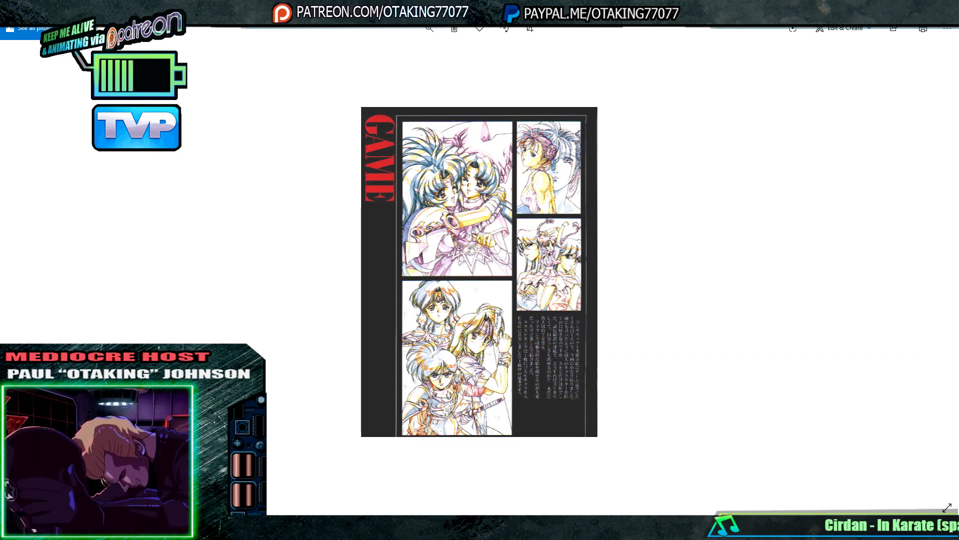
pyautogui.scroll(3, 517, 237)
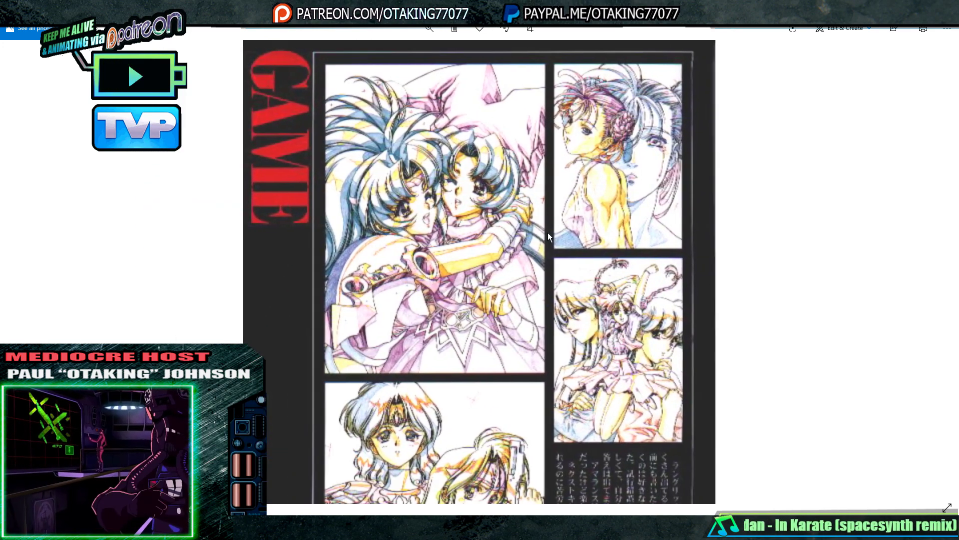
pyautogui.moveTo(607, 267); pyautogui.dragTo(612, 259)
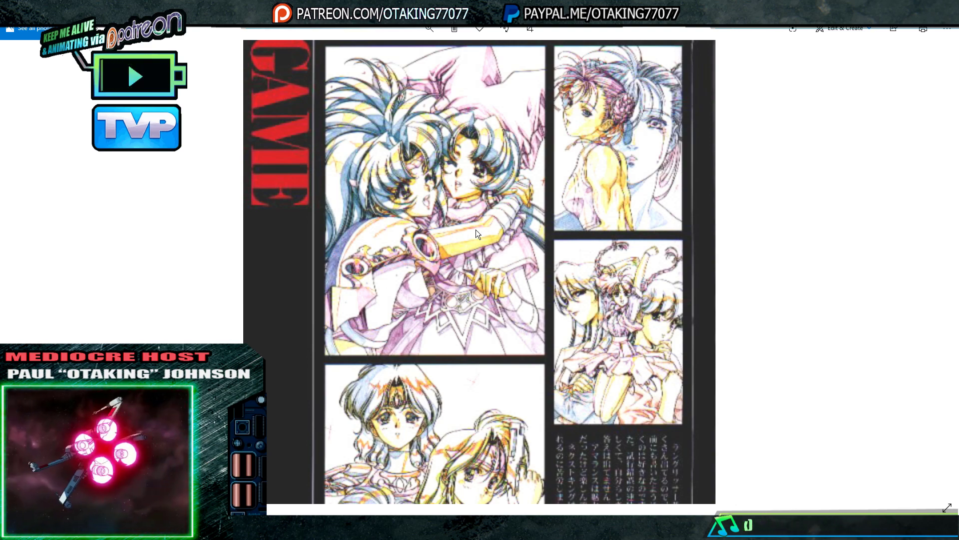
pyautogui.scroll(-5, 493, 342)
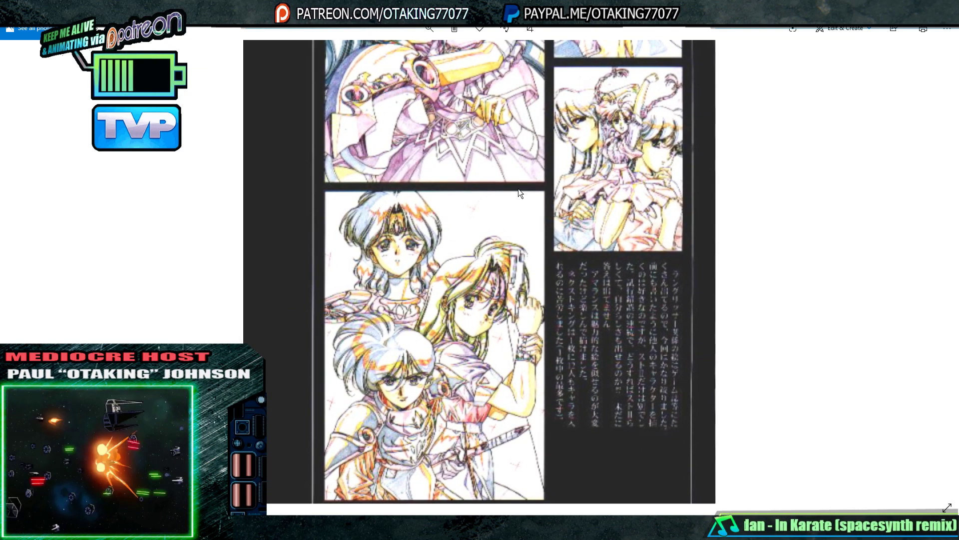
pyautogui.scroll(5, 532, 171)
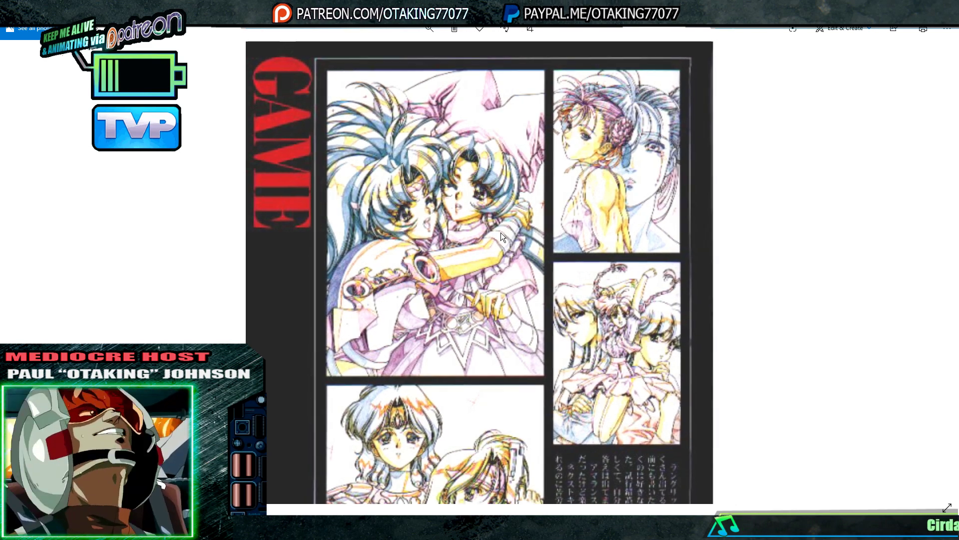
pyautogui.scroll(-2, 501, 232)
pyautogui.scroll(2, 499, 227)
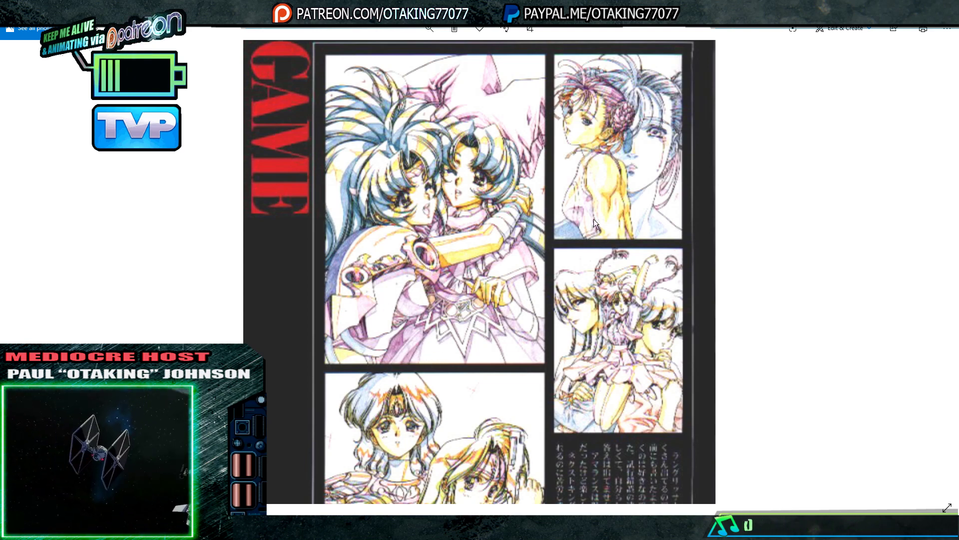
pyautogui.scroll(-3, 650, 135)
pyautogui.scroll(3, 411, 195)
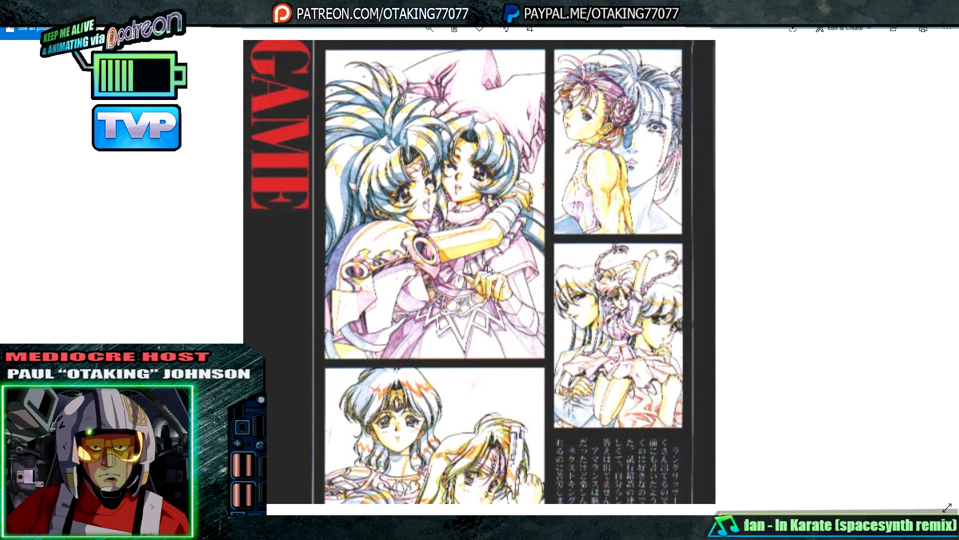
pyautogui.scroll(-3, 493, 352)
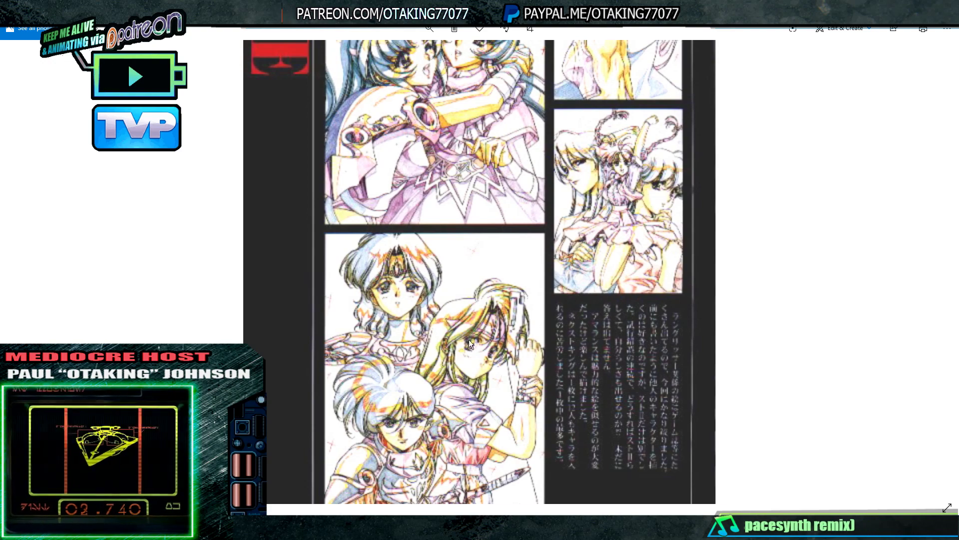
pyautogui.scroll(2, 466, 314)
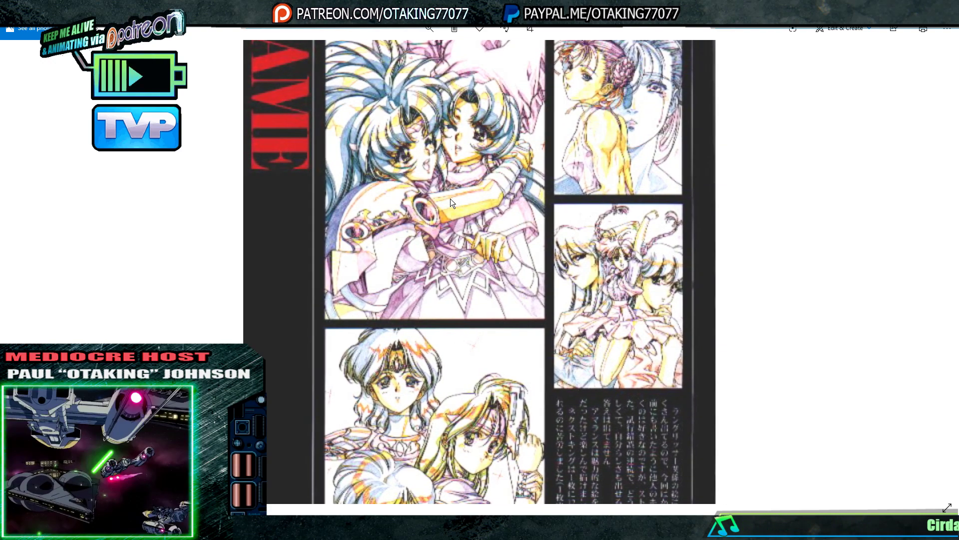
pyautogui.moveTo(495, 152); pyautogui.dragTo(433, 251)
pyautogui.moveTo(492, 270); pyautogui.dragTo(497, 227)
pyautogui.click(948, 8)
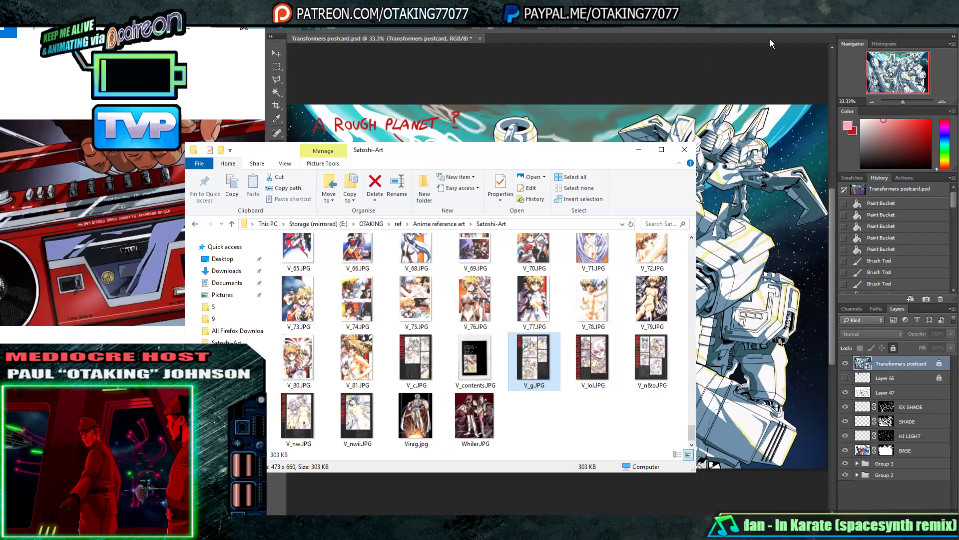
pyautogui.click(639, 150)
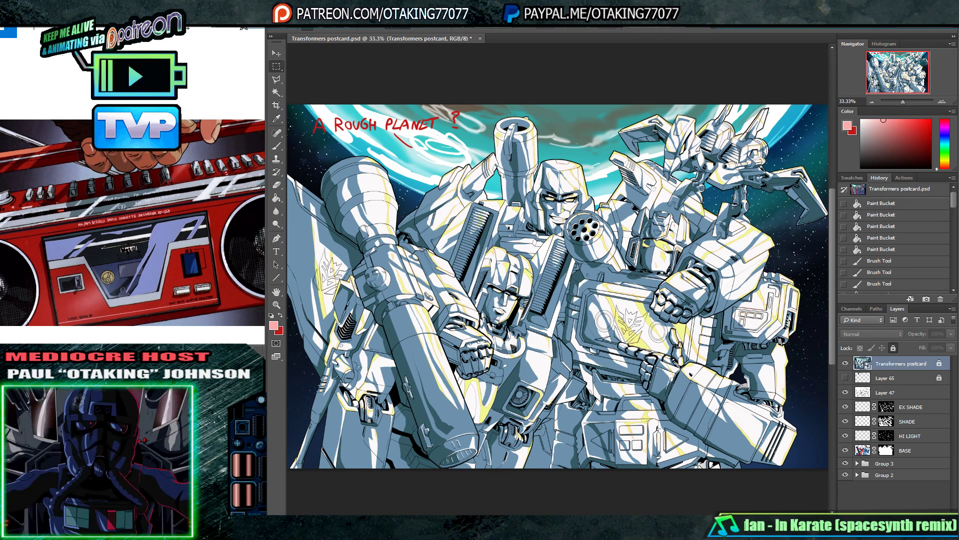
# - Return to Photoshop and inspect the postcard's shoulder-cannon robot and the bird robot at 50% zoom
pyautogui.hotkey('ctrl', '+')
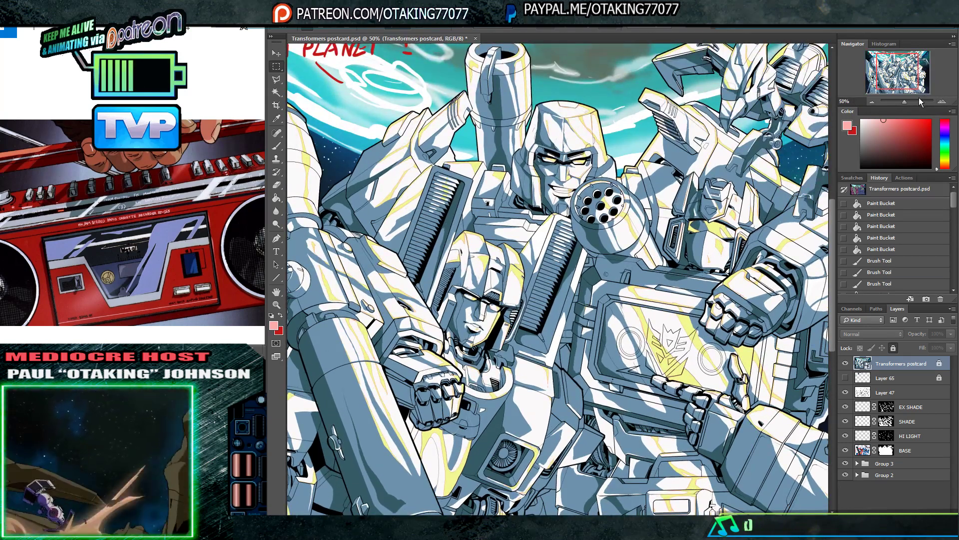
pyautogui.moveTo(903, 72)
pyautogui.mouseDown()
pyautogui.moveTo(914, 70)
pyautogui.moveTo(891, 76)
pyautogui.mouseUp()
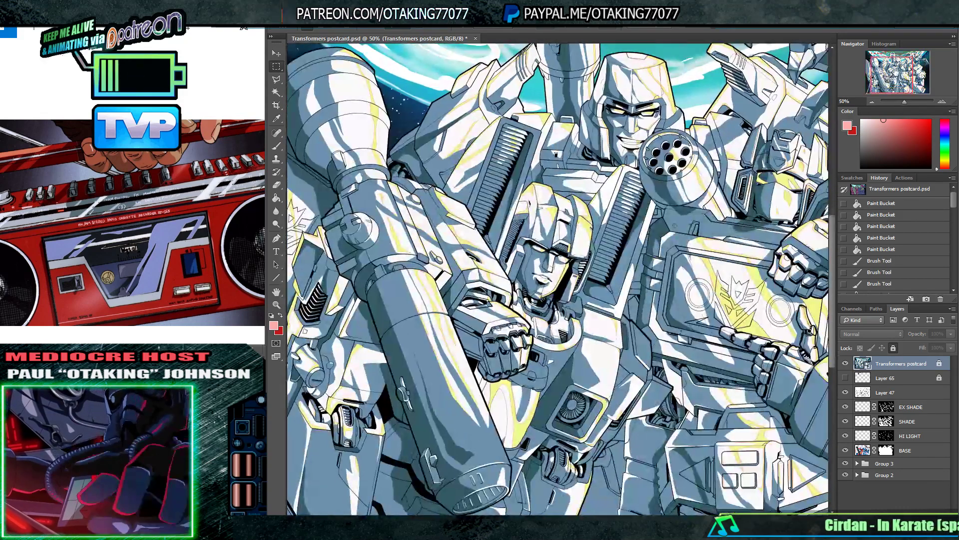
pyautogui.click(872, 101)
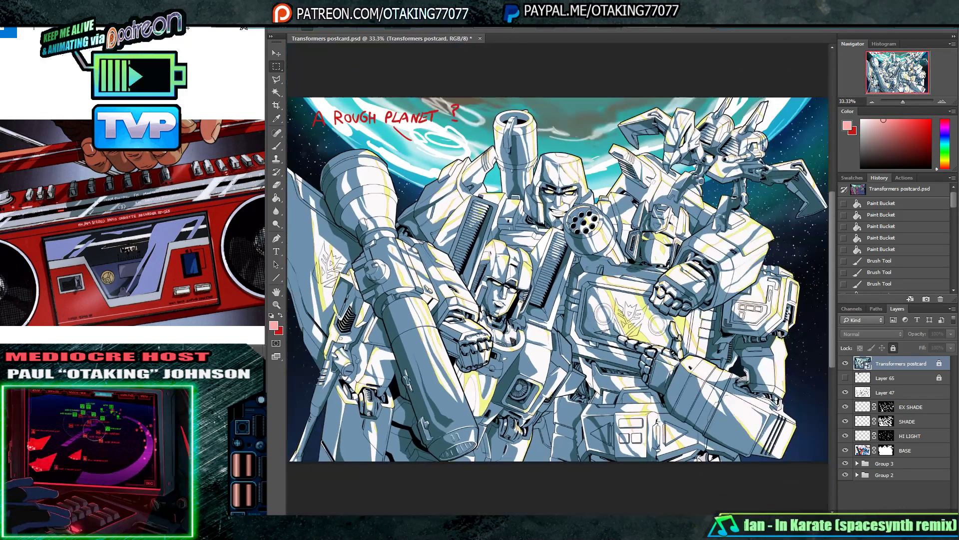
pyautogui.click(941, 102)
pyautogui.moveTo(906, 69)
pyautogui.mouseDown()
pyautogui.moveTo(894, 78)
pyautogui.moveTo(919, 68)
pyautogui.mouseUp()
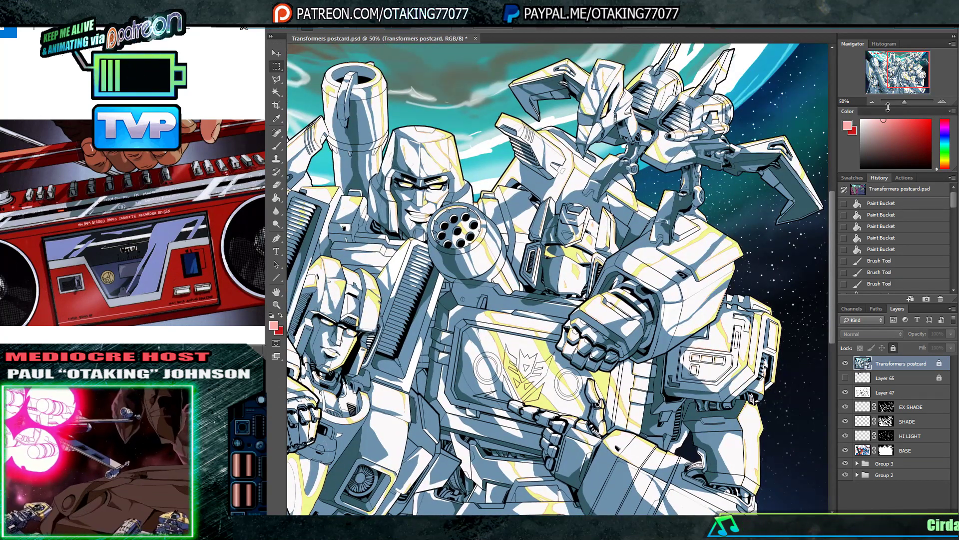
pyautogui.click(871, 101)
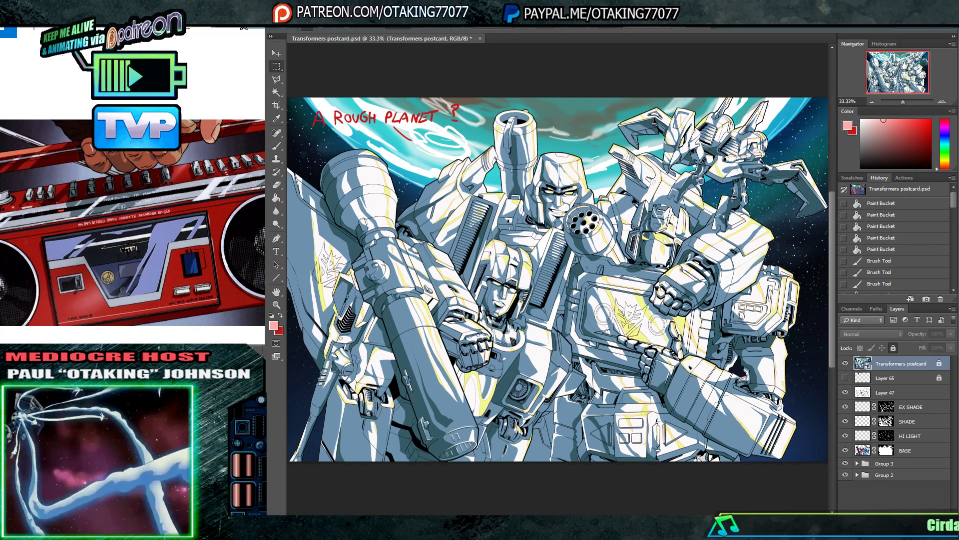
# - Compare the full postcard composition with 50% close-ups of the robots' faces, fists and chest emblem
pyautogui.moveTo(535, 318); pyautogui.dragTo(550, 316)
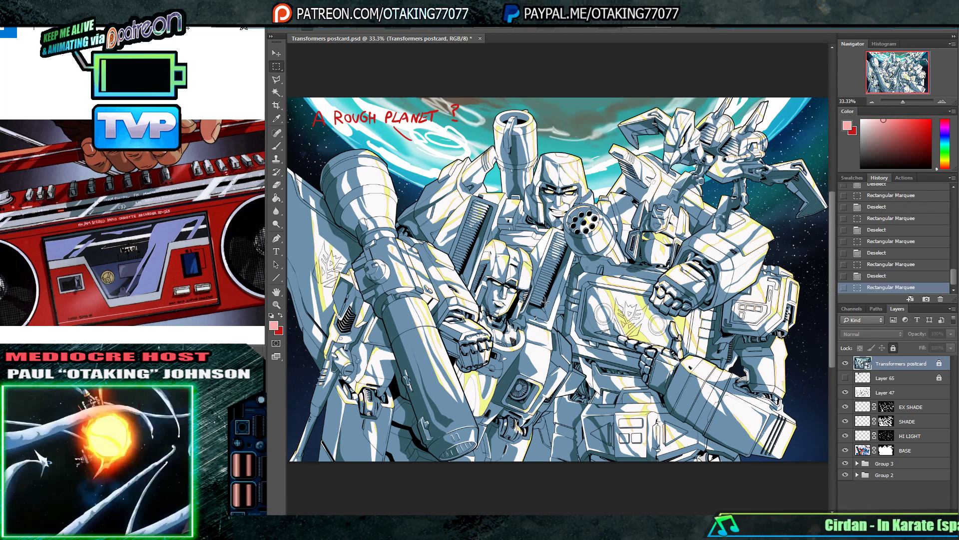
pyautogui.click(545, 301)
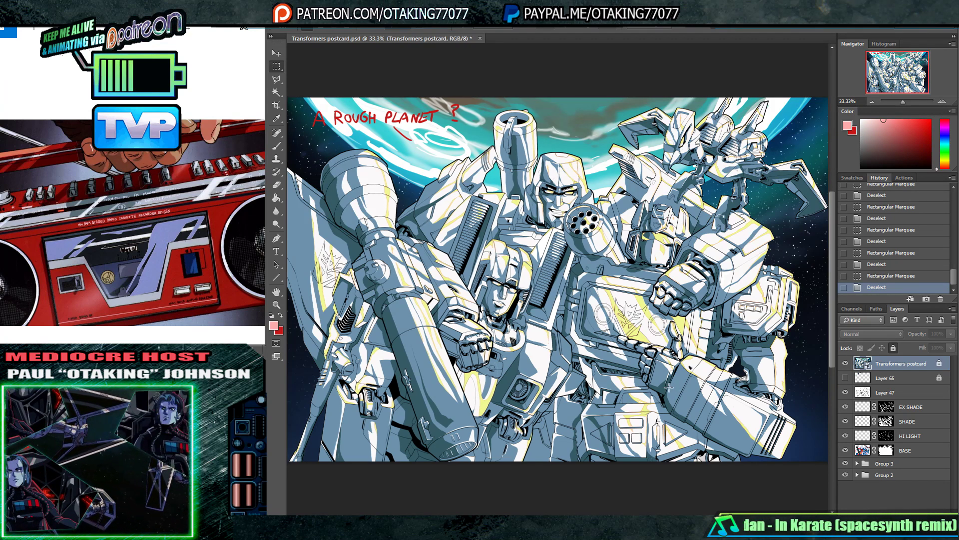
pyautogui.click(942, 102)
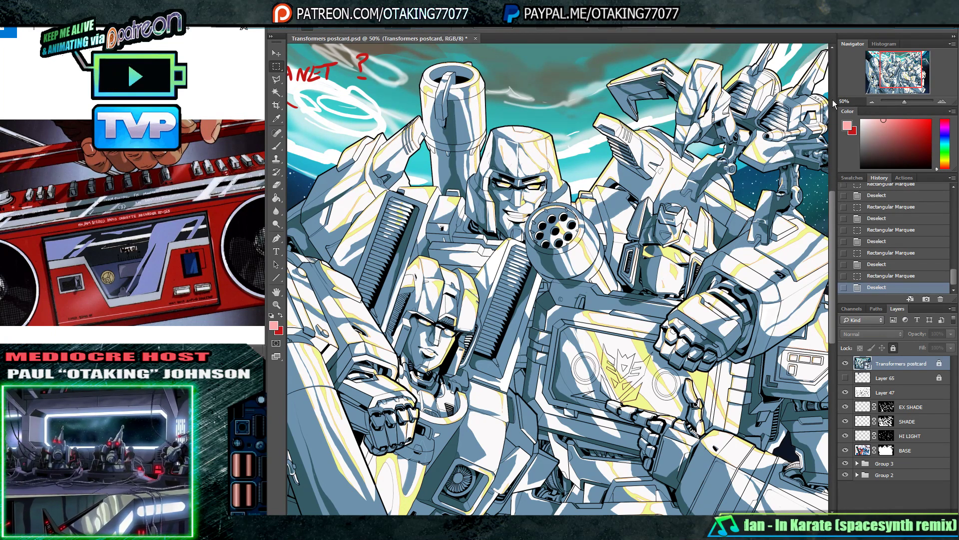
pyautogui.click(873, 101)
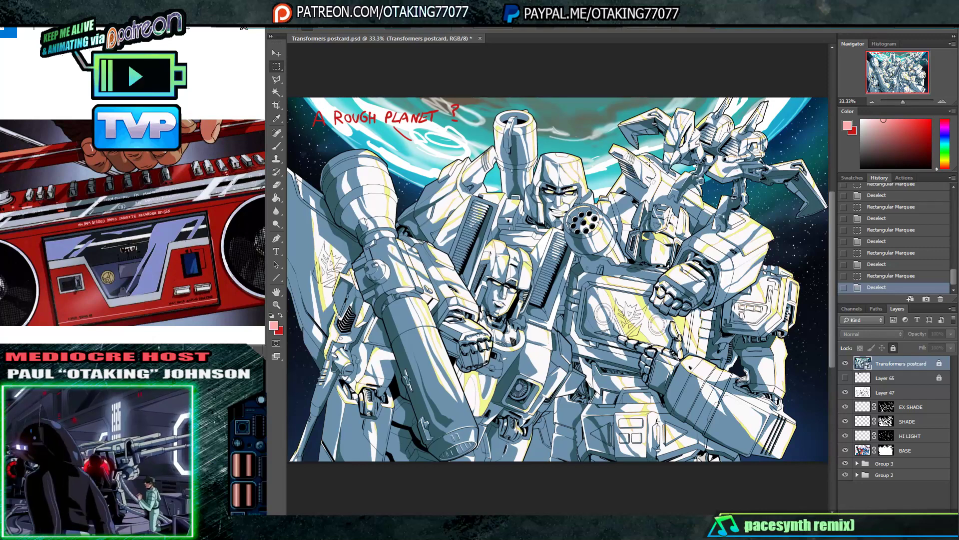
pyautogui.click(941, 101)
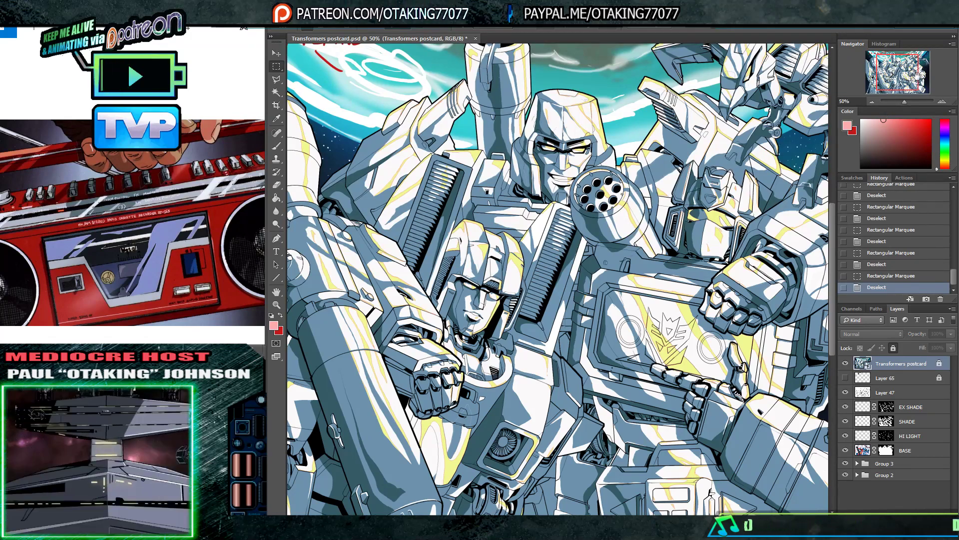
pyautogui.moveTo(901, 72)
pyautogui.mouseDown()
pyautogui.moveTo(891, 69)
pyautogui.moveTo(907, 70)
pyautogui.mouseUp()
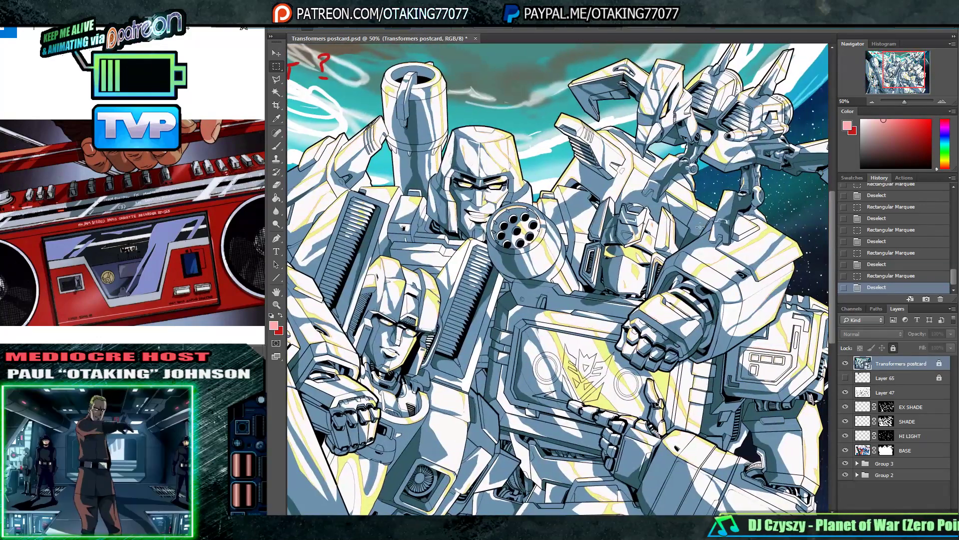
pyautogui.click(873, 100)
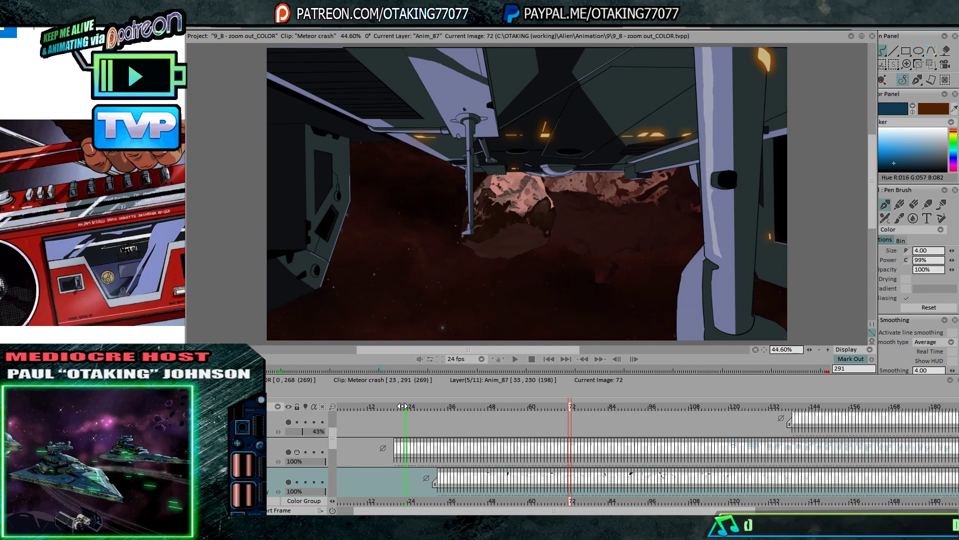
# - Switch to TVPaint and play the Meteor crash clip from frame 22, stopping at frame 66
pyautogui.click(403, 405)
pyautogui.moveTo(465, 512); pyautogui.dragTo(684, 512)
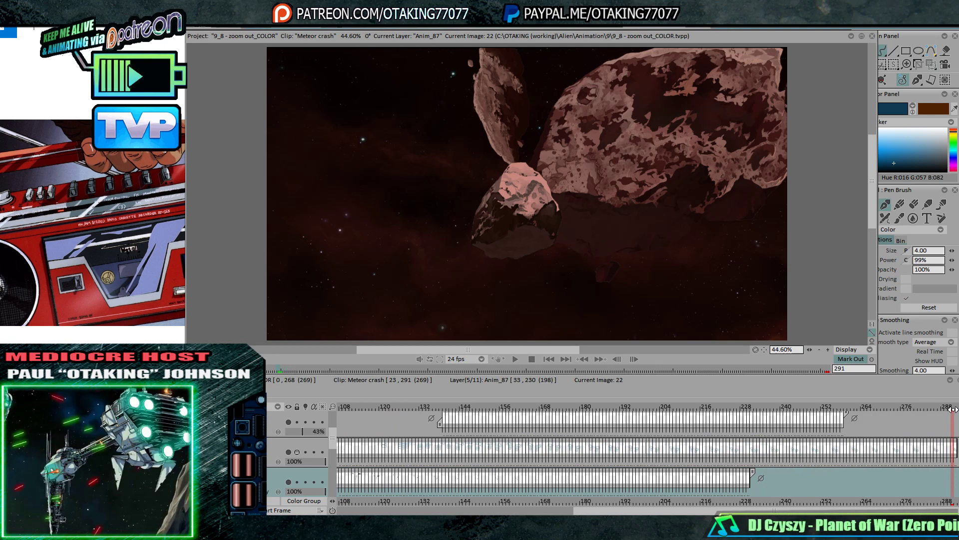
pyautogui.moveTo(631, 510); pyautogui.dragTo(420, 510)
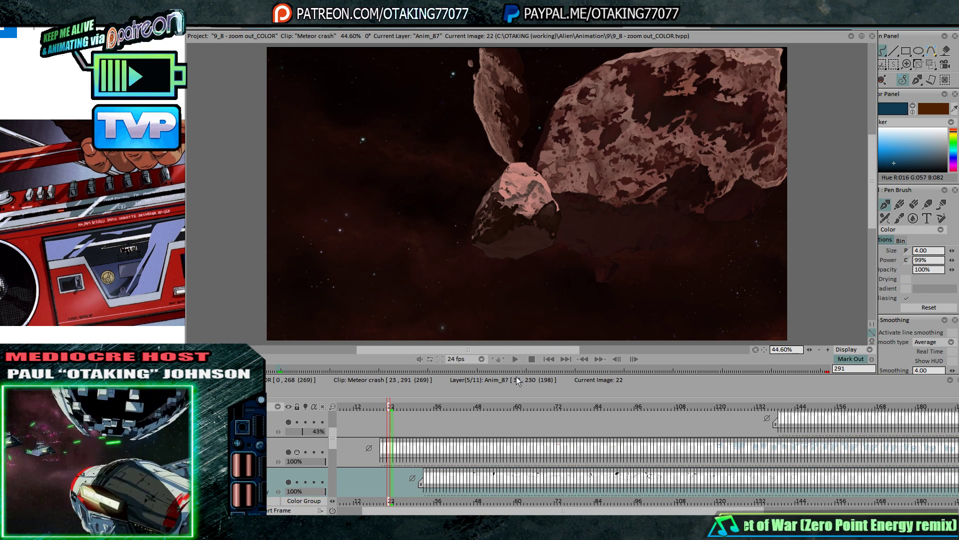
pyautogui.click(516, 361)
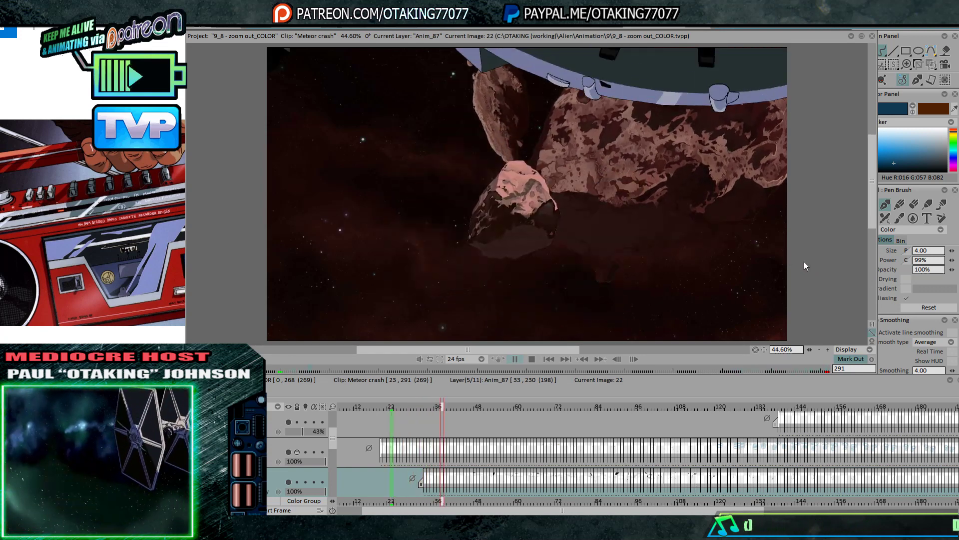
pyautogui.press('Return')
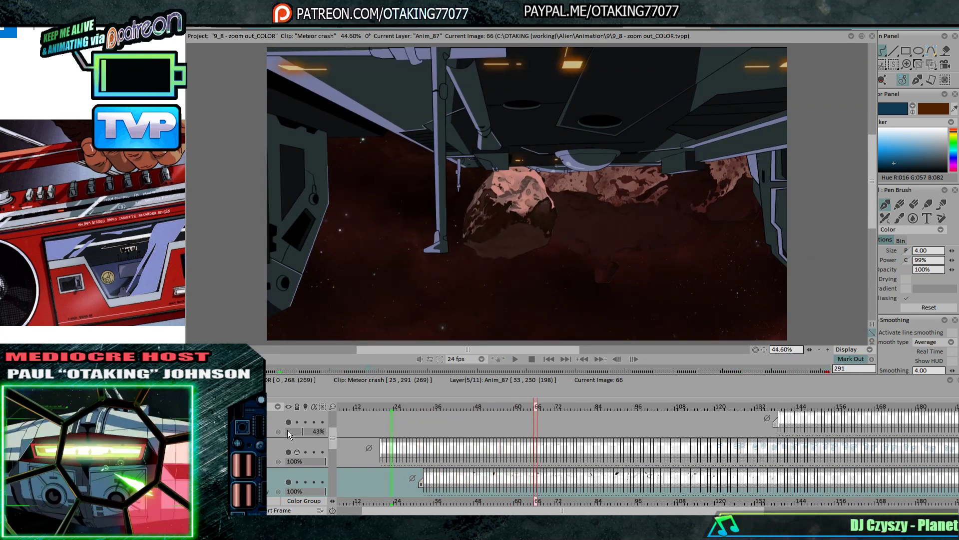
# - Go down through the Meteor crash clip's layer stack and select the Anim_121 layer
pyautogui.click(290, 442)
pyautogui.scroll(2, 310, 425)
pyautogui.click(310, 419)
pyautogui.press('Down')
pyautogui.press('Down')
pyautogui.press('Down')
pyautogui.press('Down')
pyautogui.press('Down')
pyautogui.press('Down')
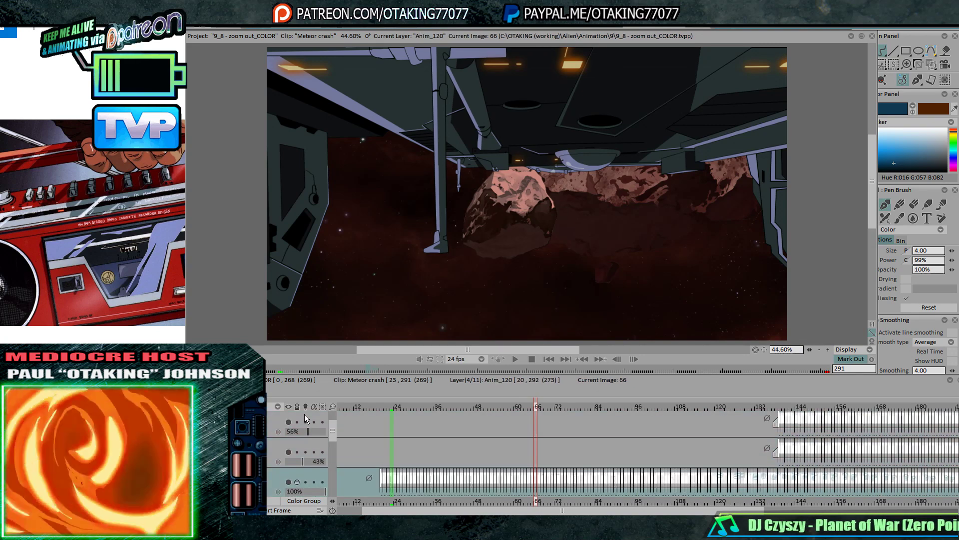
pyautogui.press('Down')
pyautogui.press('Down')
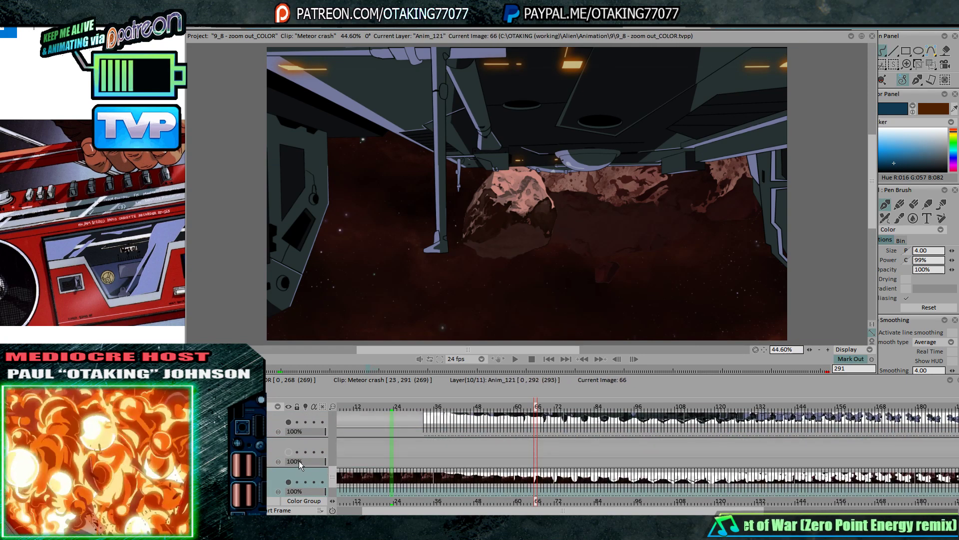
# - Hide the meteor background layer Anim_121 and the flat-colour layer Anim_100 in the Meteor crash clip
pyautogui.press('Down')
pyautogui.press('Down')
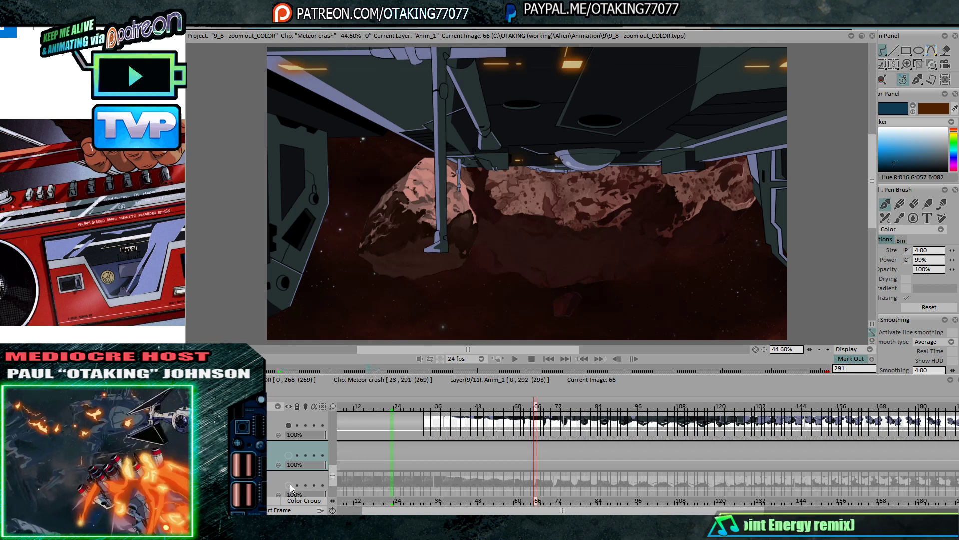
pyautogui.click(289, 482)
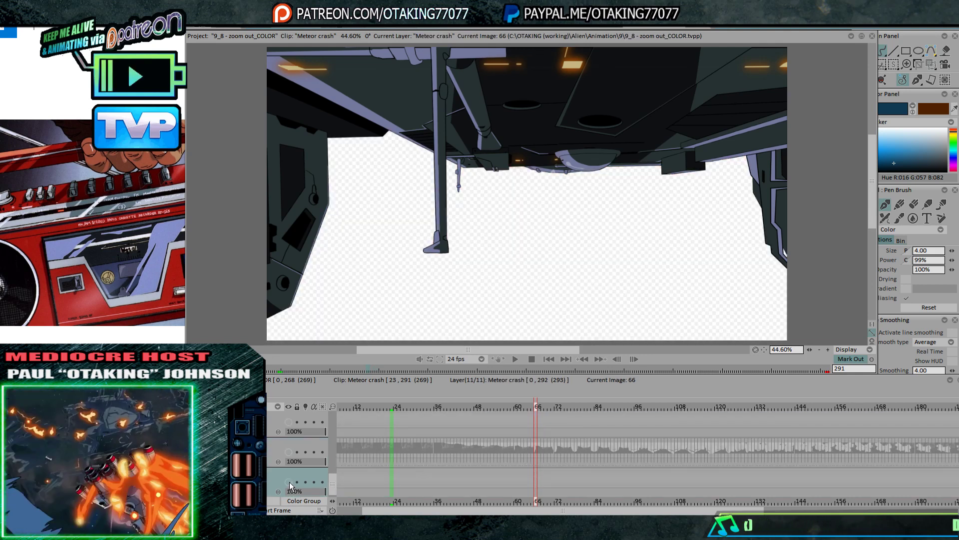
pyautogui.press('Up')
pyautogui.press('Up')
pyautogui.press('Up')
pyautogui.press('Up')
pyautogui.click(288, 455)
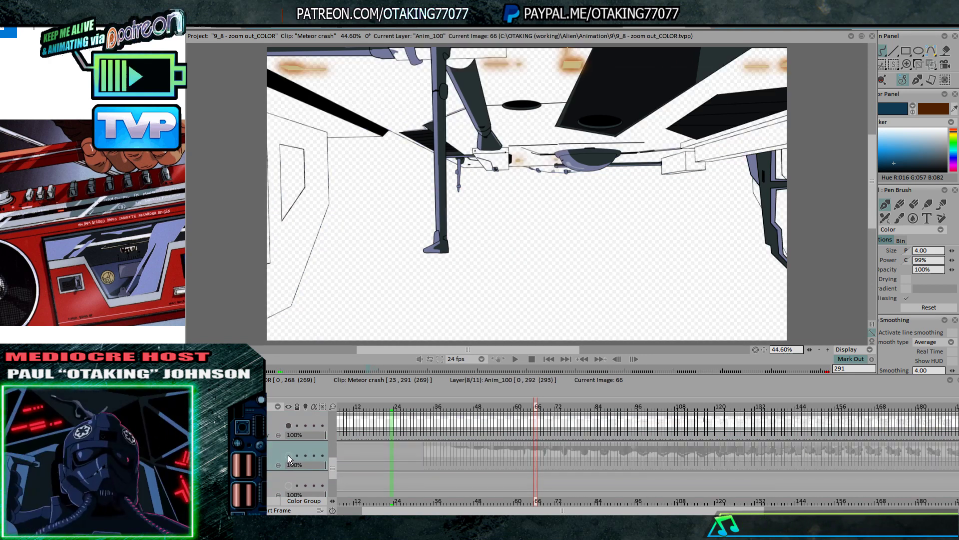
# - Hide the shaded detail layer Anim_107 and the orange lights layer Anim_120
pyautogui.press('Up')
pyautogui.press('Up')
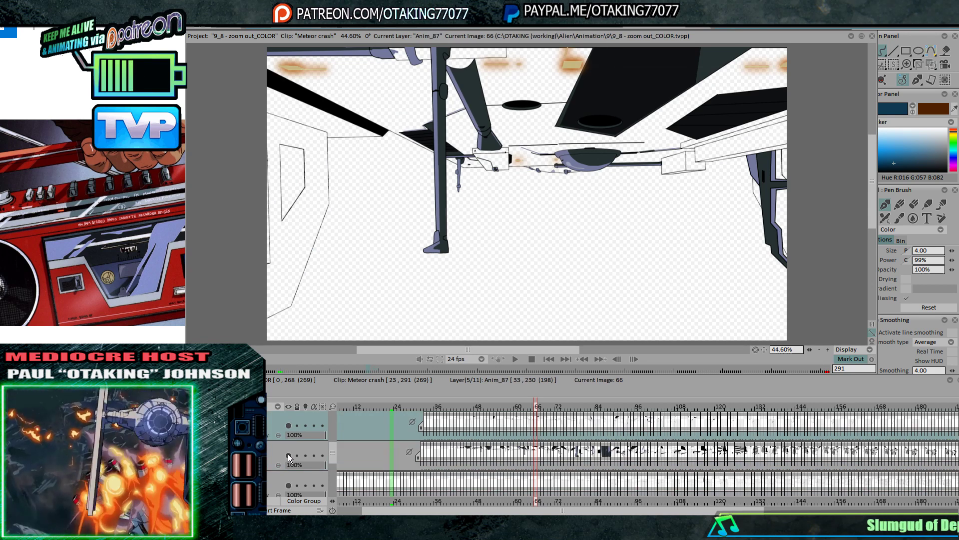
pyautogui.click(289, 455)
pyautogui.press('Up')
pyautogui.press('Up')
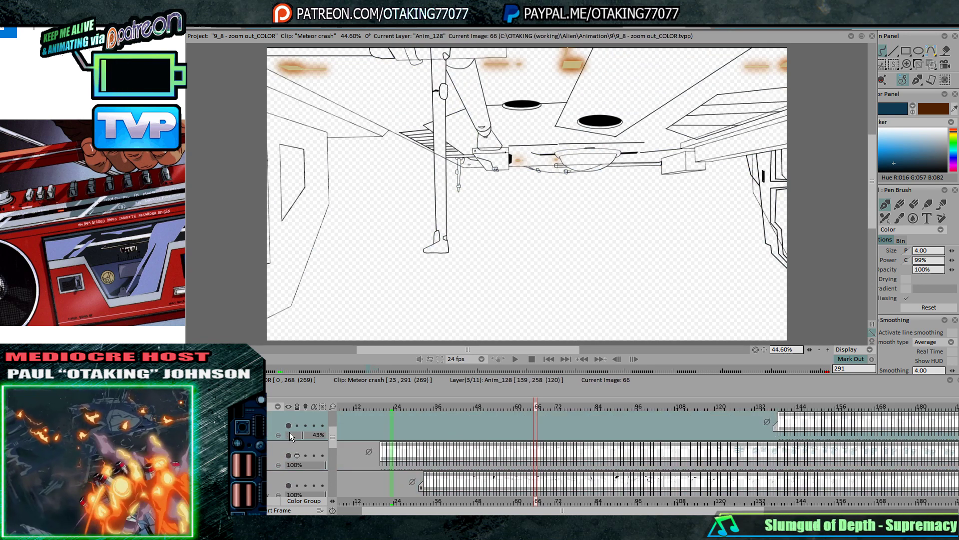
pyautogui.click(288, 454)
# - Make the plain white backdrop layer Anim_1 visible behind the line art
pyautogui.scroll(-3, 288, 453)
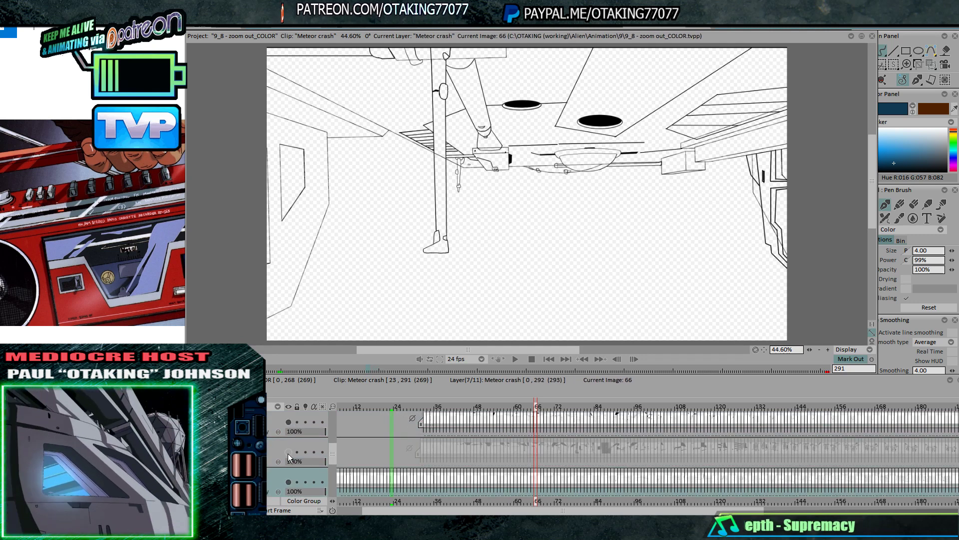
pyautogui.click(286, 439)
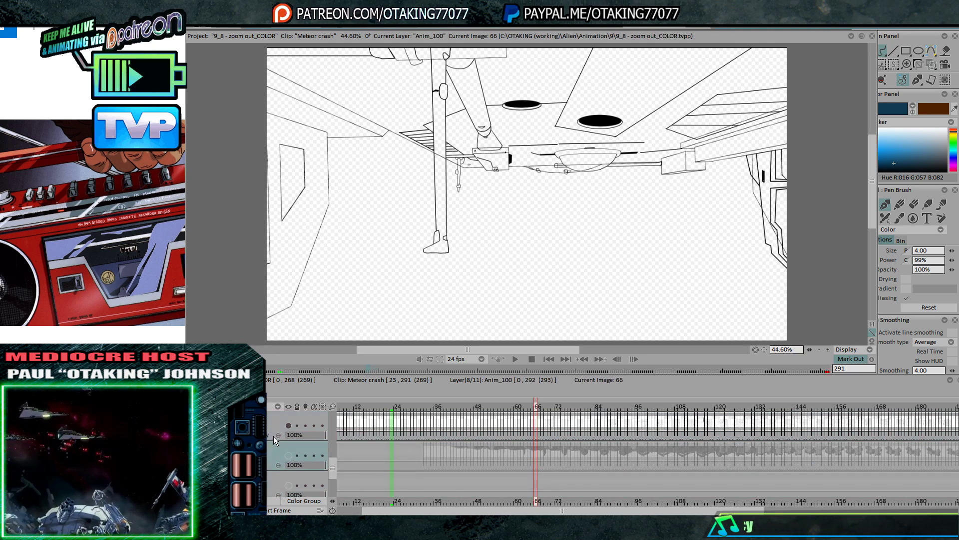
pyautogui.scroll(-2, 275, 435)
pyautogui.click(278, 439)
pyautogui.click(287, 427)
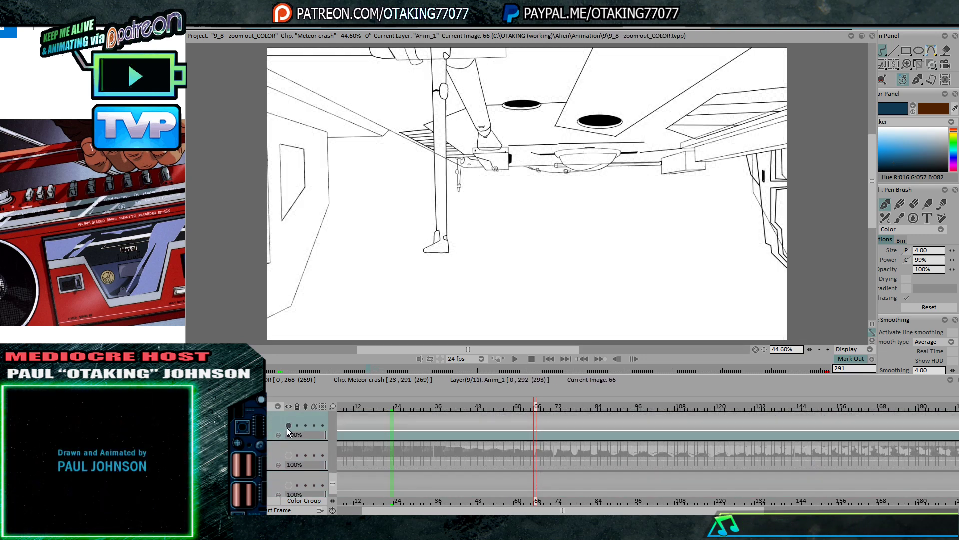
# - Hide the Anim_87, Anim_126 and Anim_128 layers and play the base line art from frame 140, stopping at frame 210
pyautogui.scroll(4, 285, 429)
pyautogui.click(302, 428)
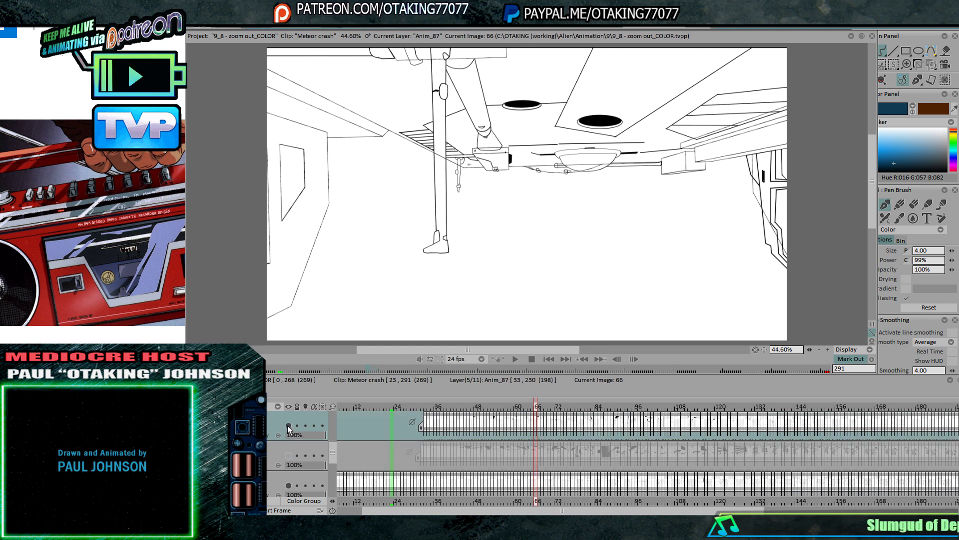
pyautogui.click(288, 425)
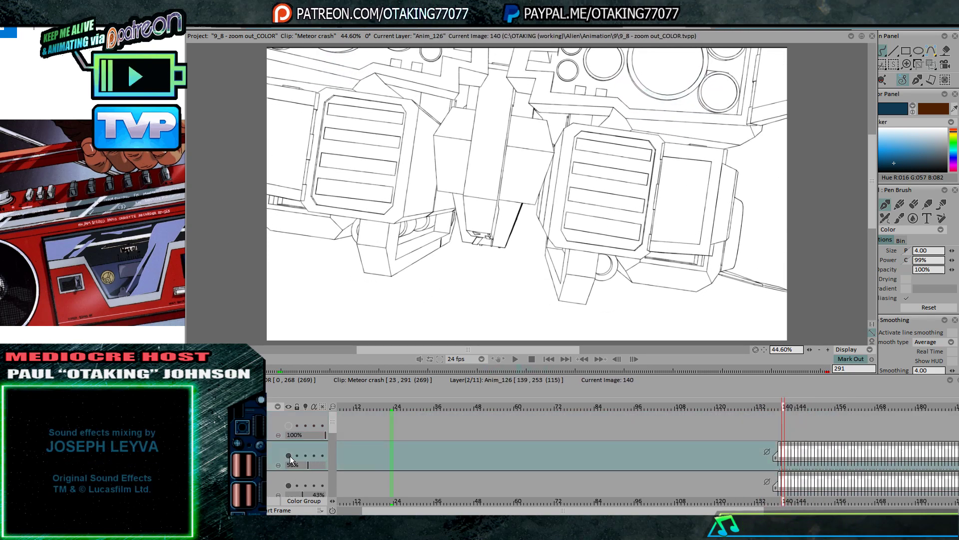
pyautogui.click(514, 358)
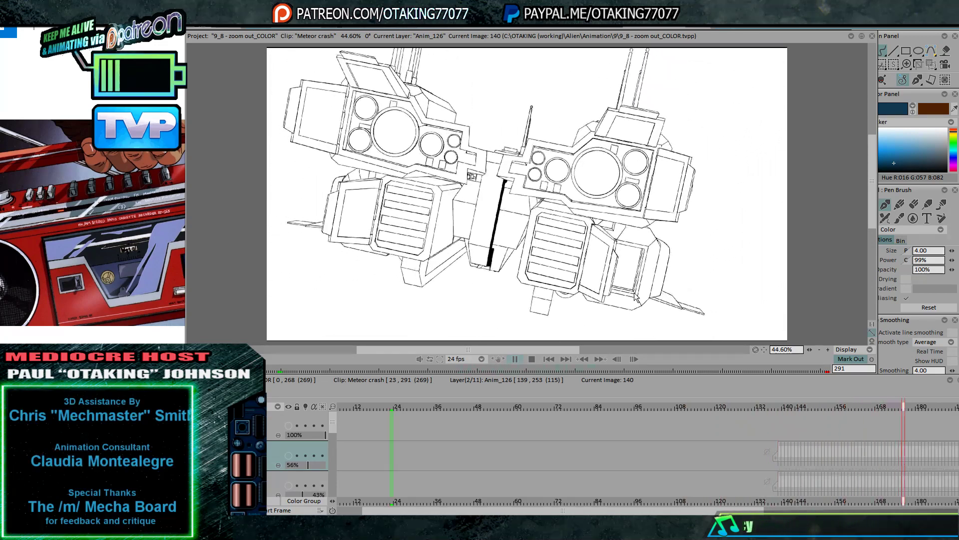
pyautogui.press('Return')
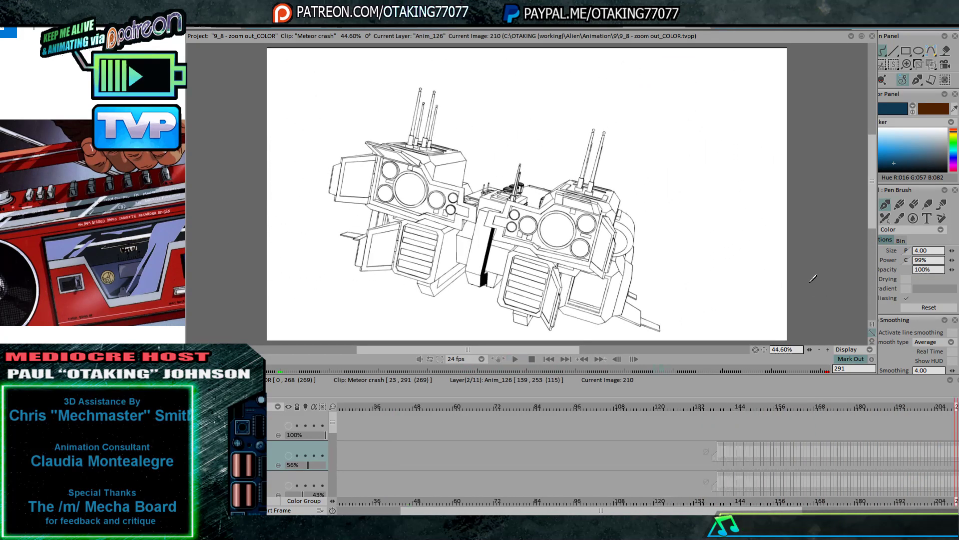
# - At frame 57, show the detail line layer Anim_87 and set its blending mode to Color
pyautogui.click(437, 405)
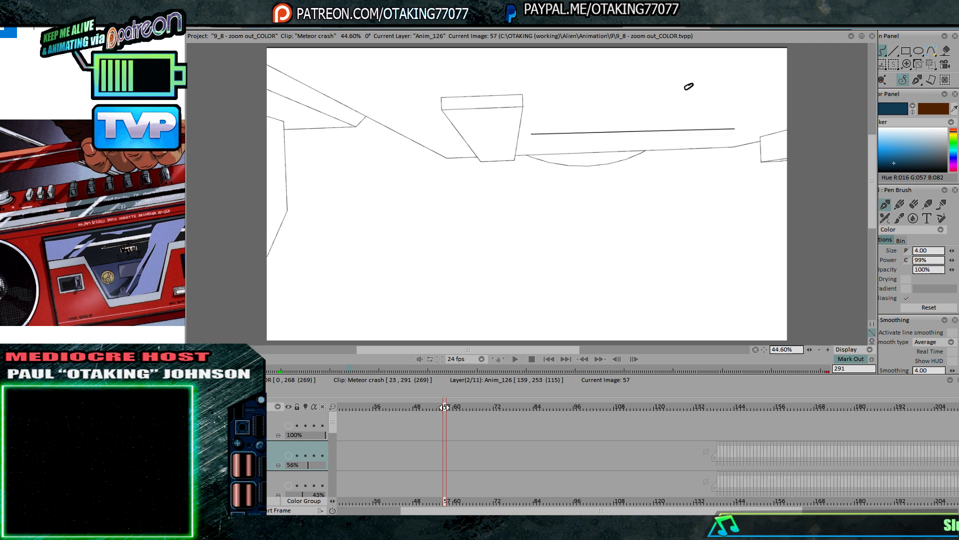
pyautogui.click(301, 428)
pyautogui.click(288, 425)
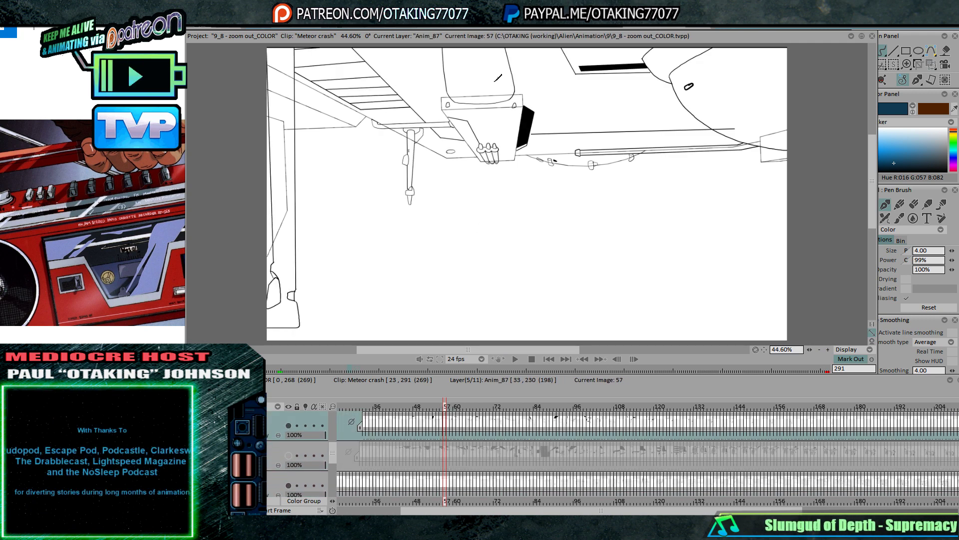
pyautogui.click(266, 435)
pyautogui.click(293, 284)
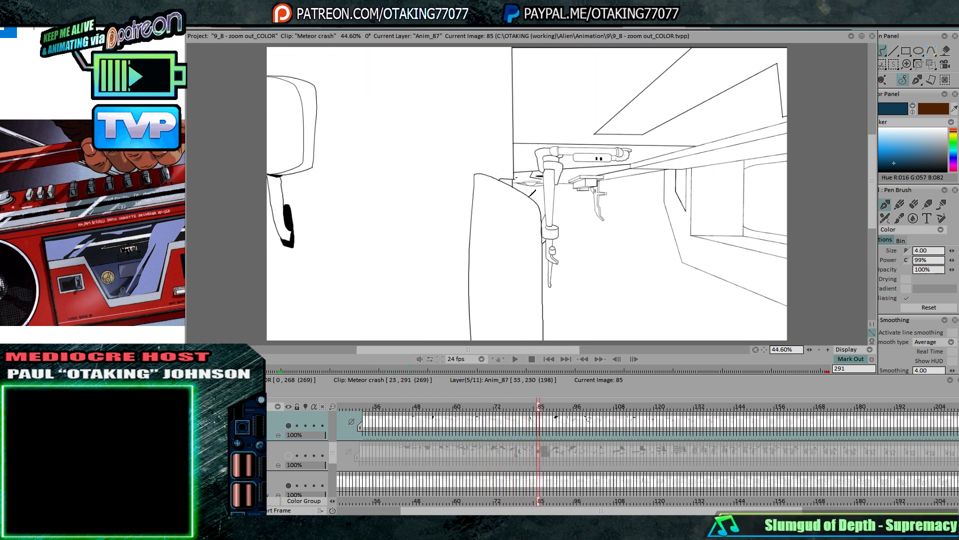
# - Play the combined line art from frame 89, stop at frame 167, and scrub back to frame 100
pyautogui.click(515, 359)
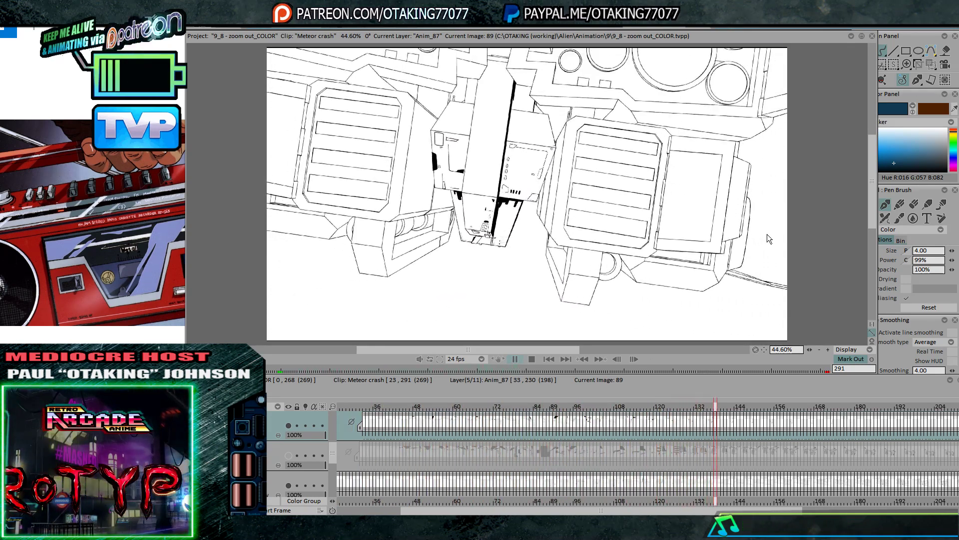
pyautogui.press('Return')
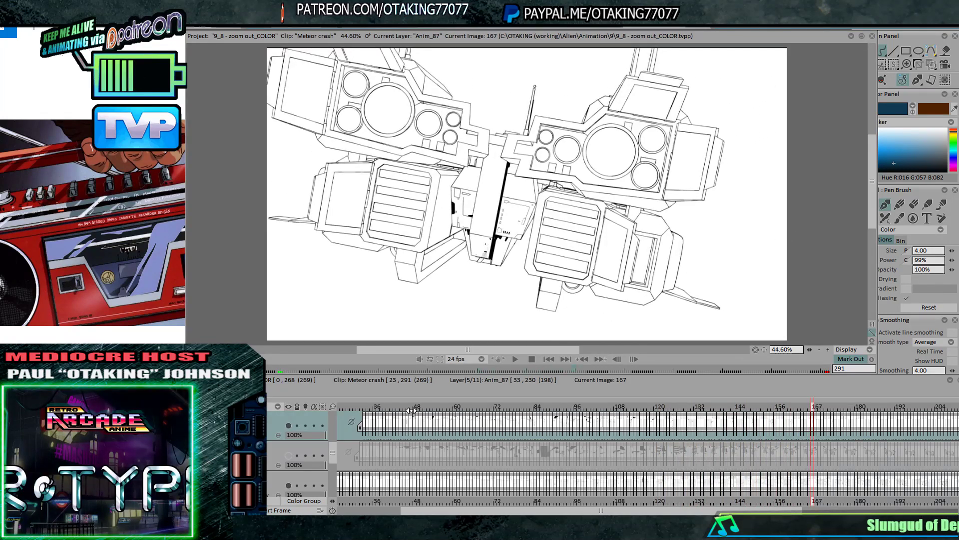
pyautogui.click(425, 407)
pyautogui.moveTo(486, 402); pyautogui.dragTo(588, 395)
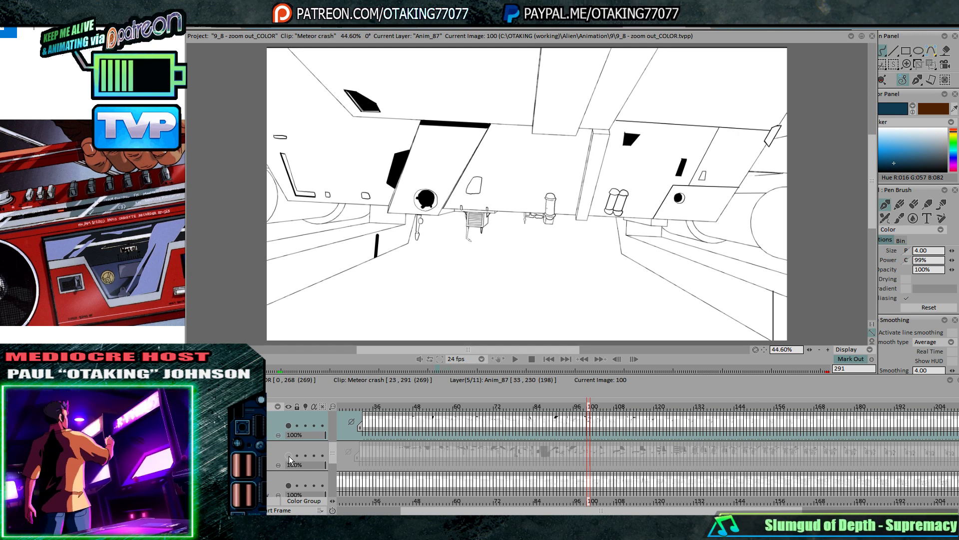
# - Set the Anim_87 layer's blending mode to Multiply and show the shaded detail layer Anim_107
pyautogui.click(267, 434)
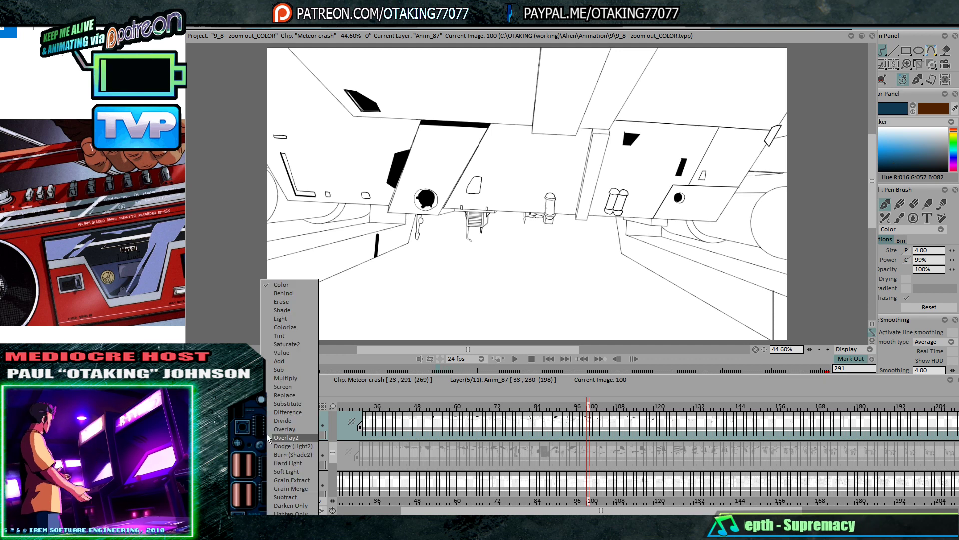
pyautogui.click(306, 381)
pyautogui.click(288, 456)
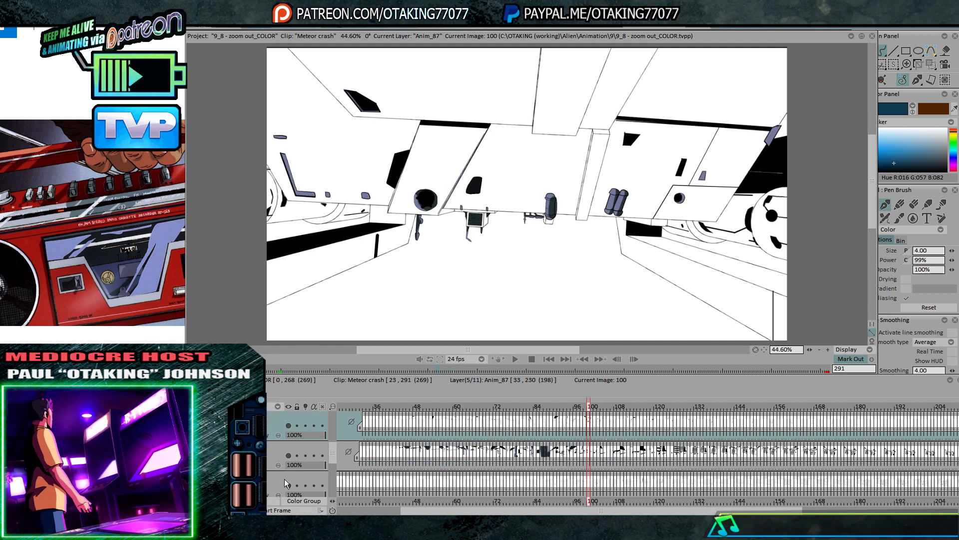
# - Show the flat-colour layer Anim_100 beneath the Meteor crash line art and select the Anim_121 layer
pyautogui.click(278, 478)
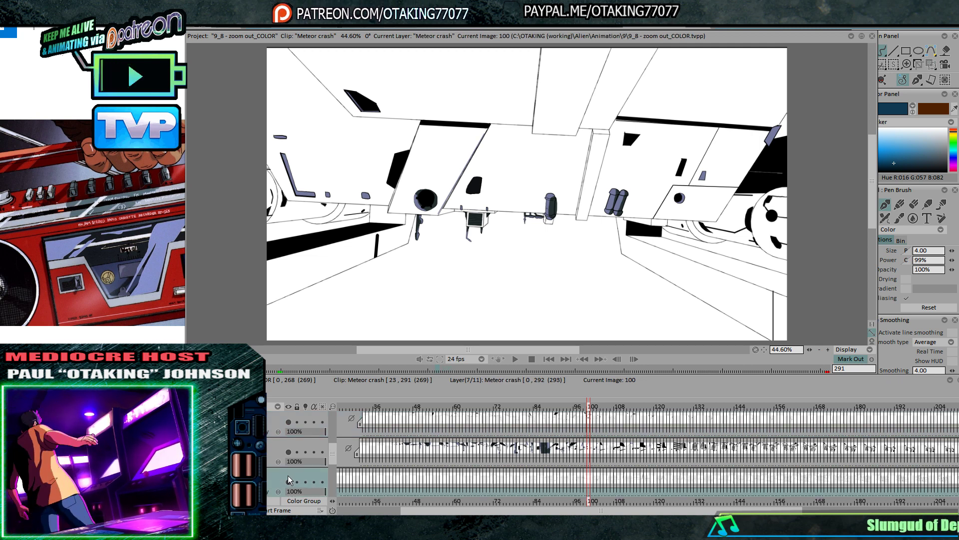
pyautogui.press('Down')
pyautogui.click(289, 482)
pyautogui.press('Down')
pyautogui.press('Down')
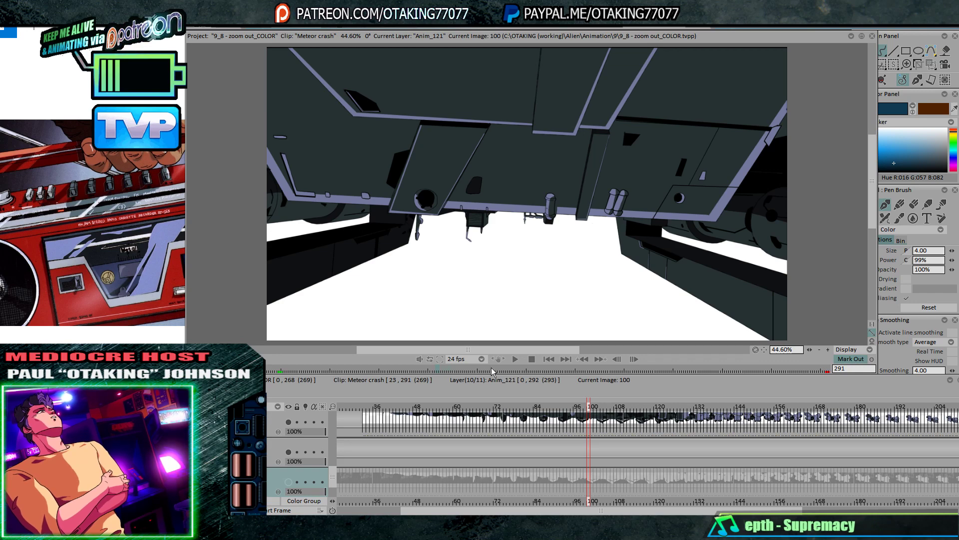
# - Play the coloured ship animation from frame 100, then scrub back to frame 82
pyautogui.click(514, 358)
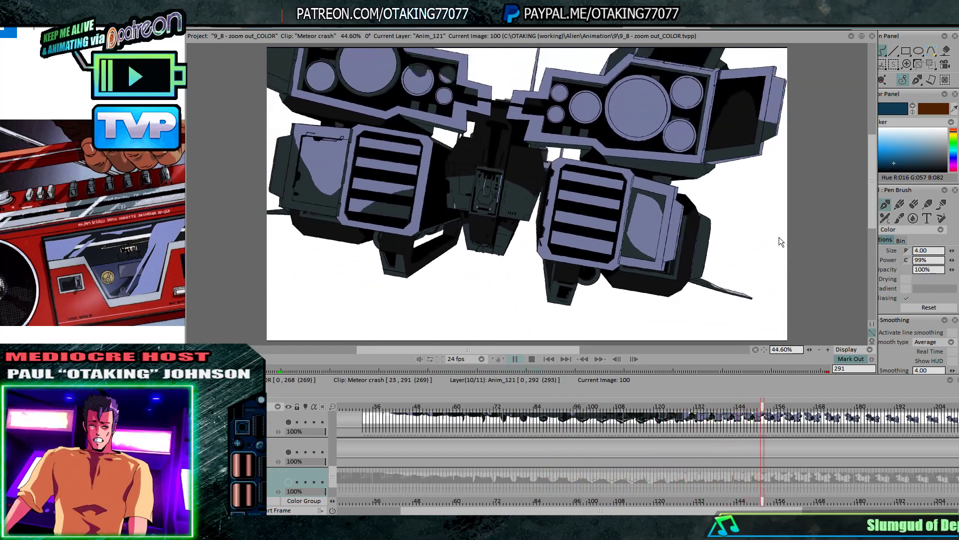
pyautogui.press('Return')
pyautogui.moveTo(382, 408); pyautogui.dragTo(517, 409)
# - Show the orange lights layer Anim_120 and scrub through the clip to frame 105
pyautogui.press('Up')
pyautogui.press('Up')
pyautogui.press('Up')
pyautogui.press('Up')
pyautogui.press('Up')
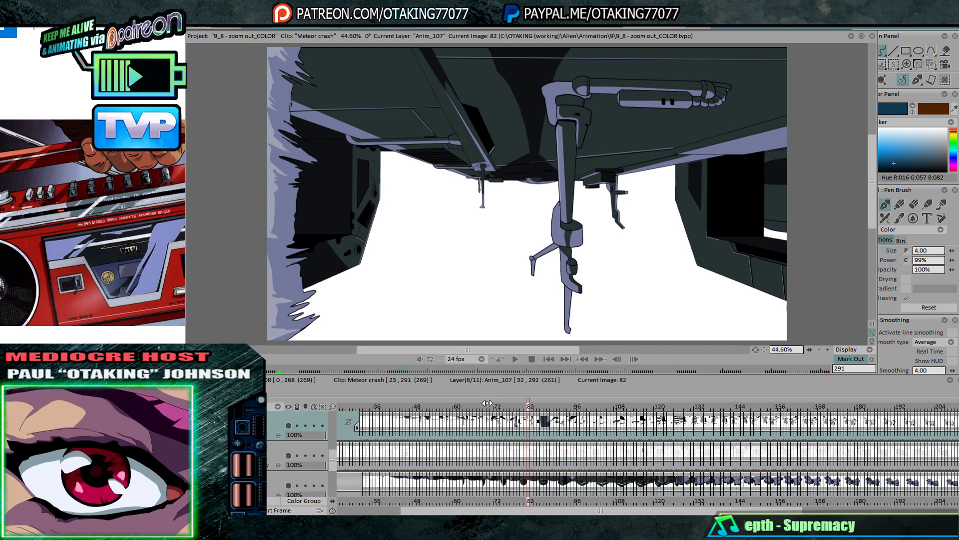
pyautogui.click(289, 425)
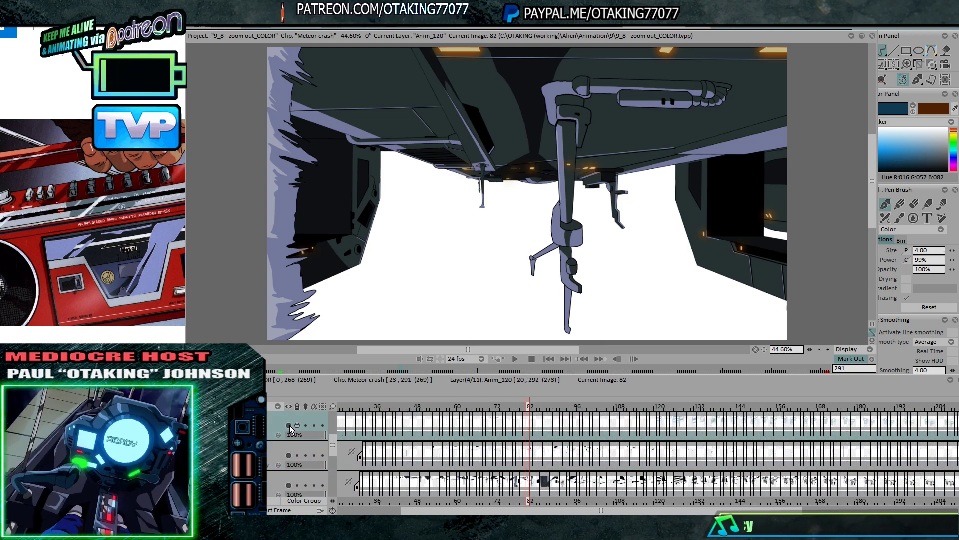
pyautogui.moveTo(409, 406); pyautogui.dragTo(605, 391)
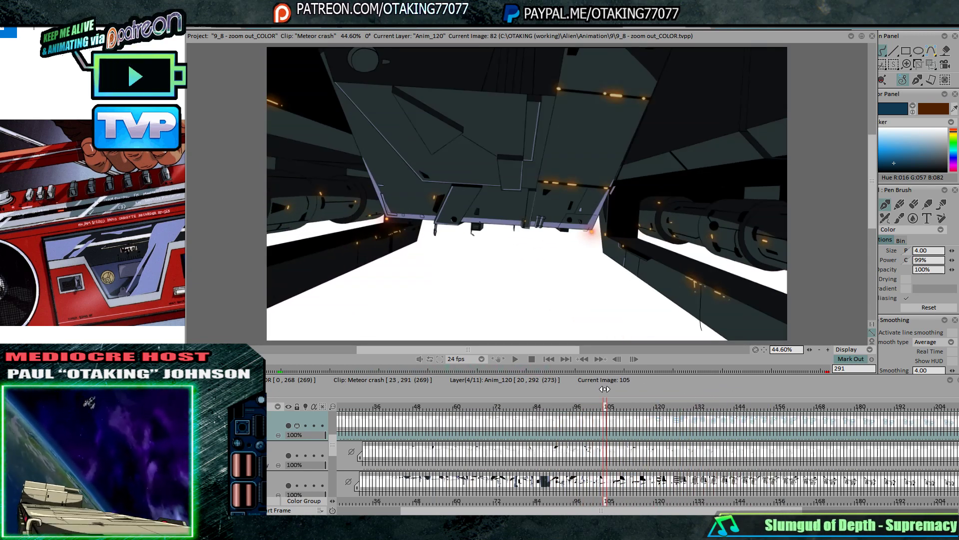
# - Show the meteor background layer Anim_121 and hide the white backdrop layer Anim_1
pyautogui.press('Down')
pyautogui.press('Down')
pyautogui.press('Down')
pyautogui.press('Down')
pyautogui.press('Down')
pyautogui.press('Down')
pyautogui.press('Down')
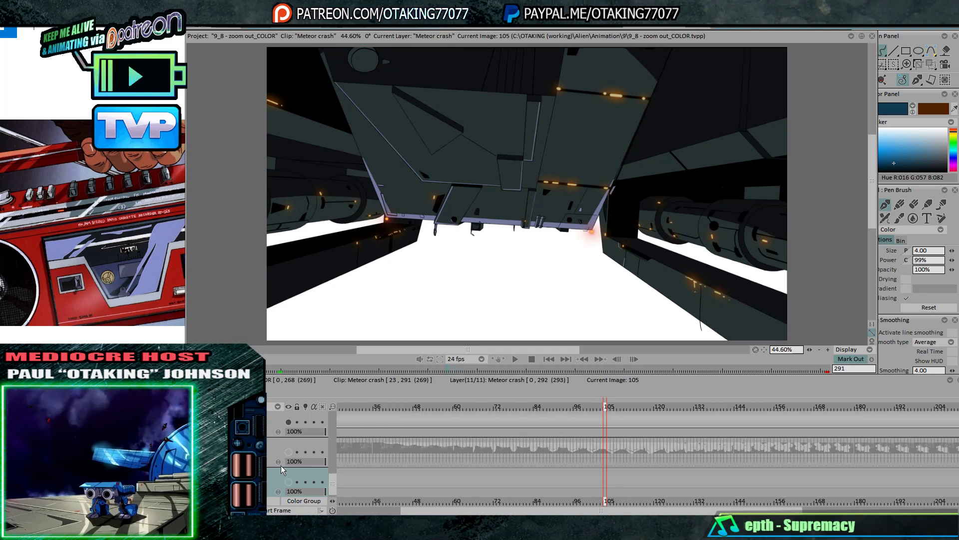
pyautogui.click(288, 452)
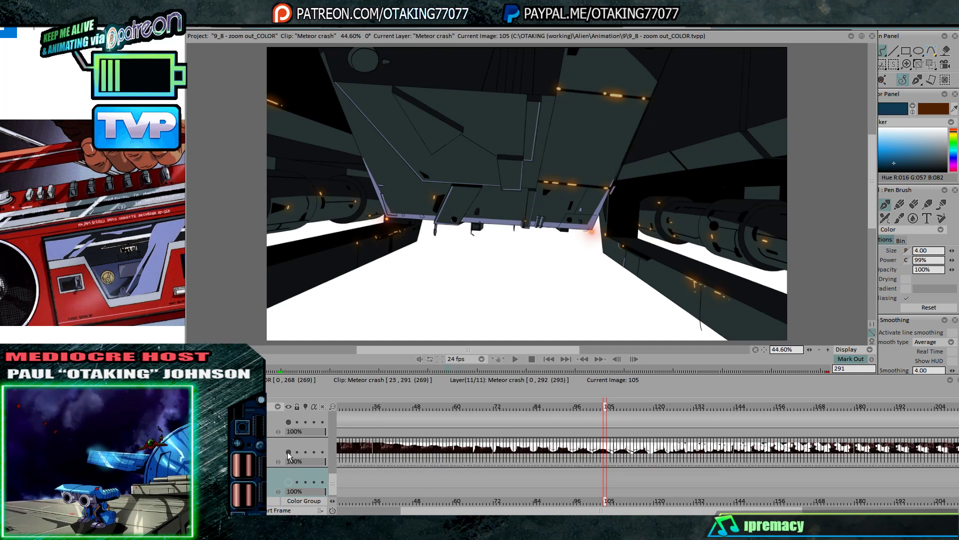
pyautogui.click(288, 423)
# - Play the ship over the meteor background, stopping at frame 109, and scrub on to frame 152
pyautogui.click(515, 358)
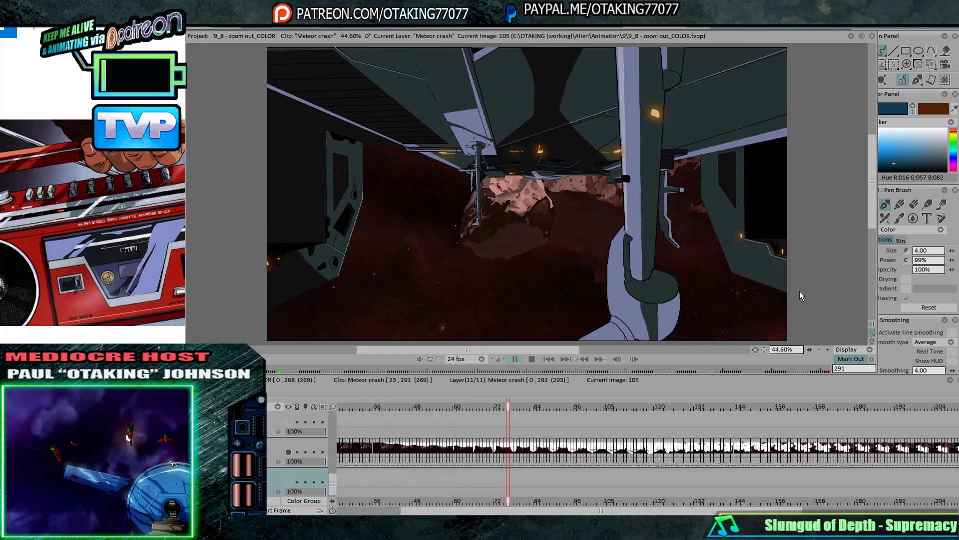
pyautogui.press('Return')
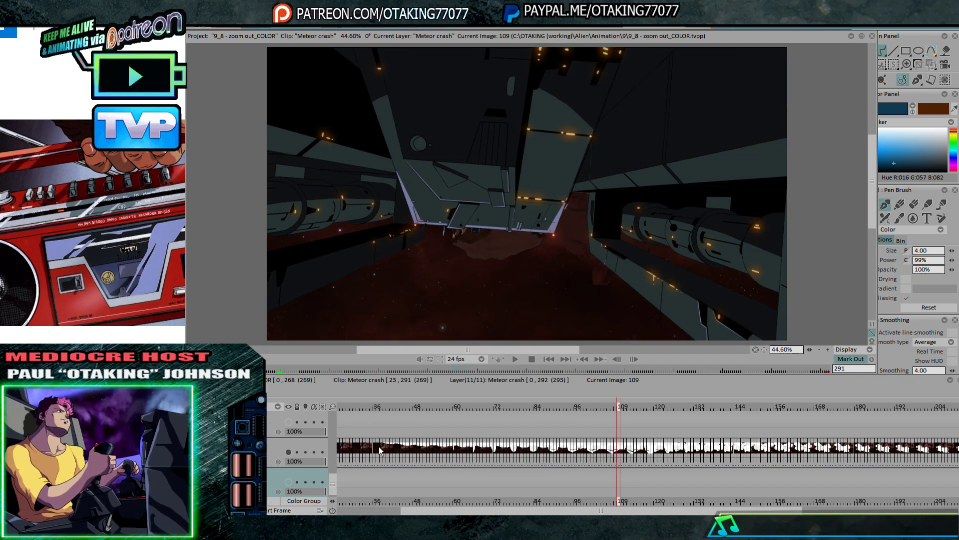
pyautogui.moveTo(502, 511); pyautogui.dragTo(697, 502)
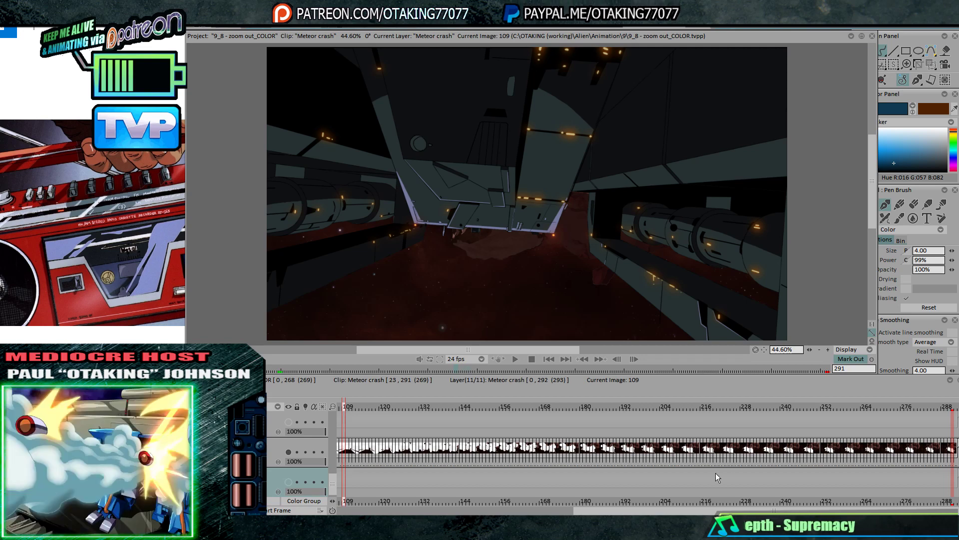
pyautogui.moveTo(611, 408); pyautogui.dragTo(510, 407)
# - Show the two upper glow layers, Anim_126 and Anim_128, and play the clip from frame 152
pyautogui.press('Up')
pyautogui.press('Up')
pyautogui.press('Up')
pyautogui.press('Up')
pyautogui.press('Up')
pyautogui.press('Up')
pyautogui.press('Up')
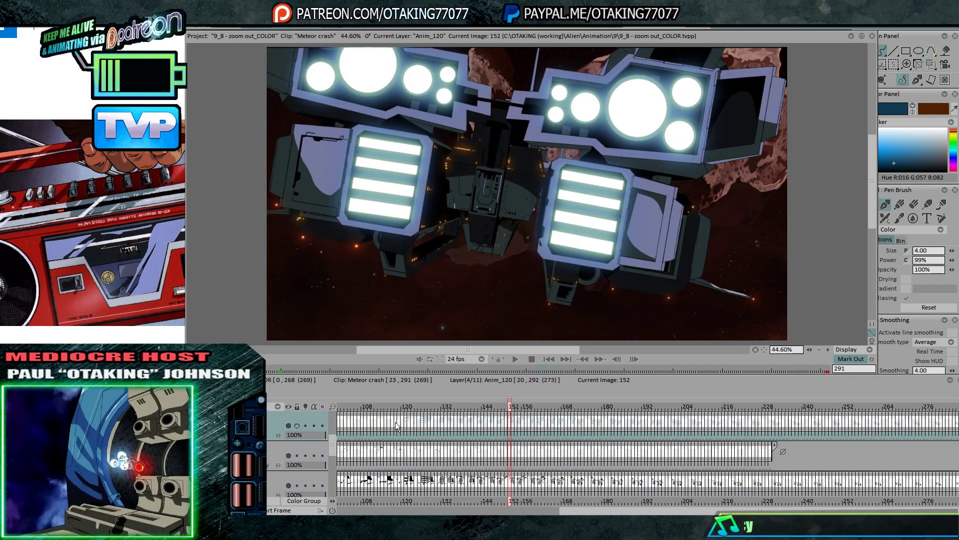
pyautogui.press('Up')
pyautogui.press('Up')
pyautogui.press('Up')
pyautogui.click(303, 467)
pyautogui.click(289, 455)
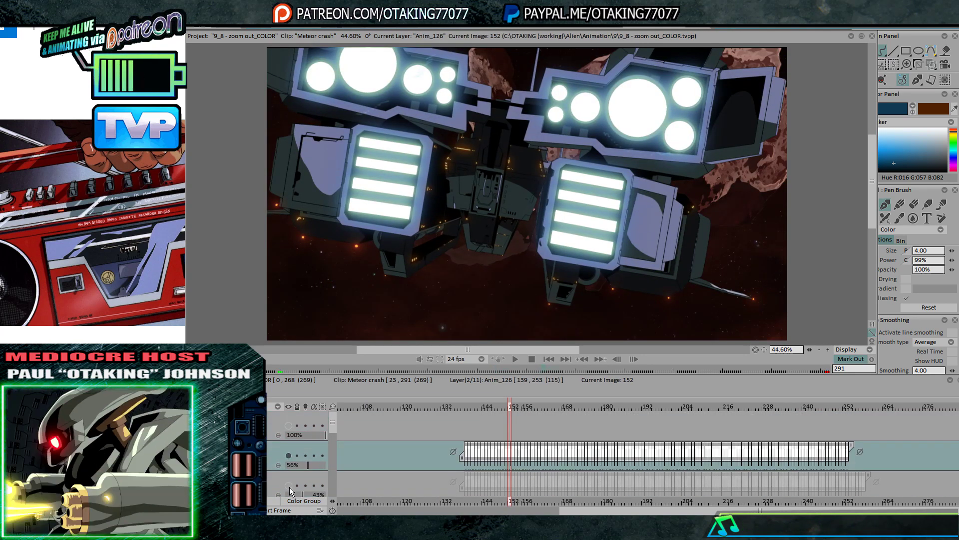
pyautogui.click(289, 485)
pyautogui.click(510, 359)
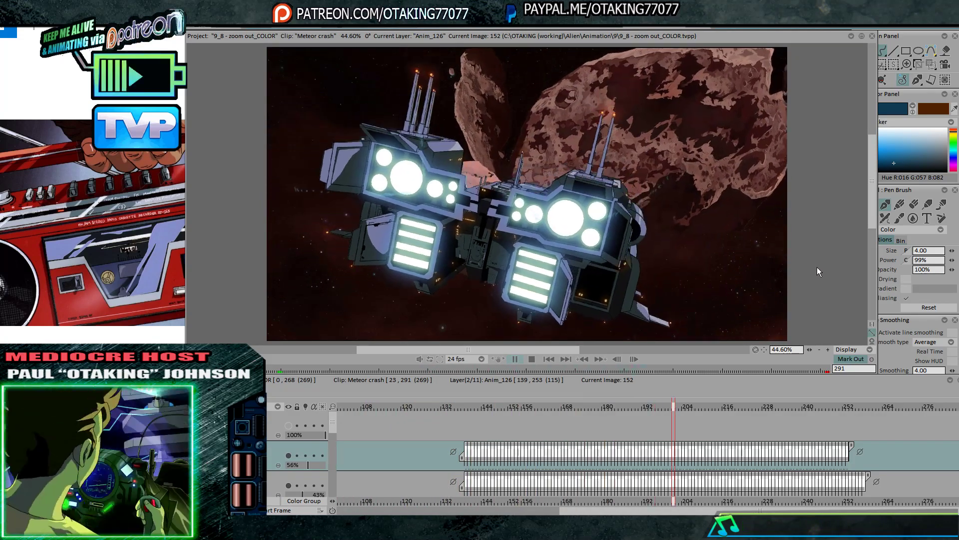
pyautogui.press('Return')
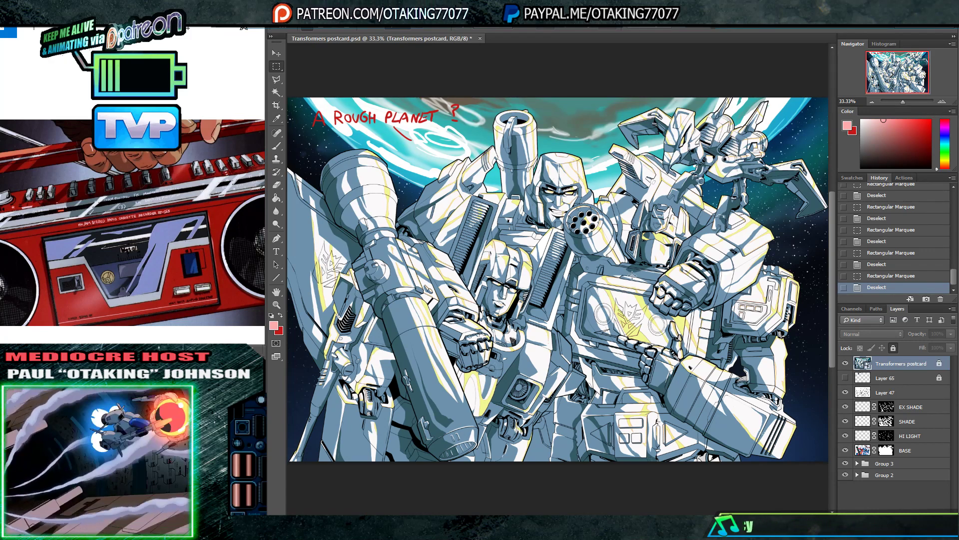
# - Switch to the Transformers postcard in Photoshop and examine the rough planet note and the robots' shading in close-up
pyautogui.moveTo(617, 243); pyautogui.dragTo(602, 225)
pyautogui.click(944, 101)
pyautogui.click(943, 102)
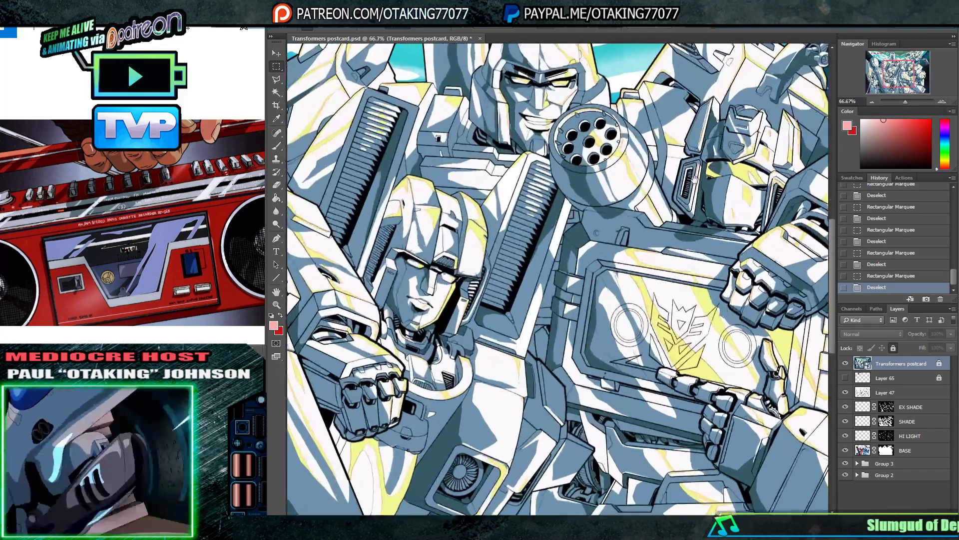
pyautogui.moveTo(575, 120); pyautogui.dragTo(643, 326)
pyautogui.moveTo(602, 114); pyautogui.dragTo(763, 188)
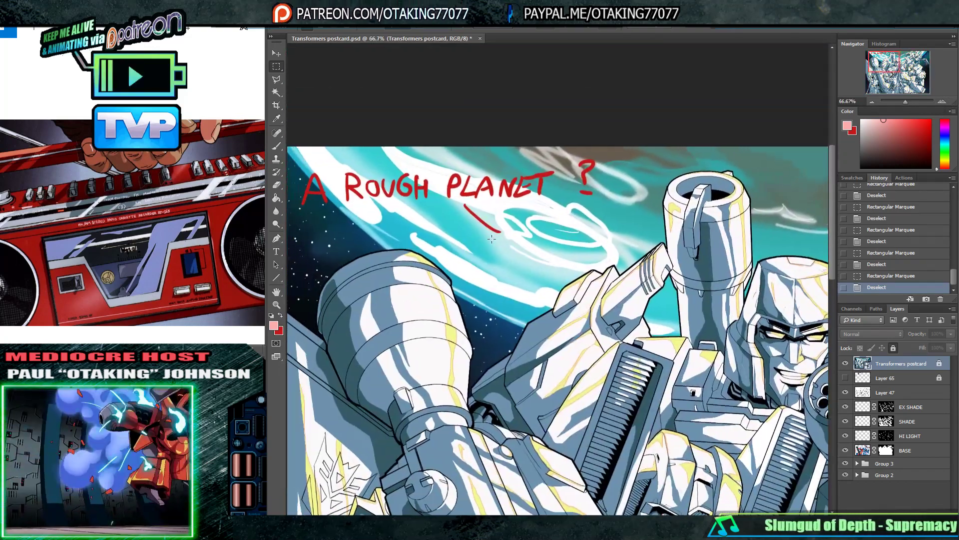
pyautogui.moveTo(558, 233); pyautogui.dragTo(663, 242)
pyautogui.moveTo(880, 61); pyautogui.dragTo(901, 71)
pyautogui.click(873, 101)
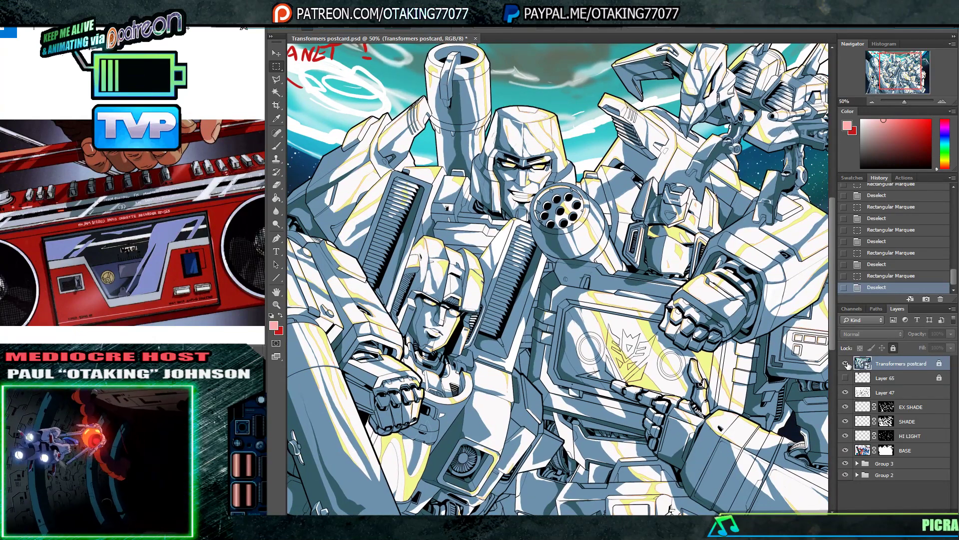
# - Hide the Transformers postcard layer, make HI LIGHT the active layer and check Layer 47's contents by toggling its visibility
pyautogui.click(845, 364)
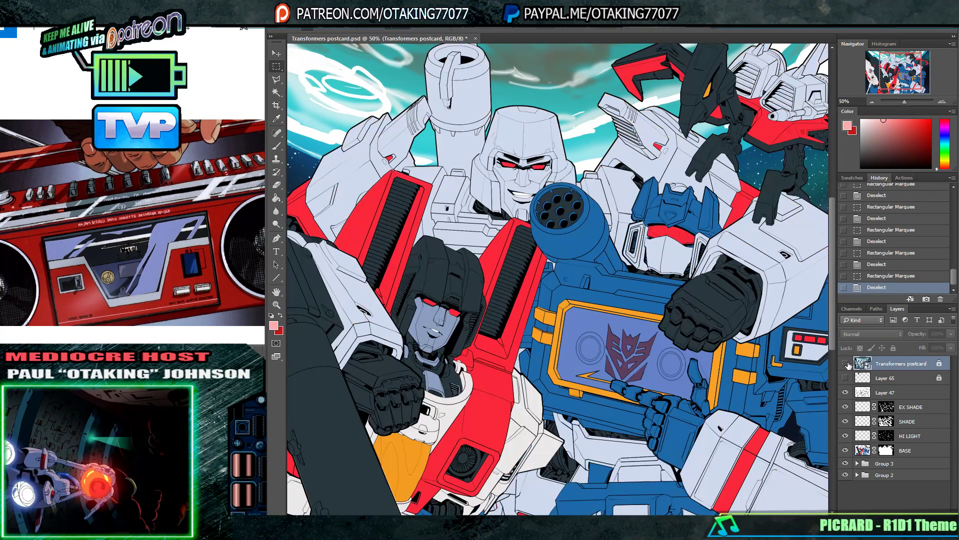
pyautogui.click(872, 101)
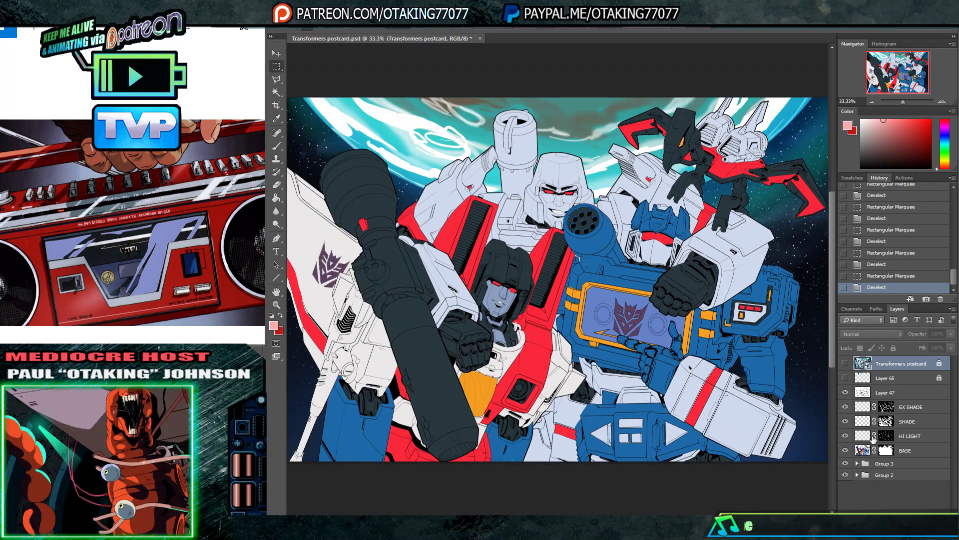
pyautogui.click(908, 441)
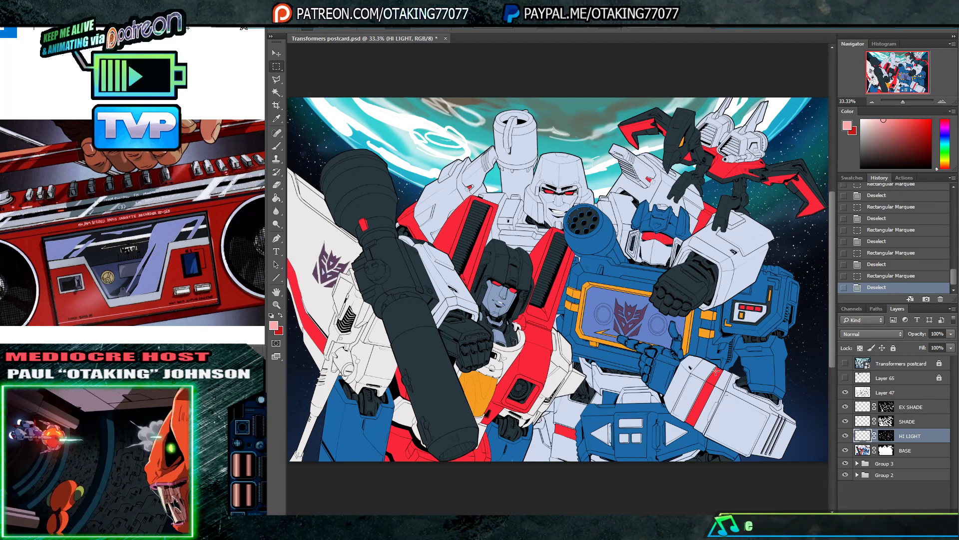
pyautogui.click(846, 393)
pyautogui.click(845, 393)
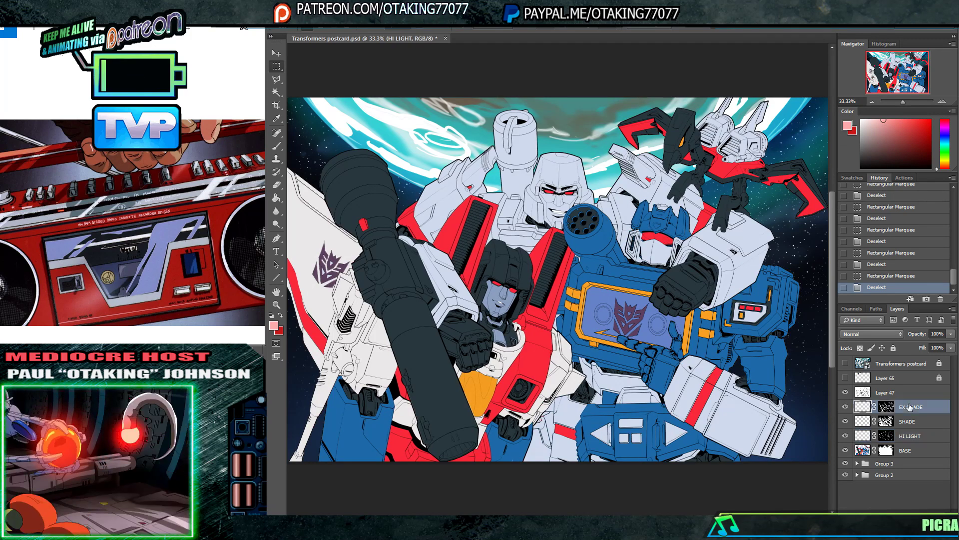
# - Load the BASE layer's mask as a selection, preview it in Quick Mask mode, and deselect it
pyautogui.click(887, 451)
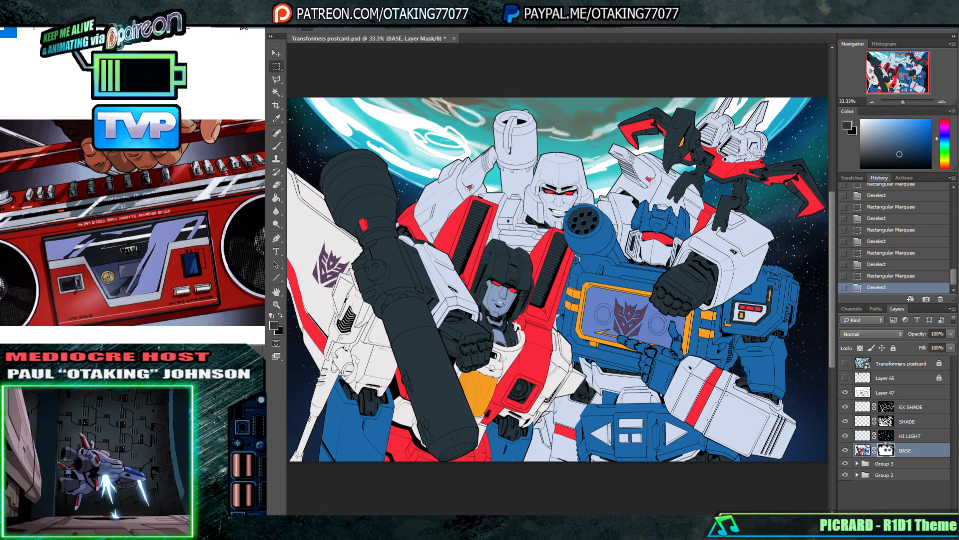
pyautogui.keyDown('ctrl'); pyautogui.click(887, 451); pyautogui.keyUp('ctrl')
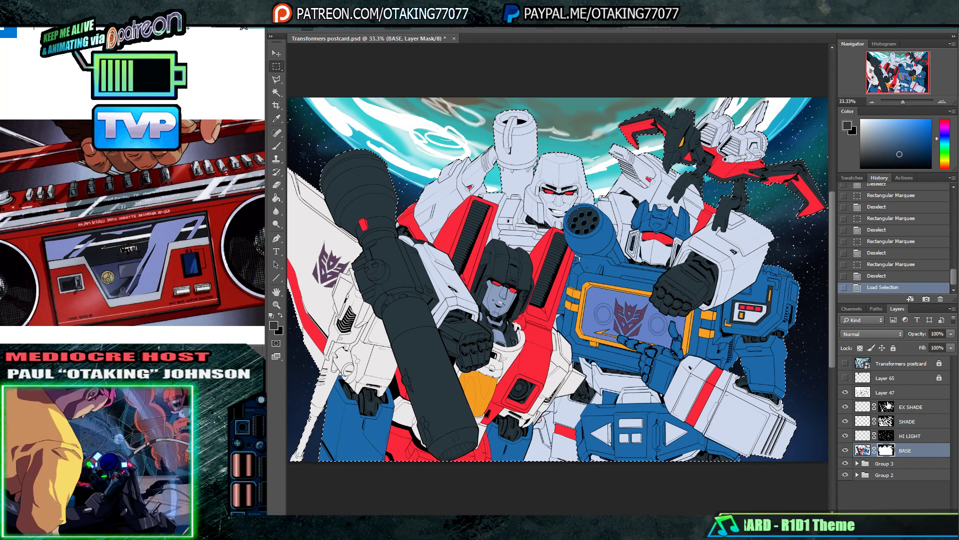
pyautogui.click(276, 343)
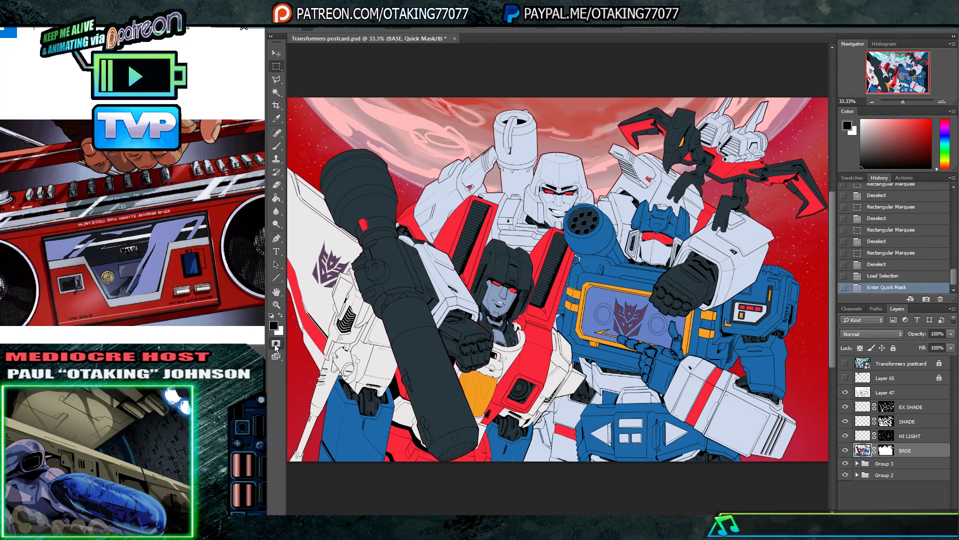
pyautogui.click(276, 346)
pyautogui.hotkey('ctrl', 'd')
pyautogui.click(277, 357)
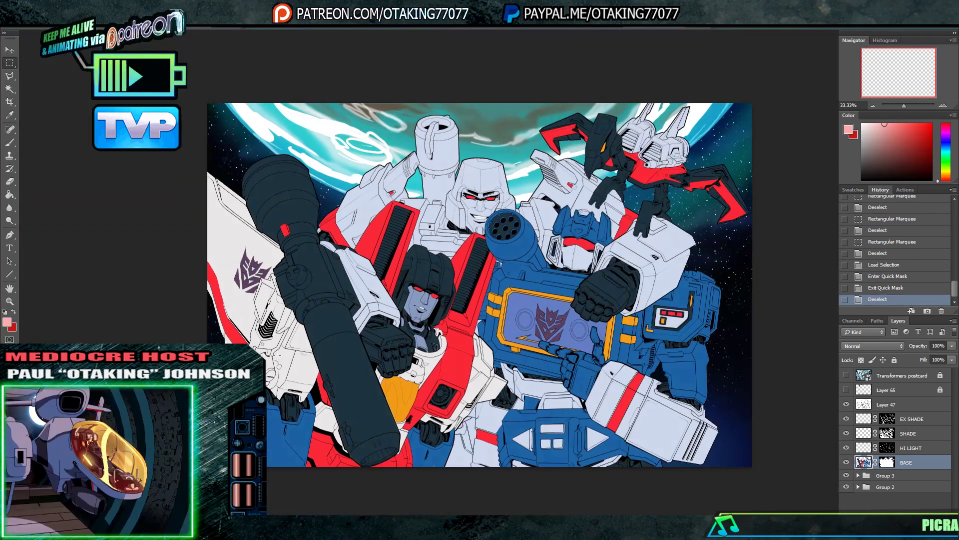
pyautogui.press('Tab')
pyautogui.press('Tab')
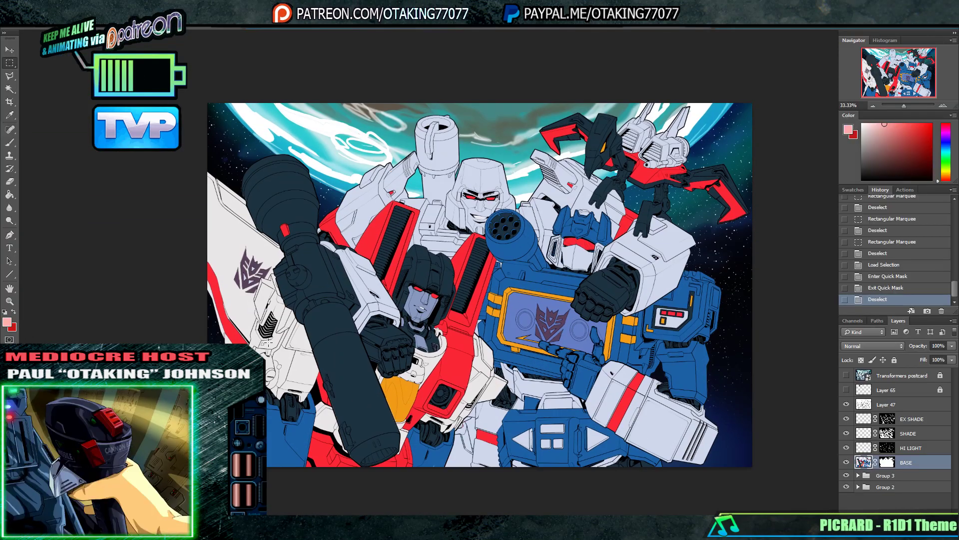
pyautogui.press('f')
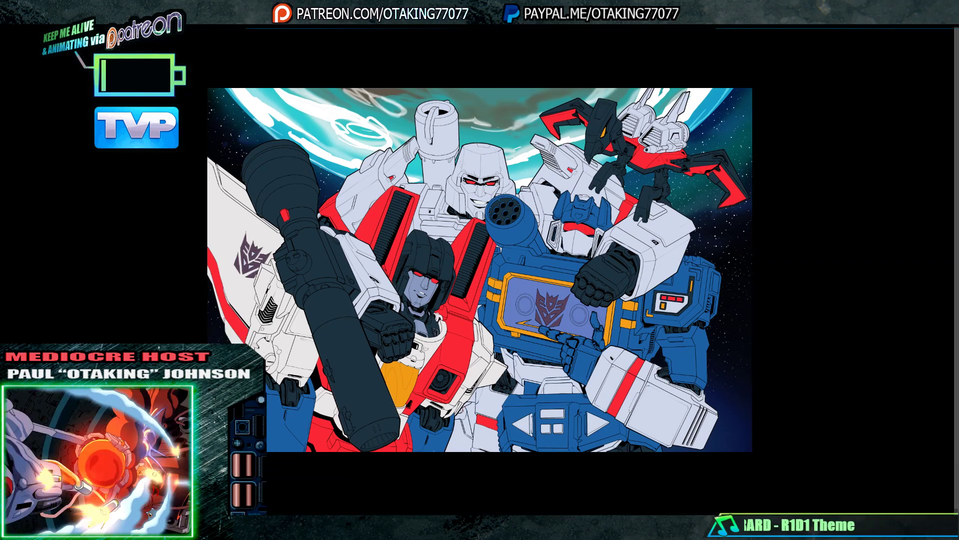
pyautogui.press('Tab')
pyautogui.press('f')
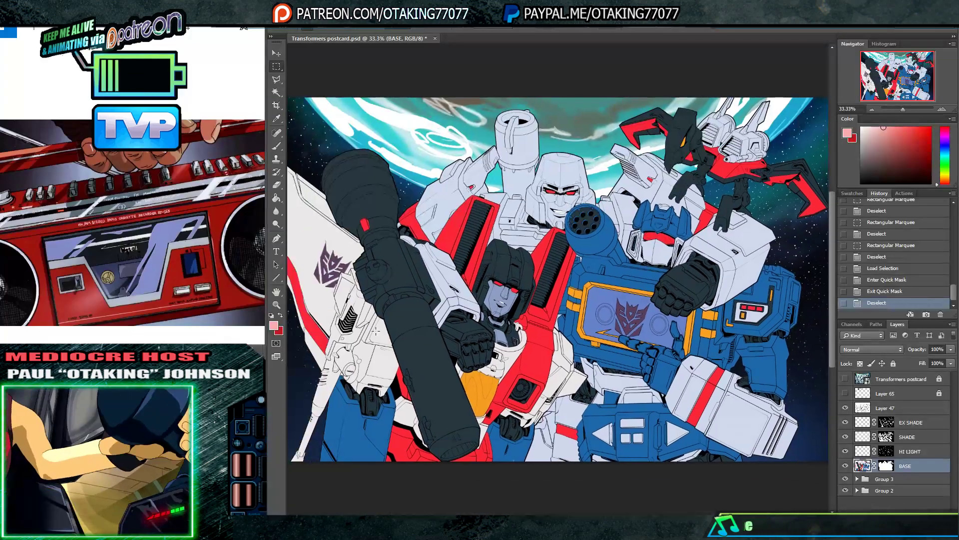
# - Load the SHADE layer's mask as a selection and preview it in Quick Mask mode with default colours
pyautogui.click(906, 450)
pyautogui.keyDown('ctrl'); pyautogui.click(887, 437); pyautogui.keyUp('ctrl')
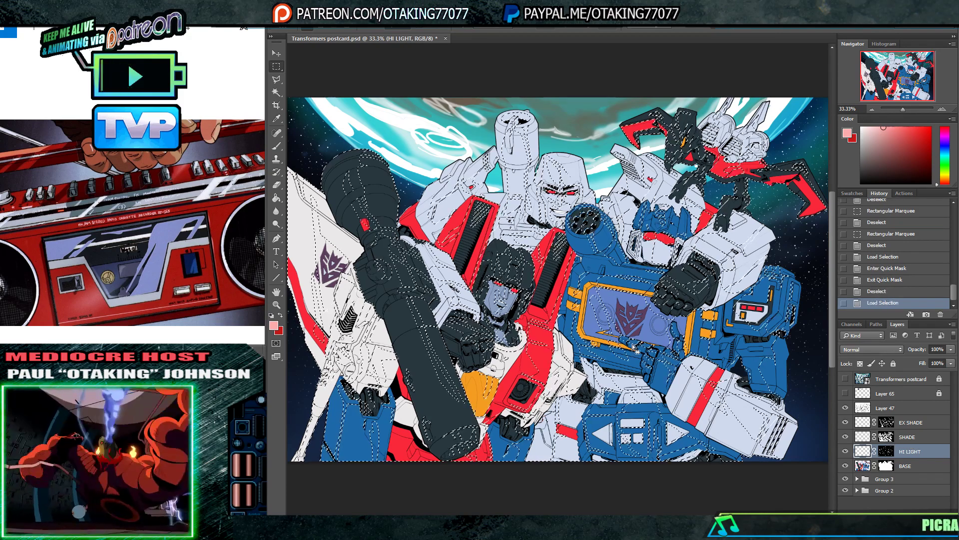
pyautogui.press('d')
pyautogui.click(276, 344)
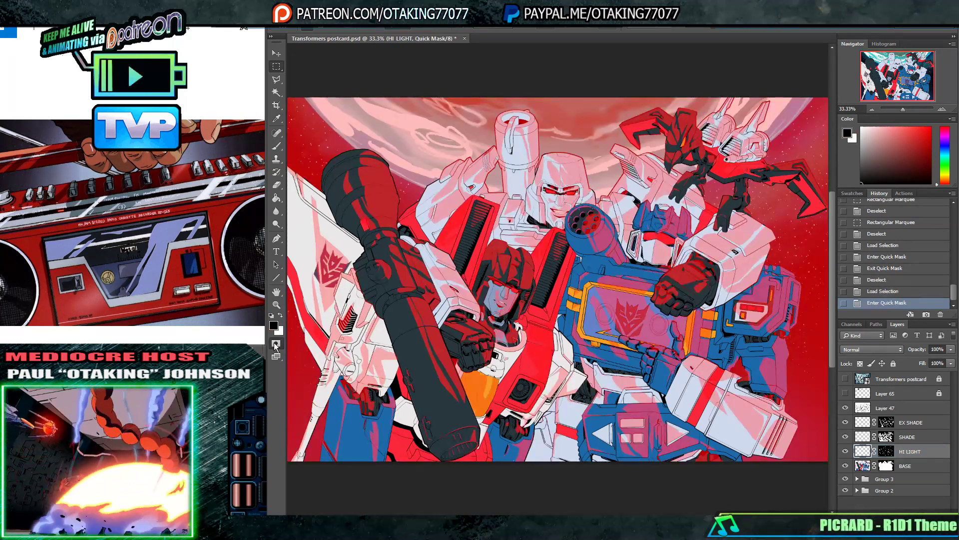
pyautogui.click(277, 344)
# - Load the EX SHADE layer's mask as a selection and preview the deepest shadow areas in Quick Mask mode
pyautogui.click(886, 436)
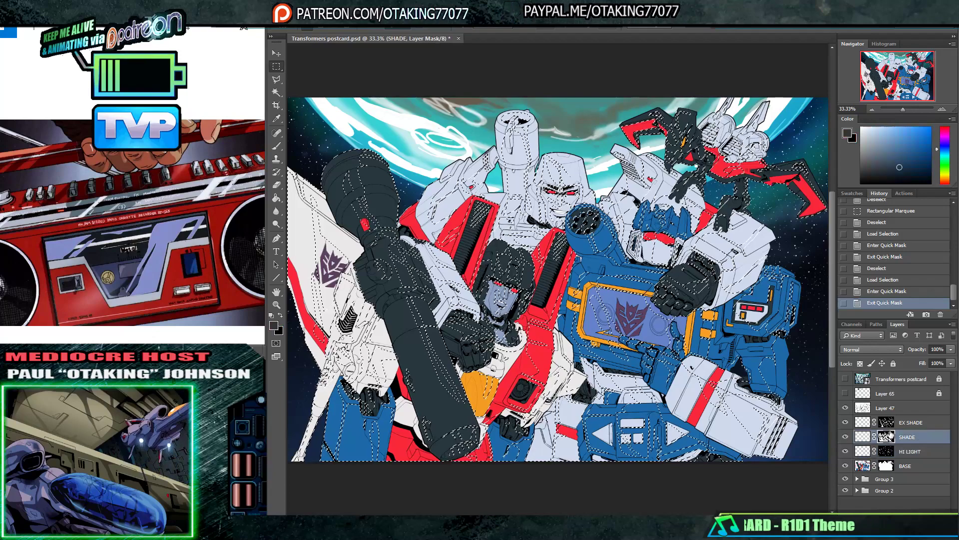
pyautogui.click(886, 422)
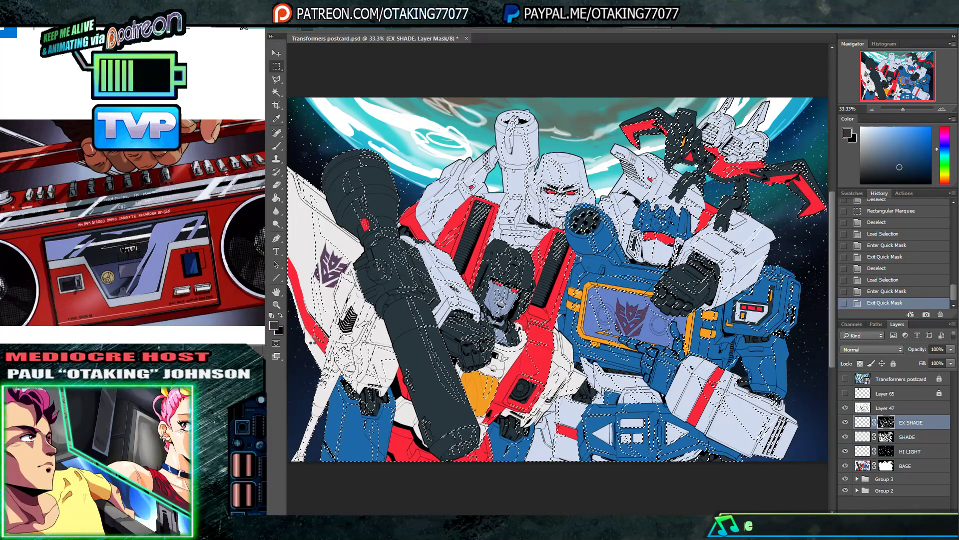
pyautogui.click(276, 343)
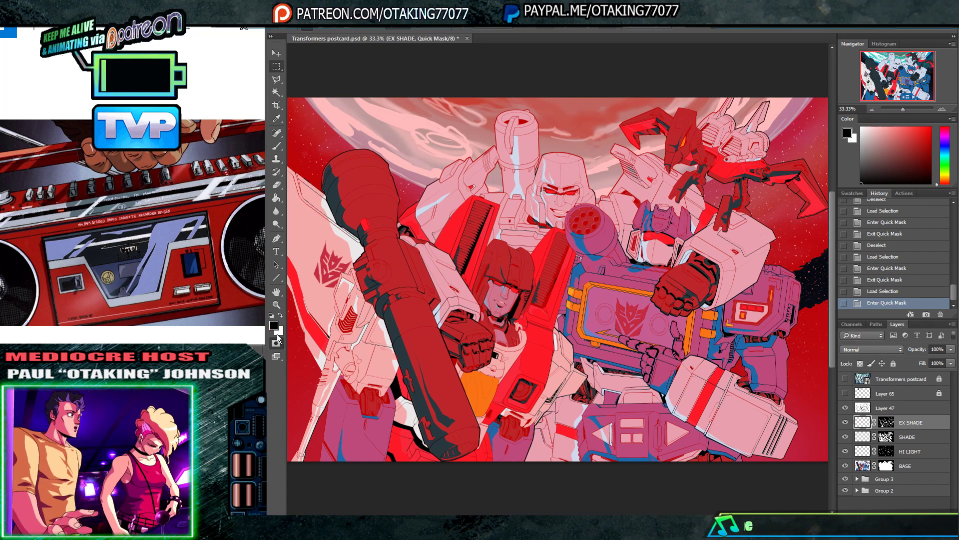
pyautogui.click(277, 355)
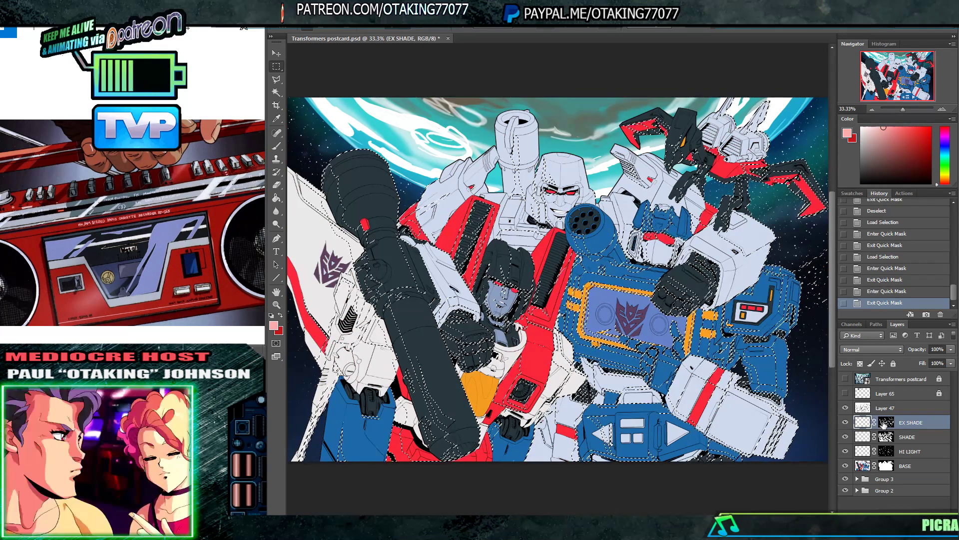
# - Activate the HI LIGHT layer, load its mask as a selection, and preview the highlight areas in Quick Mask mode
pyautogui.click(871, 436)
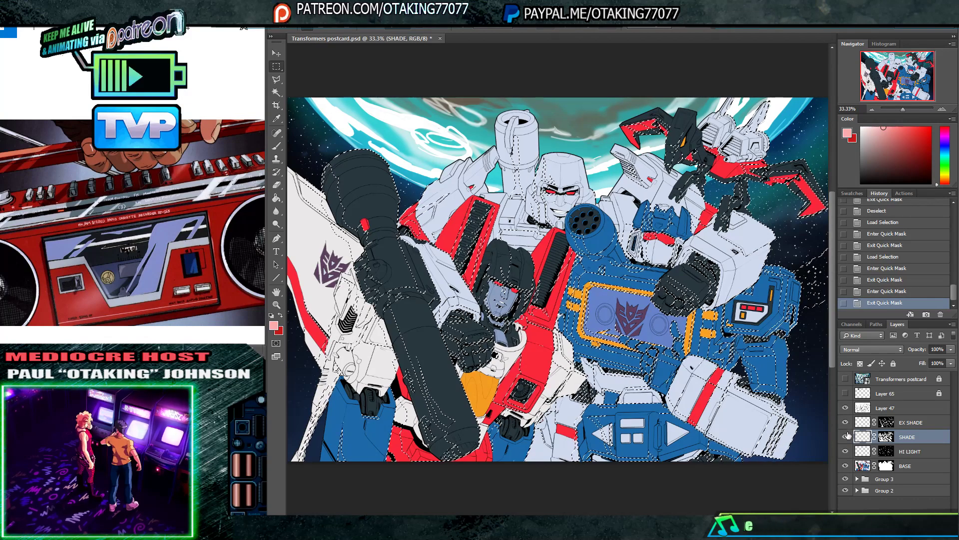
pyautogui.click(896, 451)
pyautogui.keyDown('ctrl'); pyautogui.click(887, 451); pyautogui.keyUp('ctrl')
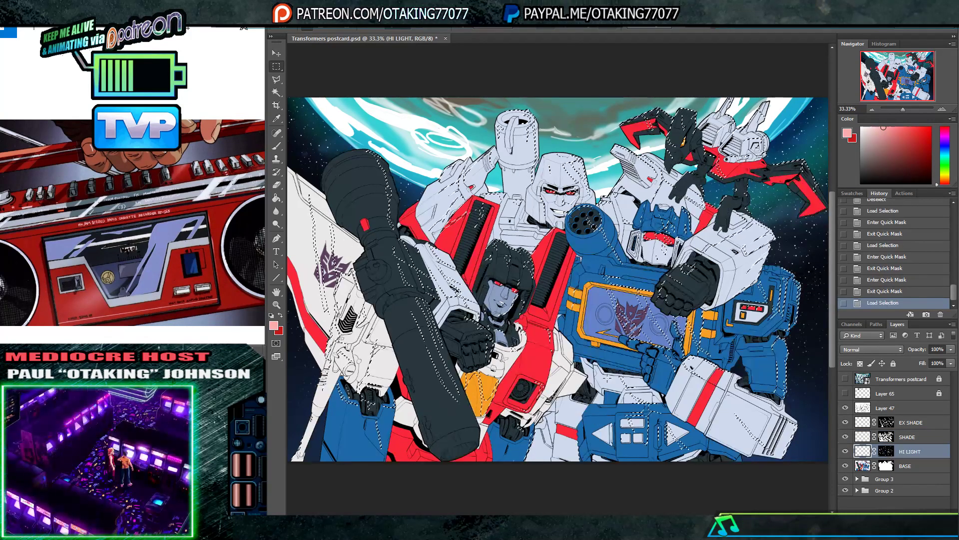
pyautogui.click(277, 344)
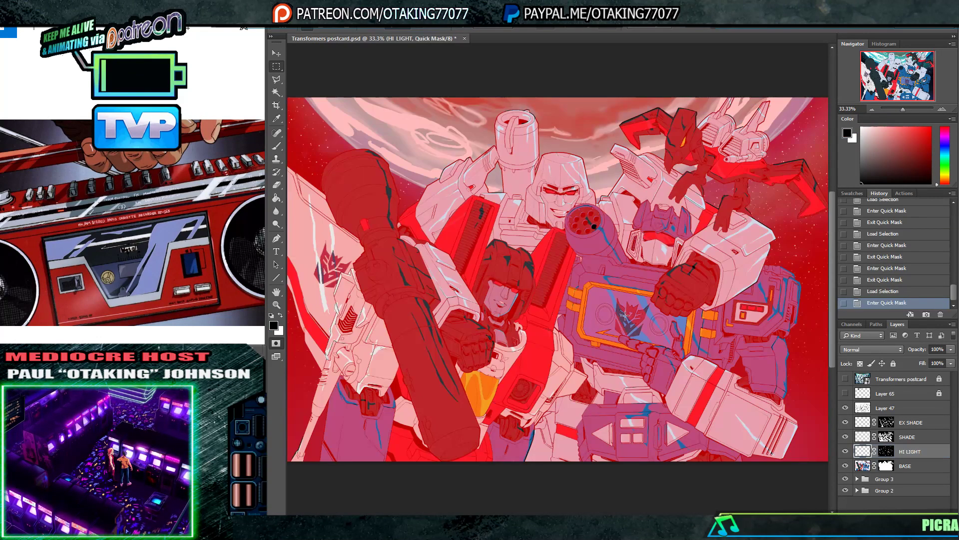
pyautogui.press('q')
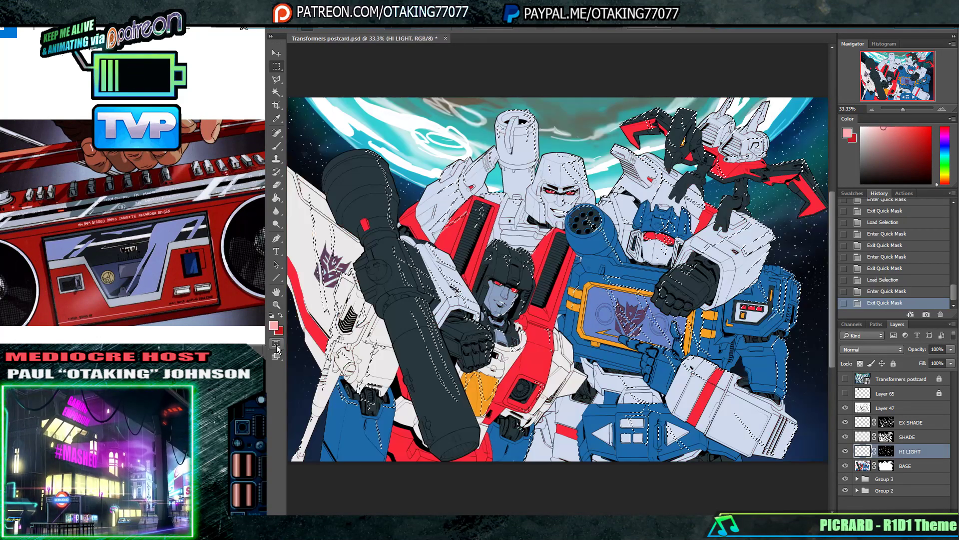
# - Clear the highlight selection and select the blue robot's flat blue areas on the BASE layer with the Magic Wand
pyautogui.click(908, 466)
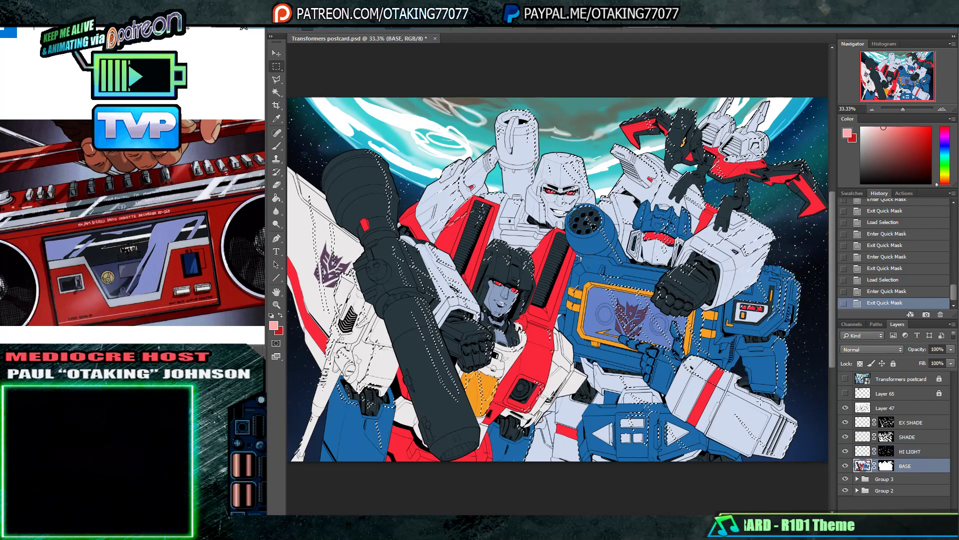
pyautogui.click(277, 92)
pyautogui.click(350, 83)
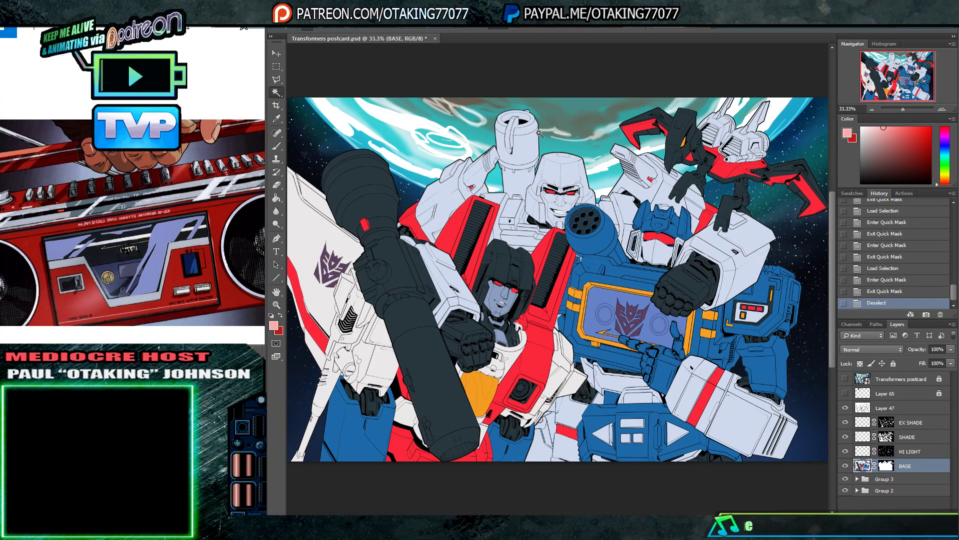
pyautogui.click(616, 272)
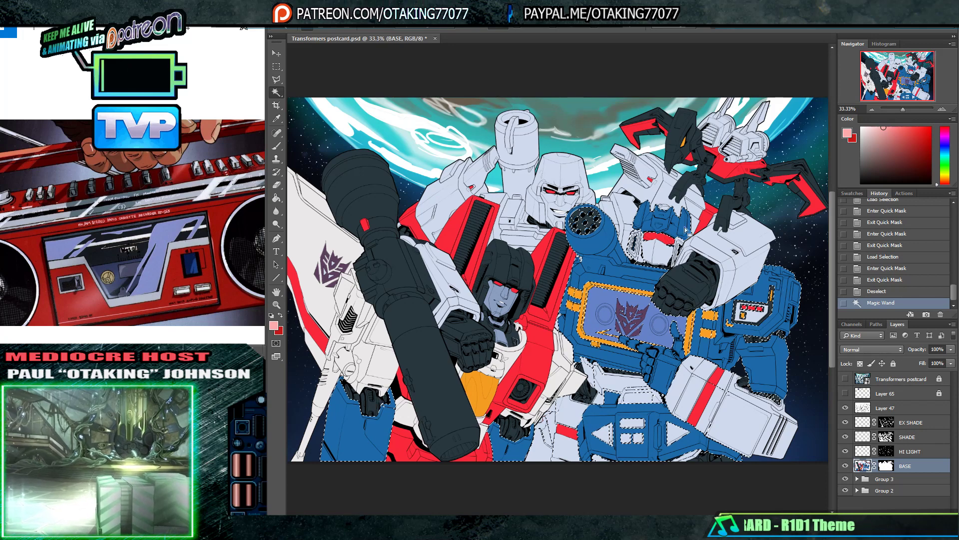
pyautogui.hotkey('ctrl', 'd')
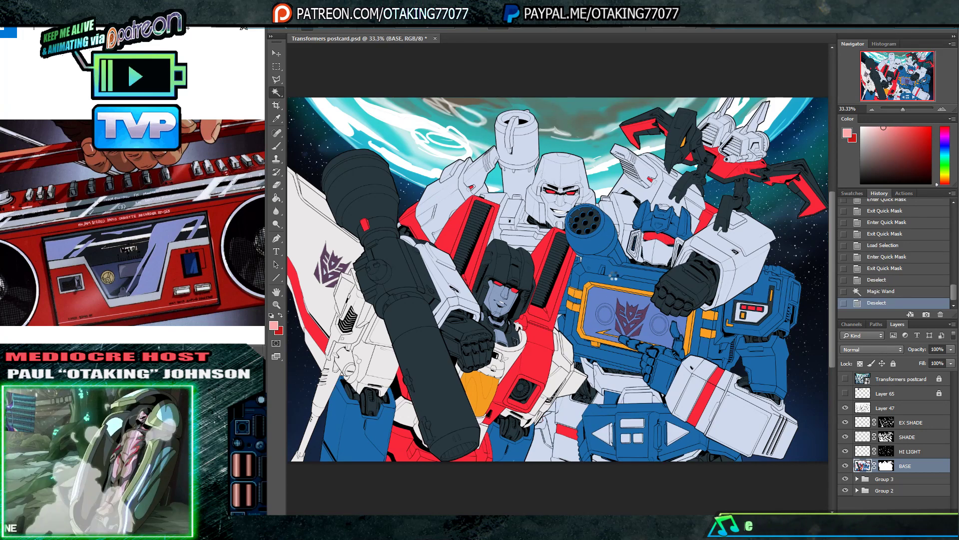
pyautogui.click(614, 276)
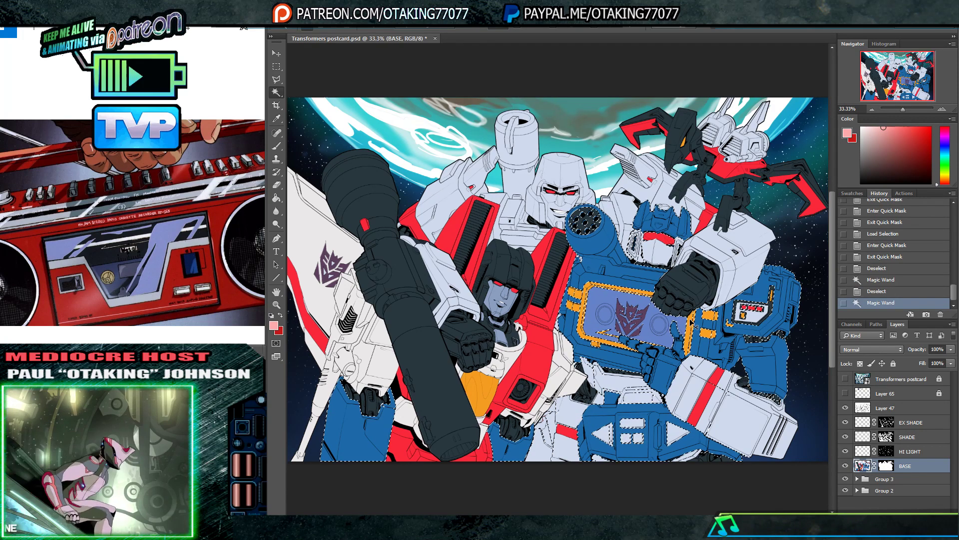
# - Show the palette on Layer 65, activate the SHADE layer, sample a dark swatch, and ready the Paint Bucket
pyautogui.click(845, 394)
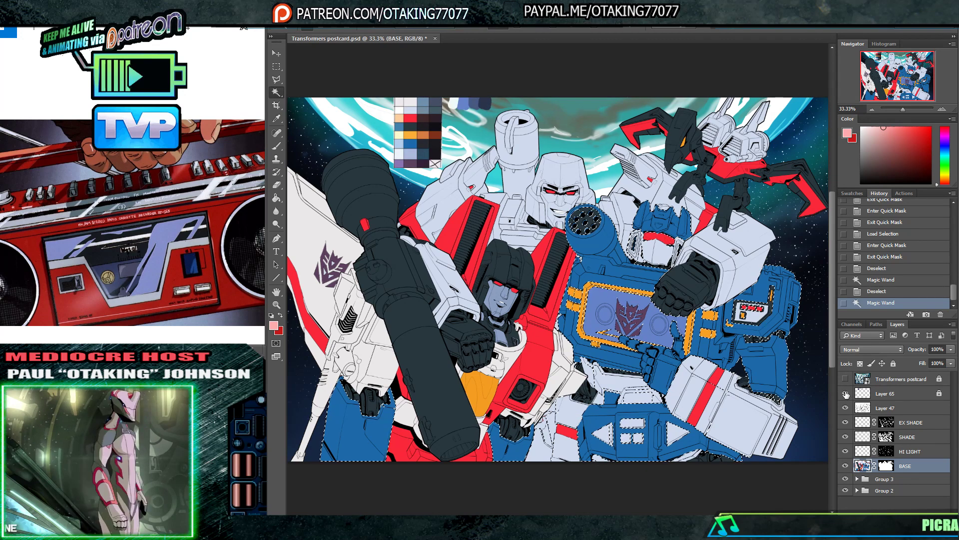
pyautogui.click(907, 437)
pyautogui.press('i')
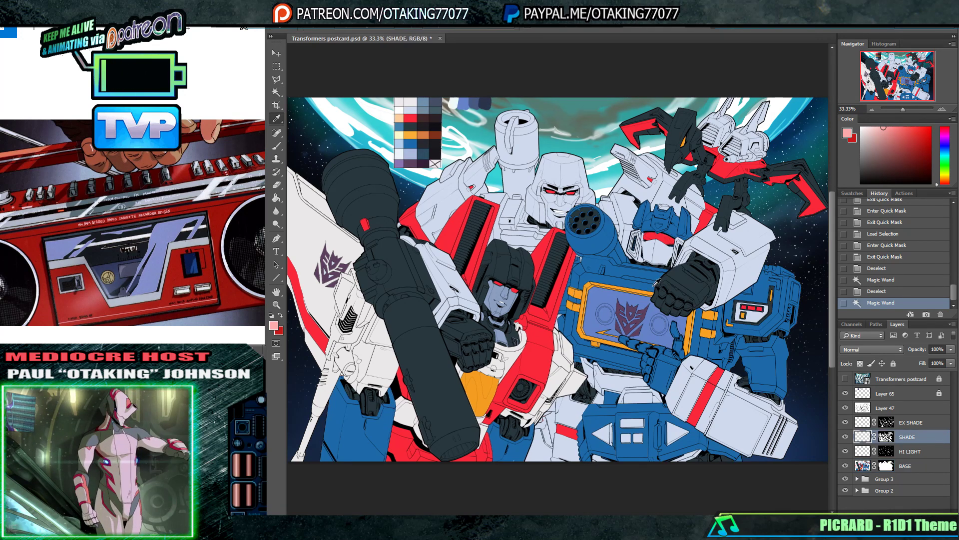
pyautogui.click(419, 139)
pyautogui.press('g')
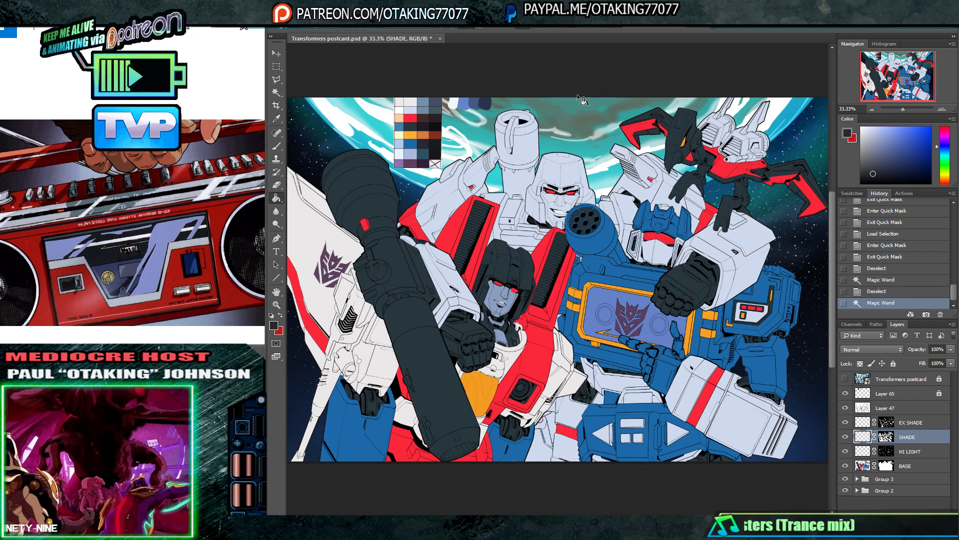
# - Return to the BASE layer, drop the current selection, and reselect the blue robot's body colour with the Magic Wand
pyautogui.click(927, 467)
pyautogui.press('w')
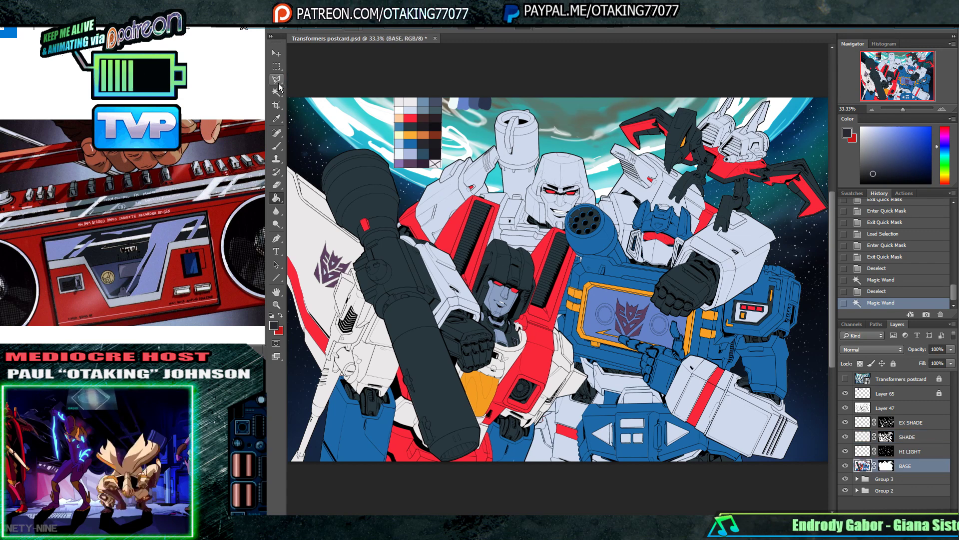
pyautogui.hotkey('ctrl', 'd')
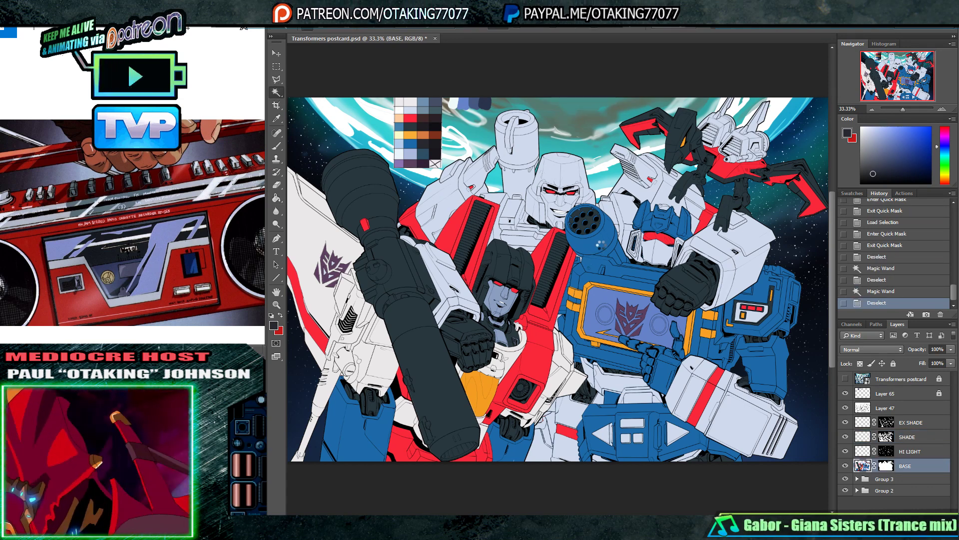
pyautogui.click(602, 245)
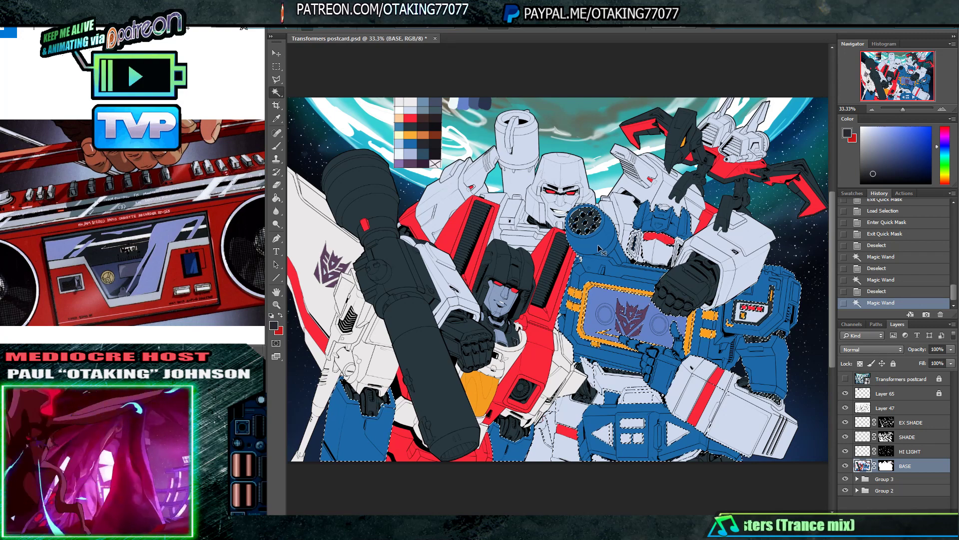
# - Activate the SHADE layer, hide the selection edges, and fill the selected blue areas' shadows with the sampled dark colour using the Paint Bucket
pyautogui.click(922, 436)
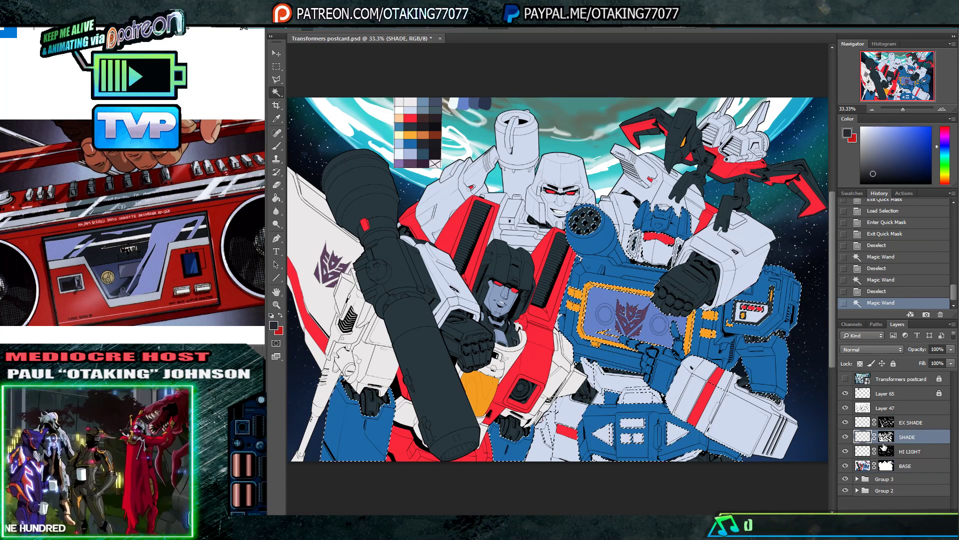
pyautogui.hotkey('ctrl', 'h')
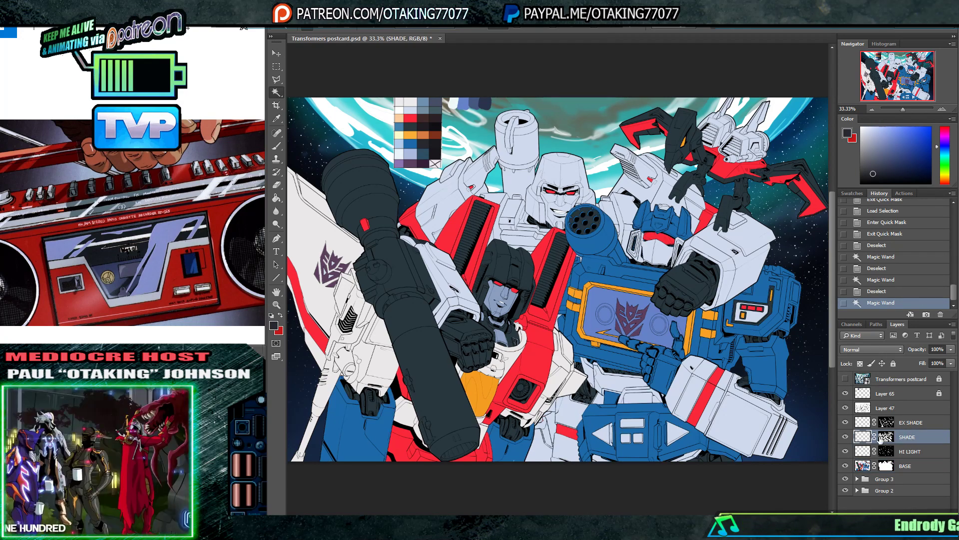
pyautogui.press('b')
pyautogui.press('g')
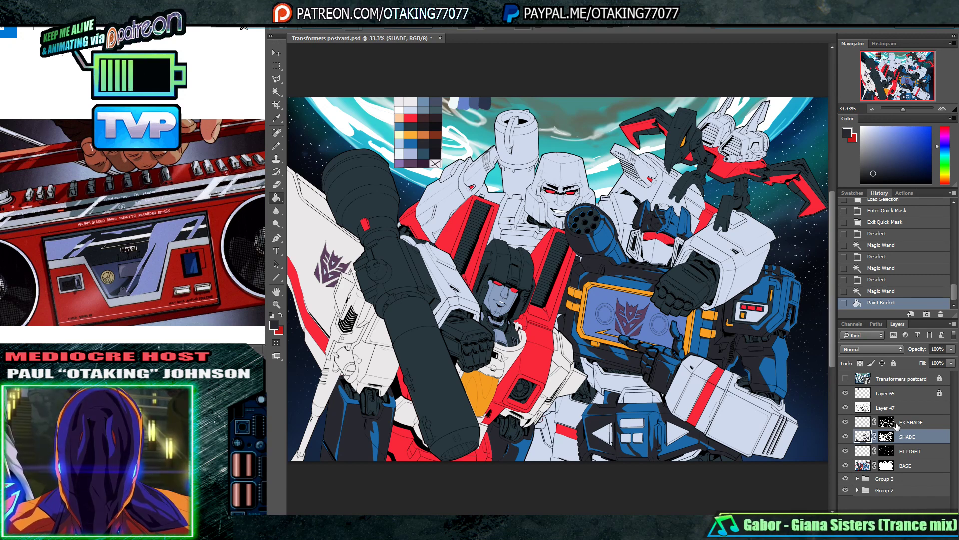
# - Fill the selected blue areas with the palette's near-black swatch on EX SHADE and its light blue swatch on HI LIGHT
pyautogui.click(877, 422)
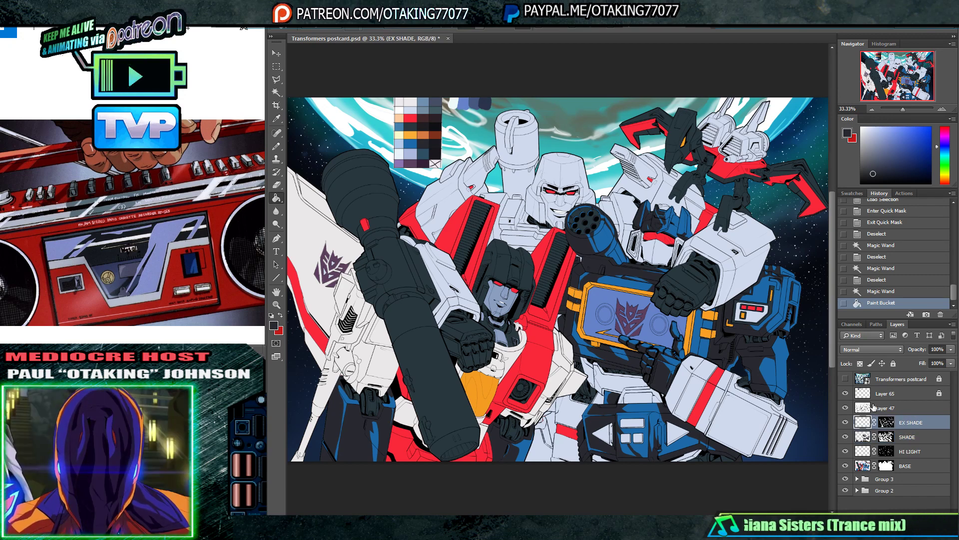
pyautogui.click(438, 140)
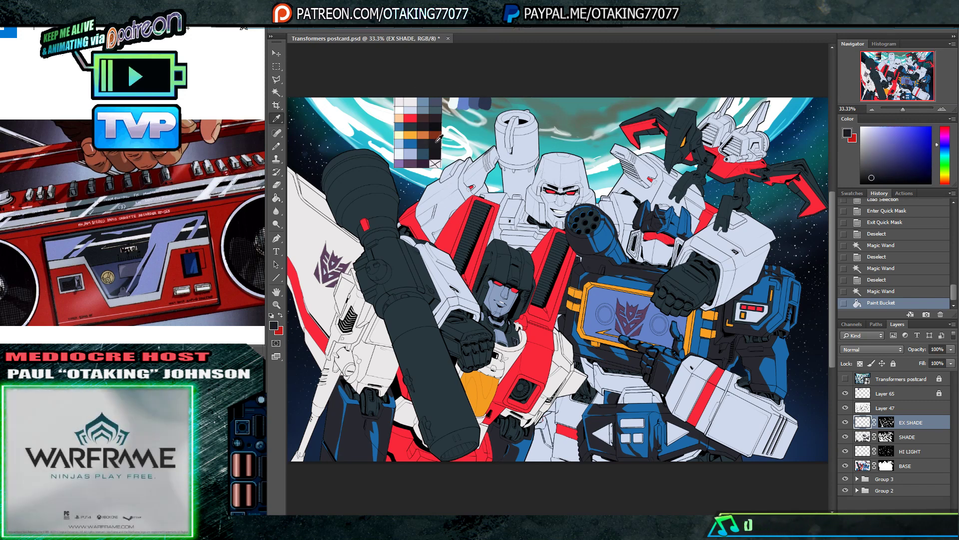
pyautogui.press('g')
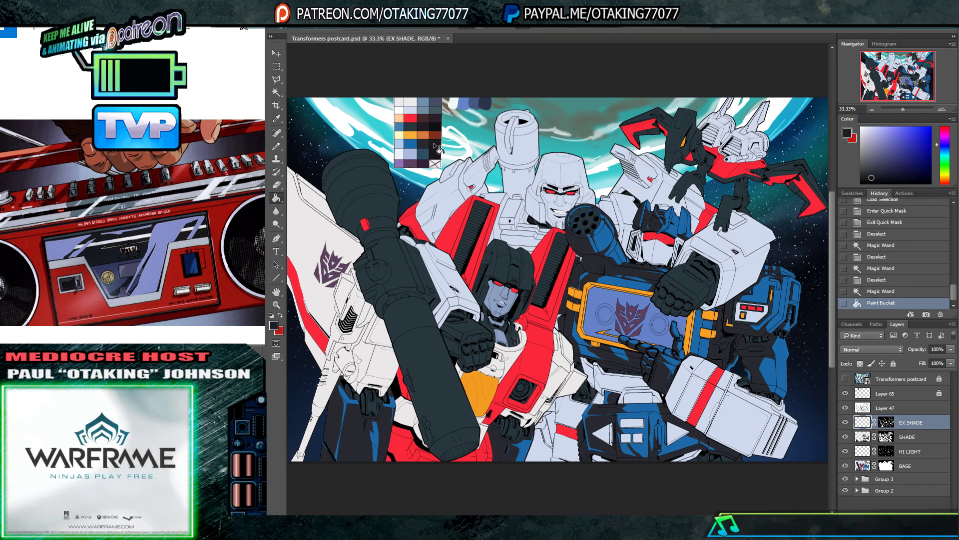
pyautogui.click(595, 266)
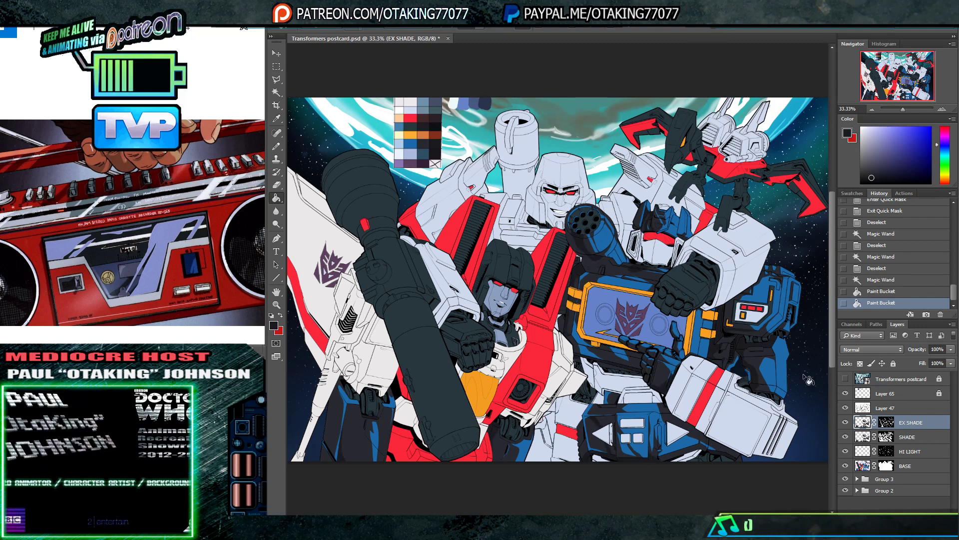
pyautogui.click(926, 452)
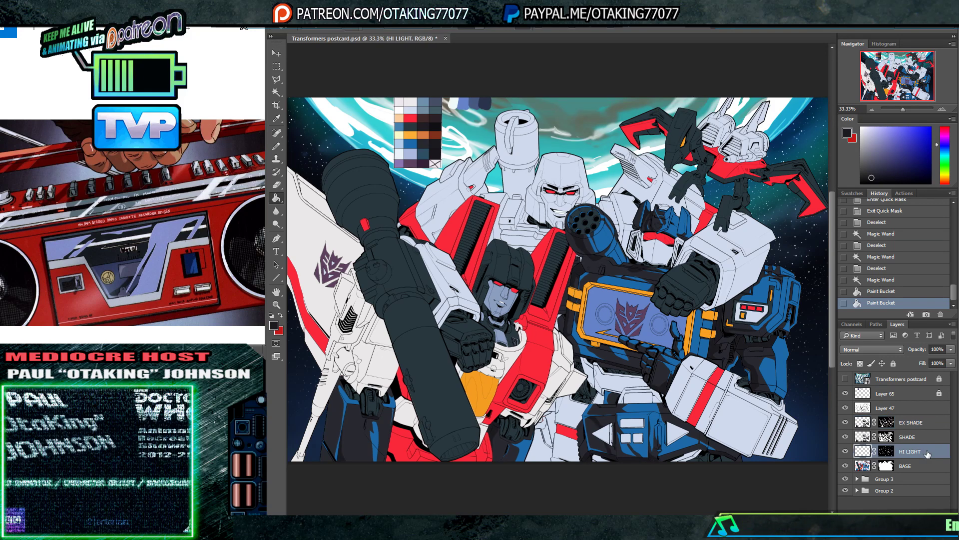
pyautogui.keyDown('alt'); pyautogui.click(410, 141); pyautogui.keyUp('alt')
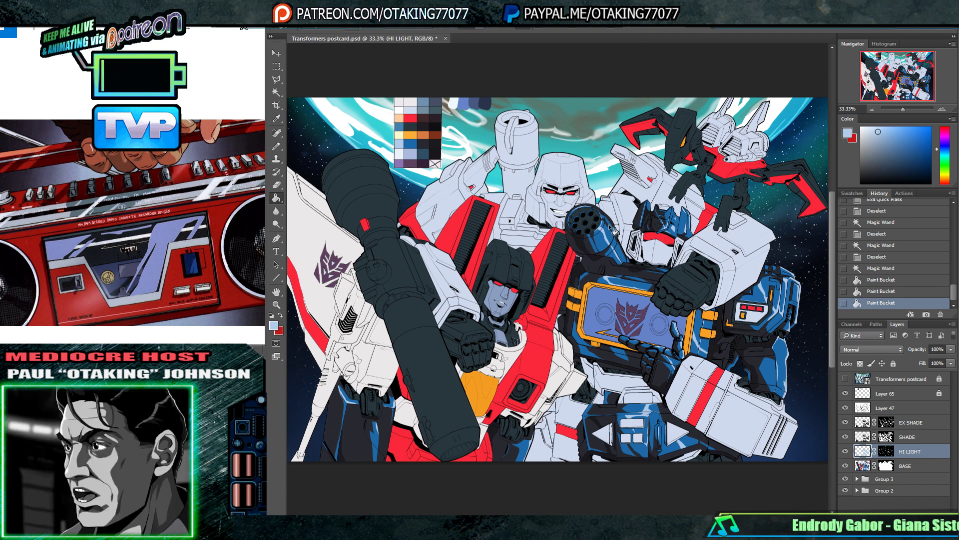
# - Examine the blue robot's shading and highlights up close around the shoulder cannon and chest, then return to the whole postcard
pyautogui.click(942, 109)
pyautogui.click(942, 109)
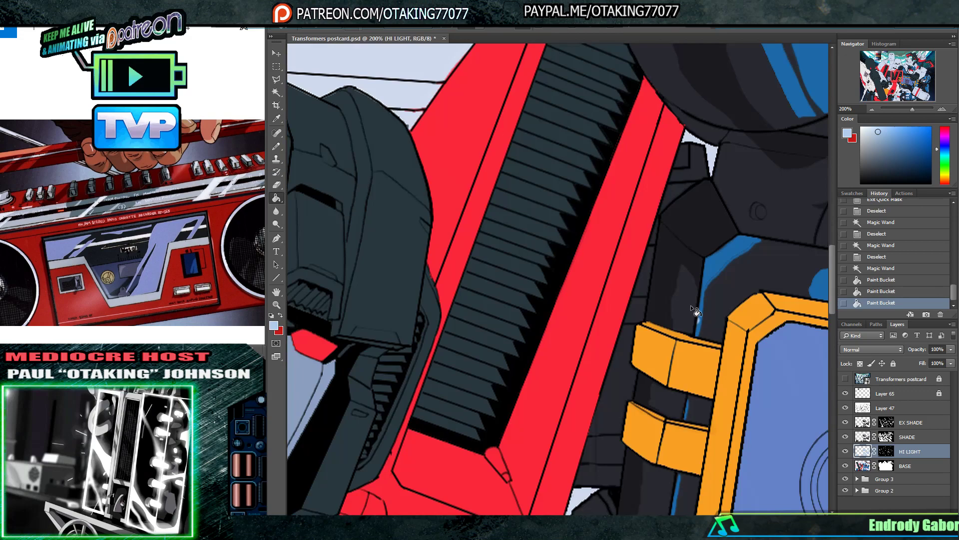
pyautogui.moveTo(691, 304); pyautogui.dragTo(348, 465)
pyautogui.click(871, 109)
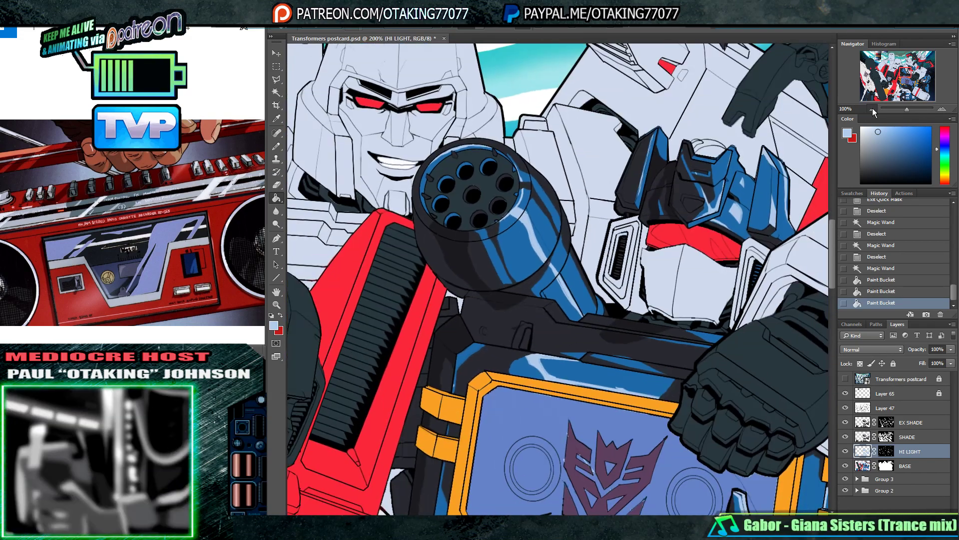
pyautogui.click(872, 109)
pyautogui.click(872, 109)
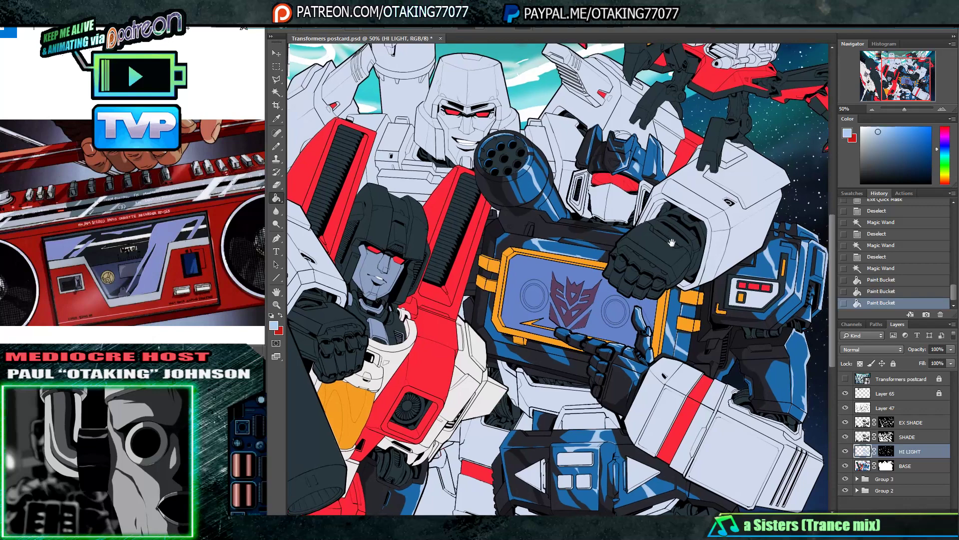
pyautogui.click(872, 109)
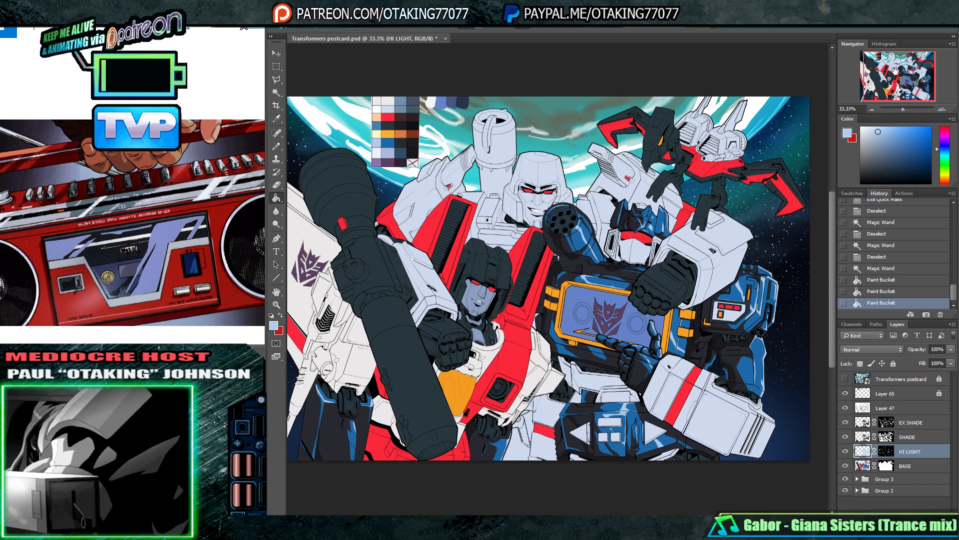
pyautogui.moveTo(896, 72); pyautogui.dragTo(891, 62)
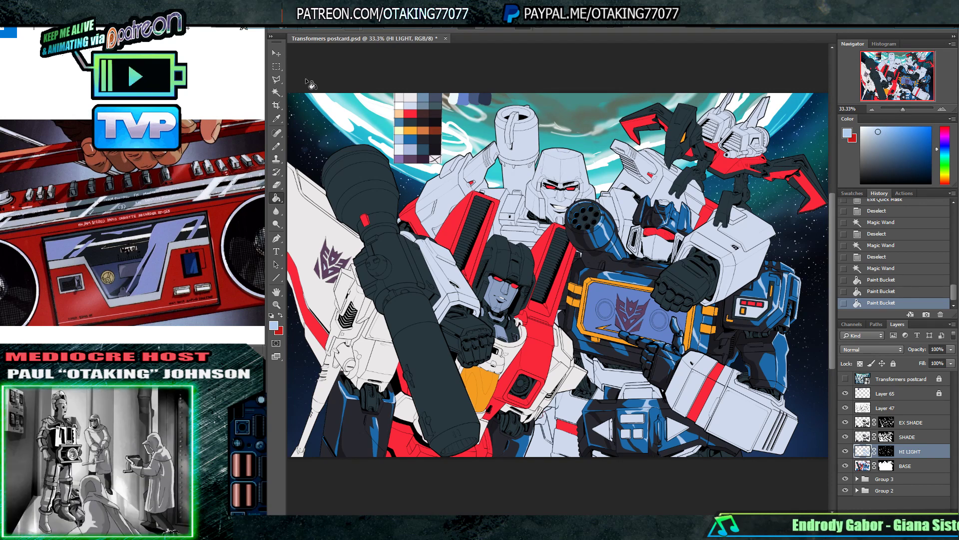
# - Activate the BASE layer and select the robots' pale grey armour areas with the Magic Wand
pyautogui.click(276, 93)
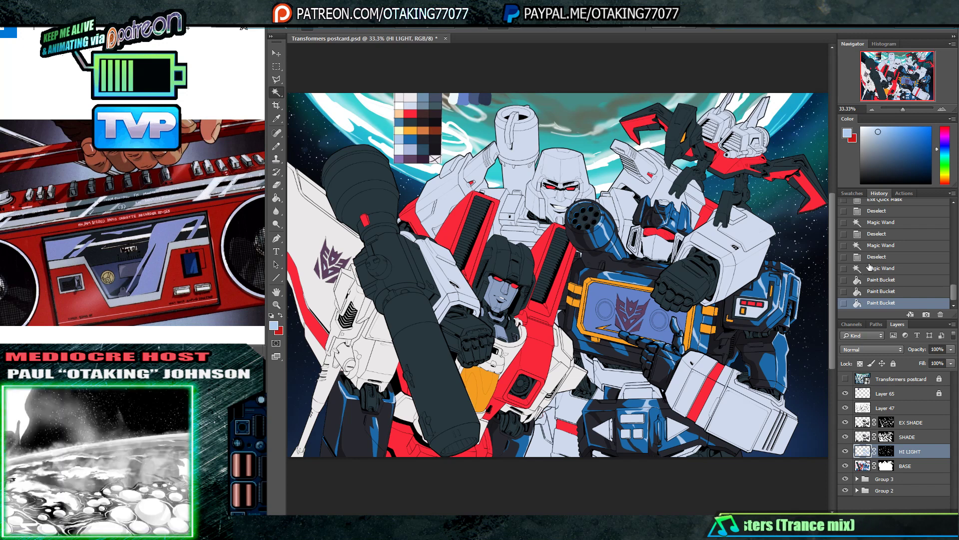
pyautogui.click(912, 465)
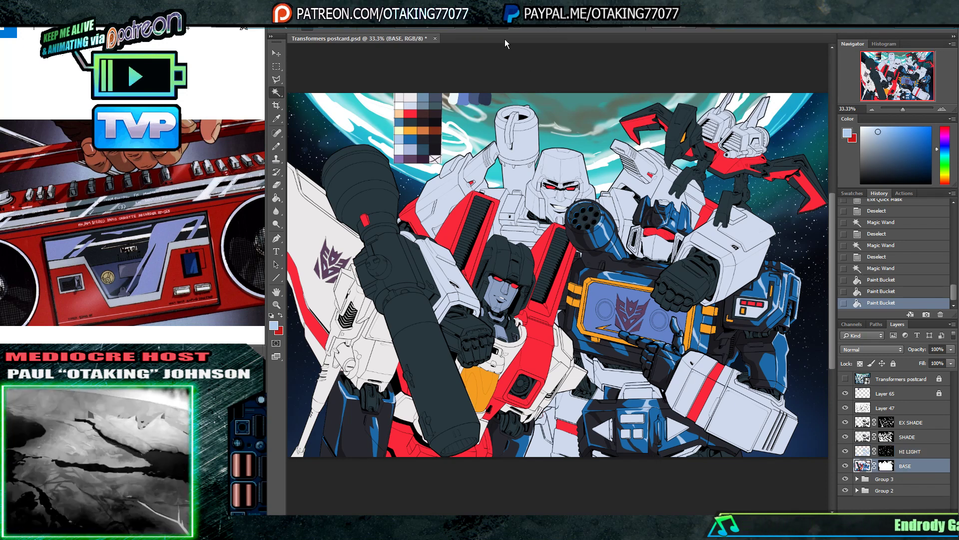
pyautogui.click(741, 411)
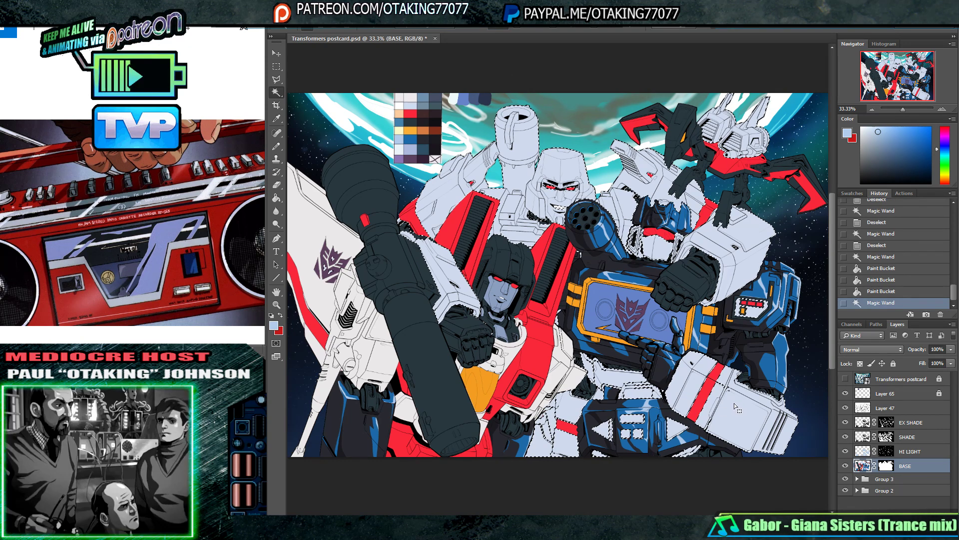
# - On the SHADE layer, fill the selected pale grey armour with the palette's mid grey-blue swatch, keeping the selection edges hidden
pyautogui.click(907, 451)
pyautogui.click(921, 438)
pyautogui.press('i')
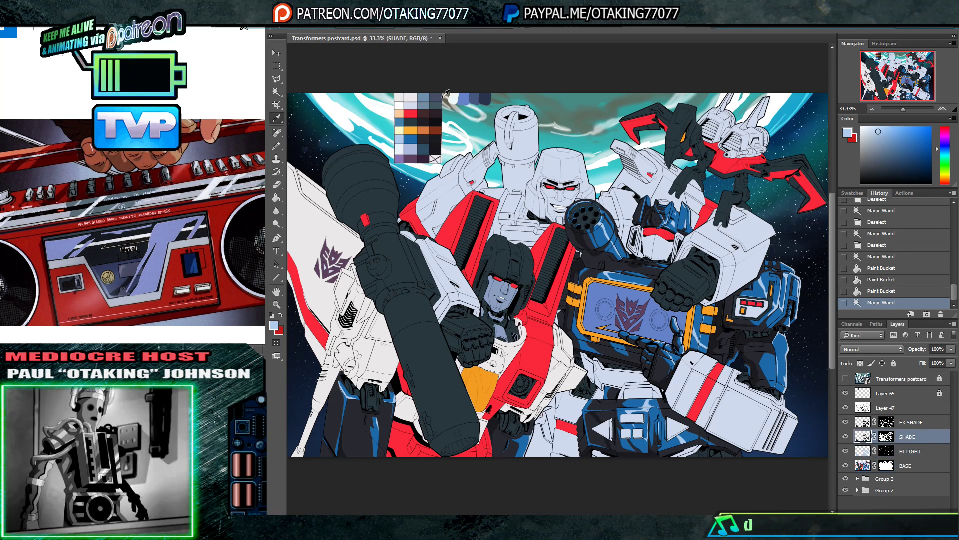
pyautogui.click(424, 102)
pyautogui.click(424, 99)
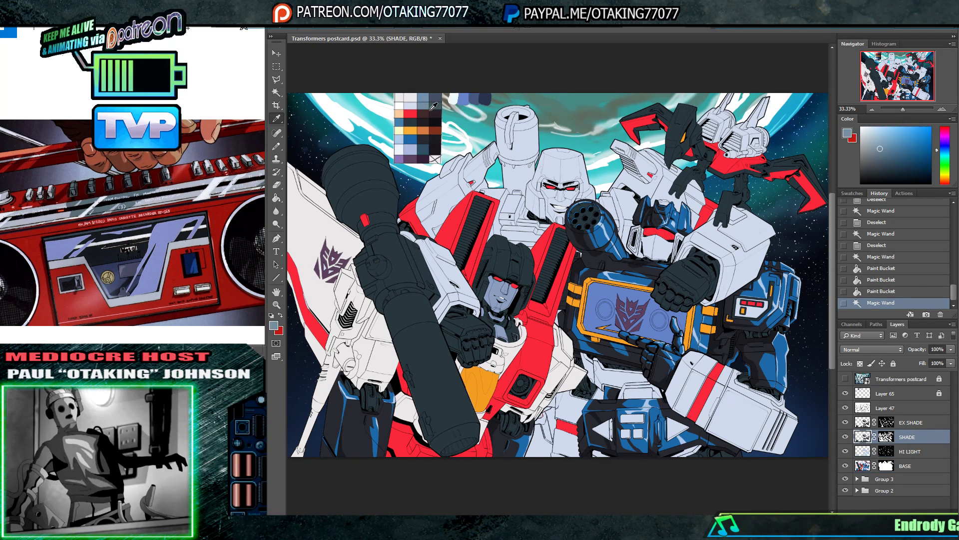
pyautogui.press('g')
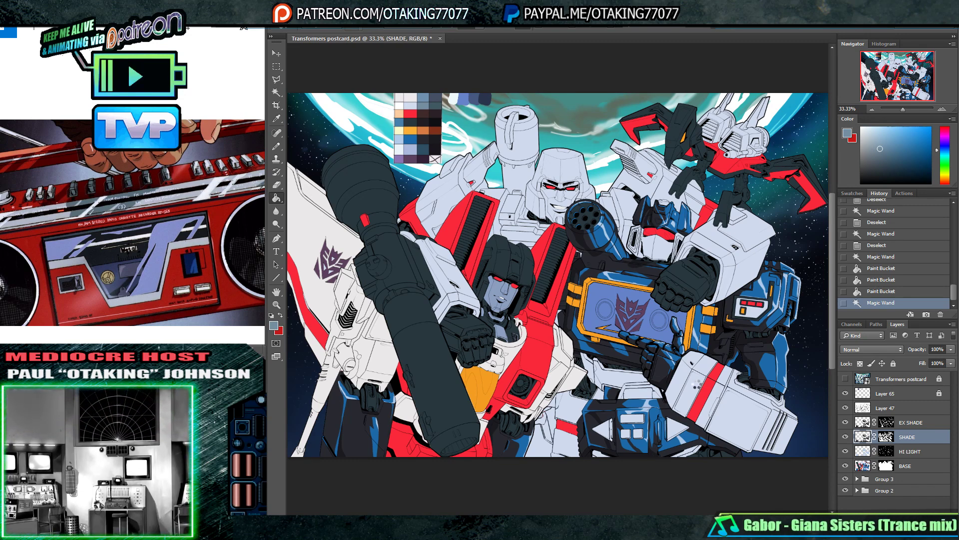
pyautogui.click(695, 384)
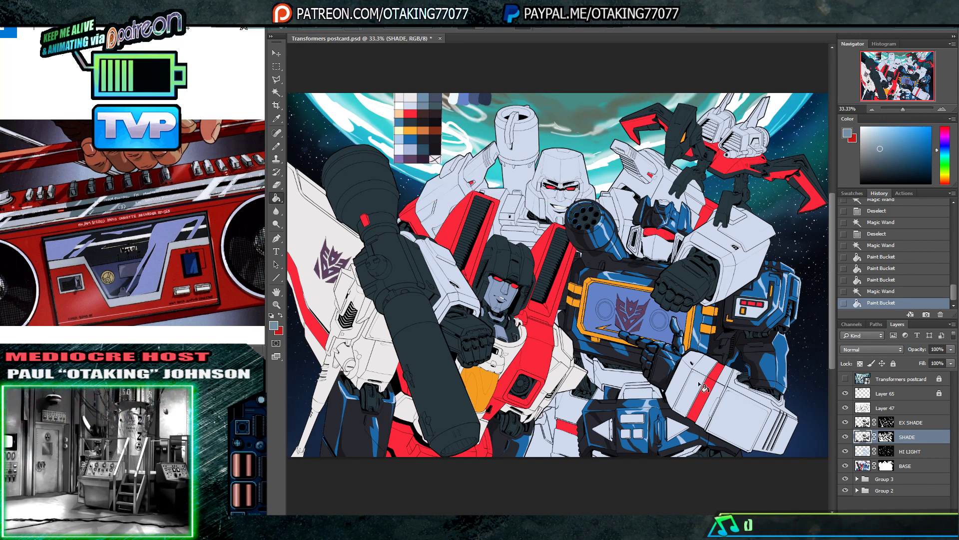
# - Fill the pale grey armour's deeper shadows on the EX SHADE layer with the dark slate swatch, checking Task Manager in between
pyautogui.click(913, 425)
pyautogui.press('i')
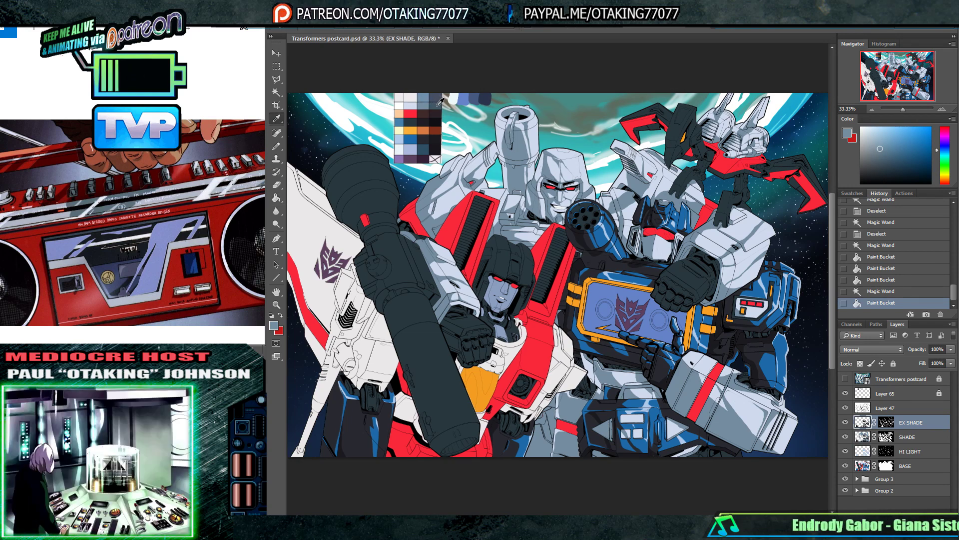
pyautogui.hotkey('ctrl', 'shift', 'Escape')
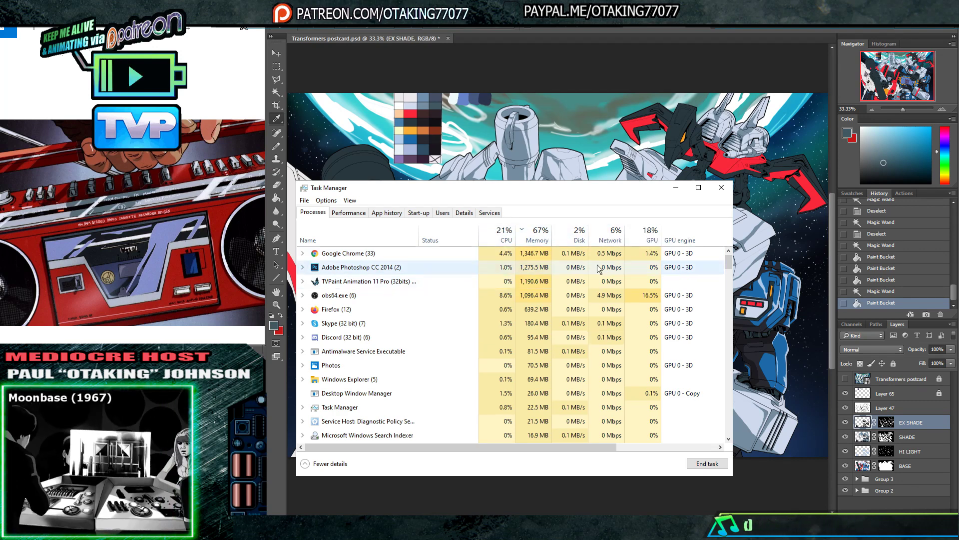
pyautogui.click(676, 188)
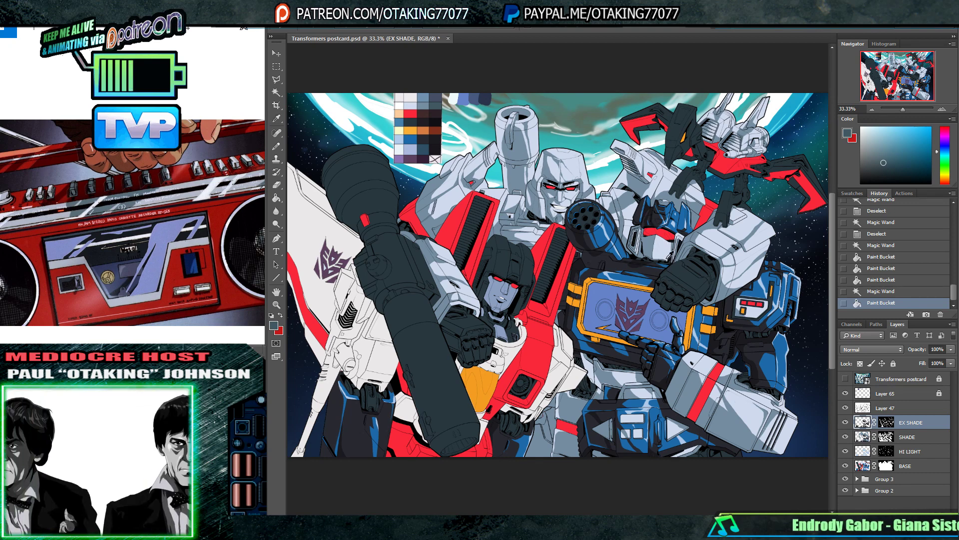
pyautogui.press('g')
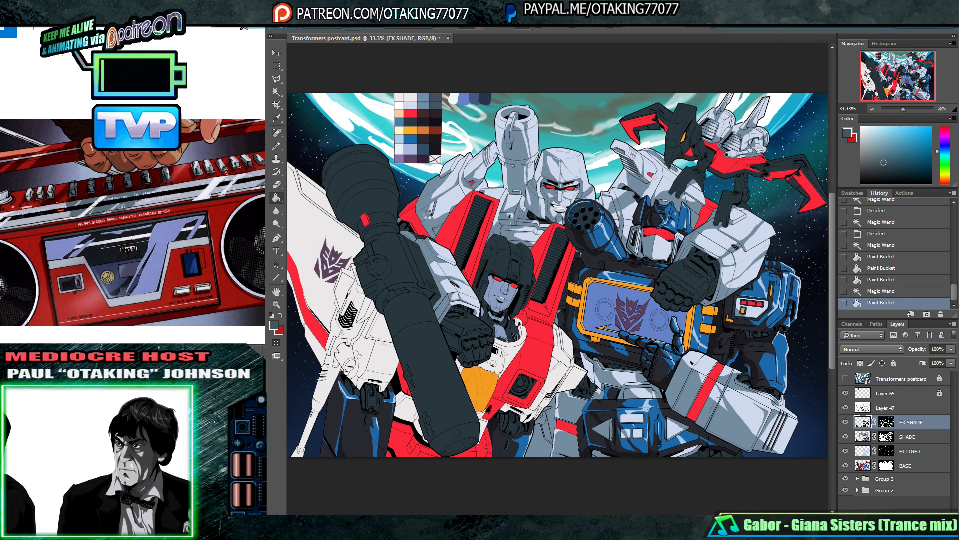
pyautogui.click(645, 399)
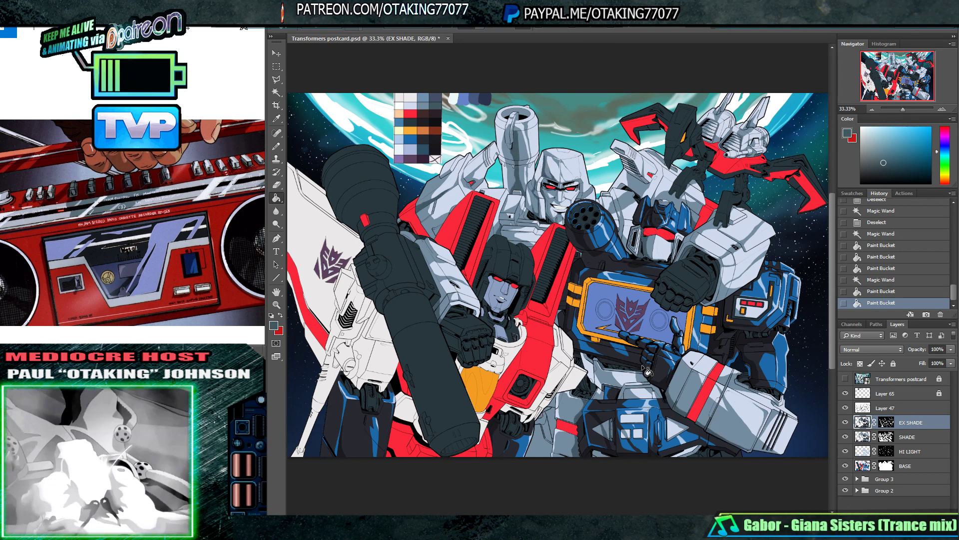
# - Activate the HI LIGHT layer and fill the pale grey armour's highlights with the palette's white swatch
pyautogui.click(919, 454)
pyautogui.press('i')
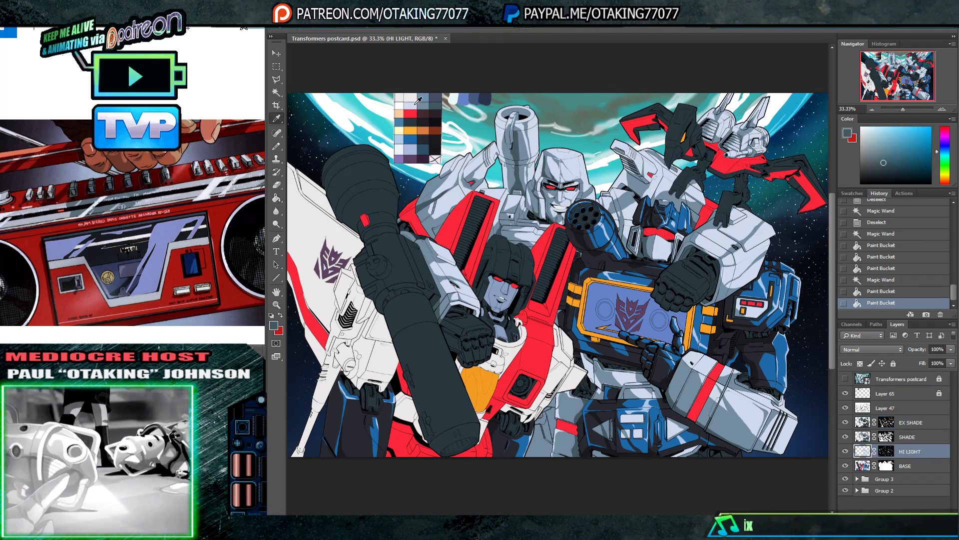
pyautogui.click(405, 98)
pyautogui.press('g')
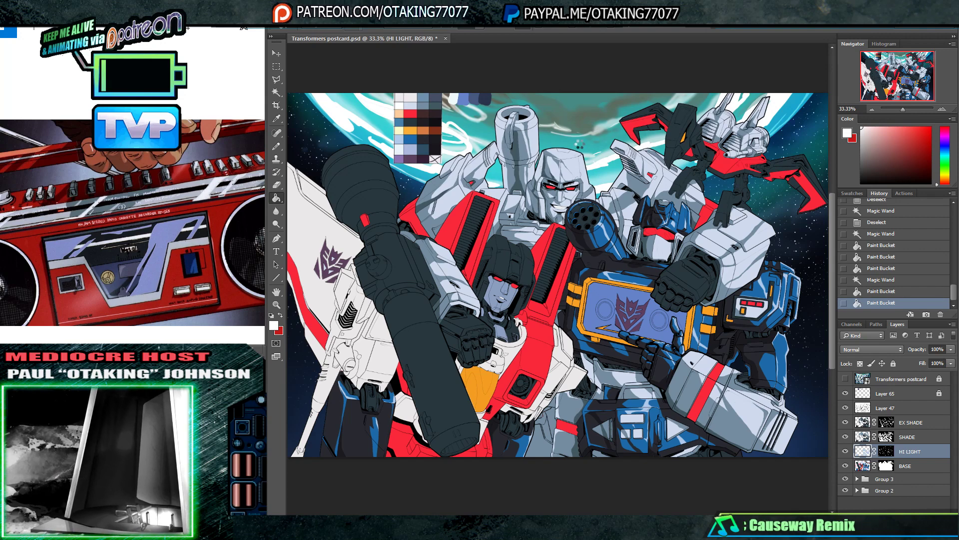
pyautogui.click(582, 164)
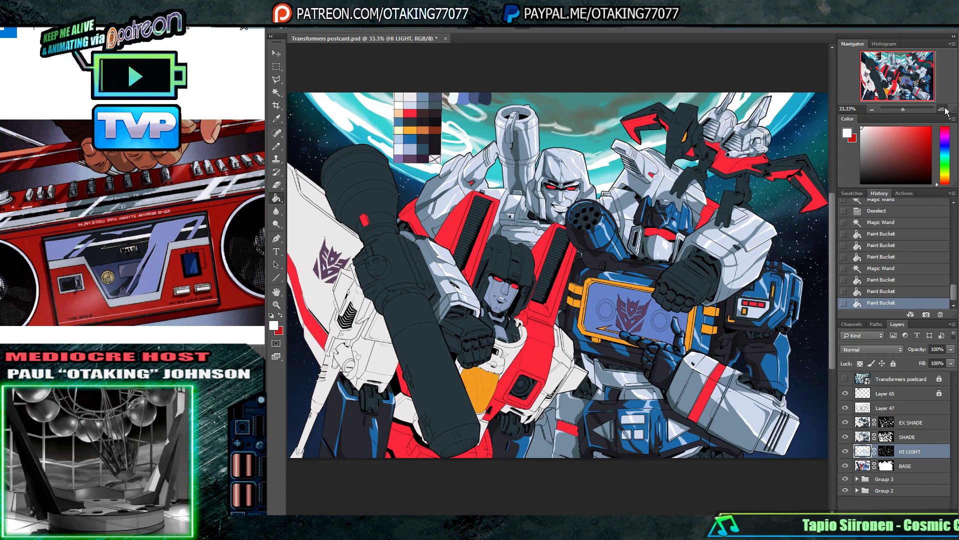
# - Examine the finished grey armour shading and highlights up close across the helmeted heads, arm cannon, shoulders and arms
pyautogui.hotkey('ctrl', '+')
pyautogui.hotkey('ctrl', '+')
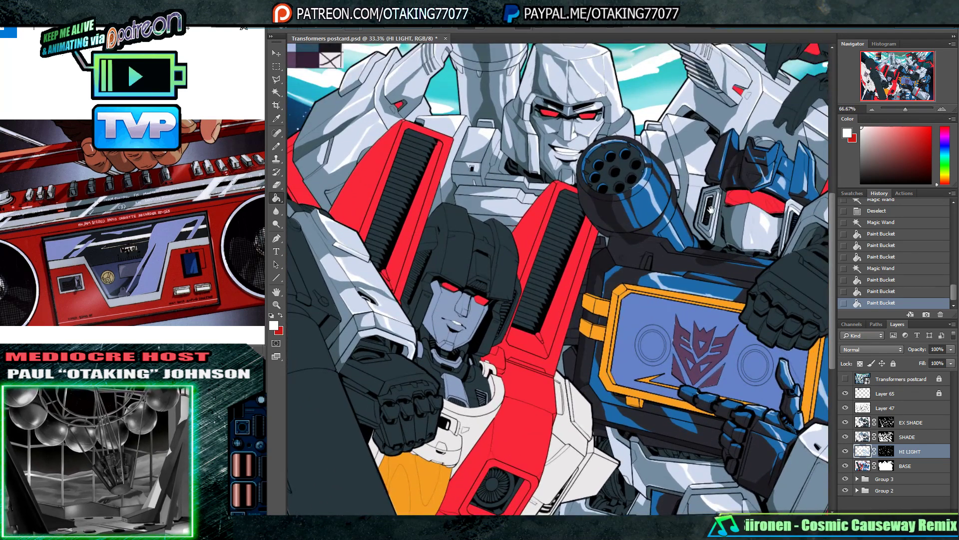
pyautogui.moveTo(624, 178); pyautogui.dragTo(633, 312)
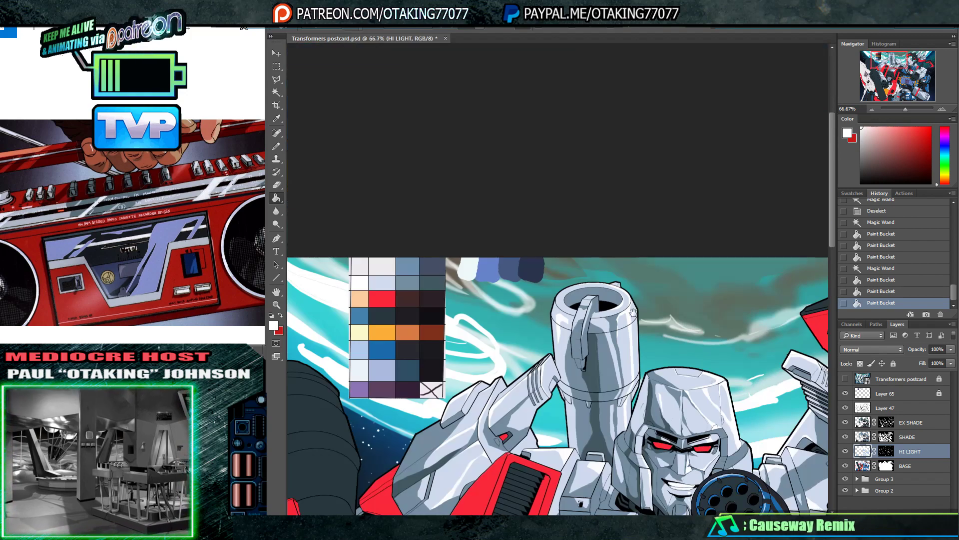
pyautogui.moveTo(641, 372); pyautogui.dragTo(819, 170)
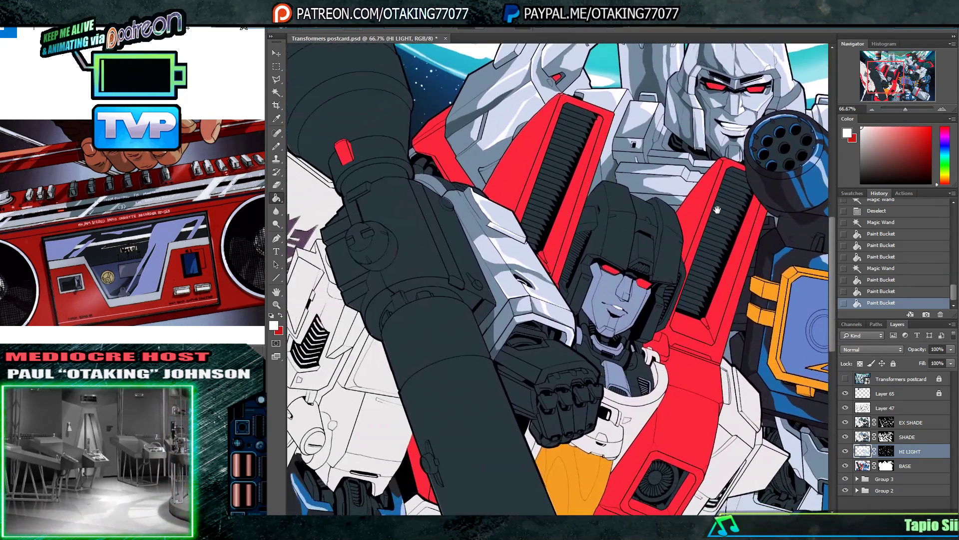
pyautogui.moveTo(695, 185); pyautogui.dragTo(554, 294)
pyautogui.moveTo(615, 242); pyautogui.dragTo(642, 267)
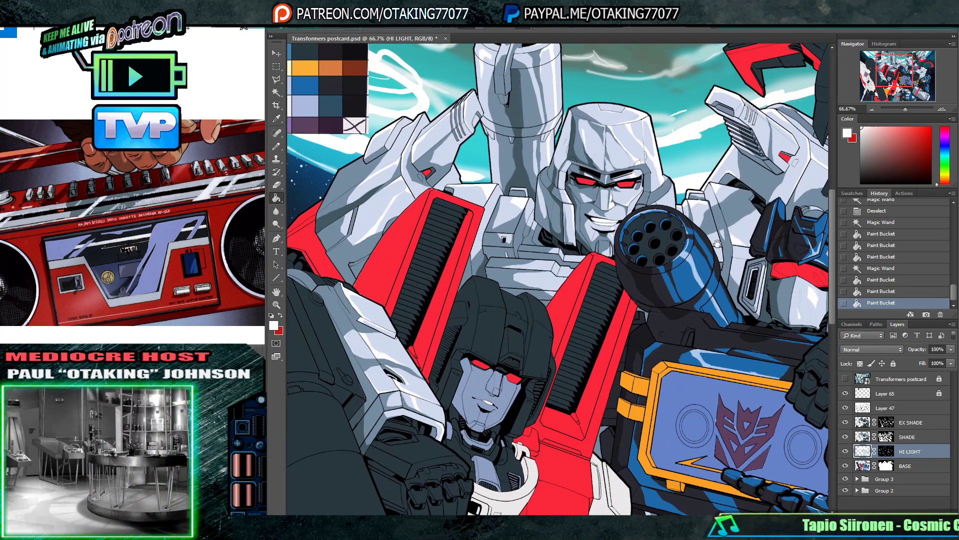
pyautogui.moveTo(717, 243); pyautogui.dragTo(467, 252)
pyautogui.moveTo(567, 240); pyautogui.dragTo(590, 262)
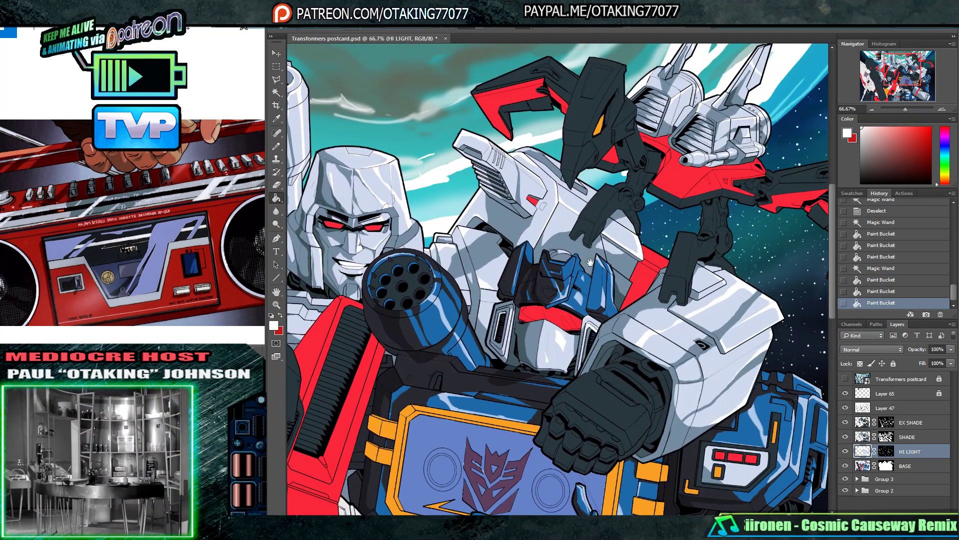
pyautogui.moveTo(354, 407); pyautogui.dragTo(540, 322)
pyautogui.hotkey('ctrl', '-')
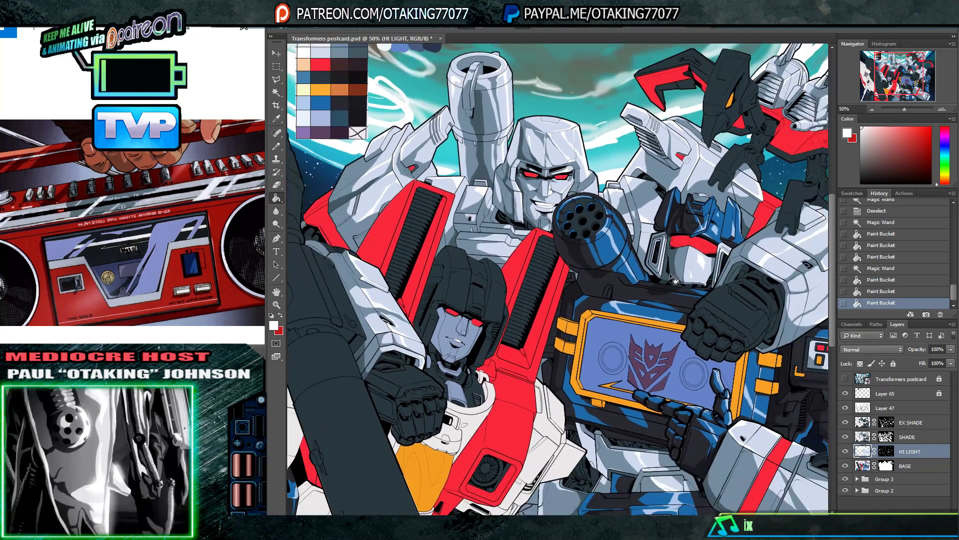
# - Save the postcard document and resize the reference image window so the other open image beneath it shows
pyautogui.moveTo(671, 274); pyautogui.dragTo(694, 258)
pyautogui.click(871, 110)
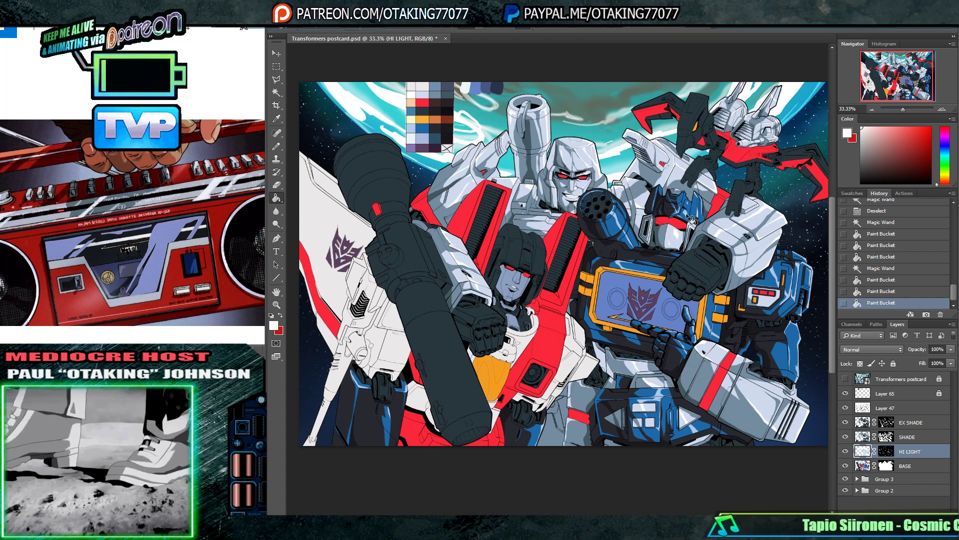
pyautogui.click(294, 9)
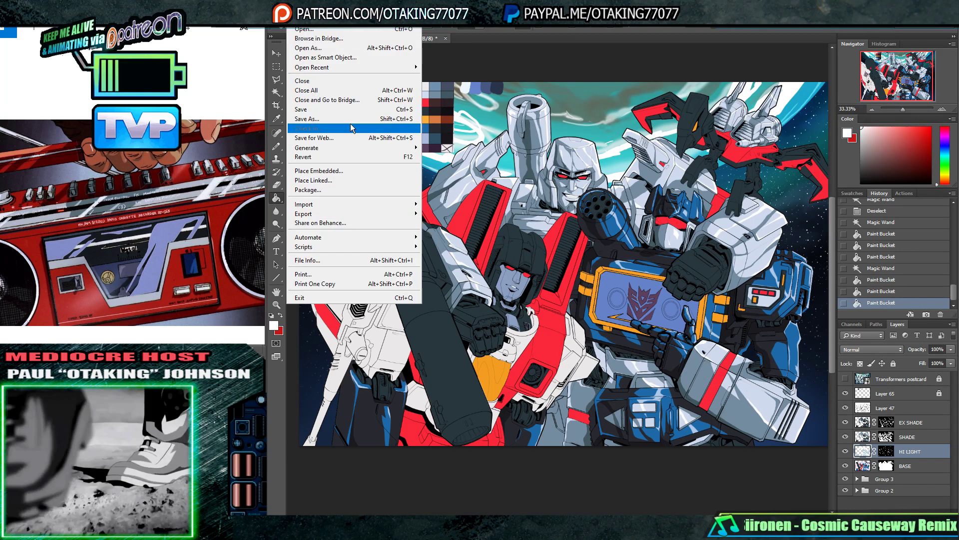
pyautogui.click(320, 109)
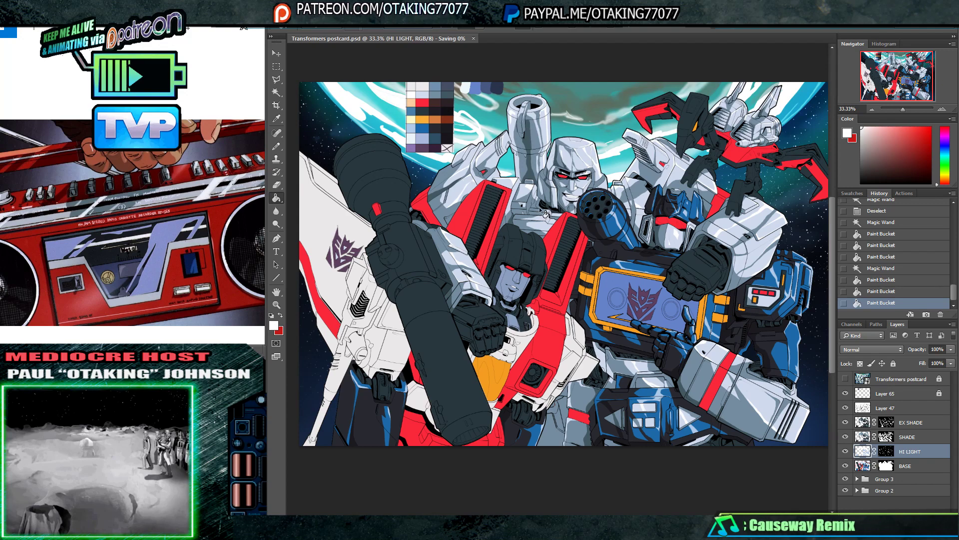
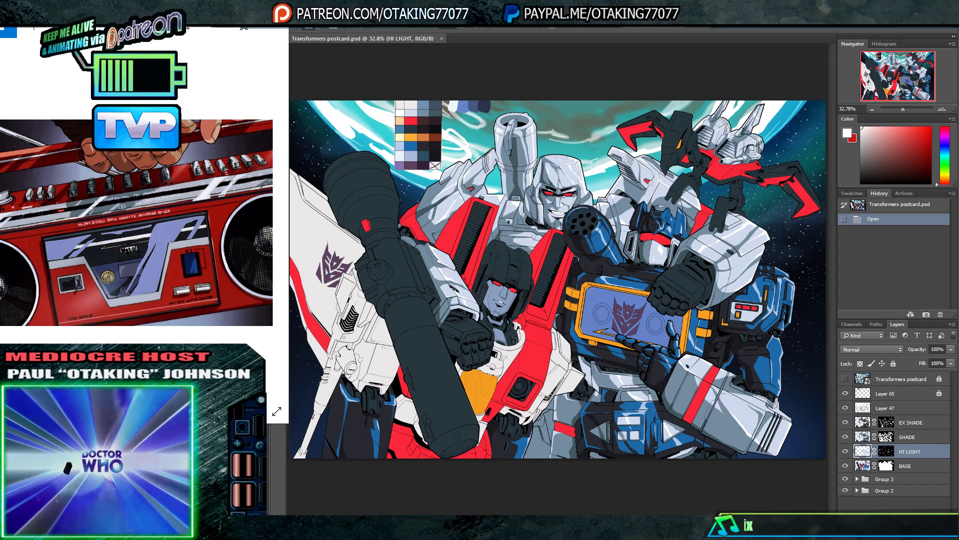
pyautogui.moveTo(277, 410); pyautogui.dragTo(265, 318)
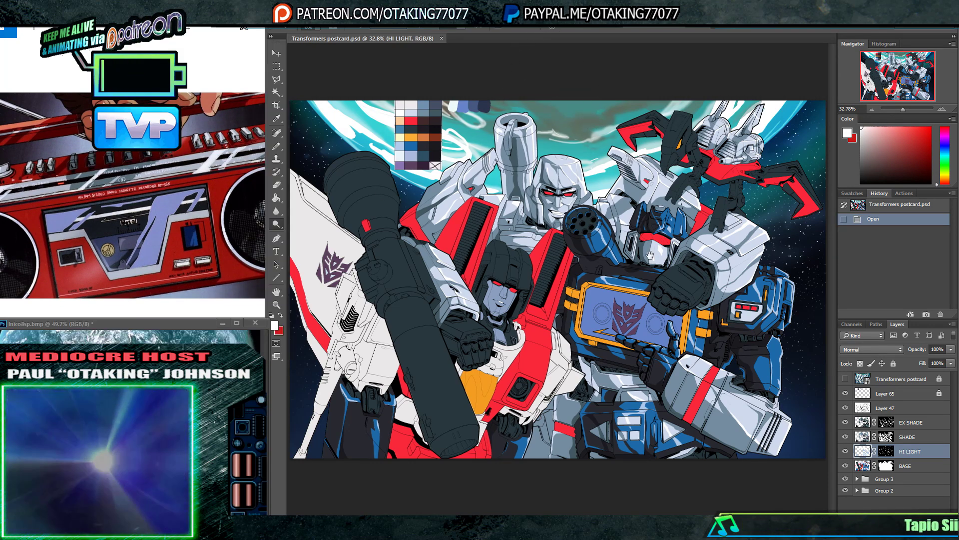
# - Toggle the visibility of the HI LIGHT, SHADE, EX SHADE and BASE layers to check what each contributes
pyautogui.click(845, 452)
pyautogui.click(845, 451)
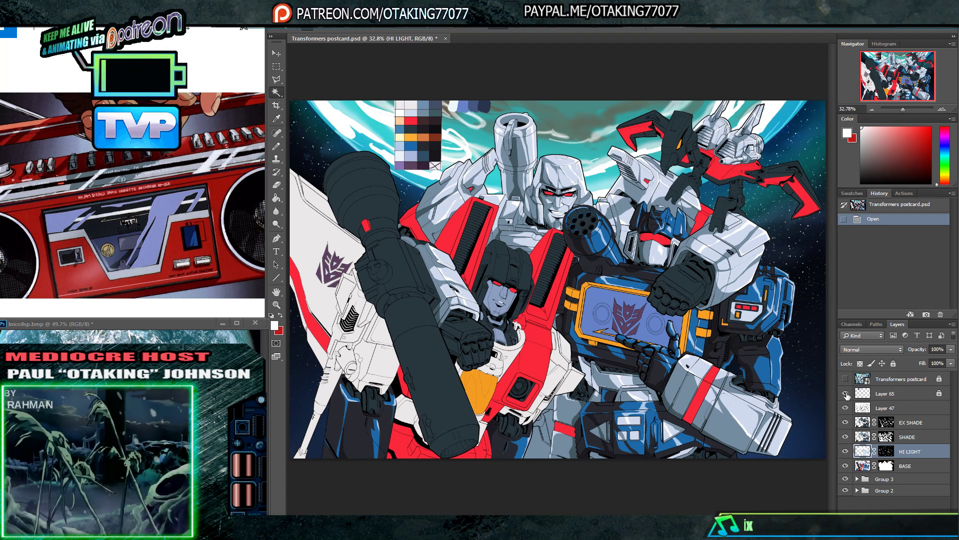
pyautogui.click(845, 423)
pyautogui.click(846, 437)
pyautogui.click(845, 438)
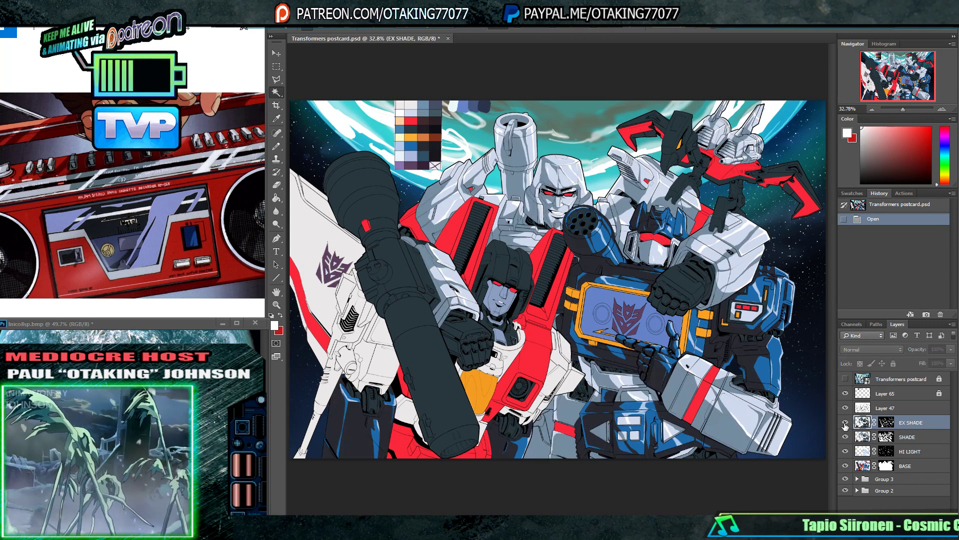
pyautogui.click(845, 422)
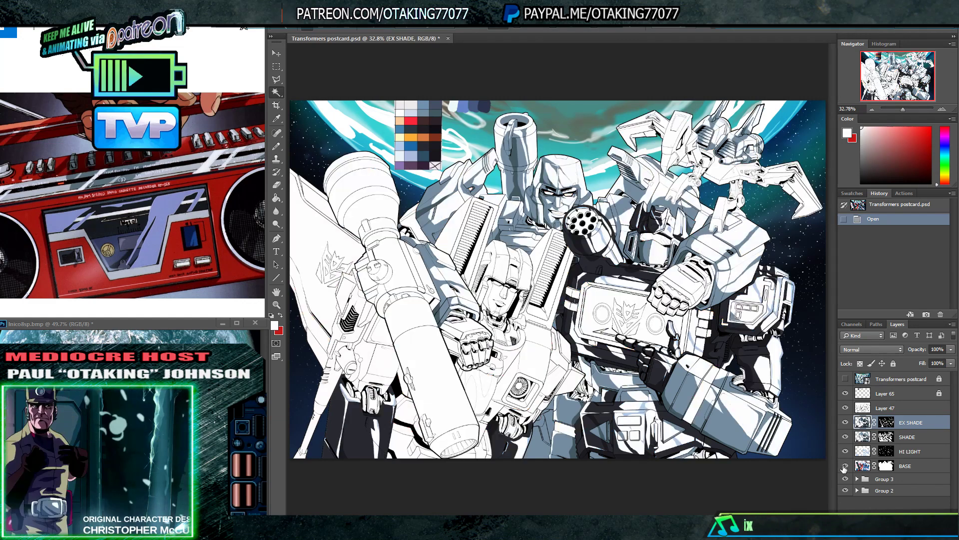
pyautogui.click(845, 465)
# - Select the red armour areas on the BASE layer and fill their shadows on the SHADE layer with the palette's dark red-brown swatch
pyautogui.click(914, 465)
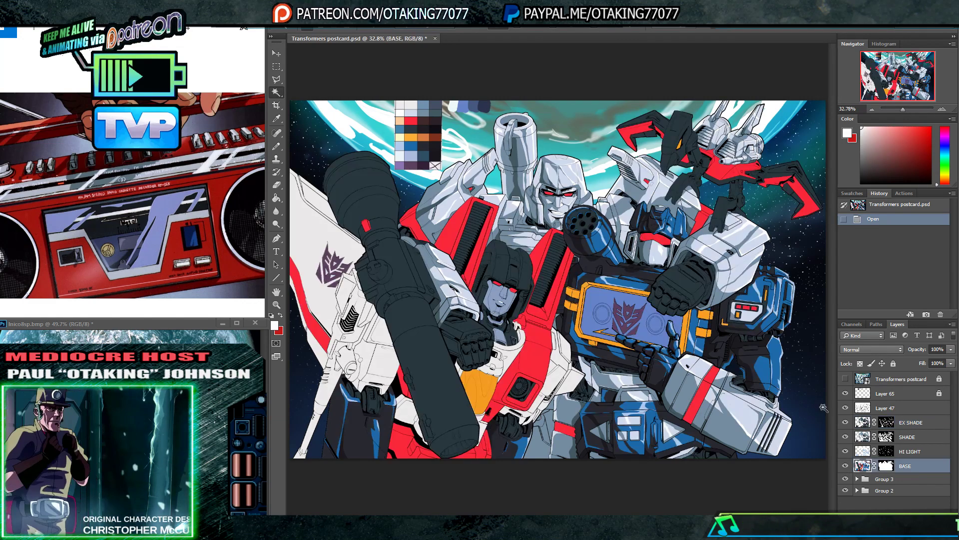
pyautogui.click(531, 353)
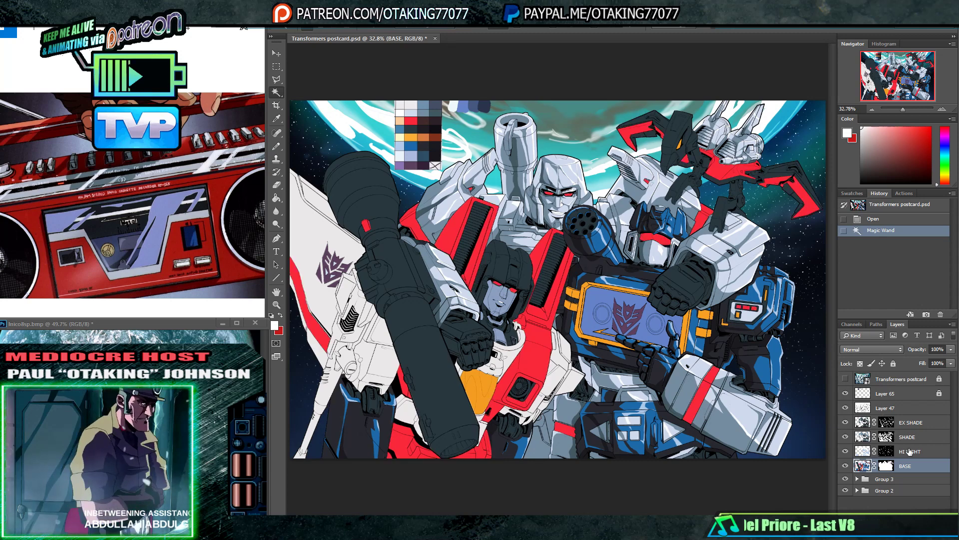
pyautogui.click(913, 451)
pyautogui.click(922, 437)
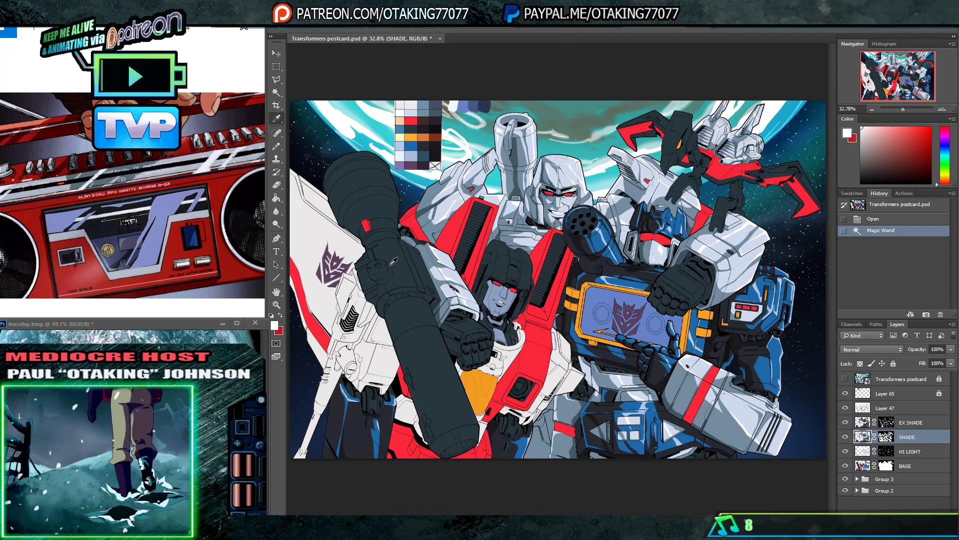
pyautogui.click(425, 120)
pyautogui.press('g')
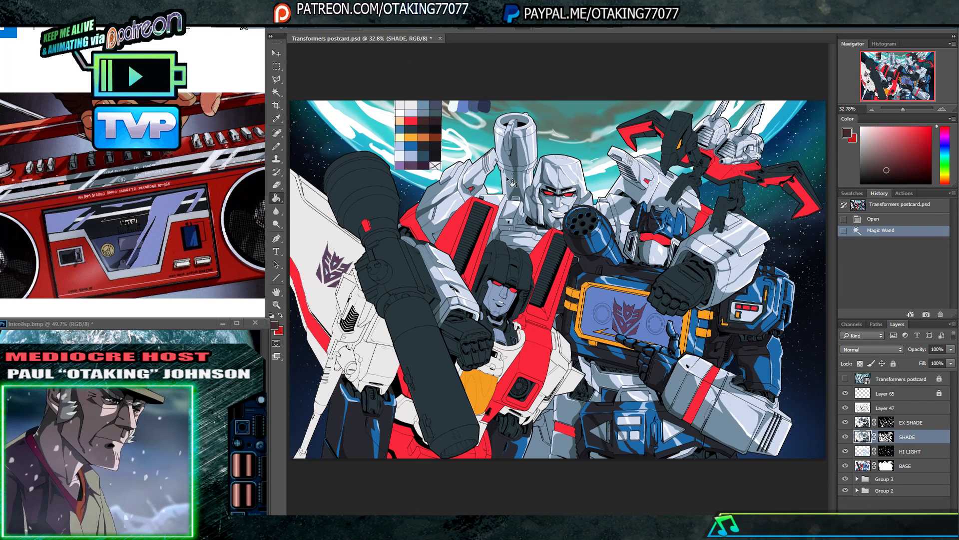
pyautogui.click(543, 369)
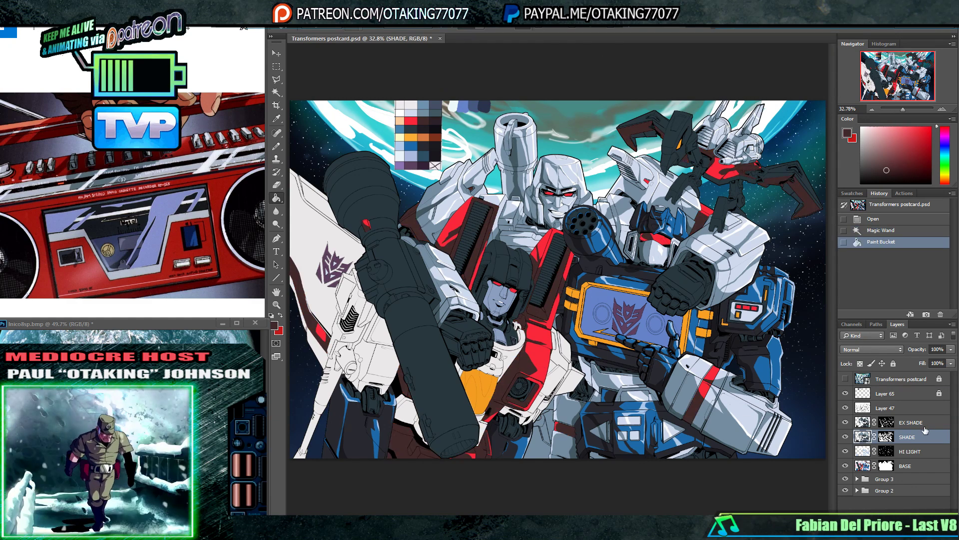
# - Fill the red armour's deeper shadows on EX SHADE with the near-black maroon swatch and its highlights on HI LIGHT with the pale peach swatch
pyautogui.click(924, 424)
pyautogui.keyDown('alt'); pyautogui.click(435, 123); pyautogui.keyUp('alt')
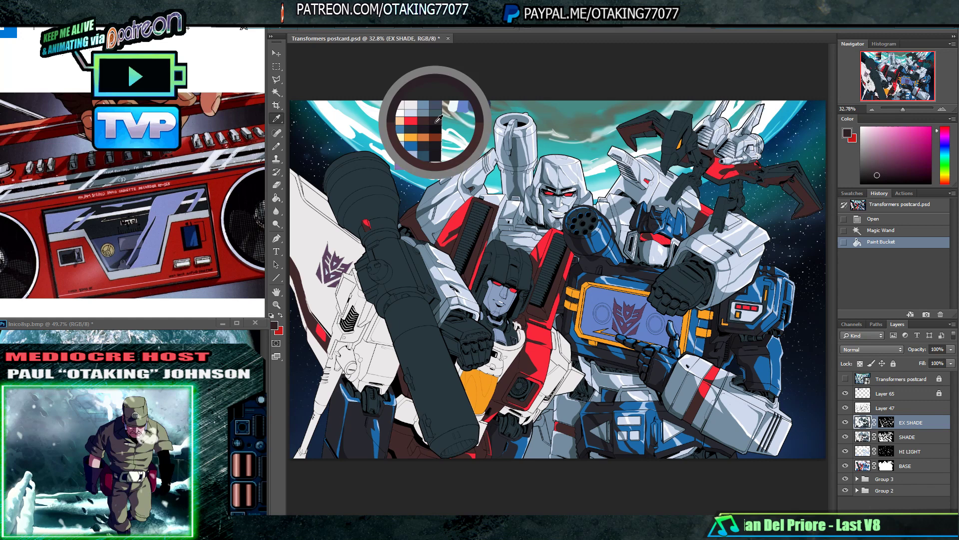
pyautogui.click(543, 372)
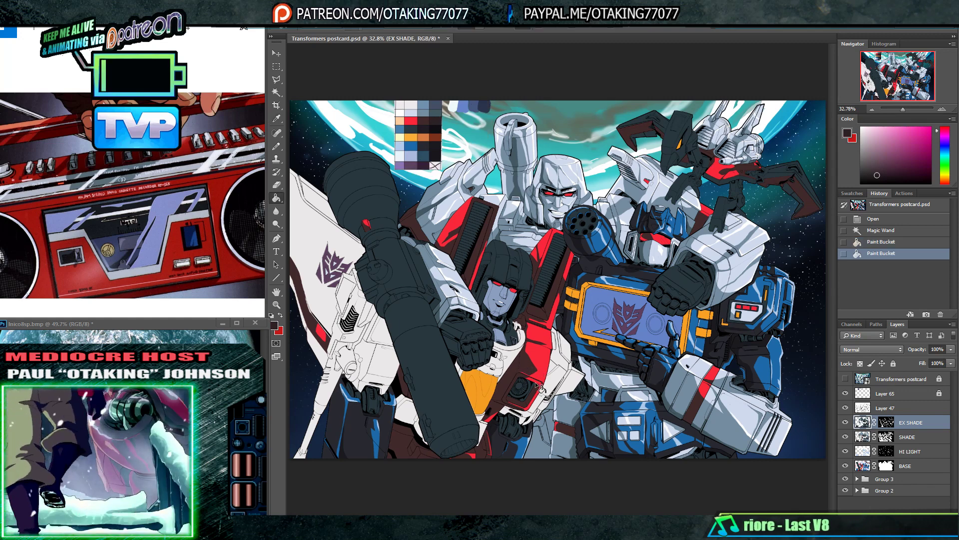
pyautogui.click(912, 450)
pyautogui.keyDown('alt'); pyautogui.click(403, 118); pyautogui.keyUp('alt')
pyautogui.click(608, 381)
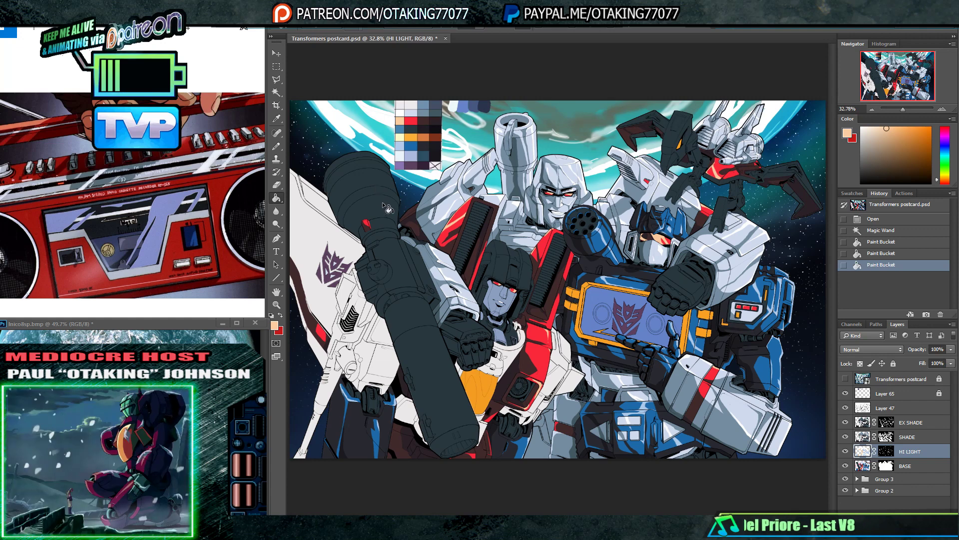
# - Select the dark slate areas on the BASE layer and fill their shadows on the SHADE layer with the palette's charcoal swatch
pyautogui.press('w')
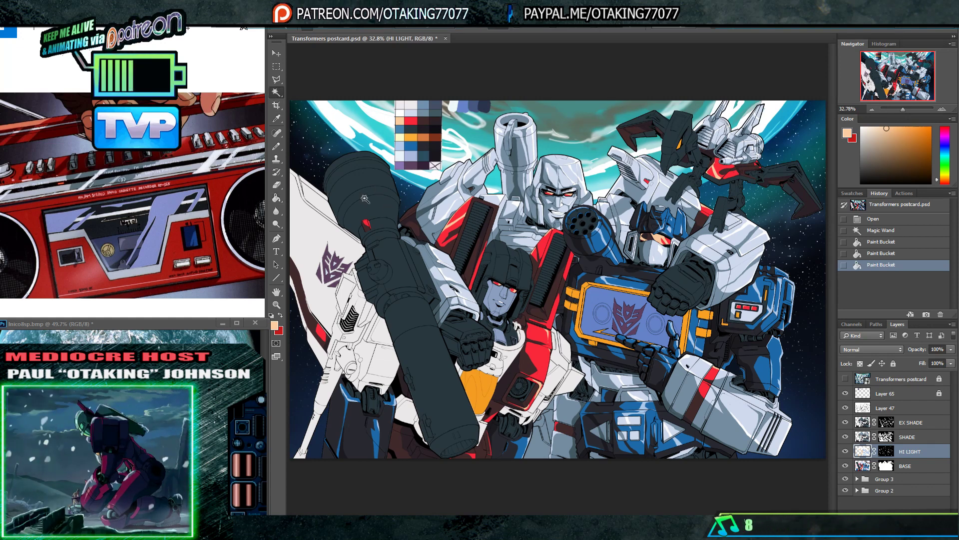
pyautogui.click(909, 464)
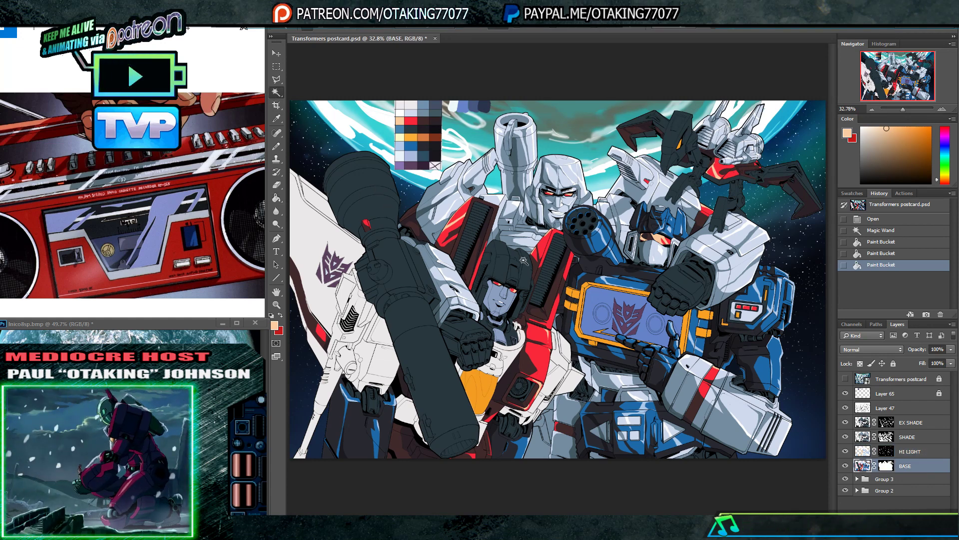
pyautogui.click(433, 357)
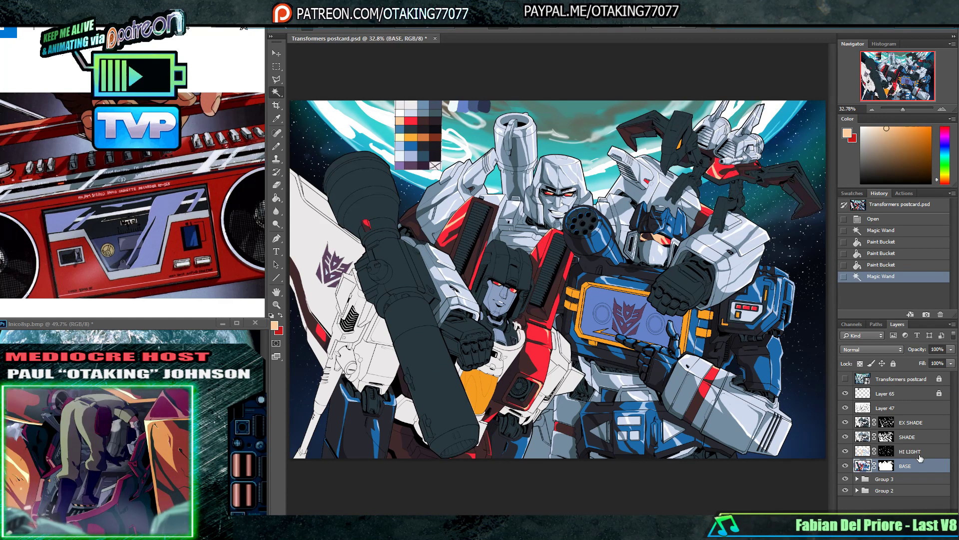
pyautogui.click(911, 436)
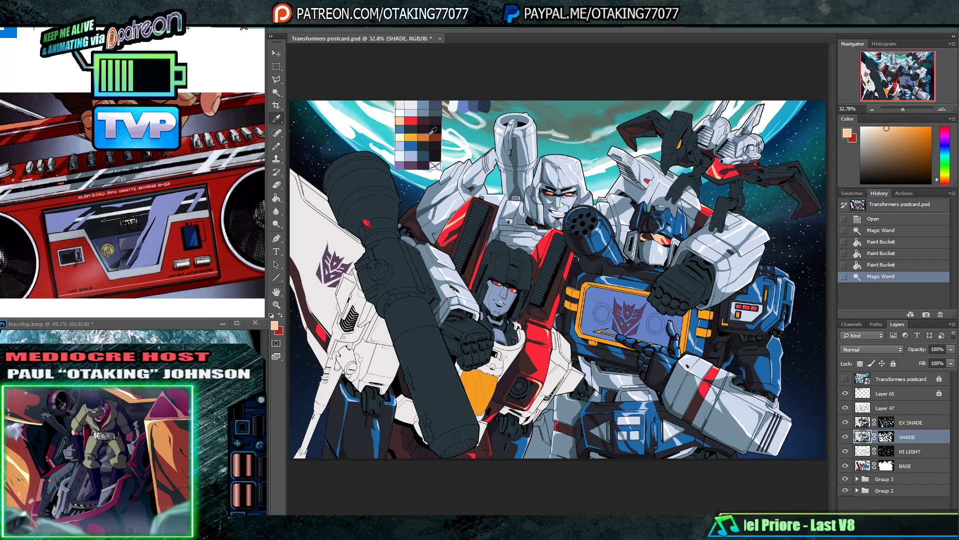
pyautogui.keyDown('alt'); pyautogui.click(415, 125); pyautogui.keyUp('alt')
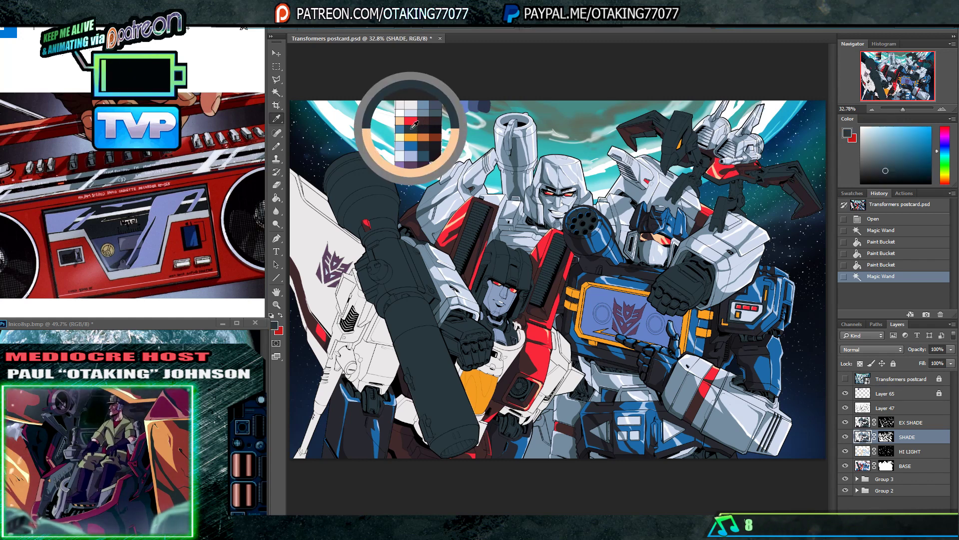
pyautogui.click(376, 197)
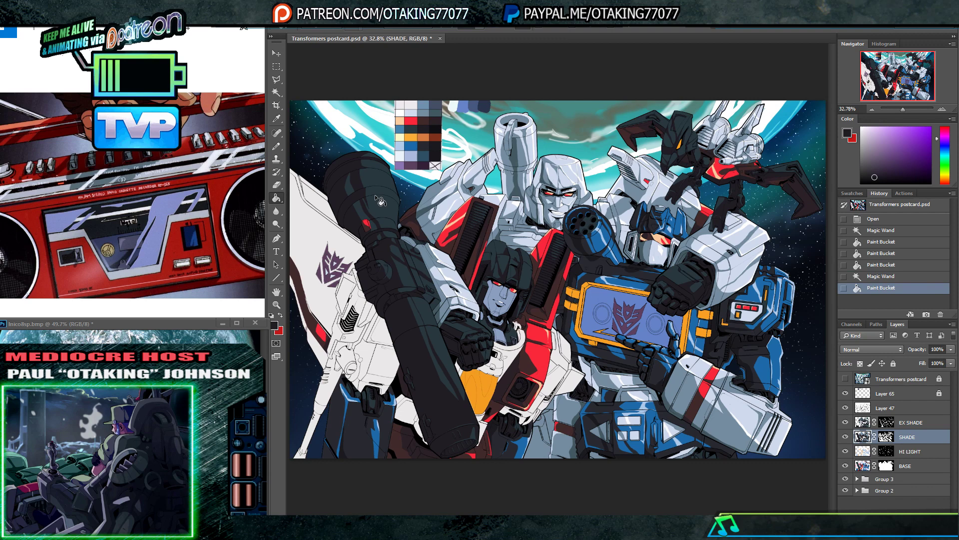
# - Fill the dark slate parts' deeper shadows on EX SHADE with the near-black swatch and their highlights on HI LIGHT with the steel blue swatch
pyautogui.click(922, 424)
pyautogui.keyDown('alt'); pyautogui.click(435, 129); pyautogui.keyUp('alt')
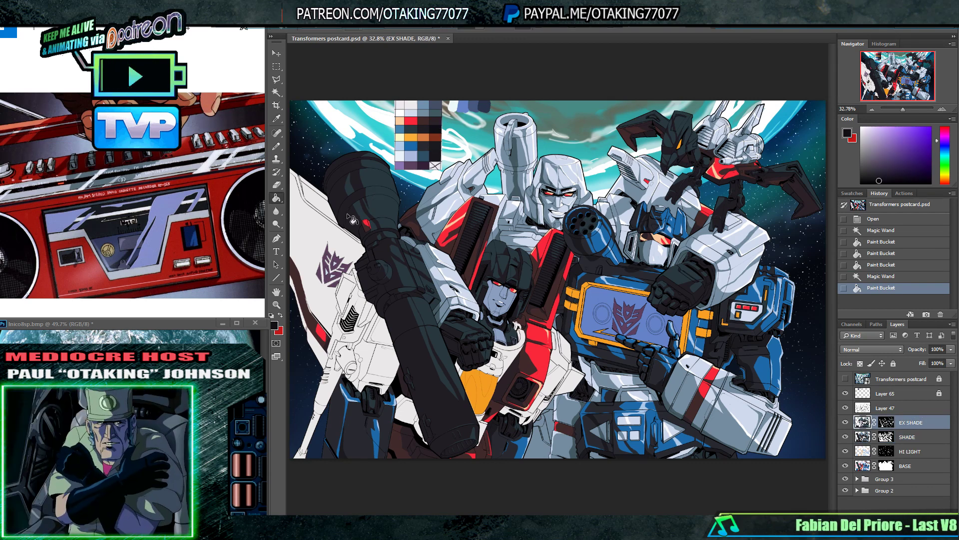
pyautogui.click(379, 270)
pyautogui.click(916, 452)
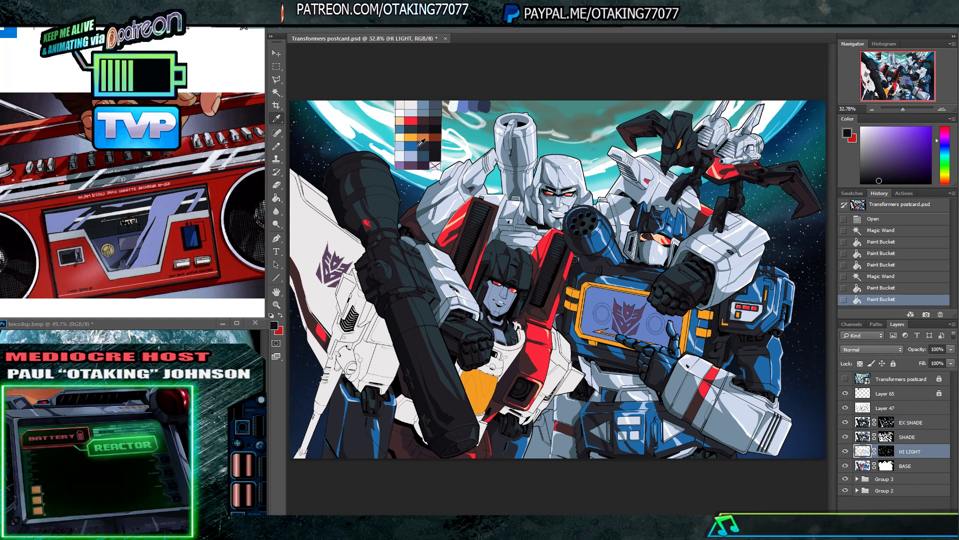
pyautogui.keyDown('alt'); pyautogui.click(400, 129); pyautogui.keyUp('alt')
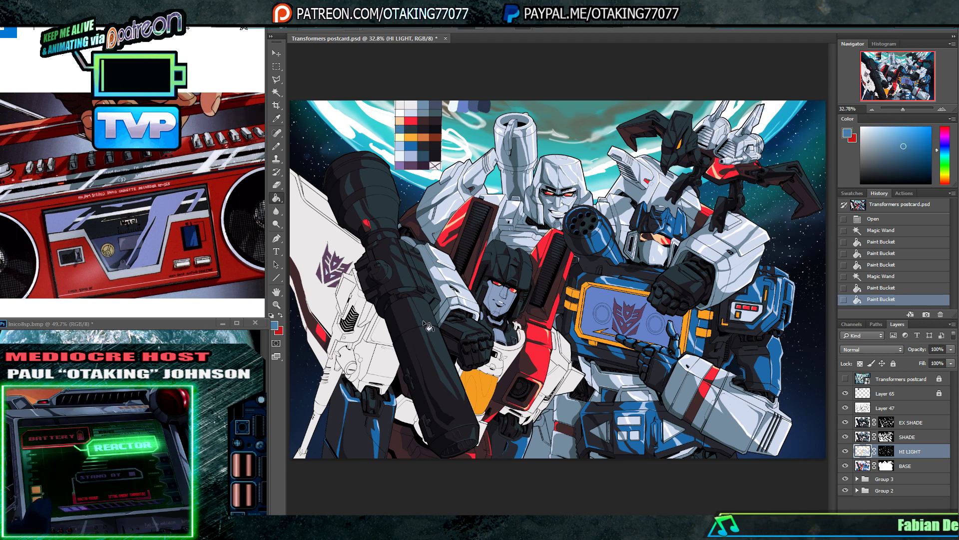
pyautogui.click(505, 393)
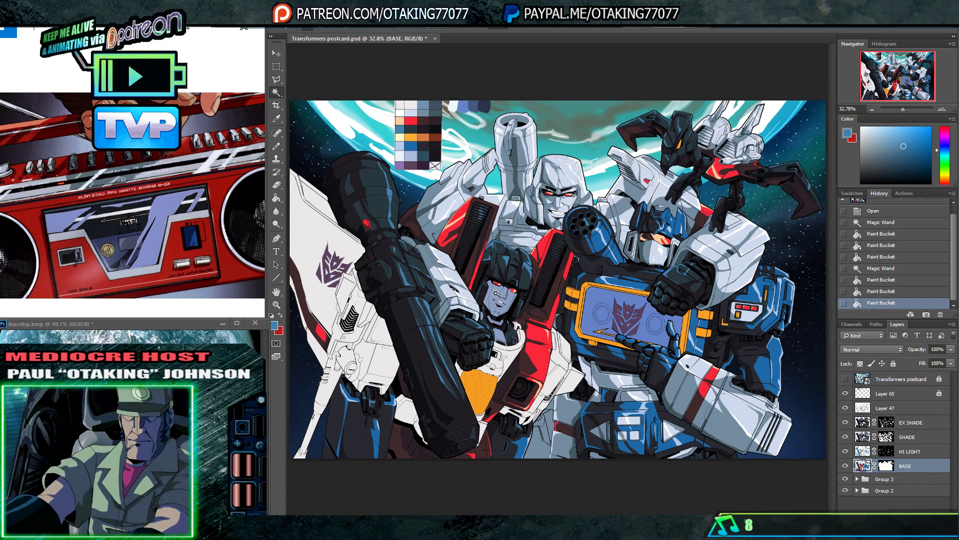
# - Select the black-helmeted robot's lavender face colour on BASE and fill its shadows on the SHADE layer with the dark slate-blue swatch
pyautogui.click(497, 298)
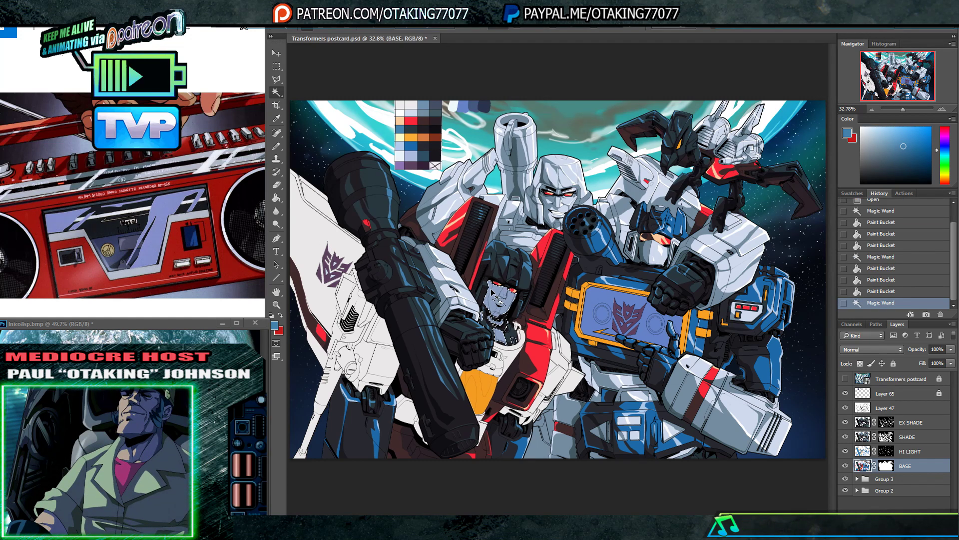
pyautogui.click(942, 109)
pyautogui.click(942, 109)
pyautogui.click(942, 109)
pyautogui.moveTo(649, 315); pyautogui.dragTo(688, 281)
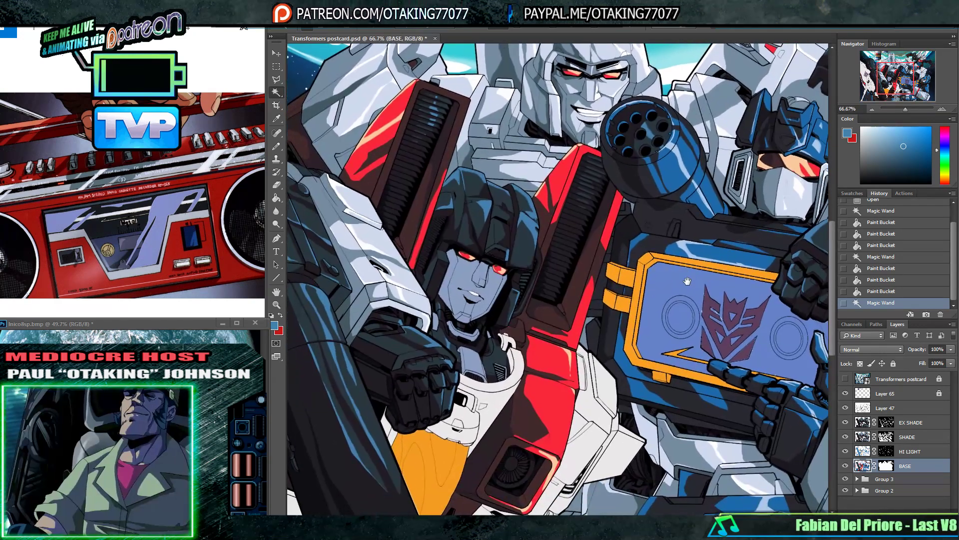
pyautogui.click(926, 439)
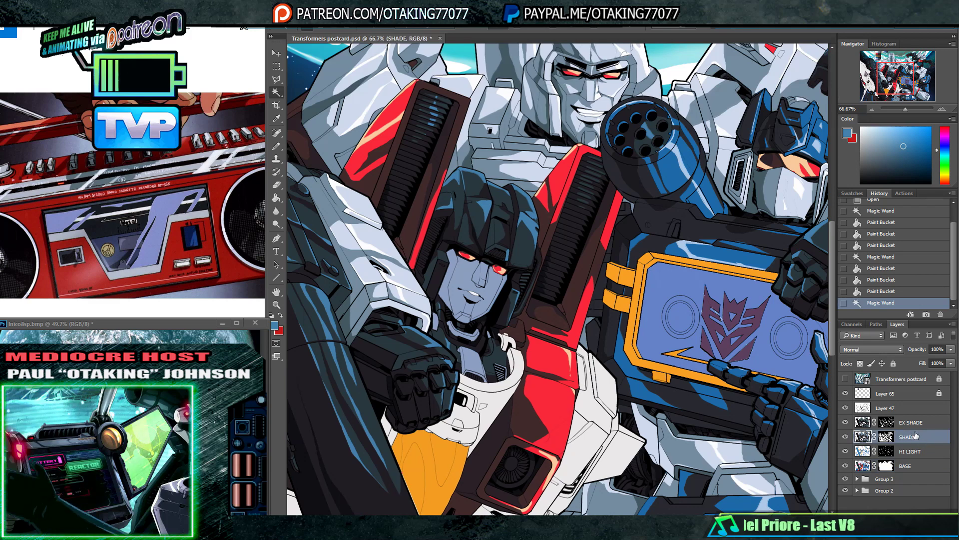
pyautogui.press('i')
pyautogui.moveTo(410, 71)
pyautogui.mouseDown()
pyautogui.moveTo(495, 299)
pyautogui.moveTo(529, 288)
pyautogui.moveTo(483, 195)
pyautogui.mouseUp()
pyautogui.press('g')
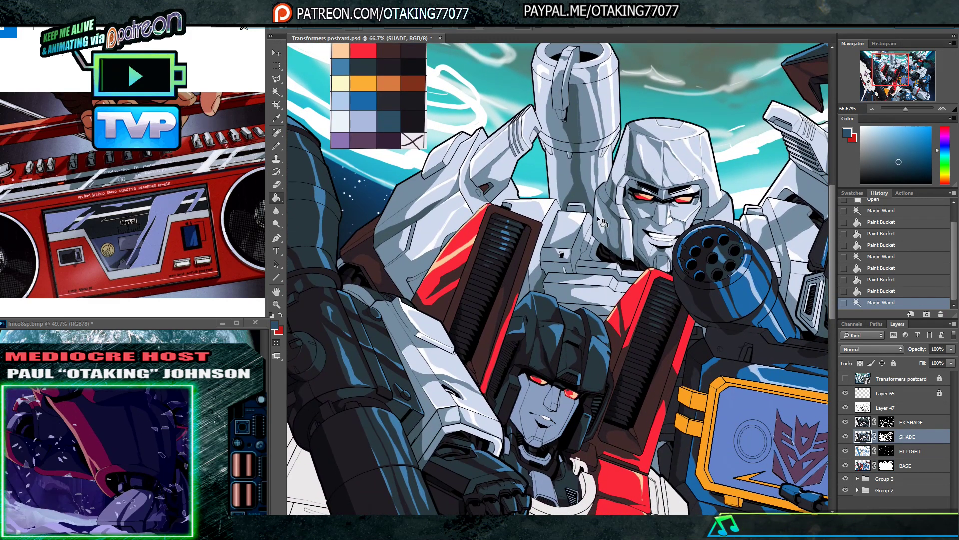
pyautogui.click(497, 236)
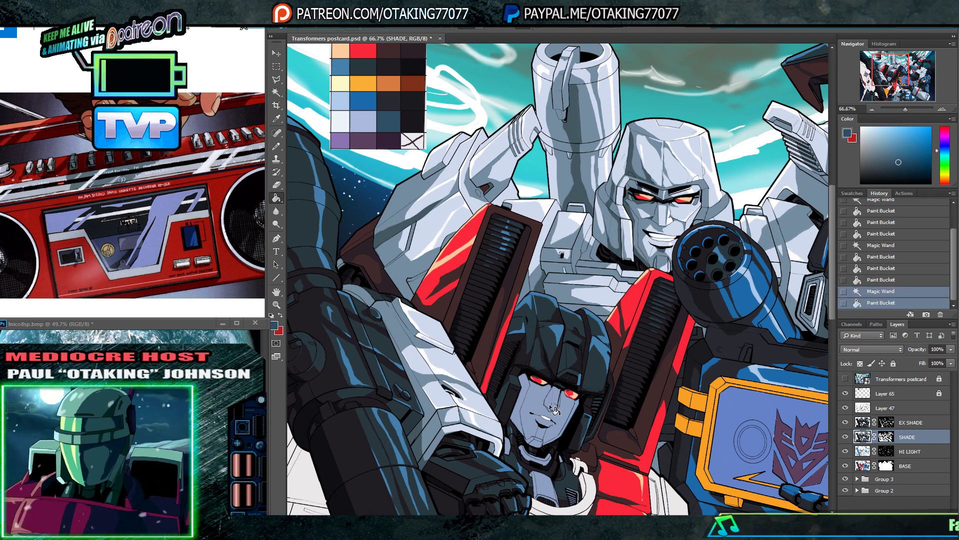
# - Fill the lavender face's deeper shadows on EX SHADE with the near-black swatch and its highlights on HI LIGHT with the palest blue-white swatch
pyautogui.click(892, 423)
pyautogui.click(416, 113)
pyautogui.press('g')
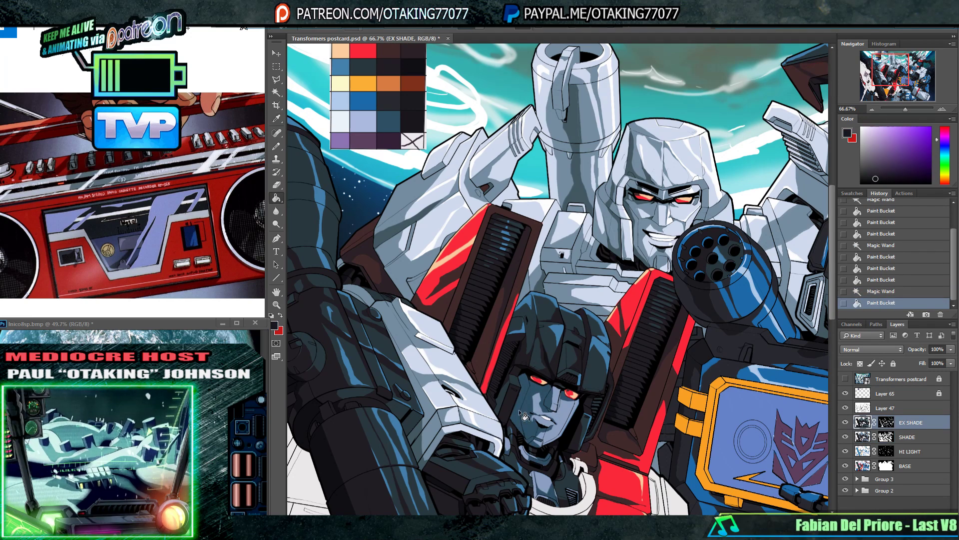
pyautogui.click(525, 418)
pyautogui.click(894, 452)
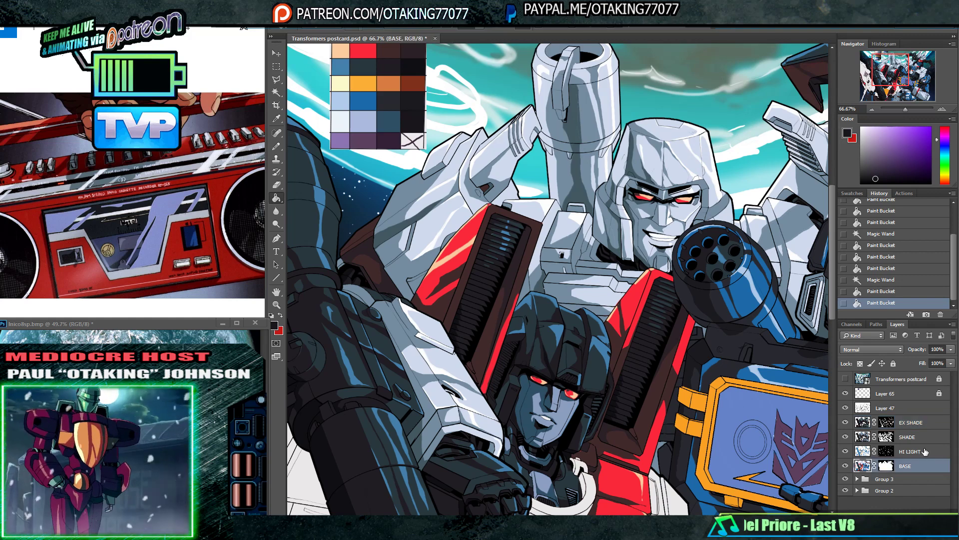
pyautogui.click(344, 119)
pyautogui.press('g')
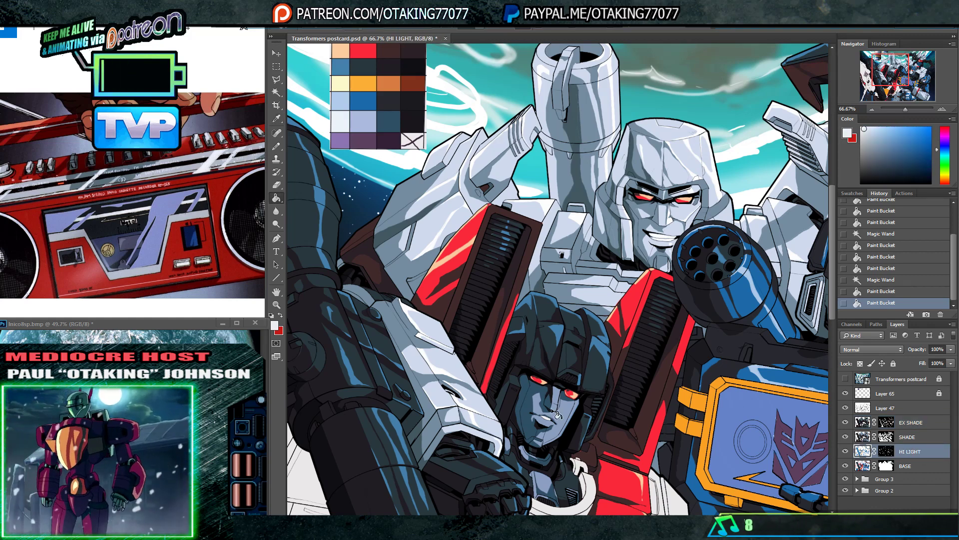
pyautogui.moveTo(611, 474); pyautogui.dragTo(595, 329)
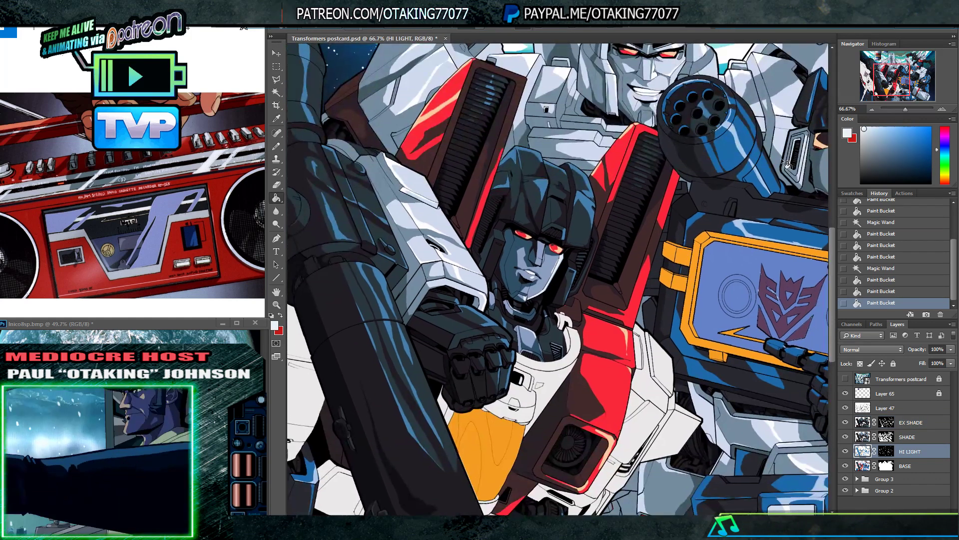
# - Select the periwinkle cassette window on the BASE layer and fill its shadows on the SHADE layer with the muted indigo-blue swatch
pyautogui.click(871, 109)
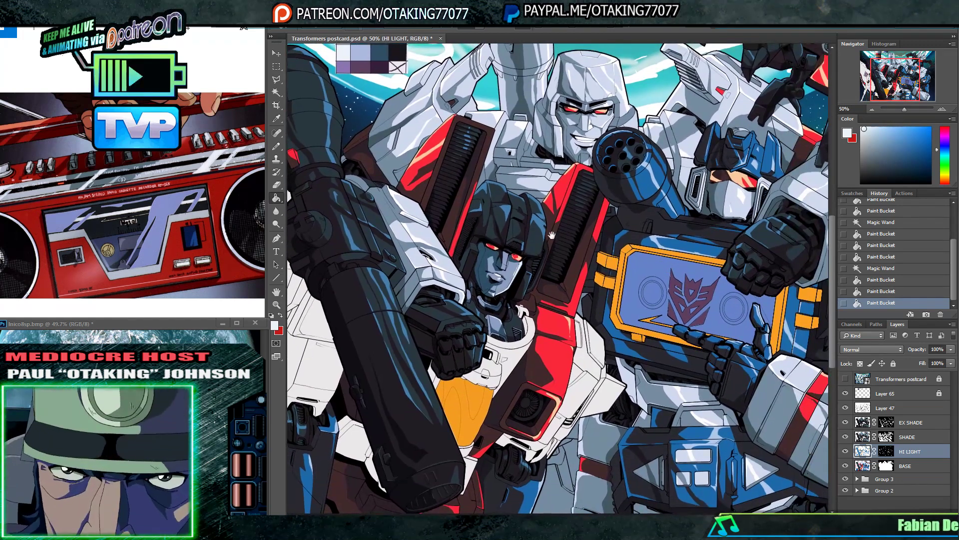
pyautogui.click(918, 465)
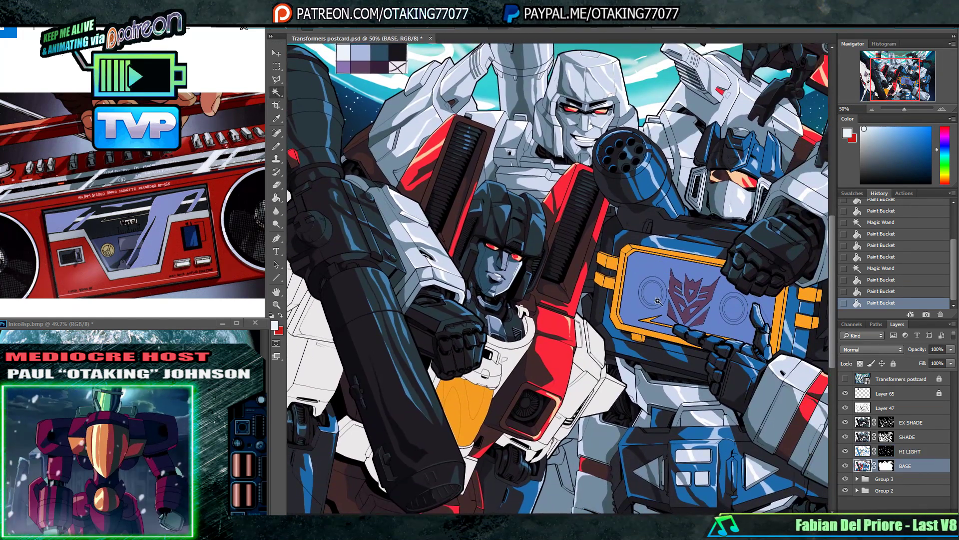
pyautogui.click(653, 273)
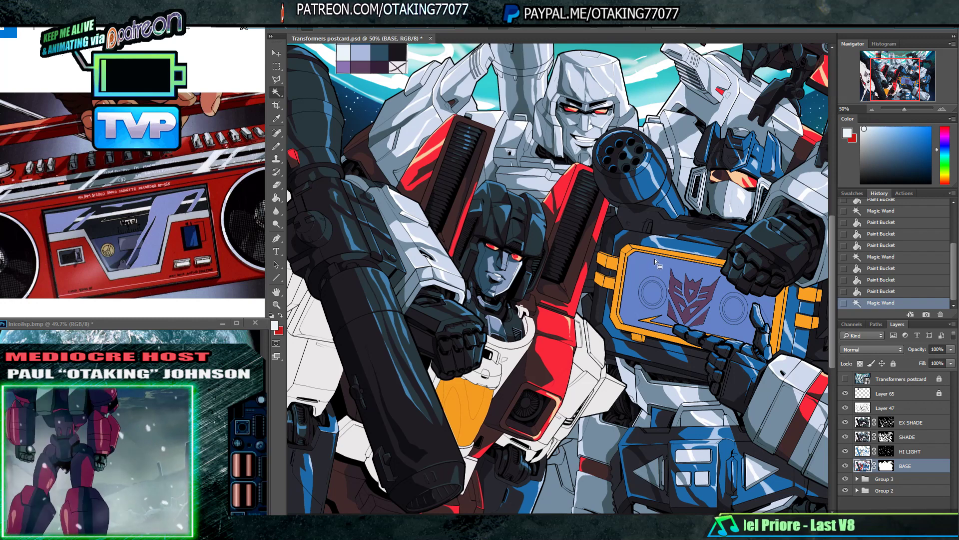
pyautogui.press('i')
pyautogui.moveTo(631, 135); pyautogui.dragTo(597, 230)
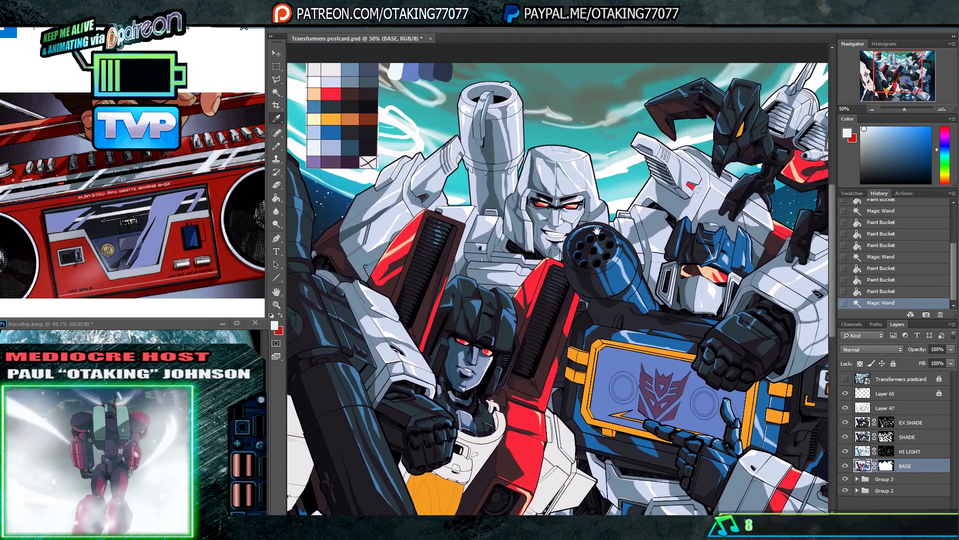
pyautogui.click(419, 69)
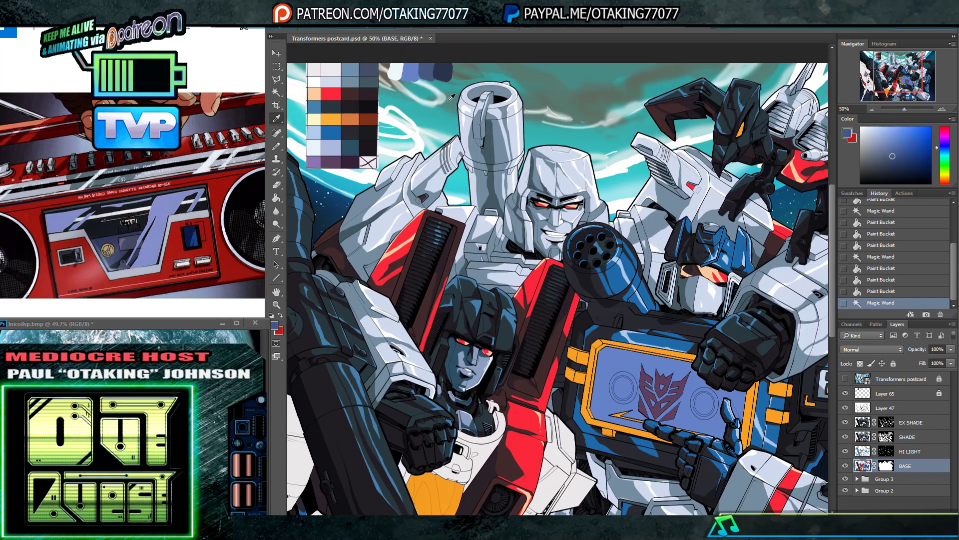
pyautogui.click(630, 370)
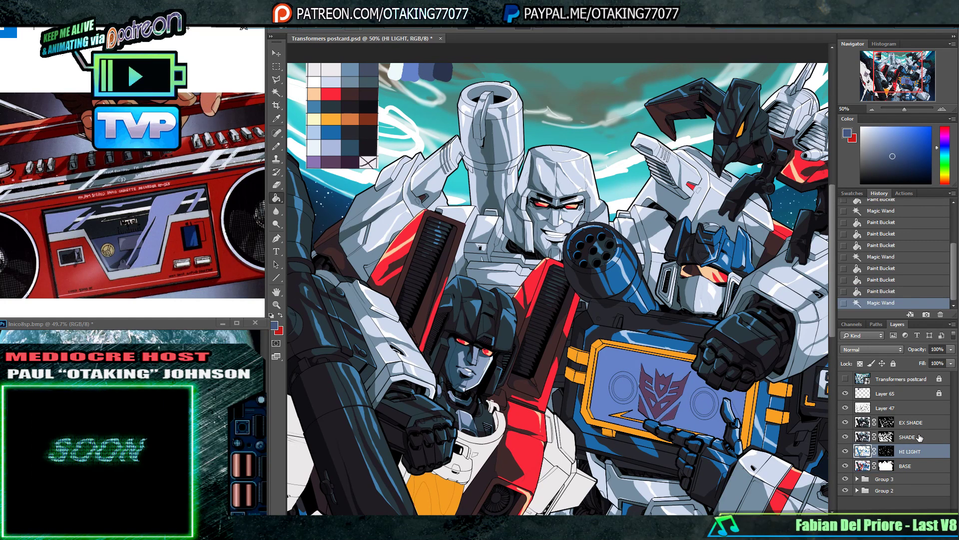
pyautogui.click(917, 436)
# - Fill the cassette window's deeper shadows on EX SHADE with the dark navy swatch and its highlights on HI LIGHT with the palest blue-white swatch
pyautogui.click(912, 422)
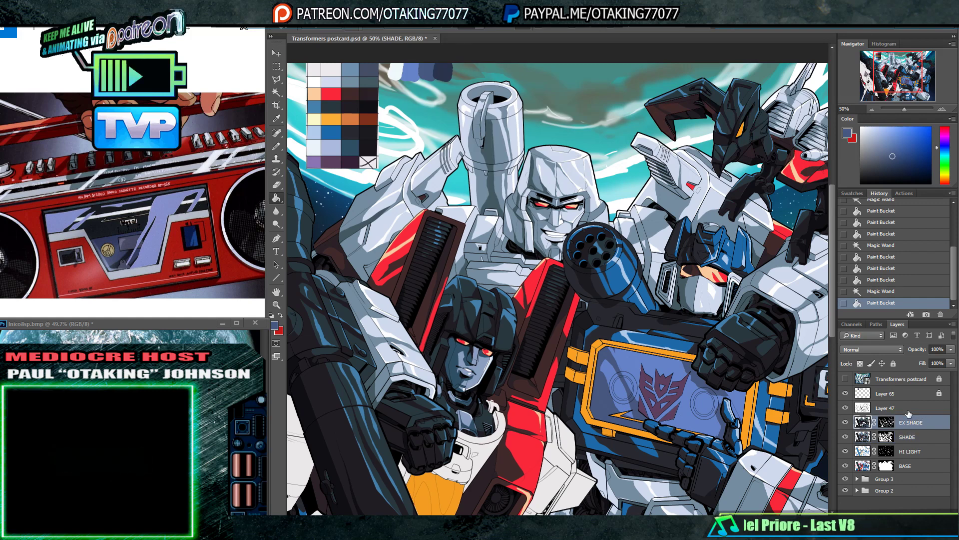
pyautogui.click(457, 110)
pyautogui.press('g')
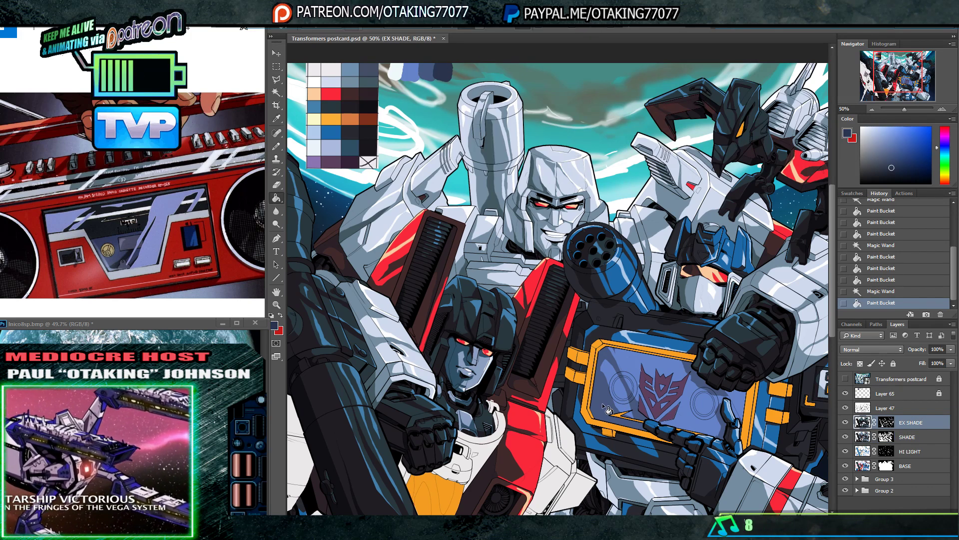
pyautogui.click(684, 405)
pyautogui.click(918, 451)
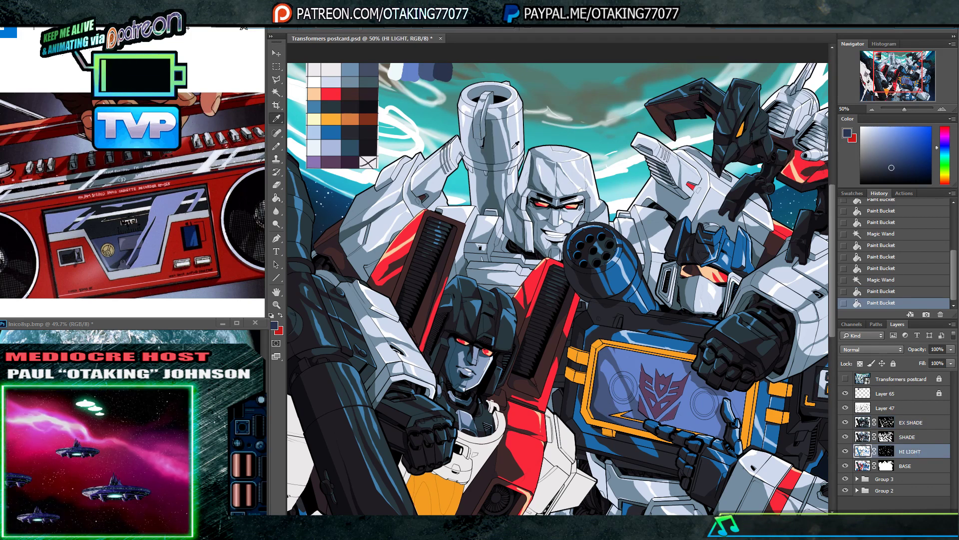
pyautogui.click(403, 68)
pyautogui.press('g')
pyautogui.click(658, 372)
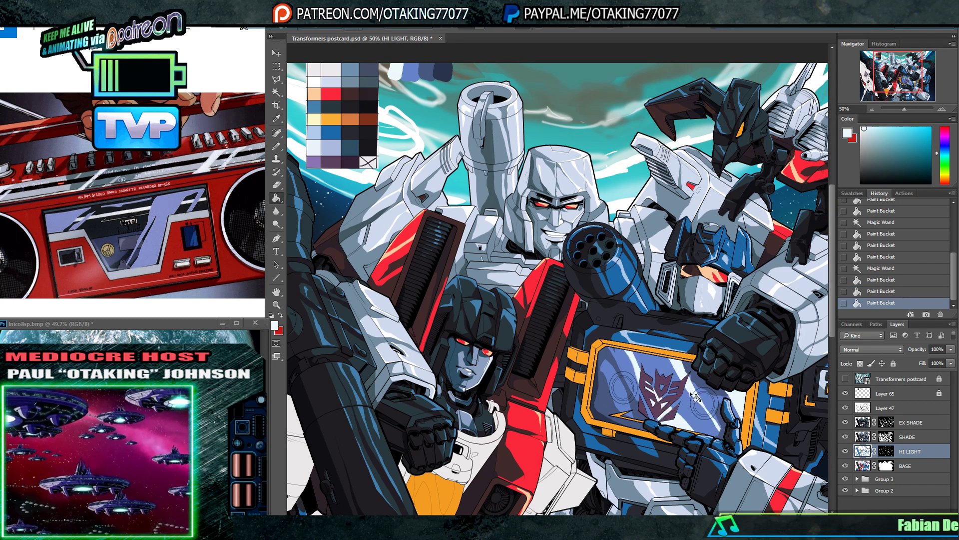
# - Select the remaining white armour and wing areas on the BASE layer and fill their shadows on SHADE with the palette's blue-grey swatch
pyautogui.moveTo(695, 397); pyautogui.dragTo(705, 282)
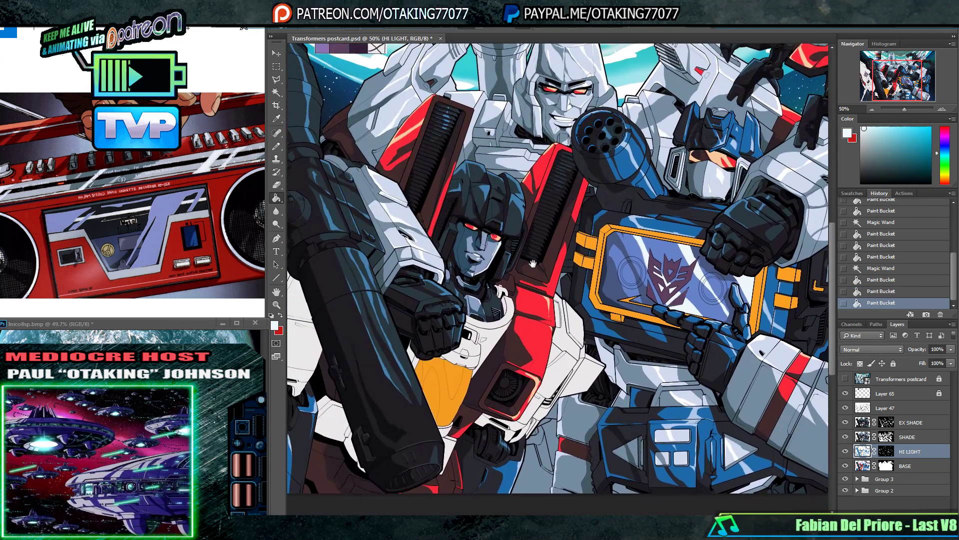
pyautogui.moveTo(532, 263); pyautogui.dragTo(623, 285)
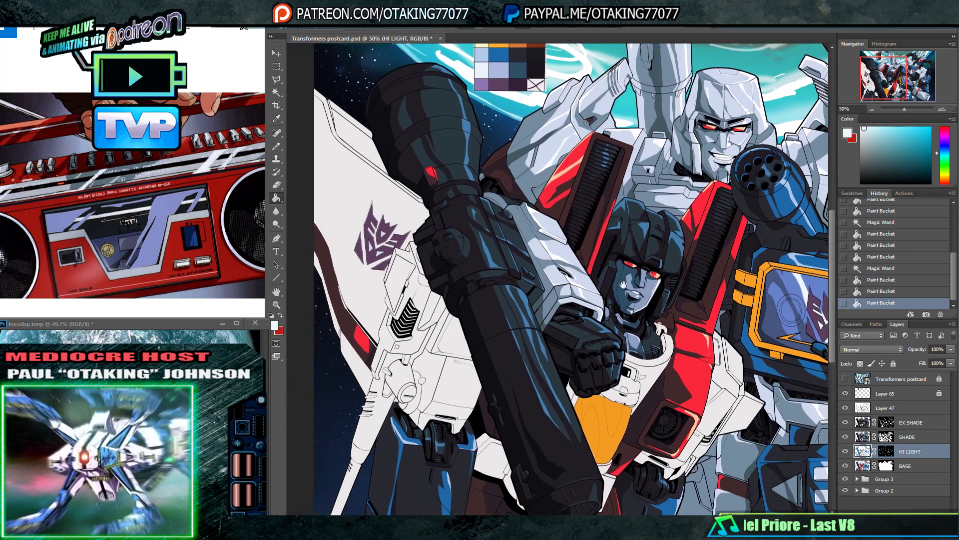
pyautogui.click(922, 464)
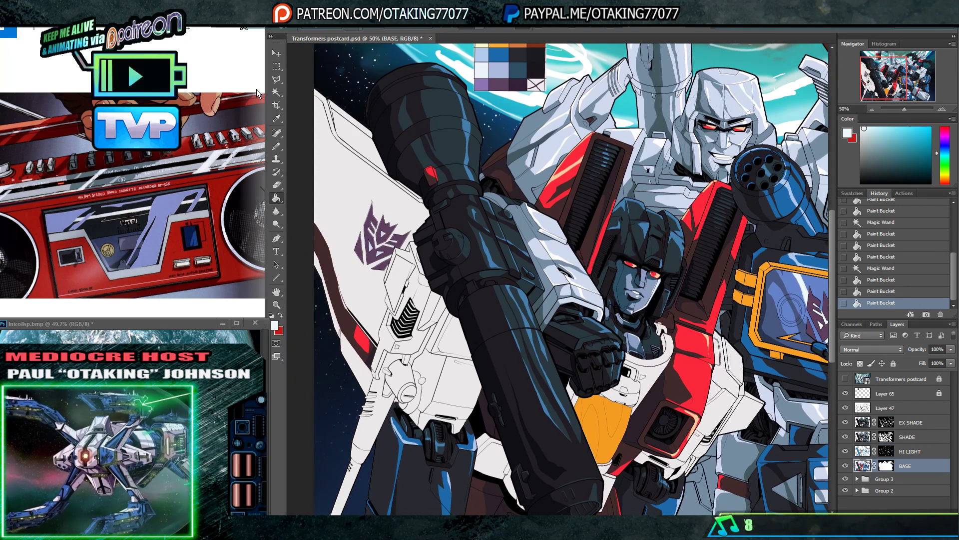
pyautogui.press('w')
pyautogui.click(378, 198)
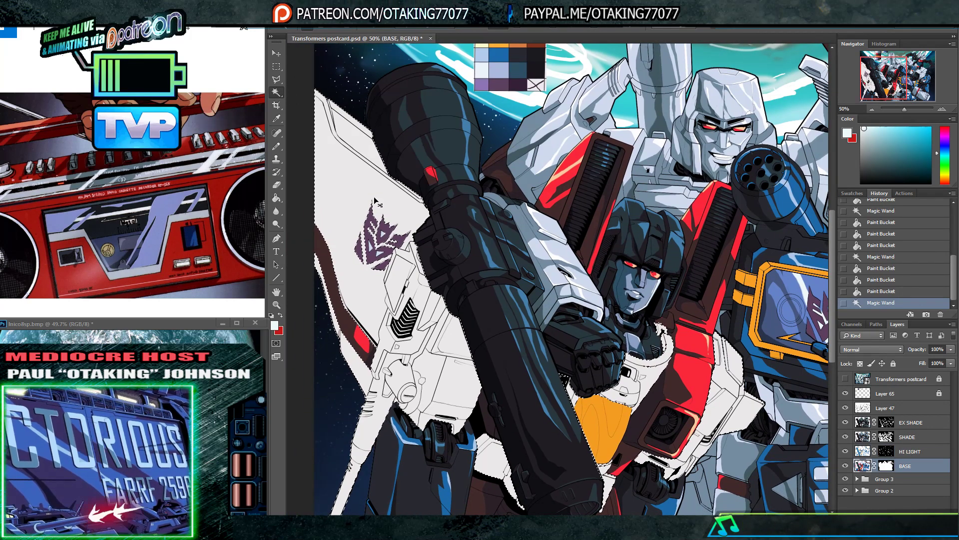
pyautogui.click(920, 442)
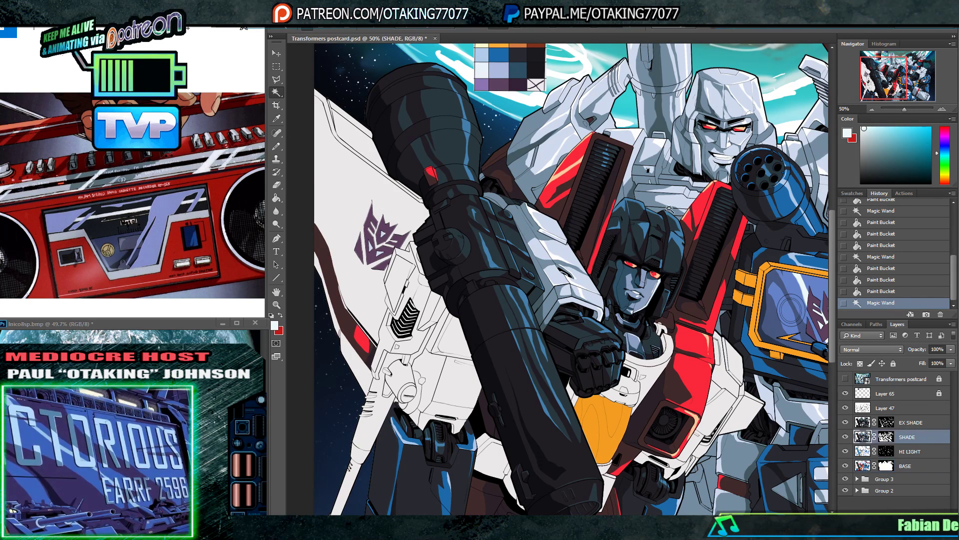
pyautogui.moveTo(500, 125)
pyautogui.mouseDown()
pyautogui.moveTo(507, 230)
pyautogui.moveTo(442, 230)
pyautogui.mouseUp()
pyautogui.press('b')
pyautogui.click(447, 103)
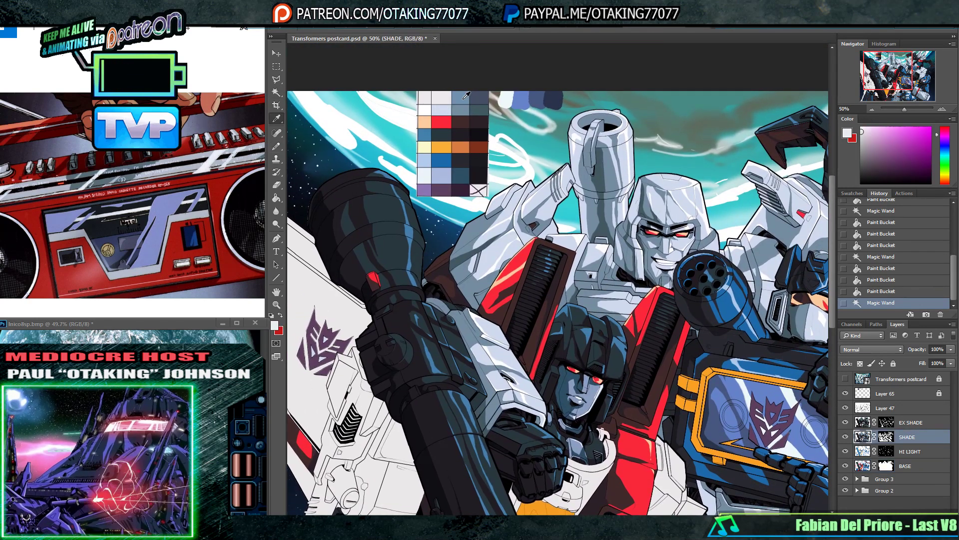
pyautogui.click(460, 100)
pyautogui.moveTo(350, 319); pyautogui.dragTo(472, 256)
pyautogui.press('g')
pyautogui.click(443, 315)
# - Fill the white armour's deeper shadows on EX SHADE with the dark slate-blue swatch and its highlights on HI LIGHT with the white swatch
pyautogui.moveTo(642, 240); pyautogui.dragTo(544, 250)
pyautogui.press('i')
pyautogui.click(503, 47)
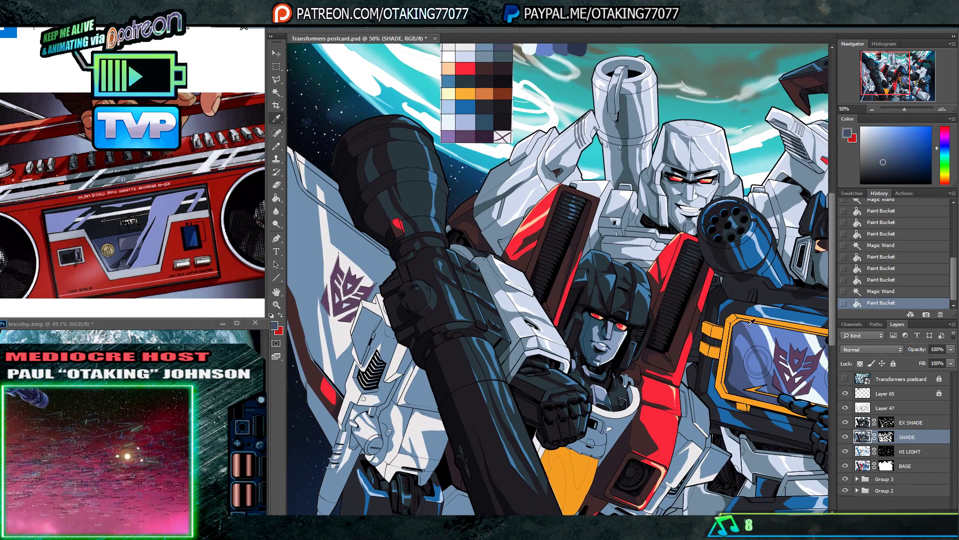
pyautogui.click(924, 422)
pyautogui.press('g')
pyautogui.click(297, 237)
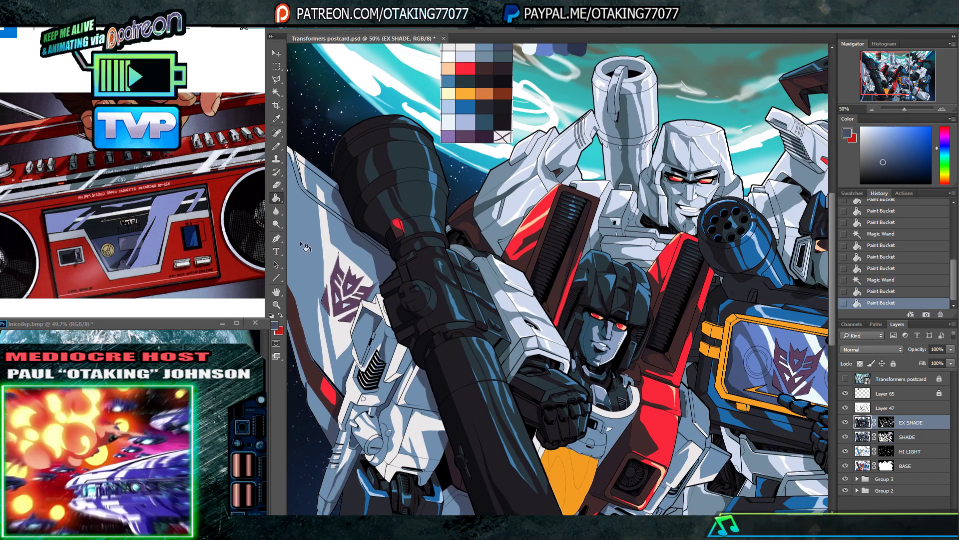
pyautogui.click(910, 450)
pyautogui.press('i')
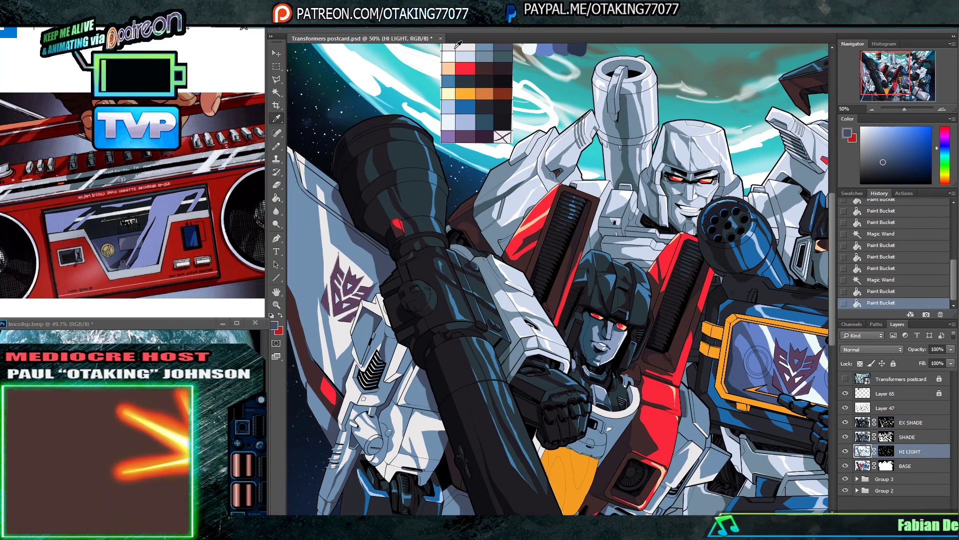
pyautogui.click(448, 47)
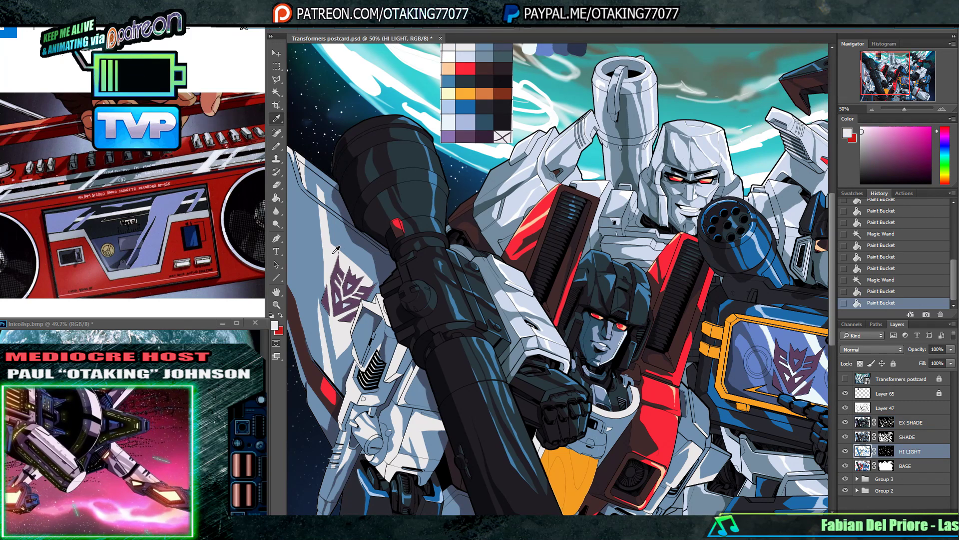
pyautogui.click(450, 53)
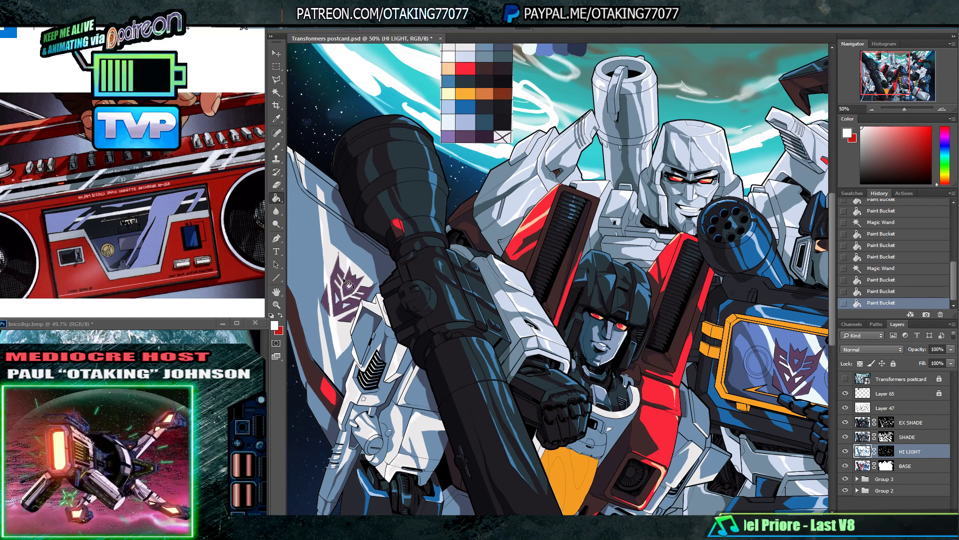
# - Select the orange chest panel and cassette-frame areas on the BASE layer
pyautogui.moveTo(677, 407); pyautogui.dragTo(635, 292)
pyautogui.click(925, 466)
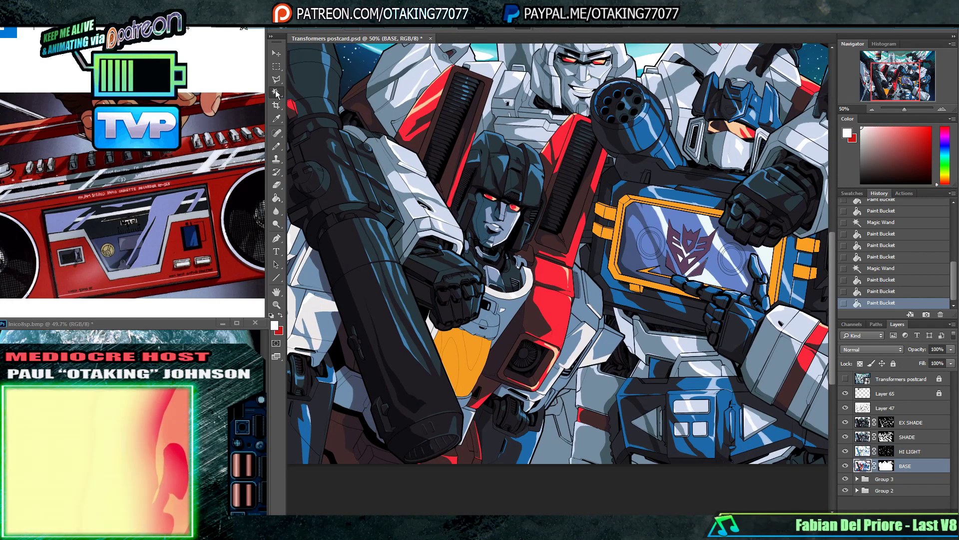
pyautogui.press('w')
pyautogui.click(475, 346)
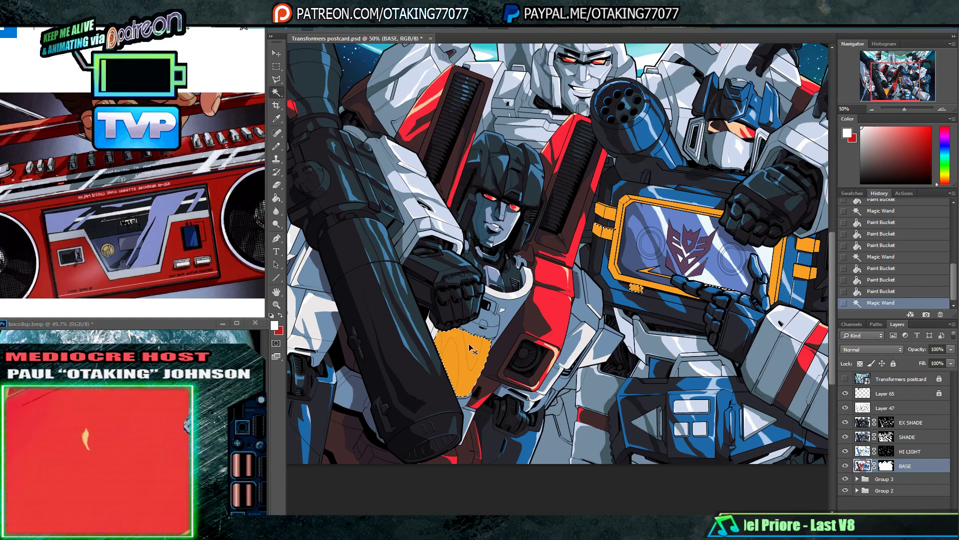
# - Try to fill the orange parts' shadows on the SHADE layer with the palette's burnt-orange swatch
pyautogui.click(912, 452)
pyautogui.click(913, 437)
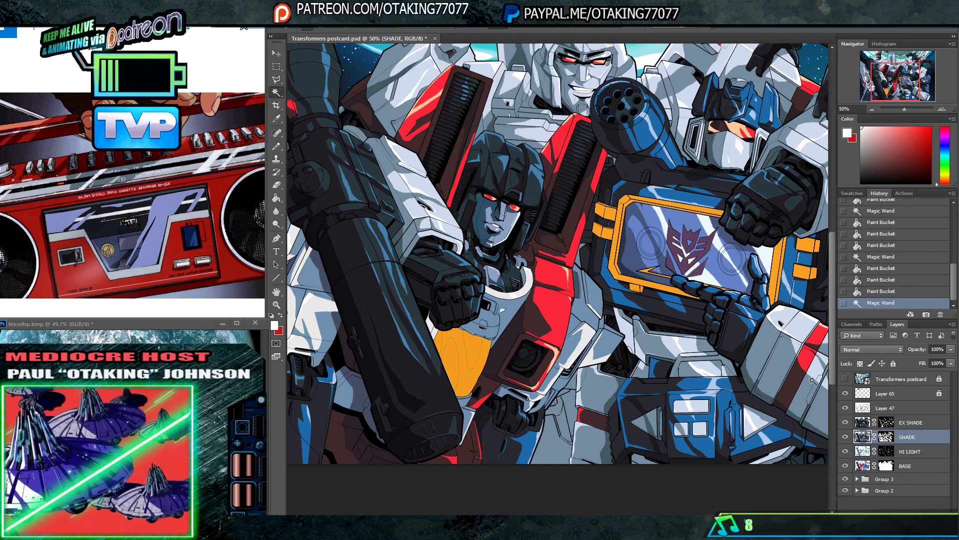
pyautogui.moveTo(489, 162); pyautogui.dragTo(525, 365)
pyautogui.press('i')
pyautogui.click(413, 176)
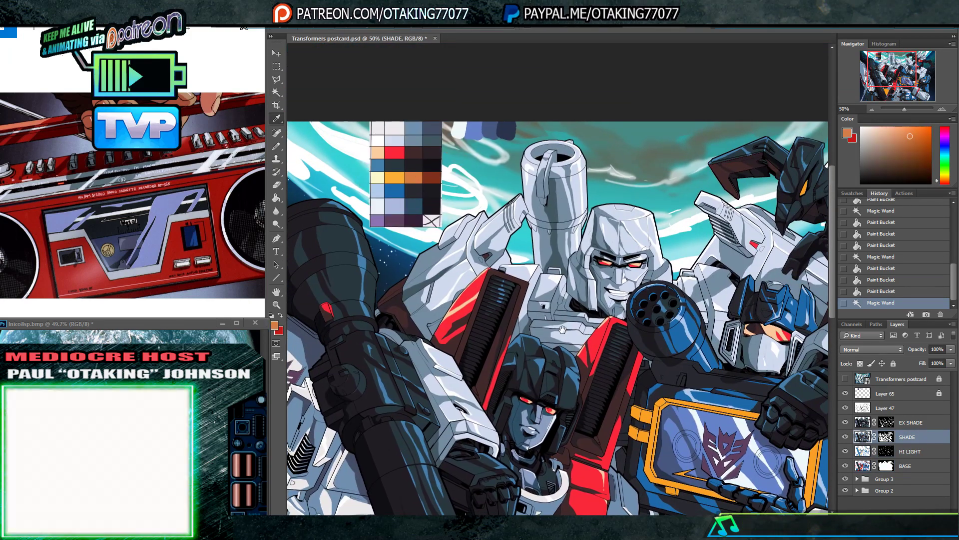
pyautogui.moveTo(685, 455); pyautogui.dragTo(639, 268)
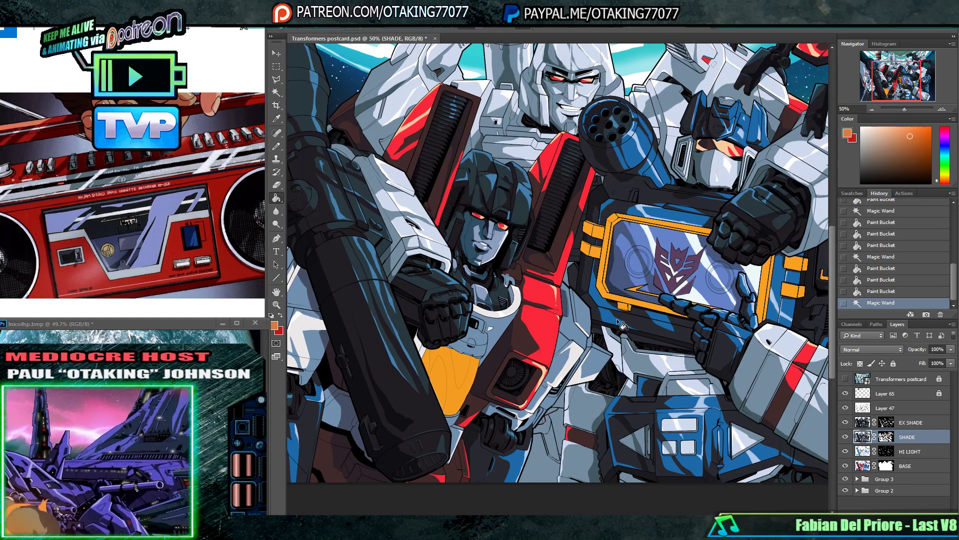
pyautogui.click(457, 373)
pyautogui.press('w')
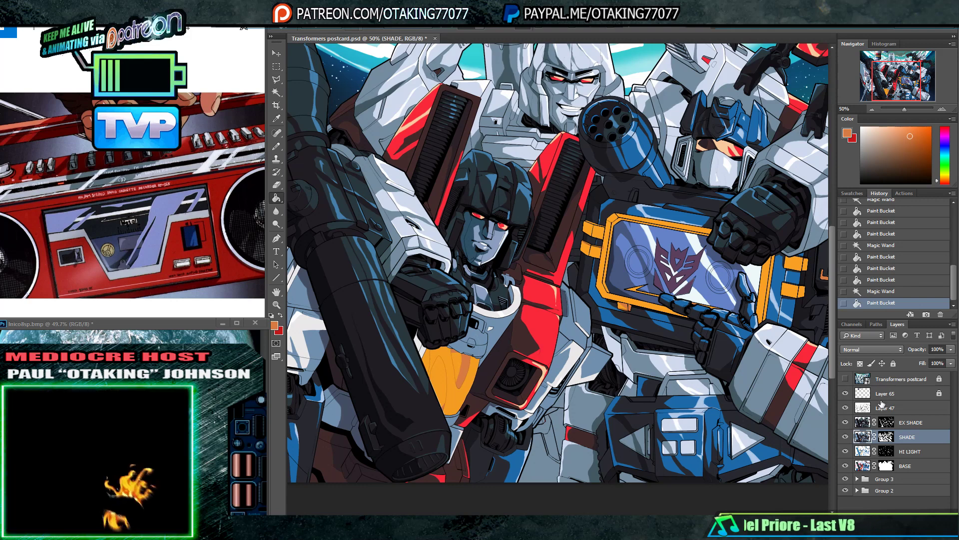
pyautogui.click(728, 214)
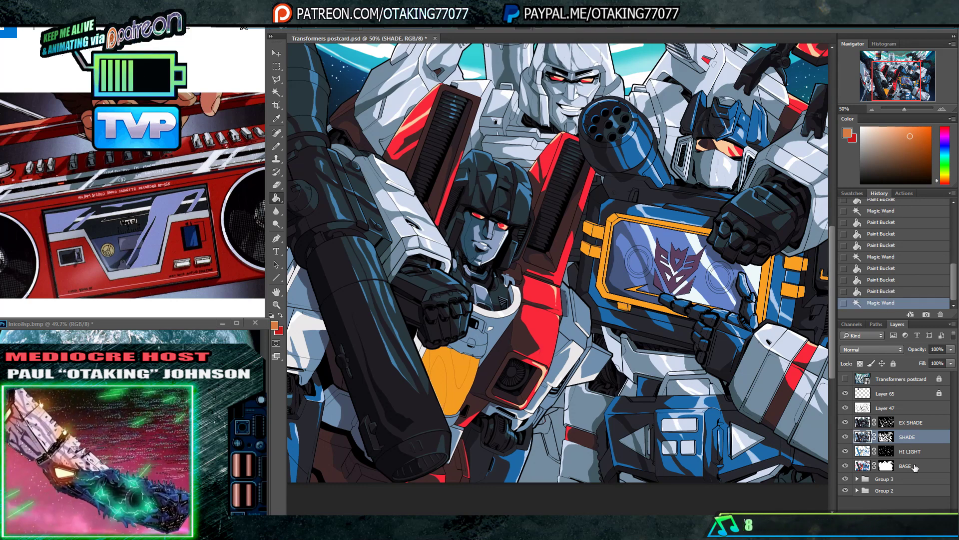
pyautogui.click(610, 298)
pyautogui.press('w')
pyautogui.click(612, 303)
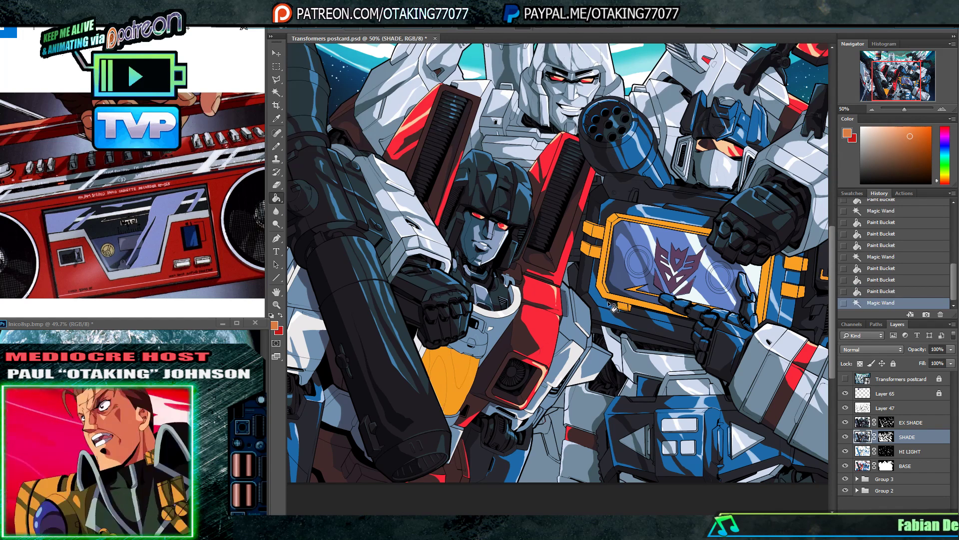
pyautogui.moveTo(620, 191); pyautogui.dragTo(640, 332)
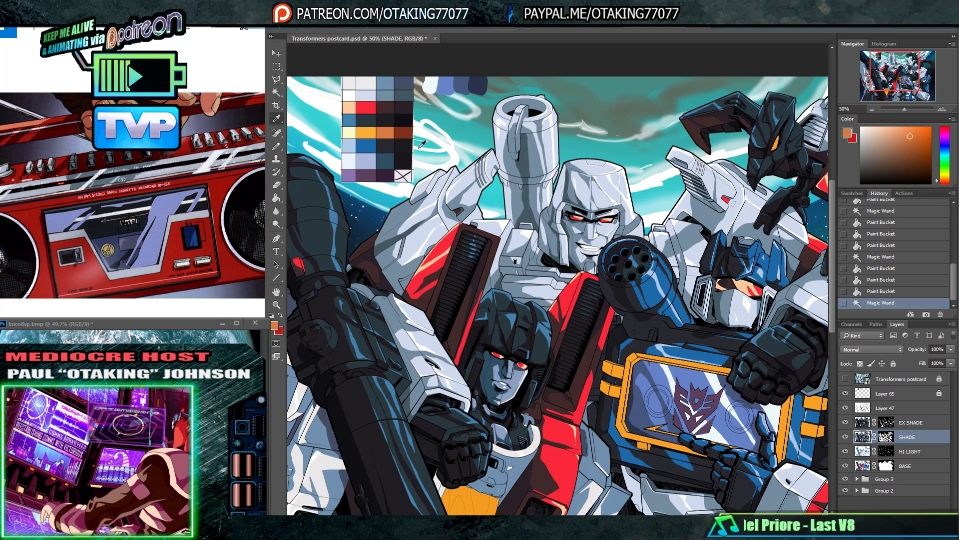
# - Pick the palette's bright orange swatch and refill the selected chest panel and cassette frame on the BASE layer
pyautogui.click(872, 109)
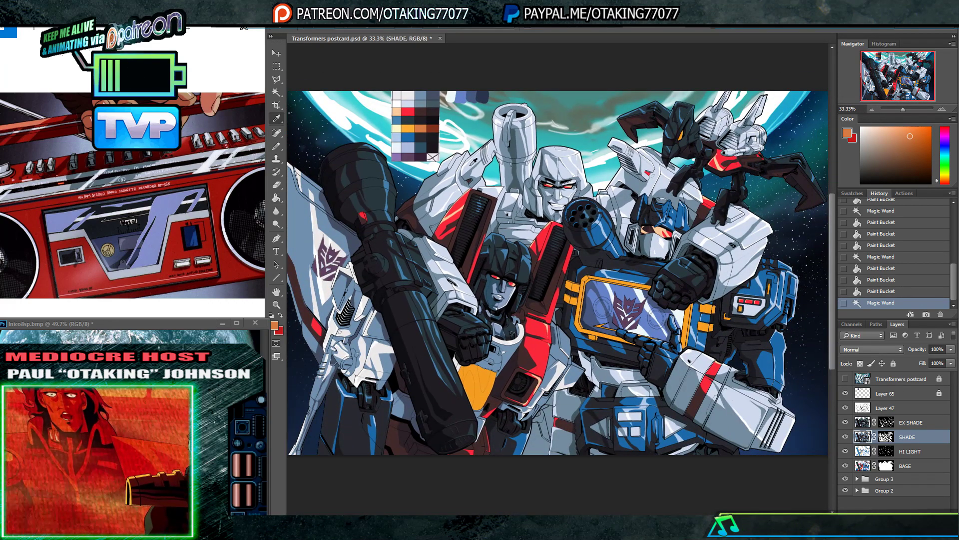
pyautogui.click(408, 127)
pyautogui.click(910, 464)
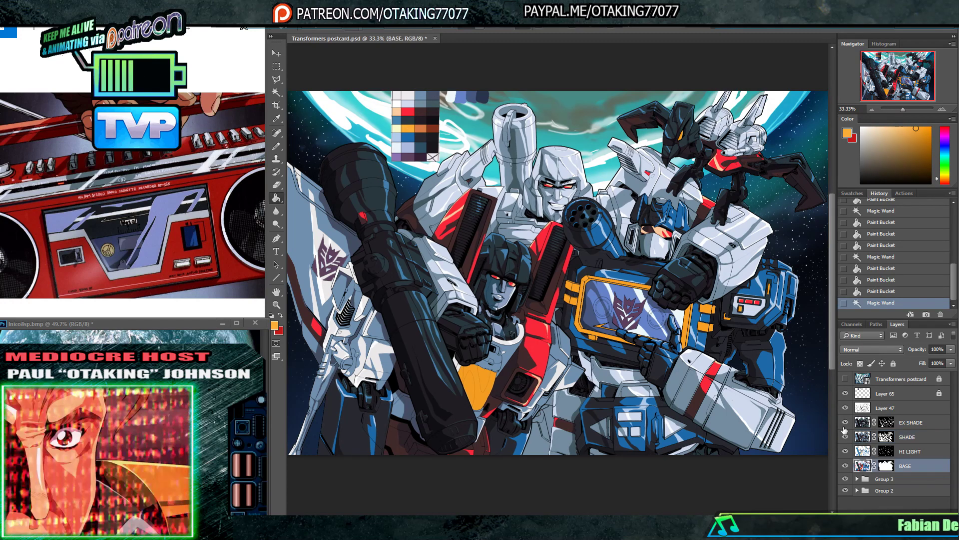
pyautogui.press('g')
pyautogui.click(485, 387)
pyautogui.click(586, 295)
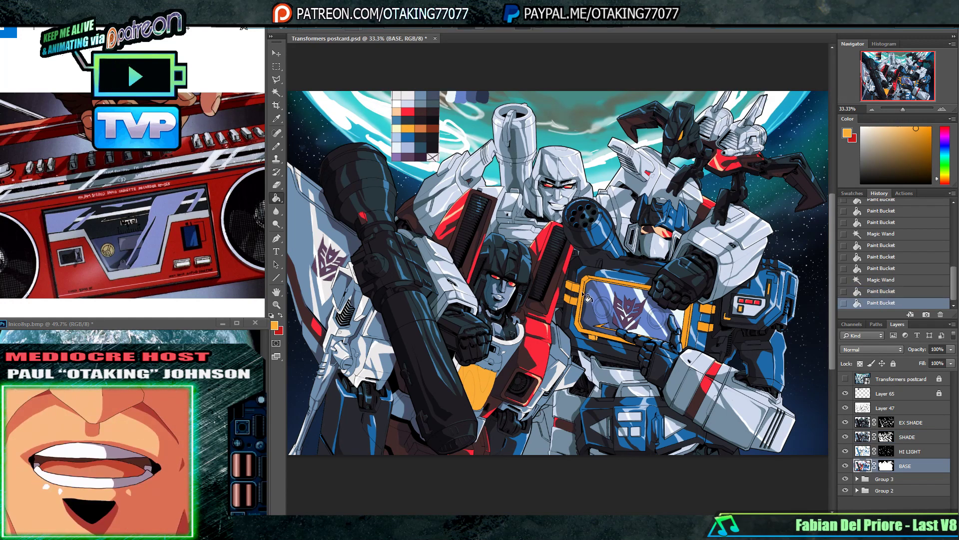
pyautogui.click(579, 294)
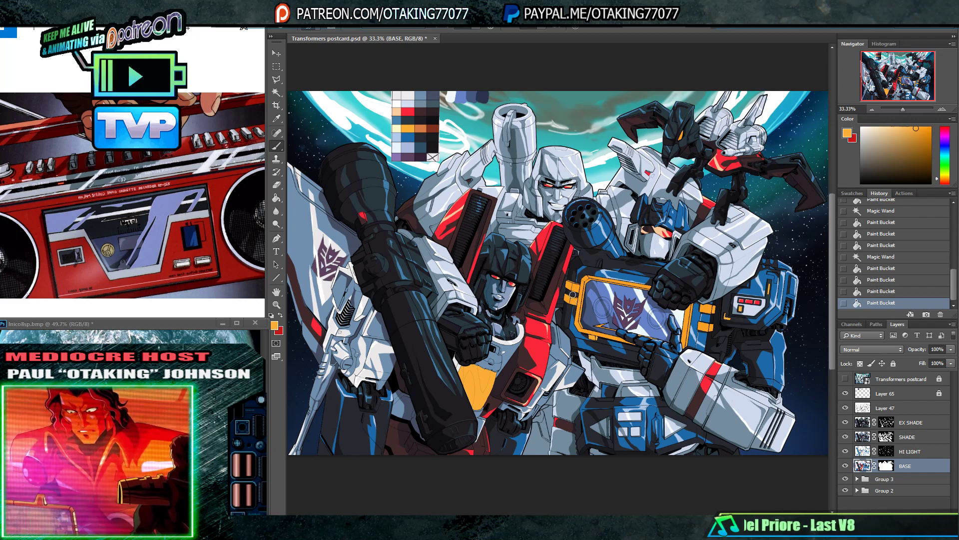
# - Enlarge the brush considerably and paint the selected orange areas on the BASE layer with flat bright orange
pyautogui.click(573, 295)
pyautogui.press(']')
pyautogui.press(']')
pyautogui.press(']')
pyautogui.press(']')
pyautogui.press(']')
pyautogui.press(']')
pyautogui.press(']')
pyautogui.press(']')
pyautogui.press(']')
pyautogui.press(']')
pyautogui.press(']')
pyautogui.press(']')
pyautogui.press(']')
pyautogui.press(']')
pyautogui.press(']')
pyautogui.press(']')
pyautogui.press(']')
pyautogui.press(']')
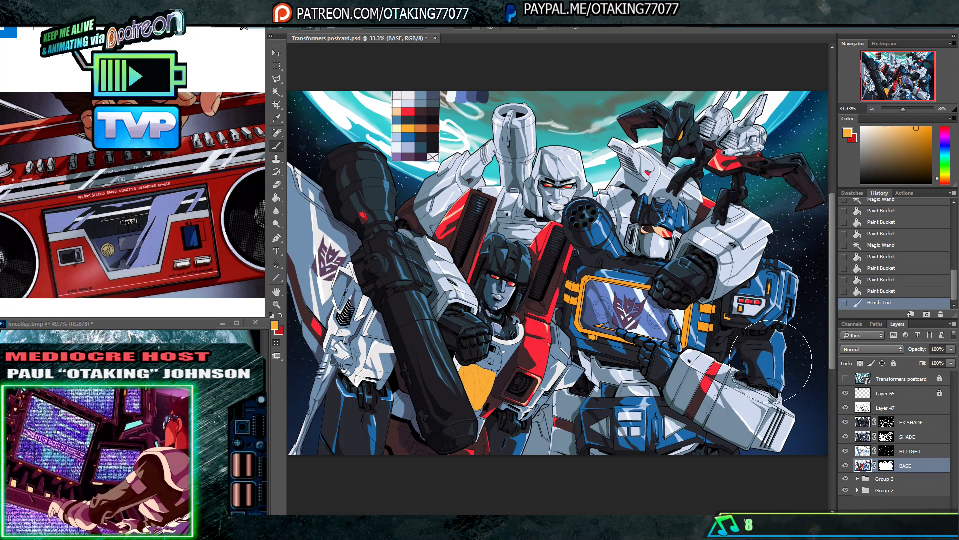
# - Revert the document history to the Magic Wand state before the orange fills, with the orange chest panel still selected
pyautogui.click(276, 344)
pyautogui.click(277, 344)
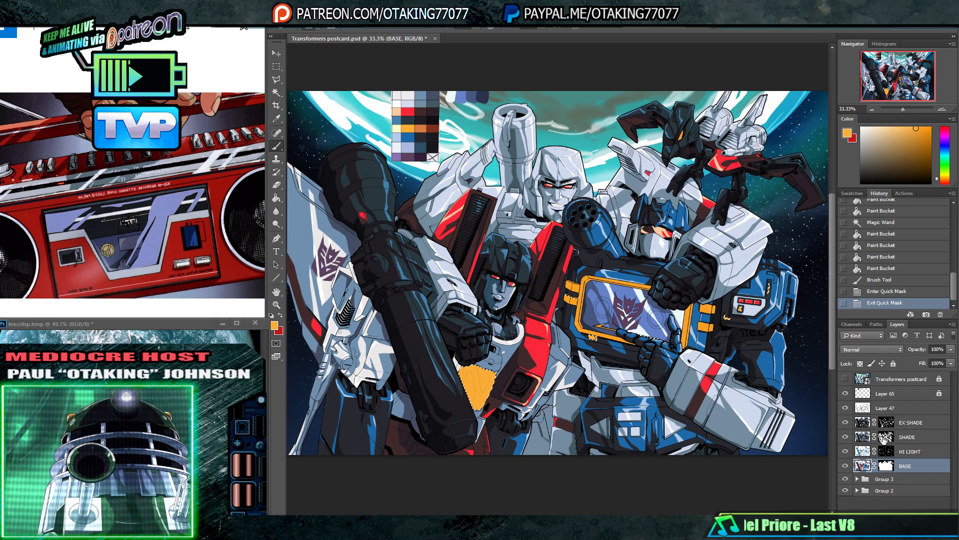
pyautogui.click(890, 247)
pyautogui.click(886, 234)
pyautogui.click(897, 223)
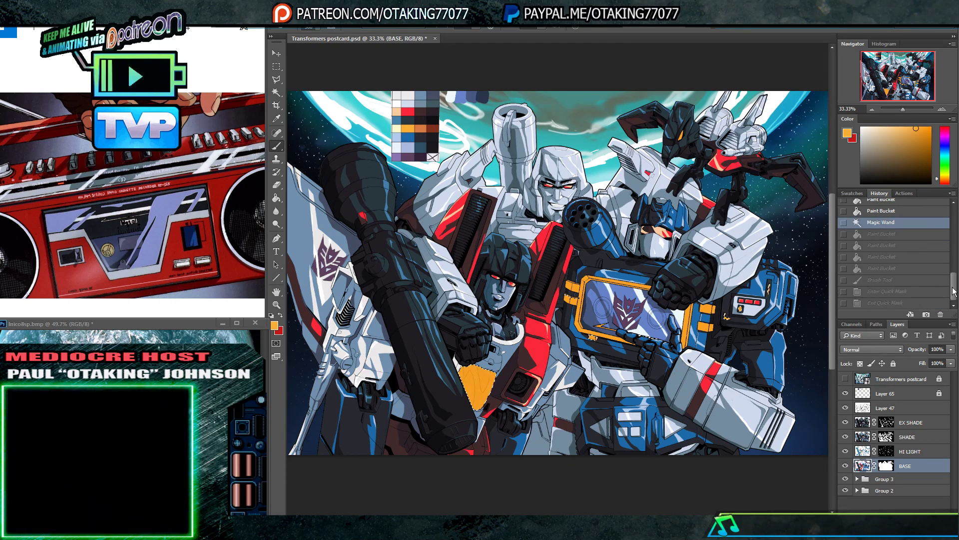
pyautogui.moveTo(953, 290); pyautogui.dragTo(953, 269)
pyautogui.click(890, 254)
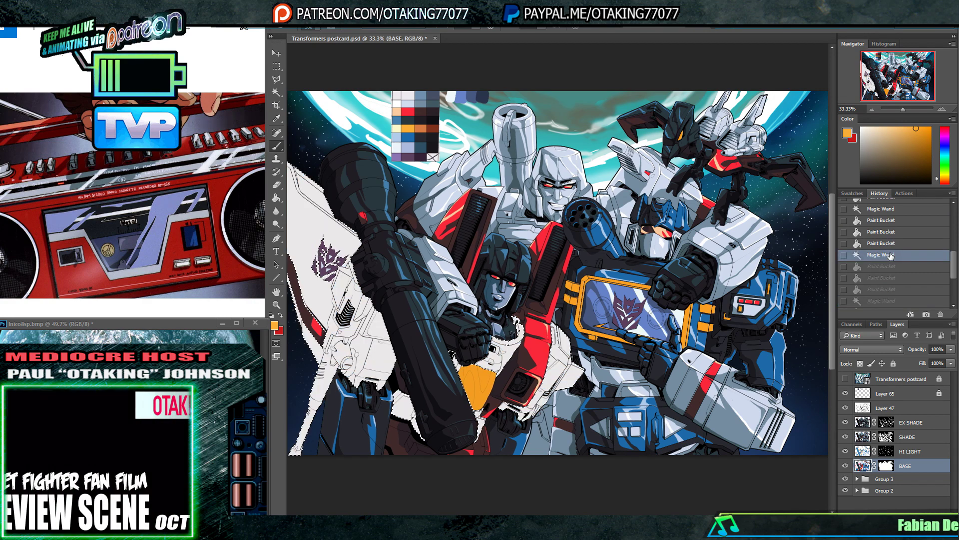
pyautogui.click(889, 266)
pyautogui.click(889, 278)
pyautogui.click(888, 288)
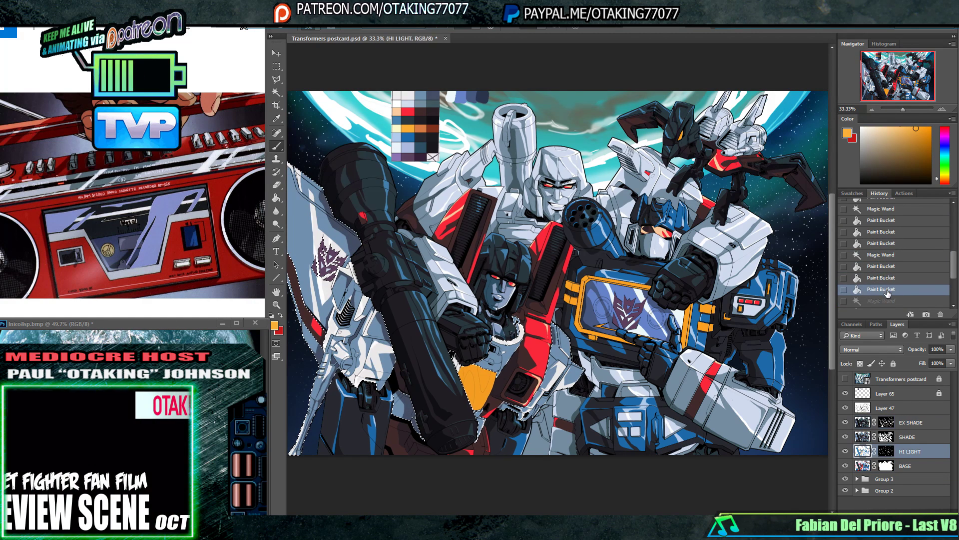
pyautogui.click(889, 300)
pyautogui.scroll(-3, 891, 302)
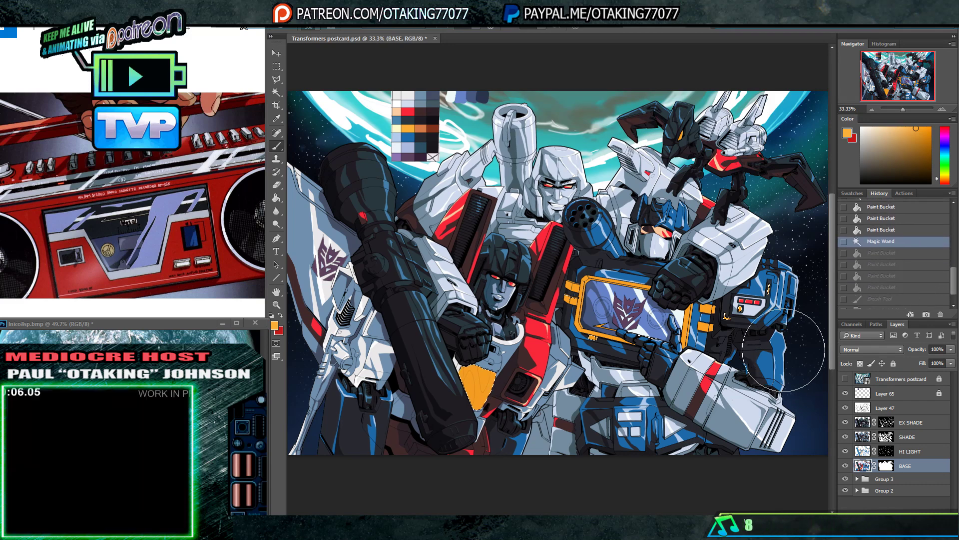
# - Add the orange cassette frame to the Magic Wand selection on the BASE layer and hide the selection edges
pyautogui.click(277, 92)
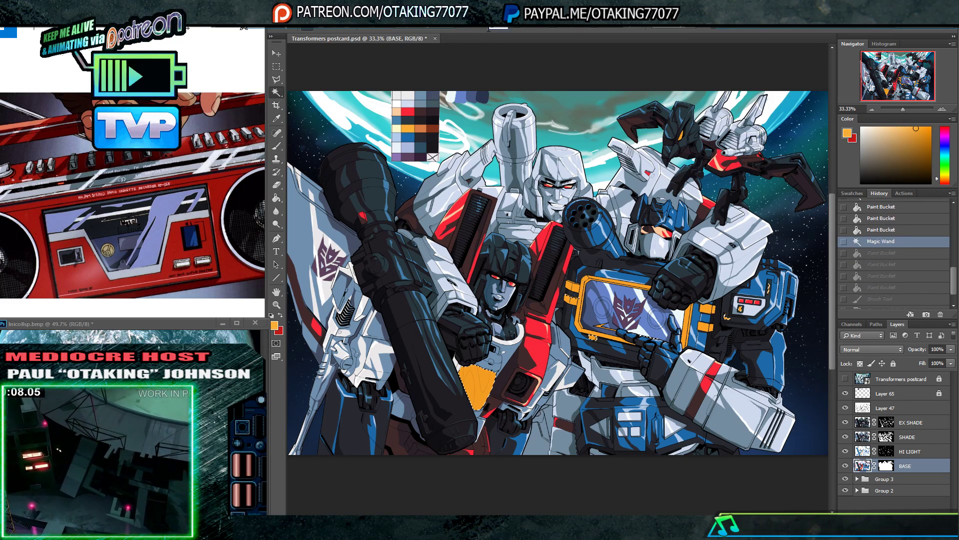
pyautogui.click(583, 298)
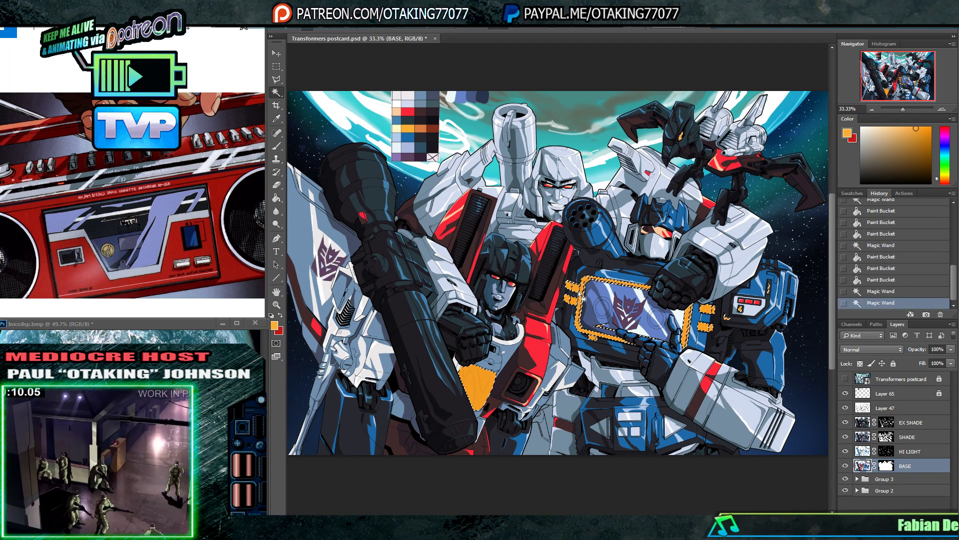
pyautogui.hotkey('ctrl', 'h')
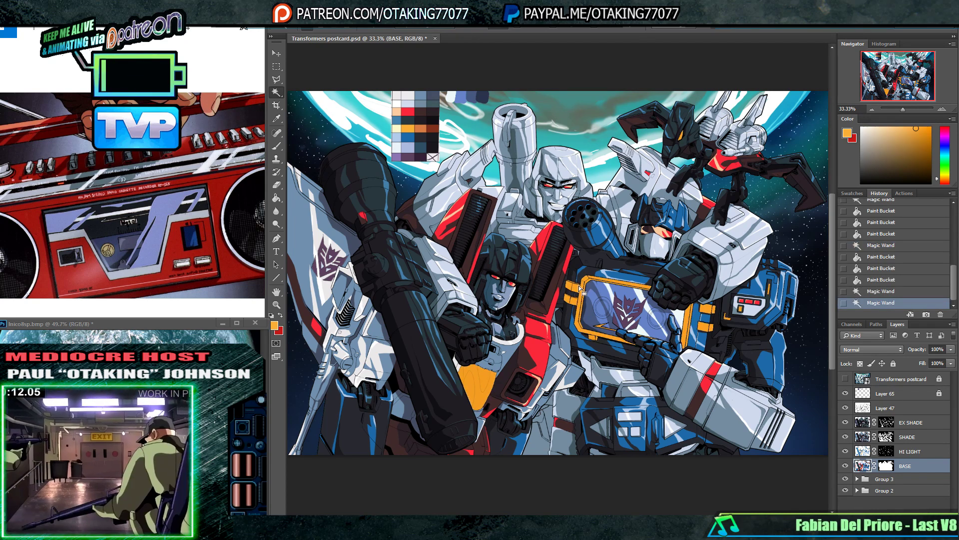
# - Fill the selected chest panel and cassette frame on the BASE layer with bright orange, and brush over the remaining orange areas
pyautogui.press('i')
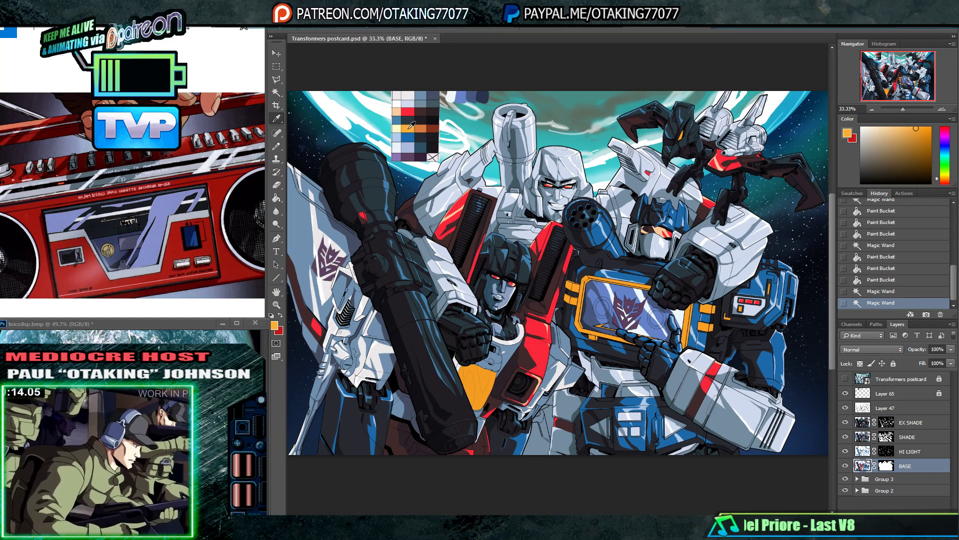
pyautogui.press('g')
pyautogui.click(585, 301)
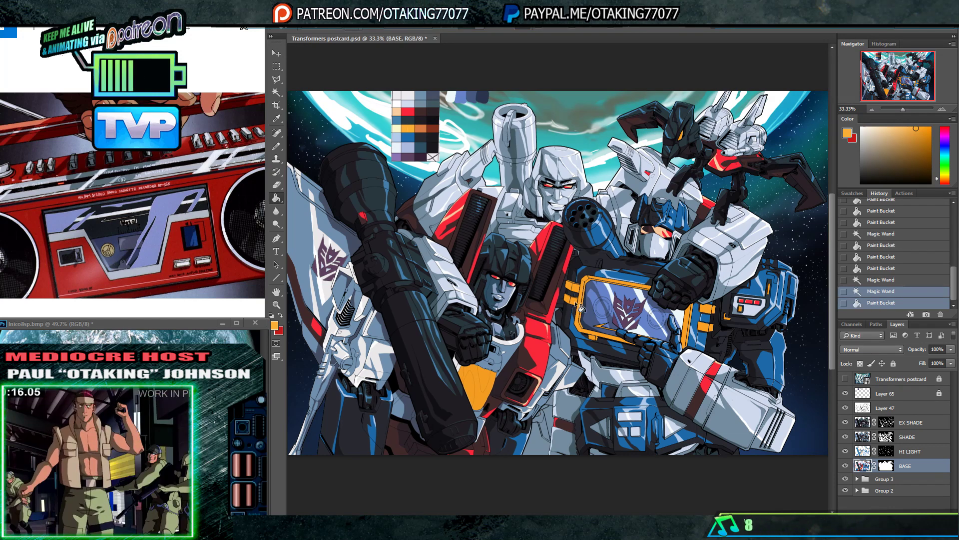
pyautogui.click(586, 300)
pyautogui.click(586, 300)
pyautogui.click(585, 300)
pyautogui.click(692, 329)
pyautogui.press('b')
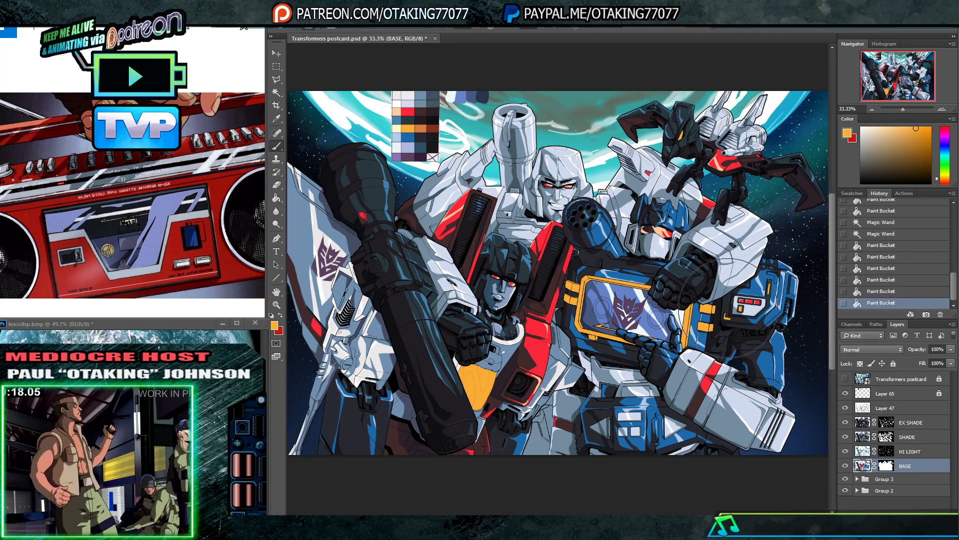
pyautogui.moveTo(694, 318); pyautogui.dragTo(563, 319)
# - Fill the selected orange parts on the SHADE layer with the palette's burnt-orange swatch
pyautogui.click(916, 439)
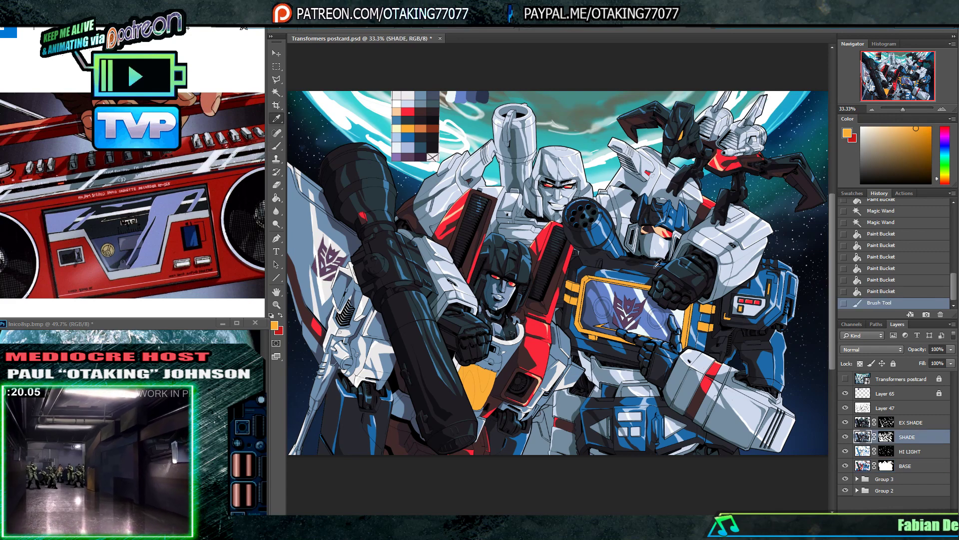
pyautogui.press('i')
pyautogui.click(424, 128)
pyautogui.press('g')
pyautogui.click(484, 385)
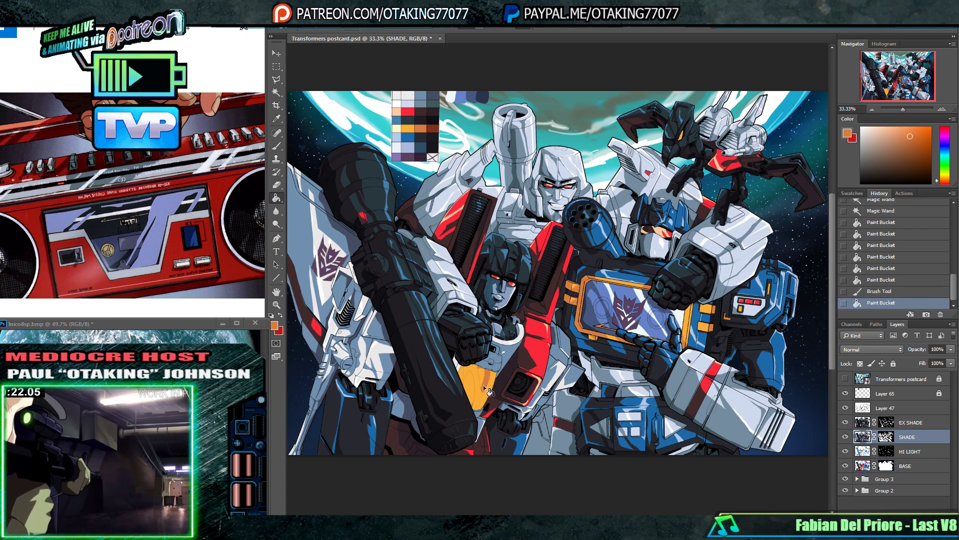
# - Fill the selected orange parts on the EX SHADE layer with the palette's dark reddish-brown swatch
pyautogui.click(941, 109)
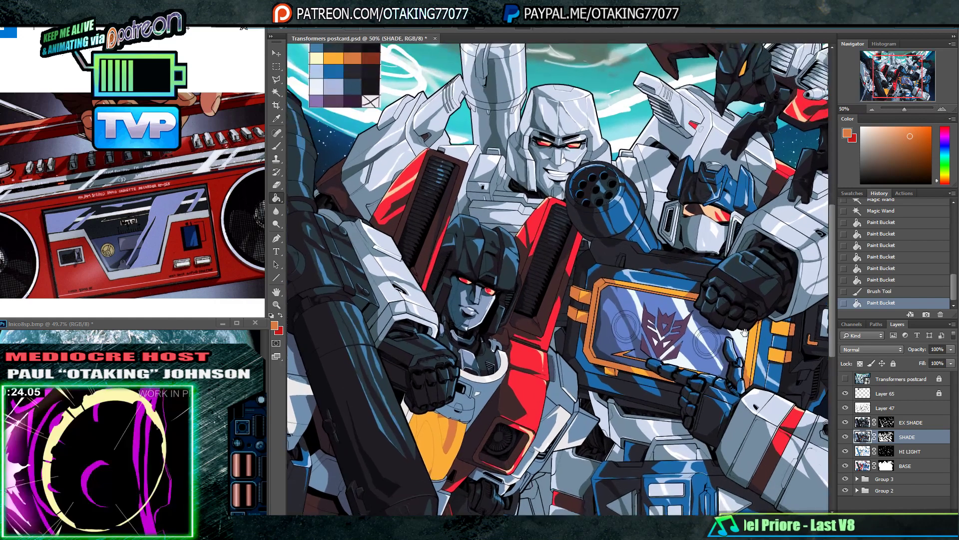
pyautogui.moveTo(575, 235); pyautogui.dragTo(558, 205)
pyautogui.click(910, 424)
pyautogui.moveTo(501, 188); pyautogui.dragTo(532, 306)
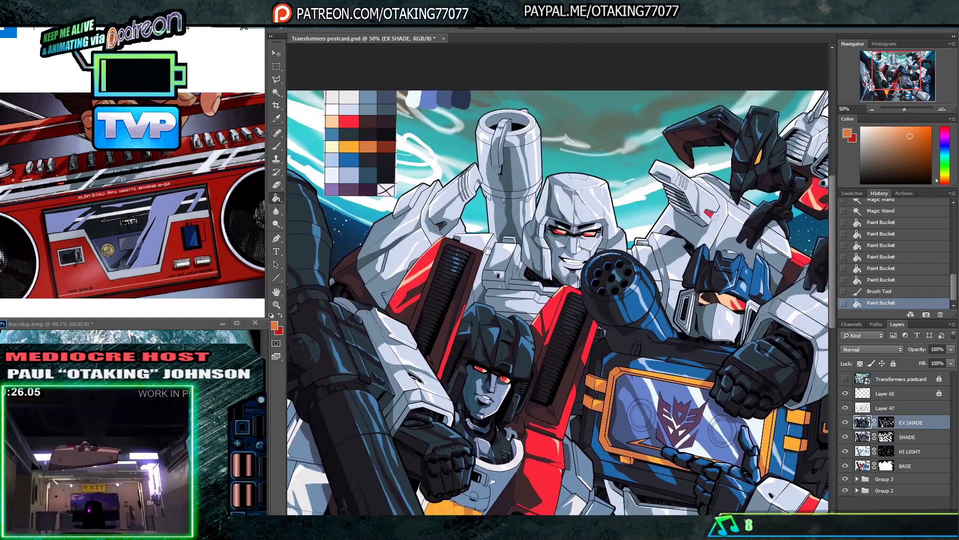
pyautogui.press('i')
pyautogui.click(387, 143)
pyautogui.moveTo(567, 405); pyautogui.dragTo(539, 248)
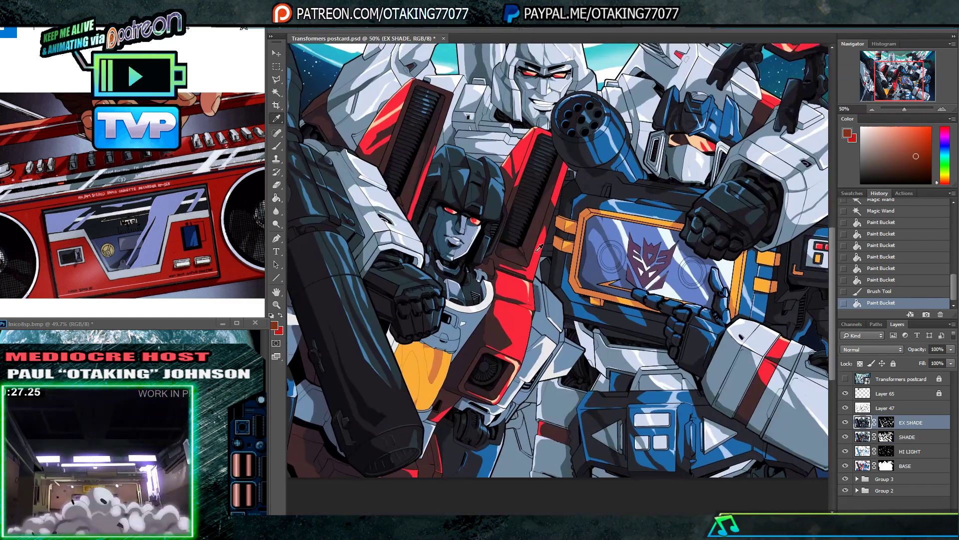
pyautogui.click(444, 369)
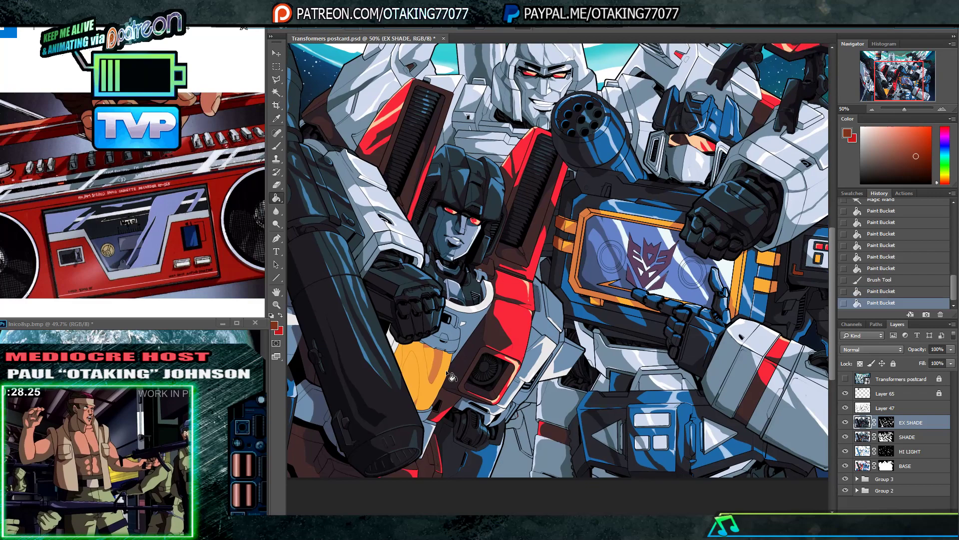
# - Fill the selected orange parts on the HI LIGHT layer with the palette's pale cream swatch
pyautogui.click(923, 453)
pyautogui.moveTo(500, 215); pyautogui.dragTo(564, 353)
pyautogui.press('i')
pyautogui.click(366, 127)
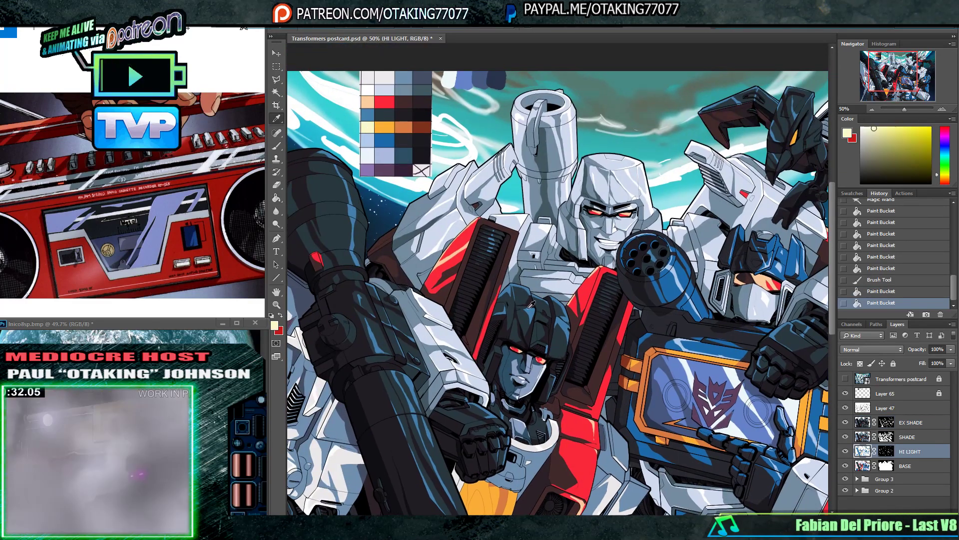
pyautogui.moveTo(531, 304); pyautogui.dragTo(474, 166)
pyautogui.press('g')
pyautogui.click(452, 411)
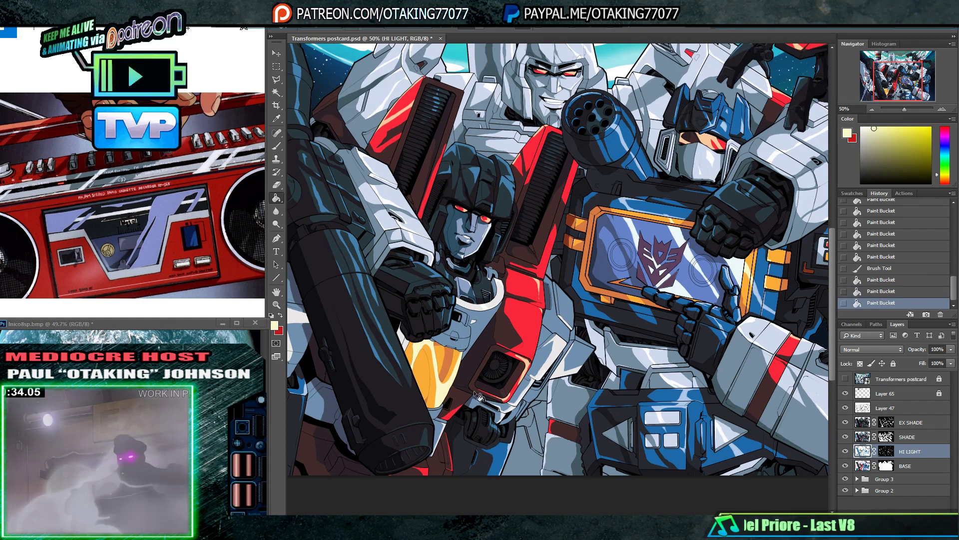
# - Hide Layer 65, which holds the colour palette, with the whole postcard in view
pyautogui.moveTo(680, 240); pyautogui.dragTo(626, 303)
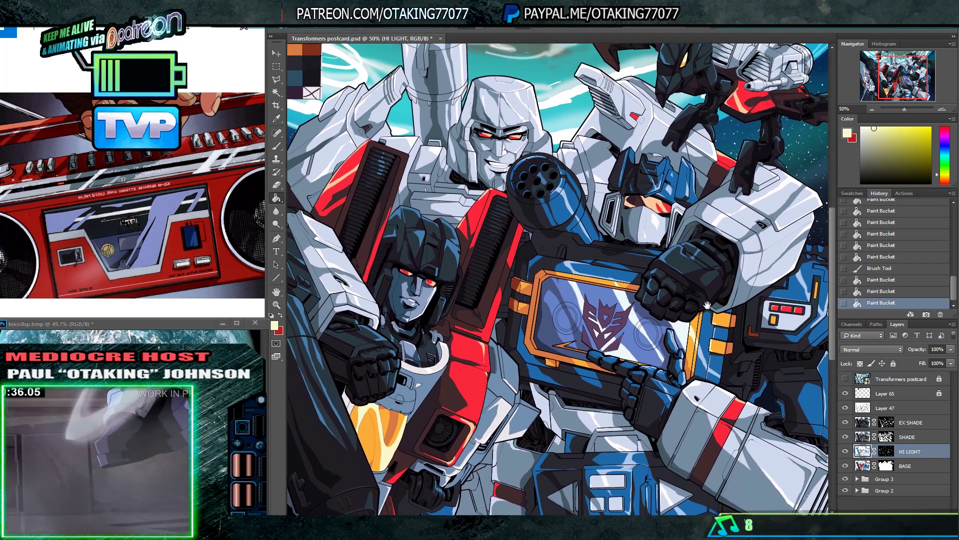
pyautogui.click(873, 109)
pyautogui.click(873, 109)
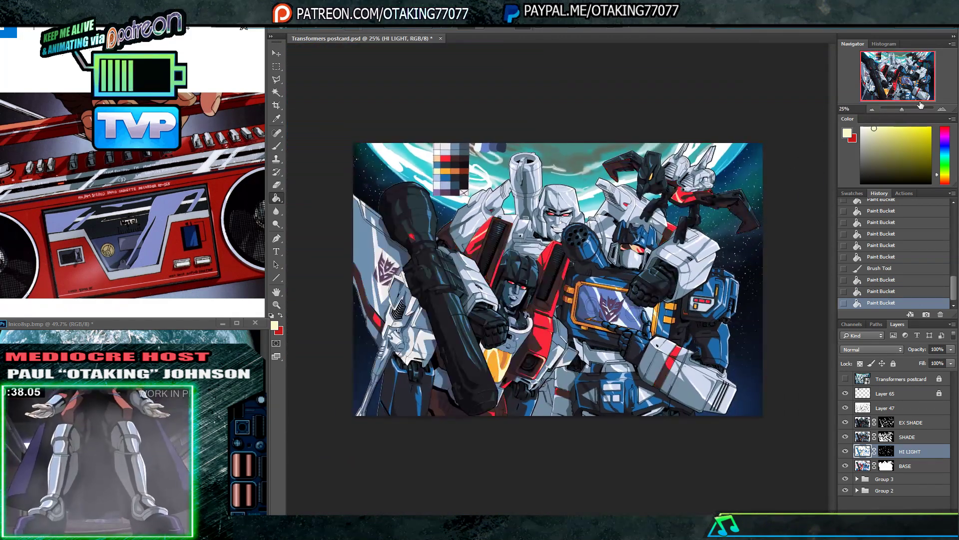
pyautogui.click(939, 109)
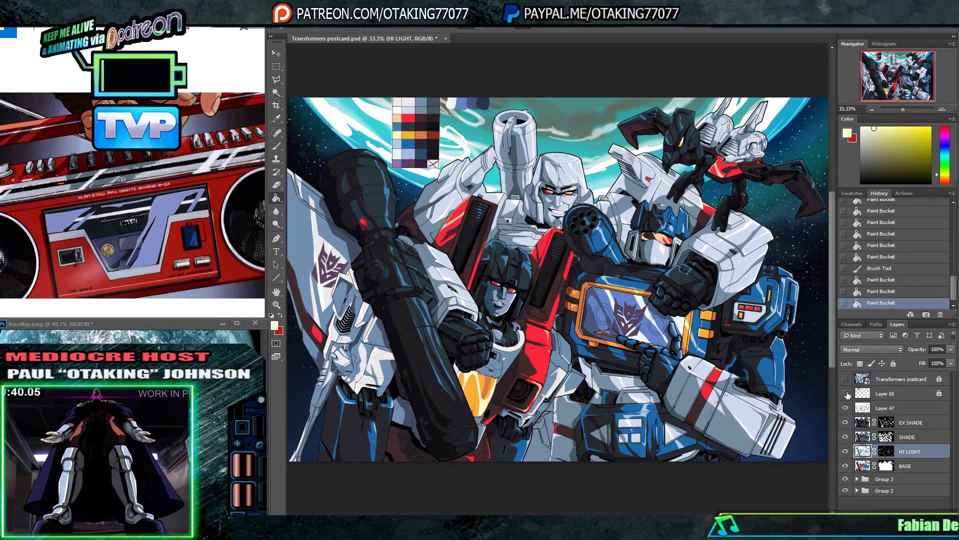
pyautogui.click(845, 394)
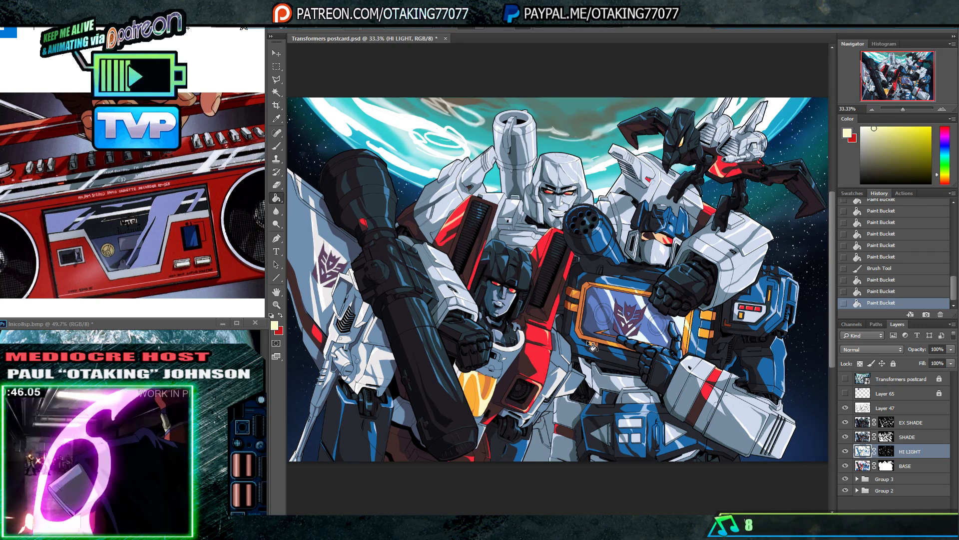
# - Examine the finished colouring up close across the robots and the bird figure
pyautogui.moveTo(748, 165); pyautogui.dragTo(721, 173)
pyautogui.click(942, 108)
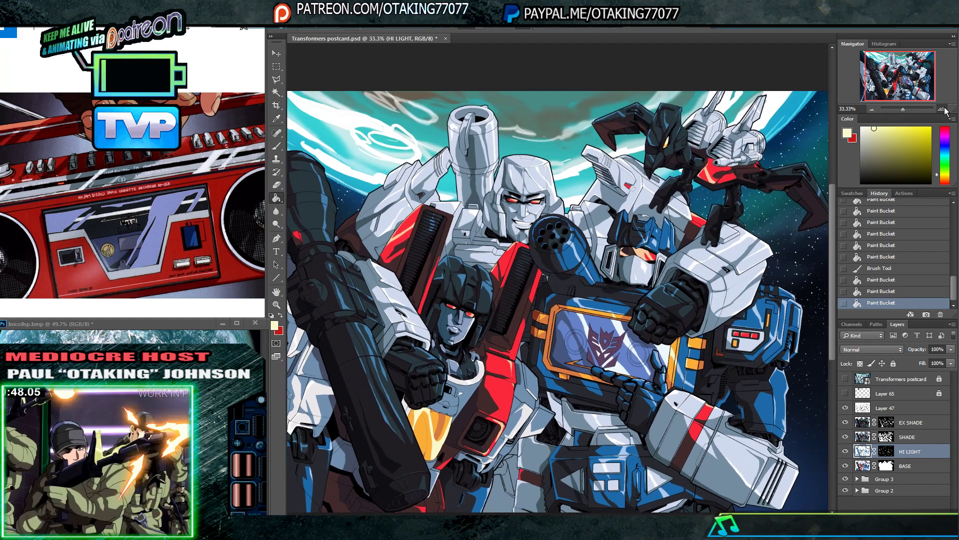
pyautogui.click(942, 108)
pyautogui.moveTo(772, 144); pyautogui.dragTo(584, 293)
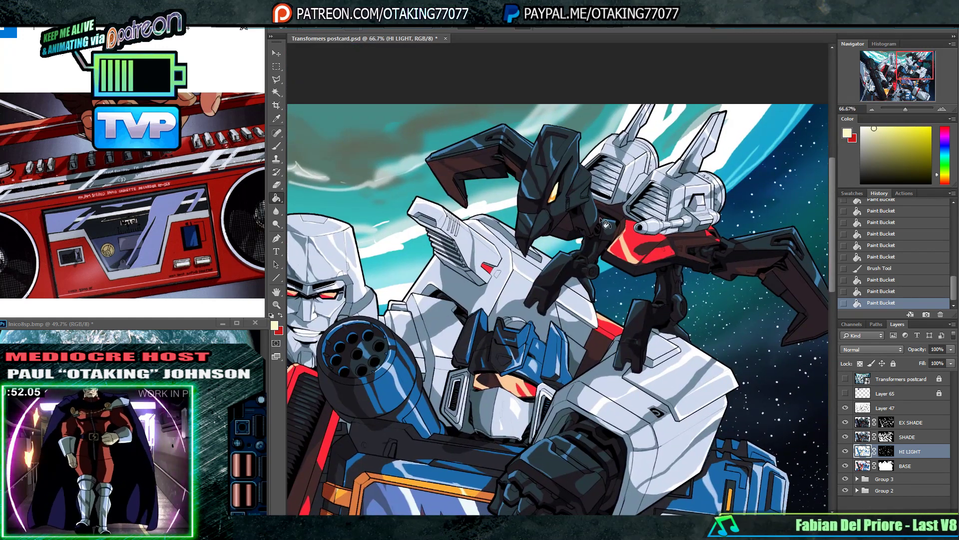
pyautogui.moveTo(659, 155); pyautogui.dragTo(663, 147)
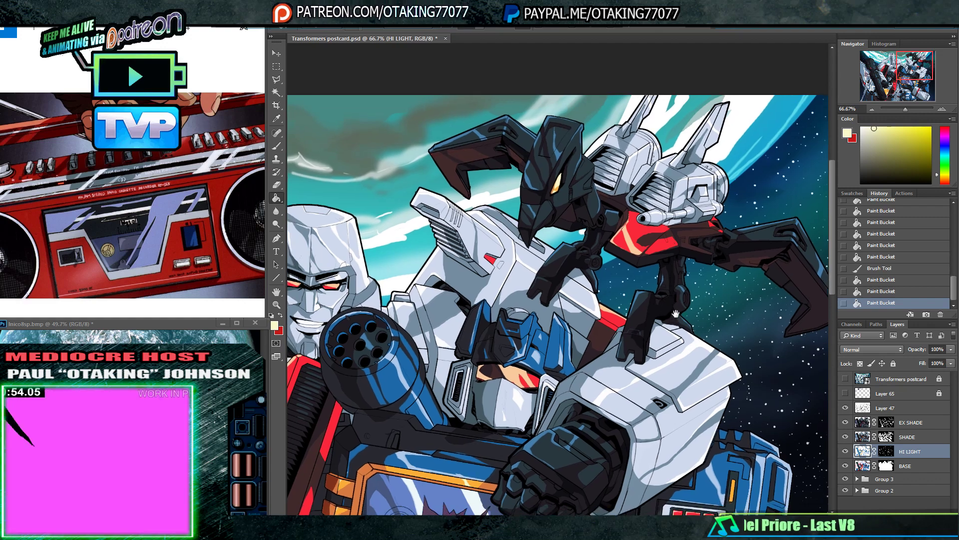
pyautogui.moveTo(510, 361); pyautogui.dragTo(682, 267)
pyautogui.moveTo(675, 313); pyautogui.dragTo(626, 248)
pyautogui.moveTo(692, 209)
pyautogui.mouseDown()
pyautogui.moveTo(617, 265)
pyautogui.moveTo(669, 305)
pyautogui.moveTo(683, 285)
pyautogui.moveTo(620, 220)
pyautogui.mouseUp()
# - With the selection cleared and Megatron's pale grey sampled, create a new layer directly above EX SHADE
pyautogui.press('alt')
pyautogui.keyDown('alt'); pyautogui.click(510, 192); pyautogui.keyUp('alt')
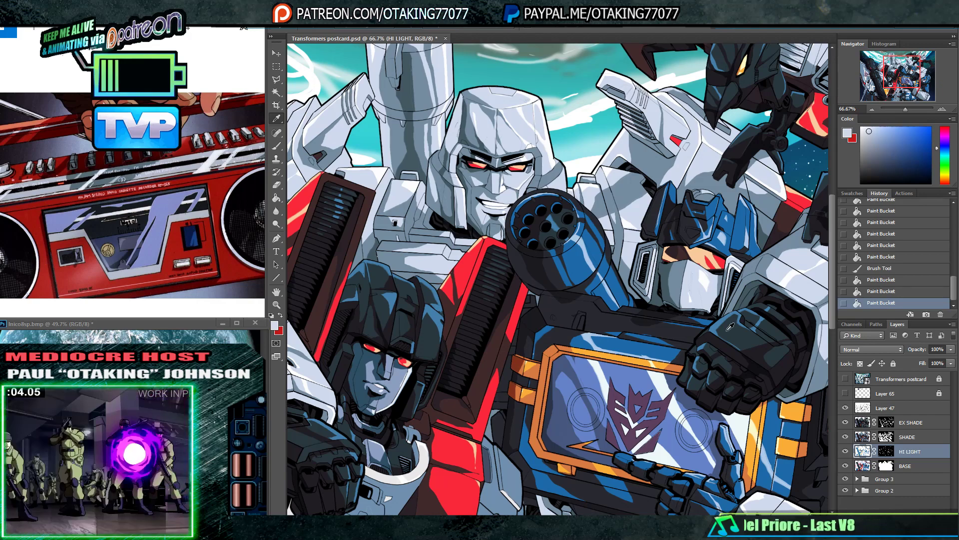
pyautogui.hotkey('ctrl', '+')
pyautogui.moveTo(549, 148); pyautogui.dragTo(603, 279)
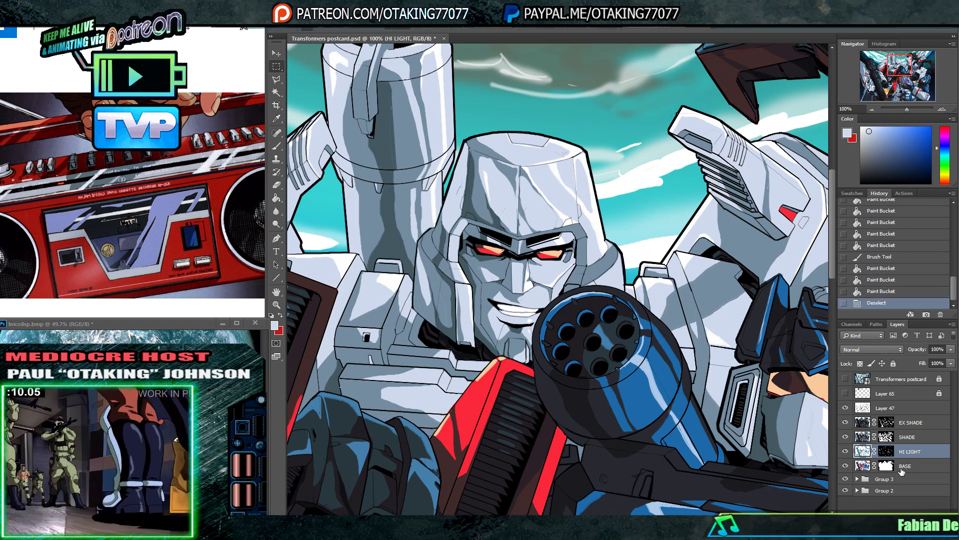
pyautogui.click(910, 422)
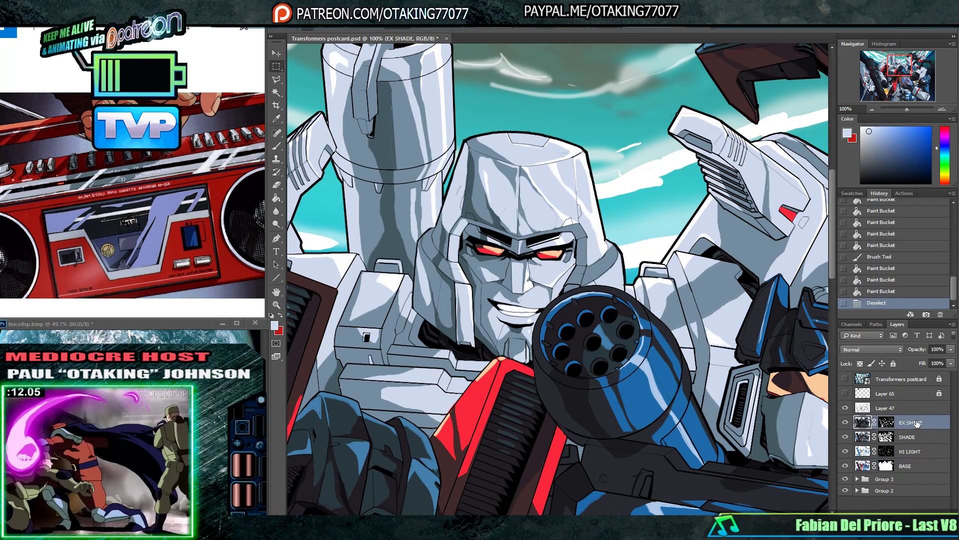
pyautogui.hotkey('ctrl', 'shift', 'n')
# - Try to select Megatron's teeth on the BASE layer with the Magic Wand, and clear the selection
pyautogui.click(566, 166)
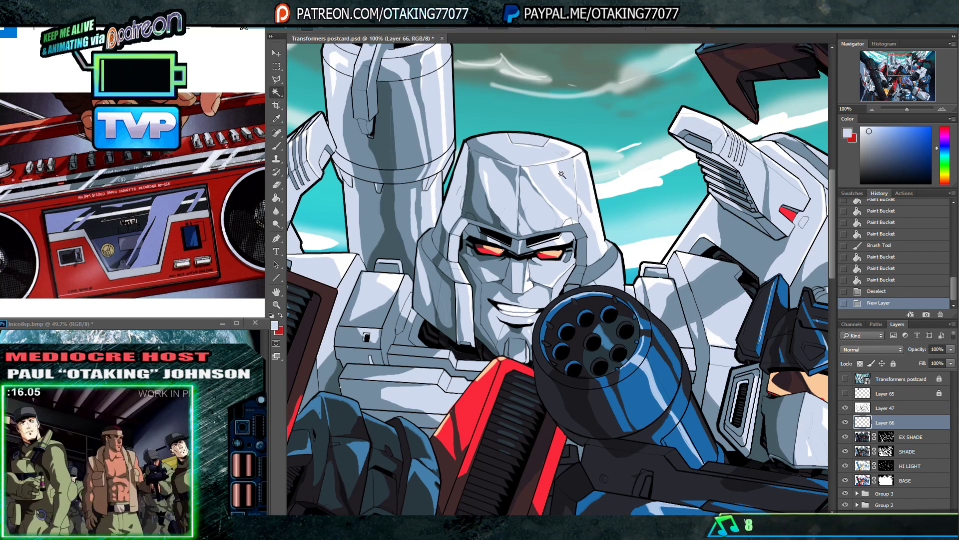
pyautogui.click(908, 478)
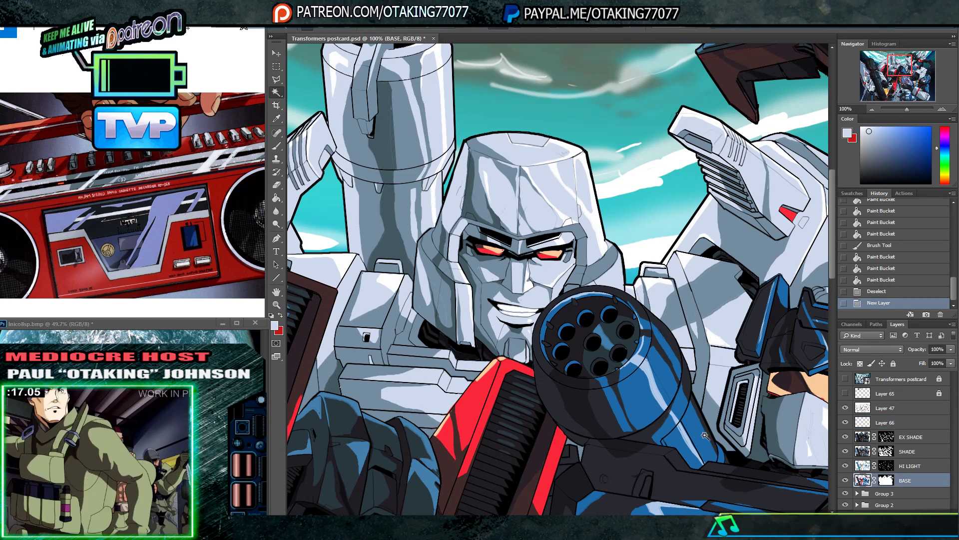
pyautogui.click(510, 308)
pyautogui.click(513, 308)
pyautogui.click(514, 309)
pyautogui.click(515, 308)
pyautogui.hotkey('ctrl', 'd')
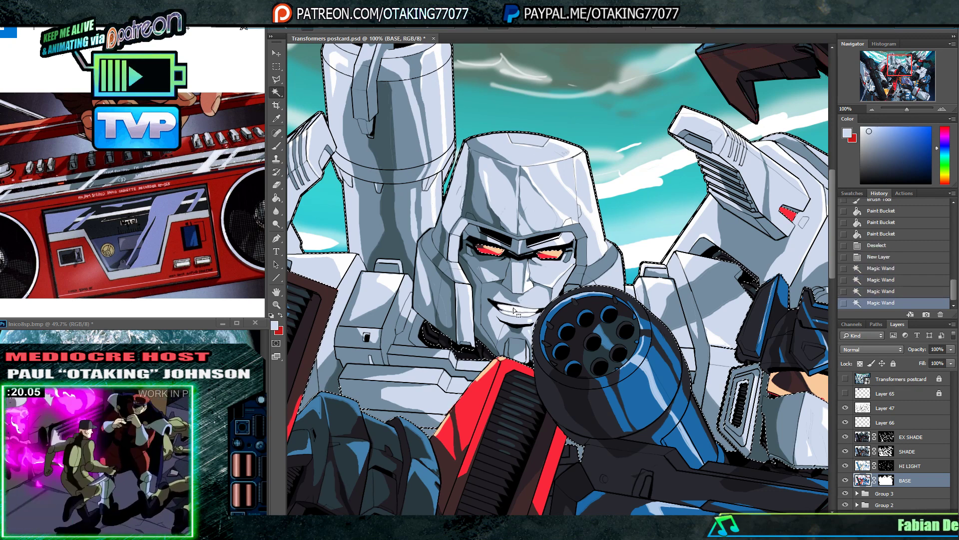
pyautogui.hotkey('ctrl', 'd')
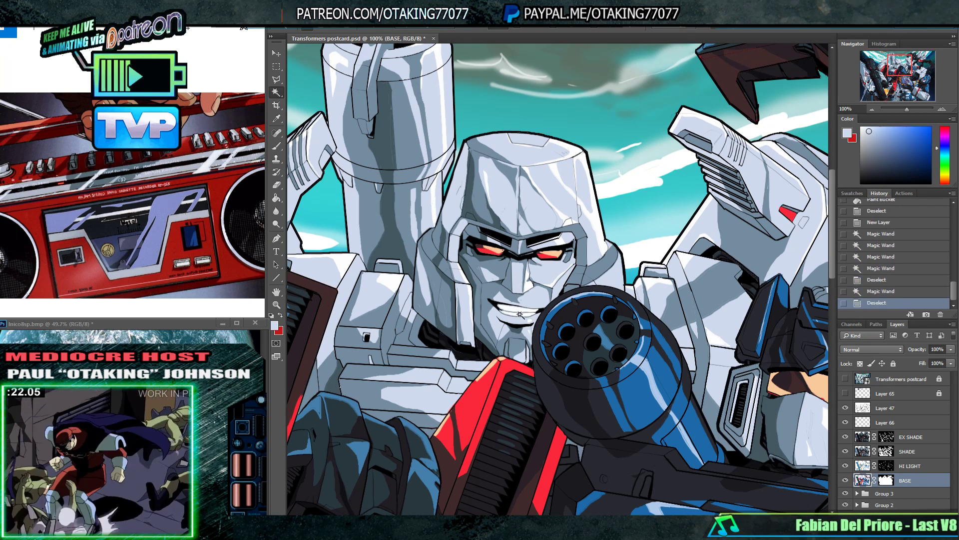
# - On Layer 66, sample the blue-grey shade from Megatron's helmet and choose a small hard brush for detailing his mouth
pyautogui.click(885, 422)
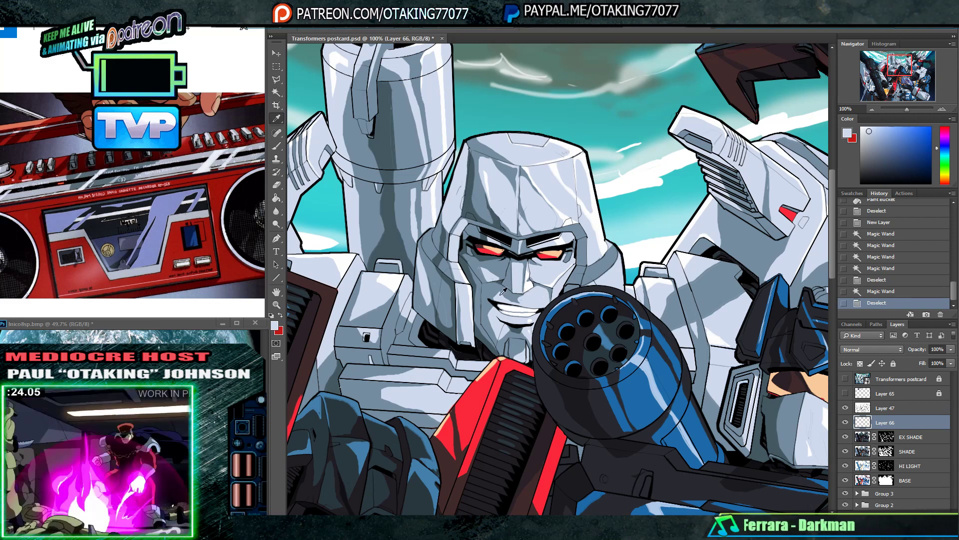
pyautogui.press('i')
pyautogui.click(599, 219)
pyautogui.click(939, 108)
pyautogui.click(939, 109)
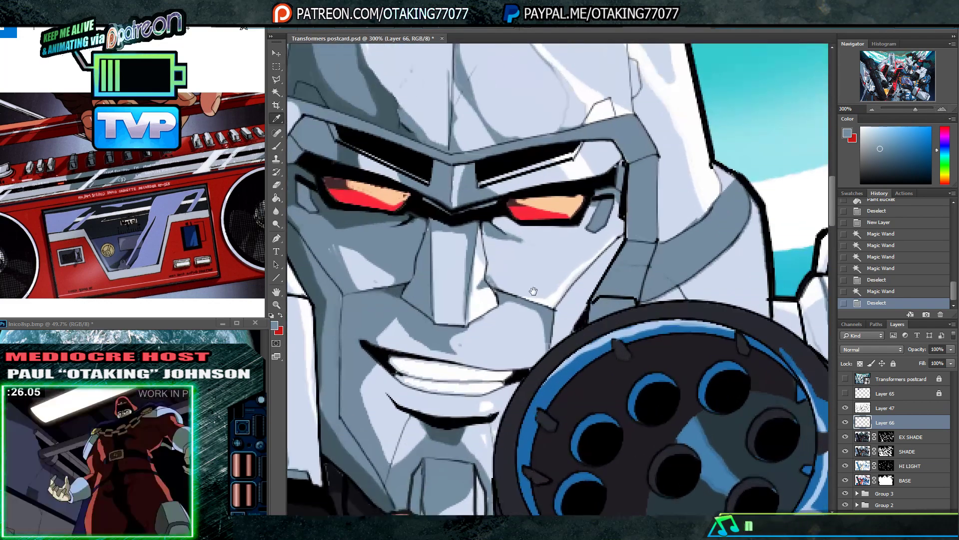
pyautogui.click(872, 108)
pyautogui.scroll(-2, 809, 260)
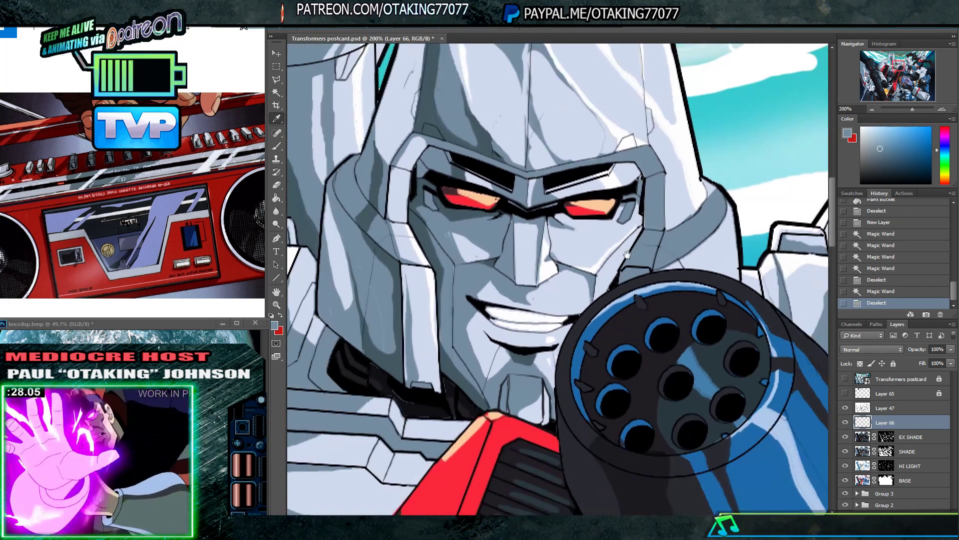
pyautogui.press('b')
pyautogui.rightClick(529, 278)
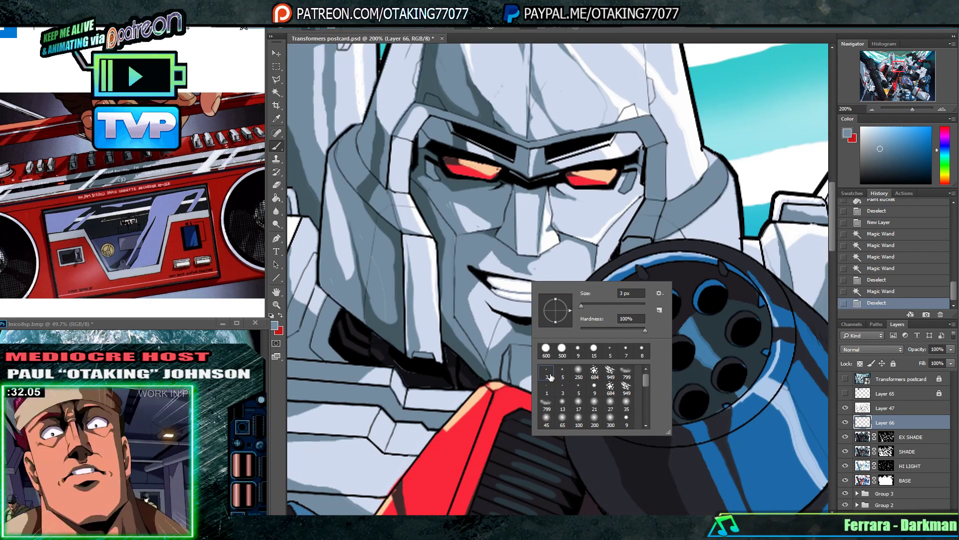
pyautogui.doubleClick(550, 376)
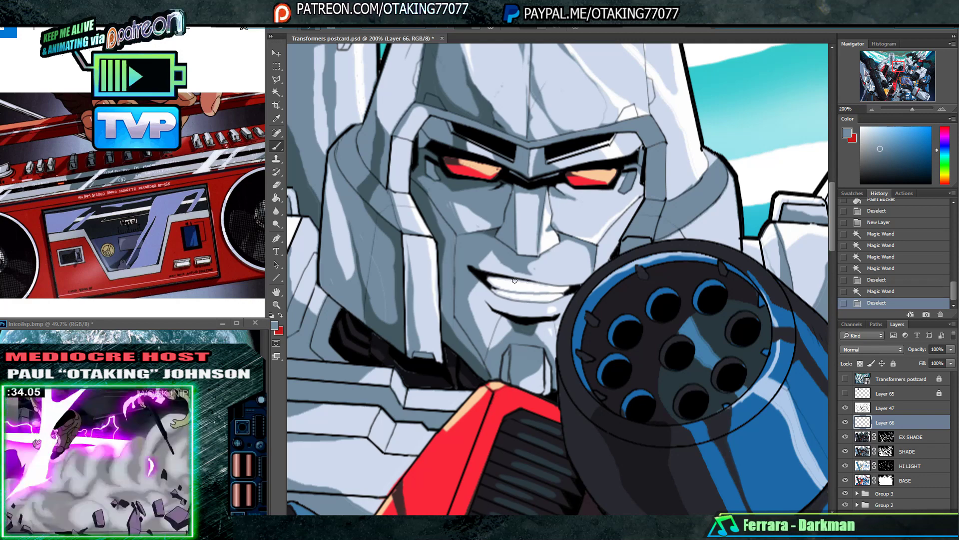
# - Paint a shadow boundary across Megatron's teeth, fill the shaded part with the sampled blue-grey and touch up its edges
pyautogui.moveTo(518, 279); pyautogui.dragTo(520, 293)
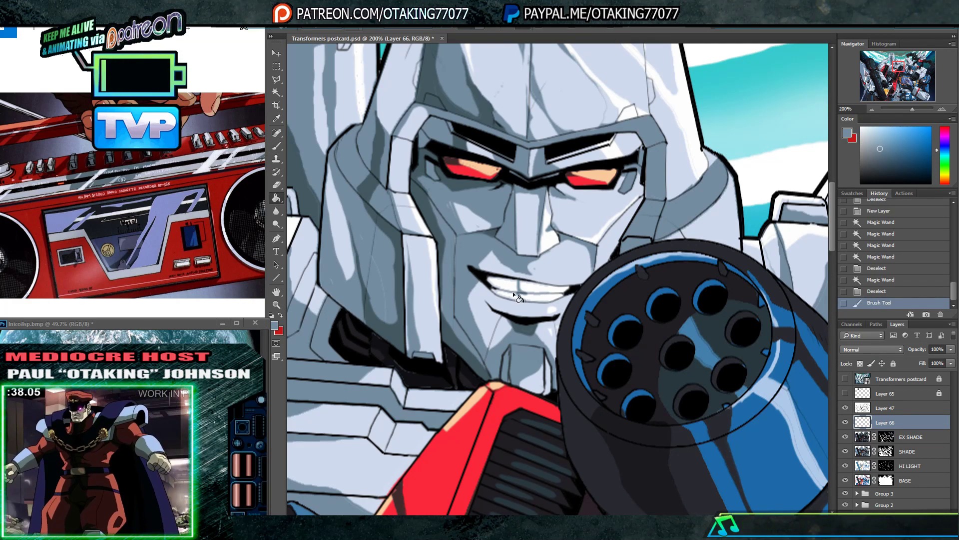
pyautogui.click(513, 291)
pyautogui.click(517, 293)
pyautogui.press('b')
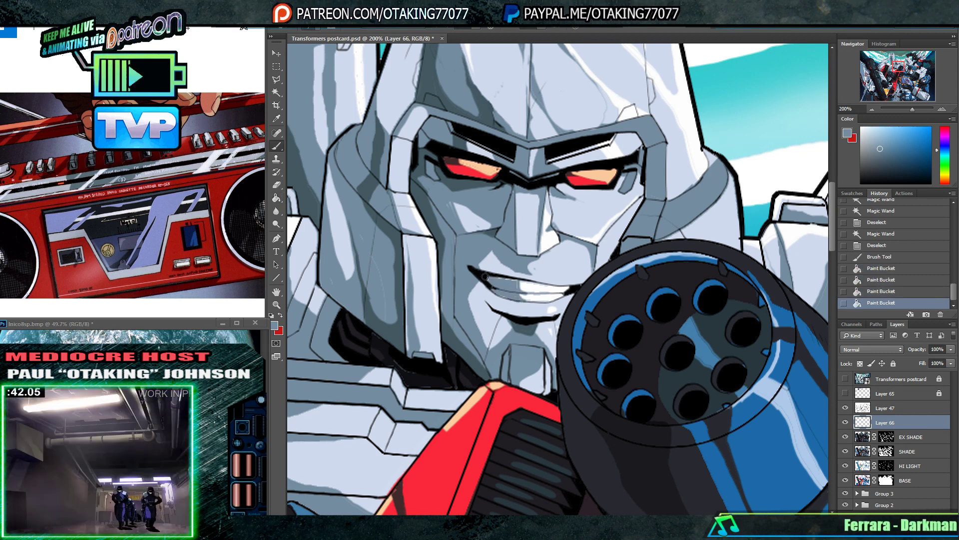
pyautogui.moveTo(504, 288)
pyautogui.mouseDown()
pyautogui.moveTo(519, 292)
pyautogui.moveTo(520, 281)
pyautogui.moveTo(501, 294)
pyautogui.mouseUp()
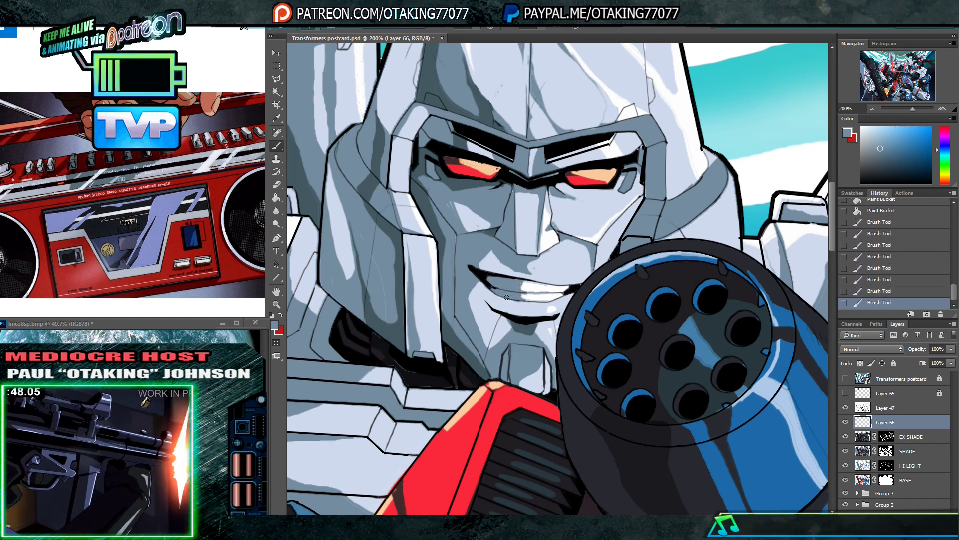
# - Sample white from Megatron's teeth and fill areas of the lower teeth with it
pyautogui.moveTo(565, 258)
pyautogui.mouseDown()
pyautogui.moveTo(575, 275)
pyautogui.moveTo(566, 287)
pyautogui.moveTo(568, 274)
pyautogui.moveTo(544, 268)
pyautogui.moveTo(582, 258)
pyautogui.mouseUp()
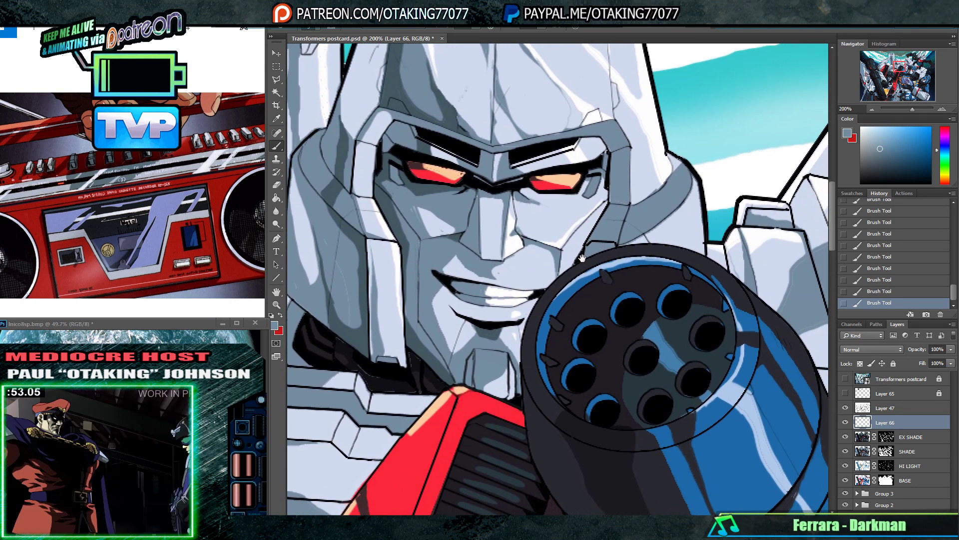
pyautogui.keyDown('alt'); pyautogui.click(498, 295); pyautogui.keyUp('alt')
pyautogui.press('g')
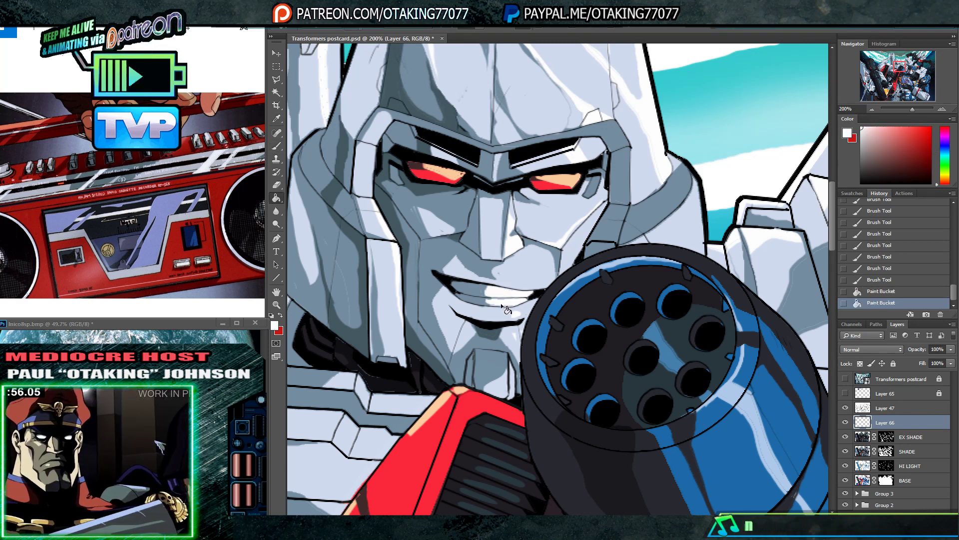
pyautogui.click(502, 303)
pyautogui.click(501, 300)
# - Sample a darker blue-grey, then paint and fill shading around the outer corner of Megatron's right eye
pyautogui.moveTo(521, 216); pyautogui.dragTo(560, 256)
pyautogui.keyDown('alt'); pyautogui.click(456, 252); pyautogui.keyUp('alt')
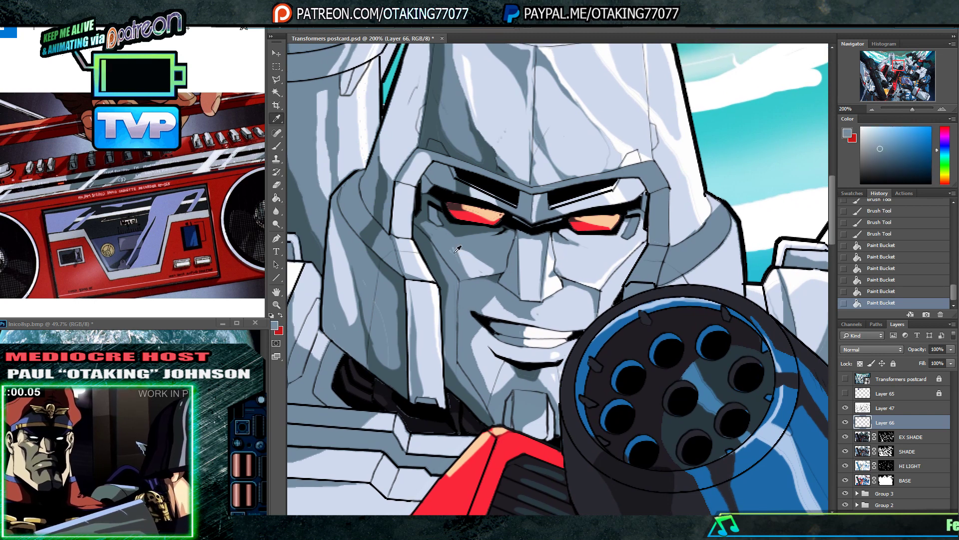
pyautogui.moveTo(538, 263); pyautogui.dragTo(533, 270)
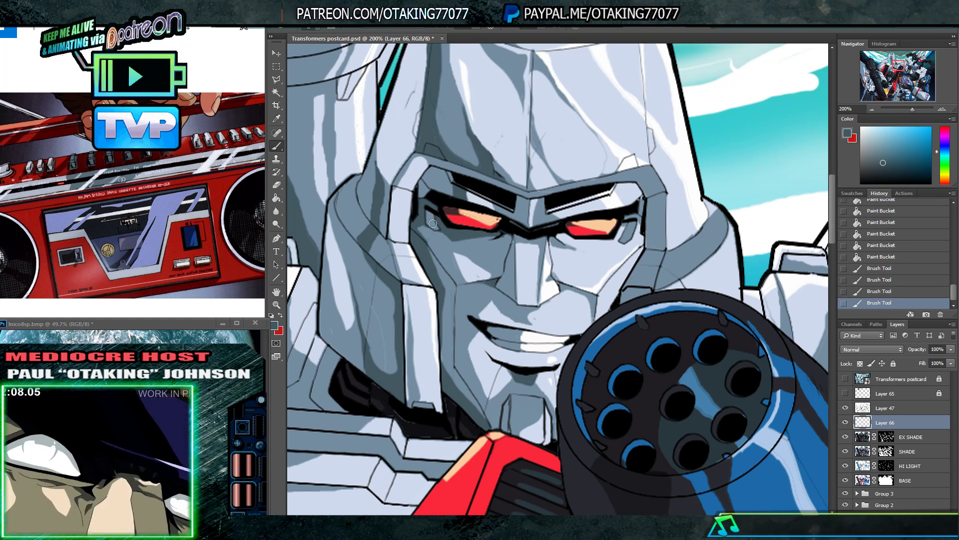
pyautogui.moveTo(428, 216); pyautogui.dragTo(432, 223)
pyautogui.press('g')
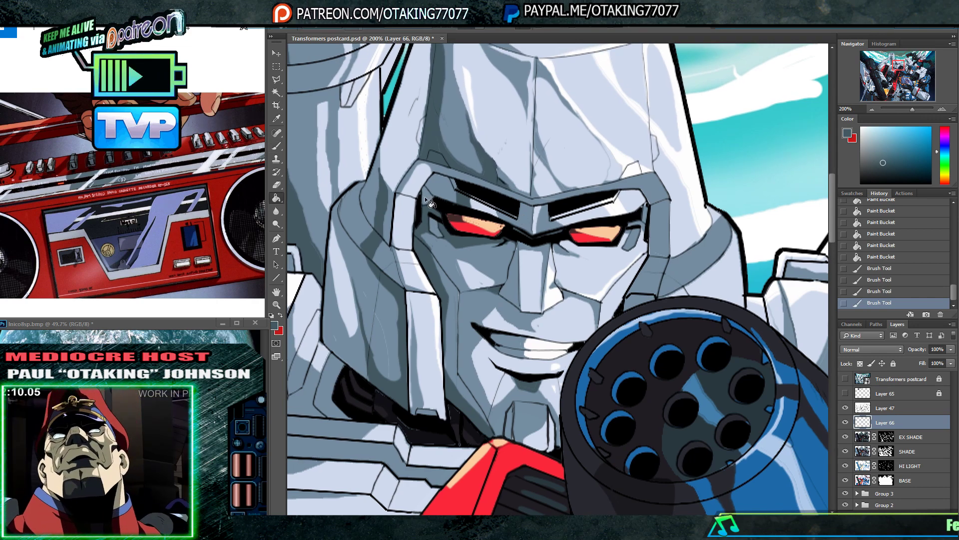
pyautogui.click(431, 203)
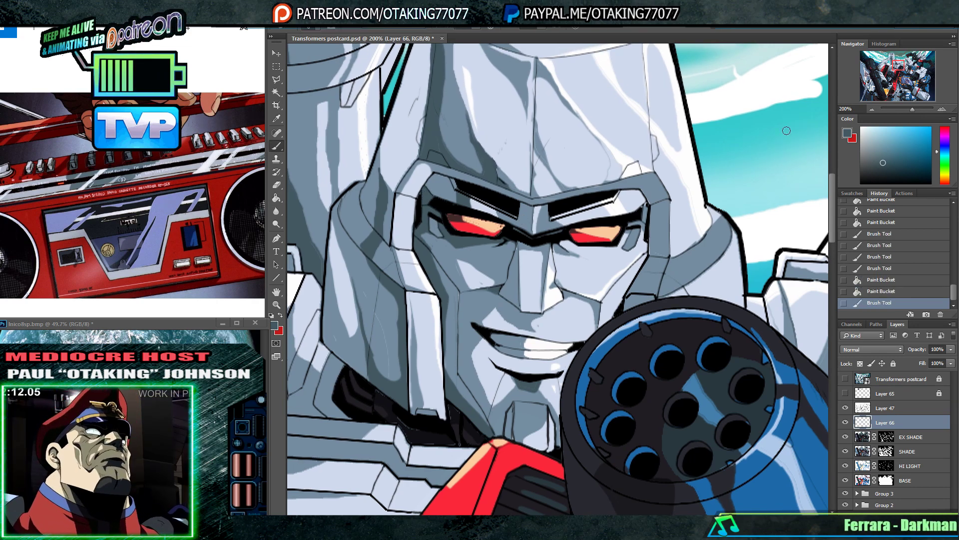
# - Bring the whole postcard into view, then switch to Photos and examine the red-and-blue robot reference picture with Megatron's face behind
pyautogui.click(870, 108)
pyautogui.click(870, 108)
pyautogui.click(870, 107)
pyautogui.click(870, 108)
pyautogui.moveTo(690, 237)
pyautogui.mouseDown()
pyautogui.moveTo(693, 230)
pyautogui.moveTo(674, 269)
pyautogui.moveTo(681, 252)
pyautogui.mouseUp()
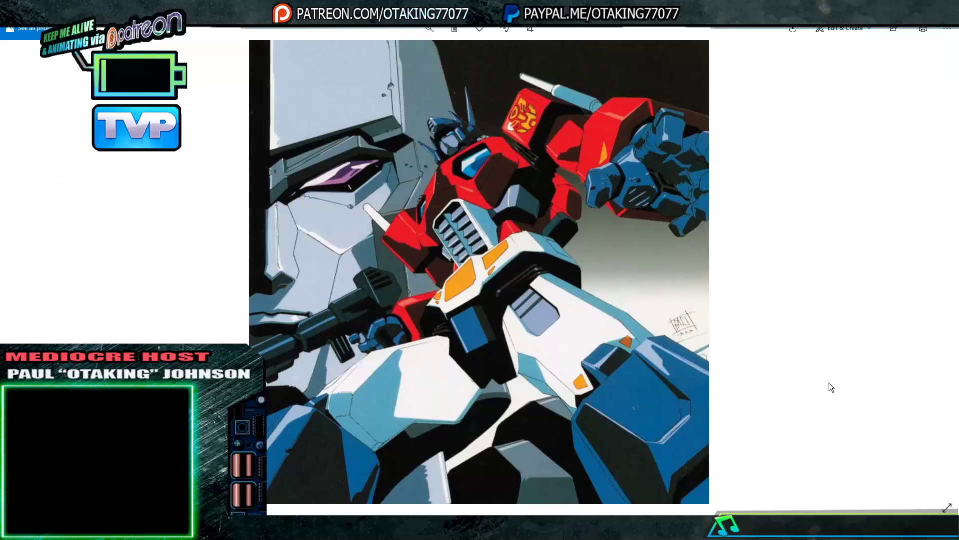
pyautogui.scroll(3, 829, 382)
pyautogui.scroll(-3, 732, 307)
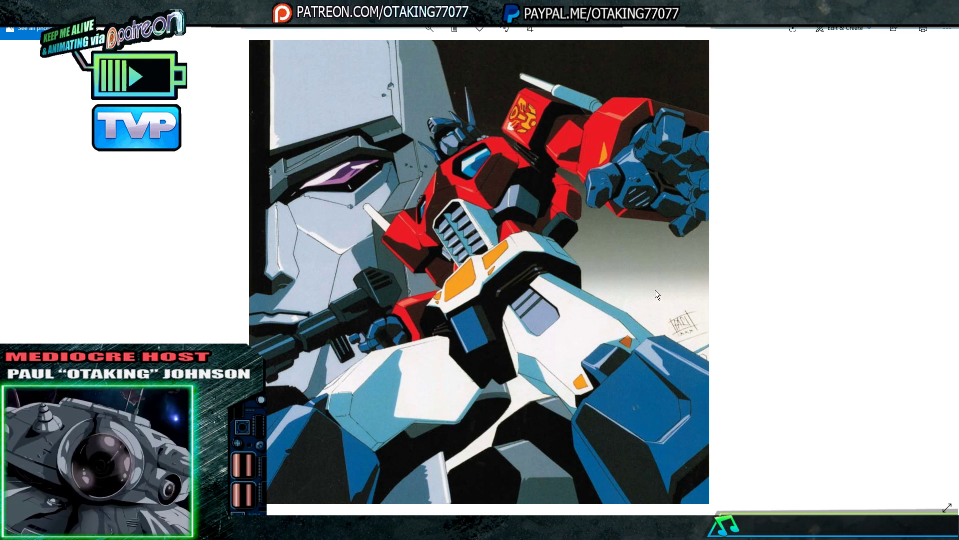
# - Minimise the downloads folder window, rearrange the newly opened Photos viewer and close it
pyautogui.click(922, 29)
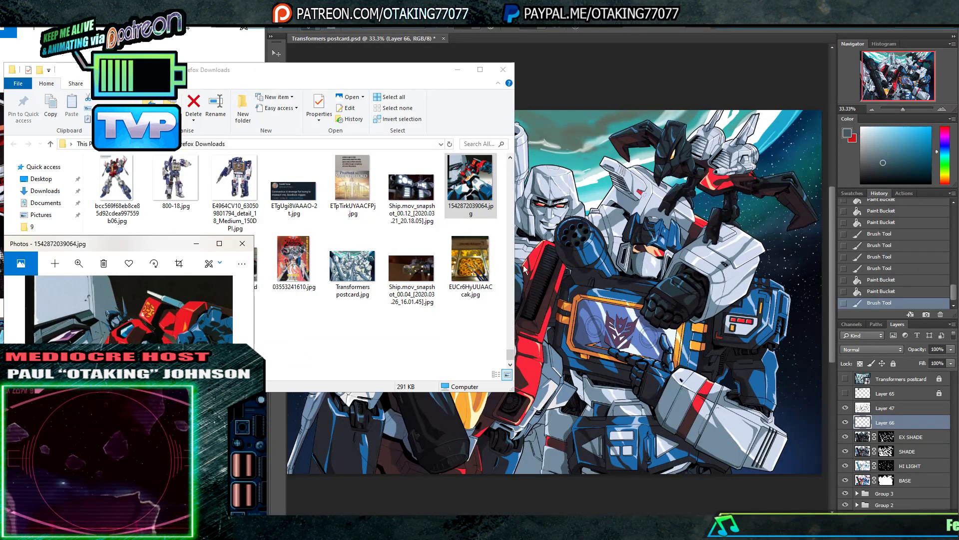
pyautogui.click(457, 69)
pyautogui.moveTo(157, 244); pyautogui.dragTo(148, 1)
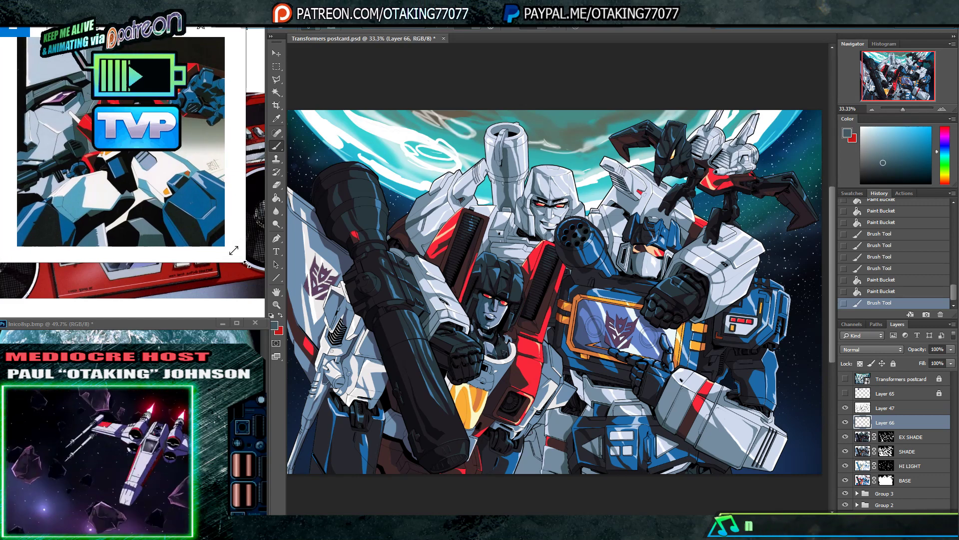
pyautogui.moveTo(247, 264); pyautogui.dragTo(273, 359)
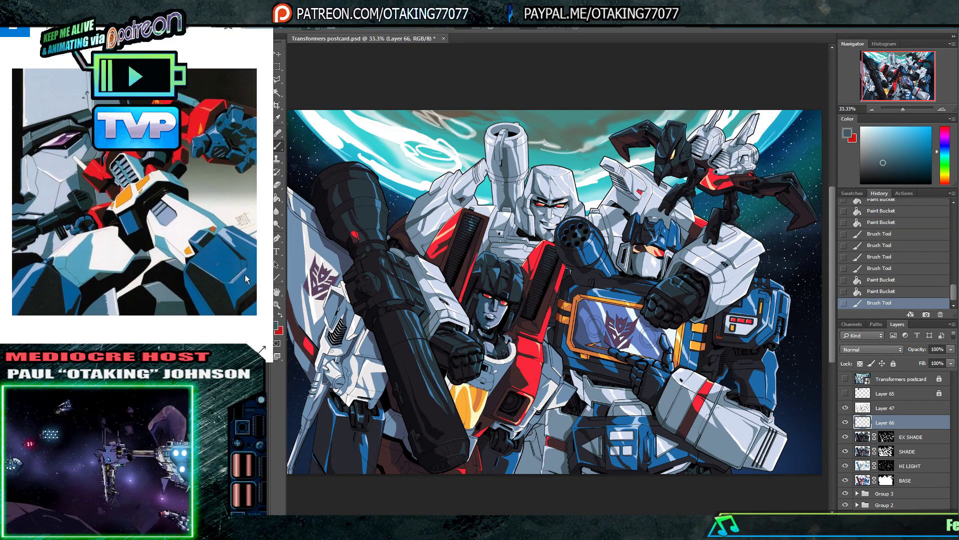
pyautogui.click(248, 189)
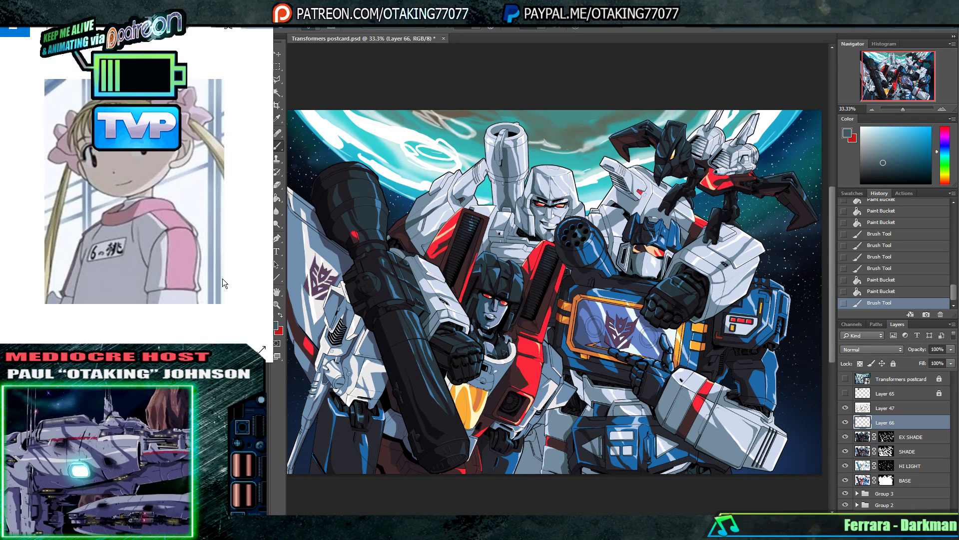
pyautogui.moveTo(167, 3); pyautogui.dragTo(556, 56)
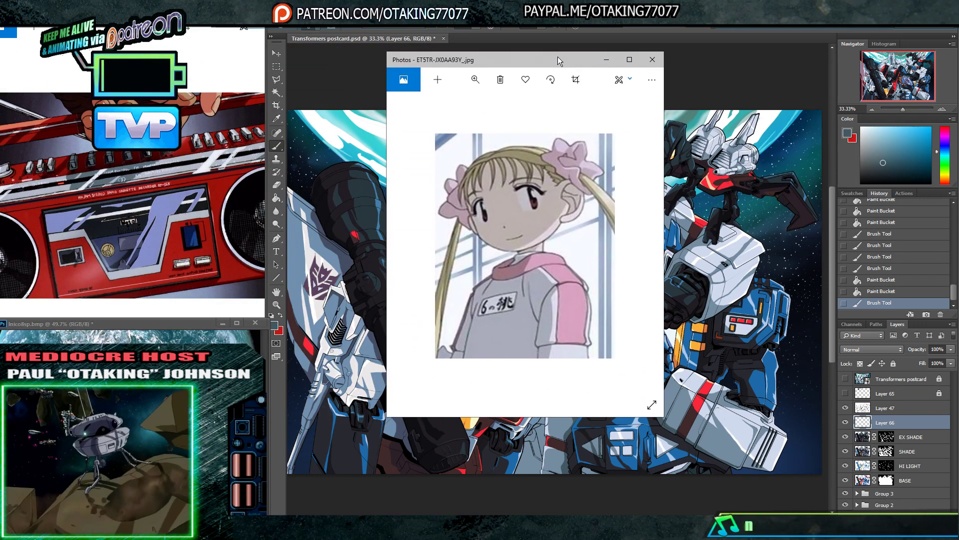
pyautogui.click(650, 59)
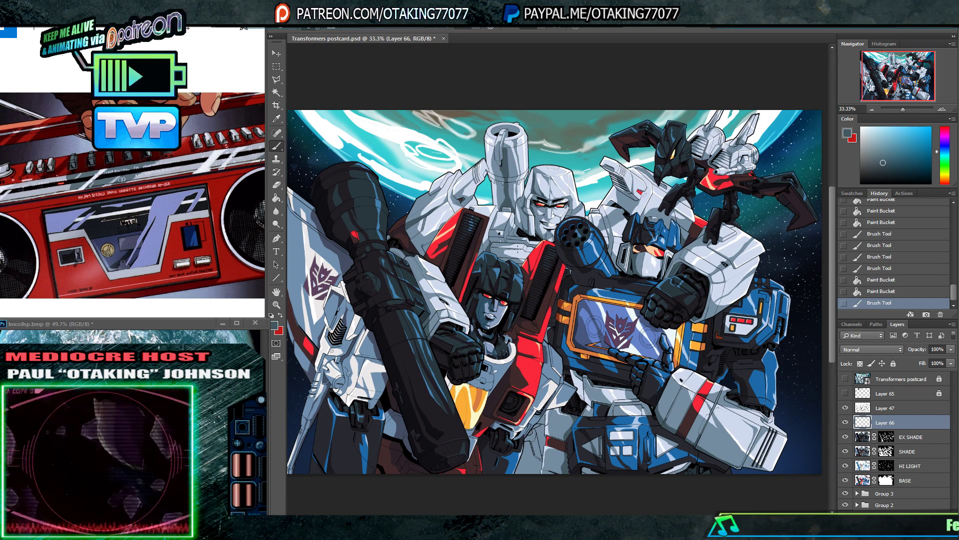
# - Compare the finished colouring with the Transformers postcard layer by showing that layer and hiding it again
pyautogui.moveTo(622, 304); pyautogui.dragTo(656, 291)
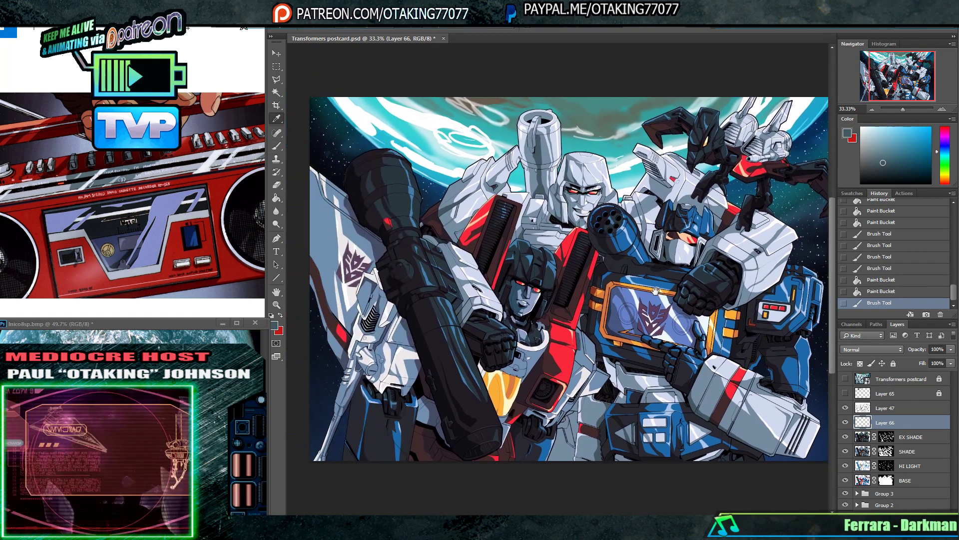
pyautogui.moveTo(698, 324); pyautogui.dragTo(657, 341)
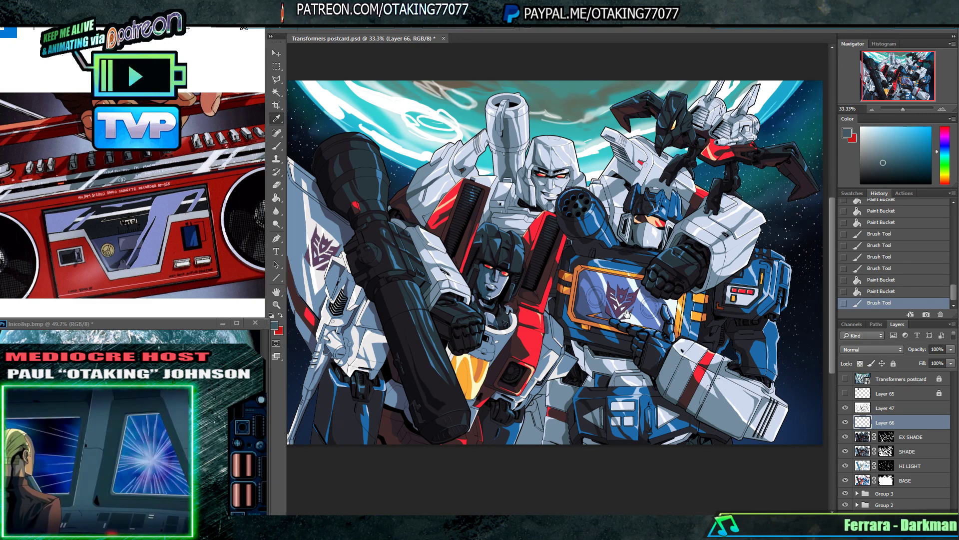
pyautogui.moveTo(647, 334); pyautogui.dragTo(734, 320)
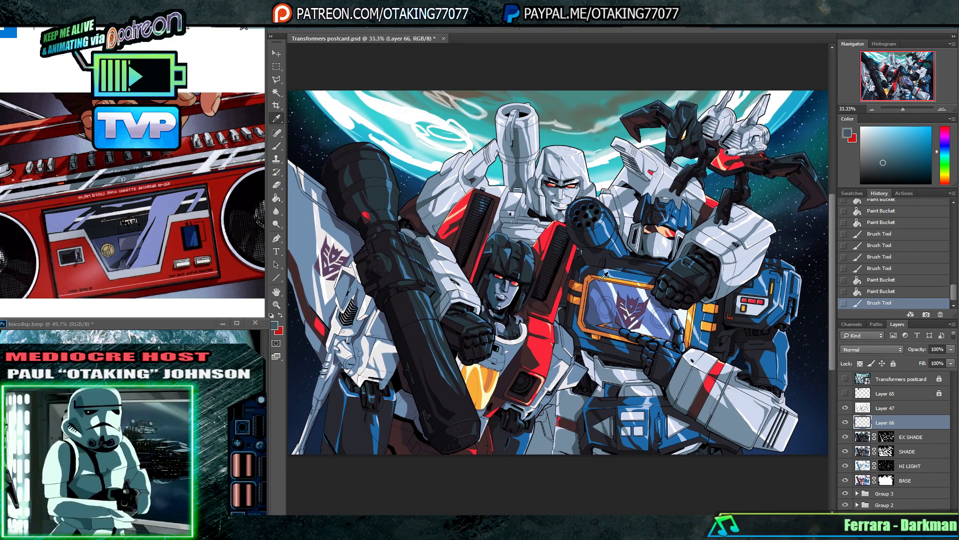
pyautogui.press('b')
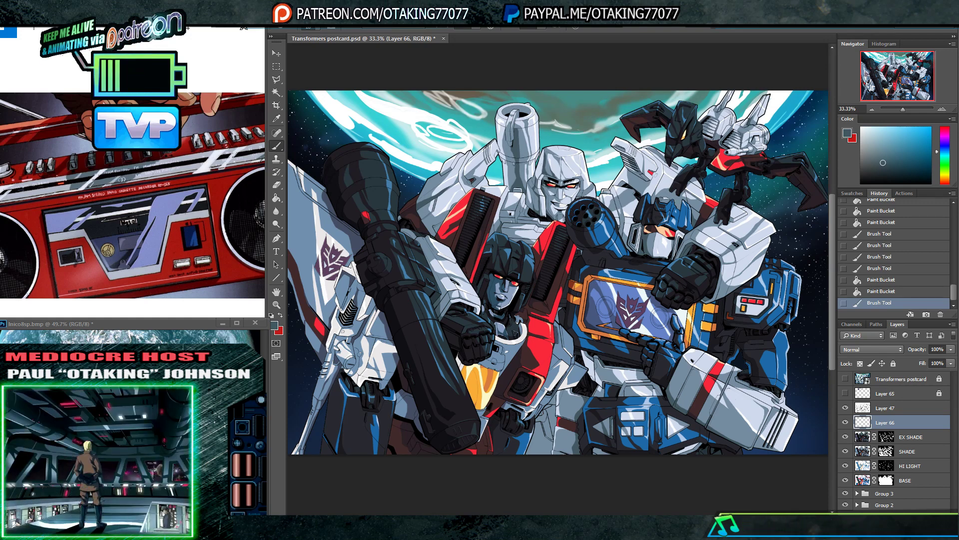
pyautogui.click(845, 381)
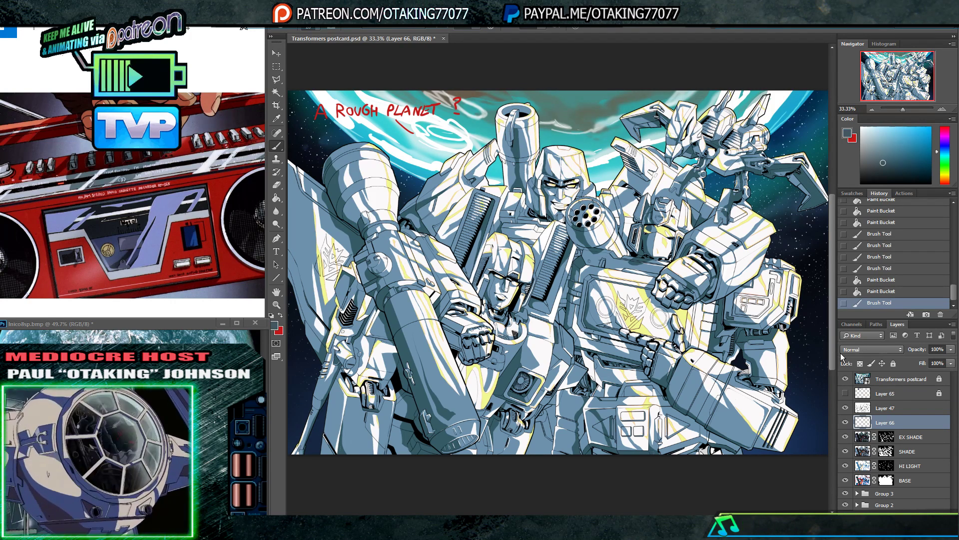
pyautogui.click(844, 378)
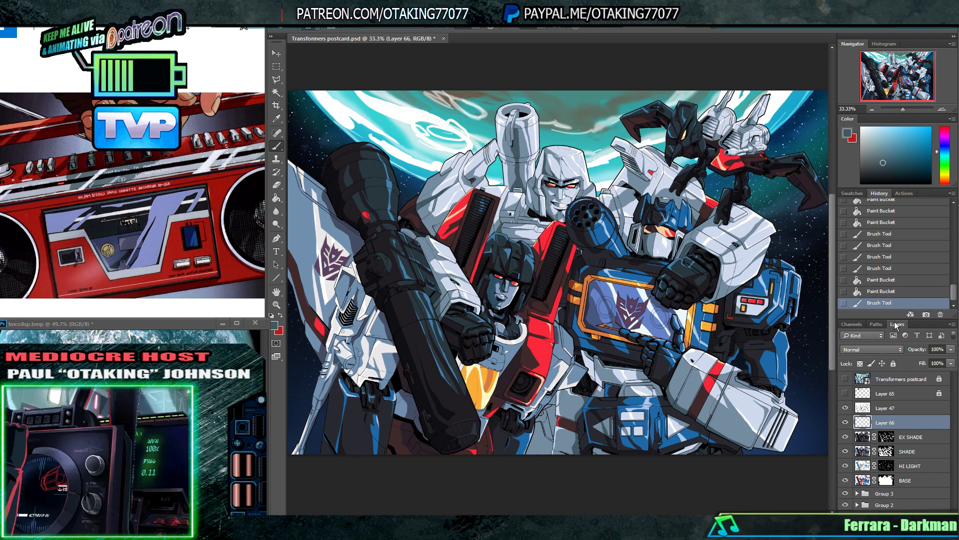
# - Enlarge the layer list, expand Group 2 and pick among its background layers, from Layer 49 to Layer 48
pyautogui.moveTo(896, 325); pyautogui.dragTo(894, 306)
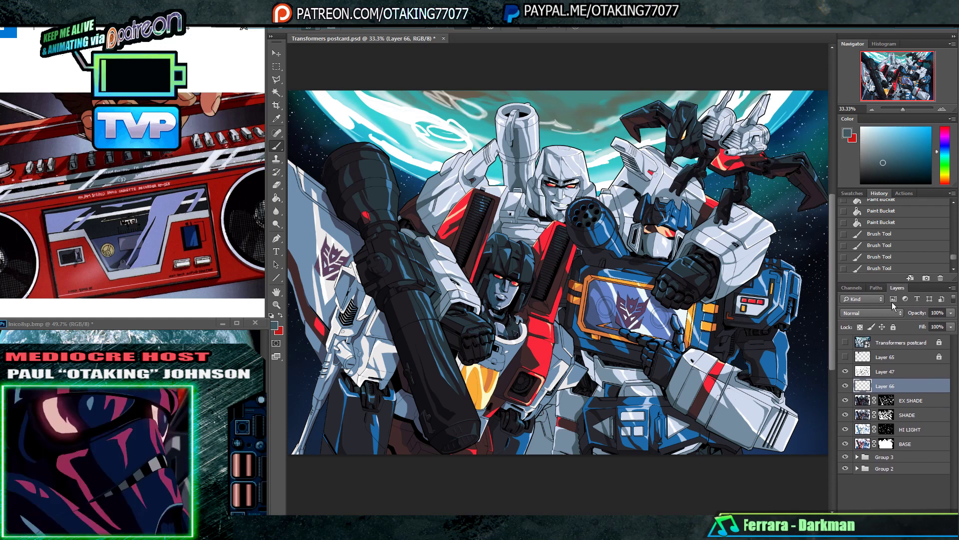
pyautogui.click(853, 467)
pyautogui.click(853, 467)
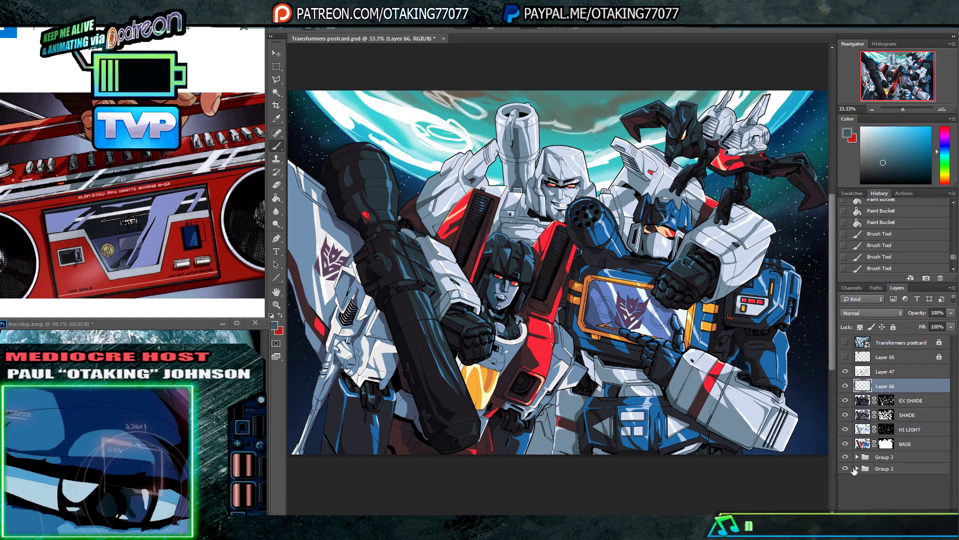
pyautogui.click(857, 468)
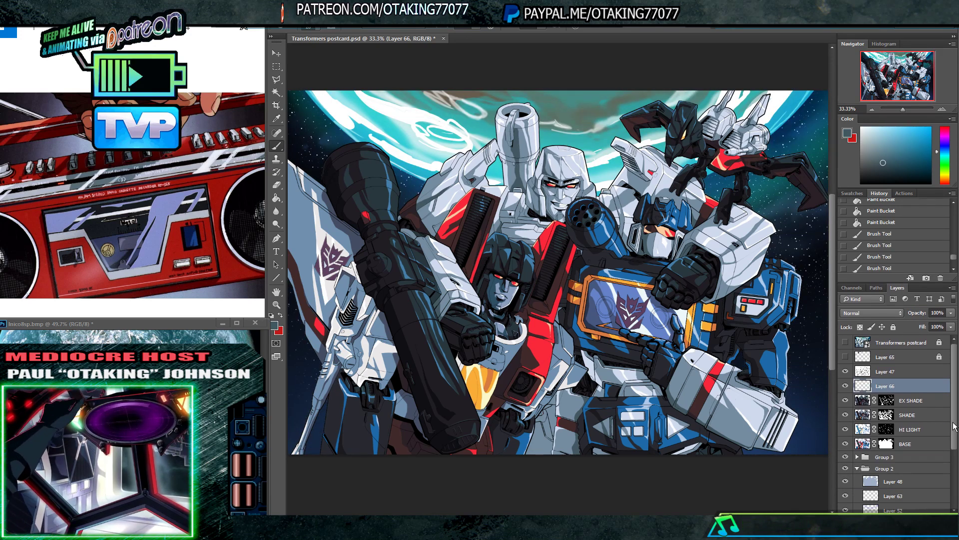
pyautogui.scroll(-5, 954, 424)
pyautogui.click(859, 476)
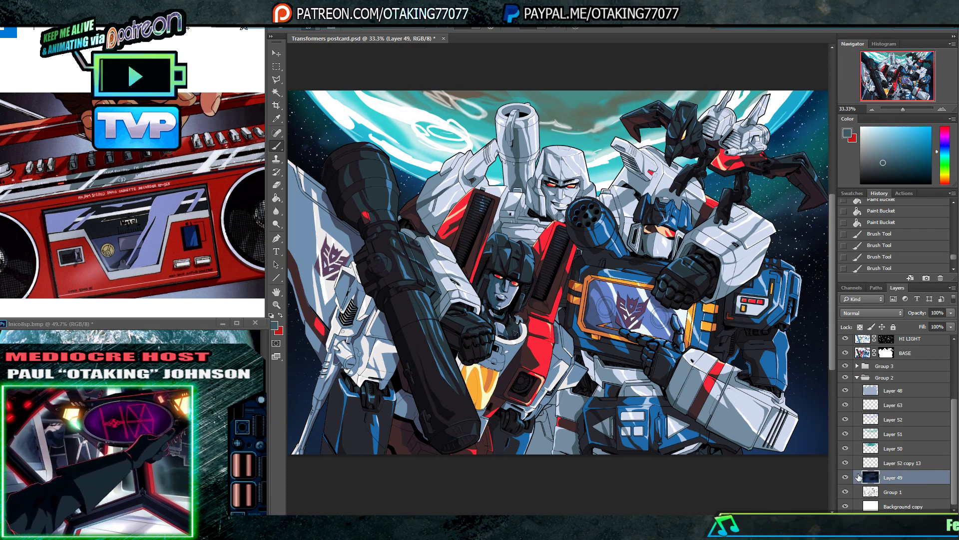
pyautogui.click(908, 393)
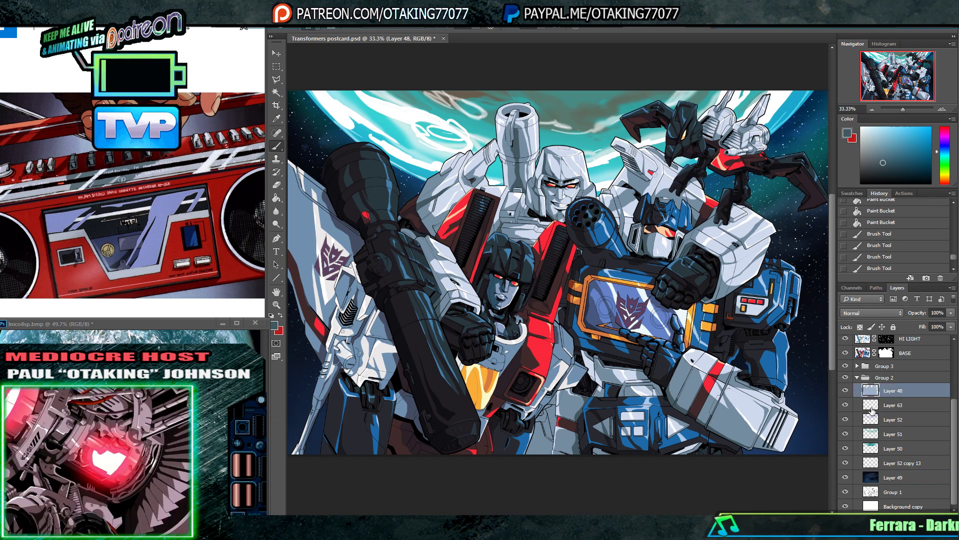
# - Merge the background layers in Group 2 from Layer 63 down to Layer 49, then toggle the merged layer's visibility to check it
pyautogui.click(899, 406)
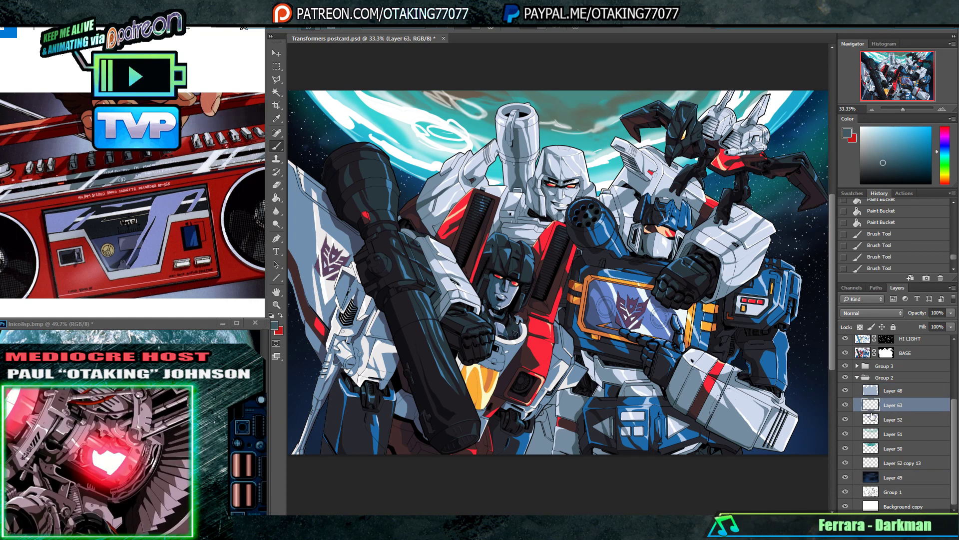
pyautogui.keyDown('shift'); pyautogui.click(908, 476); pyautogui.keyUp('shift')
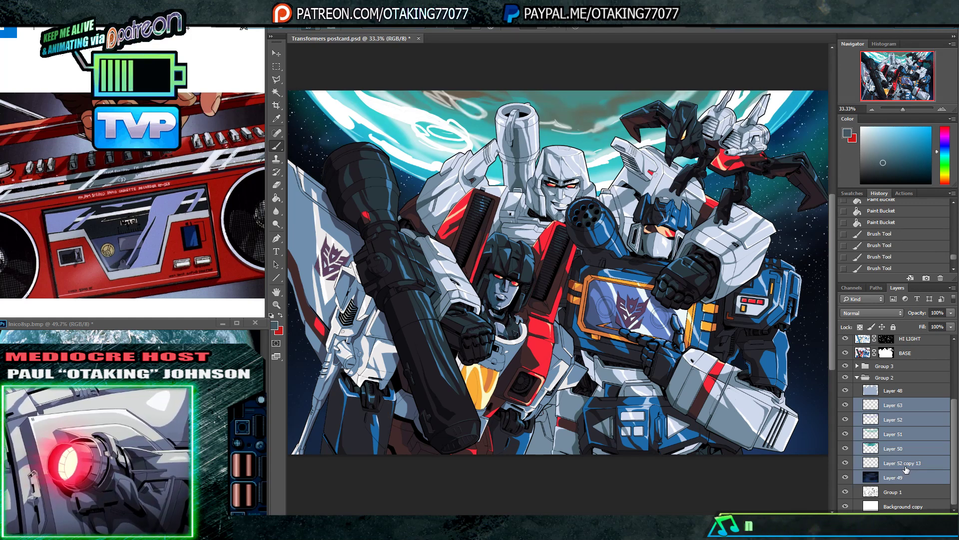
pyautogui.hotkey('ctrl', 'e')
pyautogui.click(845, 478)
pyautogui.click(846, 479)
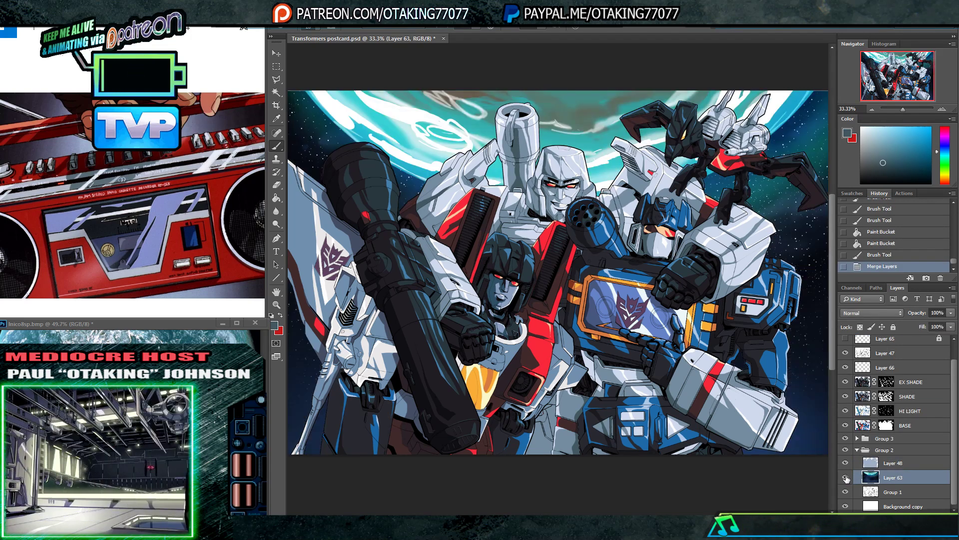
# - Try shifting the hue of the merged background layer to +11 with Hue/Saturation
pyautogui.click(334, 17)
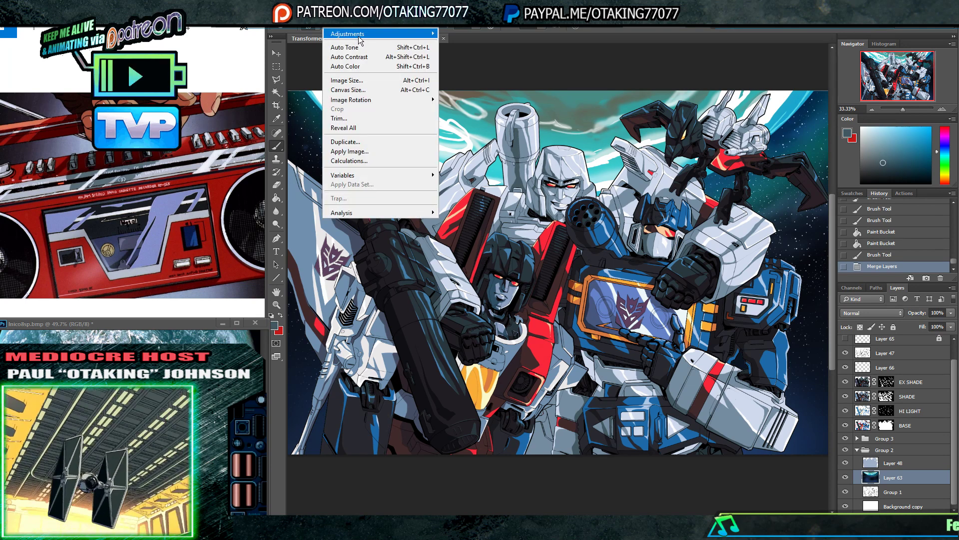
pyautogui.moveTo(350, 34)
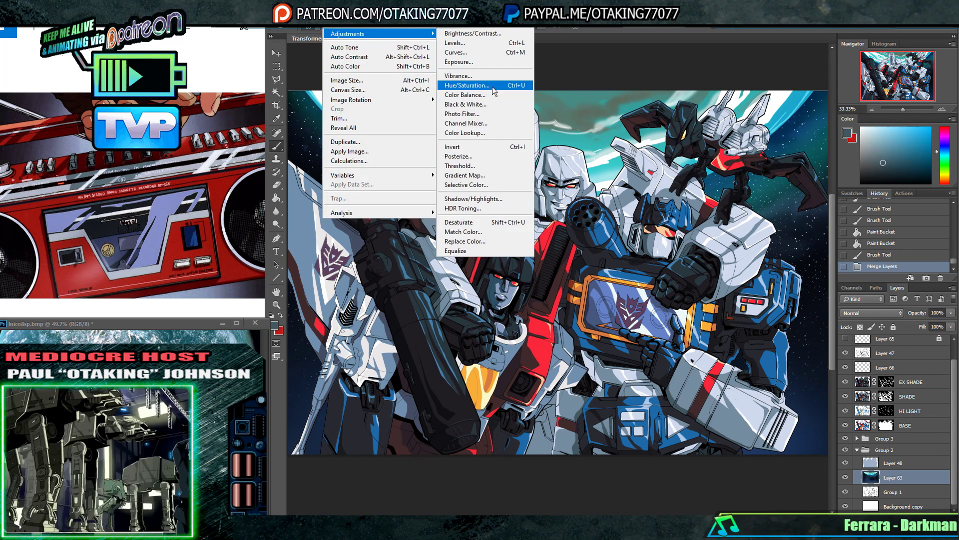
pyautogui.click(492, 85)
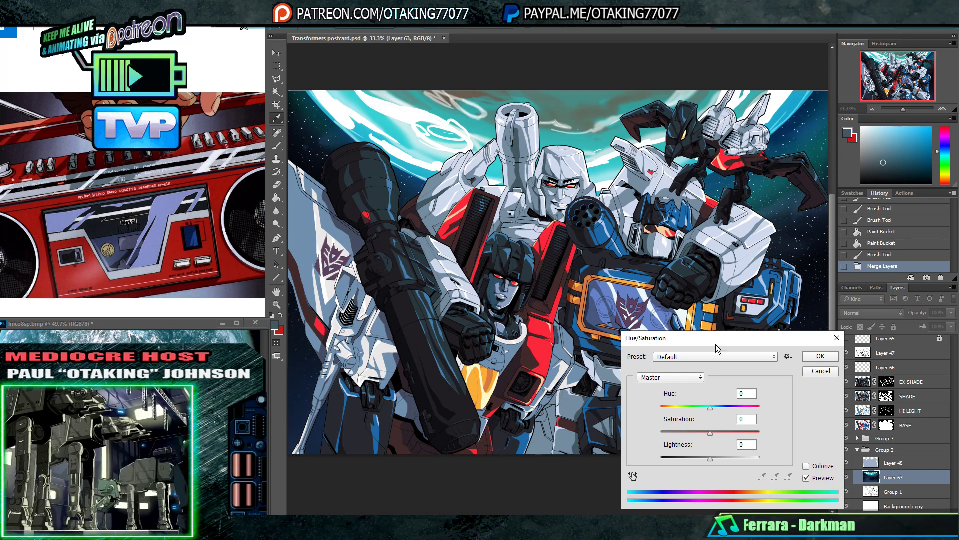
pyautogui.moveTo(751, 344); pyautogui.dragTo(288, 194)
pyautogui.moveTo(246, 253); pyautogui.dragTo(250, 259)
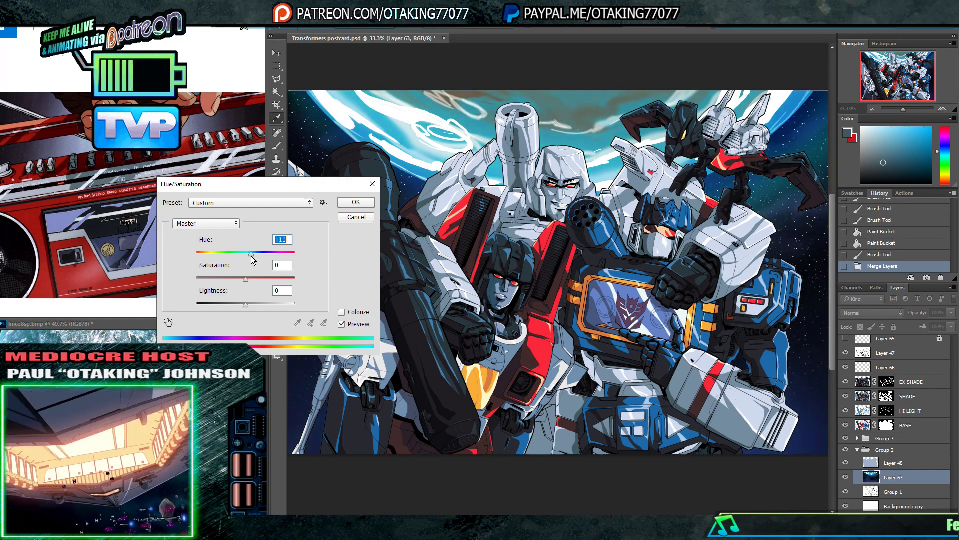
pyautogui.moveTo(297, 186); pyautogui.dragTo(191, 168)
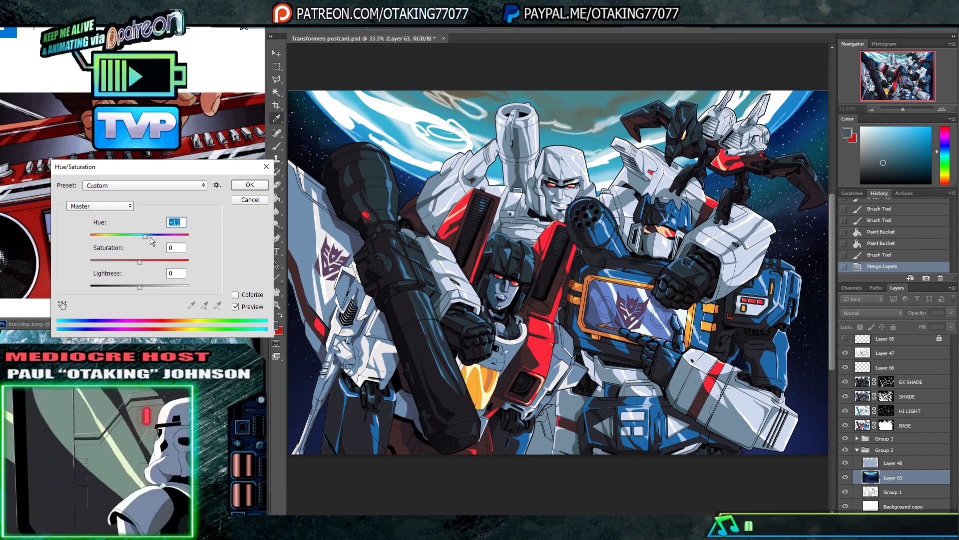
pyautogui.moveTo(149, 240)
pyautogui.mouseDown()
pyautogui.moveTo(132, 240)
pyautogui.moveTo(147, 243)
pyautogui.mouseUp()
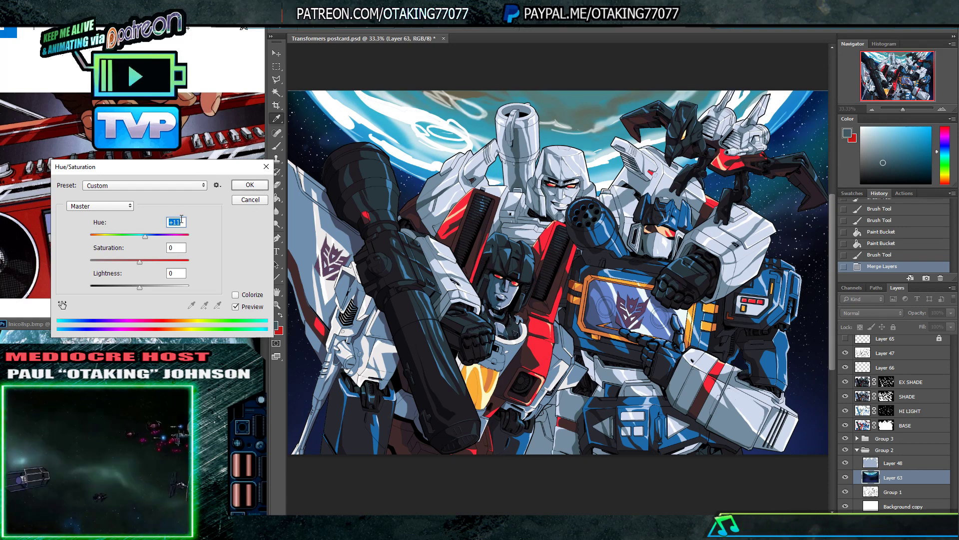
pyautogui.click(250, 185)
# - Apply Color Balance to the merged background layer with midtone levels of +49, +19 and -33
pyautogui.click(360, 26)
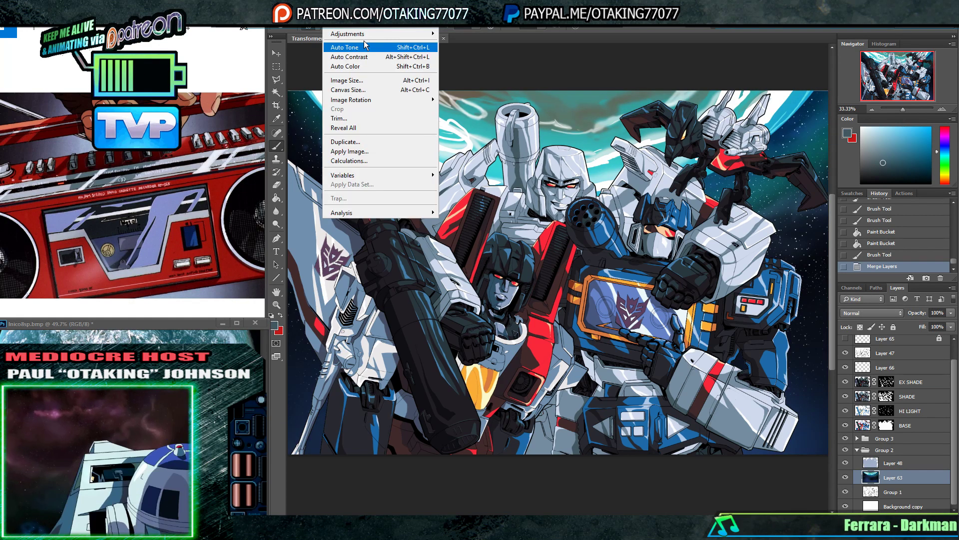
pyautogui.moveTo(420, 34)
pyautogui.click(480, 98)
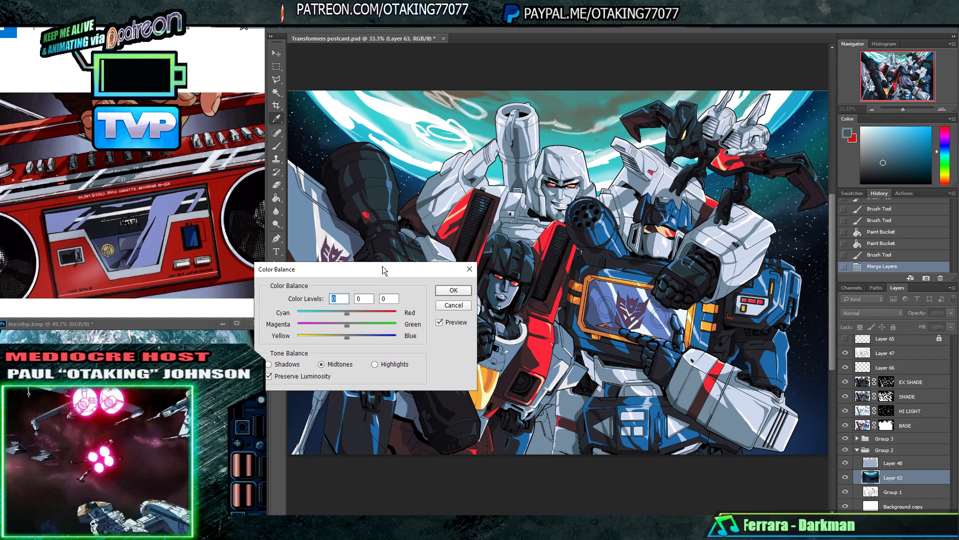
pyautogui.moveTo(381, 270); pyautogui.dragTo(172, 269)
pyautogui.moveTo(147, 308); pyautogui.dragTo(166, 317)
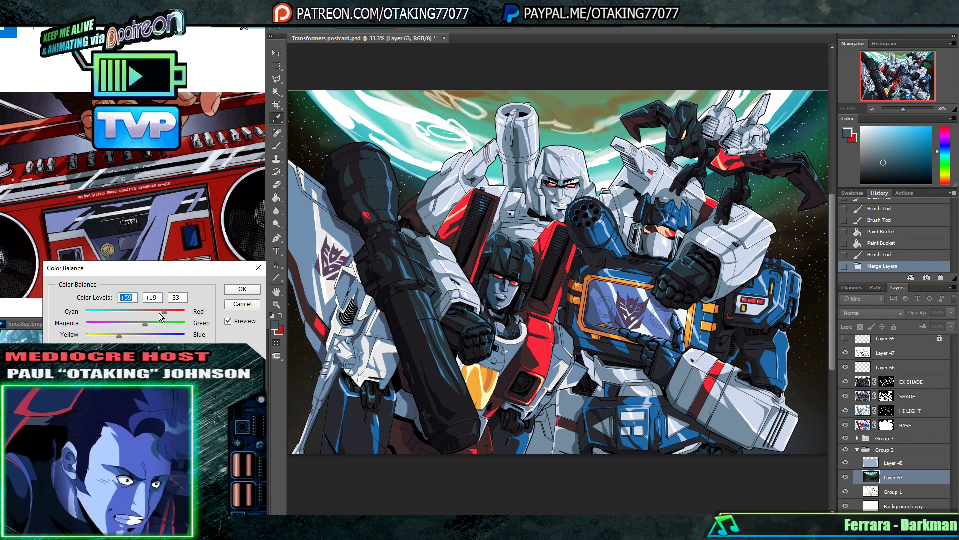
pyautogui.moveTo(161, 313); pyautogui.dragTo(160, 314)
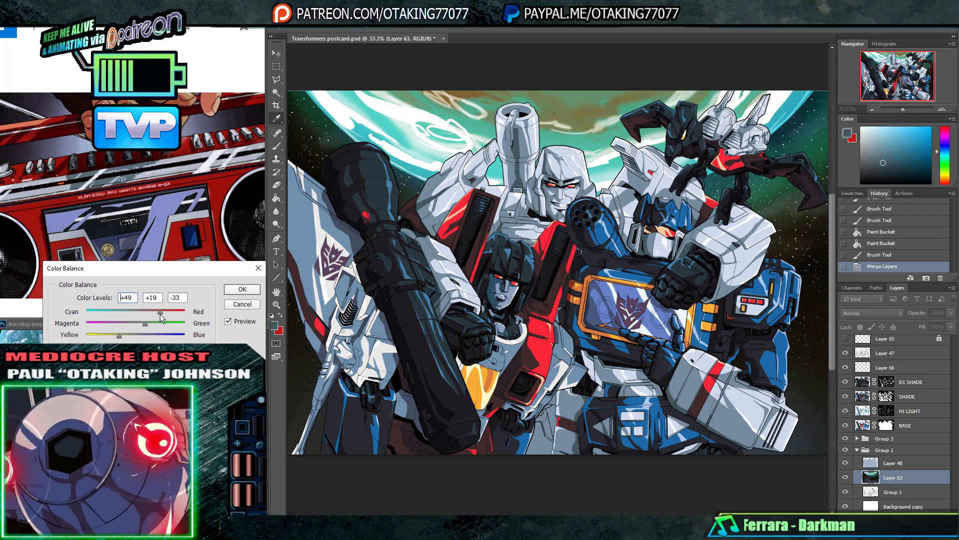
pyautogui.click(242, 289)
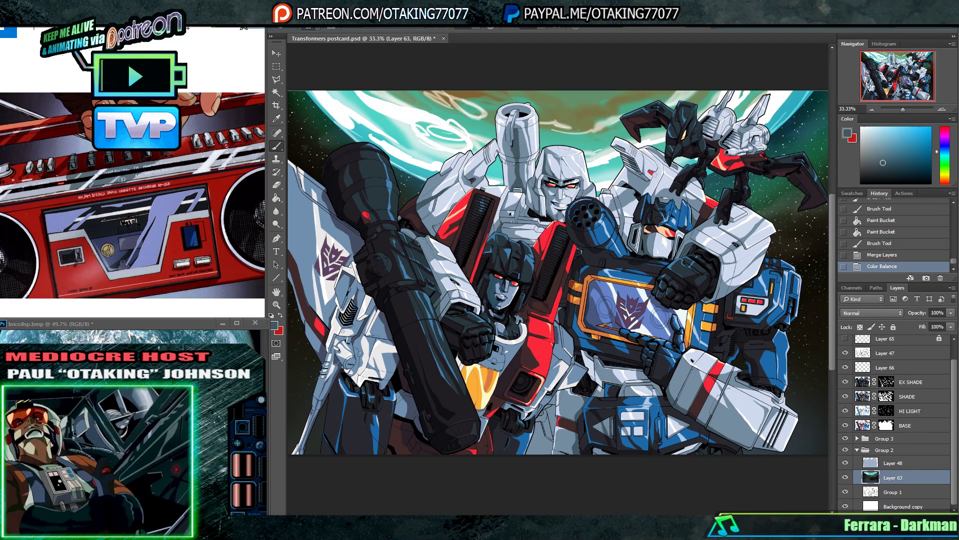
# - Raise the merged background layer's saturation to +10 with Hue/Saturation
pyautogui.click(333, 21)
pyautogui.moveTo(359, 34)
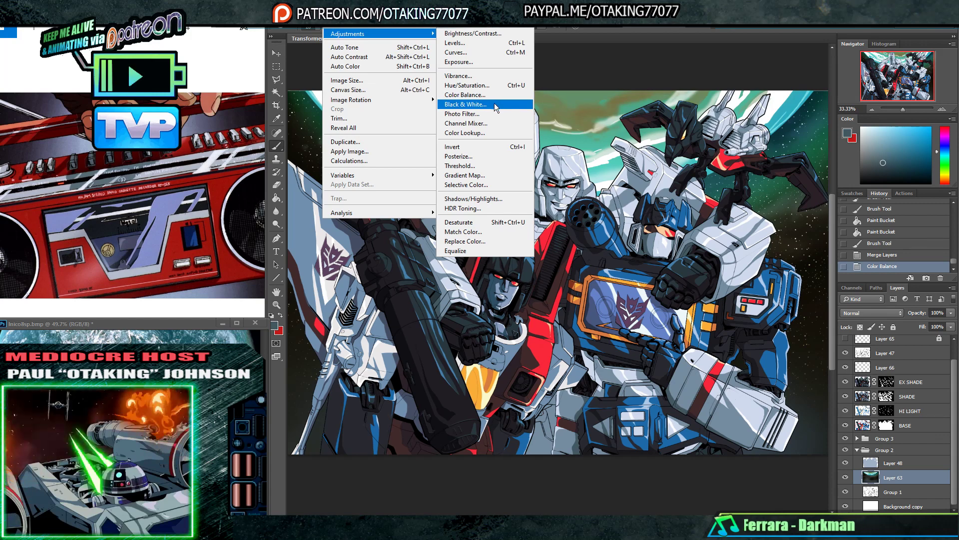
pyautogui.click(467, 86)
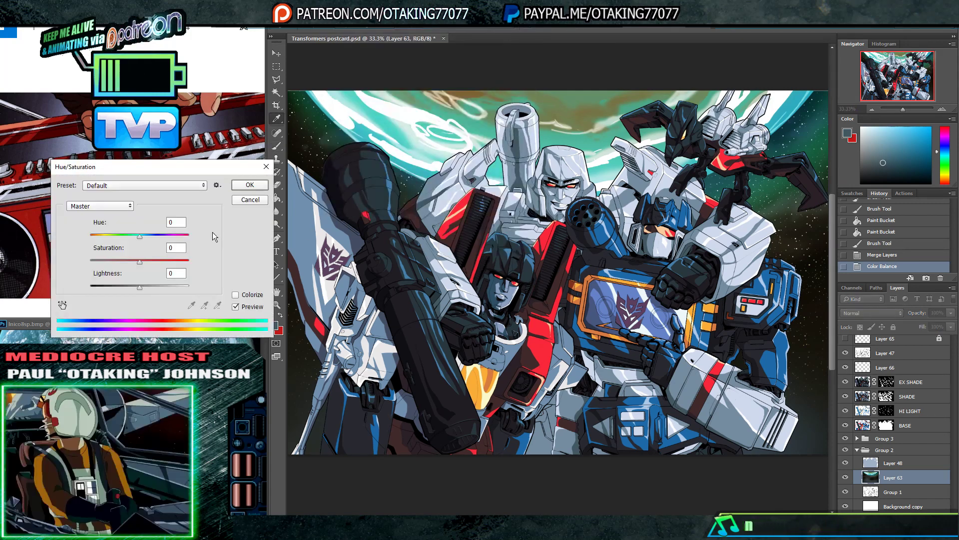
pyautogui.moveTo(156, 263); pyautogui.dragTo(146, 264)
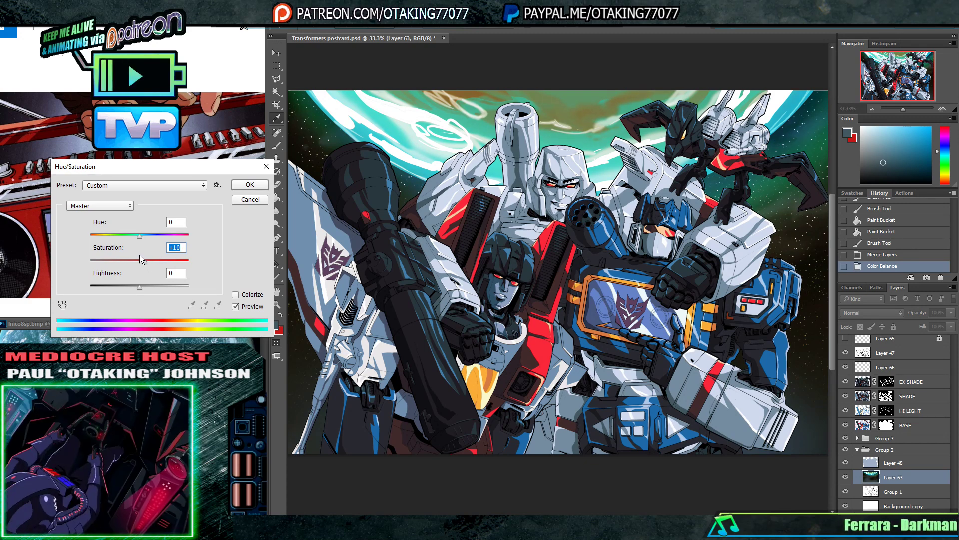
pyautogui.click(250, 185)
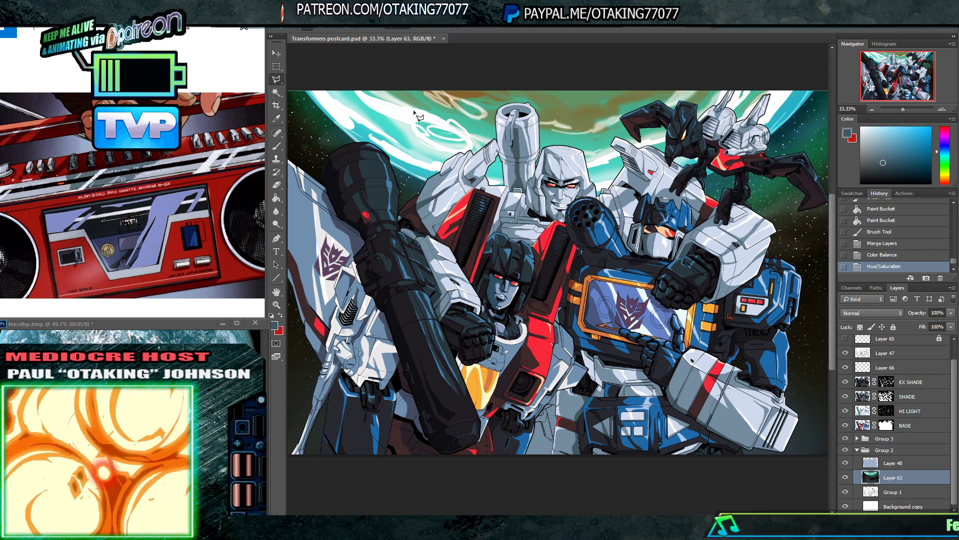
# - Select the inner brown-green area of the planet along the postcard's upper edge with the Polygonal Lasso
pyautogui.click(385, 85)
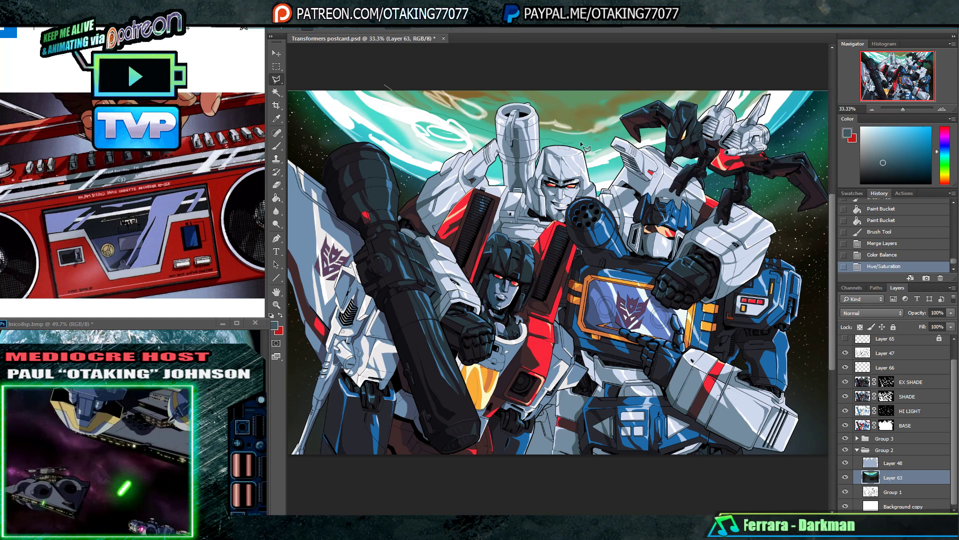
pyautogui.click(710, 107)
pyautogui.click(718, 93)
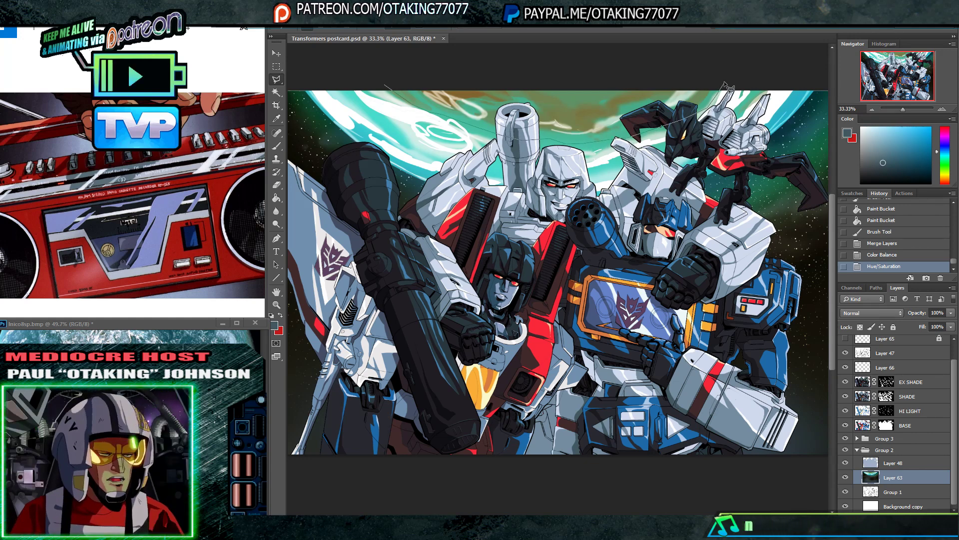
pyautogui.click(722, 71)
pyautogui.click(384, 57)
pyautogui.doubleClick(377, 64)
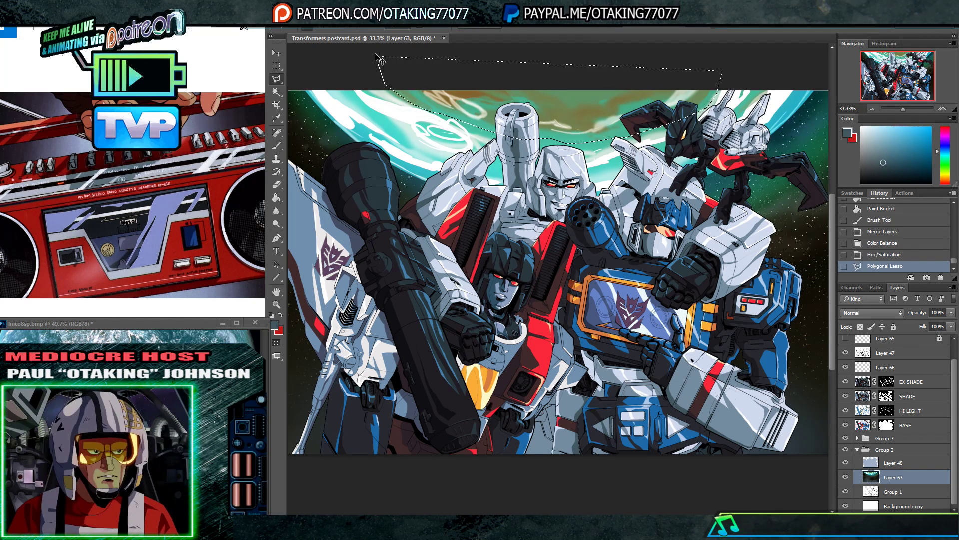
# - Recolour the selected planet area with Hue/Saturation at hue -73, saturation -29 and lightness +11, then clear the selection
pyautogui.click(330, 23)
pyautogui.moveTo(350, 40)
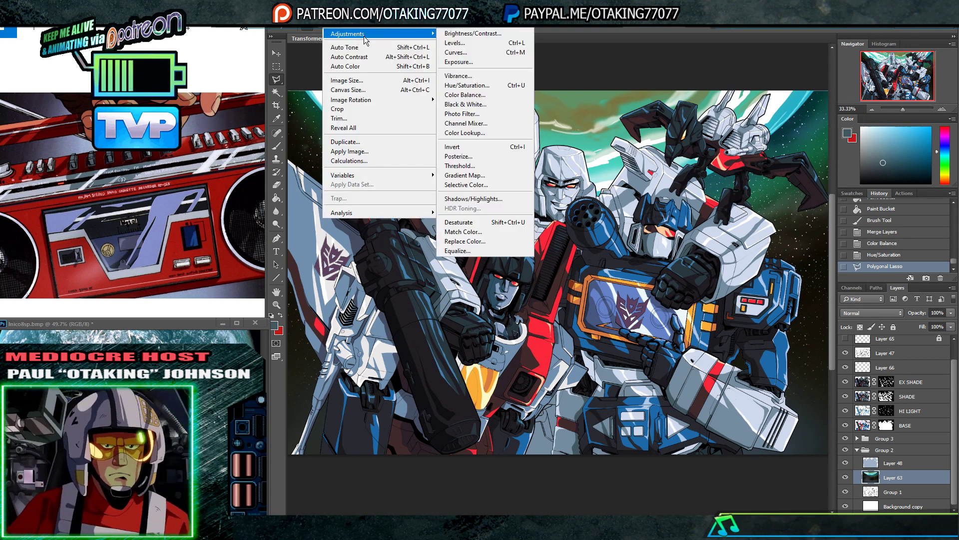
pyautogui.click(489, 89)
pyautogui.moveTo(142, 237); pyautogui.dragTo(149, 287)
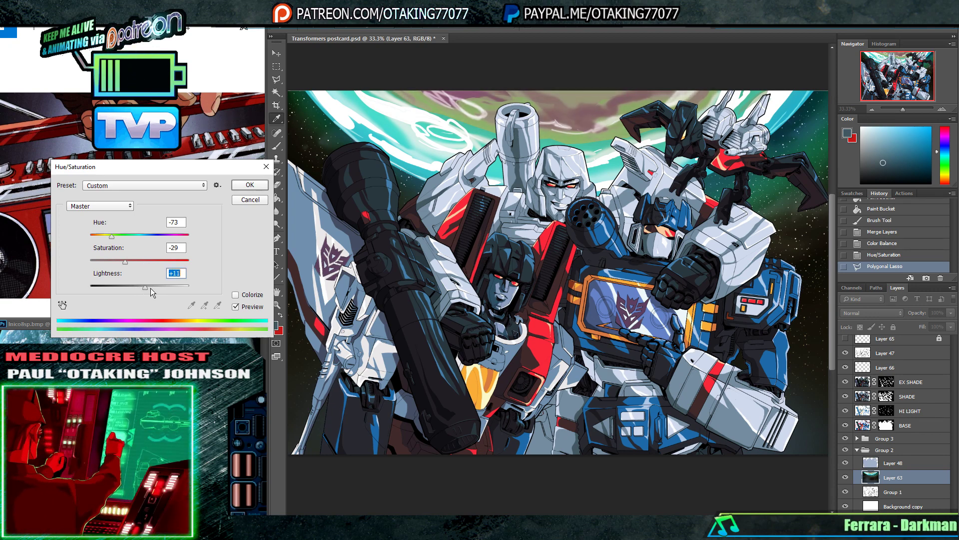
pyautogui.click(249, 185)
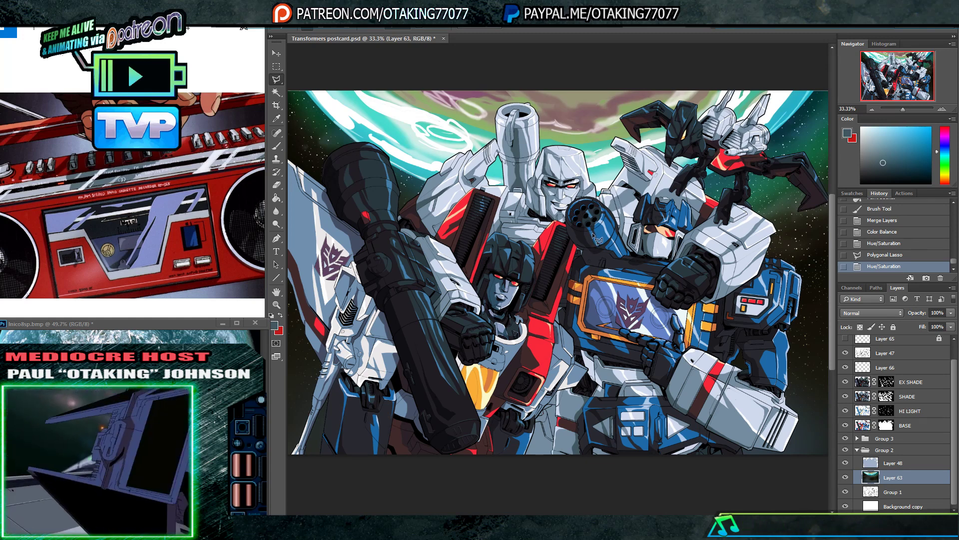
# - Create a new layer directly above Layer 47 and make red the foreground colour for the brush
pyautogui.moveTo(608, 266); pyautogui.dragTo(604, 263)
pyautogui.scroll(1, 955, 385)
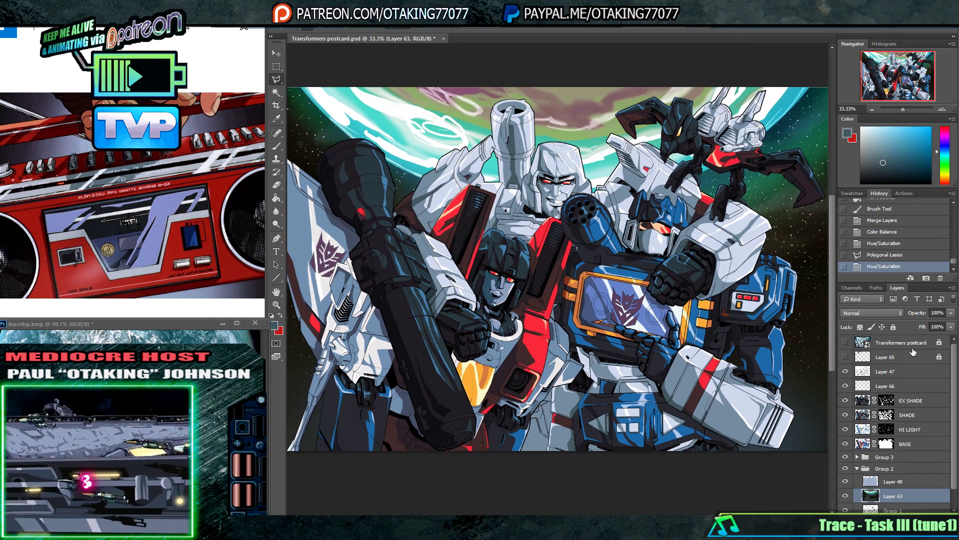
pyautogui.click(901, 373)
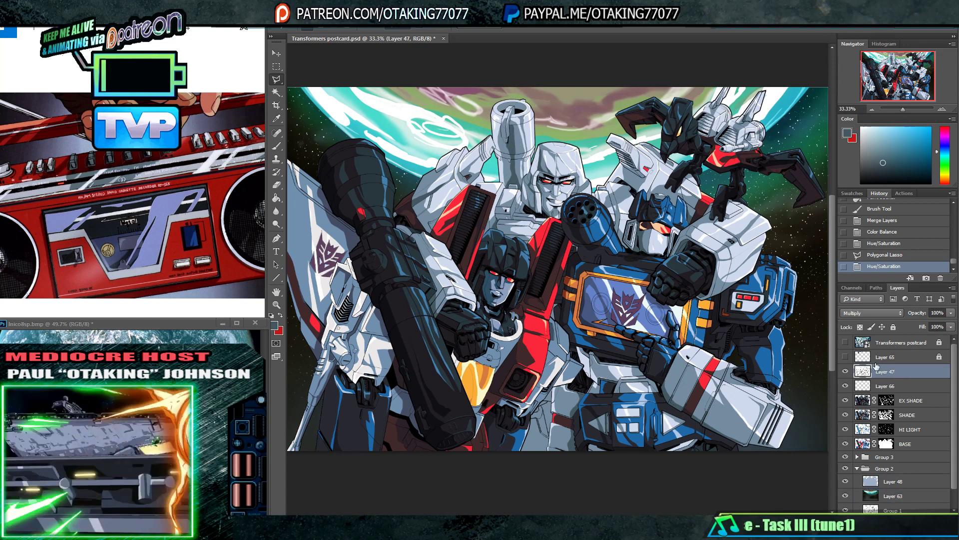
pyautogui.hotkey('ctrl', 'shift', 'n')
pyautogui.press('Return')
pyautogui.press('i')
pyautogui.press('b')
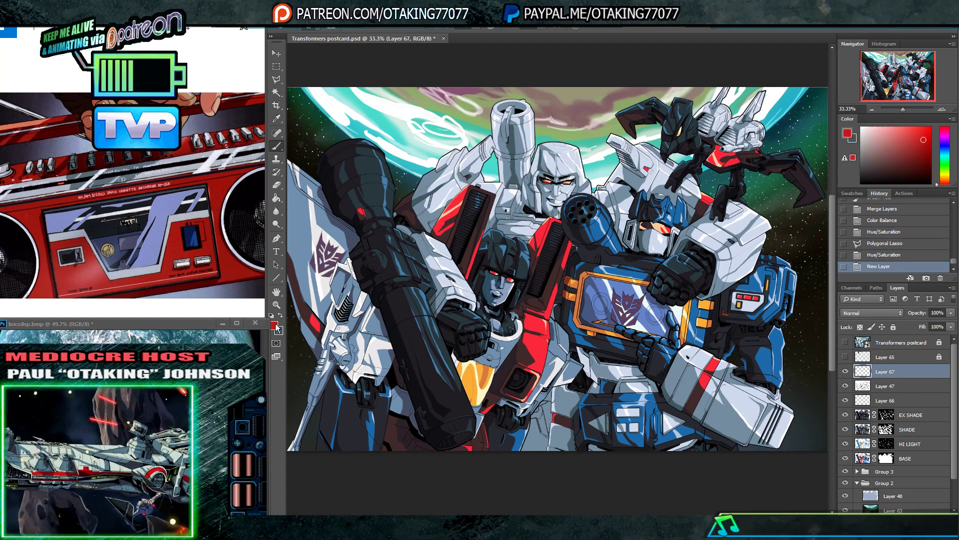
# - Choose a soft brush and dab a red glow on the lower part of the upright cannon beside Megatron's head
pyautogui.rightClick(507, 194)
pyautogui.doubleClick(553, 268)
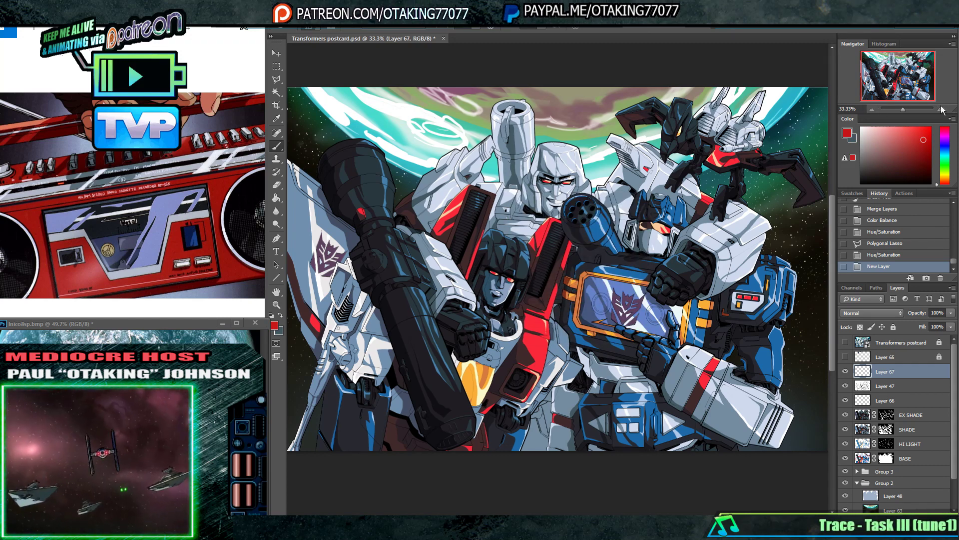
pyautogui.scroll(1, 553, 267)
pyautogui.moveTo(667, 195); pyautogui.dragTo(658, 269)
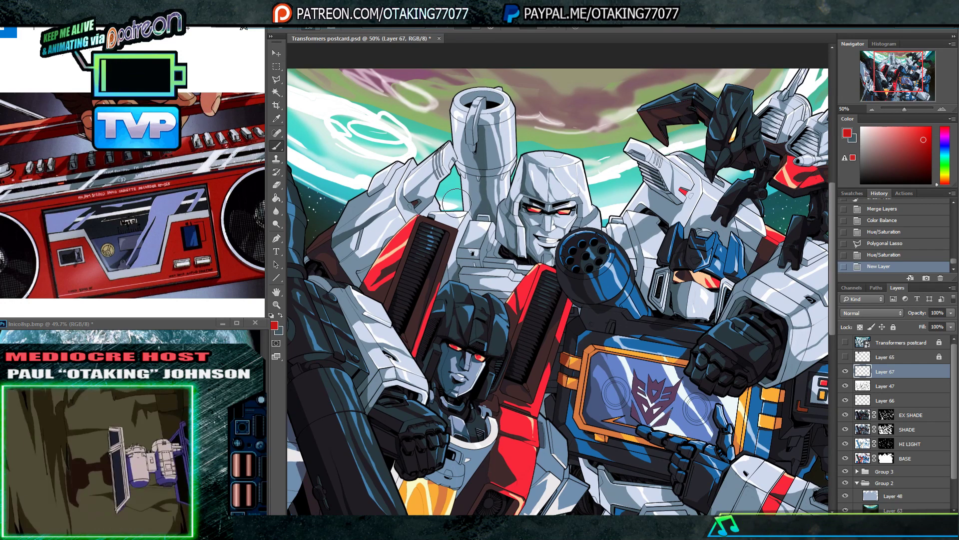
pyautogui.click(325, 85)
pyautogui.press('b')
pyautogui.click(481, 208)
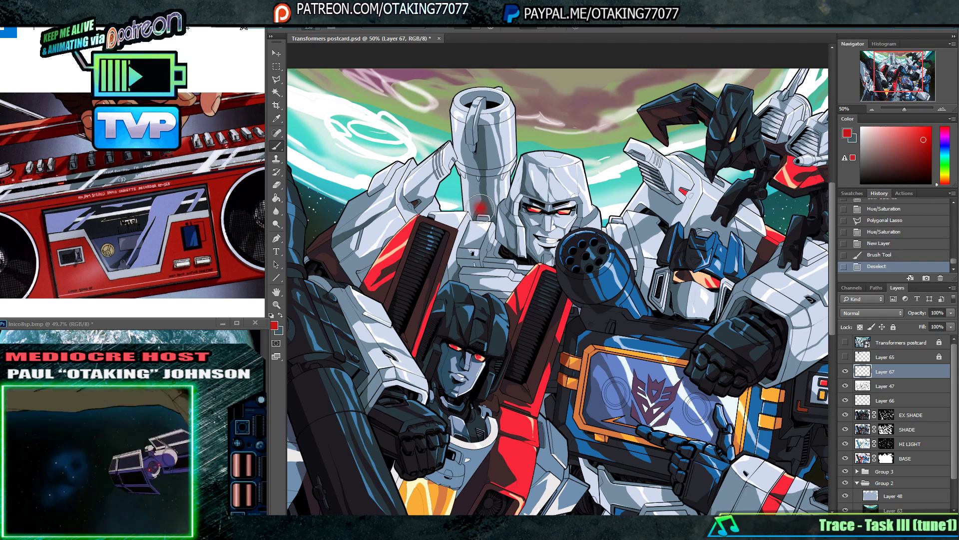
# - Strengthen the red glow dab, then stretch and flatten it with Free Transform into a thin horizontal streak across Megatron's eyes
pyautogui.click(480, 209)
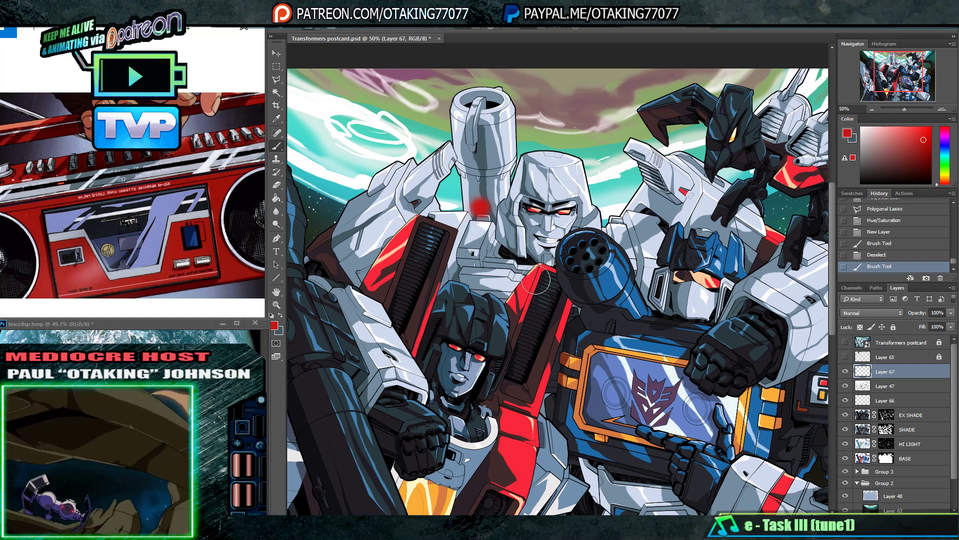
pyautogui.hotkey('ctrl', 't')
pyautogui.moveTo(531, 207); pyautogui.dragTo(776, 214)
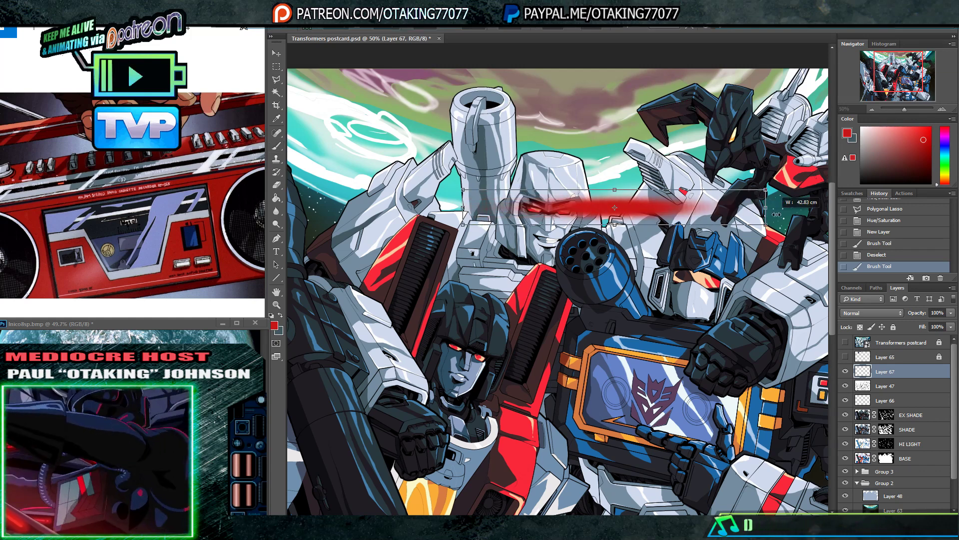
pyautogui.moveTo(461, 206); pyautogui.dragTo(260, 202)
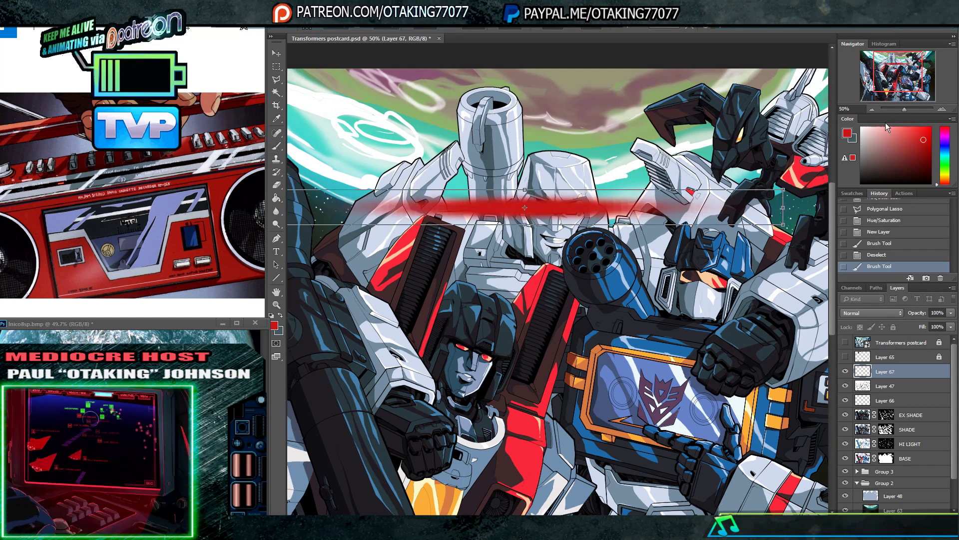
pyautogui.hotkey('ctrl', '-')
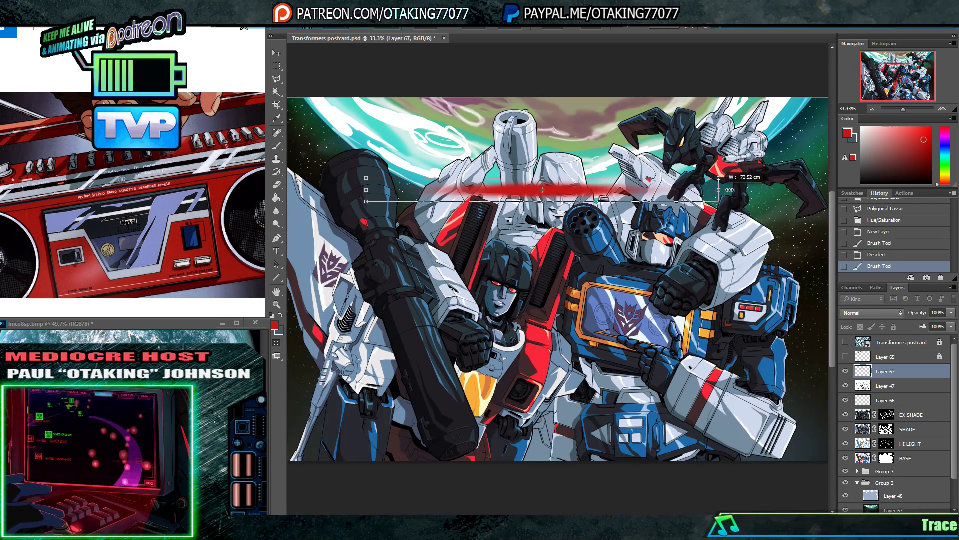
pyautogui.moveTo(730, 189); pyautogui.dragTo(817, 190)
pyautogui.moveTo(588, 176)
pyautogui.mouseDown()
pyautogui.moveTo(594, 190)
pyautogui.moveTo(634, 200)
pyautogui.moveTo(621, 196)
pyautogui.mouseUp()
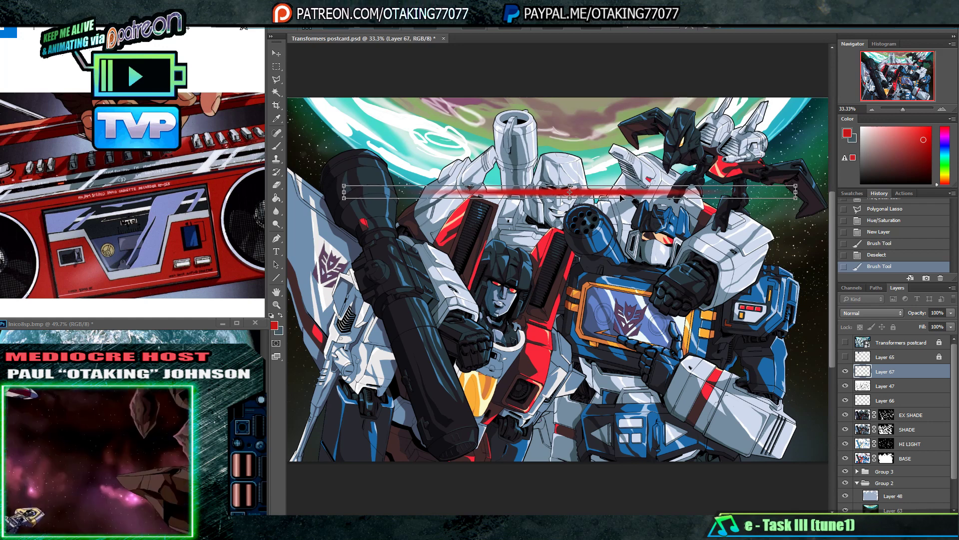
pyautogui.press('Return')
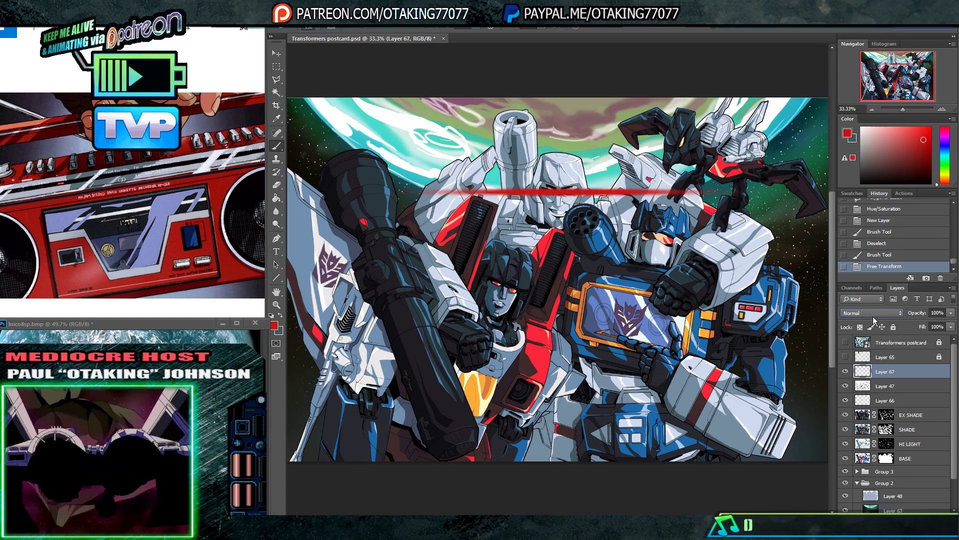
# - Set the red streak layer's blend mode to Lighten and its fill to 69%
pyautogui.scroll(-4, 868, 315)
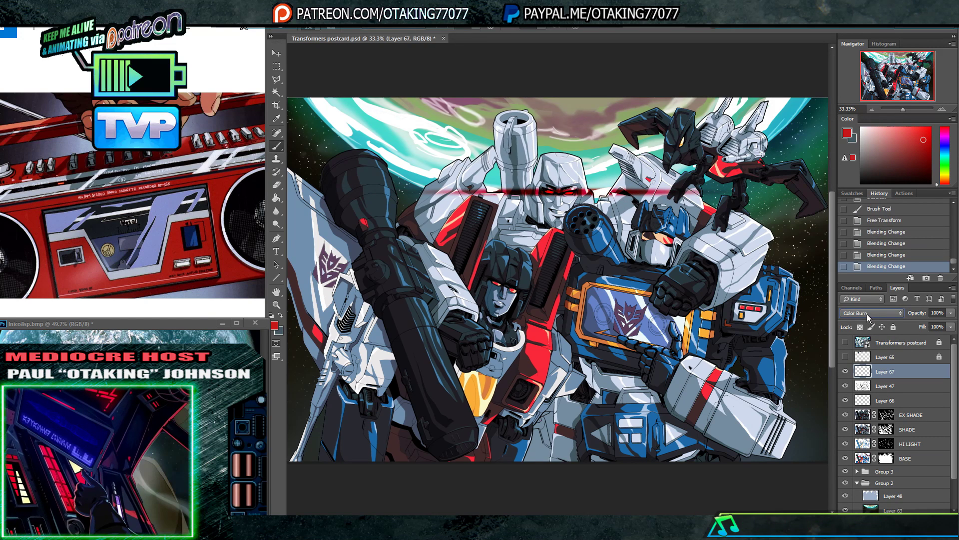
pyautogui.scroll(-2, 866, 313)
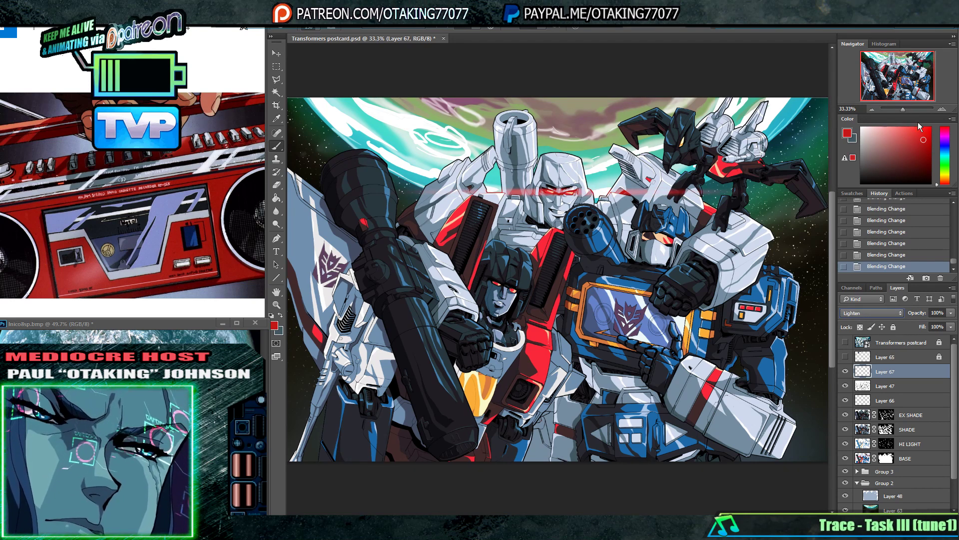
pyautogui.hotkey('ctrl', '+')
pyautogui.hotkey('ctrl', '+')
pyautogui.moveTo(736, 186)
pyautogui.mouseDown()
pyautogui.moveTo(724, 283)
pyautogui.moveTo(712, 271)
pyautogui.mouseUp()
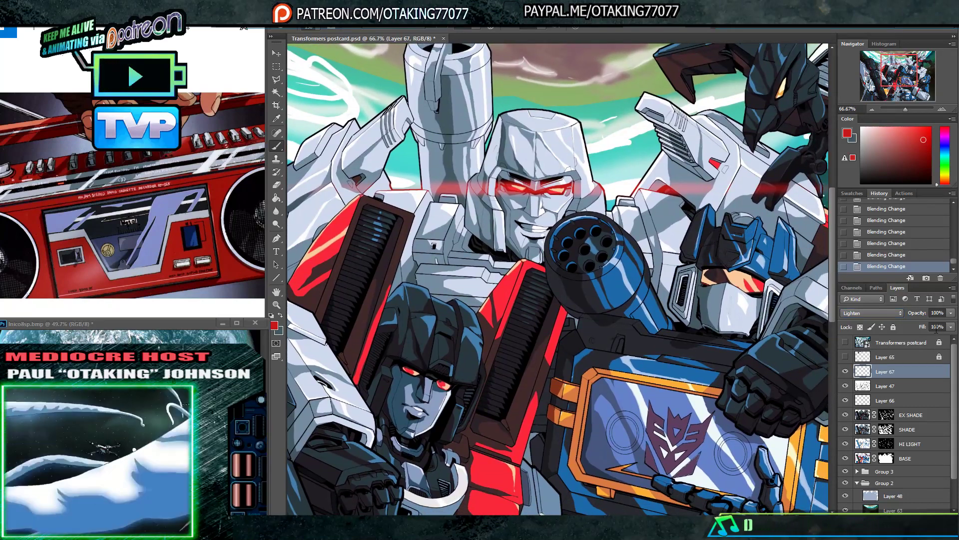
pyautogui.click(950, 326)
pyautogui.moveTo(951, 337); pyautogui.dragTo(921, 339)
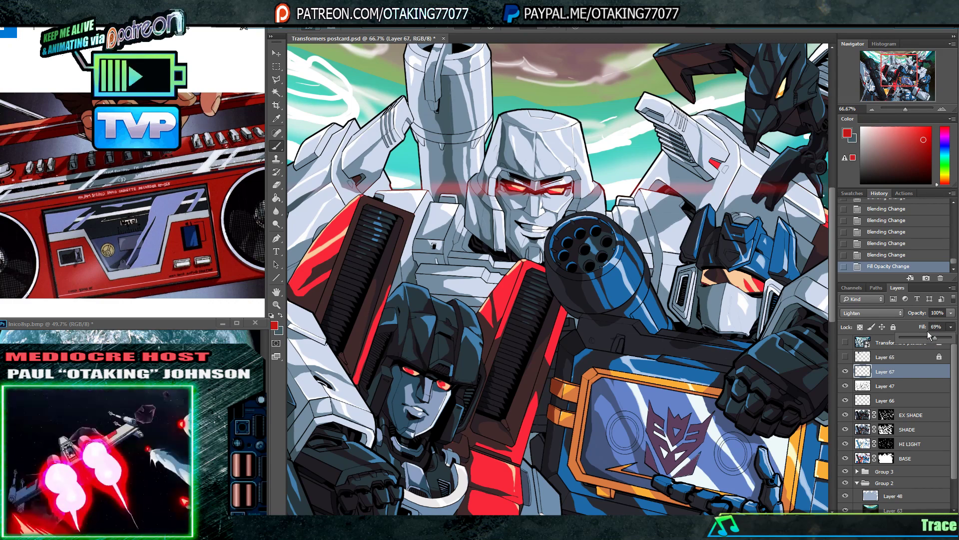
# - Move the red streak from Megatron's eyes down to Starscream's eyes and scale it shorter and thinner with Free Transform
pyautogui.click(872, 109)
pyautogui.click(872, 109)
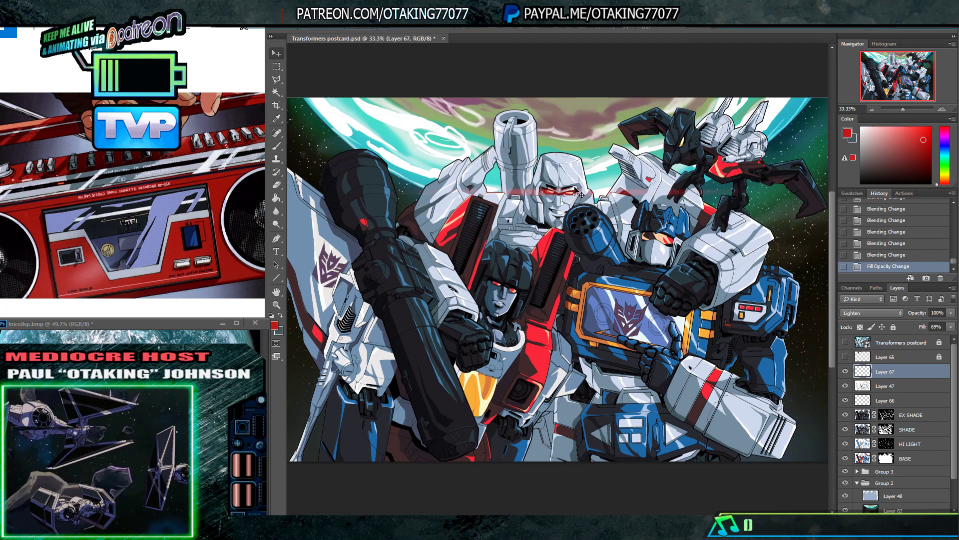
pyautogui.moveTo(579, 194); pyautogui.dragTo(495, 280)
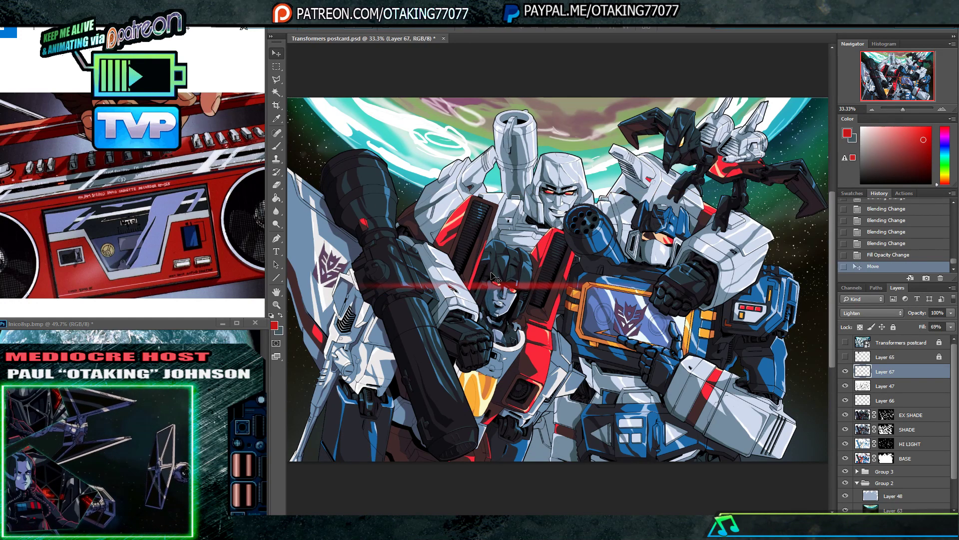
pyautogui.hotkey('ctrl', 't')
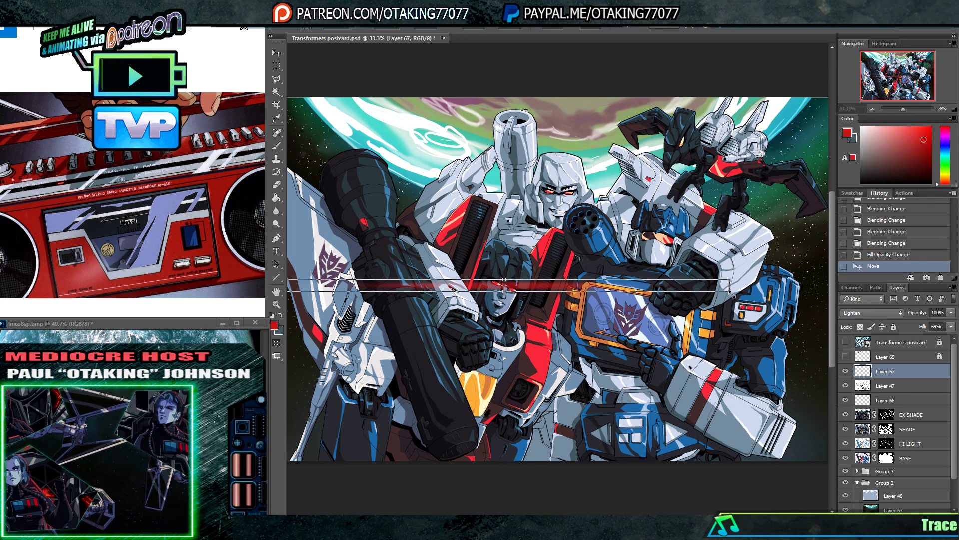
pyautogui.moveTo(730, 293); pyautogui.dragTo(552, 289)
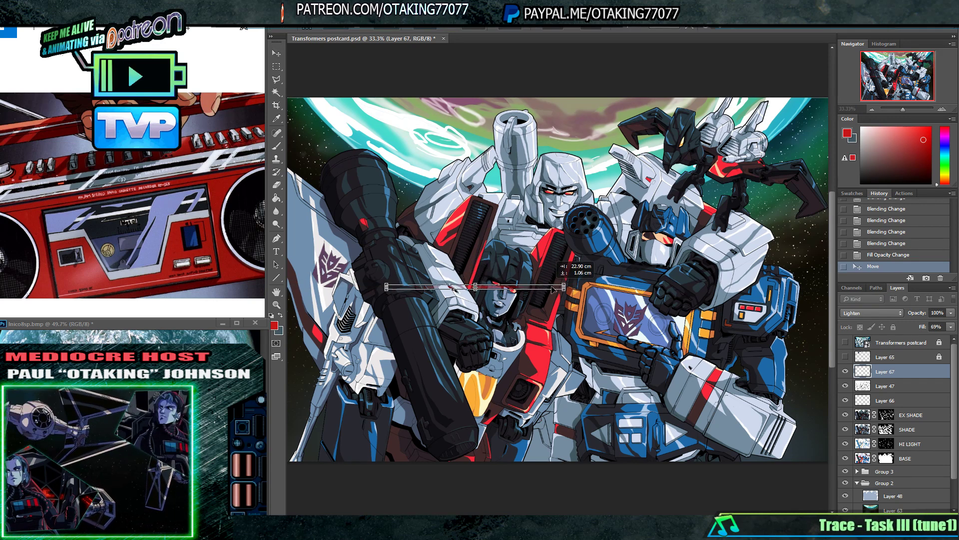
# - Position the red horizontal streak across the dark-faced robot's eyes and duplicate it slightly offset
pyautogui.press('Return')
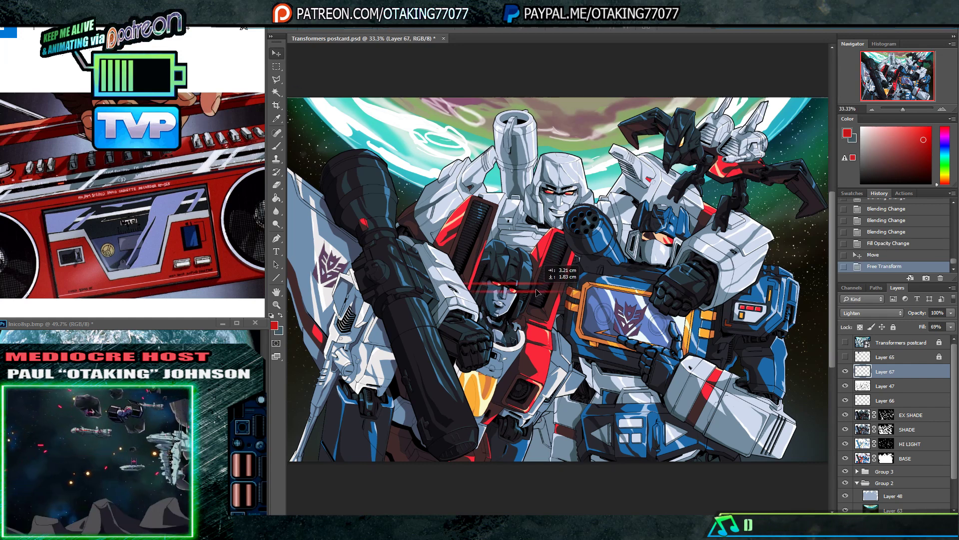
pyautogui.moveTo(531, 291); pyautogui.dragTo(533, 290)
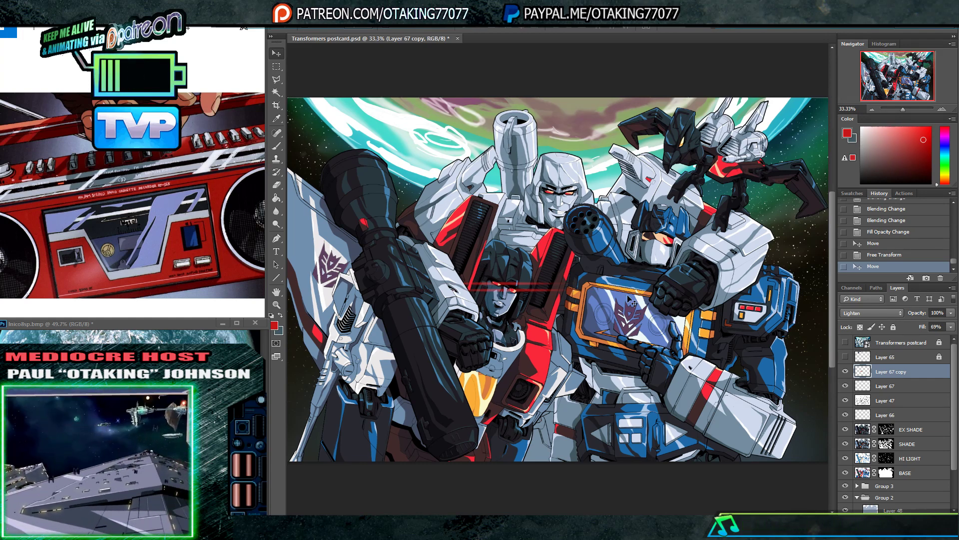
# - Reduce the fill of the streak layers, setting Layer 67 copy to 26% and Layer 67 to 47%
pyautogui.moveTo(938, 329); pyautogui.dragTo(916, 335)
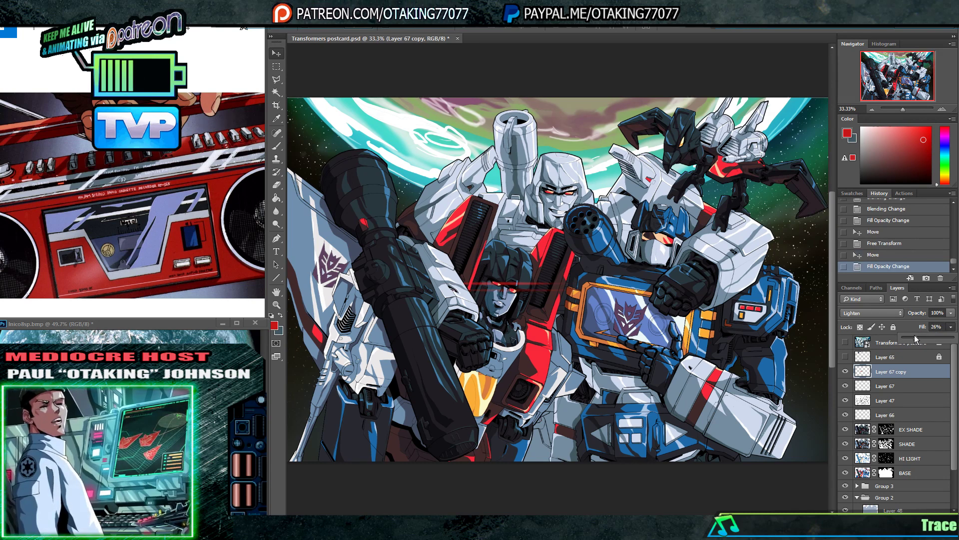
pyautogui.click(902, 385)
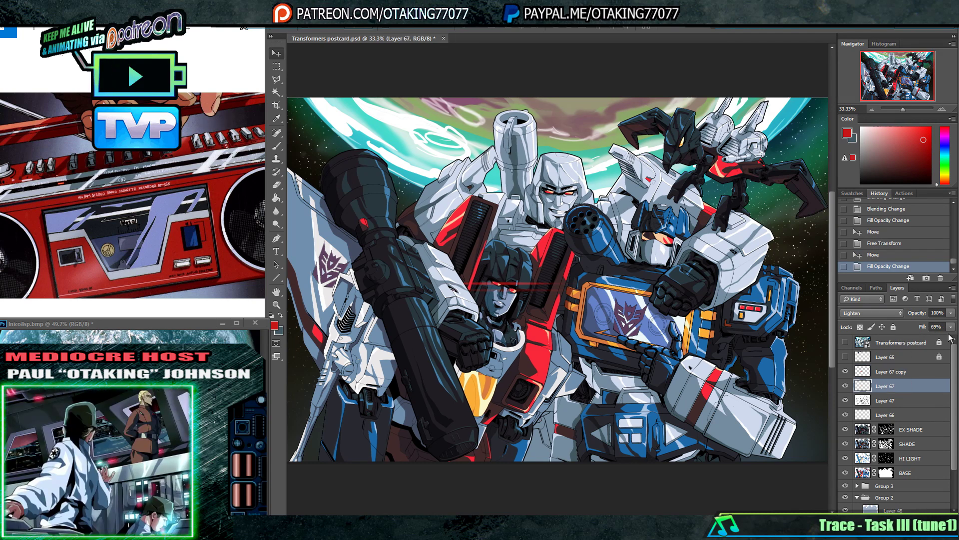
pyautogui.moveTo(950, 327); pyautogui.dragTo(923, 337)
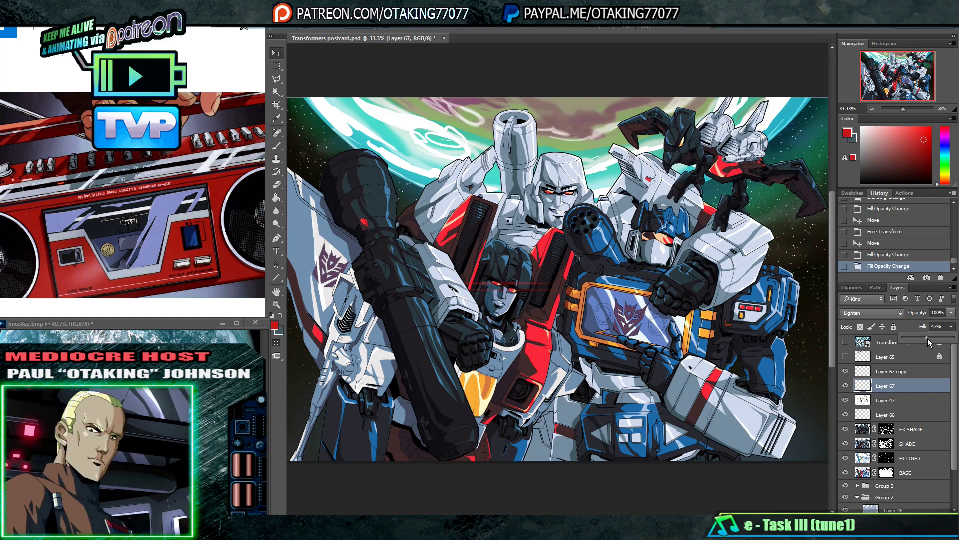
# - Delete the two red streak layers, Layer 67 and Layer 67 copy
pyautogui.click(902, 387)
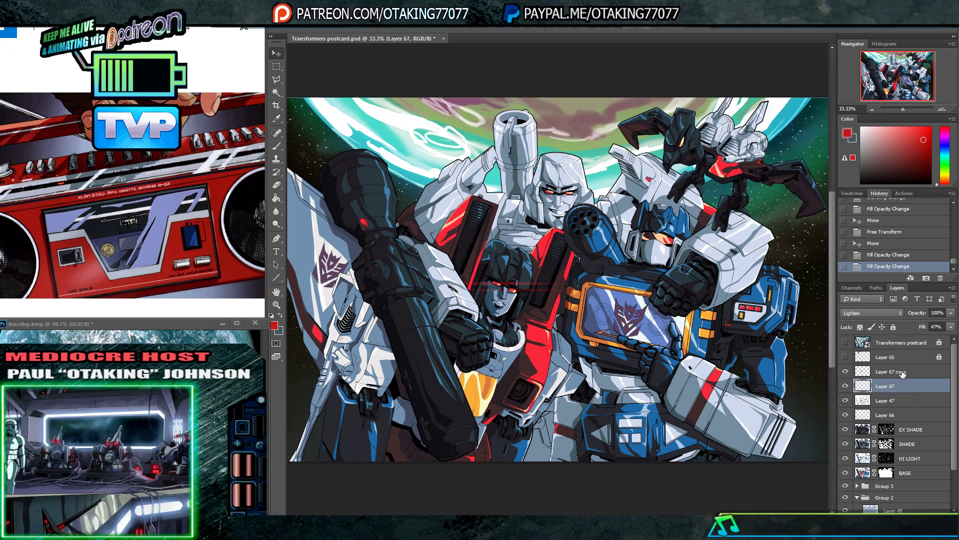
pyautogui.hotkey('ctrl', 'shift', 'n')
pyautogui.press('Escape')
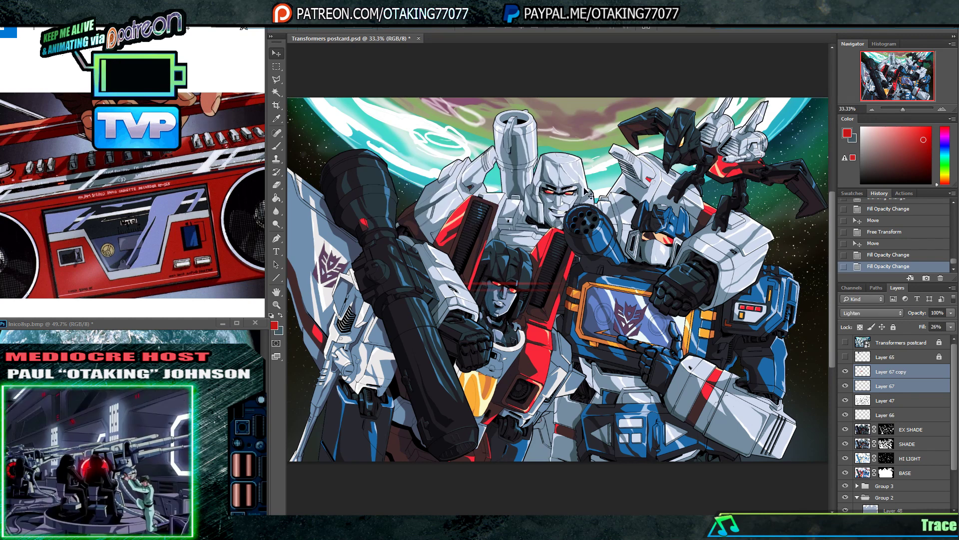
pyautogui.rightClick(898, 372)
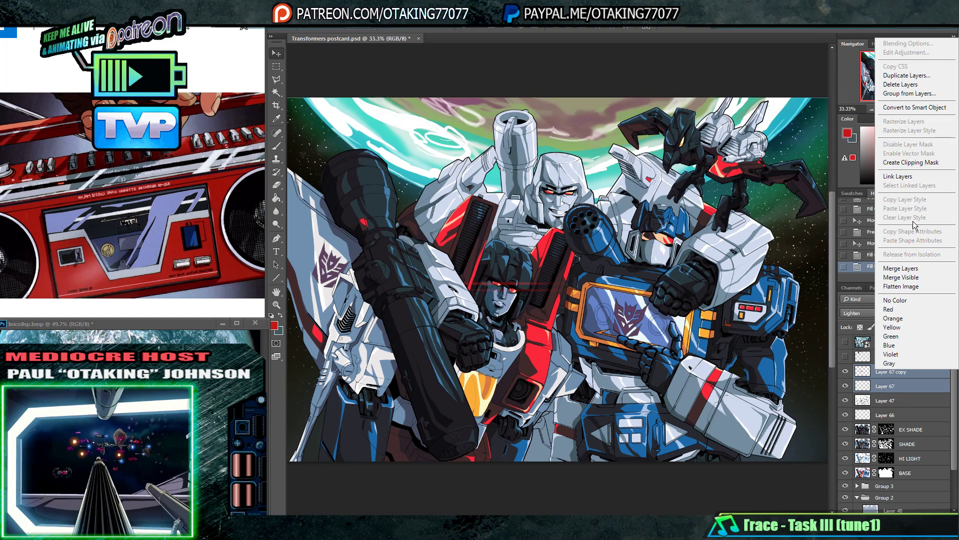
pyautogui.click(913, 87)
# - Create a new layer and paint a soft red glow over the eyes of the three main robots
pyautogui.hotkey('ctrl', 'shift', 'n')
pyautogui.press('Return')
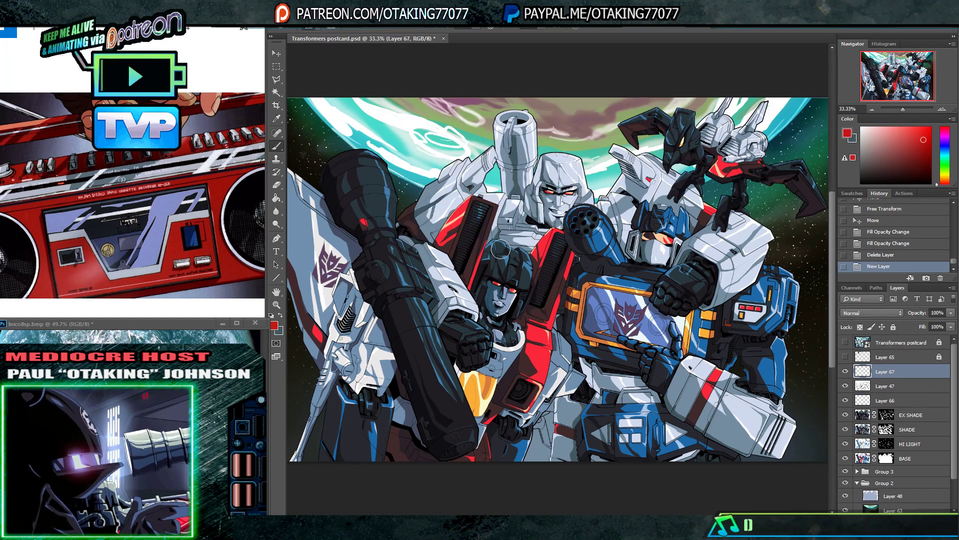
pyautogui.press('b')
pyautogui.click(475, 26)
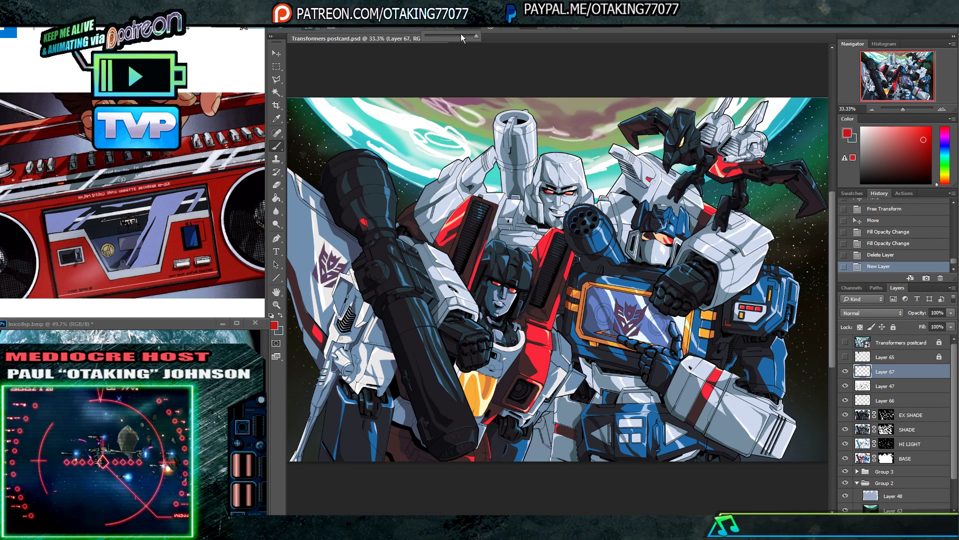
pyautogui.moveTo(498, 282); pyautogui.dragTo(514, 288)
pyautogui.click(550, 190)
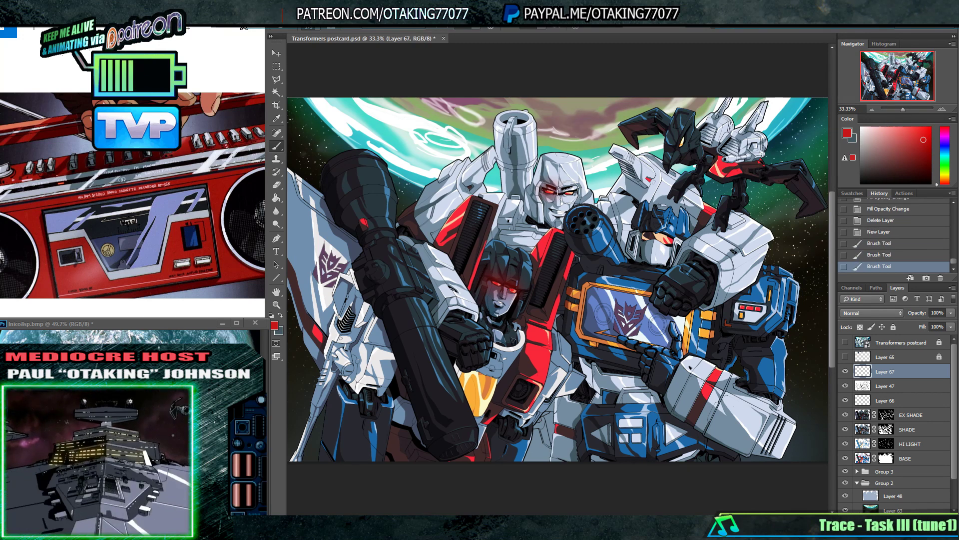
pyautogui.click(570, 191)
pyautogui.press(']')
pyautogui.press(']')
pyautogui.click(647, 235)
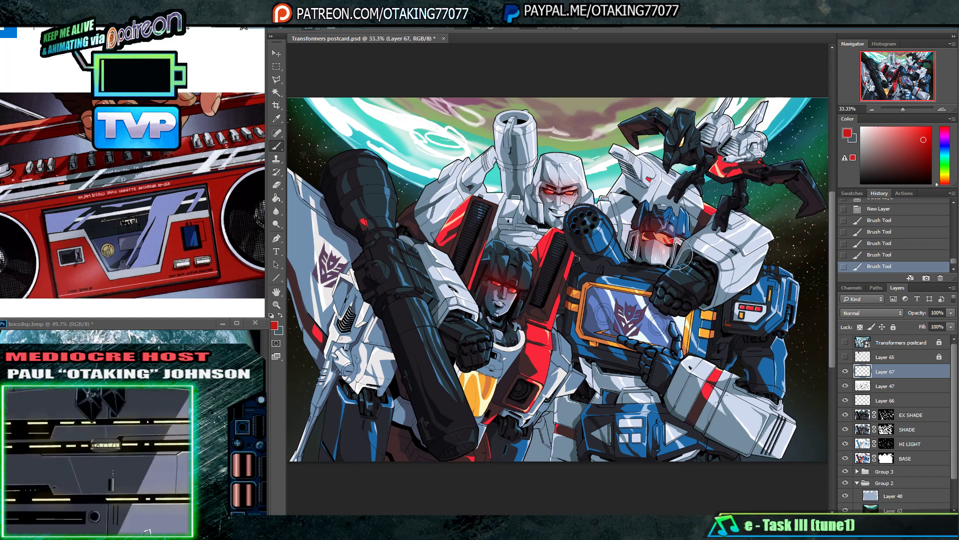
# - Compare blending modes on the red glow layer and set it to Linear Dodge (Add)
pyautogui.scroll(-7, 873, 310)
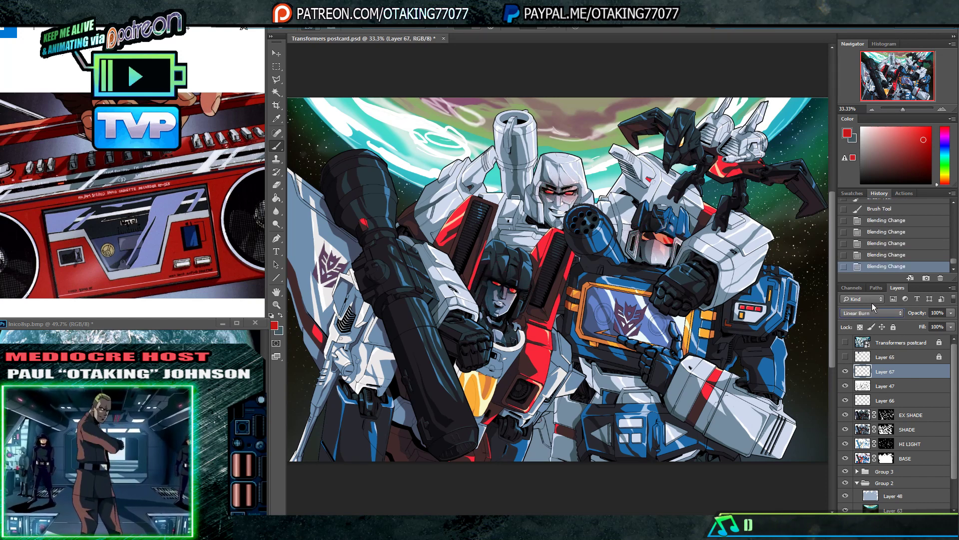
pyautogui.scroll(-3, 871, 299)
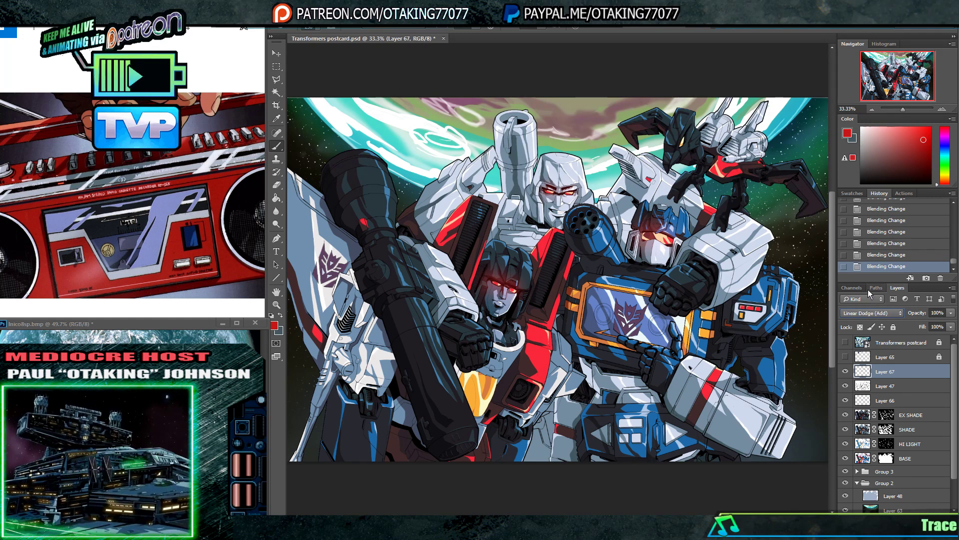
pyautogui.press('Down')
pyautogui.press('Down')
pyautogui.press('Down')
pyautogui.press('Down')
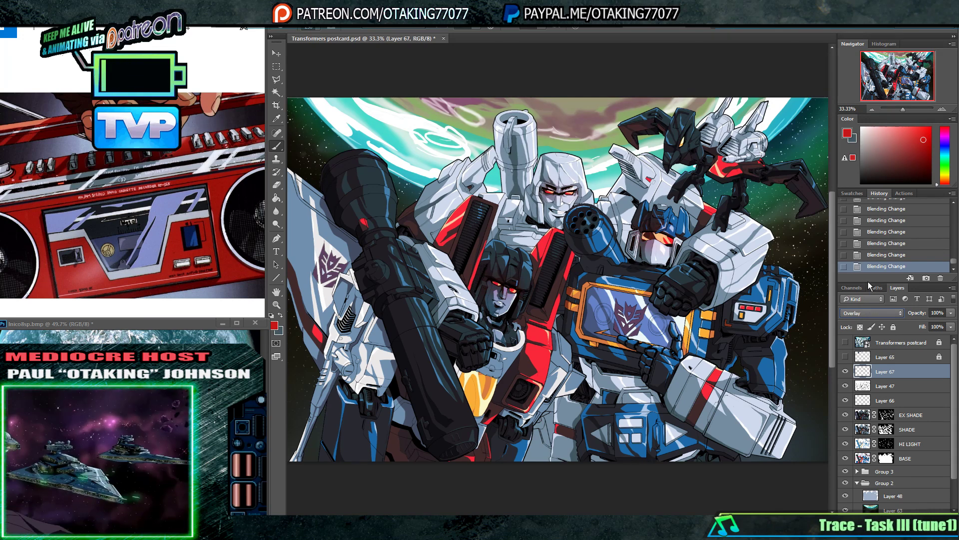
pyautogui.press('Down')
pyautogui.press('Down')
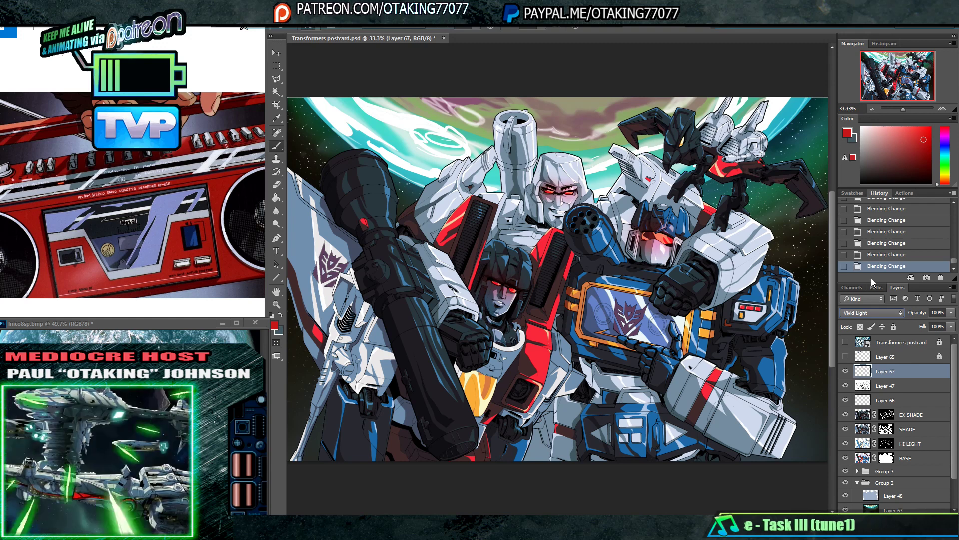
pyautogui.press('Down')
pyautogui.press('Down')
pyautogui.press('Down')
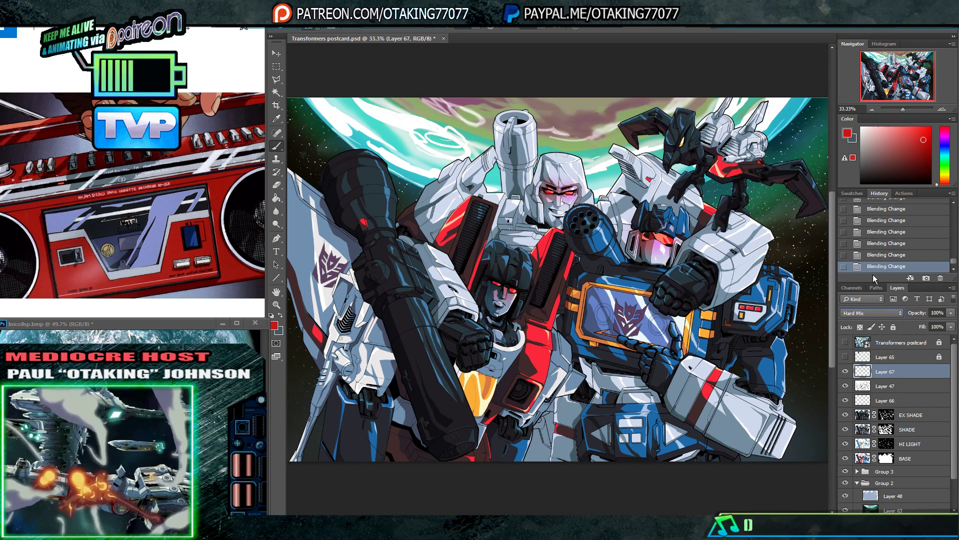
pyautogui.press('Down')
pyautogui.press('Down')
pyautogui.press('Down')
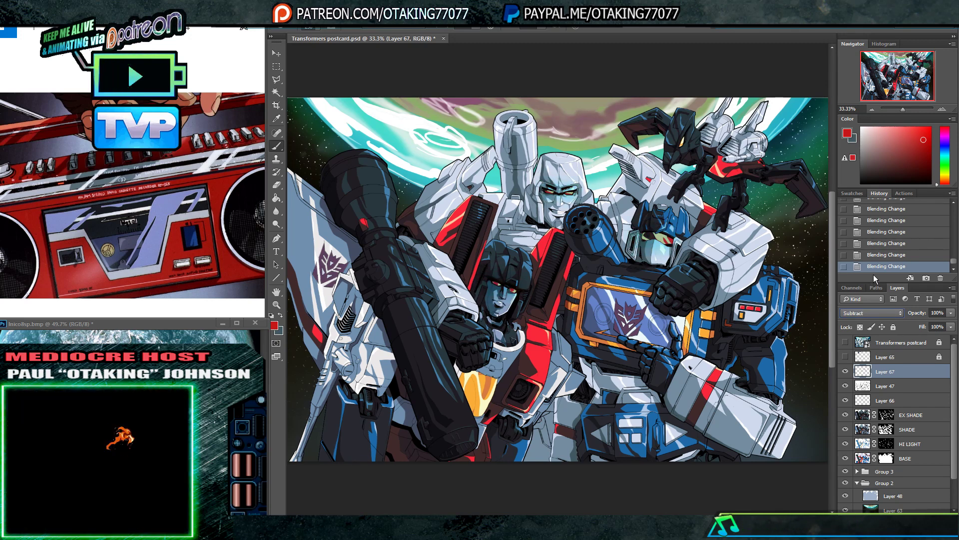
pyautogui.press('Down')
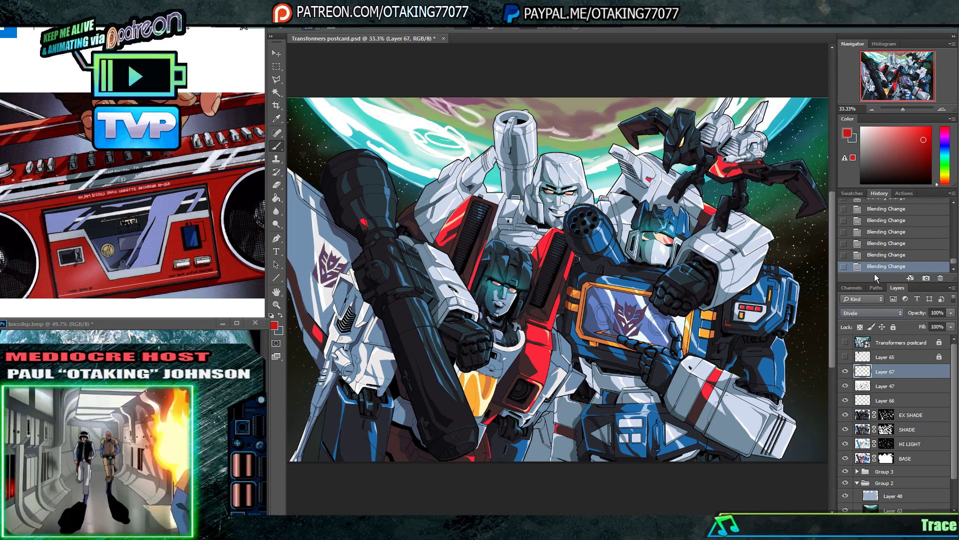
pyautogui.press('Down')
pyautogui.press('Down')
pyautogui.press('Down')
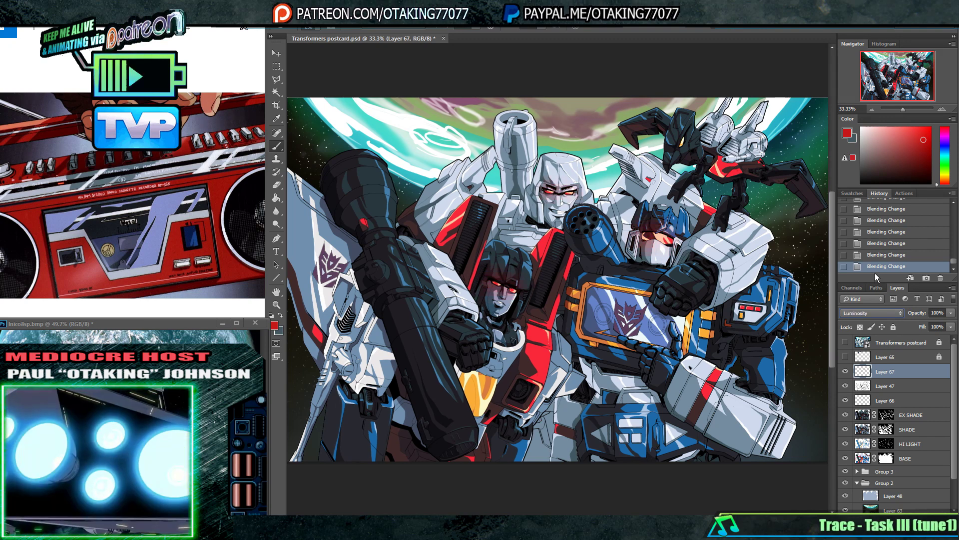
pyautogui.press('Up')
pyautogui.press('Up')
pyautogui.press('Up')
pyautogui.press('Up')
pyautogui.press('Up')
pyautogui.press('Up')
pyautogui.press('Up')
pyautogui.press('Up')
pyautogui.press('Up')
pyautogui.press('Up')
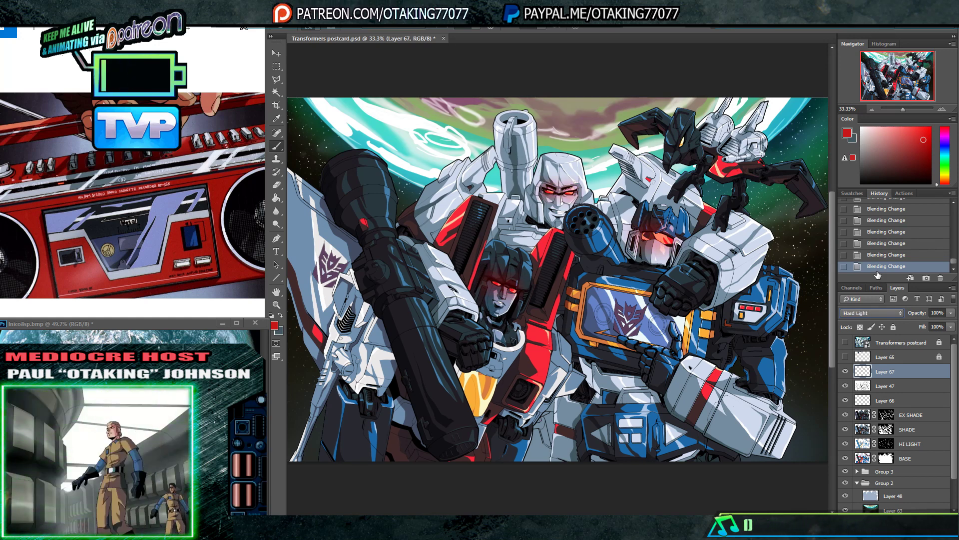
pyautogui.press('Up')
pyautogui.press('Up')
pyautogui.press('Up')
pyautogui.press('Up')
pyautogui.press('Up')
pyautogui.press('Up')
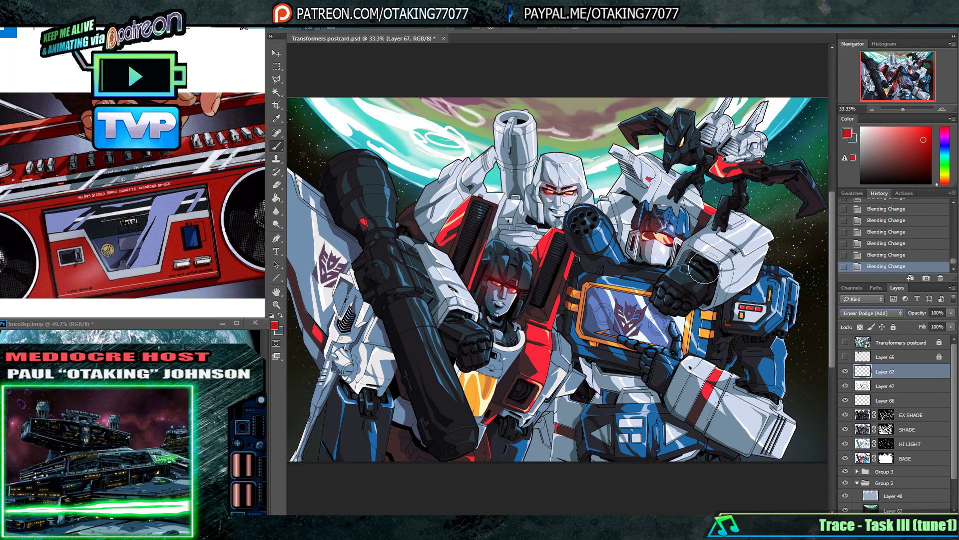
# - Duplicate the red glow layer to intensify the eye glow
pyautogui.rightClick(897, 372)
pyautogui.click(899, 72)
pyautogui.press('Return')
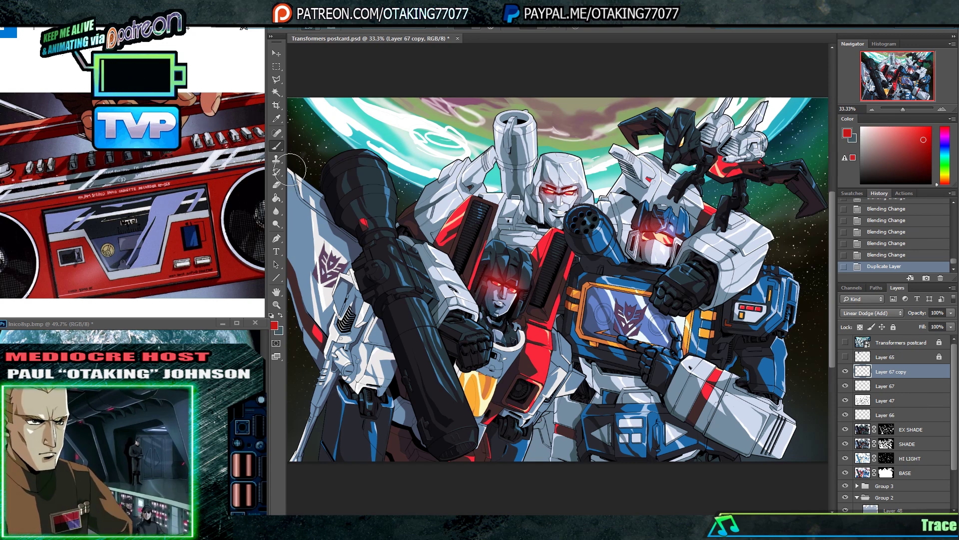
# - Erase the excess red glow around the robots' eyes with a soft 250 px eraser on both glow layers
pyautogui.rightClick(546, 295)
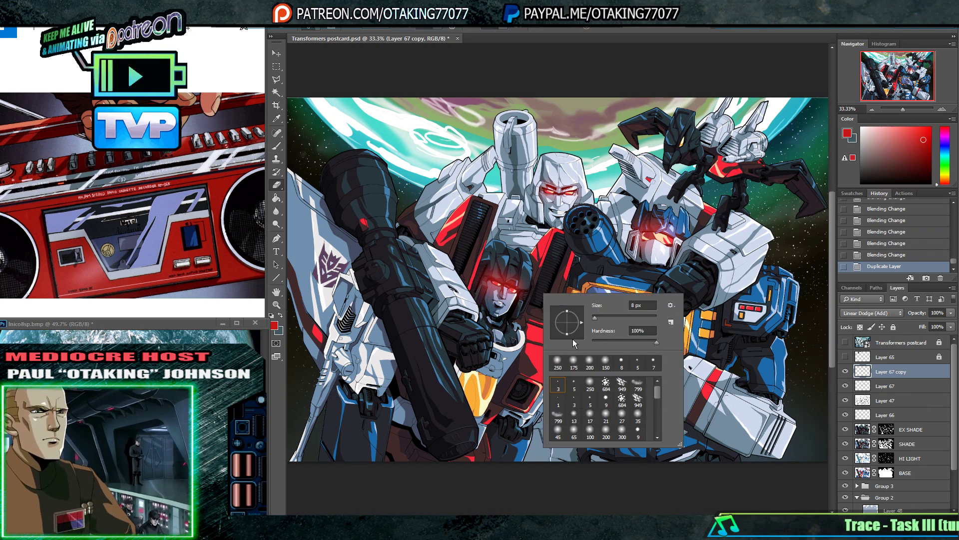
pyautogui.click(590, 383)
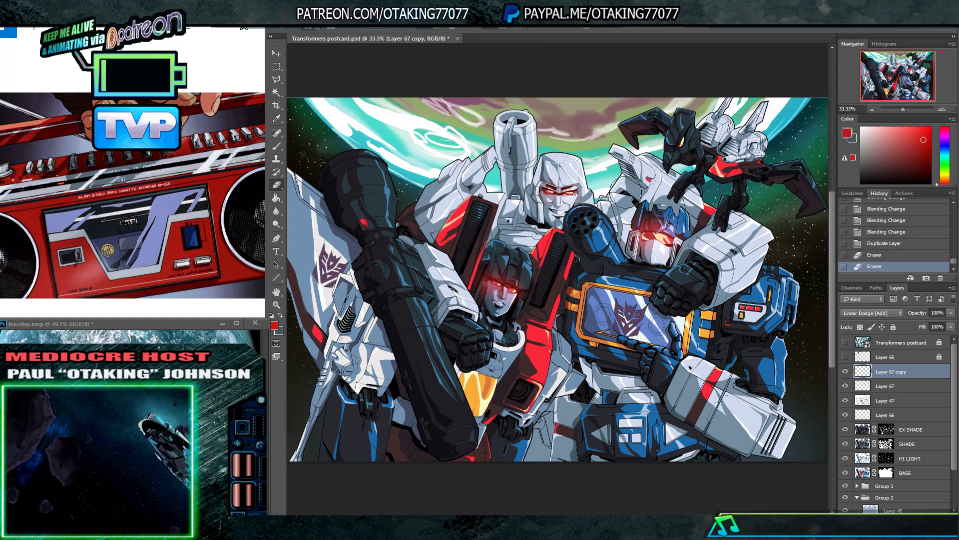
pyautogui.moveTo(640, 212)
pyautogui.mouseDown()
pyautogui.moveTo(663, 208)
pyautogui.moveTo(686, 221)
pyautogui.mouseUp()
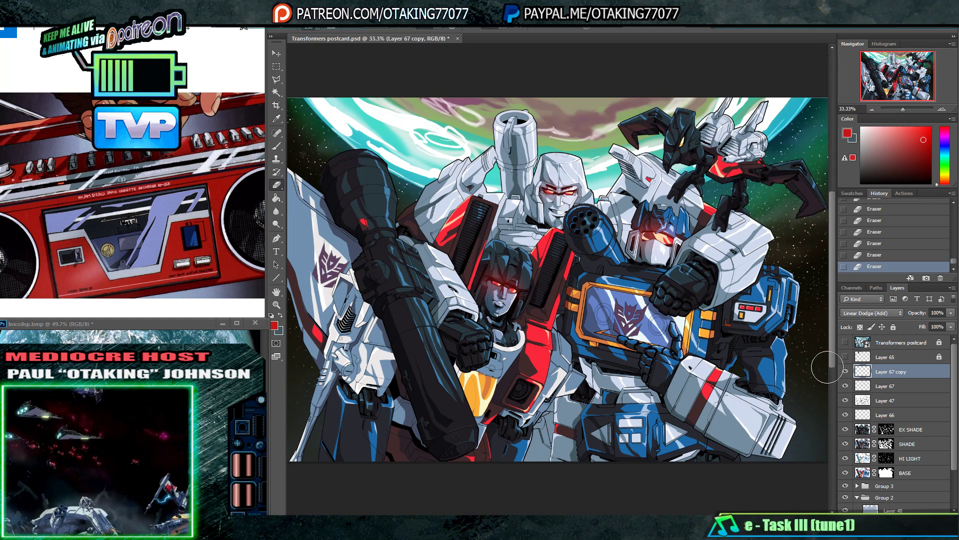
pyautogui.click(891, 386)
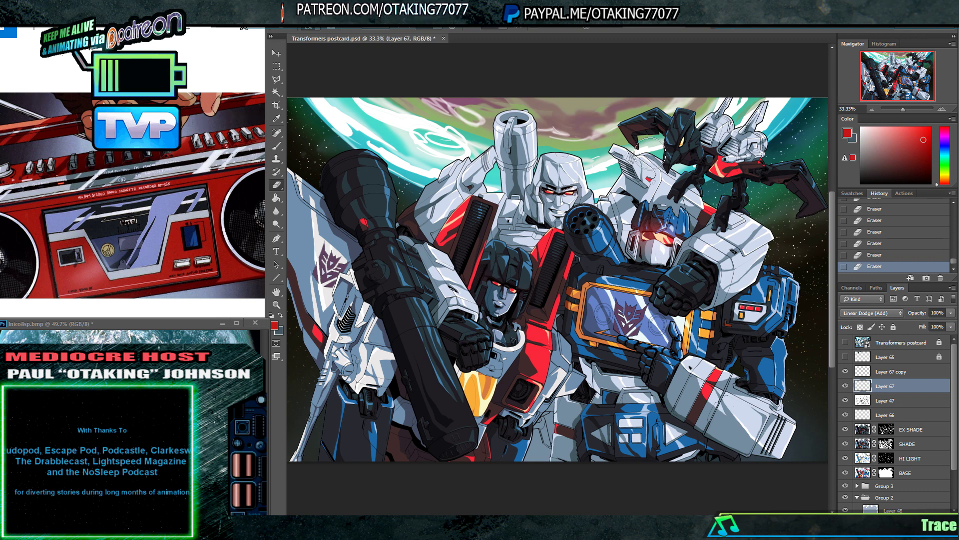
# - Add a new layer above Layer 67 and paint soft highlights along the black cannon in sampled blue-grey
pyautogui.hotkey('ctrl', 'shift', 'n')
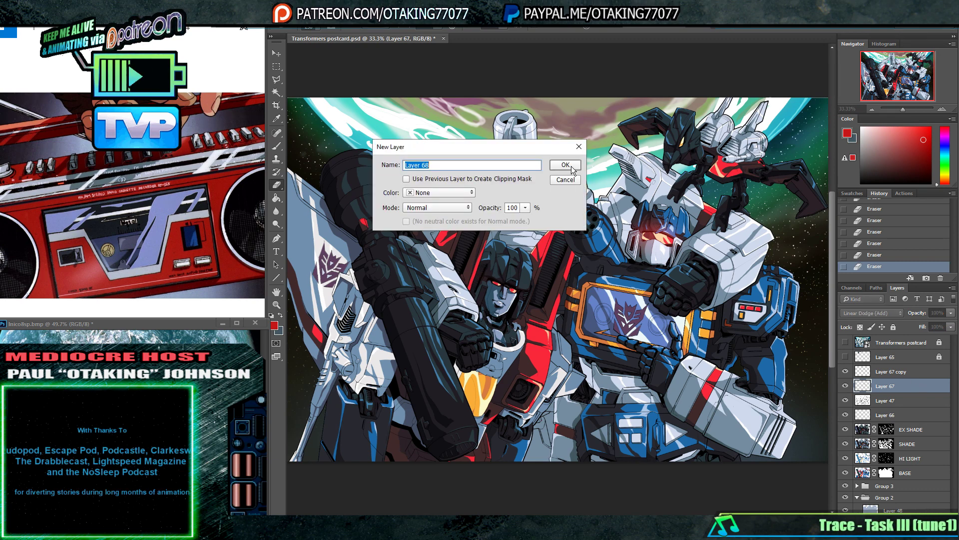
pyautogui.press('Return')
pyautogui.keyDown('alt'); pyautogui.click(407, 281); pyautogui.keyUp('alt')
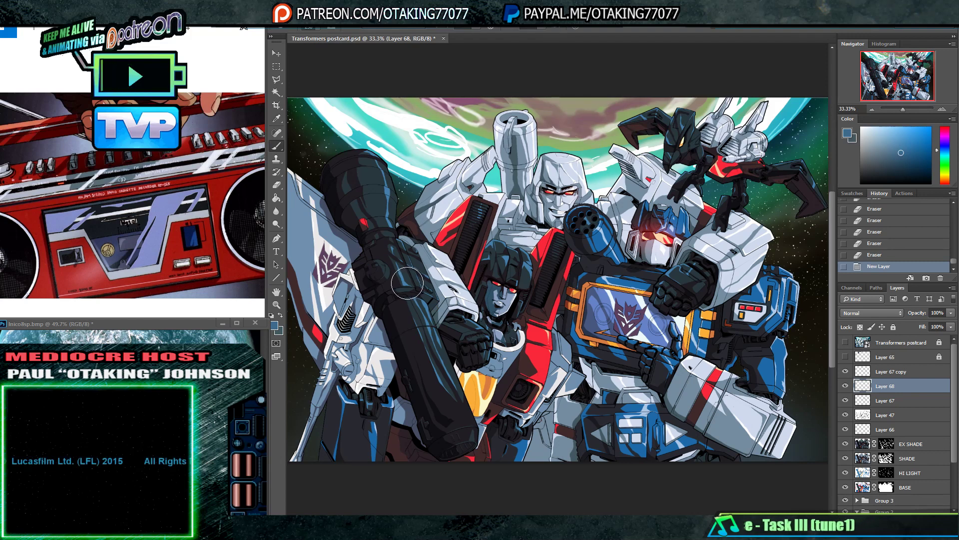
pyautogui.press('[')
pyautogui.press('[')
pyautogui.press('[')
pyautogui.press('[')
pyautogui.press('[')
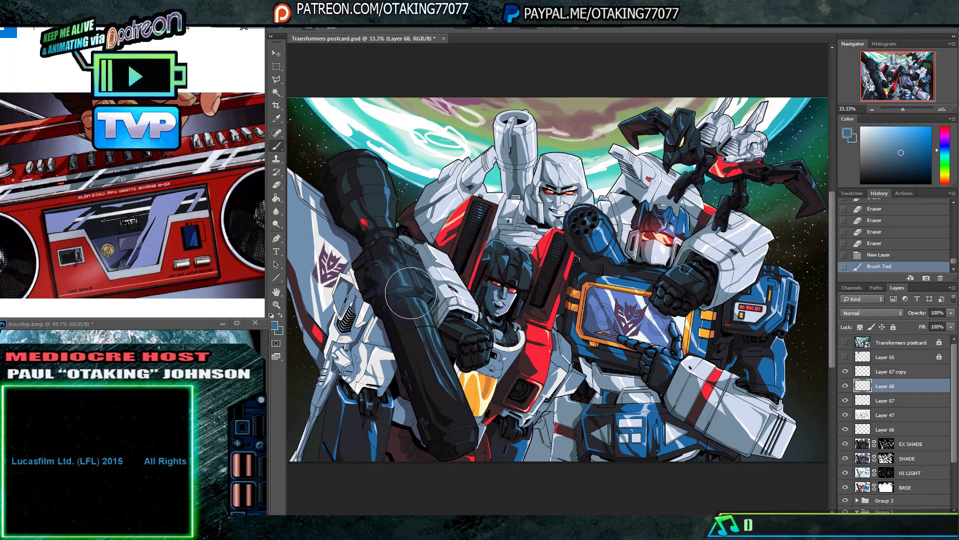
pyautogui.moveTo(402, 283)
pyautogui.mouseDown()
pyautogui.moveTo(425, 292)
pyautogui.moveTo(442, 339)
pyautogui.mouseUp()
pyautogui.press('[')
pyautogui.press('[')
pyautogui.moveTo(422, 308); pyautogui.dragTo(435, 330)
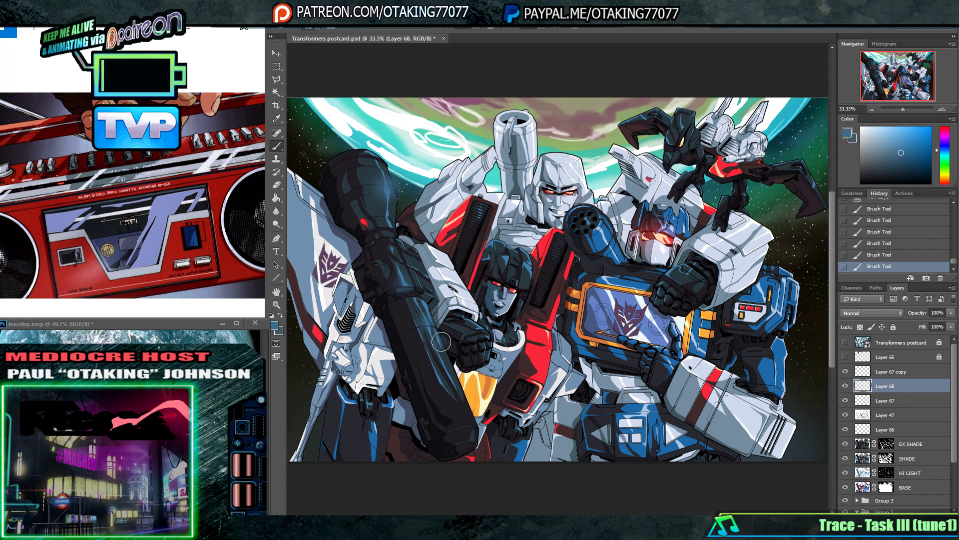
# - Sample light grey from the artwork, outline a thin star-shaped glint on the cannon's upper end with the Polygonal Lasso, and add a new layer
pyautogui.press('alt')
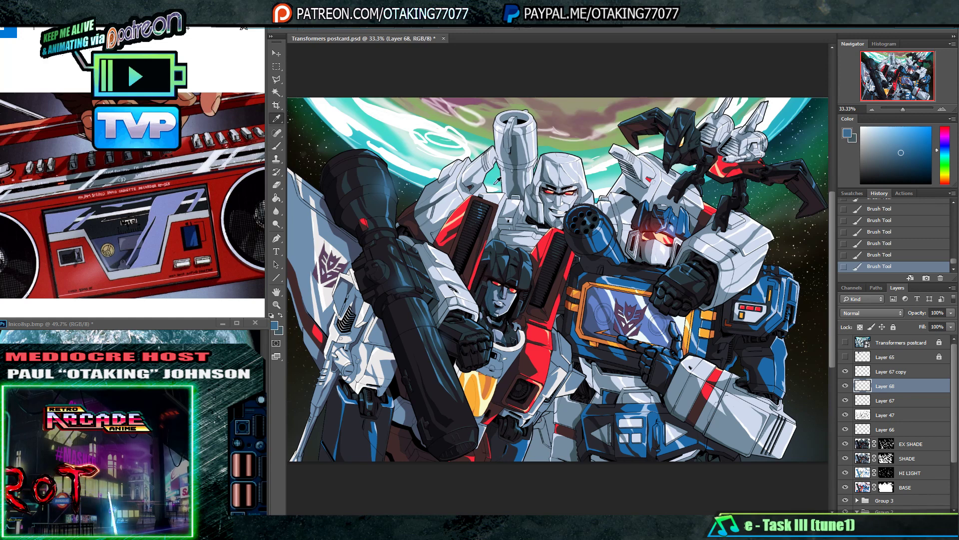
pyautogui.keyDown('alt'); pyautogui.click(467, 172); pyautogui.keyUp('alt')
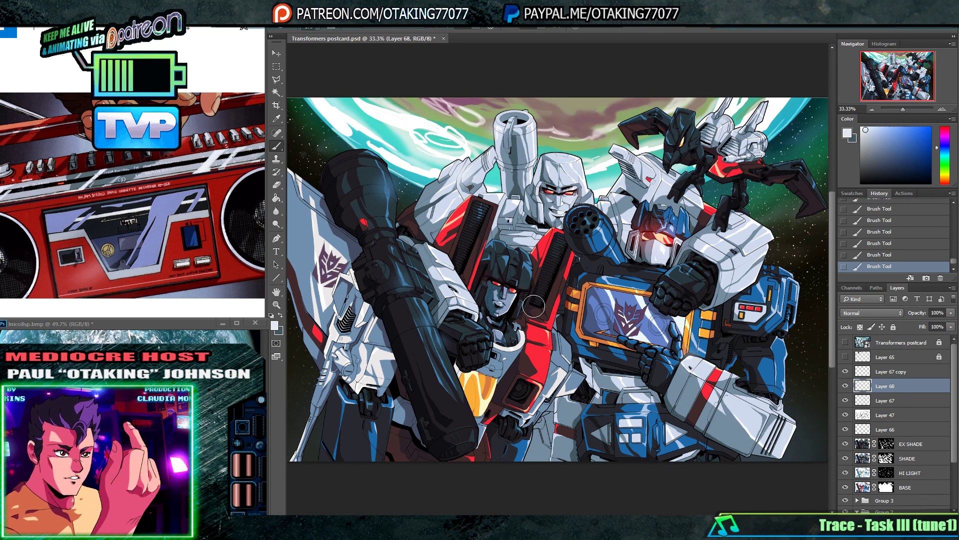
pyautogui.moveTo(472, 329); pyautogui.dragTo(477, 334)
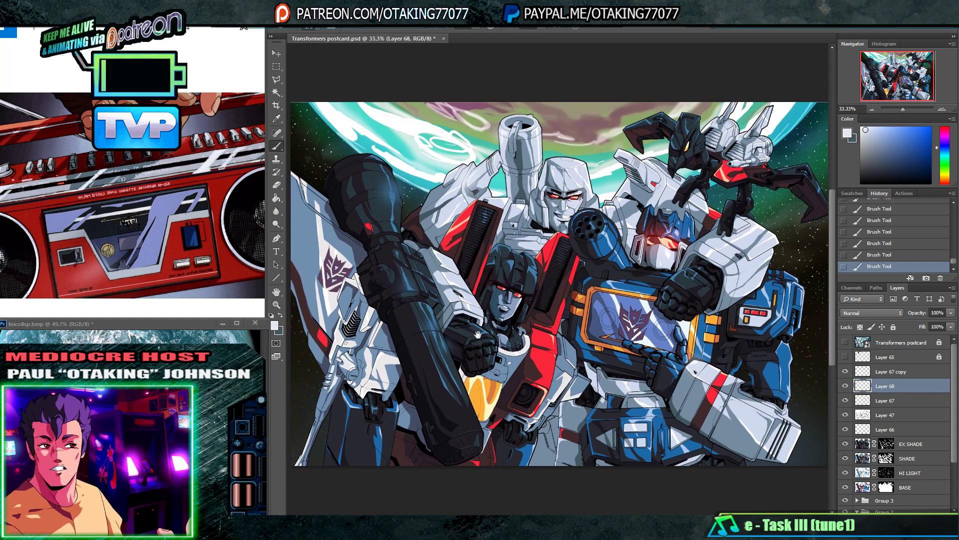
pyautogui.press('l')
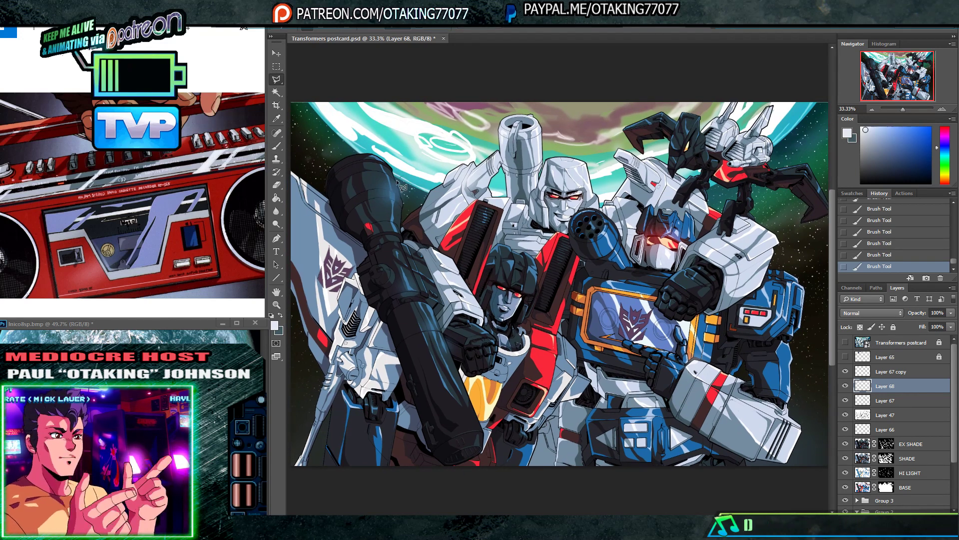
pyautogui.click(401, 179)
pyautogui.doubleClick(390, 190)
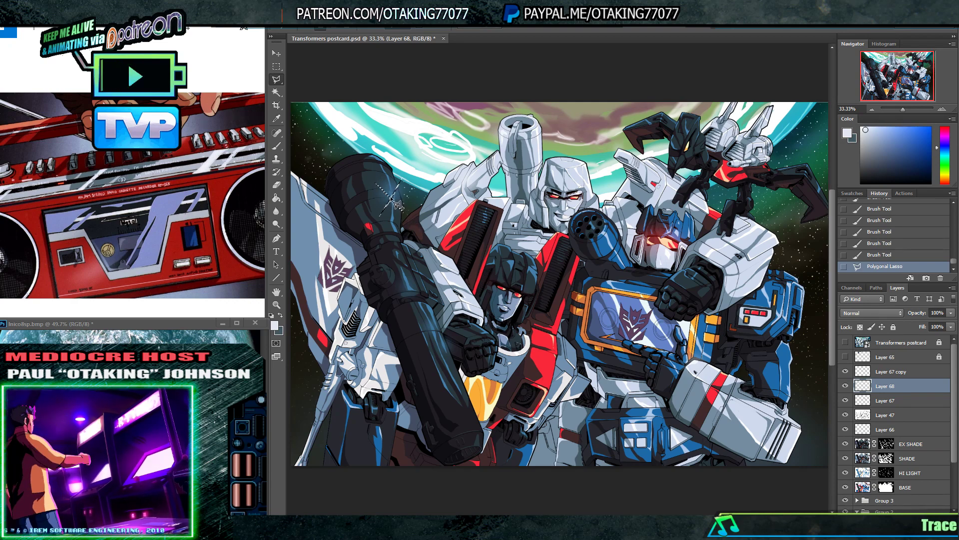
pyautogui.hotkey('ctrl', 'shift', 'n')
pyautogui.click(569, 161)
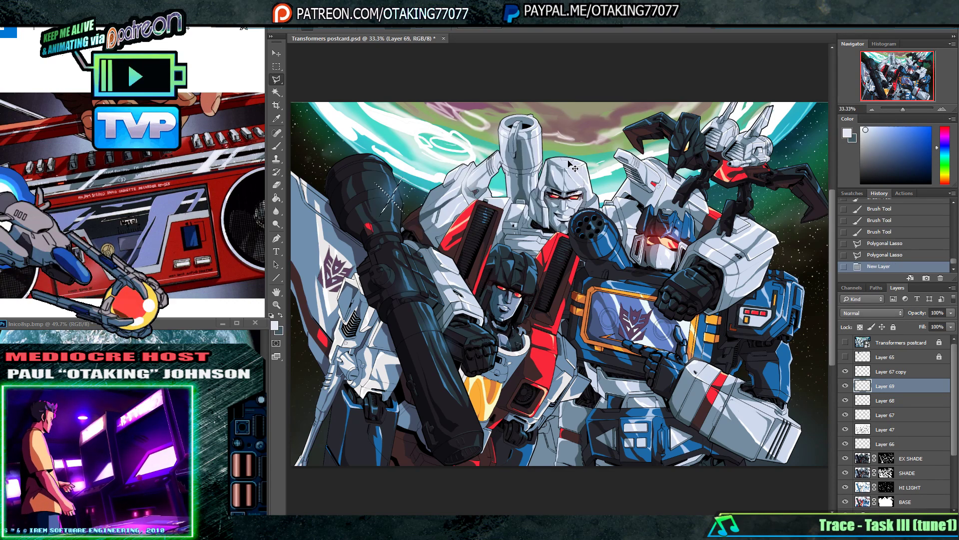
# - Hide the selection edges and paint the light grey star glint inside the selection on the cannon's upper end with the soft brush
pyautogui.hotkey('ctrl', 'h')
pyautogui.press('i')
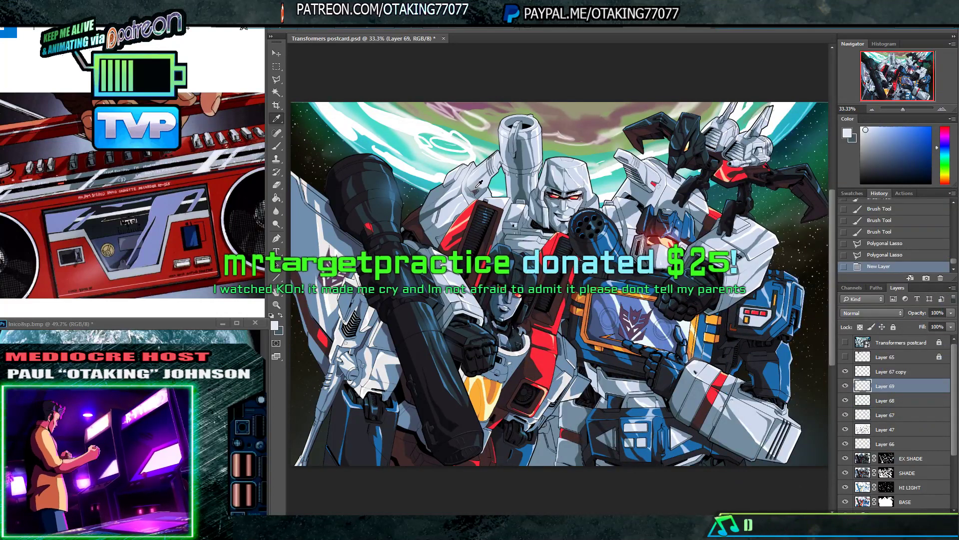
pyautogui.press('b')
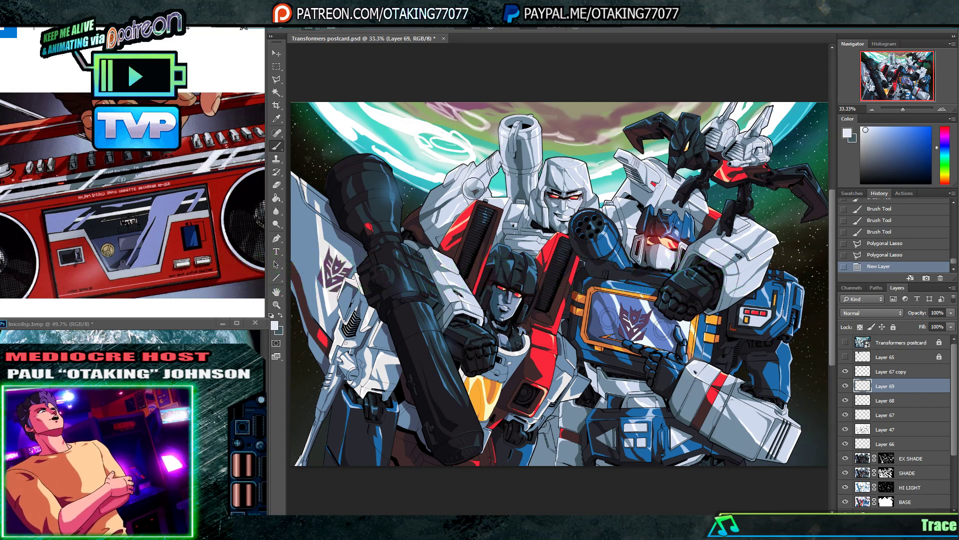
pyautogui.click(476, 28)
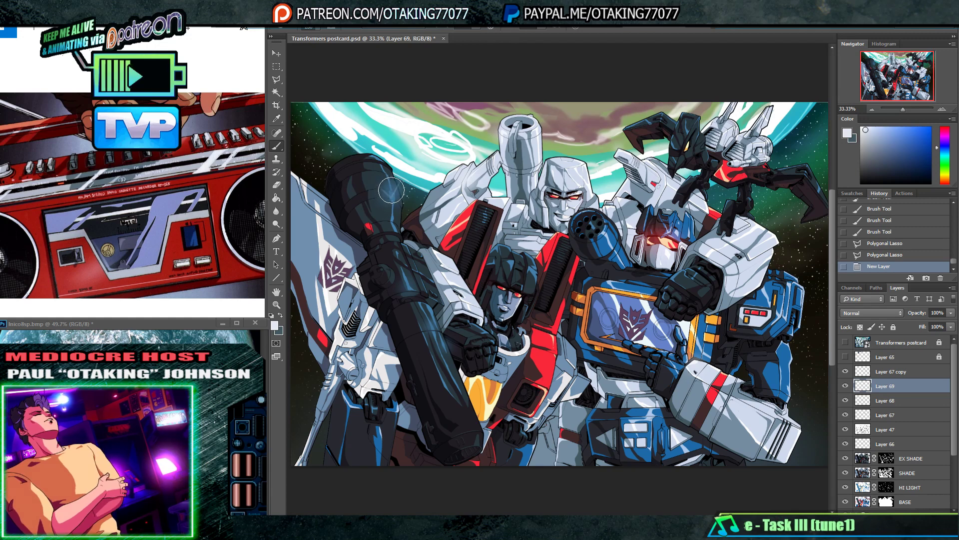
pyautogui.click(390, 193)
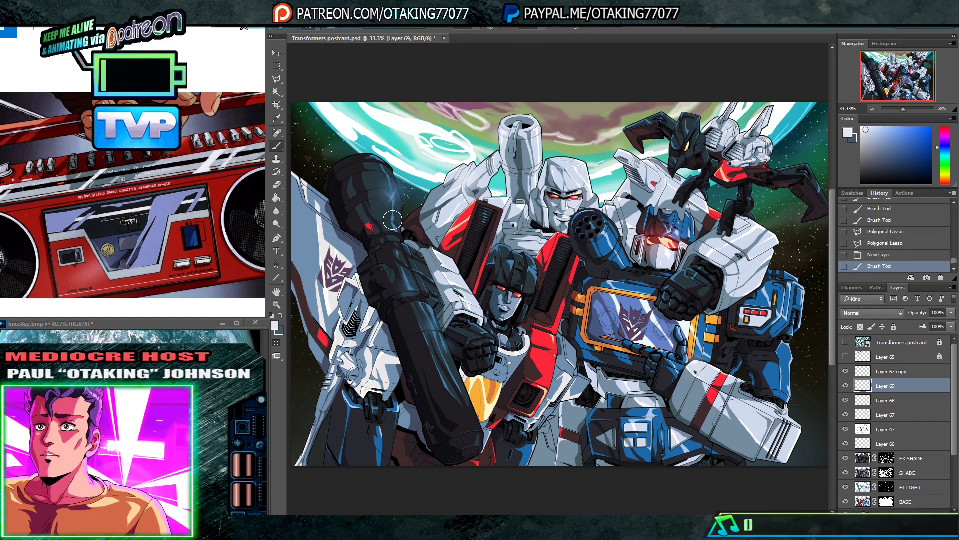
pyautogui.click(391, 198)
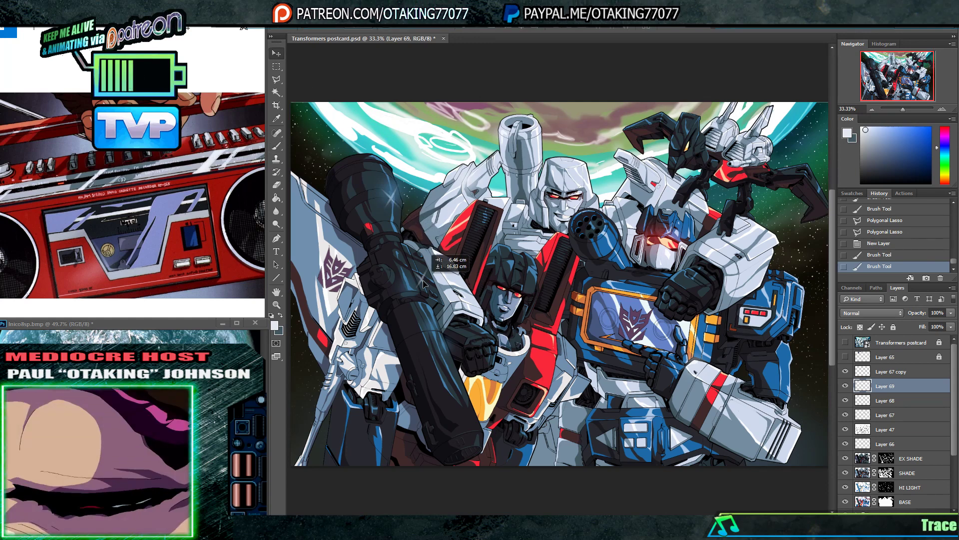
# - Copy the star glint twice further down the cannon barrel, and rotate and resize the lowest copy with Free Transform
pyautogui.moveTo(410, 289); pyautogui.dragTo(458, 369)
pyautogui.hotkey('ctrl', 't')
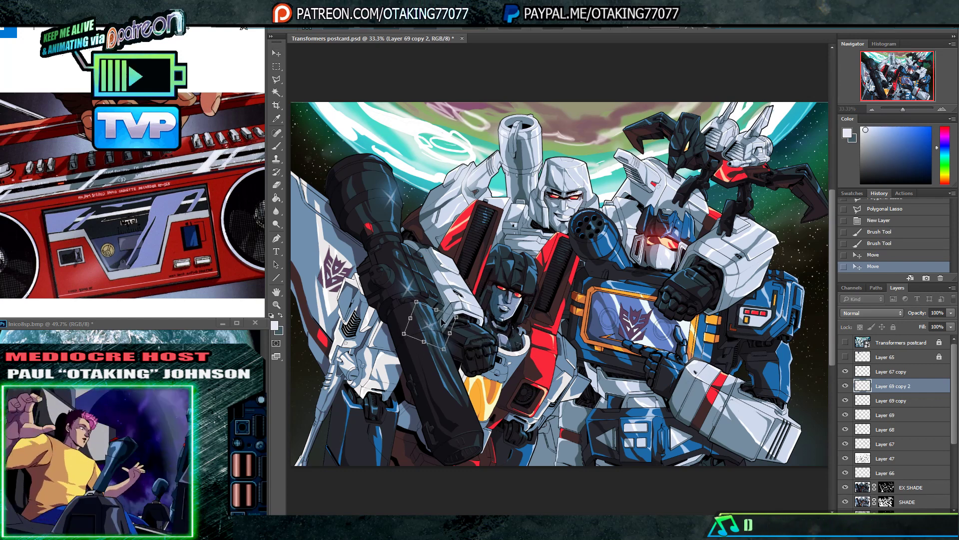
pyautogui.press('Return')
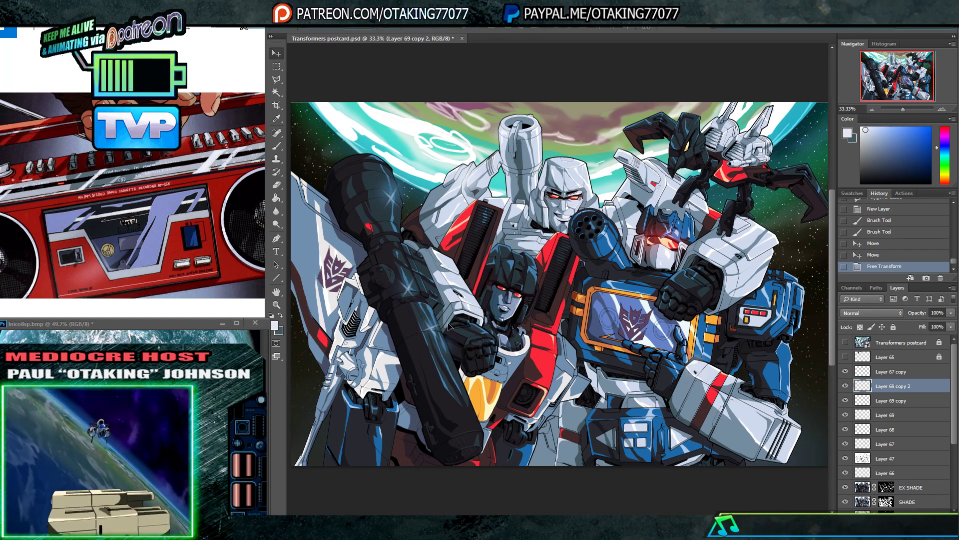
pyautogui.hotkey('ctrl', 't')
pyautogui.moveTo(450, 344)
pyautogui.mouseDown()
pyautogui.moveTo(422, 303)
pyautogui.moveTo(438, 334)
pyautogui.mouseUp()
pyautogui.press('Return')
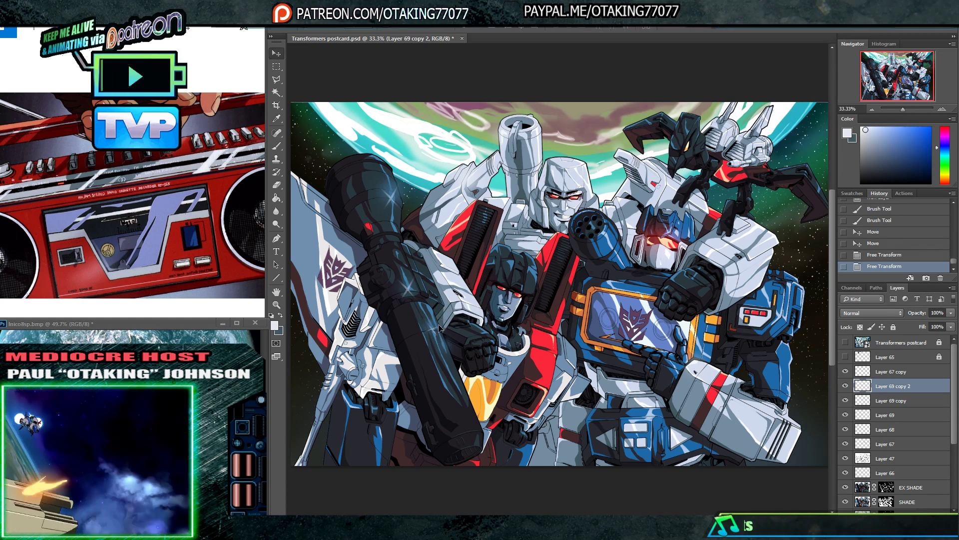
# - Check the visibility of the glow and glint layers and try to free-transform the middle glint on Layer 69 copy
pyautogui.click(882, 373)
pyautogui.click(847, 372)
pyautogui.click(845, 372)
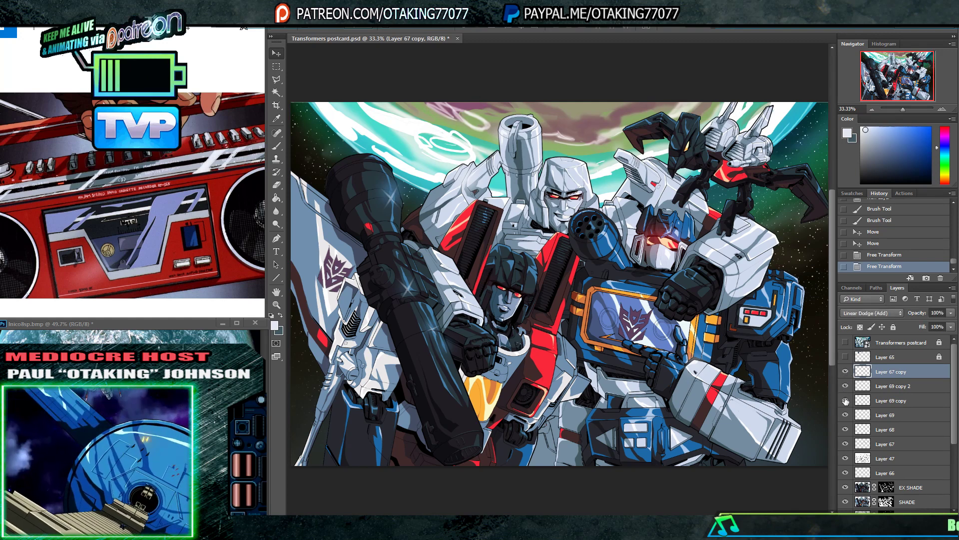
pyautogui.click(873, 403)
pyautogui.hotkey('ctrl', 't')
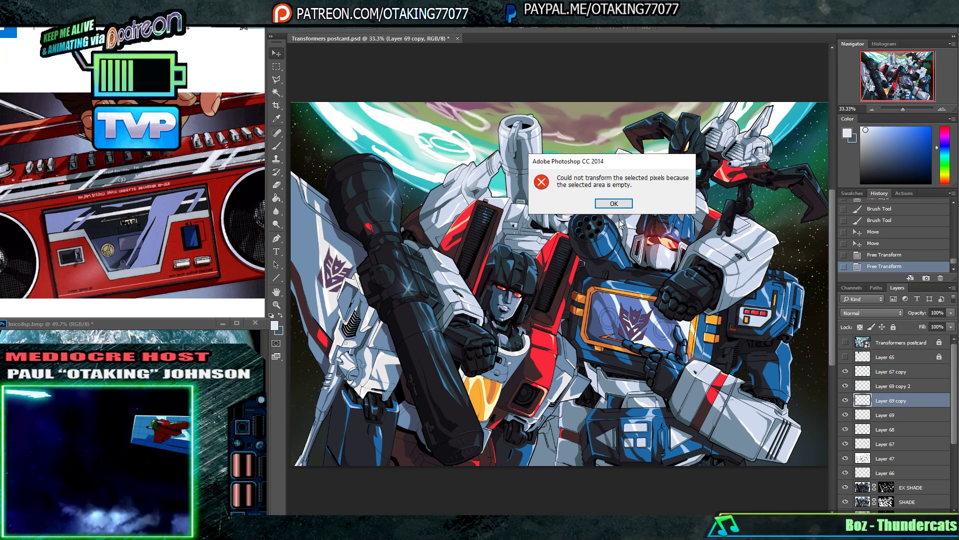
pyautogui.press('Return')
pyautogui.hotkey('ctrl', 'shift', 'n')
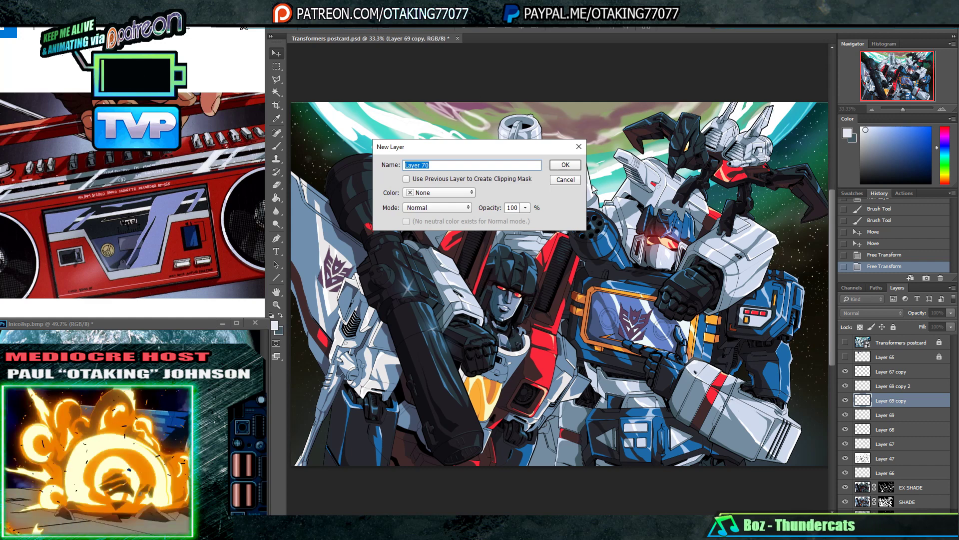
pyautogui.press('Escape')
pyautogui.hotkey('ctrl', 't')
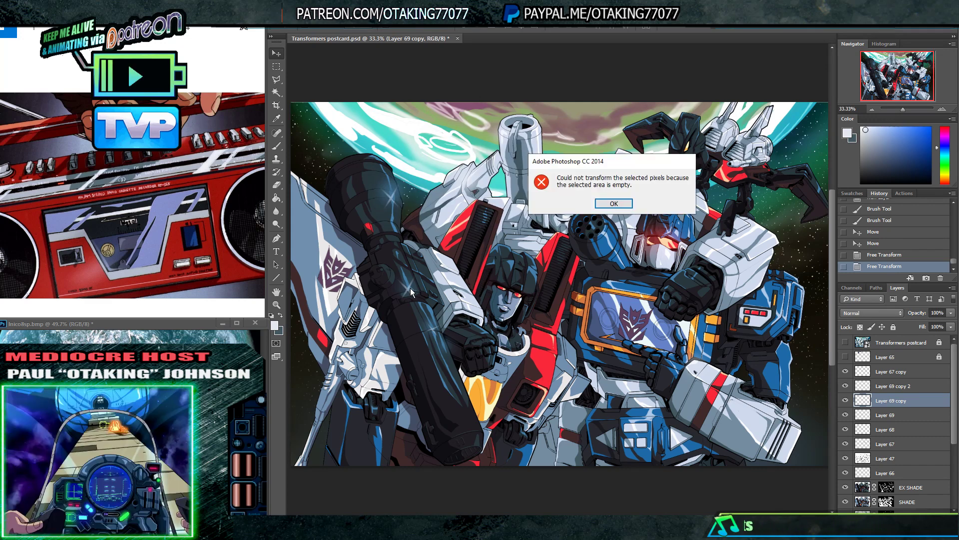
pyautogui.press('Return')
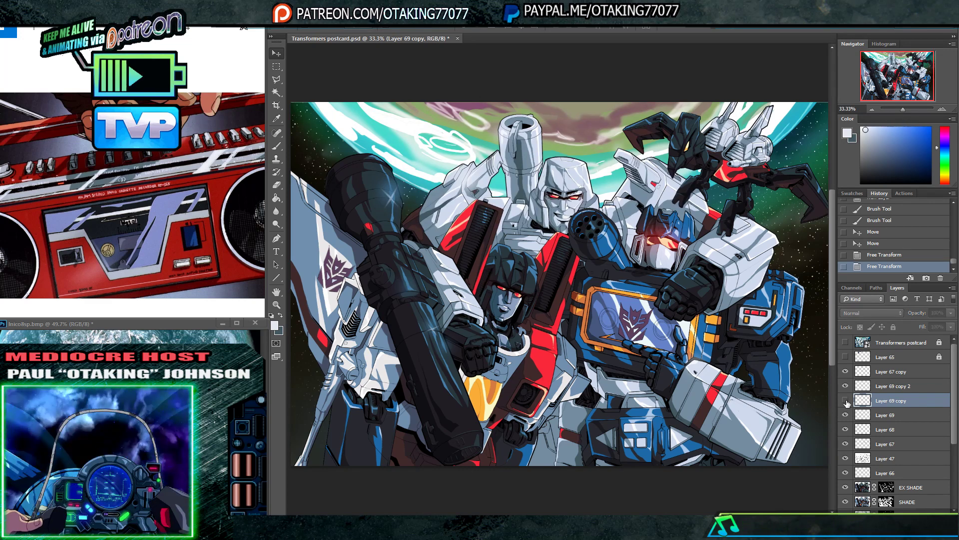
pyautogui.click(846, 386)
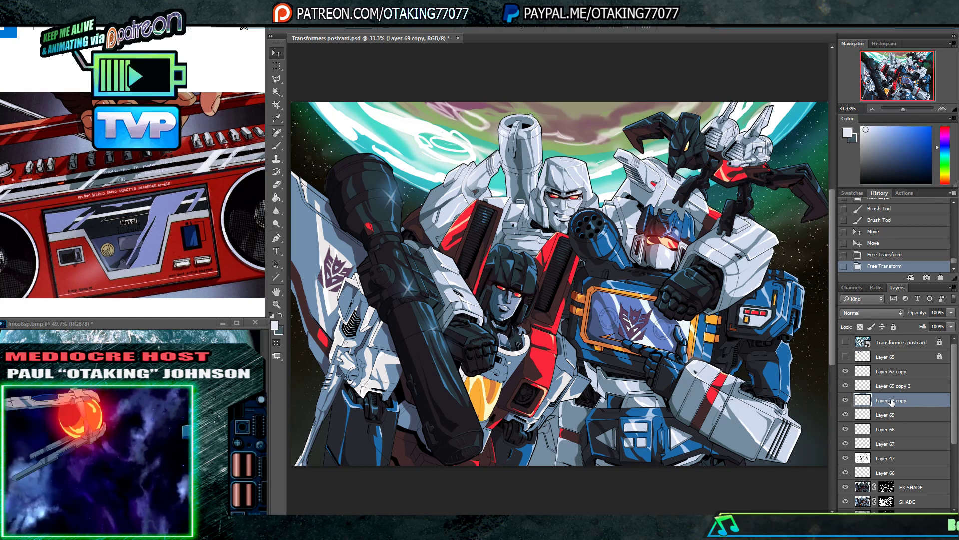
pyautogui.hotkey('ctrl', 't')
pyautogui.click(613, 203)
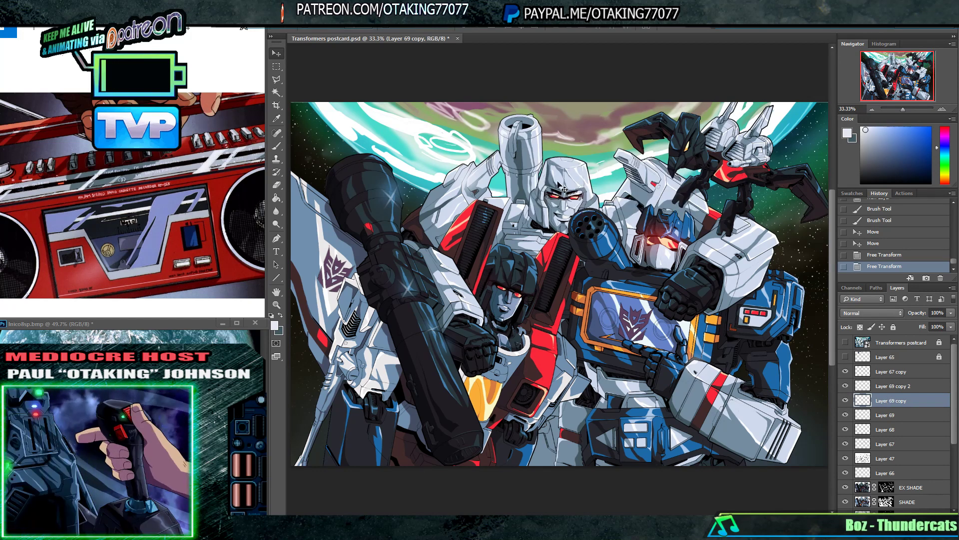
# - Deselect, then enlarge and reposition the middle glint on the cannon with Free Transform
pyautogui.hotkey('ctrl', 'd')
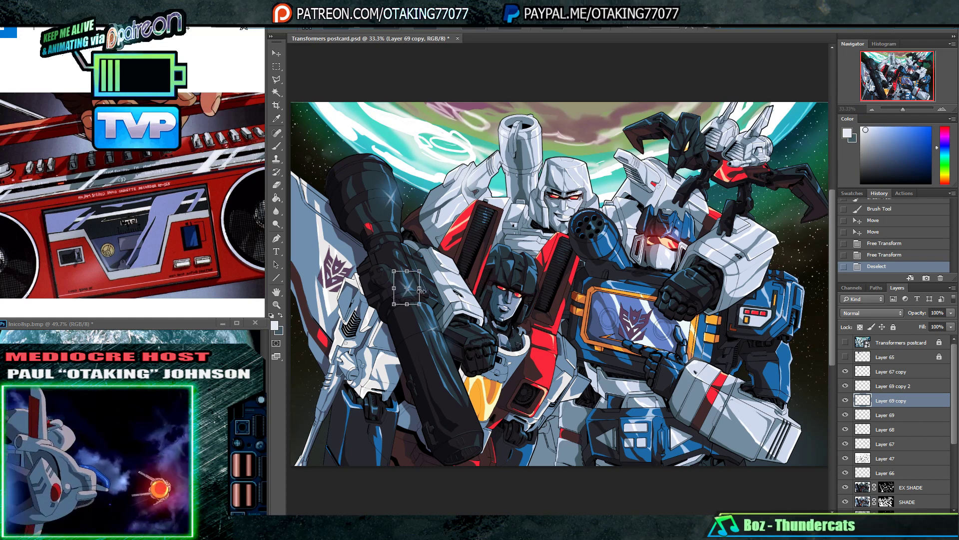
pyautogui.hotkey('ctrl', 't')
pyautogui.moveTo(439, 313); pyautogui.dragTo(442, 316)
pyautogui.moveTo(428, 294); pyautogui.dragTo(424, 293)
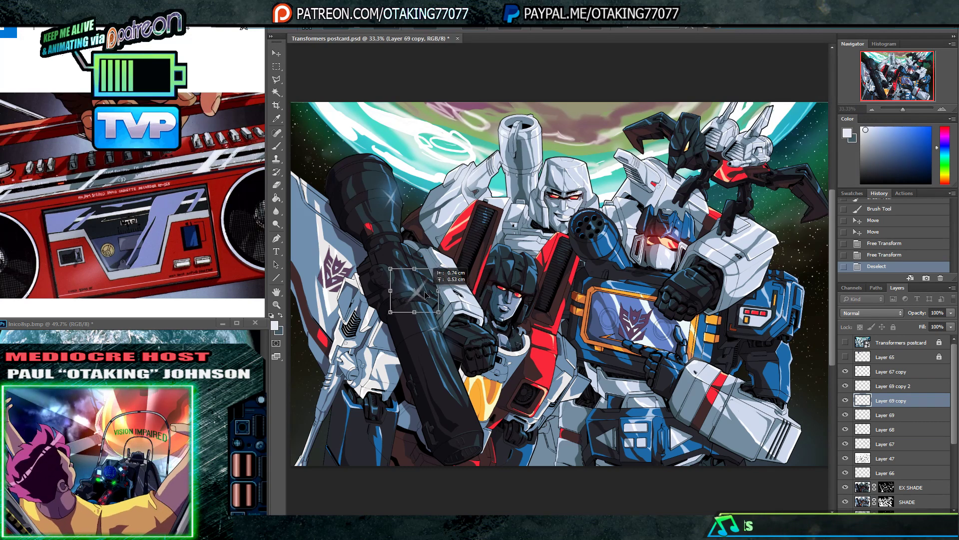
pyautogui.press('Return')
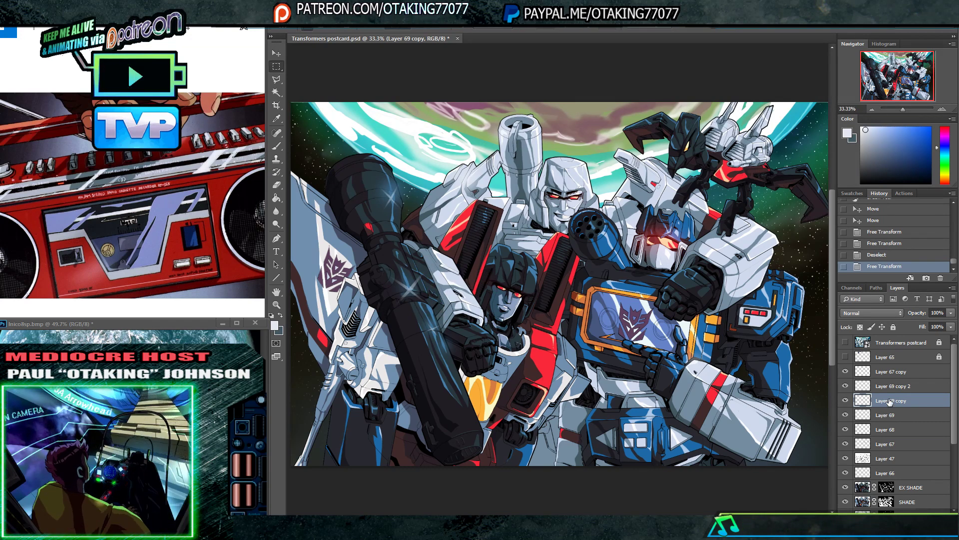
# - Merge Layer 67 copy with both glint copy layers and set the merged layer's blending mode to Overlay
pyautogui.click(890, 371)
pyautogui.keyDown('shift'); pyautogui.click(894, 401); pyautogui.keyUp('shift')
pyautogui.hotkey('ctrl', 'e')
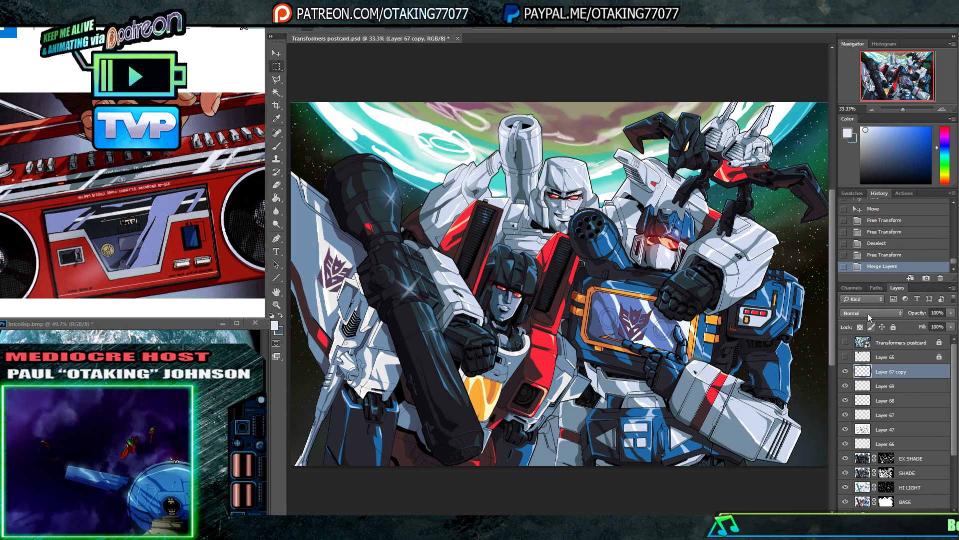
pyautogui.scroll(-6, 877, 313)
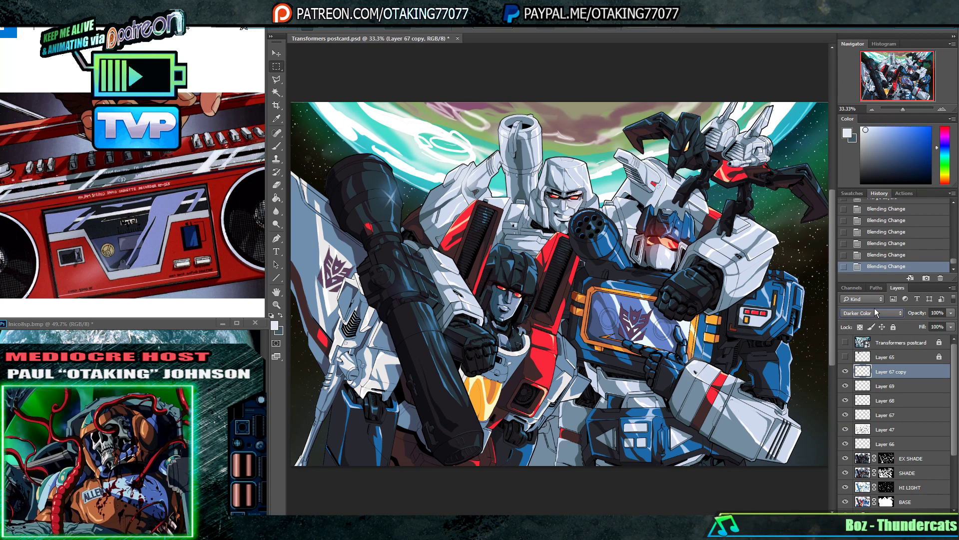
pyautogui.scroll(-4, 874, 312)
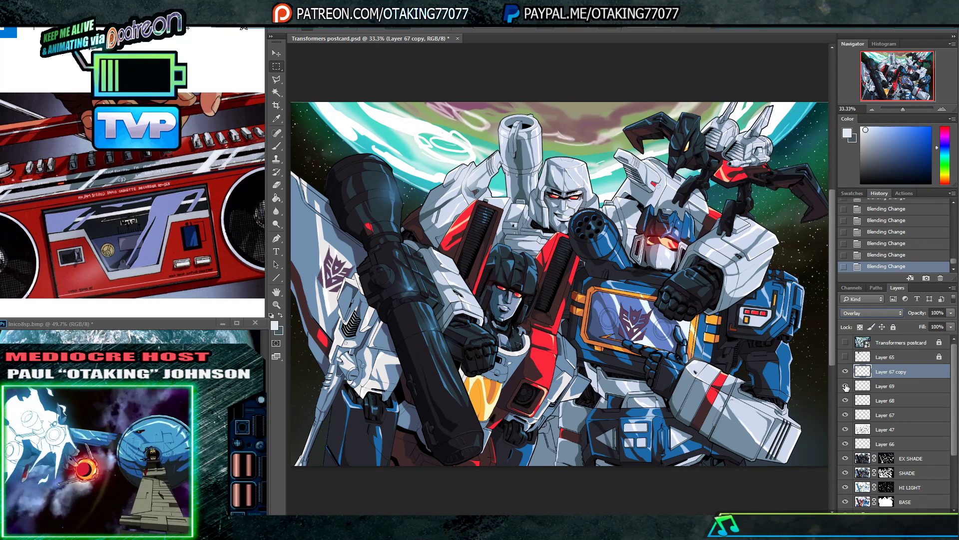
# - Compare blending modes on Layer 69 and set the upper glint to Overlay
pyautogui.click(885, 385)
pyautogui.click(881, 313)
pyautogui.click(880, 314)
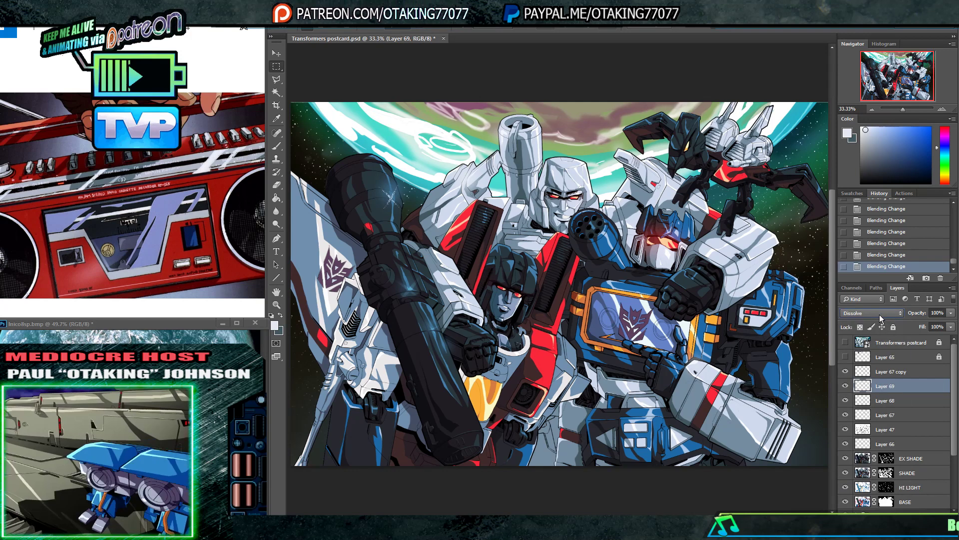
pyautogui.scroll(-3, 879, 314)
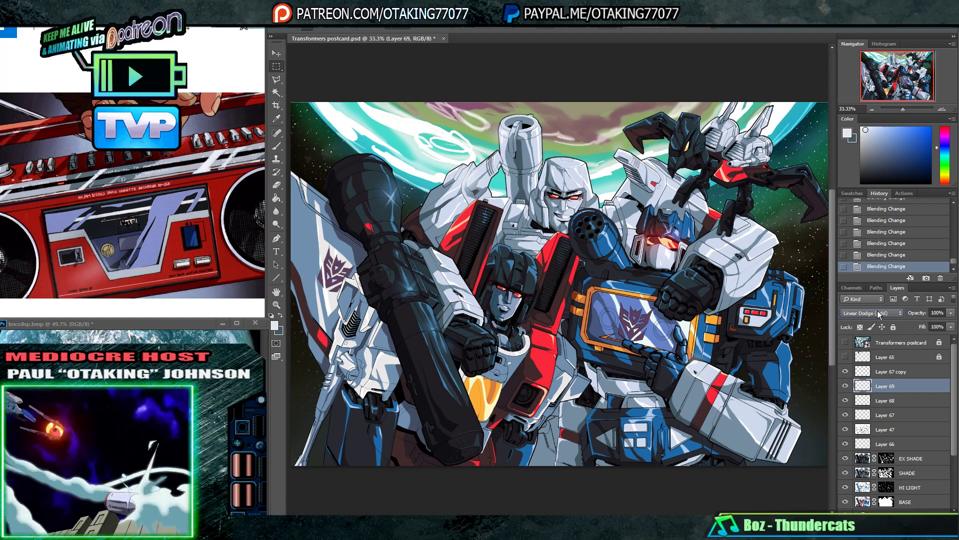
pyautogui.scroll(-1, 878, 313)
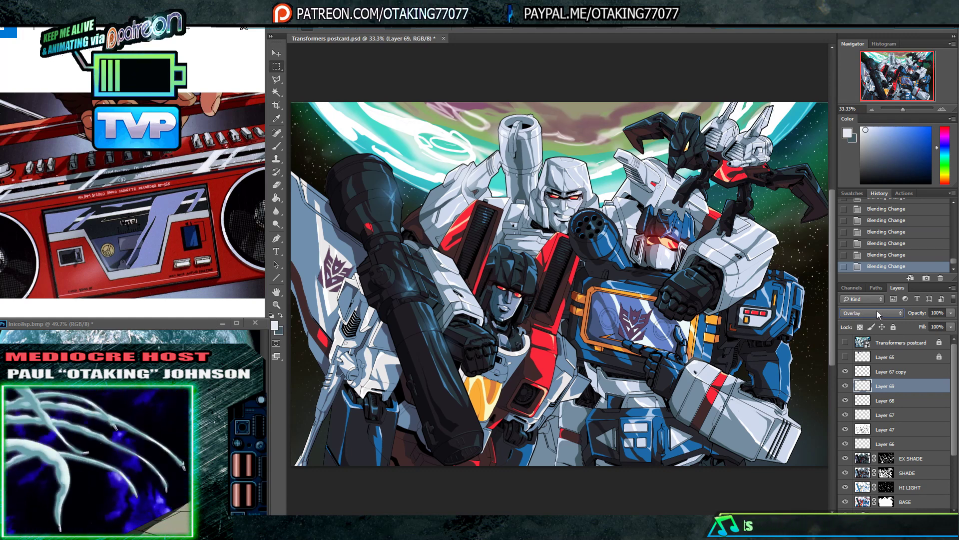
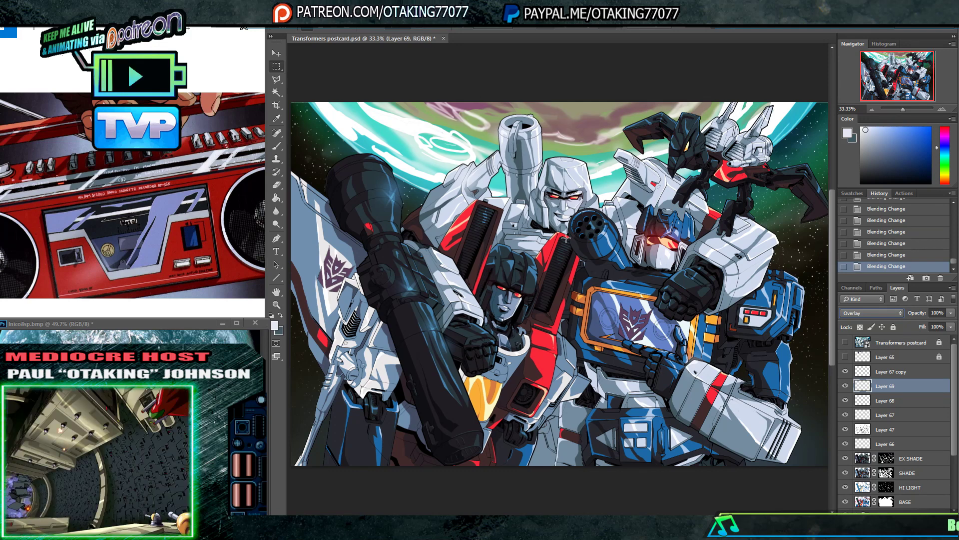
# - Copy the Layer 69 glint to the cannon's lower end and adjust the copy with Free Transform
pyautogui.click(276, 53)
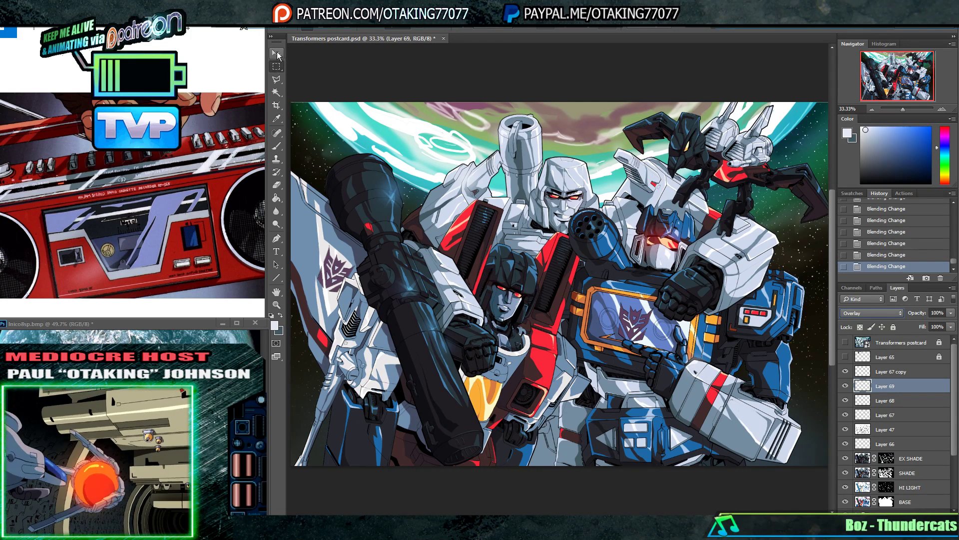
pyautogui.moveTo(409, 93); pyautogui.dragTo(489, 432)
pyautogui.press('Return')
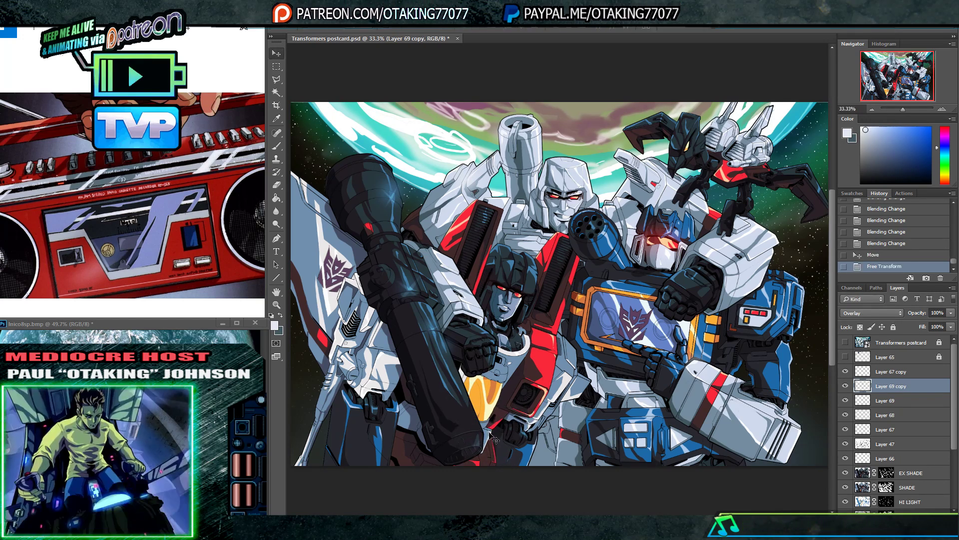
# - Duplicate Layer 69 copy to strengthen the new glint and enlarge the view to 50%
pyautogui.rightClick(911, 388)
pyautogui.click(894, 94)
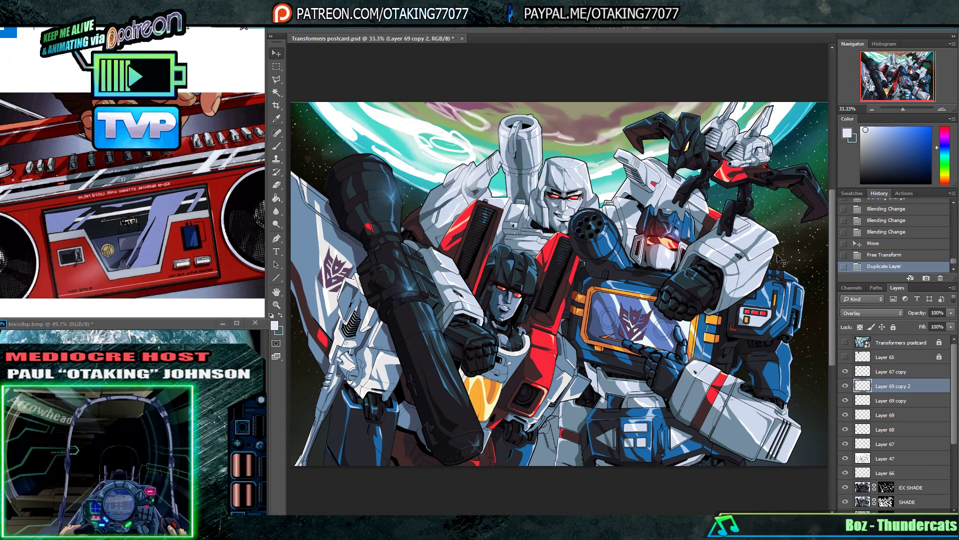
pyautogui.click(942, 108)
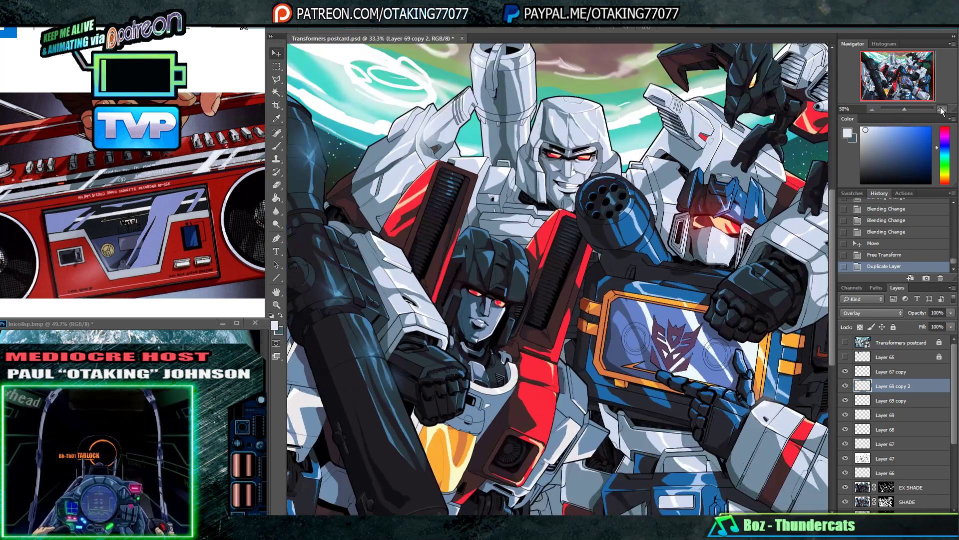
# - Try deleting Layer 67 copy and Layer 69 copy 2, comparing the cannon's lower end with Layer 69 copy hidden
pyautogui.click(942, 108)
pyautogui.moveTo(580, 261); pyautogui.dragTo(592, 224)
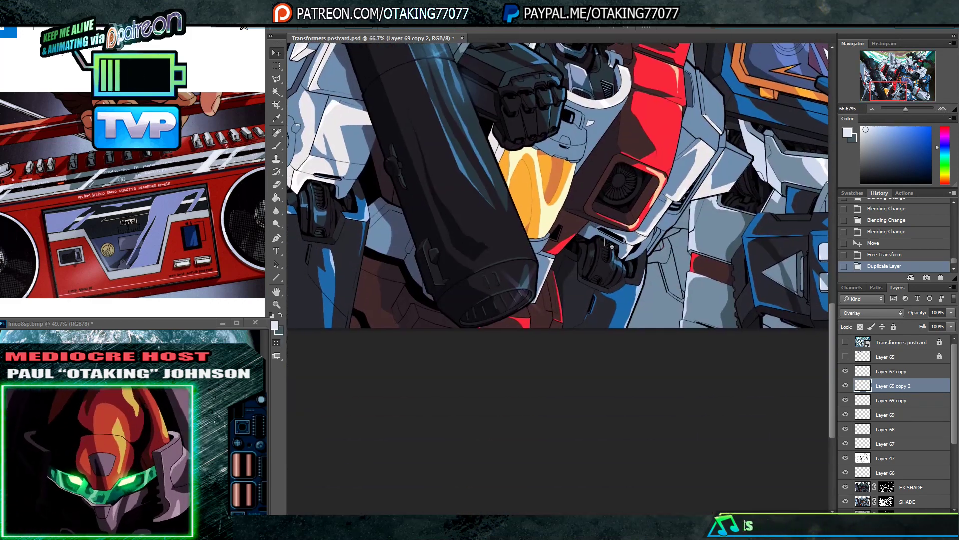
pyautogui.rightClick(896, 373)
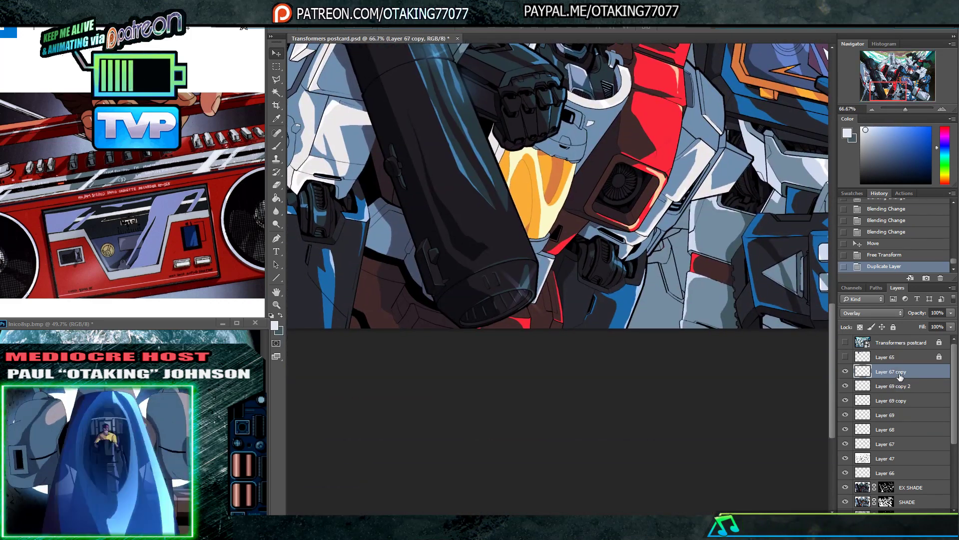
pyautogui.click(914, 91)
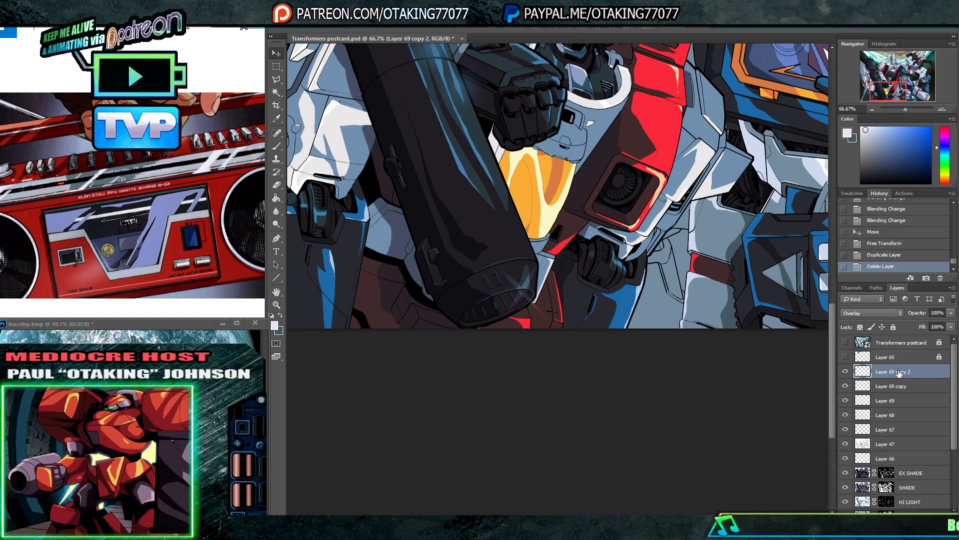
pyautogui.rightClick(899, 373)
pyautogui.click(919, 83)
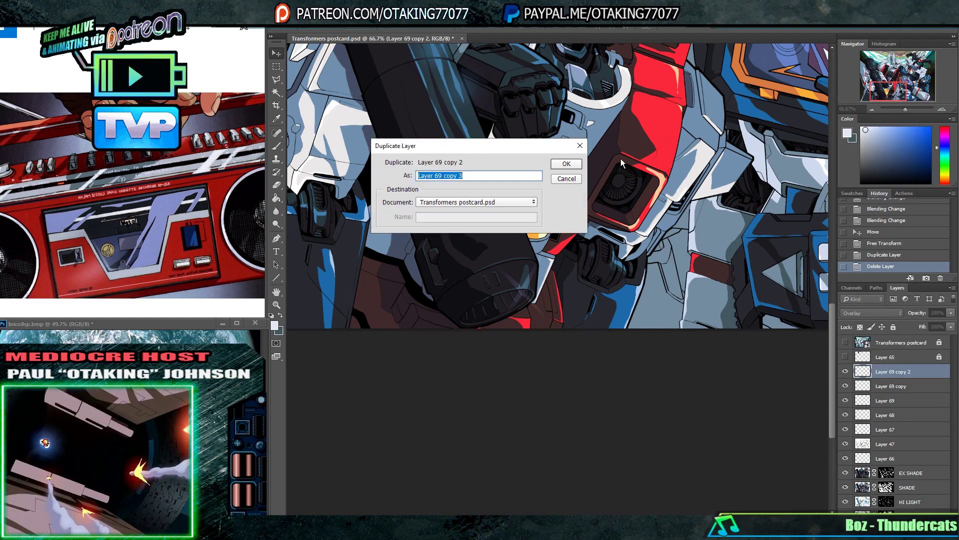
pyautogui.press('Escape')
pyautogui.rightClick(902, 374)
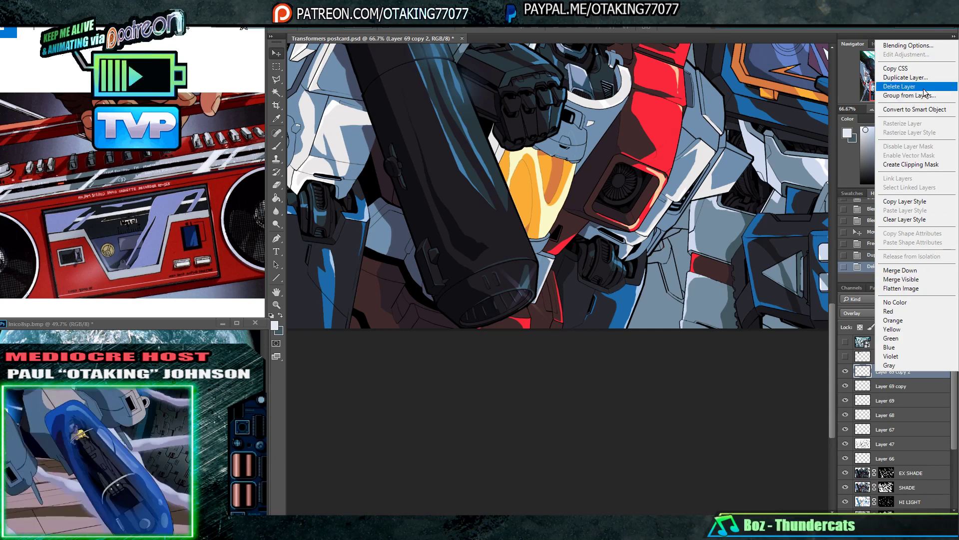
pyautogui.click(875, 90)
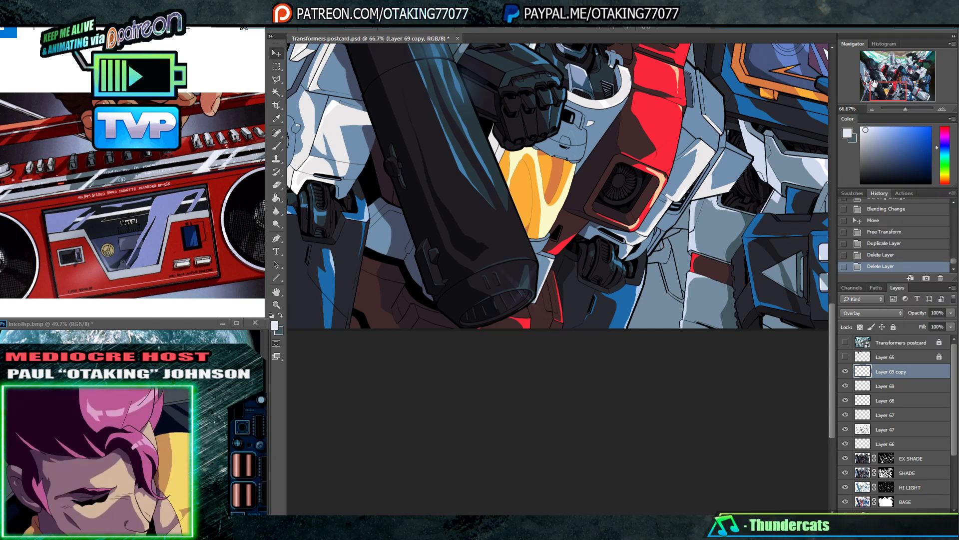
pyautogui.click(845, 372)
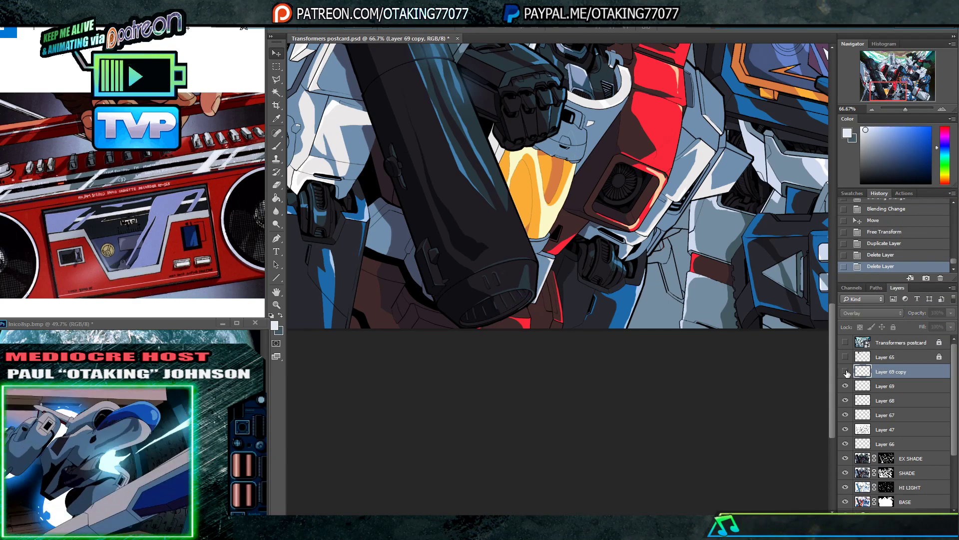
# - Restore the Free Transform history state and clear the glint at the cannon's lower end from Layer 69 copy with a rectangular selection
pyautogui.click(871, 107)
pyautogui.click(871, 107)
pyautogui.scroll(-1, 564, 207)
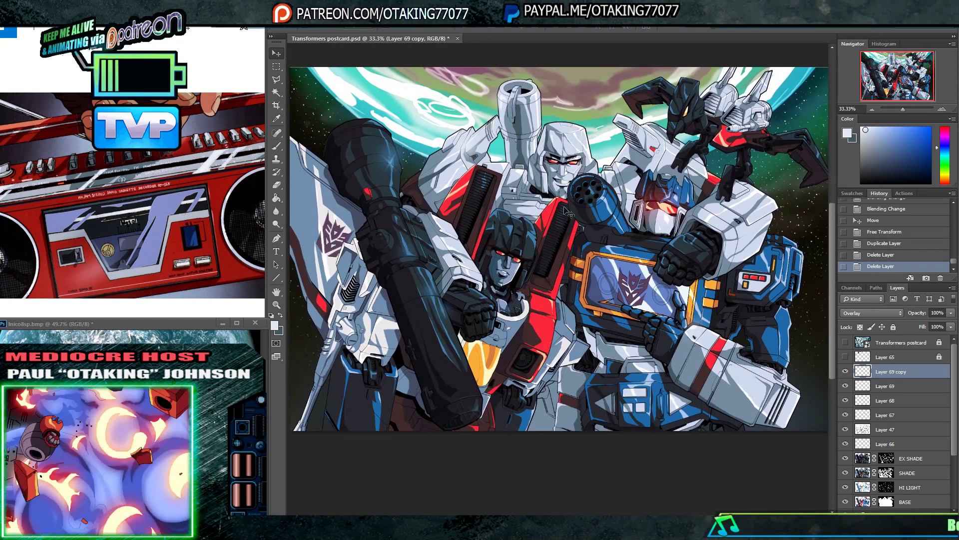
pyautogui.click(917, 240)
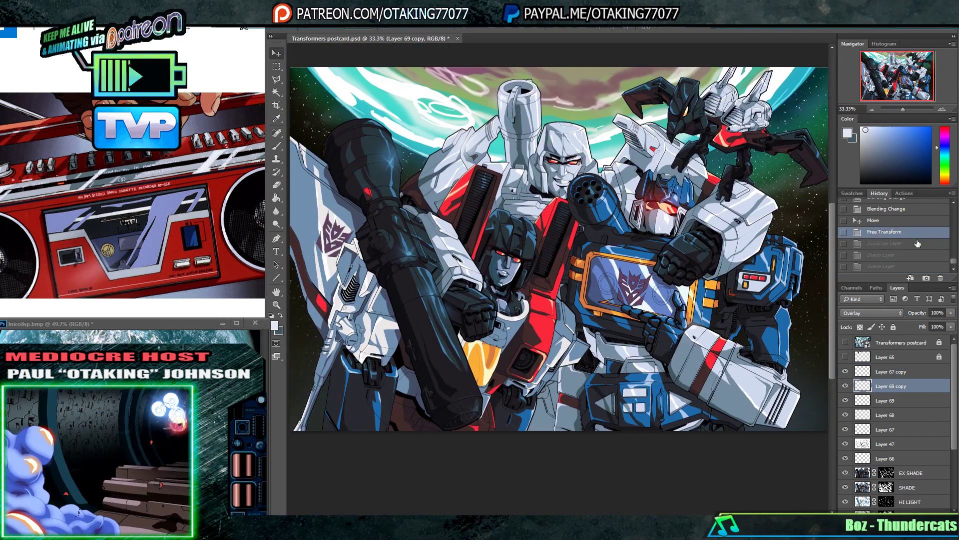
pyautogui.click(922, 234)
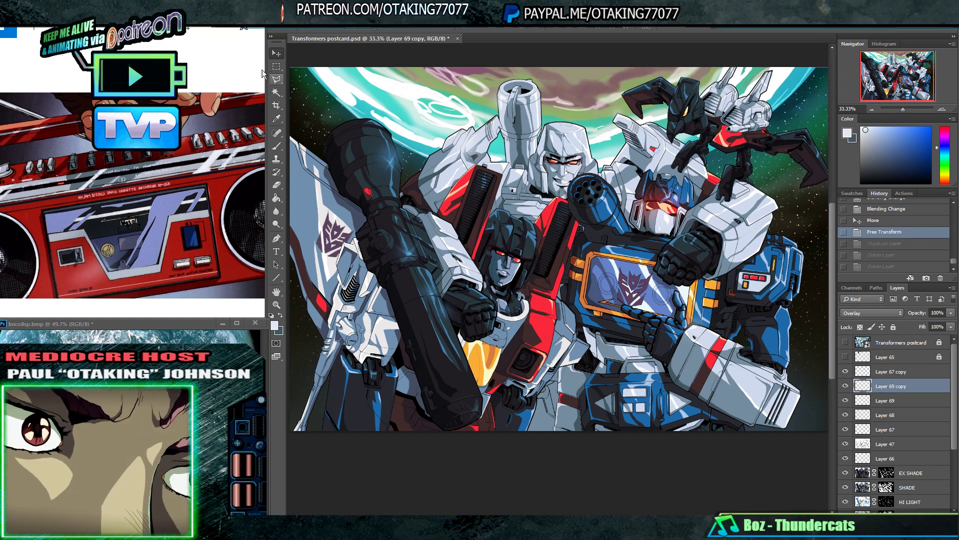
pyautogui.moveTo(443, 388); pyautogui.dragTo(521, 437)
pyautogui.press('Delete')
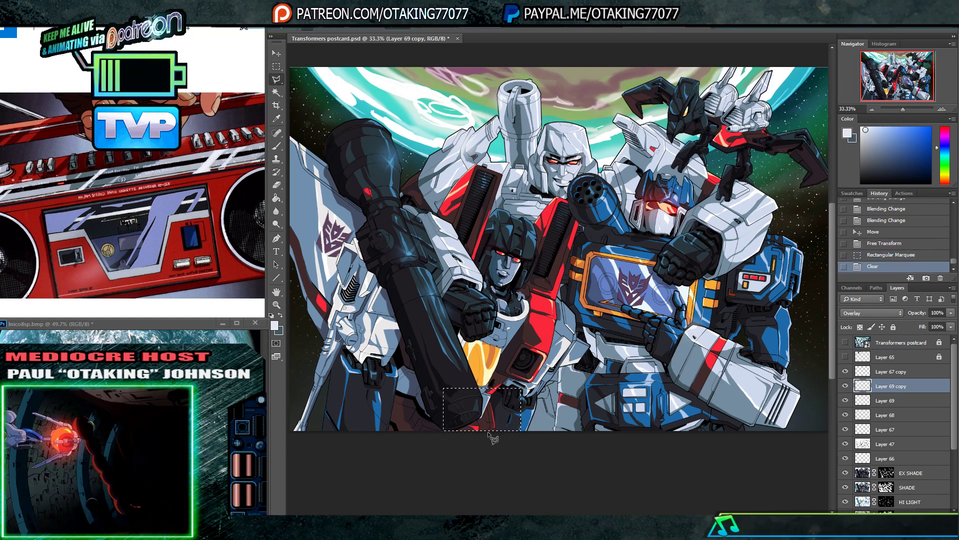
# - Outline thin crossing slivers at the cannon's lower end with the Polygonal Lasso and add Layer 70 above Layer 67 copy
pyautogui.click(464, 433)
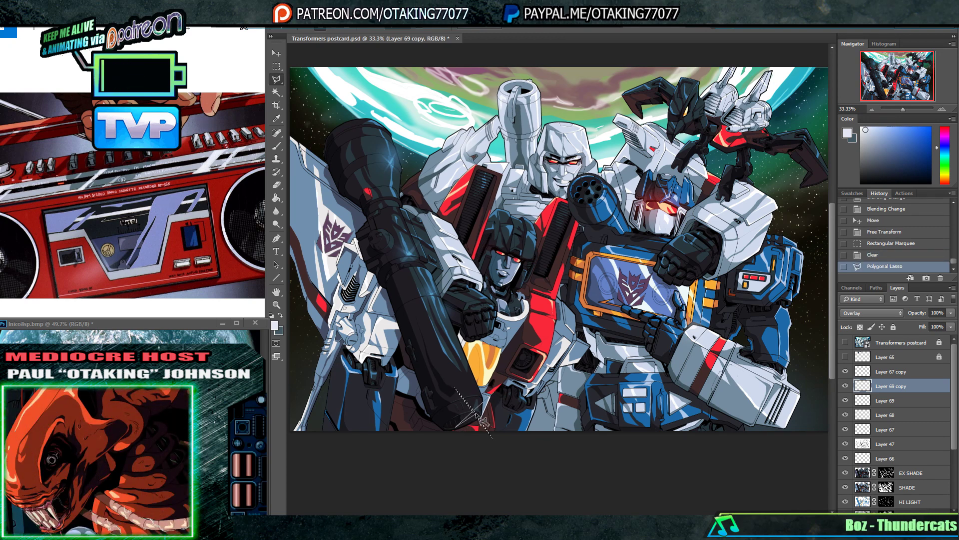
pyautogui.click(481, 421)
pyautogui.hotkey('ctrl', 't')
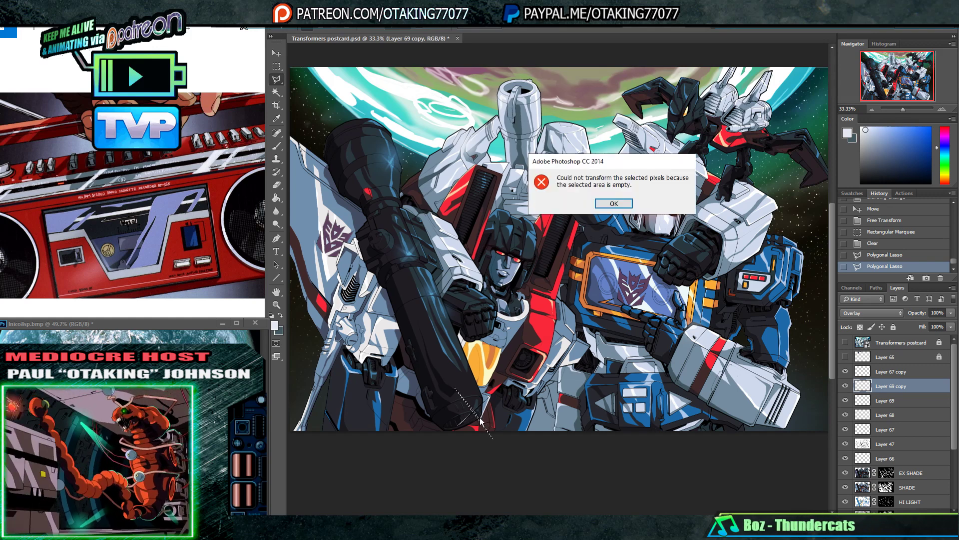
pyautogui.click(614, 203)
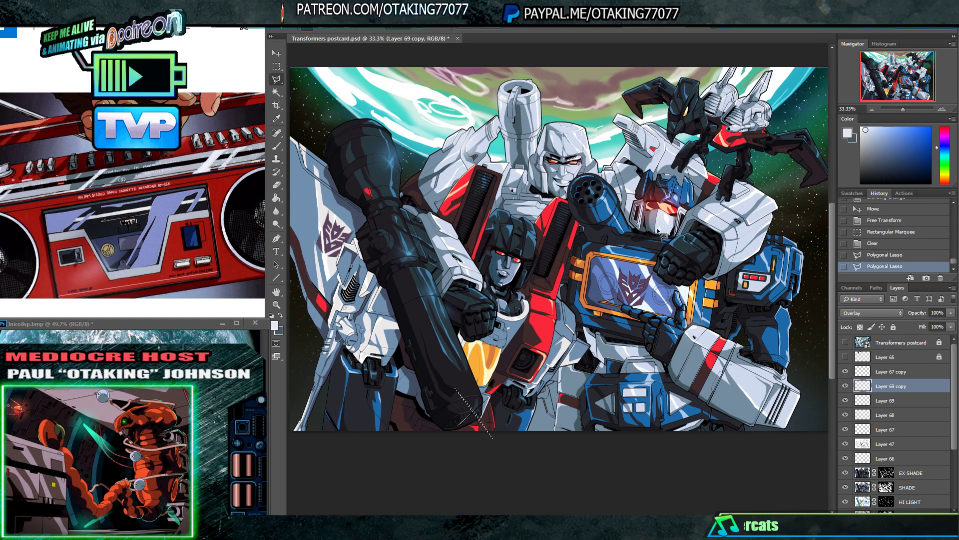
pyautogui.click(901, 372)
pyautogui.hotkey('ctrl', 'shift', 'n')
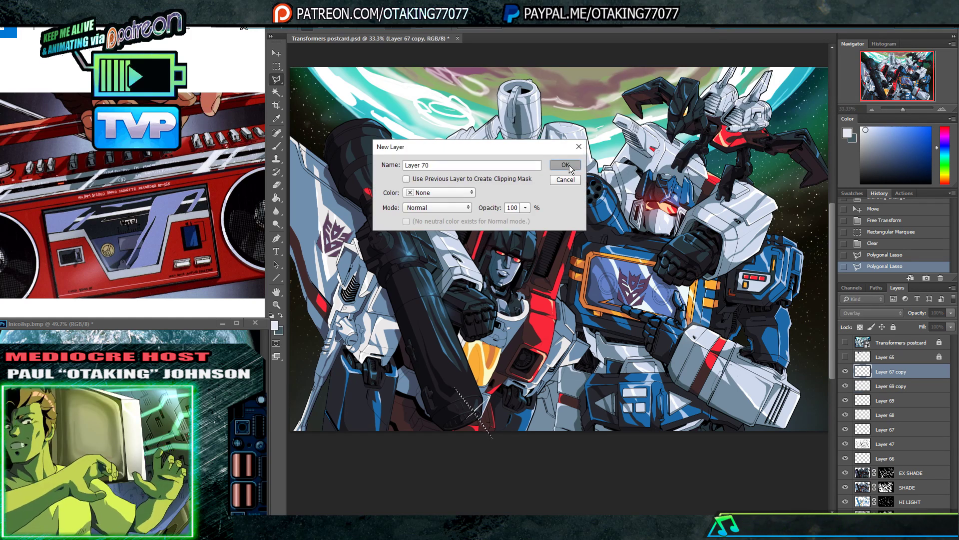
pyautogui.click(566, 171)
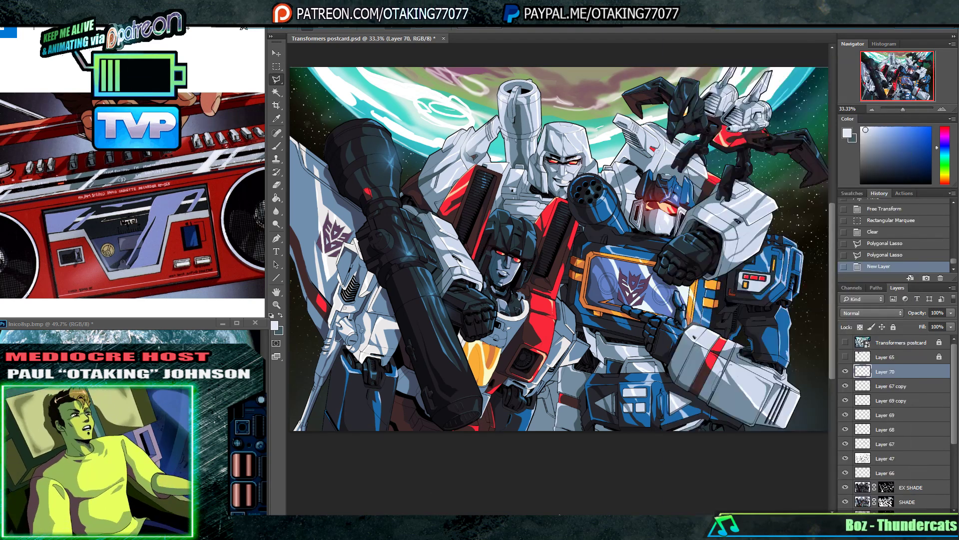
# - Brush a soft light glint inside the sliver selection on Layer 70 and deselect
pyautogui.press('i')
pyautogui.press('b')
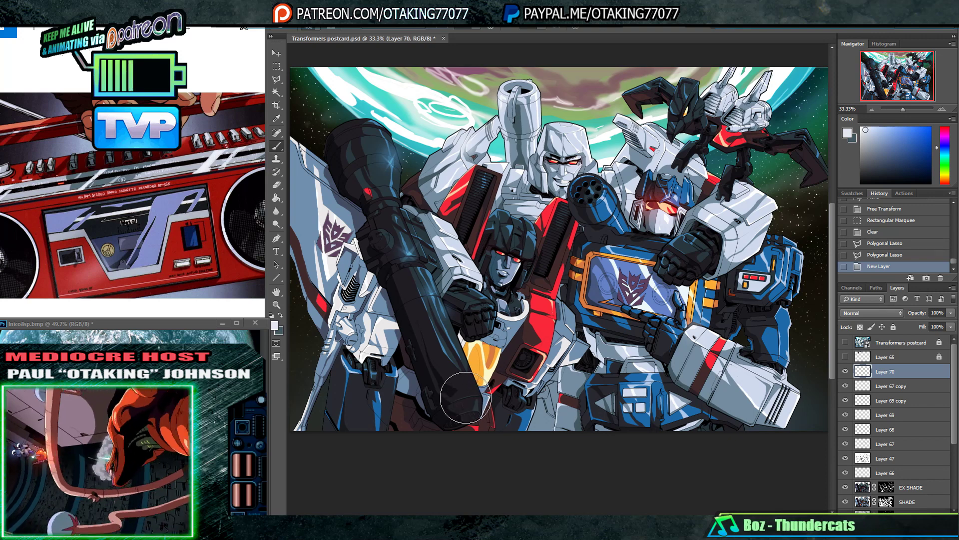
pyautogui.hotkey('ctrl', 'z')
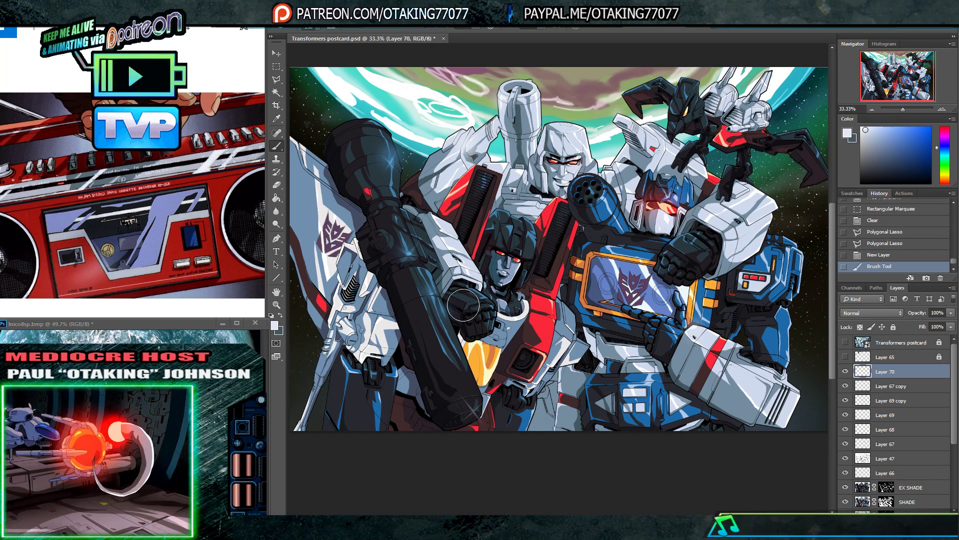
pyautogui.hotkey('ctrl', 'd')
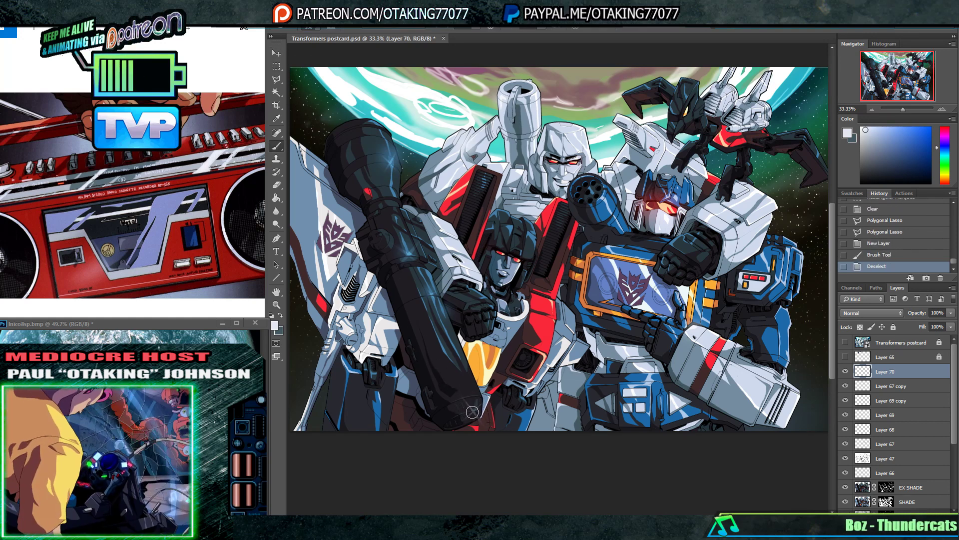
# - Compare blending modes on Layer 70 and set the lower cannon glint to Vivid Light
pyautogui.click(887, 313)
pyautogui.scroll(-7, 886, 310)
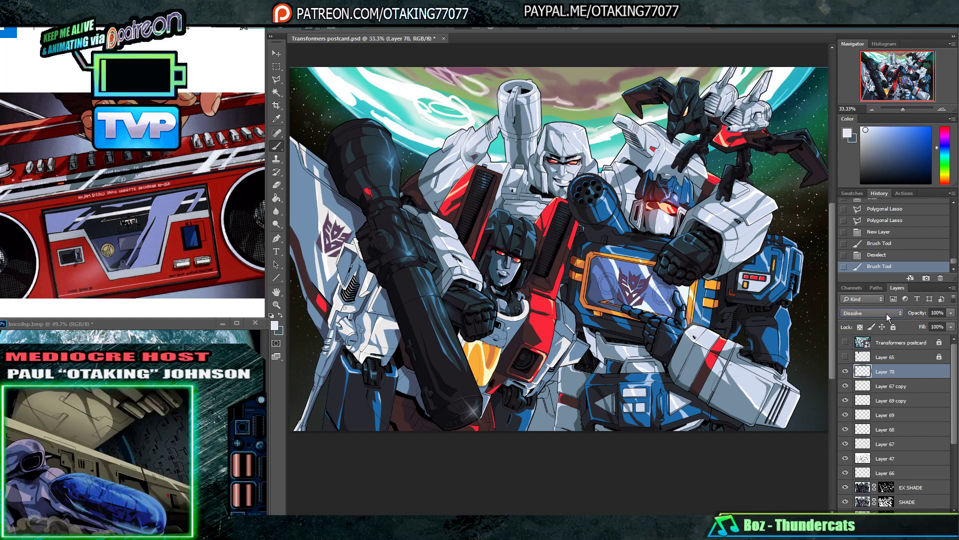
pyautogui.scroll(-3, 888, 309)
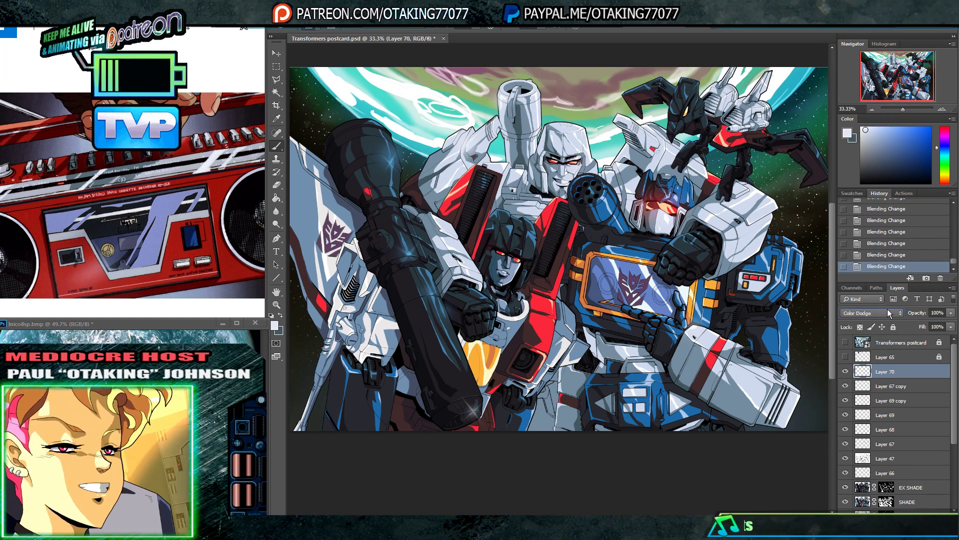
pyautogui.scroll(-4, 888, 310)
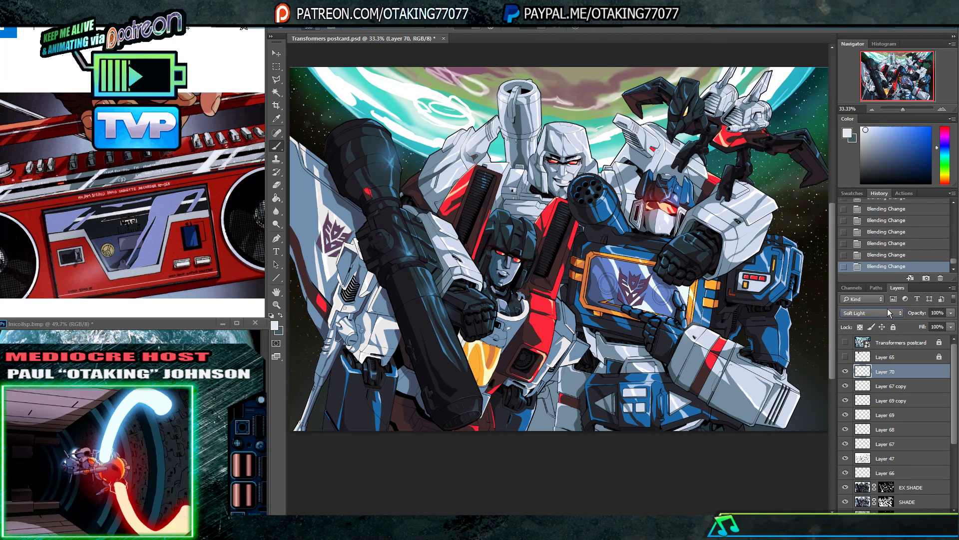
pyautogui.scroll(-1, 892, 313)
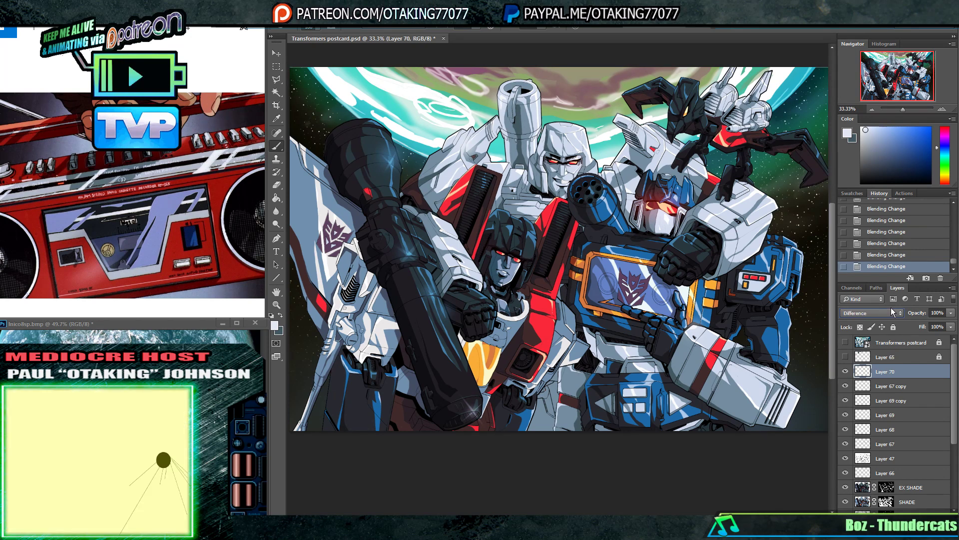
pyautogui.scroll(1, 892, 312)
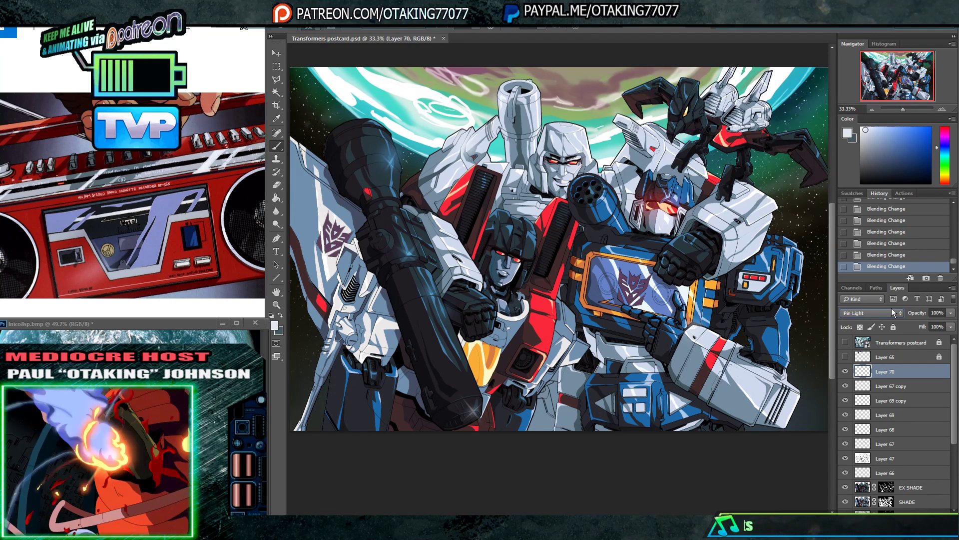
pyautogui.scroll(4, 893, 312)
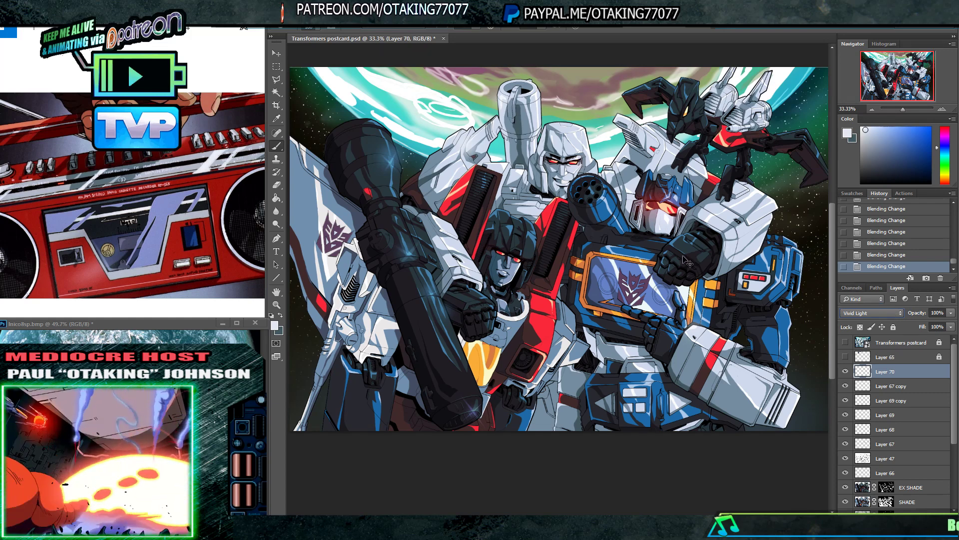
# - Adjust the Layer 70 glint on the cannon's lower end with Free Transform
pyautogui.hotkey('ctrl', 't')
pyautogui.hotkey('ctrl', '+')
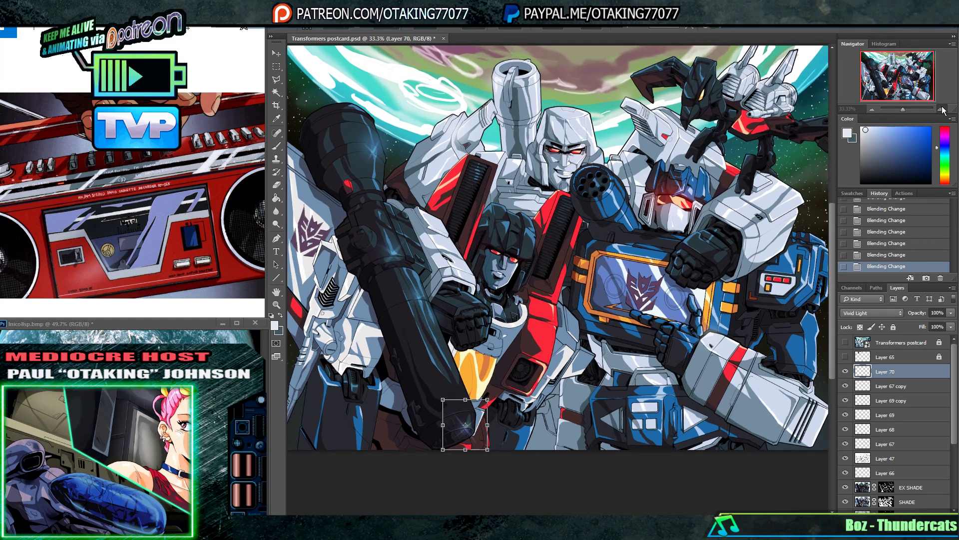
pyautogui.moveTo(542, 383); pyautogui.dragTo(578, 343)
pyautogui.moveTo(520, 357); pyautogui.dragTo(530, 359)
pyautogui.press('Return')
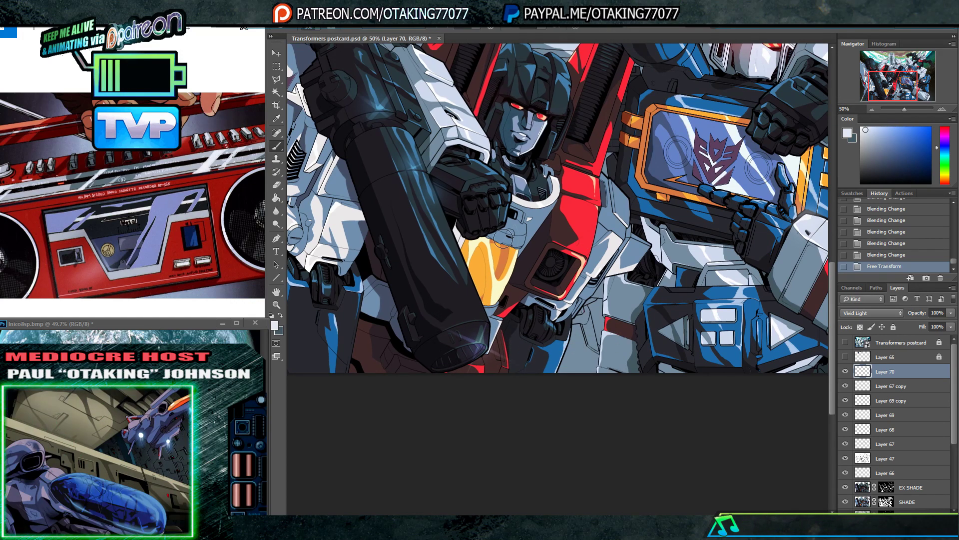
# - Outline thin crossing slivers at the tip of the white shoulder fin beside the black bird with the Polygonal Lasso
pyautogui.moveTo(504, 238); pyautogui.dragTo(588, 378)
pyautogui.moveTo(702, 195); pyautogui.dragTo(574, 253)
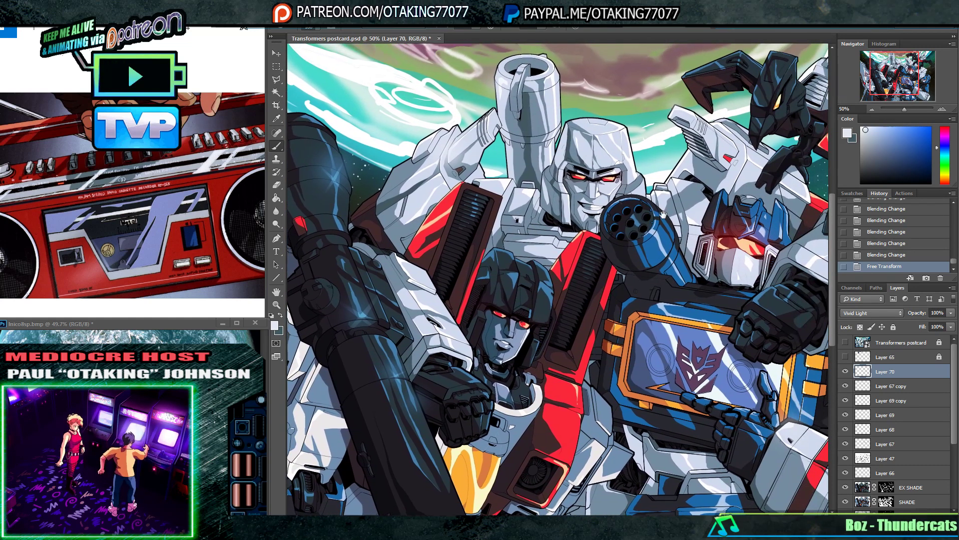
pyautogui.moveTo(804, 310); pyautogui.dragTo(717, 242)
pyautogui.moveTo(747, 106); pyautogui.dragTo(619, 241)
pyautogui.moveTo(678, 147); pyautogui.dragTo(673, 149)
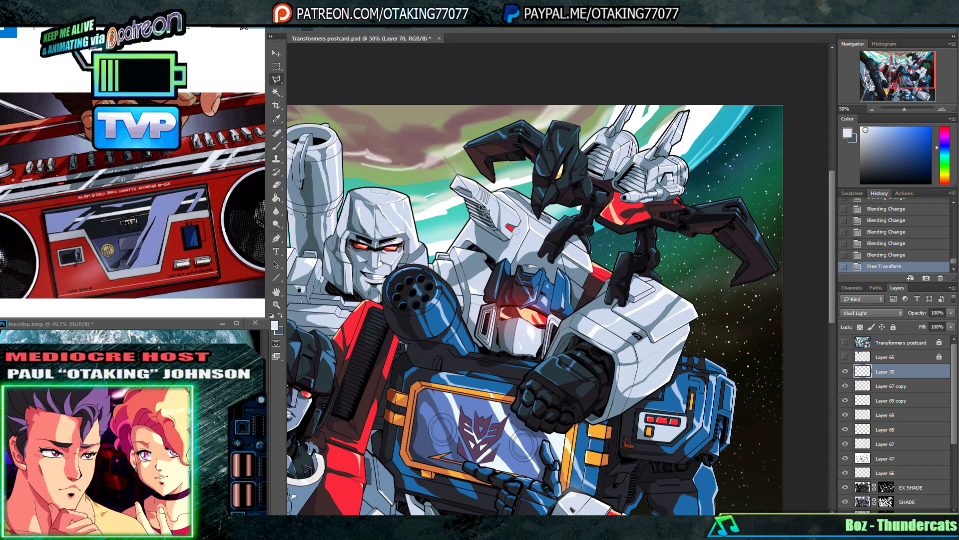
pyautogui.doubleClick(464, 183)
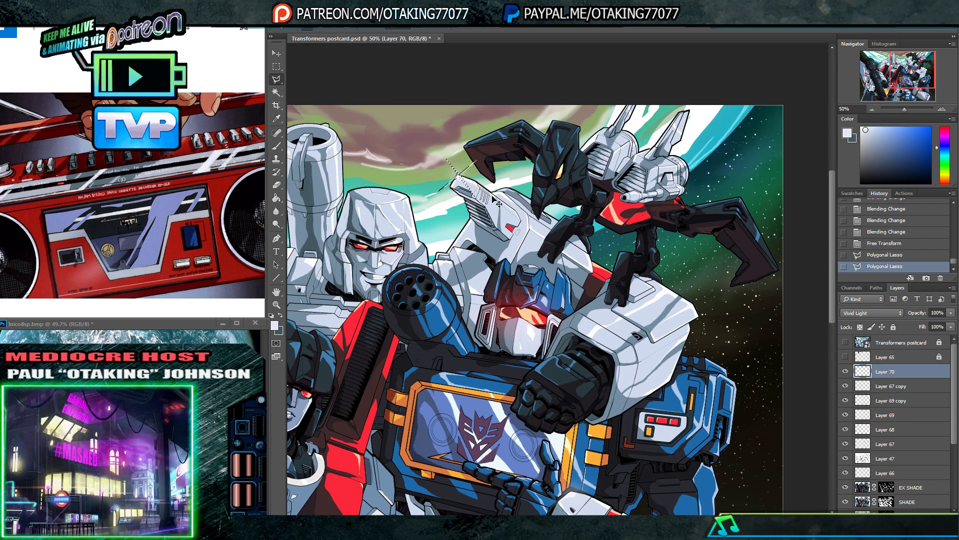
# - Brush a bright star glint into the shoulder fin selection on Layer 70 using a much larger brush, and deselect
pyautogui.press('b')
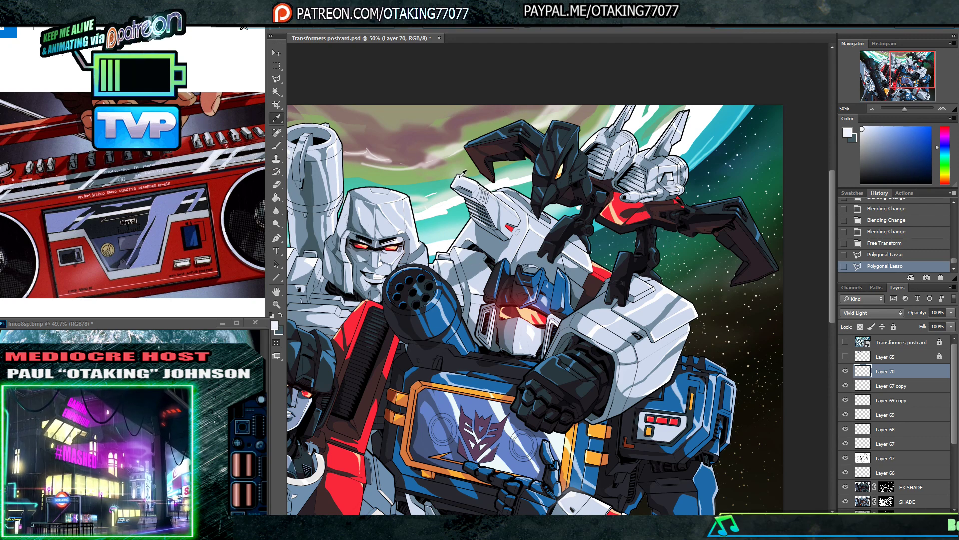
pyautogui.press(']')
pyautogui.press(']')
pyautogui.press(']')
pyautogui.press(']')
pyautogui.press(']')
pyautogui.click(461, 169)
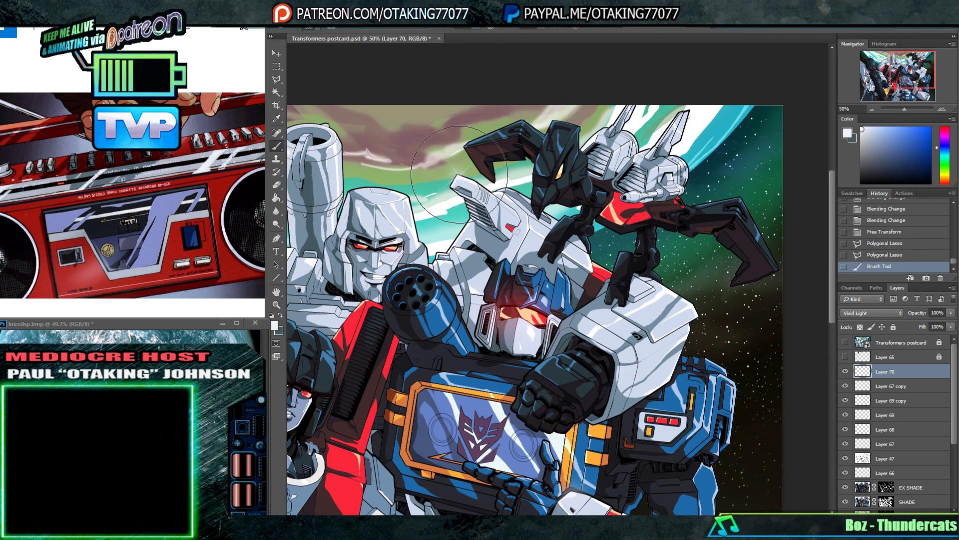
pyautogui.click(459, 174)
pyautogui.click(459, 174)
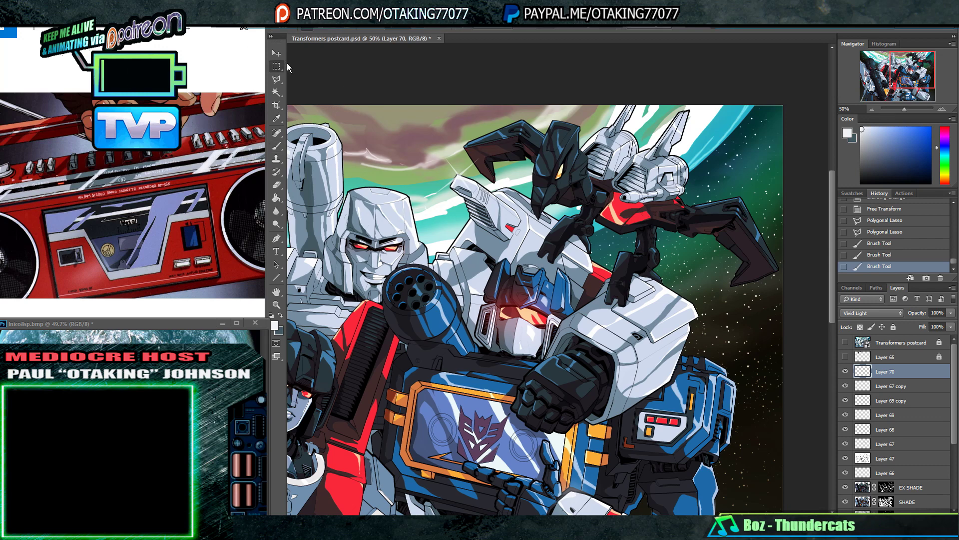
pyautogui.click(304, 68)
pyautogui.moveTo(545, 153); pyautogui.dragTo(701, 133)
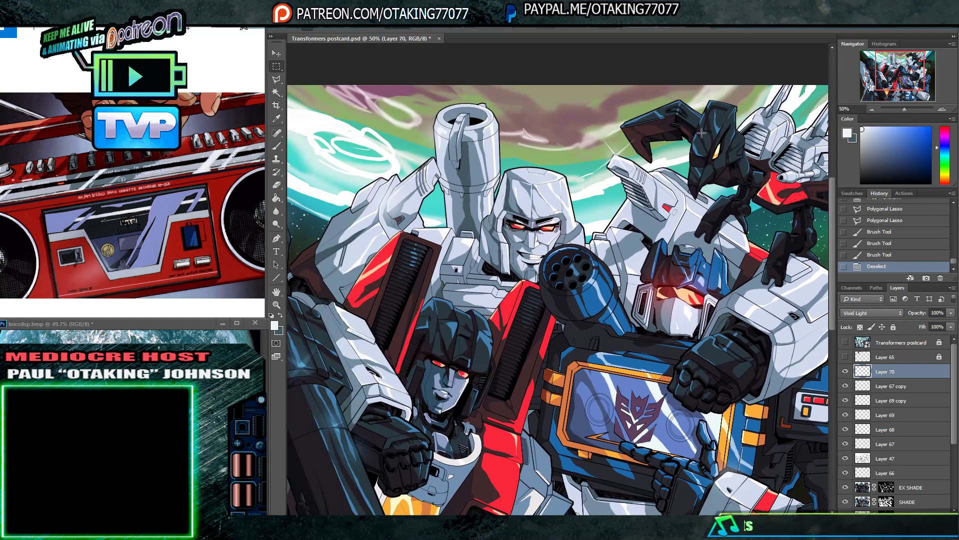
pyautogui.hotkey('ctrl', '-')
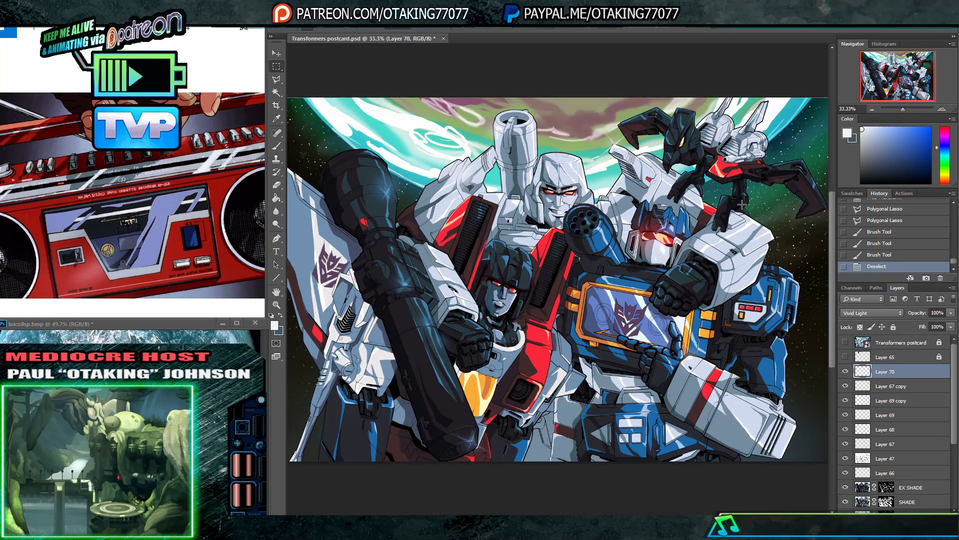
# - Outline thin crossing slivers over the lower end of the black cannon with the Polygonal Lasso
pyautogui.moveTo(648, 260); pyautogui.dragTo(604, 243)
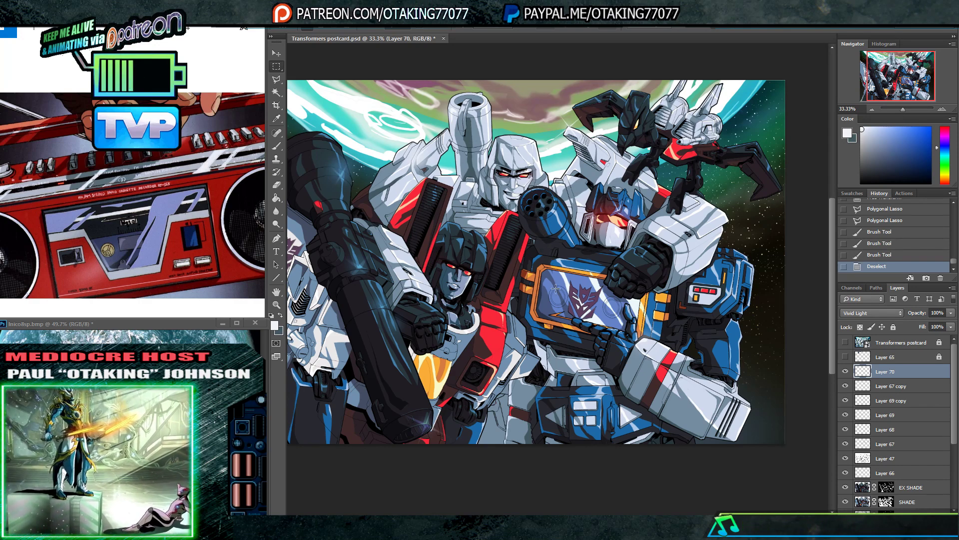
pyautogui.moveTo(583, 334); pyautogui.dragTo(610, 326)
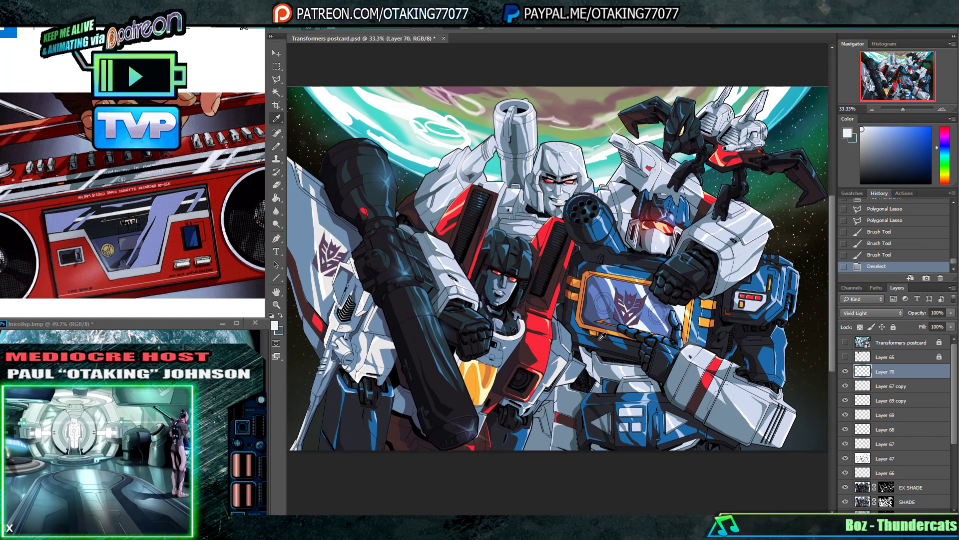
pyautogui.press('y')
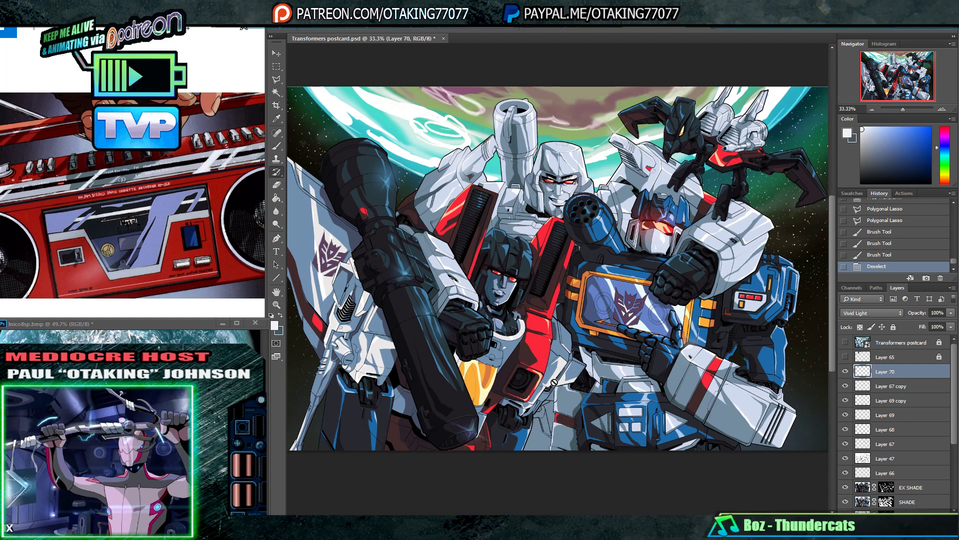
pyautogui.press('l')
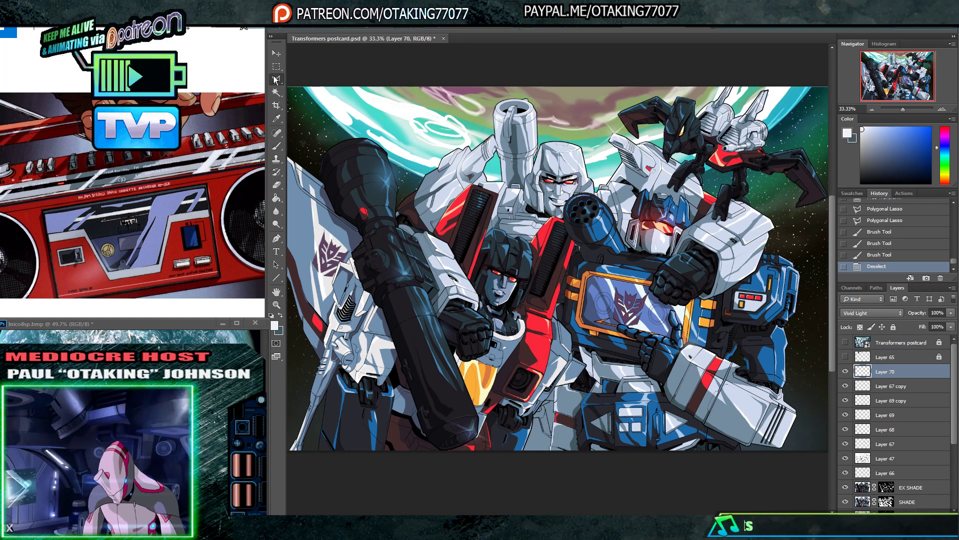
pyautogui.click(470, 429)
pyautogui.click(439, 416)
pyautogui.keyDown('shift'); pyautogui.click(481, 394); pyautogui.keyUp('shift')
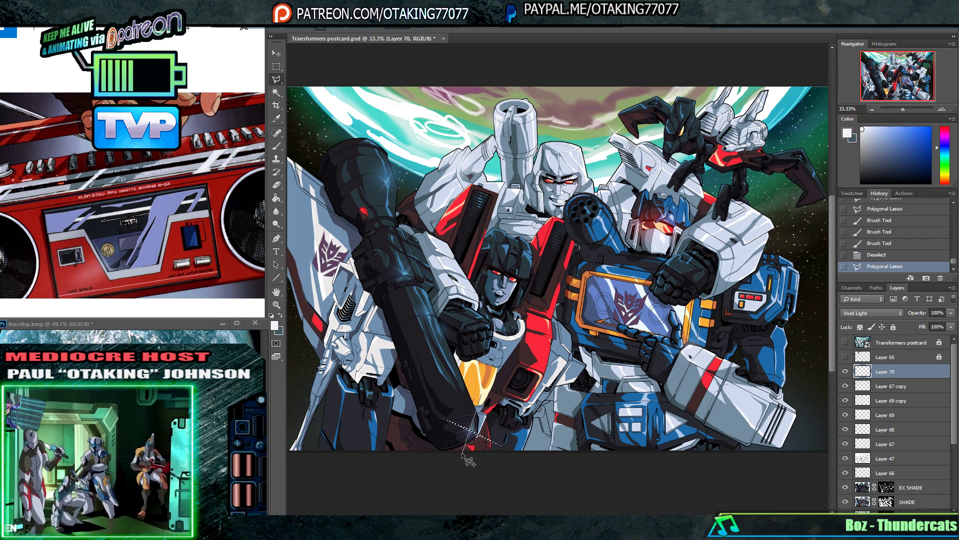
pyautogui.click(463, 453)
pyautogui.doubleClick(475, 439)
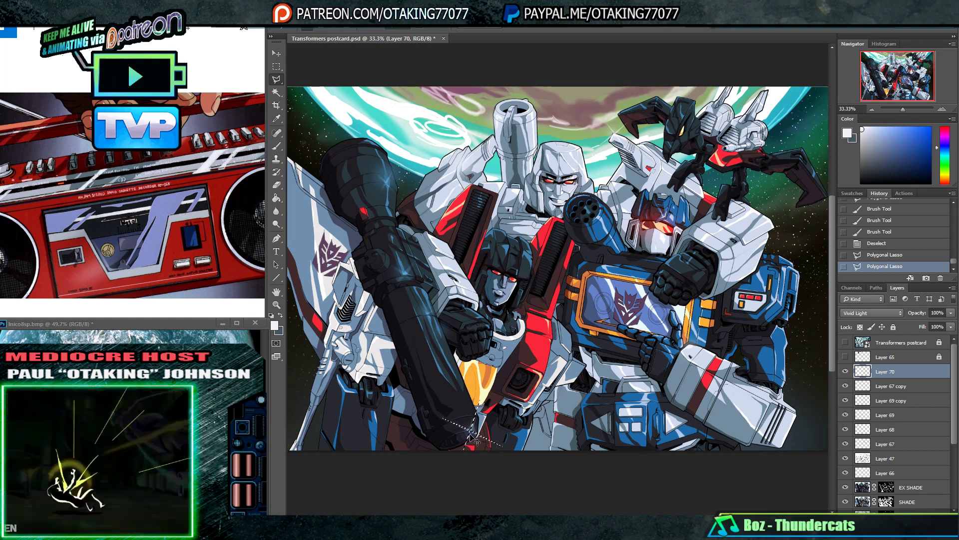
# - Brush a star glint into the selection at the cannon's lower end with a smaller brush, and deselect
pyautogui.press('c')
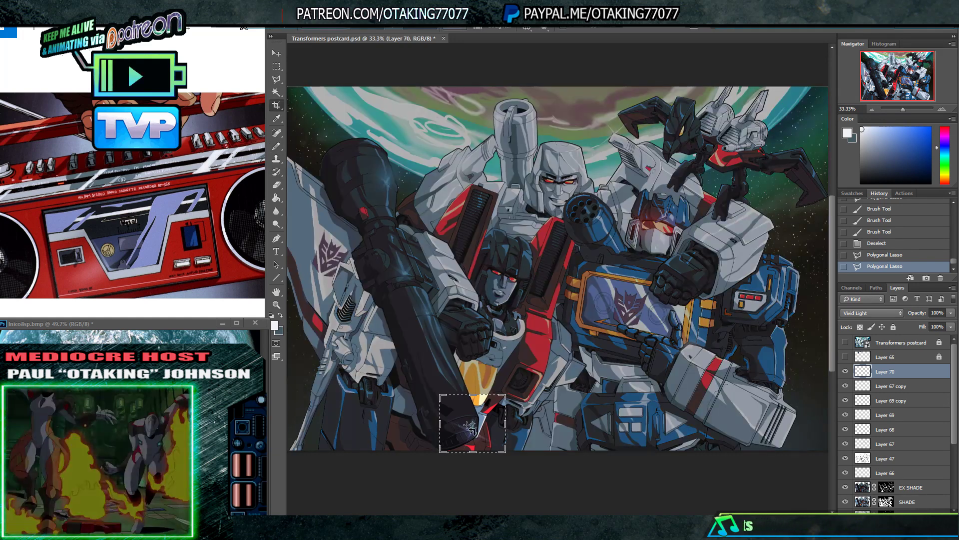
pyautogui.press('Escape')
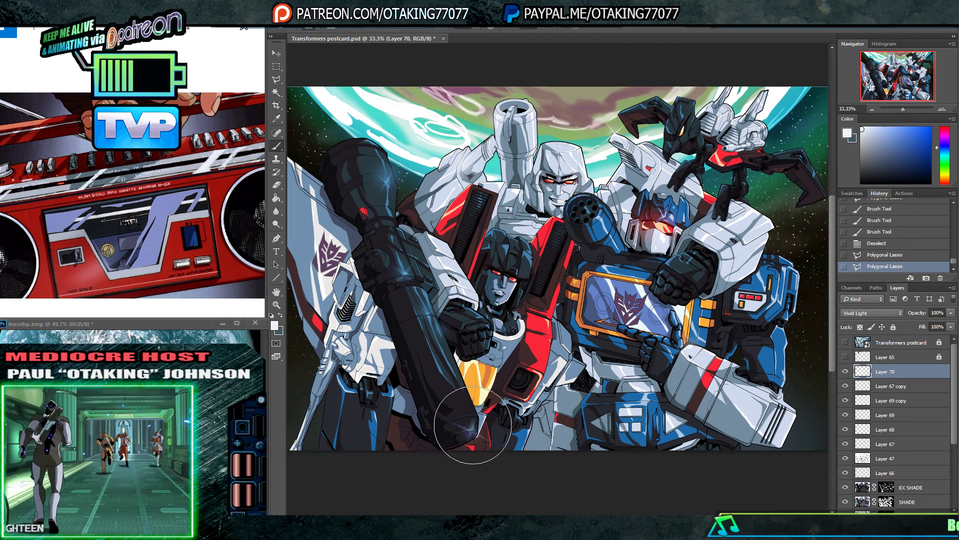
pyautogui.press('[')
pyautogui.press('[')
pyautogui.click(477, 437)
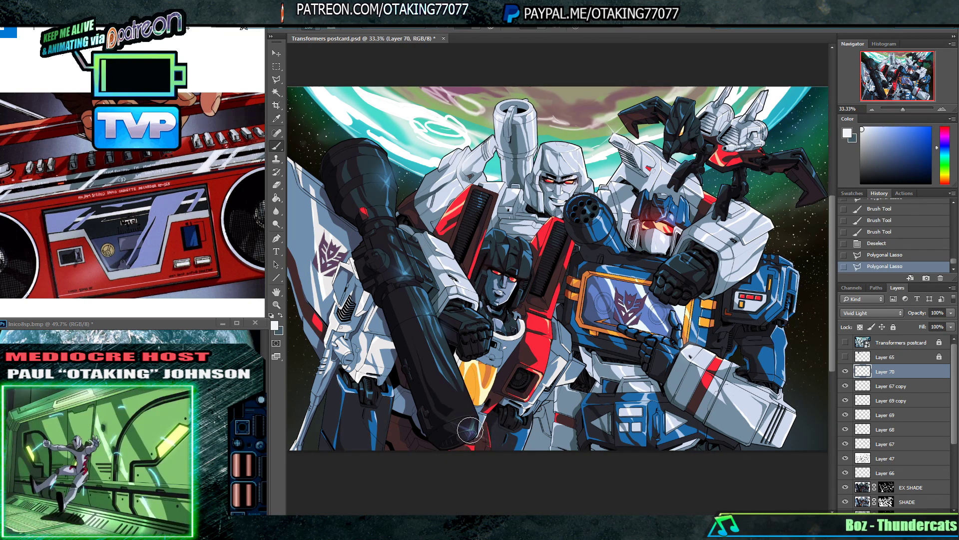
pyautogui.hotkey('ctrl', 'alt', 'z')
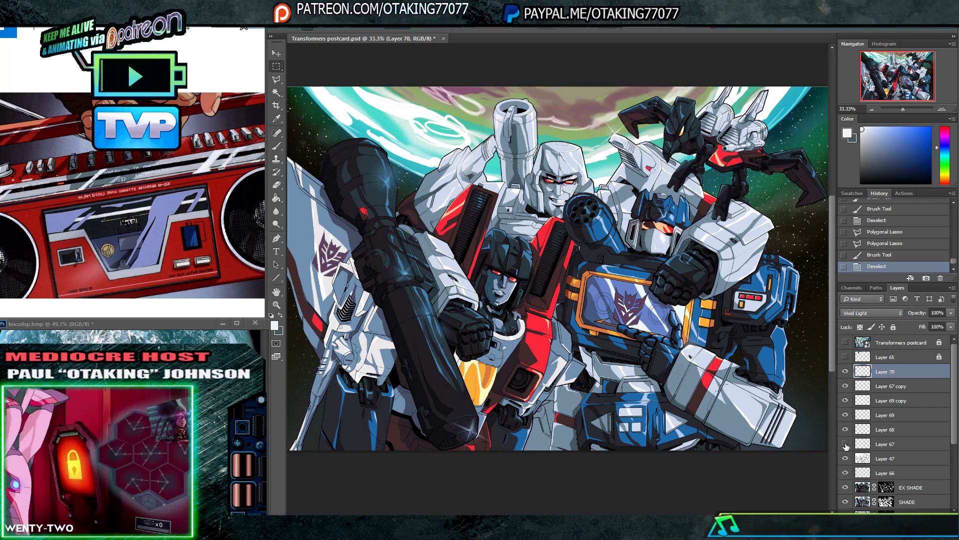
# - Group the glow and glint layers from Layer 67 through Layer 70, and compare the artwork with and without them
pyautogui.keyDown('shift'); pyautogui.click(894, 446); pyautogui.keyUp('shift')
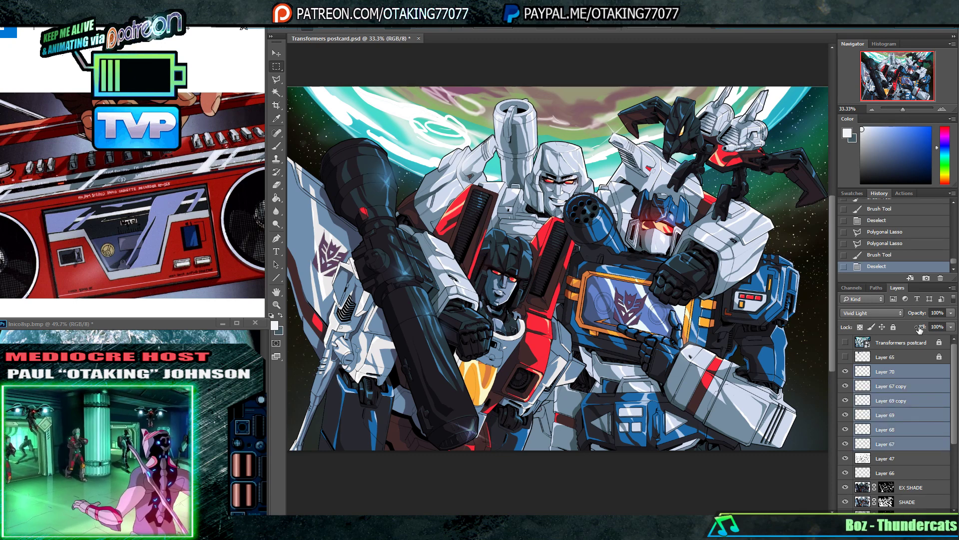
pyautogui.hotkey('ctrl', 'g')
pyautogui.click(845, 370)
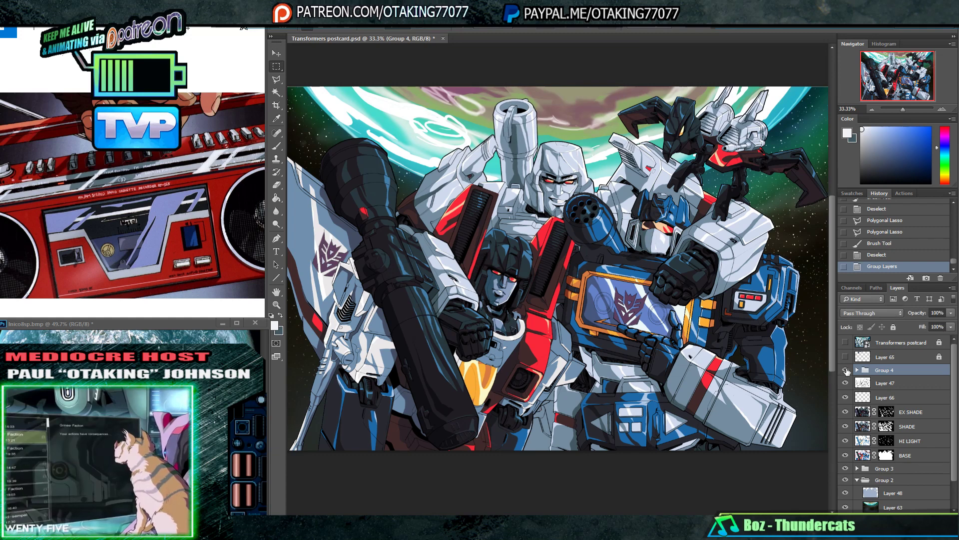
pyautogui.click(845, 370)
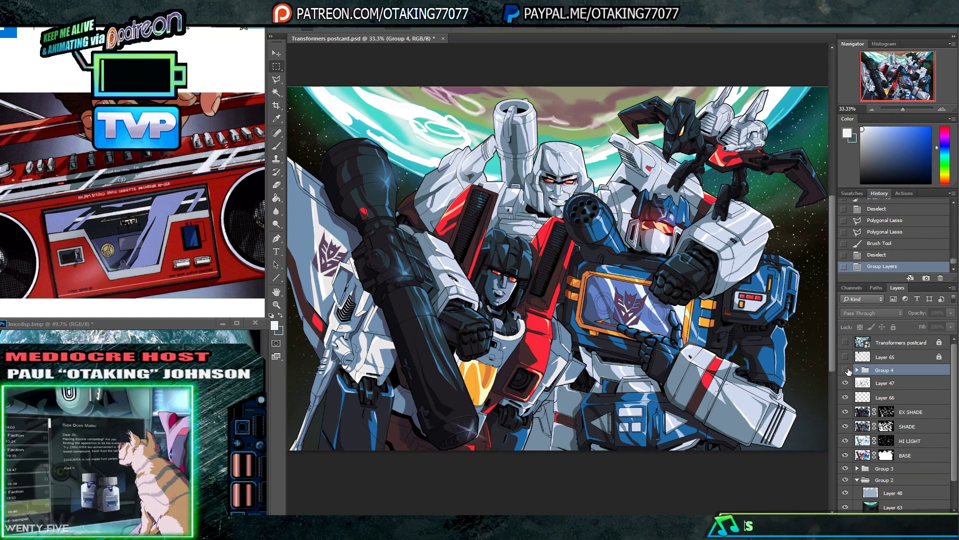
pyautogui.click(845, 370)
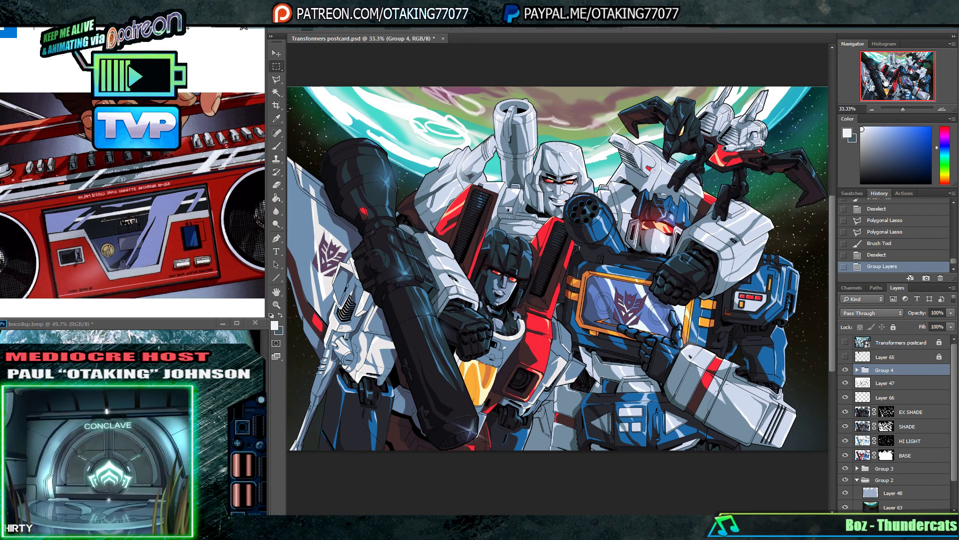
# - Merge the EX SHADE, SHADE, HI LIGHT and BASE layers into one and check the merged layer by toggling its visibility
pyautogui.click(872, 109)
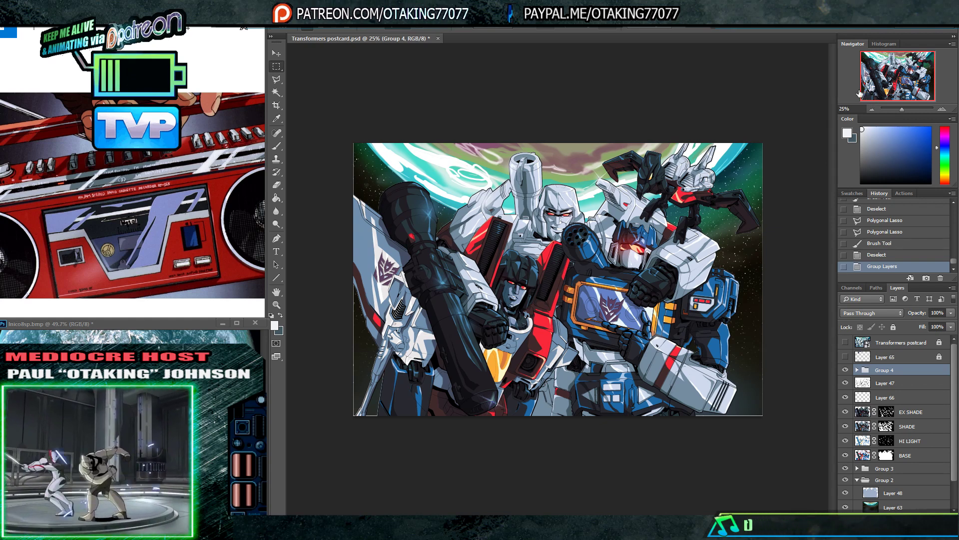
pyautogui.click(921, 412)
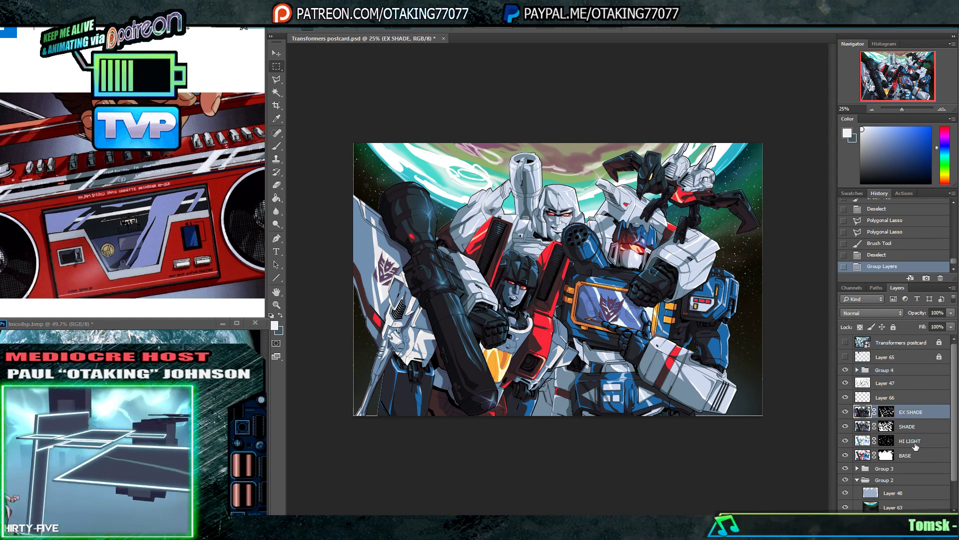
pyautogui.keyDown('shift'); pyautogui.click(923, 455); pyautogui.keyUp('shift')
pyautogui.hotkey('ctrl', 'e')
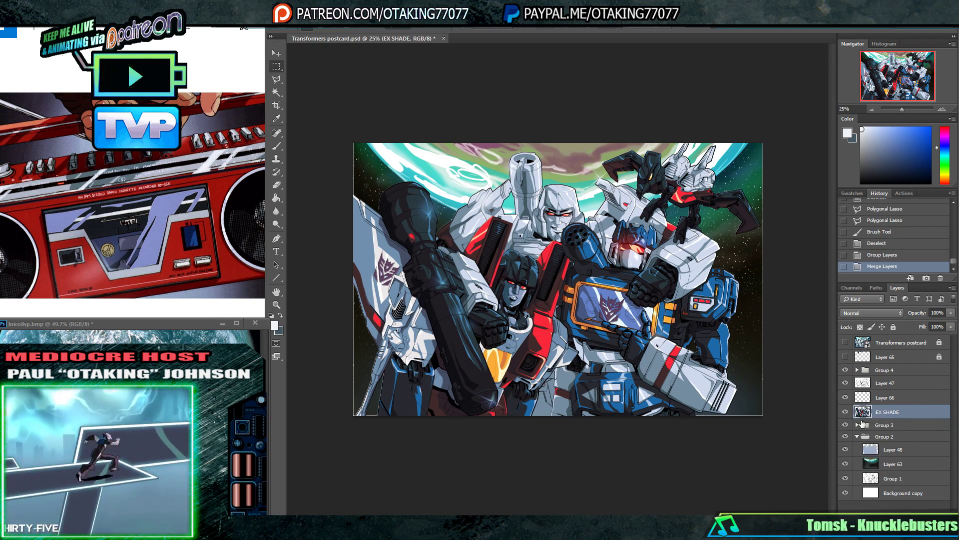
pyautogui.click(846, 411)
pyautogui.click(845, 412)
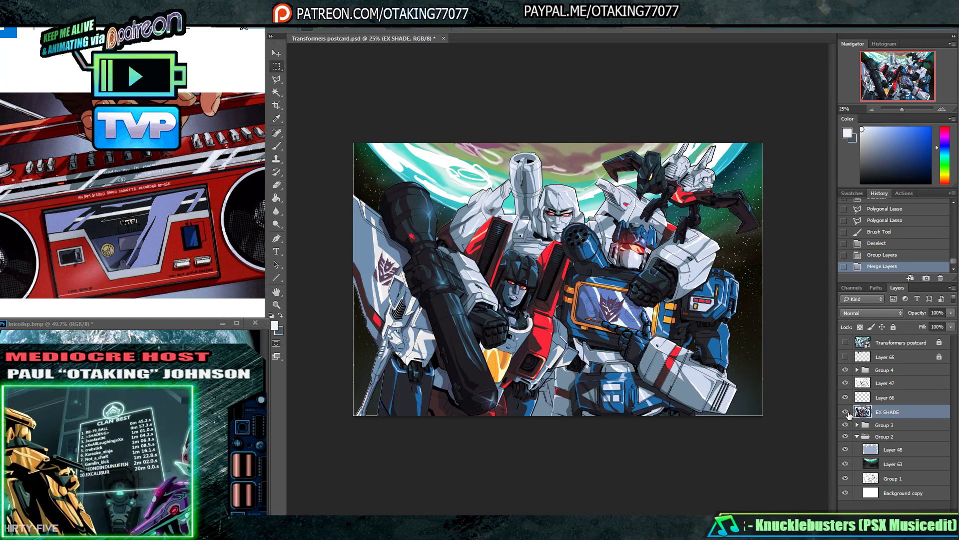
# - Try a Color Balance adjustment of +14, +9 and +19 on the merged EX SHADE layer
pyautogui.click(332, 23)
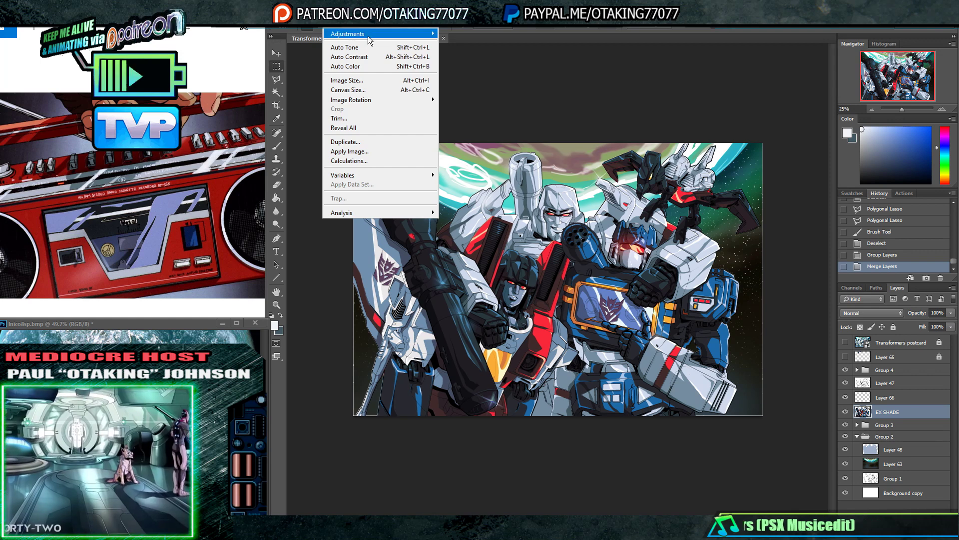
pyautogui.moveTo(368, 35)
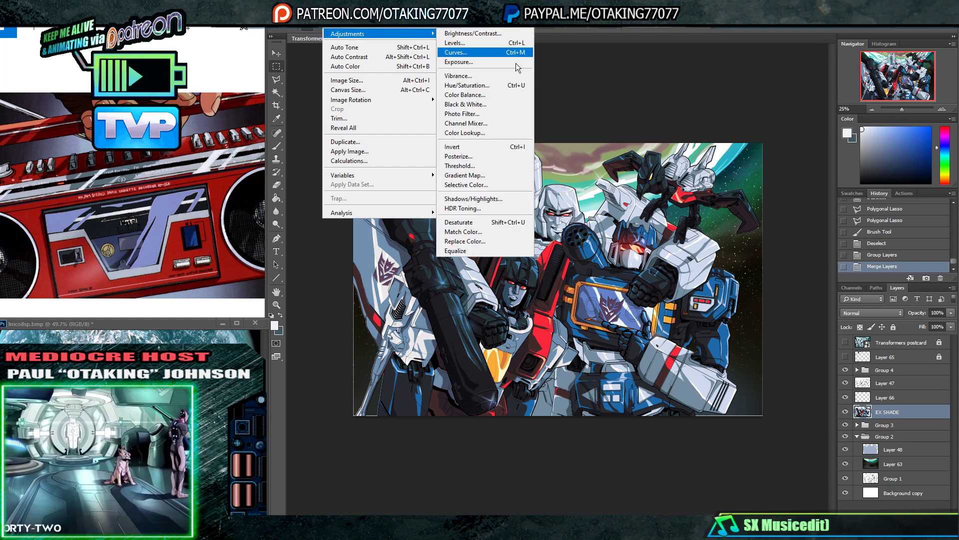
pyautogui.click(500, 95)
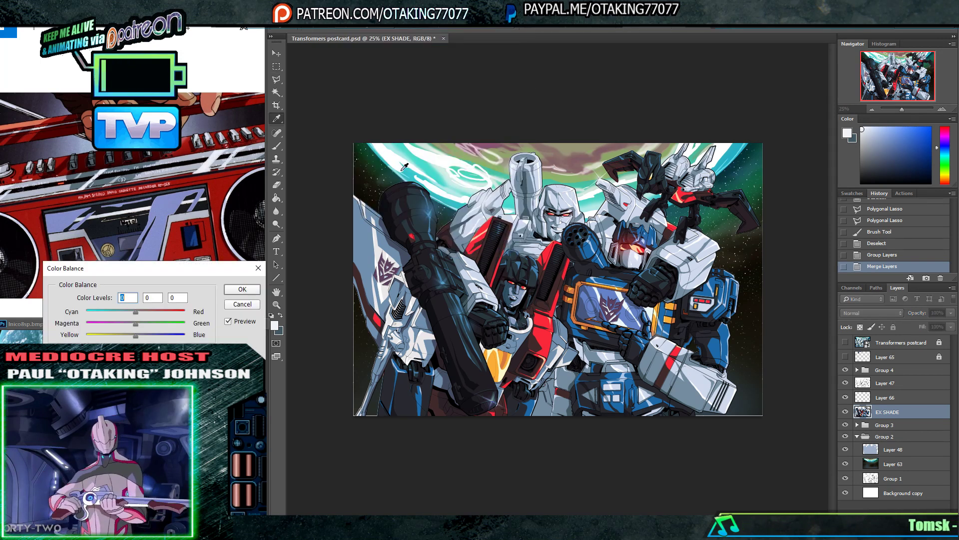
pyautogui.moveTo(148, 313)
pyautogui.mouseDown()
pyautogui.moveTo(118, 323)
pyautogui.moveTo(151, 335)
pyautogui.moveTo(142, 316)
pyautogui.mouseUp()
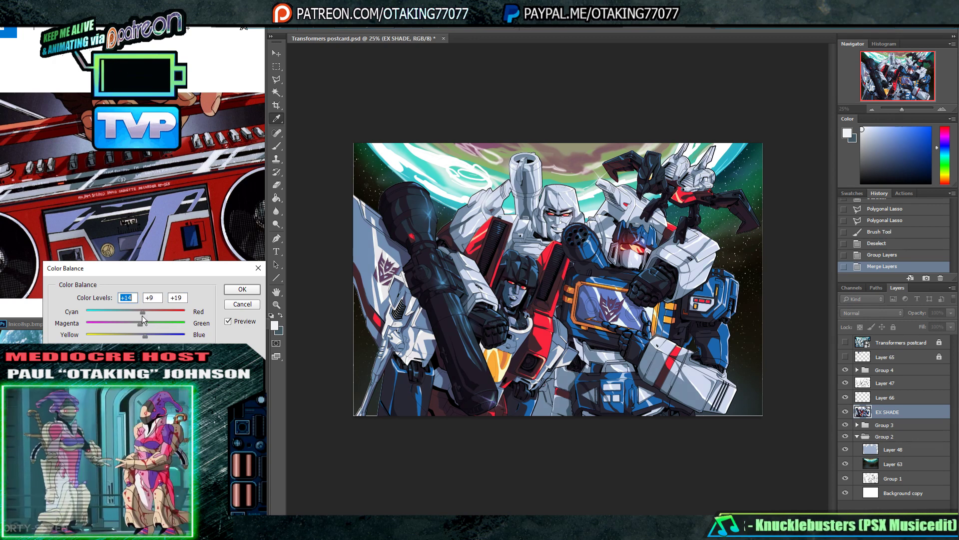
pyautogui.click(243, 289)
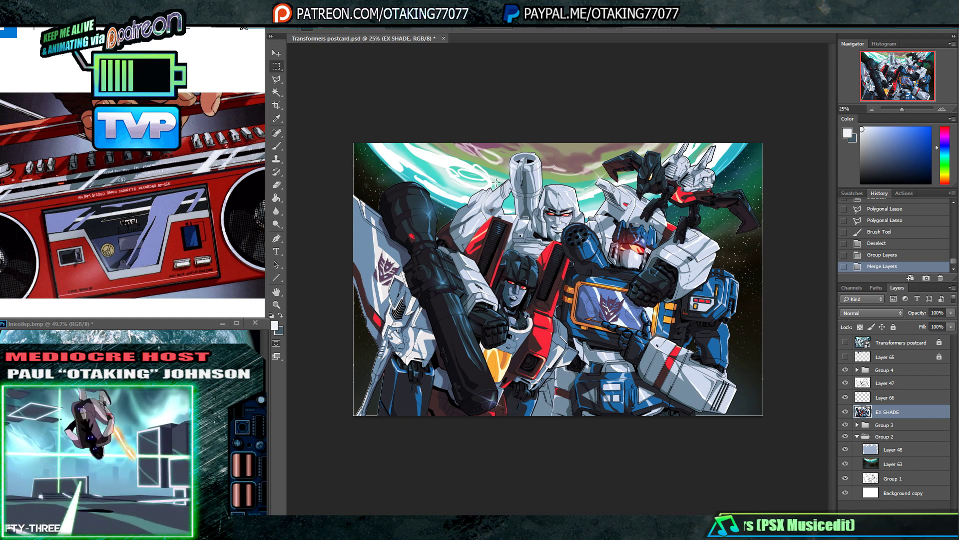
# - Flip the whole canvas horizontally
pyautogui.click(332, 20)
pyautogui.moveTo(400, 100)
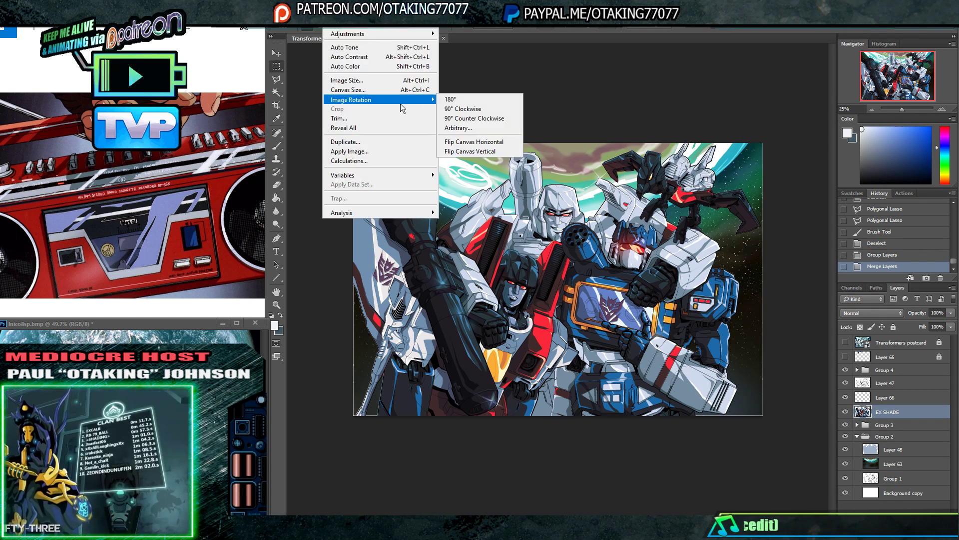
pyautogui.click(502, 141)
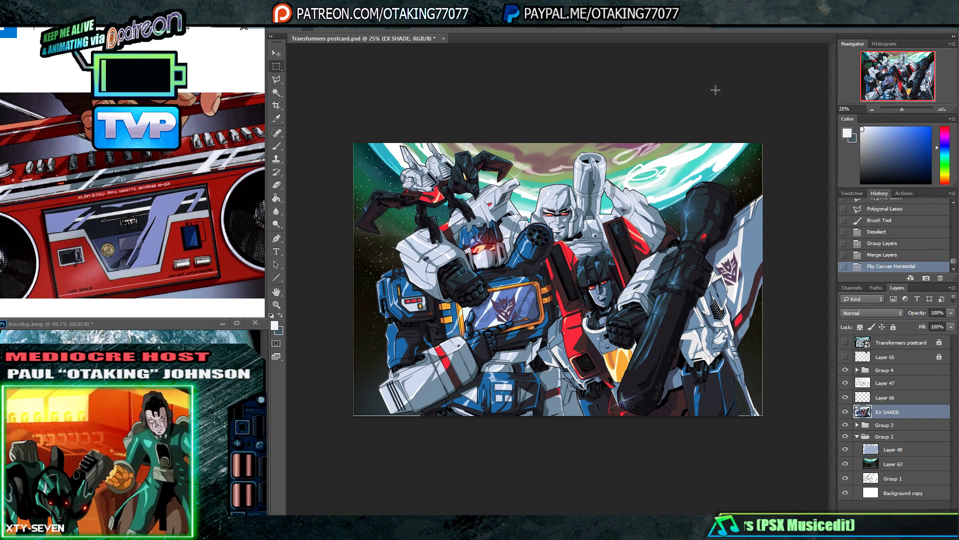
# - Examine the mirrored faces, armour and cannons up close for drawing or colouring errors
pyautogui.click(941, 108)
pyautogui.click(941, 109)
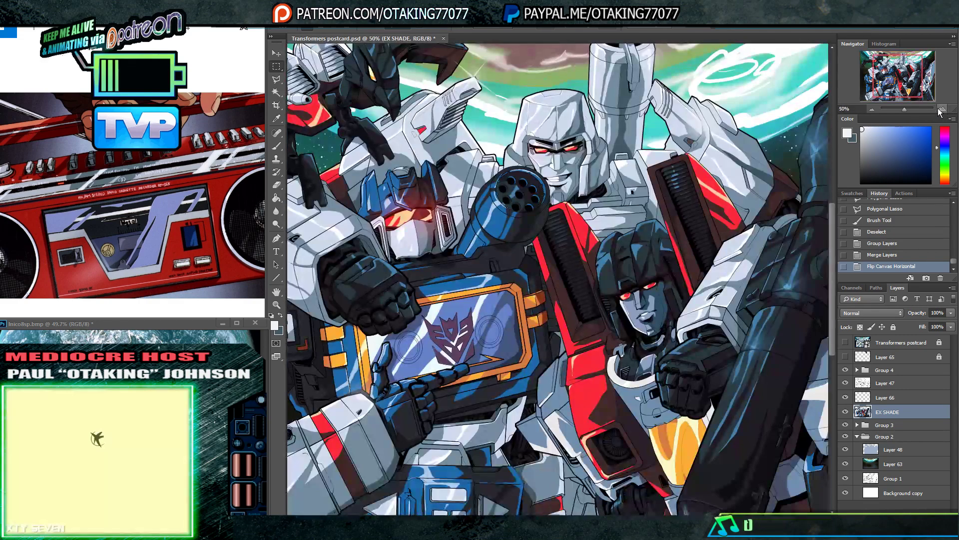
pyautogui.moveTo(714, 257)
pyautogui.mouseDown()
pyautogui.moveTo(702, 247)
pyautogui.moveTo(700, 261)
pyautogui.mouseUp()
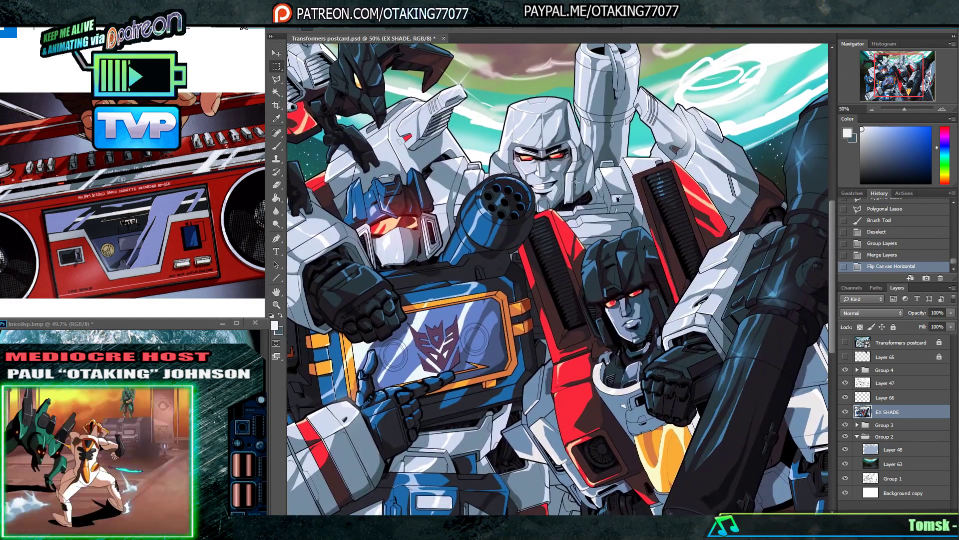
pyautogui.click(942, 109)
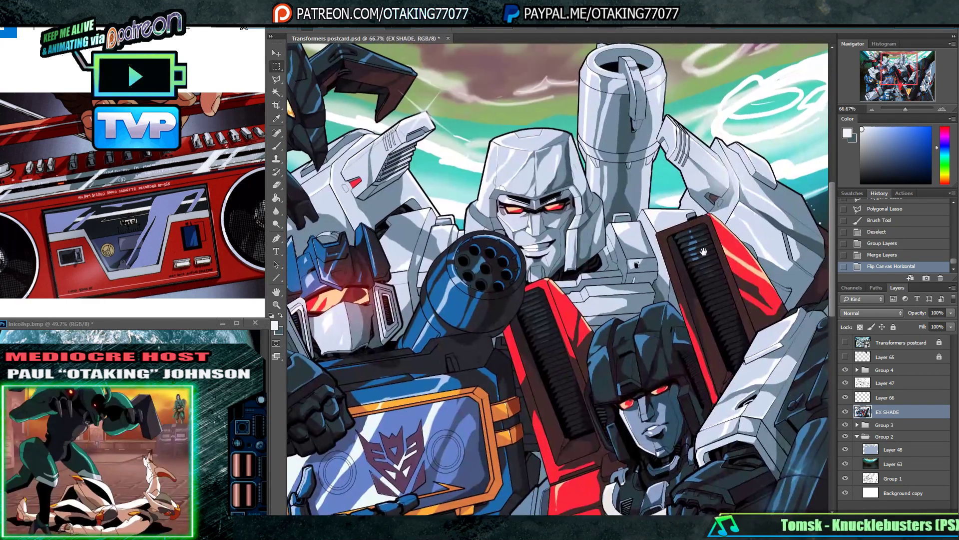
pyautogui.moveTo(637, 264); pyautogui.dragTo(662, 264)
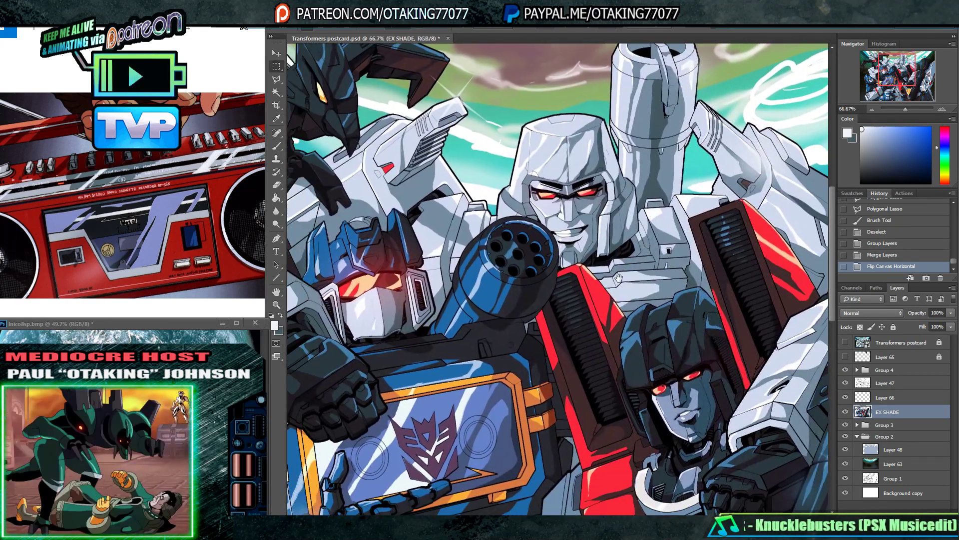
pyautogui.moveTo(504, 238); pyautogui.dragTo(762, 327)
pyautogui.moveTo(795, 379); pyautogui.dragTo(588, 224)
pyautogui.moveTo(739, 317); pyautogui.dragTo(617, 250)
pyautogui.moveTo(542, 168); pyautogui.dragTo(731, 248)
pyautogui.moveTo(551, 291); pyautogui.dragTo(735, 352)
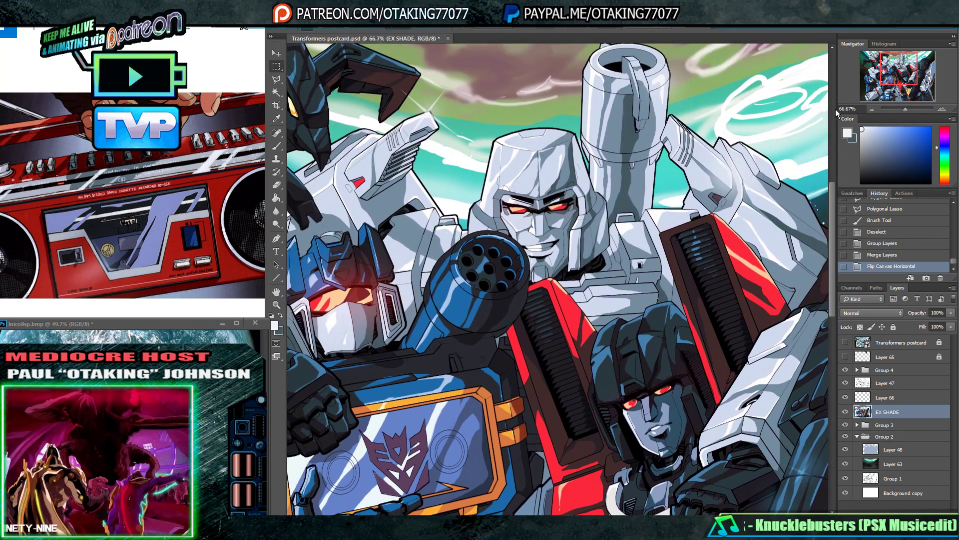
# - Sample black from the artwork for the Brush tool and add a new layer directly above EX SHADE
pyautogui.click(943, 109)
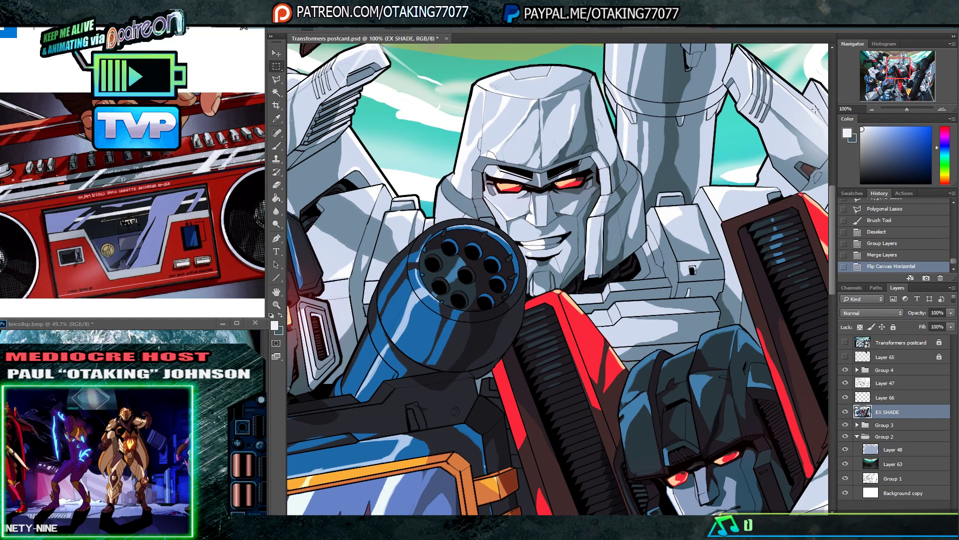
pyautogui.moveTo(648, 230); pyautogui.dragTo(665, 289)
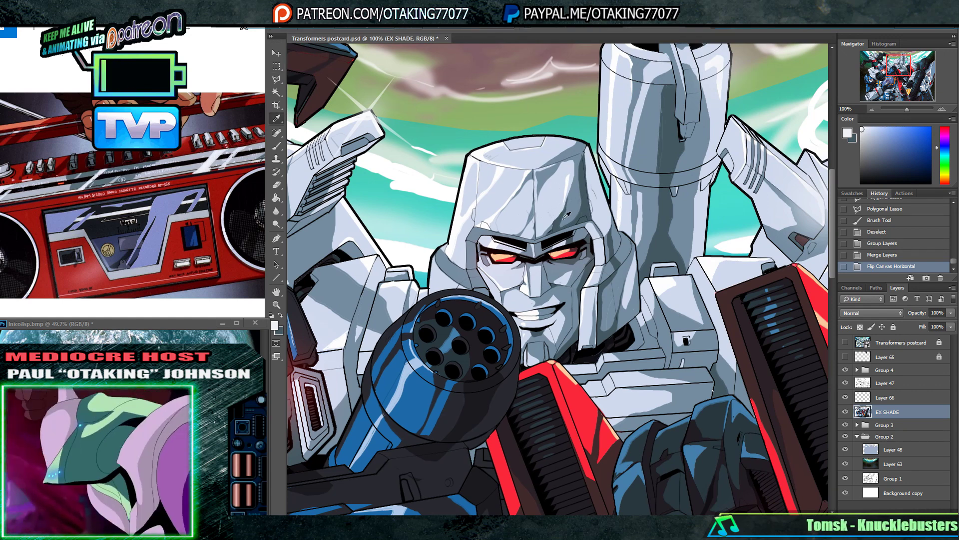
pyautogui.click(442, 335)
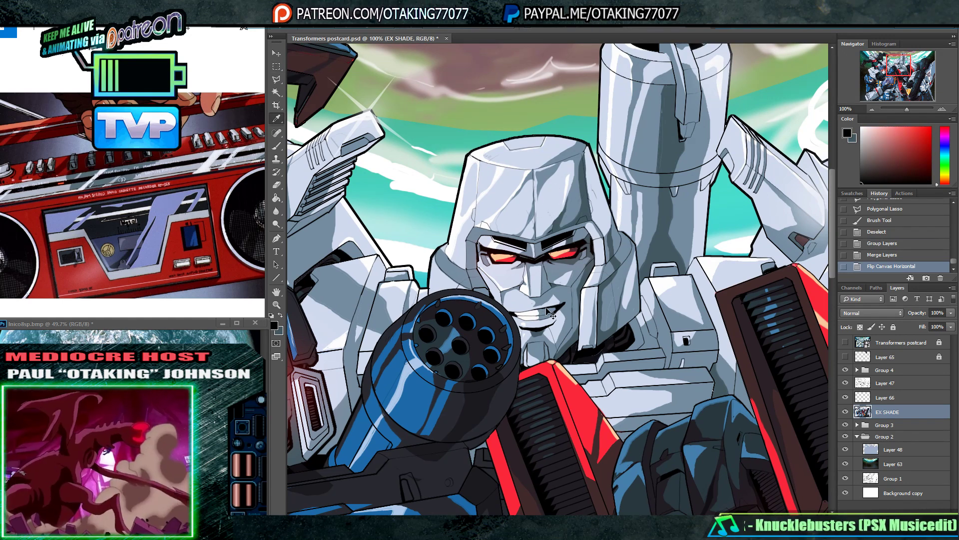
pyautogui.hotkey('ctrl', 'shift', 'n')
pyautogui.click(563, 170)
pyautogui.moveTo(663, 235); pyautogui.dragTo(574, 219)
pyautogui.press('b')
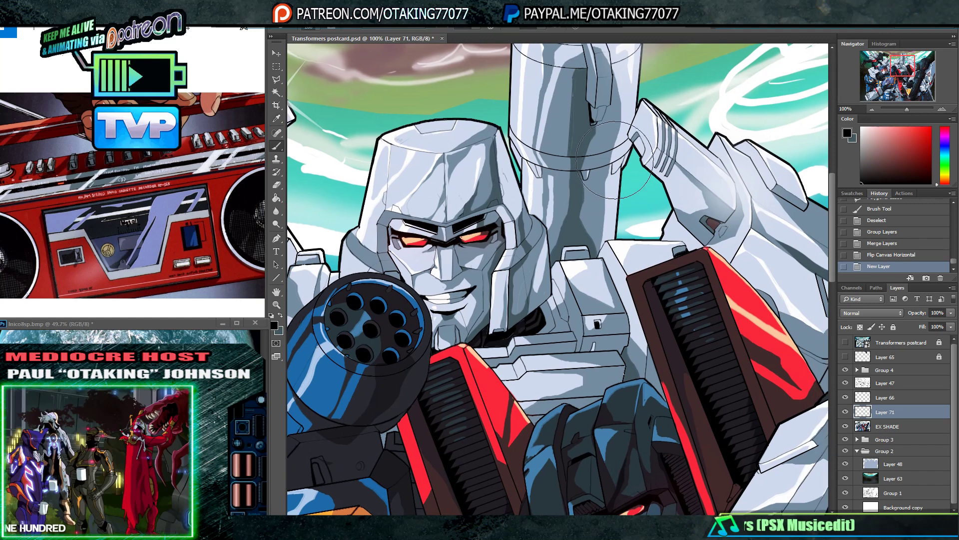
# - Doodle a long smiling face in thick black strokes beside the grey robot's head, and revert to the empty new layer
pyautogui.rightClick(609, 165)
pyautogui.doubleClick(625, 260)
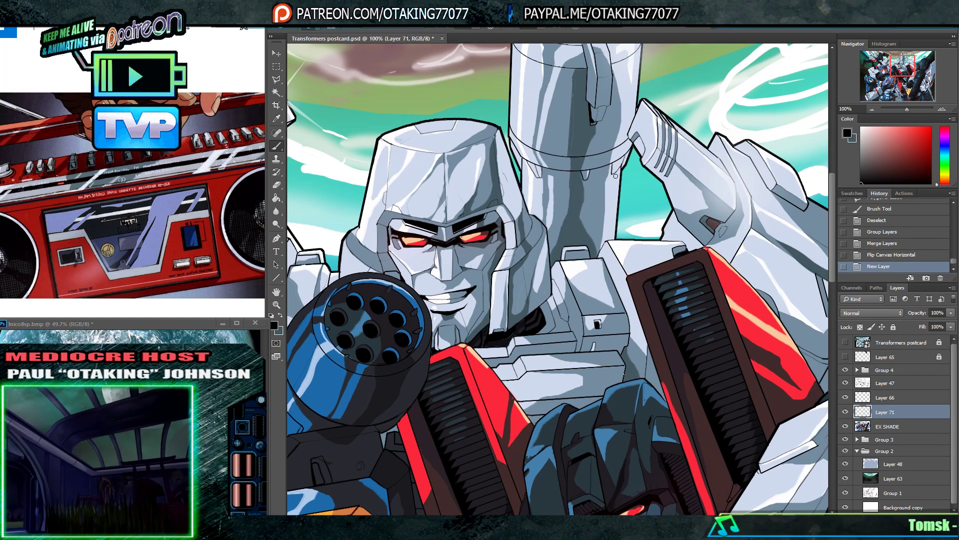
pyautogui.moveTo(658, 130)
pyautogui.mouseDown()
pyautogui.moveTo(597, 238)
pyautogui.moveTo(568, 316)
pyautogui.moveTo(600, 349)
pyautogui.moveTo(683, 178)
pyautogui.mouseUp()
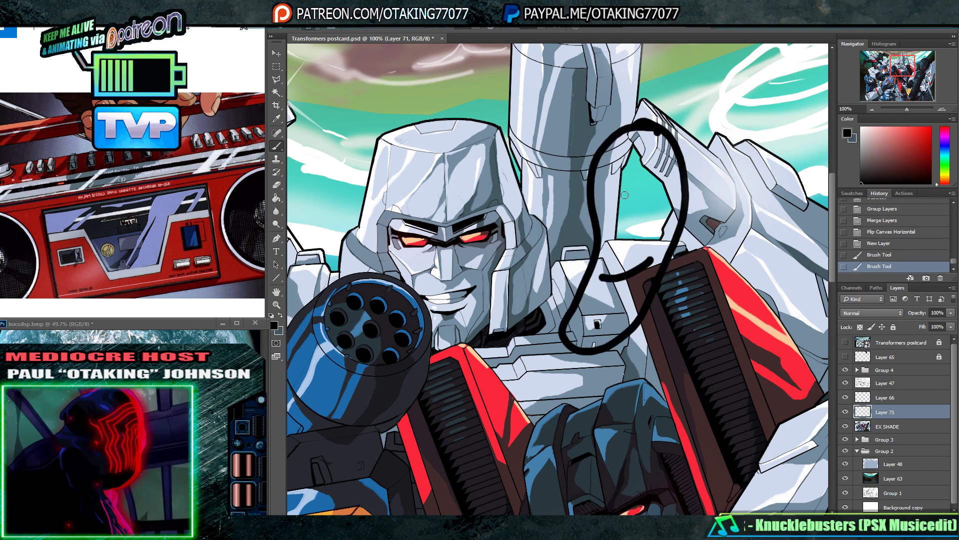
pyautogui.moveTo(618, 191); pyautogui.dragTo(614, 189)
pyautogui.moveTo(647, 180); pyautogui.dragTo(647, 191)
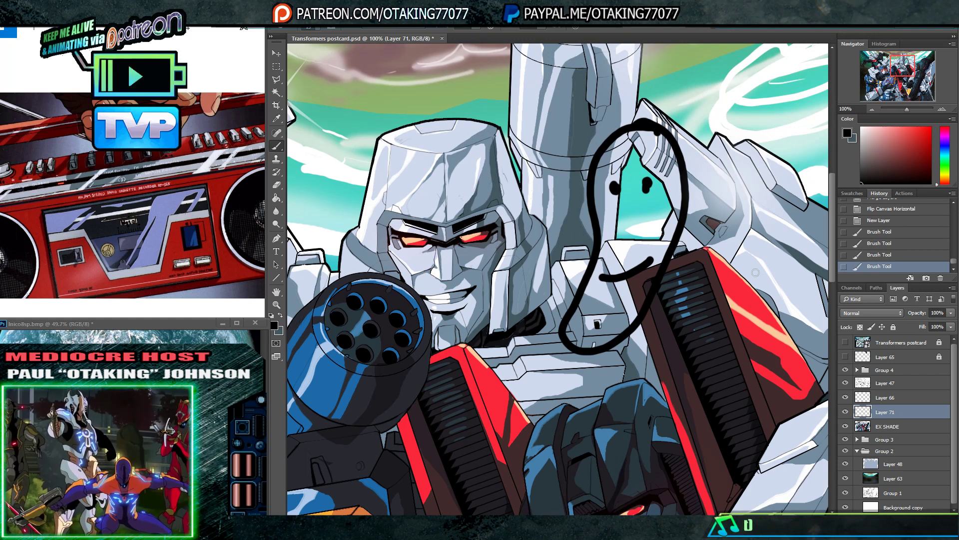
pyautogui.click(895, 221)
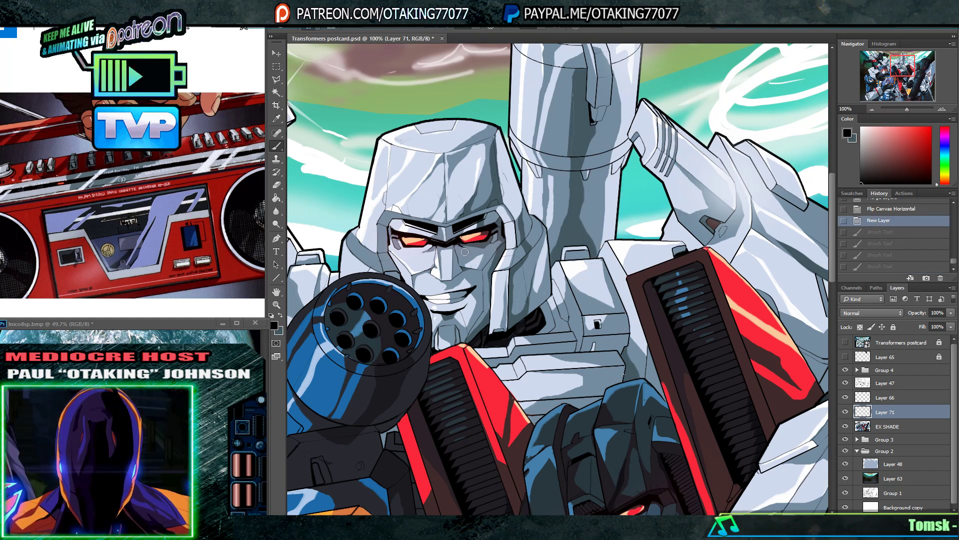
# - Try black brush strokes along the outer side of the grey robot's helmet and undo them
pyautogui.moveTo(440, 287); pyautogui.dragTo(458, 274)
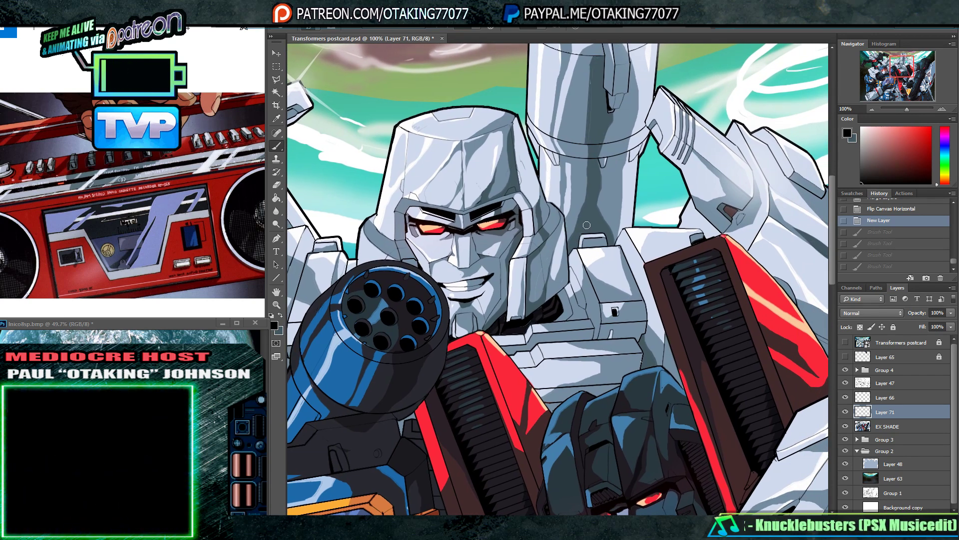
pyautogui.moveTo(548, 304)
pyautogui.mouseDown()
pyautogui.moveTo(597, 294)
pyautogui.moveTo(600, 314)
pyautogui.moveTo(575, 298)
pyautogui.moveTo(617, 313)
pyautogui.mouseUp()
pyautogui.click(941, 109)
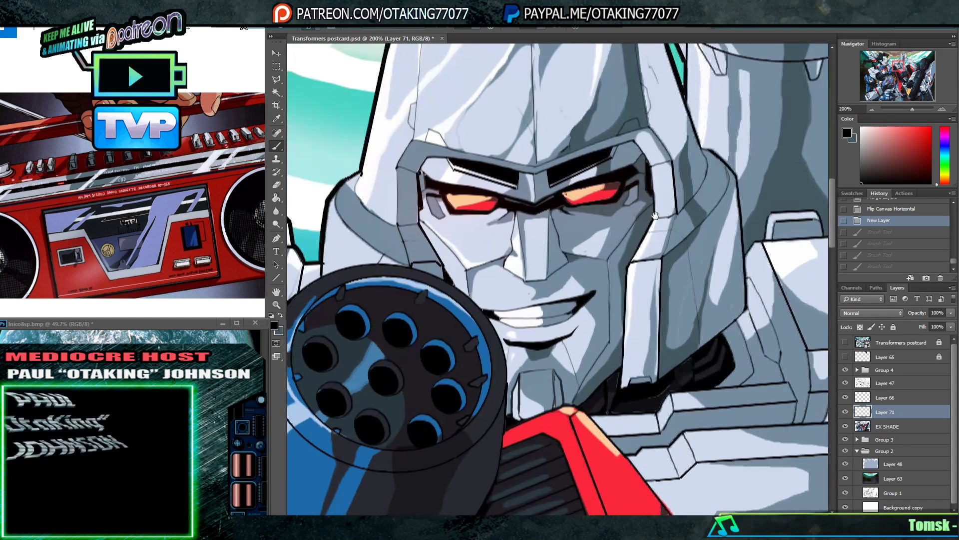
pyautogui.moveTo(602, 211); pyautogui.dragTo(605, 270)
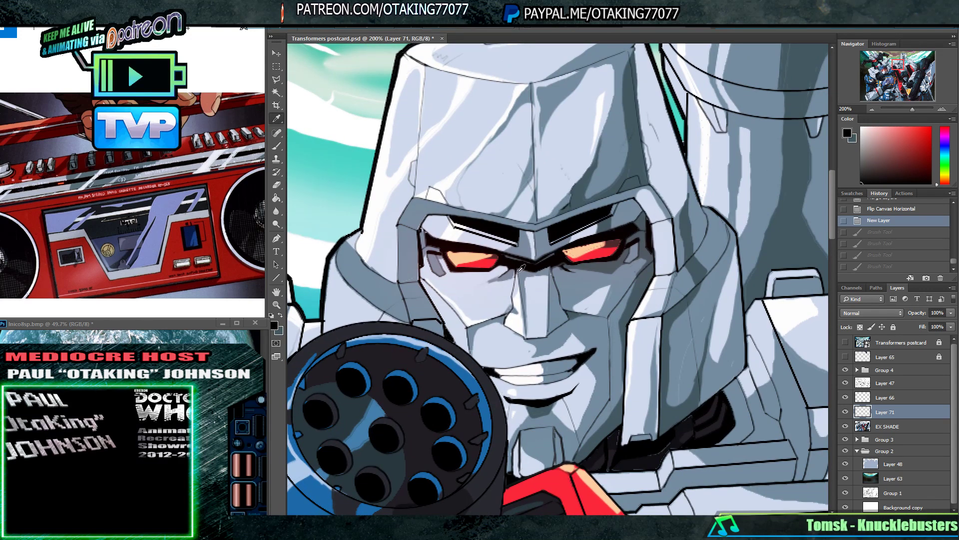
pyautogui.press('b')
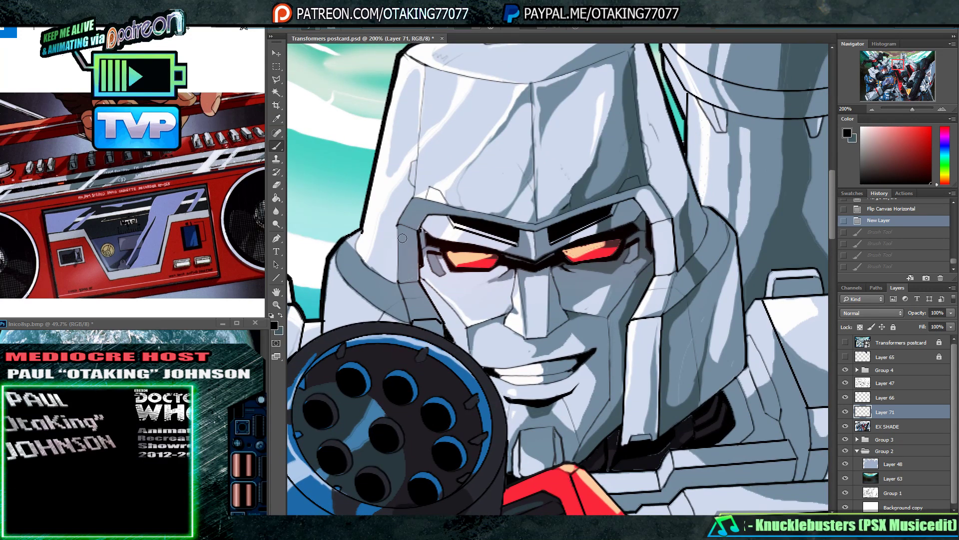
pyautogui.moveTo(396, 240); pyautogui.dragTo(394, 272)
pyautogui.hotkey('ctrl', 'z')
pyautogui.moveTo(337, 140)
pyautogui.mouseDown()
pyautogui.moveTo(402, 201)
pyautogui.moveTo(417, 117)
pyautogui.moveTo(481, 183)
pyautogui.moveTo(434, 235)
pyautogui.mouseUp()
pyautogui.click(878, 232)
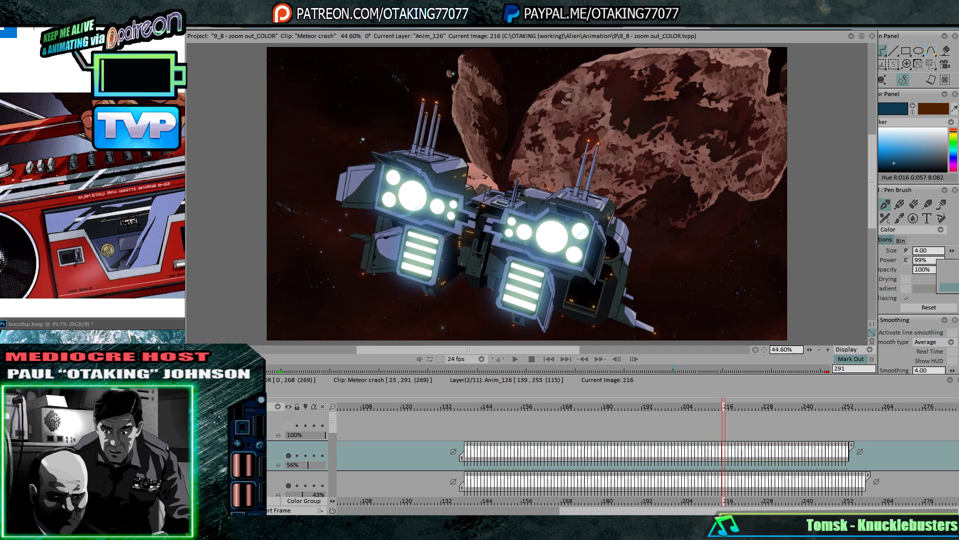
# - Switch back to the Transformers postcard in Photoshop, try black strokes on the grey robot's forehead, and revert them
pyautogui.hotkey('alt', 'Tab')
pyautogui.click(452, 167)
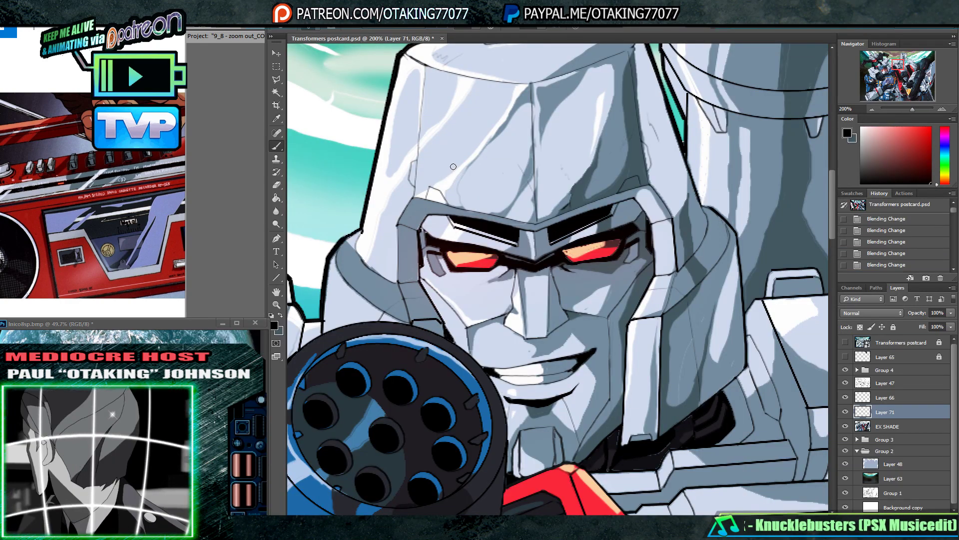
pyautogui.moveTo(479, 141)
pyautogui.mouseDown()
pyautogui.moveTo(496, 180)
pyautogui.moveTo(512, 200)
pyautogui.mouseUp()
pyautogui.hotkey('ctrl', 'z')
pyautogui.moveTo(449, 153)
pyautogui.mouseDown()
pyautogui.moveTo(492, 143)
pyautogui.moveTo(565, 249)
pyautogui.mouseUp()
pyautogui.hotkey('ctrl', 'z')
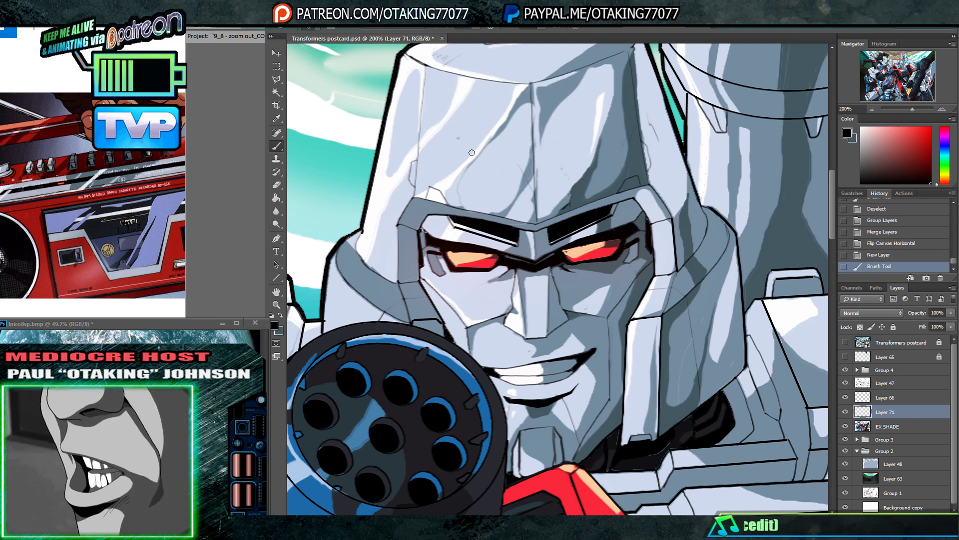
pyautogui.click(894, 256)
# - Touch up the area beside and below the grey robot's nose with light and mid grey sampled from the face
pyautogui.moveTo(602, 306); pyautogui.dragTo(582, 264)
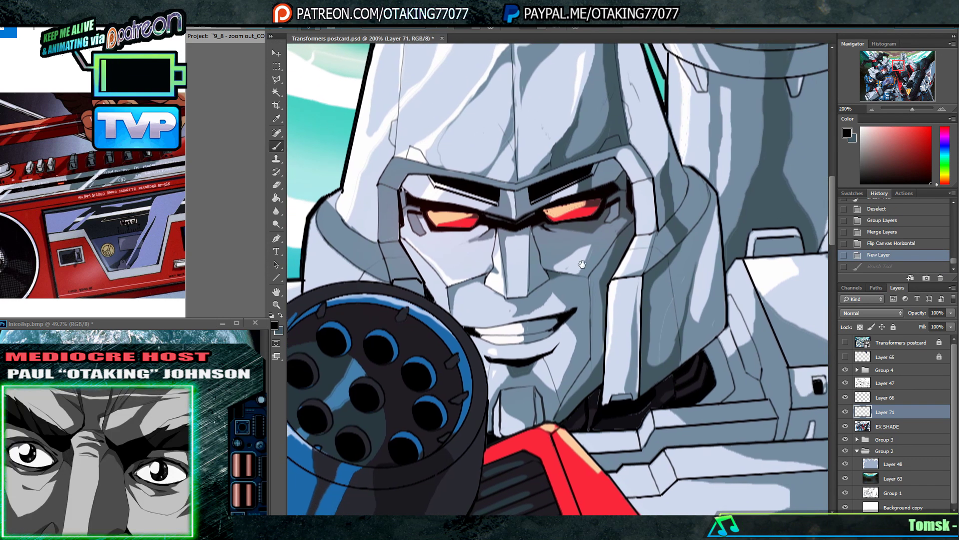
pyautogui.keyDown('alt'); pyautogui.click(509, 303); pyautogui.keyUp('alt')
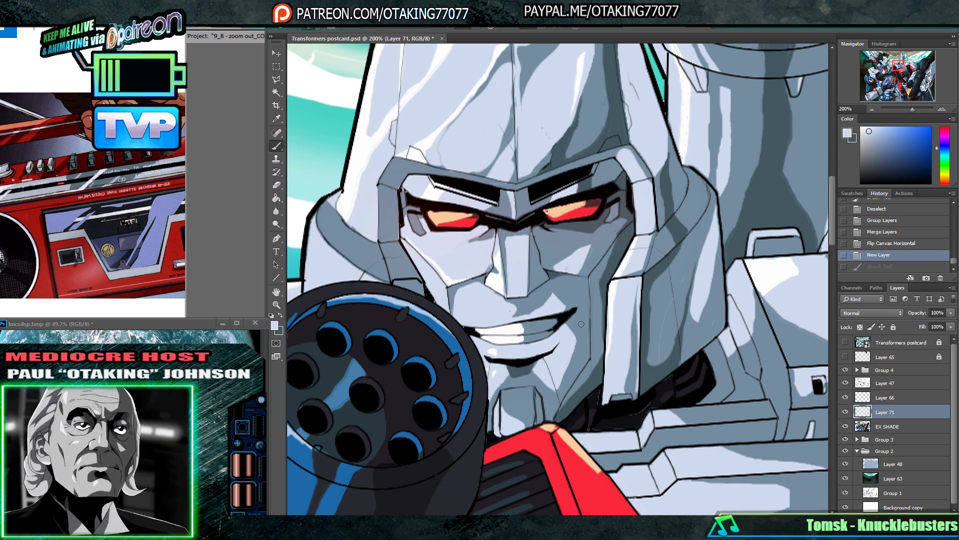
pyautogui.click(493, 293)
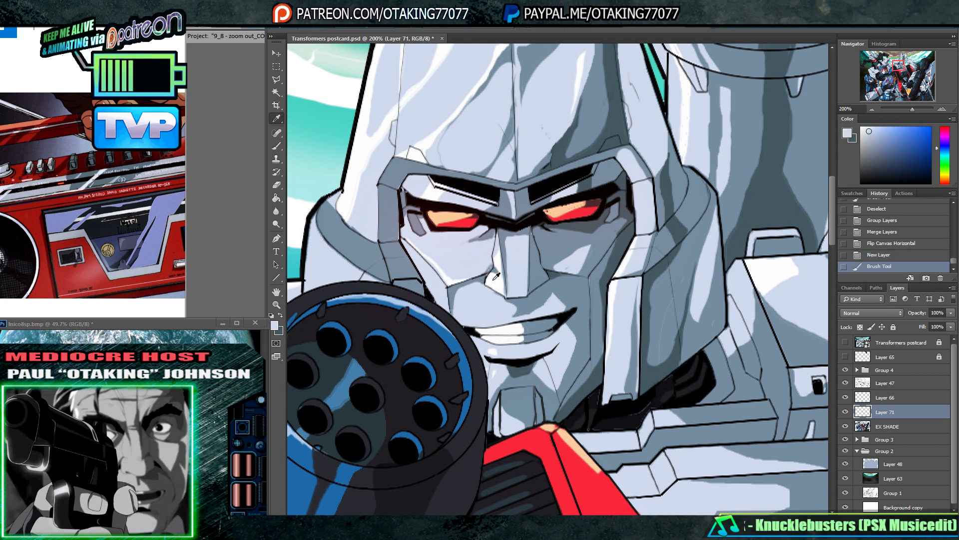
pyautogui.keyDown('alt'); pyautogui.click(484, 276); pyautogui.keyUp('alt')
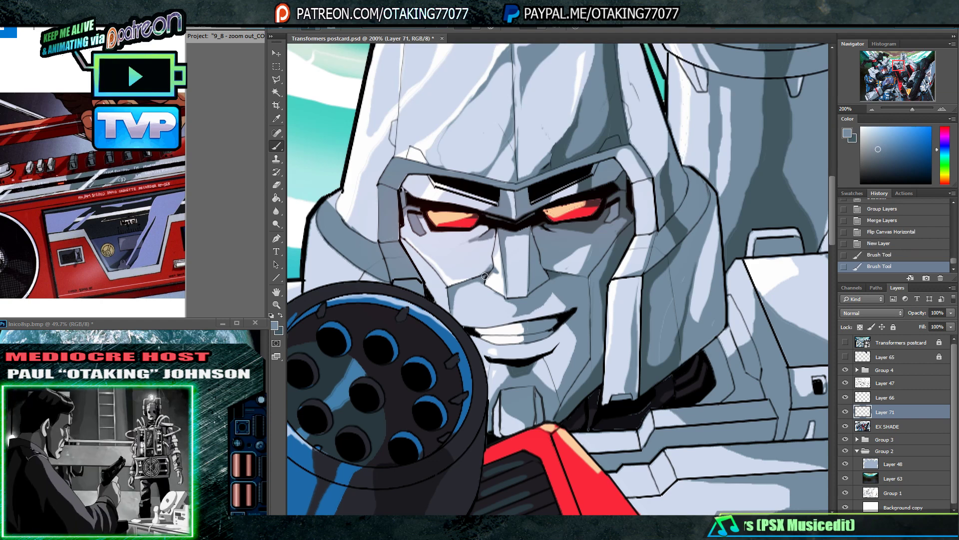
pyautogui.moveTo(485, 276); pyautogui.dragTo(492, 267)
# - Draw a bushy black moustache outline with jagged ends between the grey robot's nose and mouth
pyautogui.keyDown('alt'); pyautogui.click(568, 317); pyautogui.keyUp('alt')
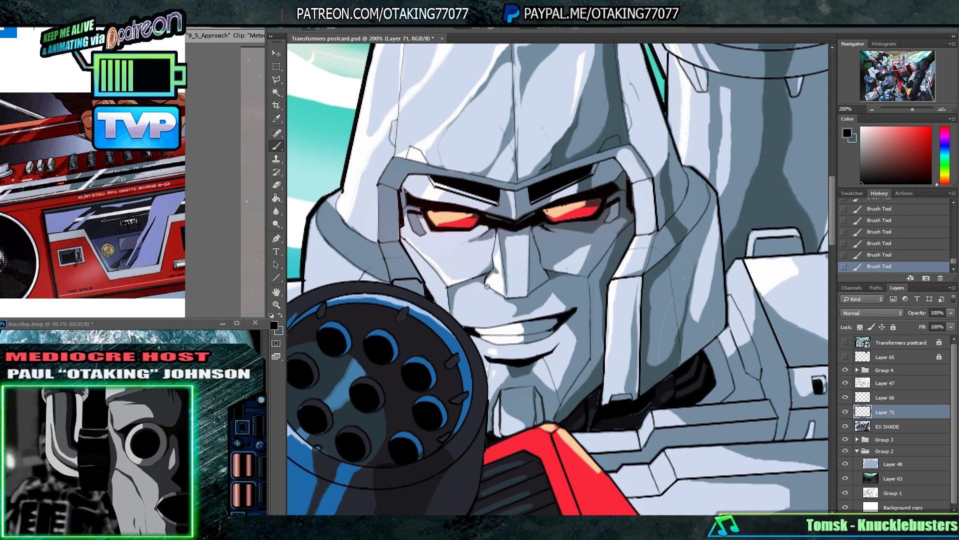
pyautogui.moveTo(487, 287)
pyautogui.mouseDown()
pyautogui.moveTo(443, 277)
pyautogui.moveTo(413, 311)
pyautogui.moveTo(447, 296)
pyautogui.moveTo(440, 315)
pyautogui.moveTo(518, 314)
pyautogui.mouseUp()
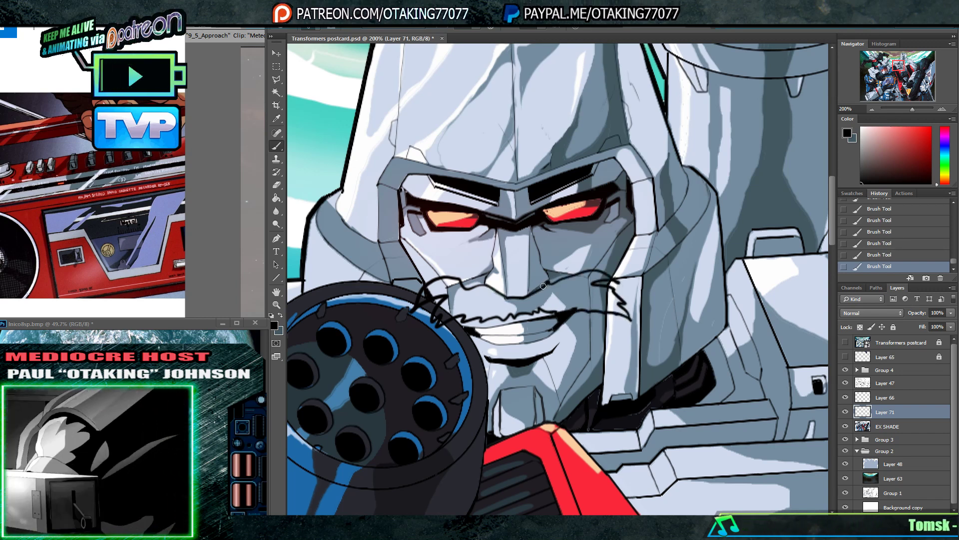
# - Add a new layer between EX SHADE and the moustache outline layer, and fill it with dark purplish black
pyautogui.click(887, 427)
pyautogui.hotkey('ctrl', 'shift', 'n')
pyautogui.press('Return')
pyautogui.press('g')
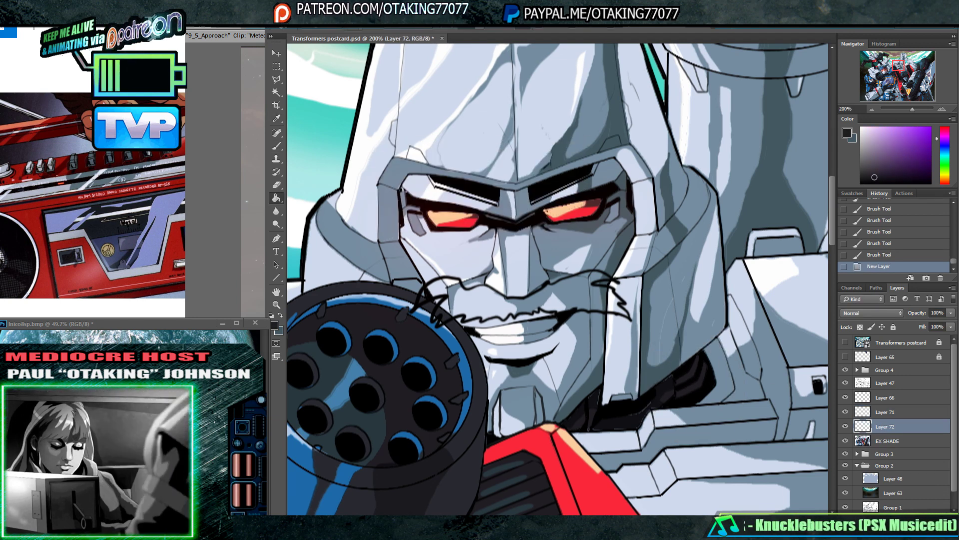
pyautogui.click(433, 77)
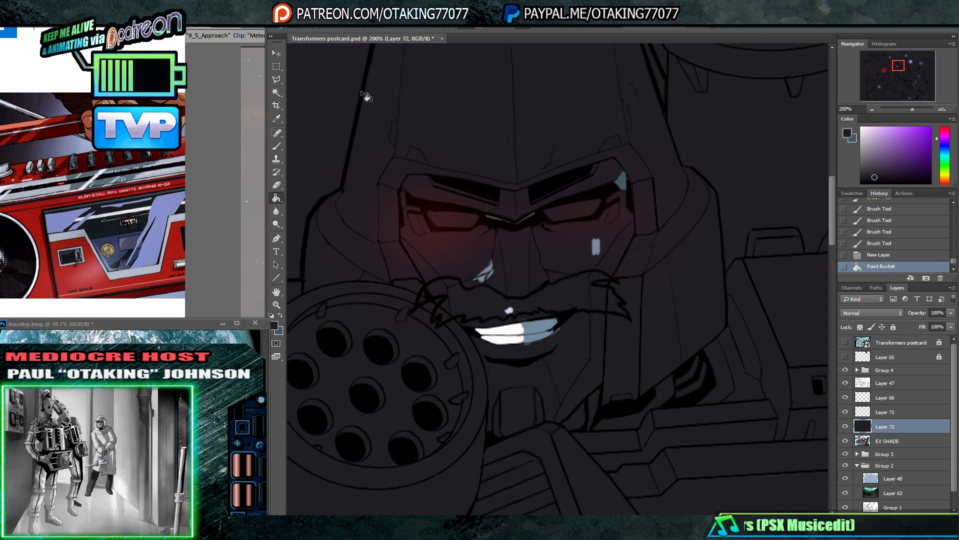
# - Hide Layer 47, Group 4 and Layer 66 so only the Layer 71 moustache outline shows over the dark fill
pyautogui.click(846, 383)
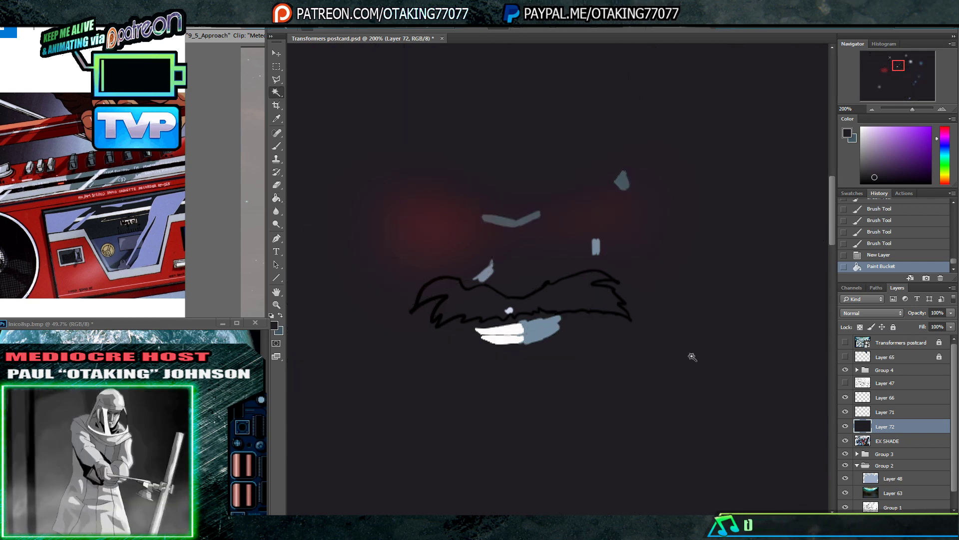
pyautogui.hotkey('ctrl', 'd')
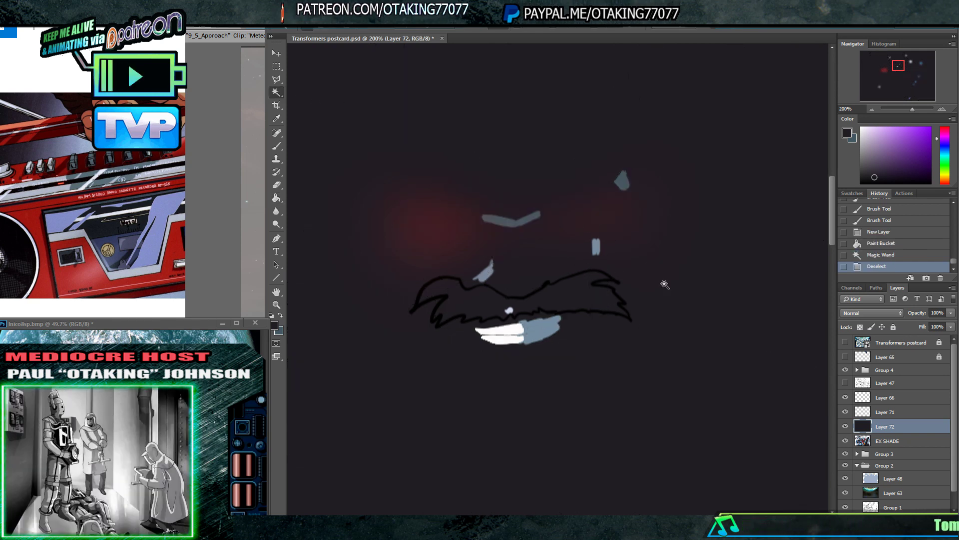
pyautogui.click(680, 262)
pyautogui.click(845, 369)
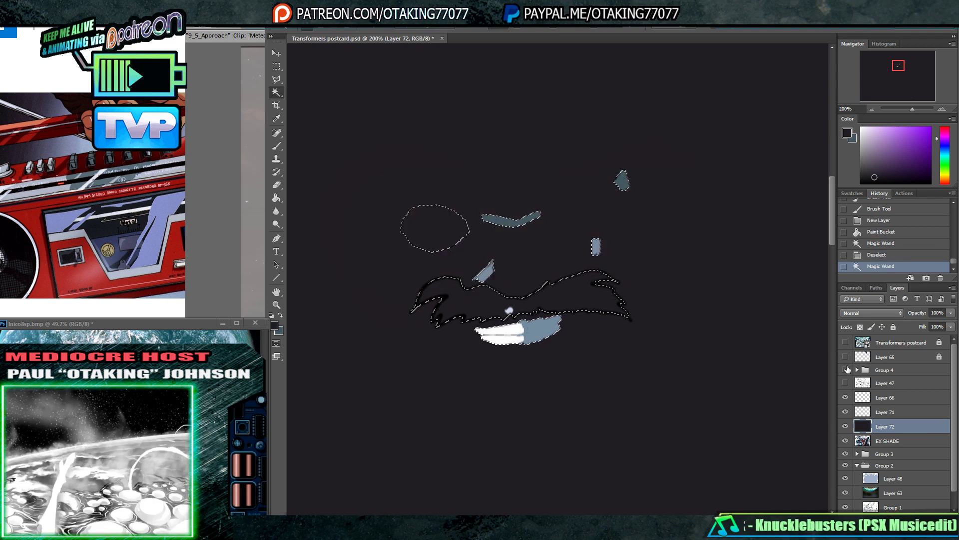
pyautogui.click(845, 412)
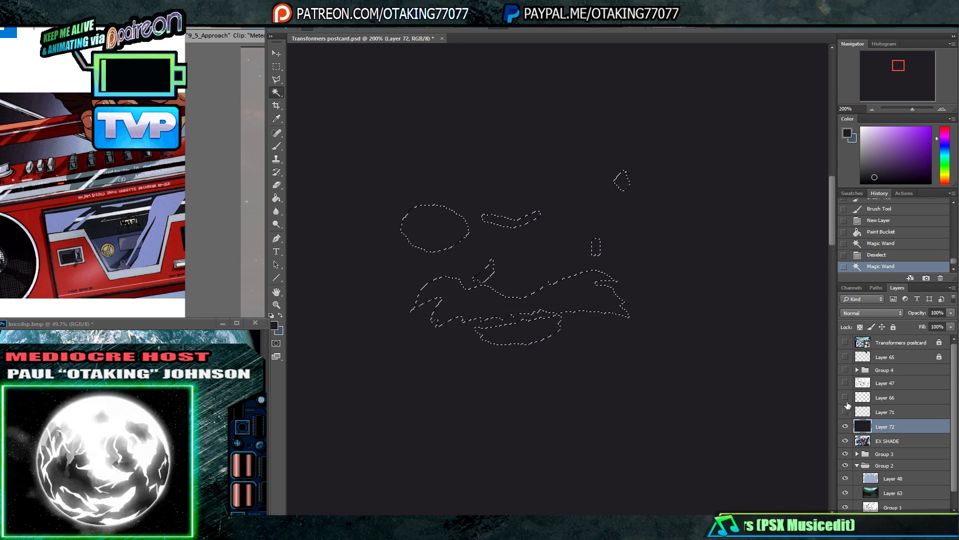
pyautogui.click(845, 397)
pyautogui.click(846, 412)
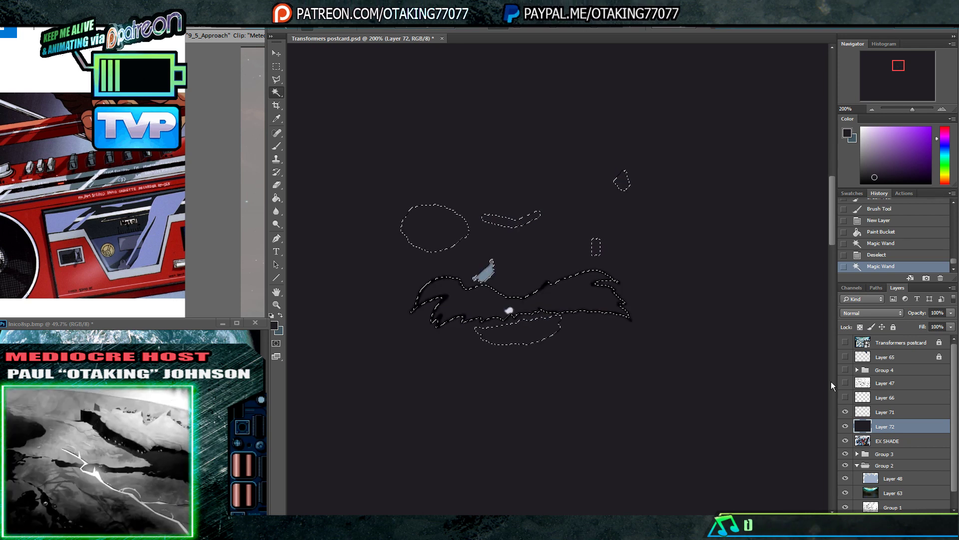
# - Clear the dark fill outside the moustache outline using a Magic Wand selection, and show Layers 66 and 47 again
pyautogui.moveTo(693, 314); pyautogui.dragTo(694, 313)
pyautogui.hotkey('ctrl', 'd')
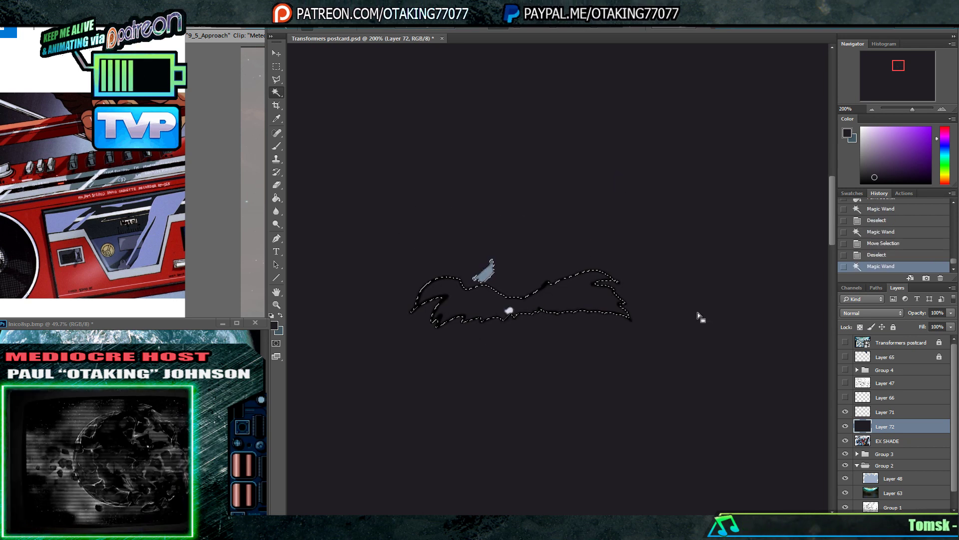
pyautogui.press('Delete')
pyautogui.hotkey('ctrl', 'd')
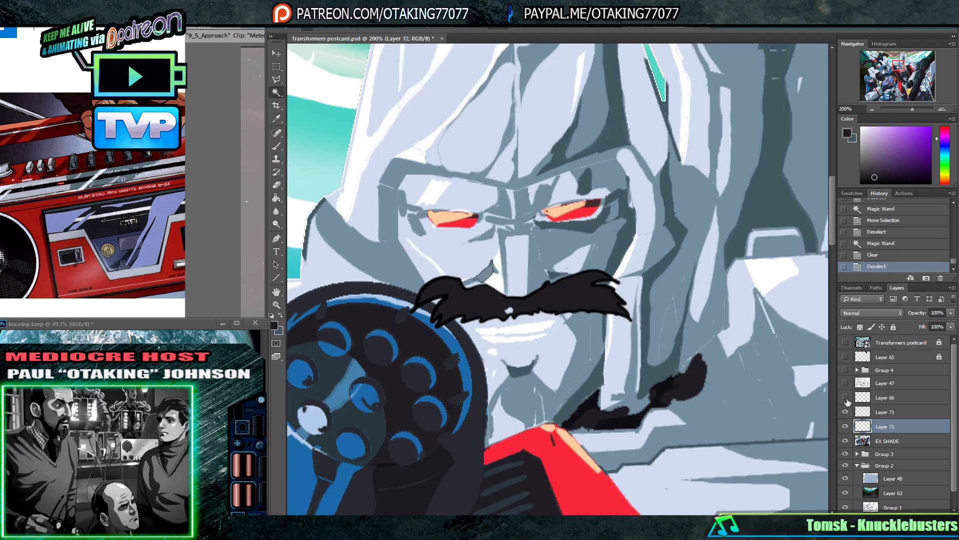
pyautogui.moveTo(846, 399); pyautogui.dragTo(845, 384)
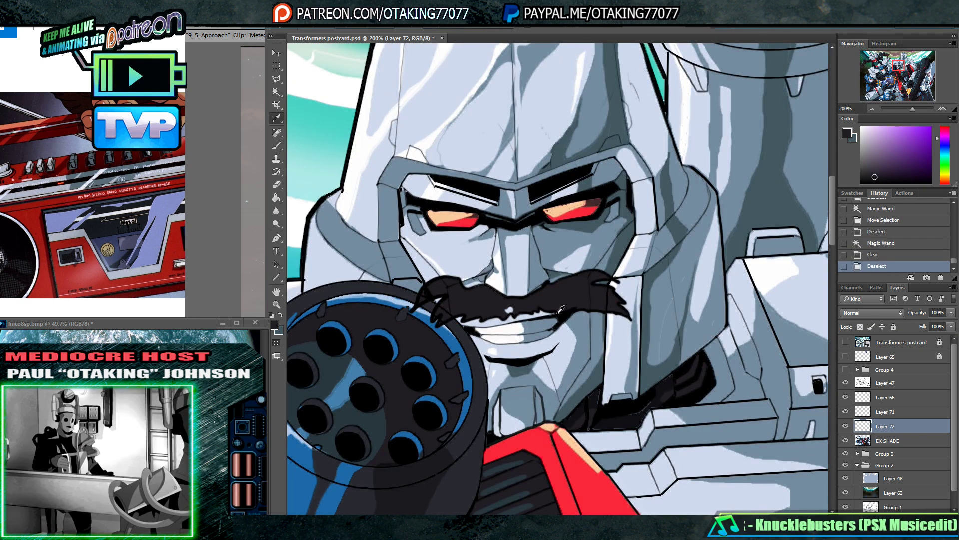
# - Dab dark paint at the moustache's white dot on Layer 72, and toggle Layers 66 and 71 to locate the dot
pyautogui.click(509, 309)
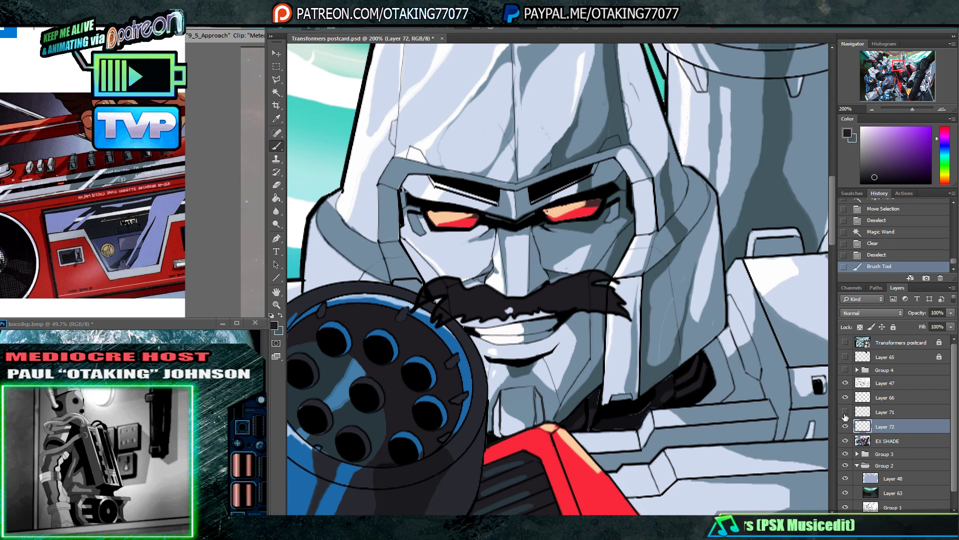
pyautogui.click(845, 397)
pyautogui.click(845, 412)
pyautogui.click(846, 397)
pyautogui.click(845, 411)
pyautogui.click(846, 397)
pyautogui.click(845, 412)
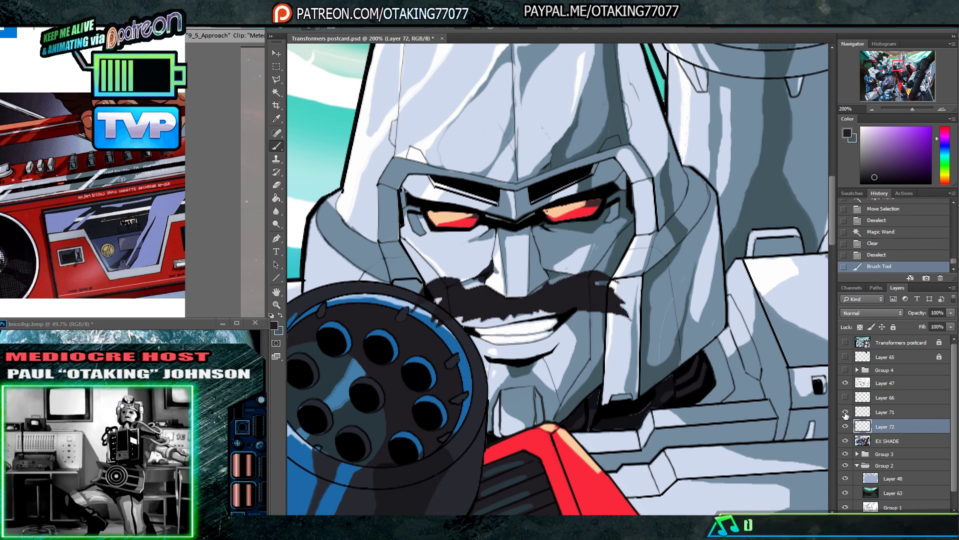
pyautogui.click(845, 411)
# - Show Layer 71 and erase the white dot in the middle of the moustache outline on that layer
pyautogui.click(855, 413)
pyautogui.click(846, 412)
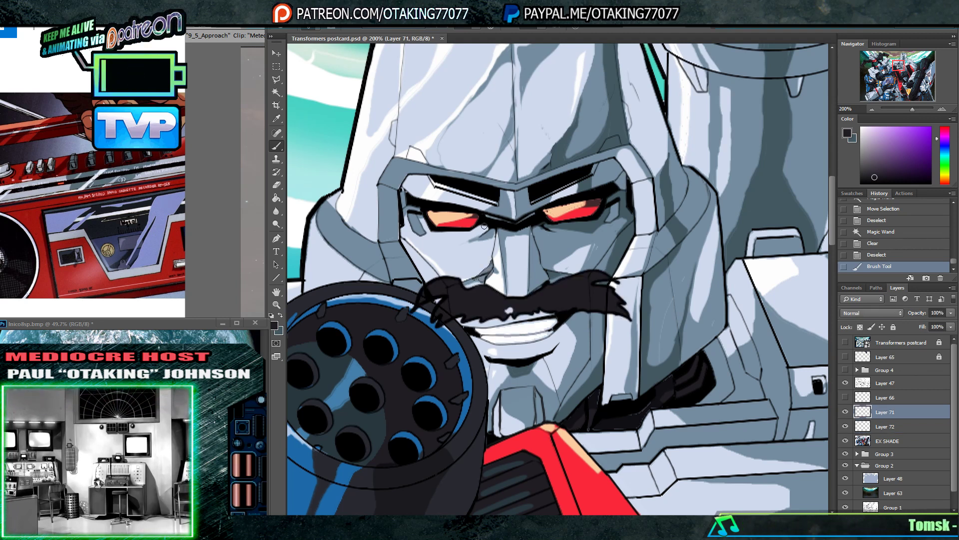
pyautogui.click(277, 185)
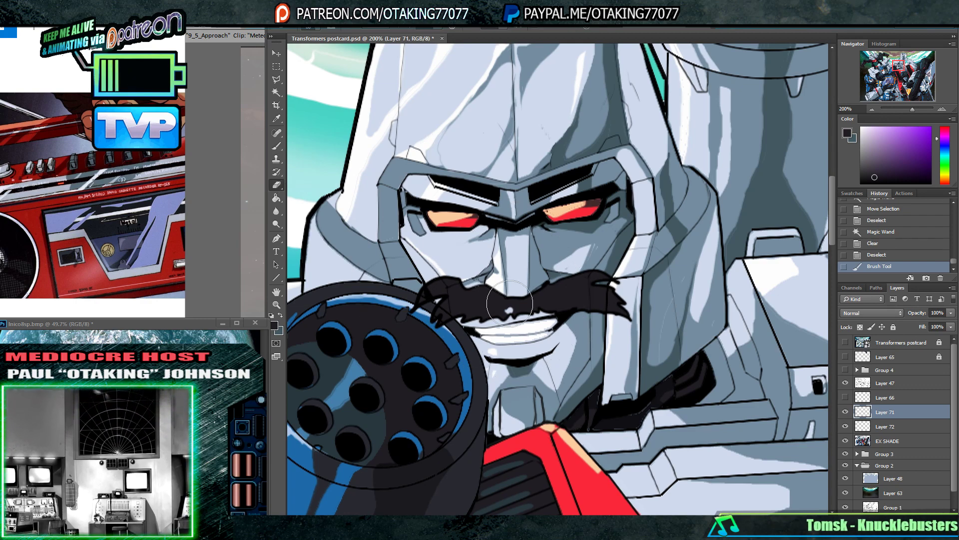
pyautogui.moveTo(511, 310); pyautogui.dragTo(510, 314)
pyautogui.moveTo(596, 226); pyautogui.dragTo(631, 230)
pyautogui.moveTo(667, 271); pyautogui.dragTo(665, 269)
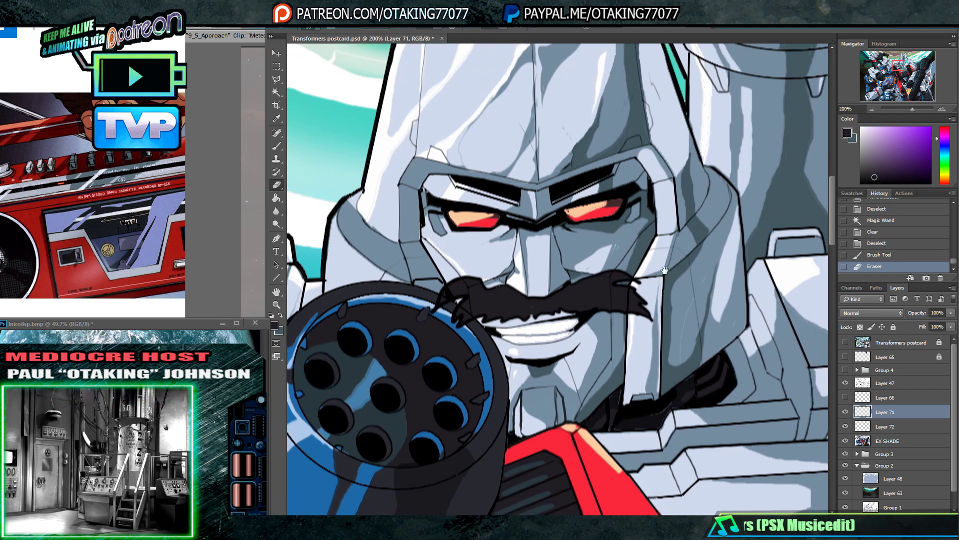
pyautogui.click(873, 109)
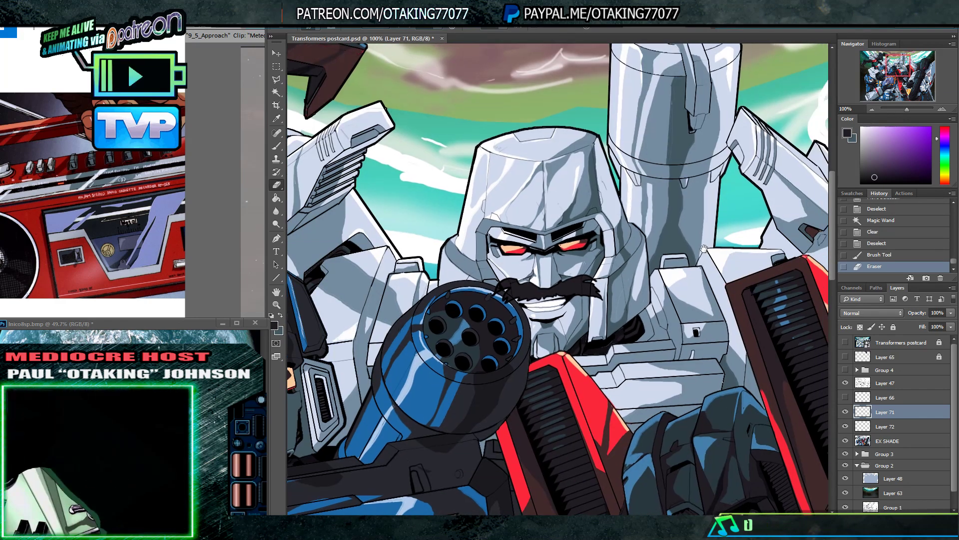
# - Load Layer 72's moustache shape as a selection and fill it with sampled black on Layer 71
pyautogui.press('i')
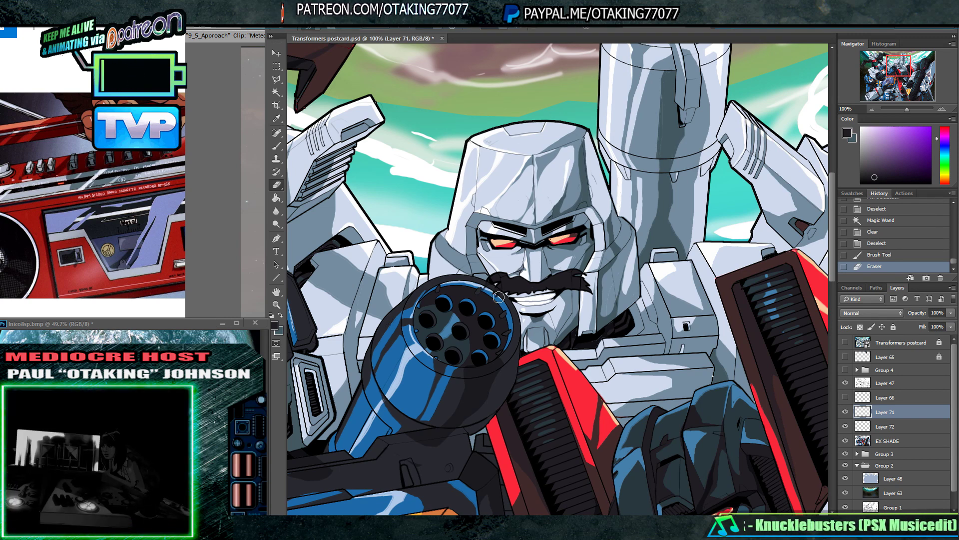
pyautogui.click(484, 287)
pyautogui.press('b')
pyautogui.keyDown('alt'); pyautogui.click(526, 286); pyautogui.keyUp('alt')
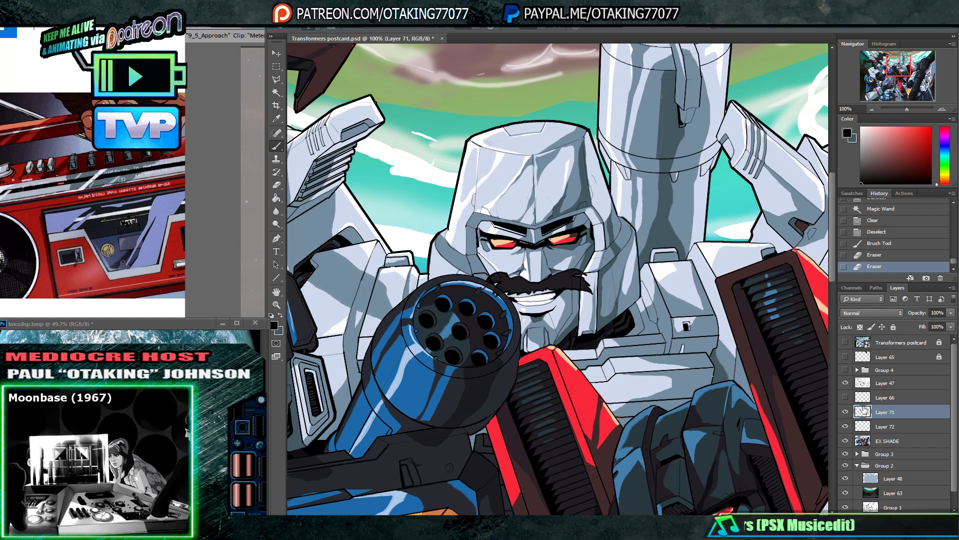
pyautogui.keyDown('ctrl'); pyautogui.click(863, 424); pyautogui.keyUp('ctrl')
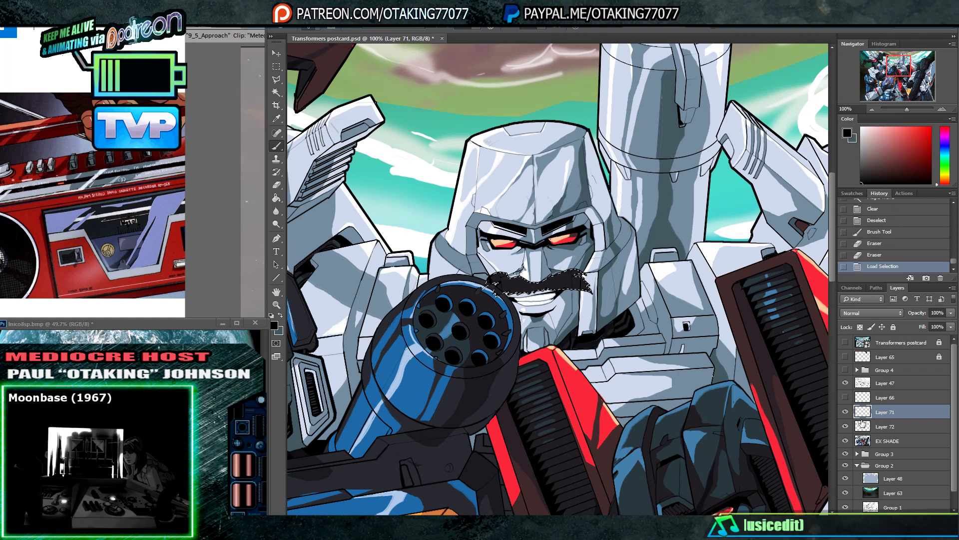
pyautogui.click(518, 285)
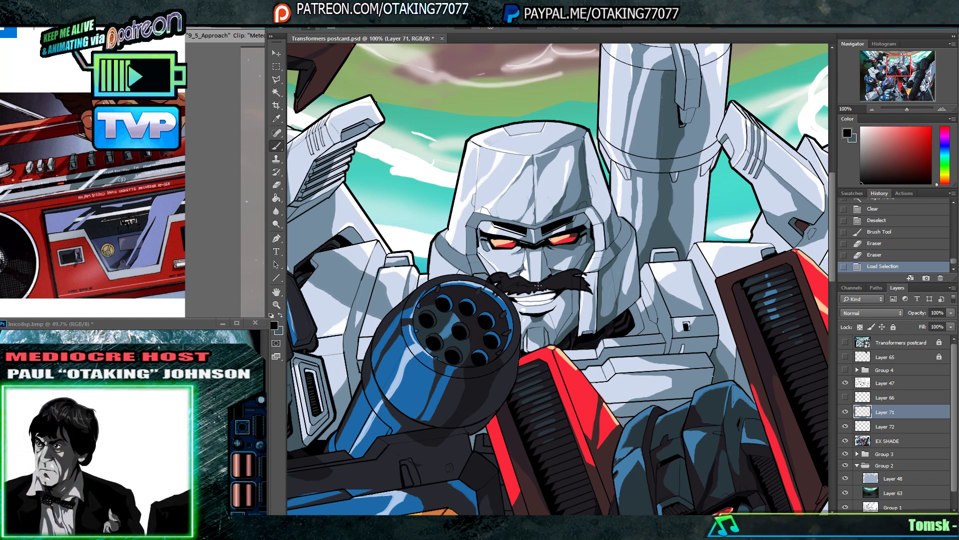
pyautogui.press('g')
pyautogui.click(558, 291)
pyautogui.hotkey('ctrl', 'z')
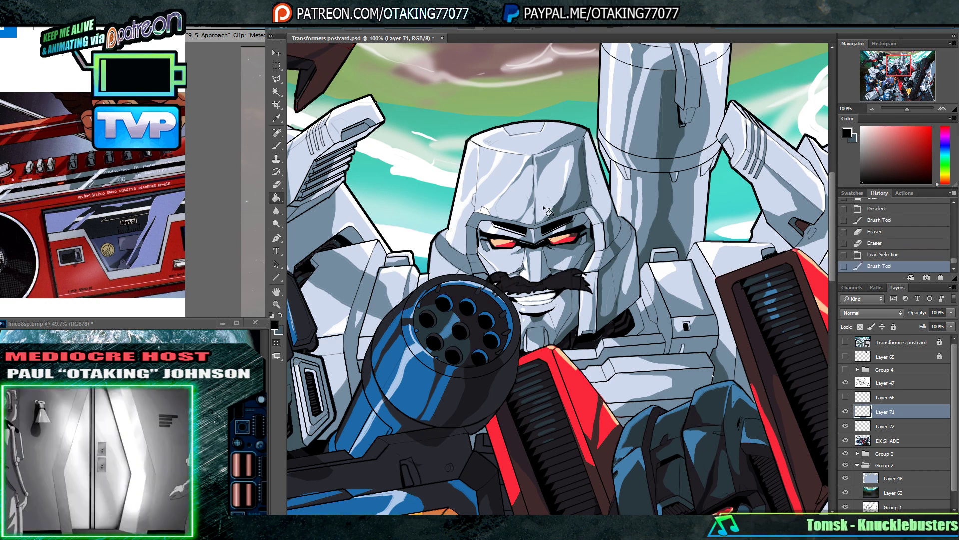
pyautogui.click(564, 281)
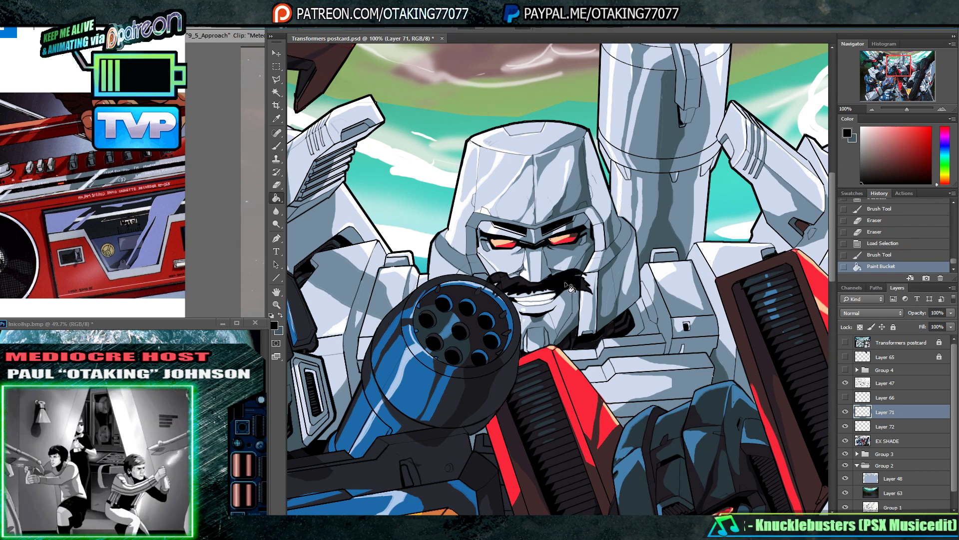
# - Touch up the moustache tip, sample pale blue from the gun barrel's highlight, and brush highlight strokes onto the moustache's left half
pyautogui.click(943, 109)
pyautogui.press('b')
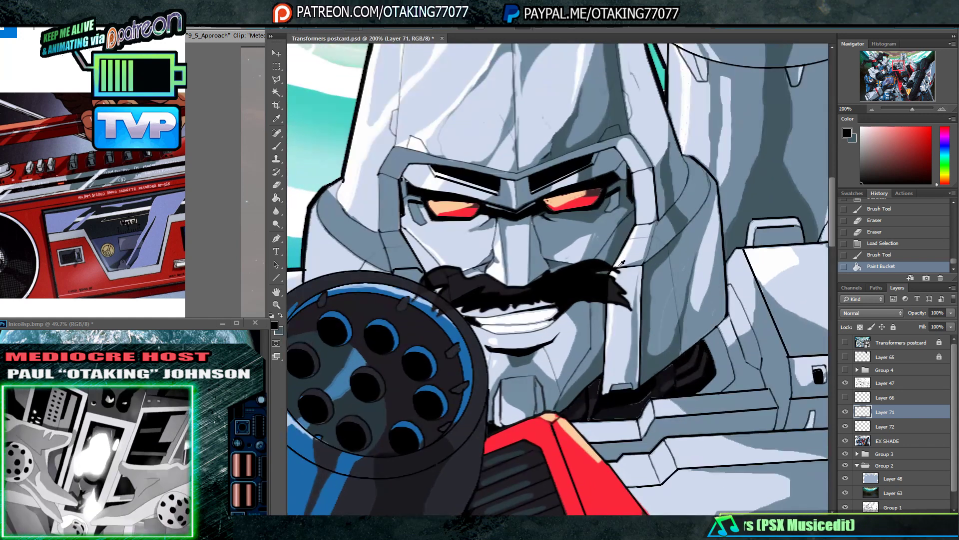
pyautogui.moveTo(630, 307); pyautogui.dragTo(614, 319)
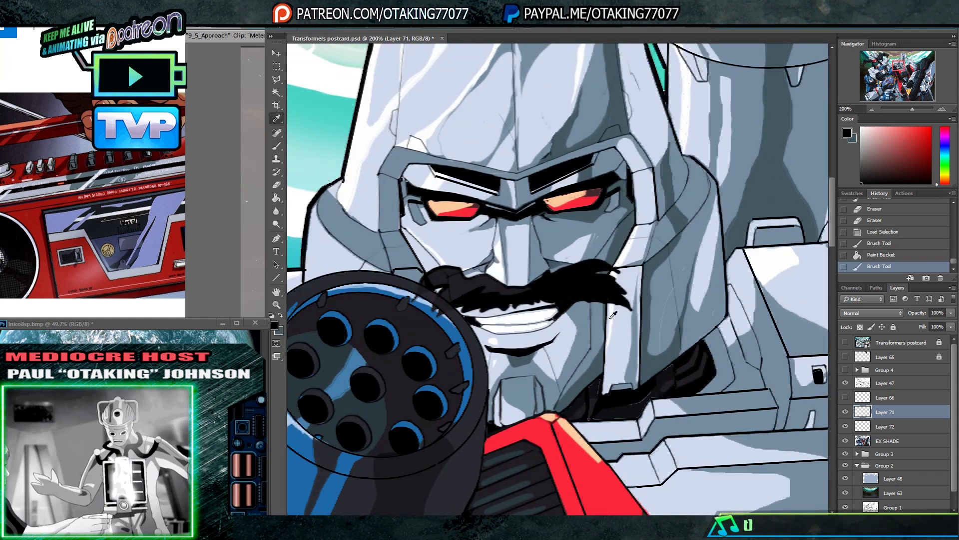
pyautogui.press('x')
pyautogui.moveTo(300, 405); pyautogui.dragTo(658, 255)
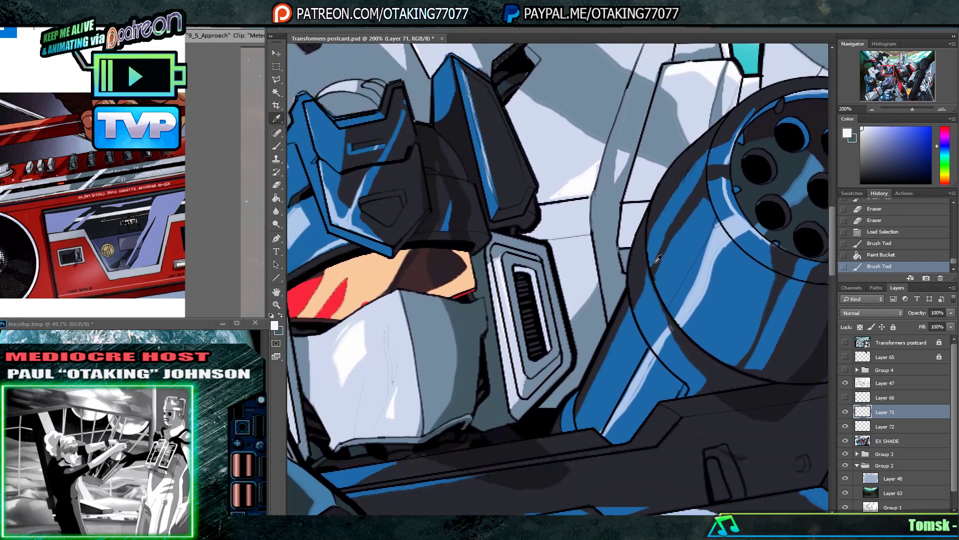
pyautogui.click(694, 267)
pyautogui.moveTo(819, 79)
pyautogui.mouseDown()
pyautogui.moveTo(438, 332)
pyautogui.moveTo(506, 352)
pyautogui.mouseUp()
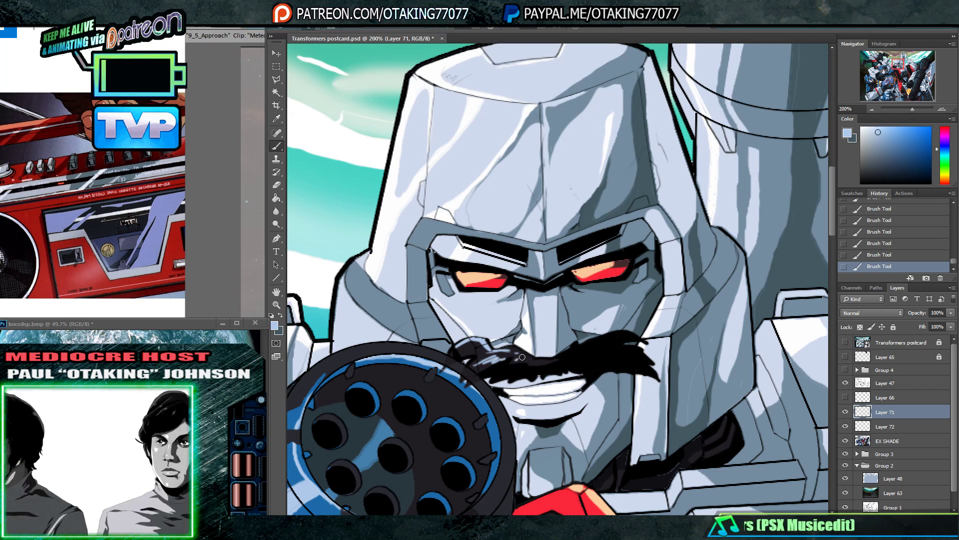
pyautogui.click(872, 109)
pyautogui.click(872, 108)
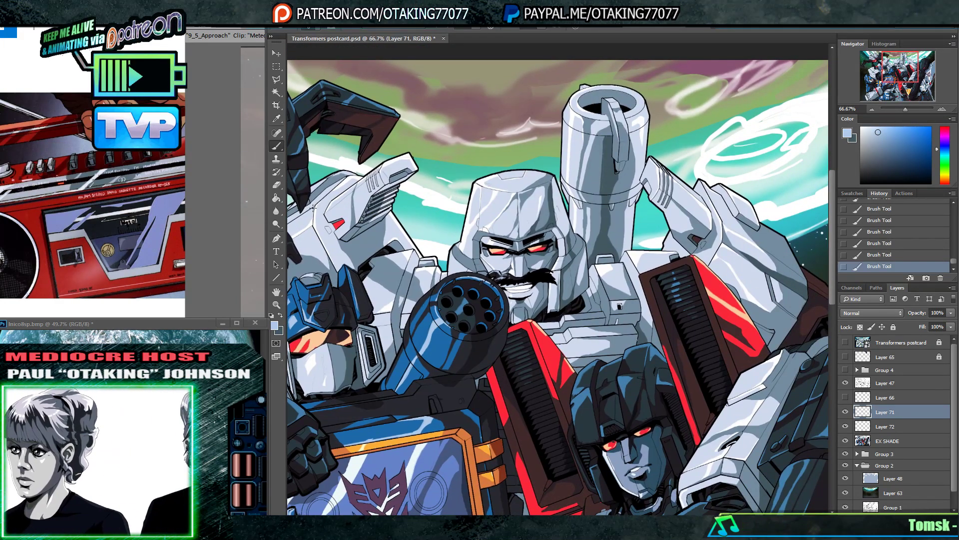
# - Compare the grey robot's face with and without the moustache by toggling Layers 71 and 72
pyautogui.click(845, 411)
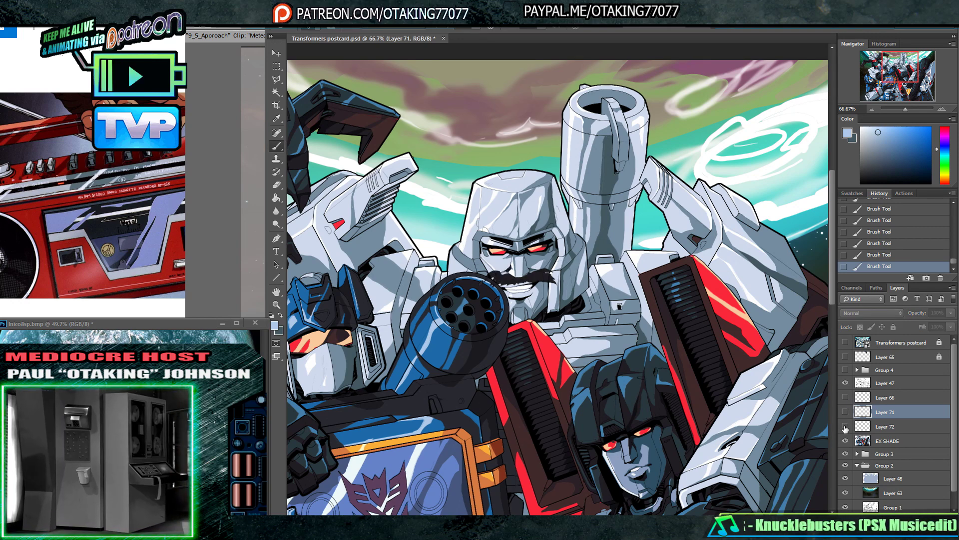
pyautogui.click(844, 426)
pyautogui.click(845, 412)
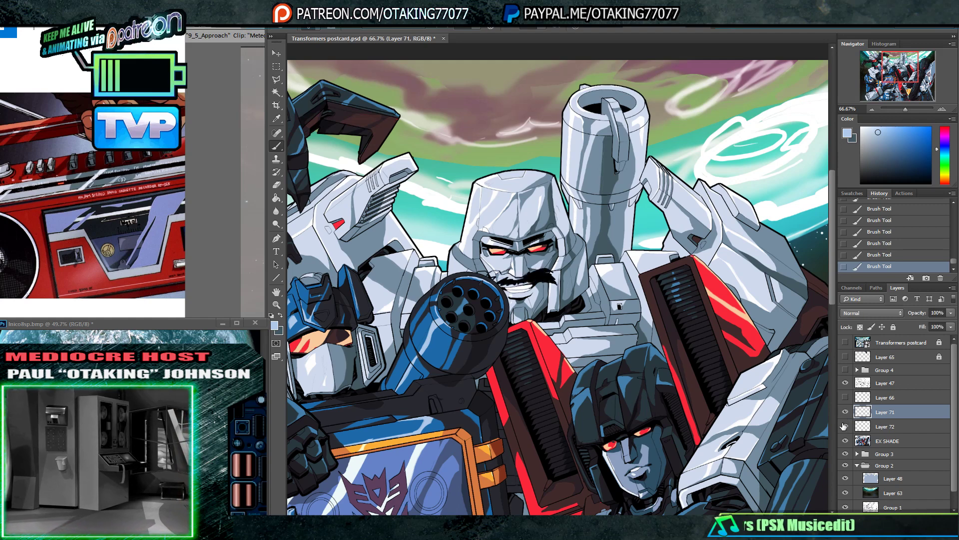
pyautogui.click(845, 426)
# - Merge Layers 71 and 72, and delete the merged moustache layer
pyautogui.keyDown('ctrl'); pyautogui.click(892, 426); pyautogui.keyUp('ctrl')
pyautogui.hotkey('ctrl', 'e')
pyautogui.rightClick(900, 412)
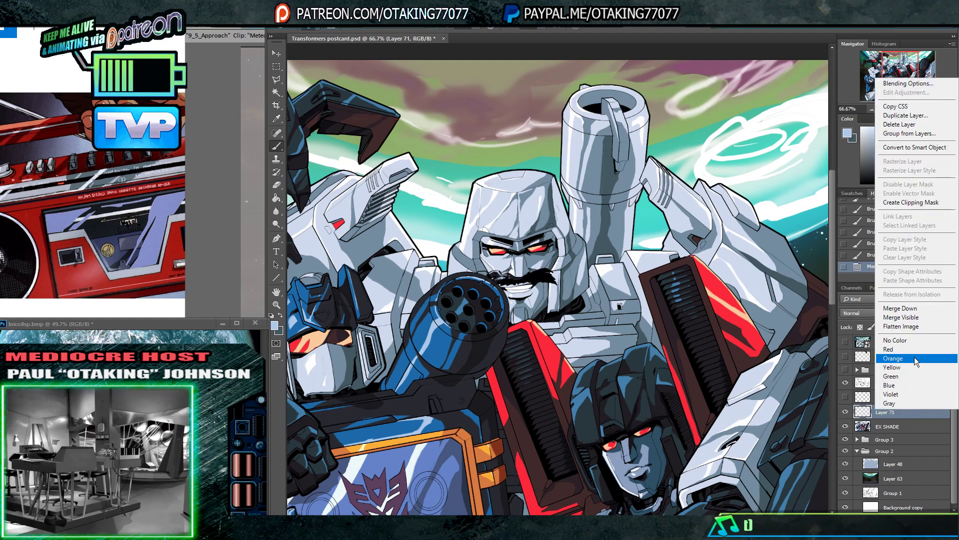
pyautogui.click(899, 128)
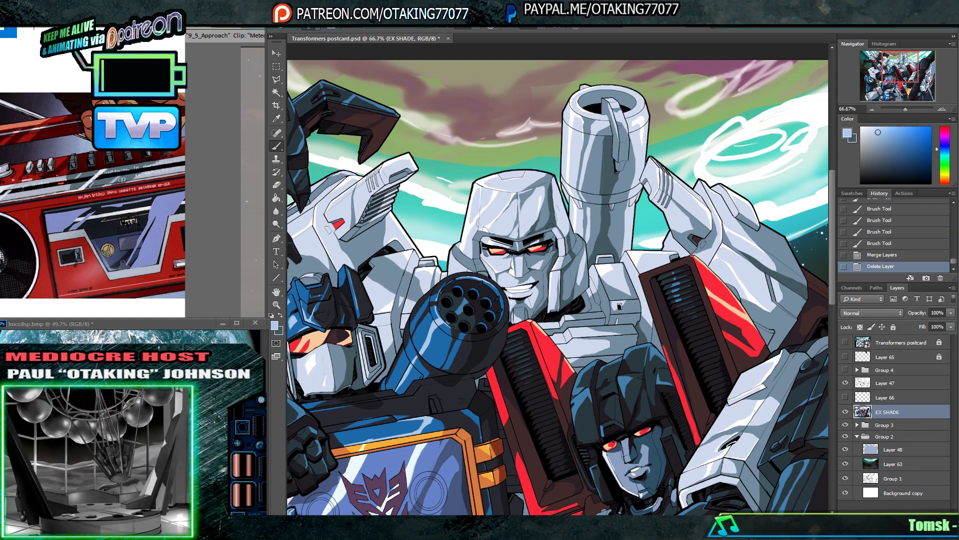
# - Flip the whole canvas horizontally
pyautogui.click(334, 15)
pyautogui.moveTo(379, 100)
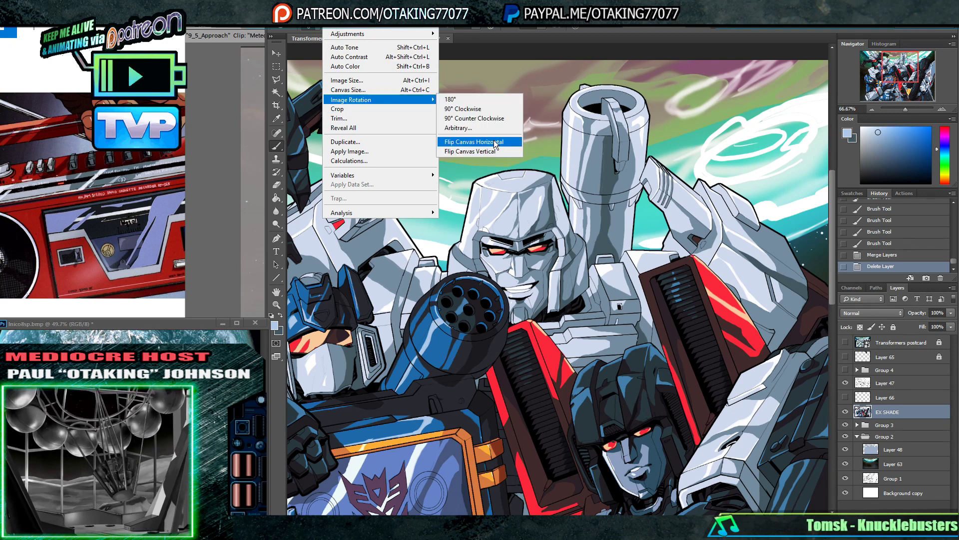
pyautogui.click(468, 141)
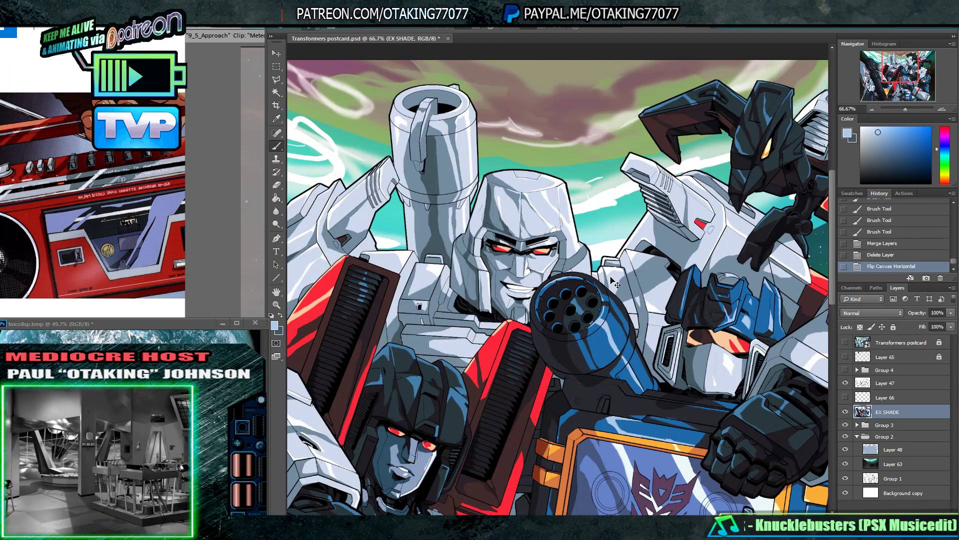
pyautogui.moveTo(581, 263)
pyautogui.mouseDown()
pyautogui.moveTo(662, 249)
pyautogui.moveTo(632, 258)
pyautogui.mouseUp()
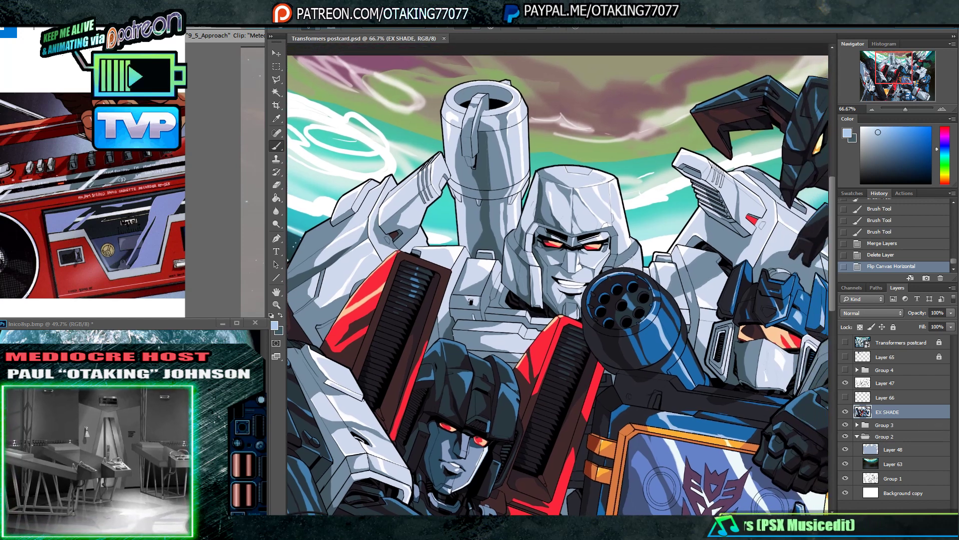
# - Inspect the flipped artwork from the grey robot's head across the black cannon to the blue robot's chest and lower arm
pyautogui.moveTo(667, 316); pyautogui.dragTo(652, 285)
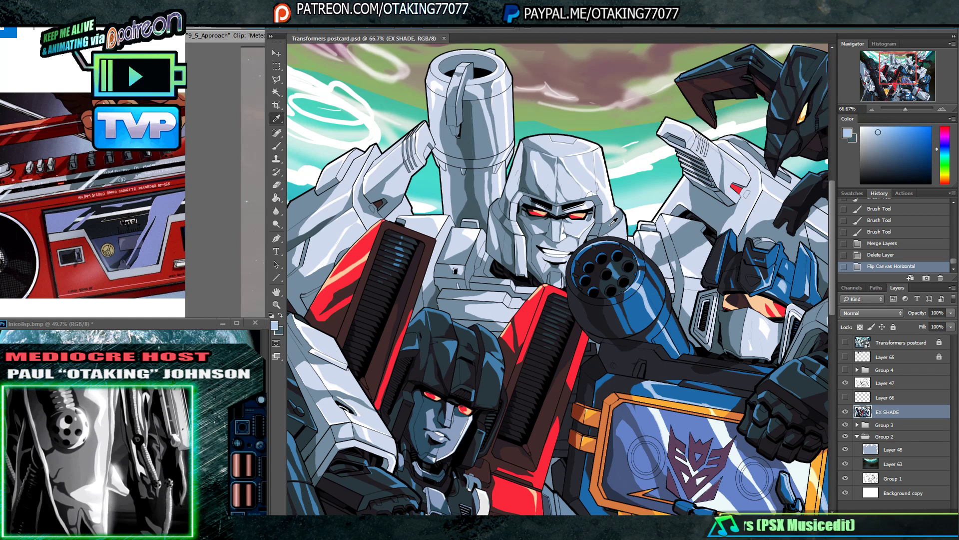
pyautogui.moveTo(593, 256); pyautogui.dragTo(693, 306)
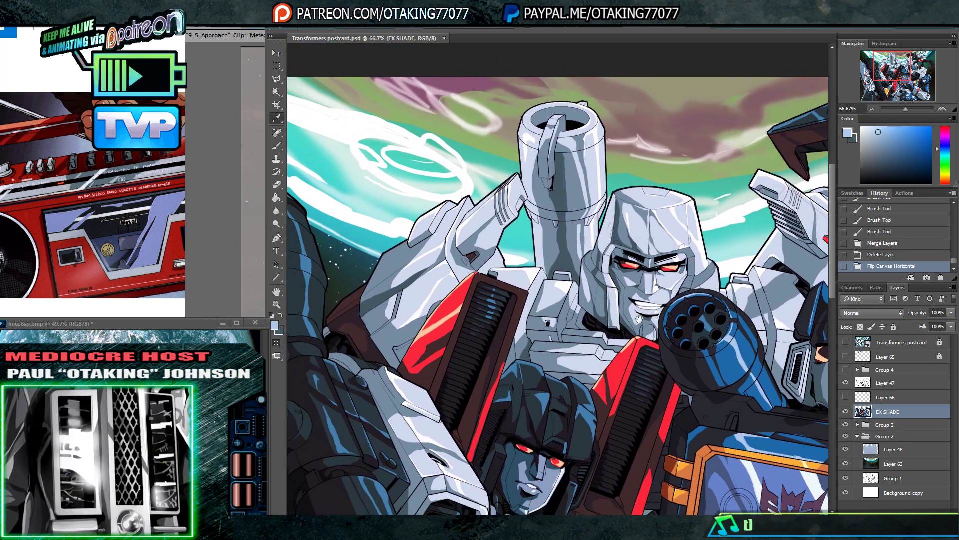
pyautogui.moveTo(377, 300); pyautogui.dragTo(560, 206)
pyautogui.click(519, 243)
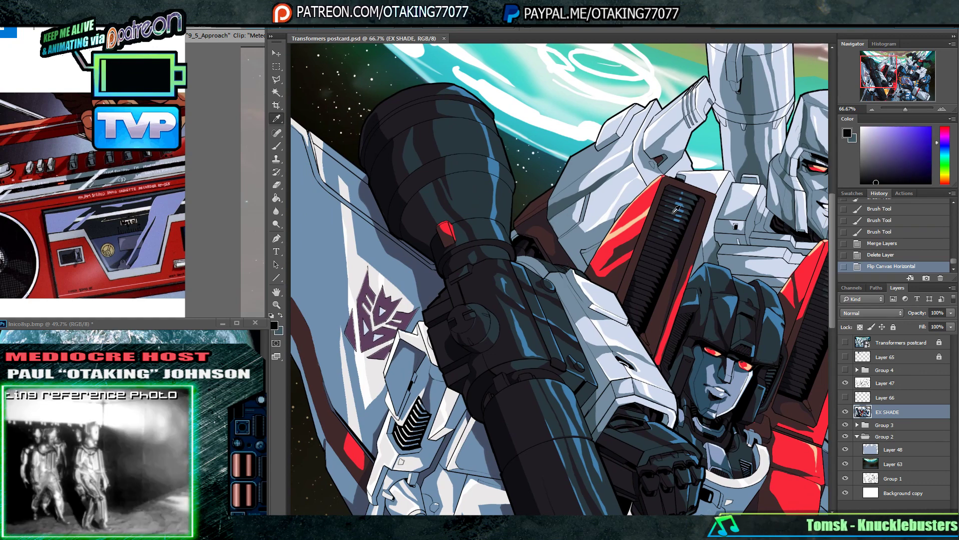
pyautogui.moveTo(523, 242); pyautogui.dragTo(636, 248)
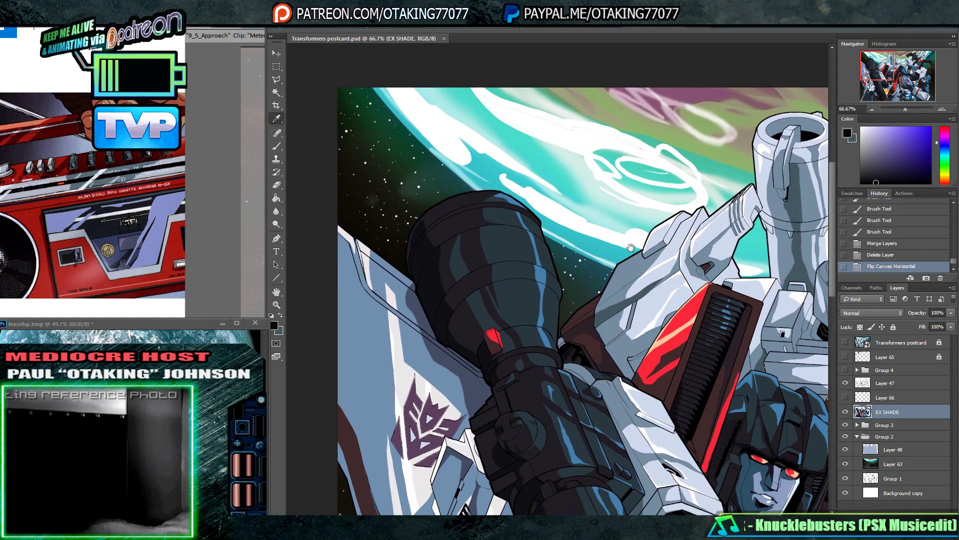
pyautogui.moveTo(824, 487); pyautogui.dragTo(535, 171)
pyautogui.moveTo(716, 205); pyautogui.dragTo(559, 310)
pyautogui.moveTo(627, 313); pyautogui.dragTo(544, 266)
pyautogui.moveTo(606, 329)
pyautogui.mouseDown()
pyautogui.moveTo(597, 275)
pyautogui.moveTo(662, 186)
pyautogui.moveTo(455, 284)
pyautogui.moveTo(620, 213)
pyautogui.moveTo(602, 224)
pyautogui.mouseUp()
# - Brush a jagged black crack across the grey forearm on EX SHADE and fill its lower end with black
pyautogui.press('b')
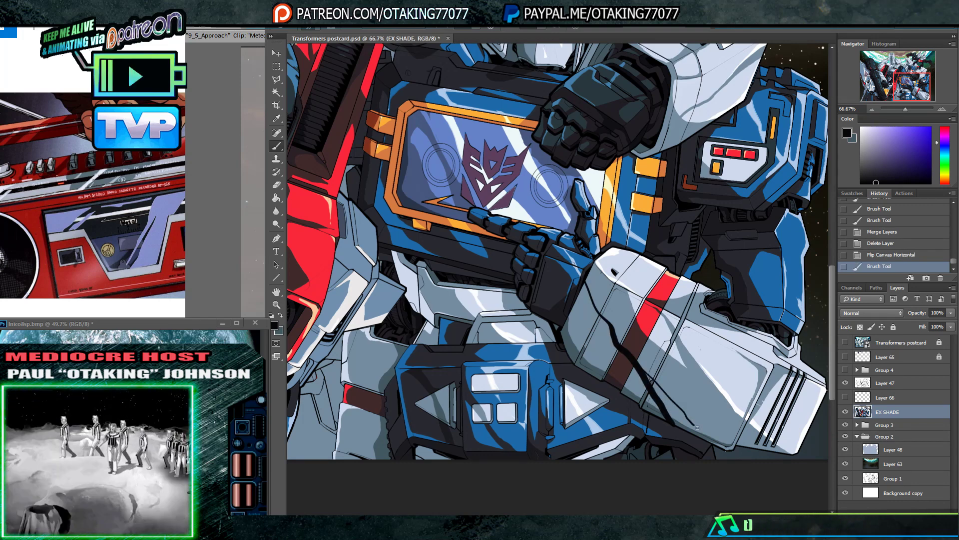
pyautogui.moveTo(692, 424)
pyautogui.mouseDown()
pyautogui.moveTo(713, 442)
pyautogui.moveTo(670, 408)
pyautogui.moveTo(681, 418)
pyautogui.moveTo(674, 422)
pyautogui.moveTo(692, 428)
pyautogui.moveTo(658, 395)
pyautogui.mouseUp()
pyautogui.press('g')
pyautogui.click(674, 419)
pyautogui.press('b')
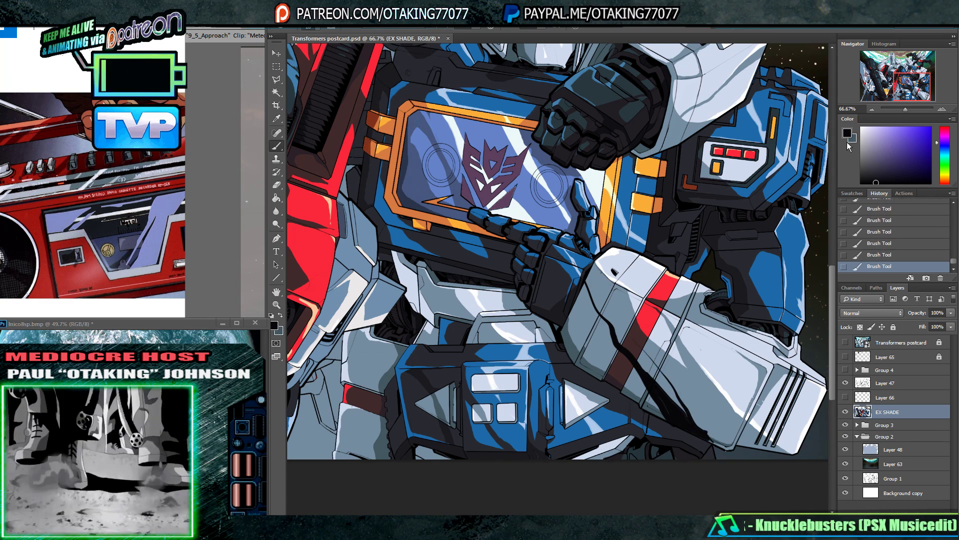
# - Doodle black brush marks over the red-button shoulder panel and the blue robot's chest emblem
pyautogui.click(872, 110)
pyautogui.click(873, 109)
pyautogui.press('F2')
pyautogui.hotkey('ctrl', 'z')
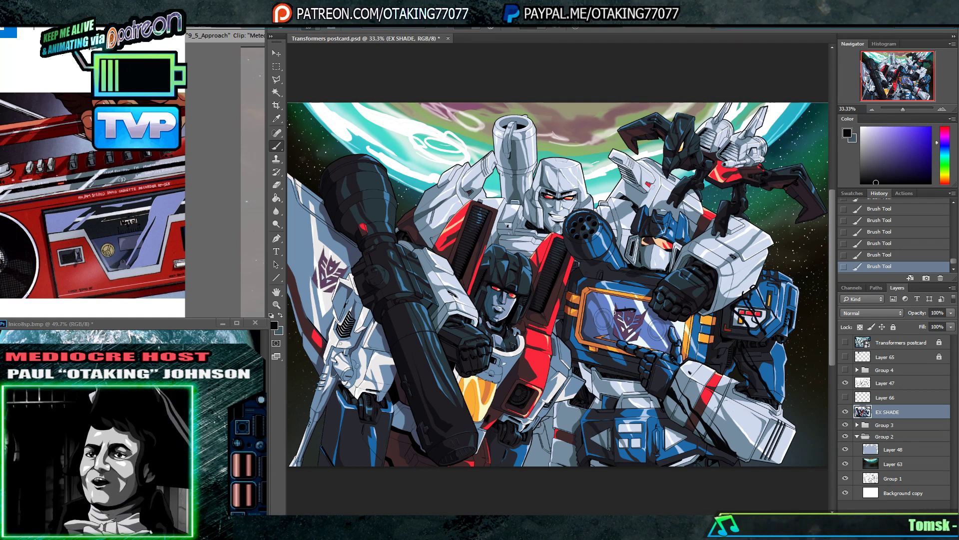
pyautogui.moveTo(633, 311)
pyautogui.mouseDown()
pyautogui.moveTo(611, 334)
pyautogui.moveTo(622, 304)
pyautogui.mouseUp()
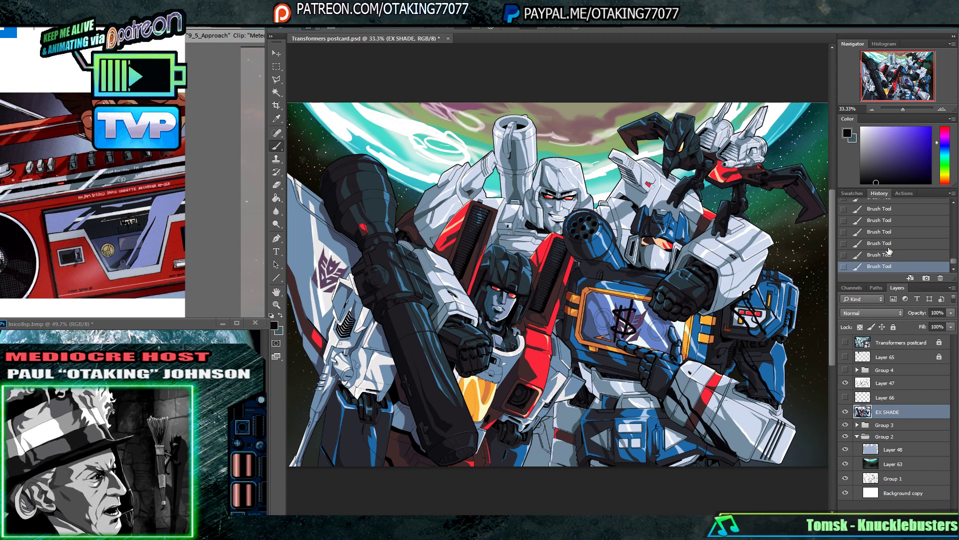
# - Step back through the history to the Flip Canvas Horizontal state, removing all the black doodles
pyautogui.moveTo(952, 261); pyautogui.dragTo(953, 243)
pyautogui.hotkey('ctrl', 'alt', 'z')
pyautogui.hotkey('ctrl', 'alt', 'z')
pyautogui.hotkey('ctrl', 'alt', 'z')
pyautogui.hotkey('ctrl', 'alt', 'z')
pyautogui.hotkey('ctrl', 'alt', 'z')
pyautogui.click(887, 230)
pyautogui.click(893, 218)
pyautogui.click(881, 221)
pyautogui.click(886, 213)
pyautogui.click(878, 235)
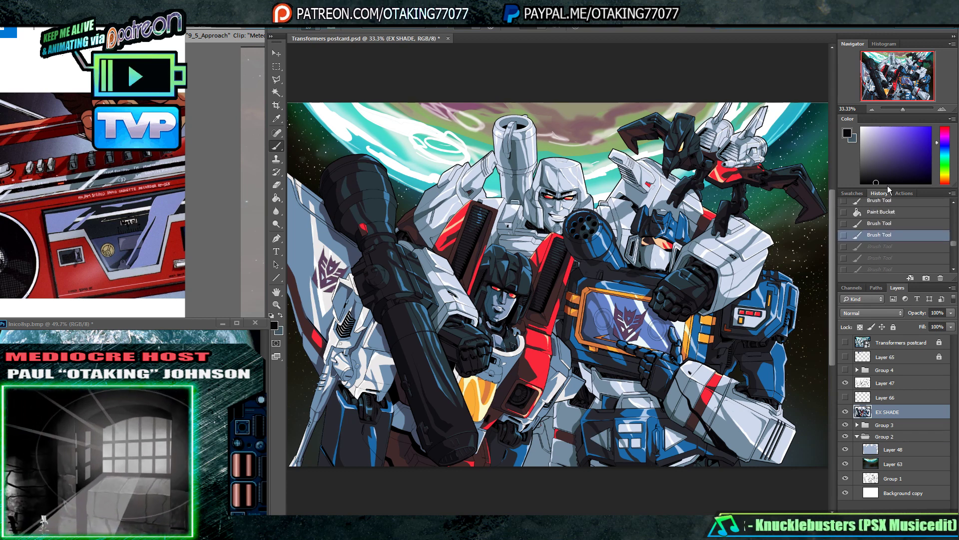
pyautogui.click(887, 213)
pyautogui.scroll(2, 950, 243)
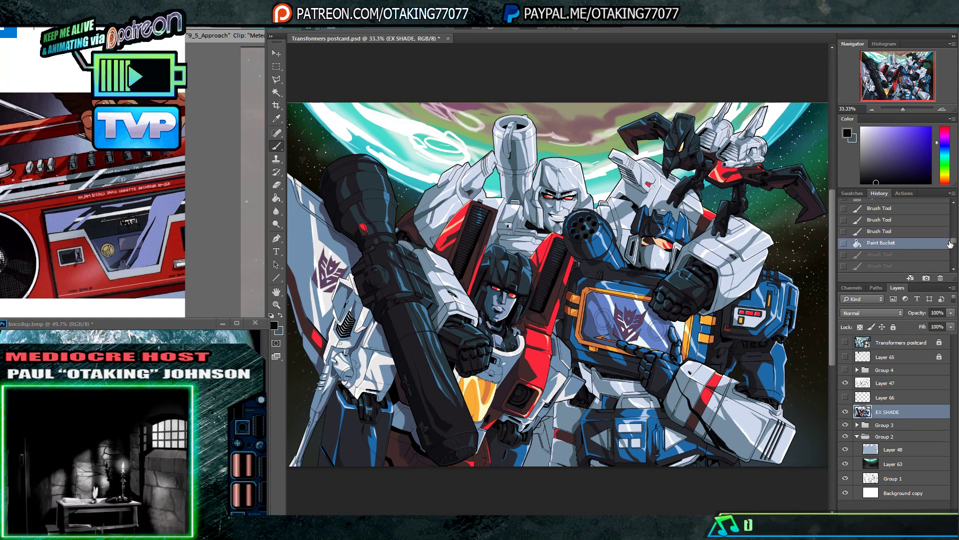
pyautogui.click(880, 232)
pyautogui.click(881, 220)
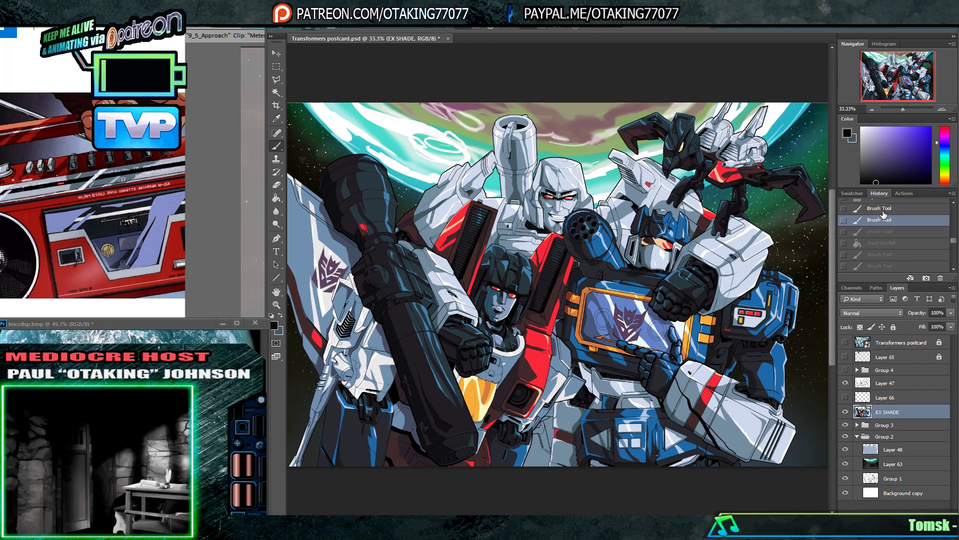
pyautogui.click(880, 209)
pyautogui.scroll(2, 949, 240)
pyautogui.click(891, 217)
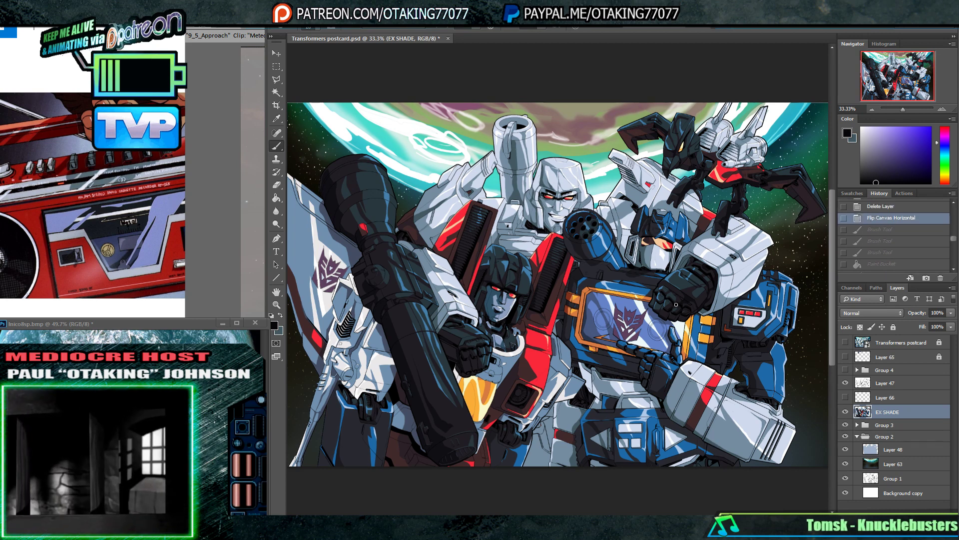
# - On Layer 63, sample the purple of the planet's clouds and brush it along the cloud band beside the white loop scribbles
pyautogui.click(877, 460)
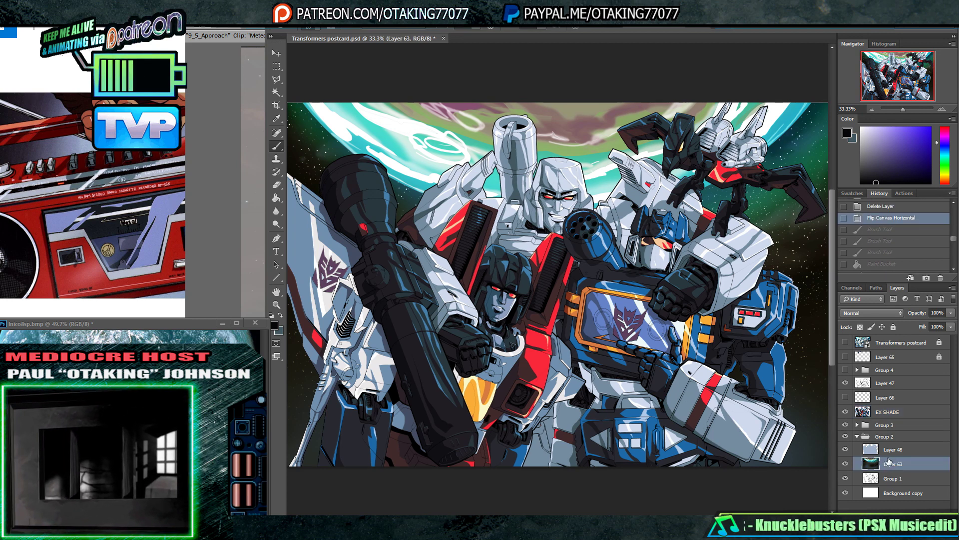
pyautogui.click(577, 85)
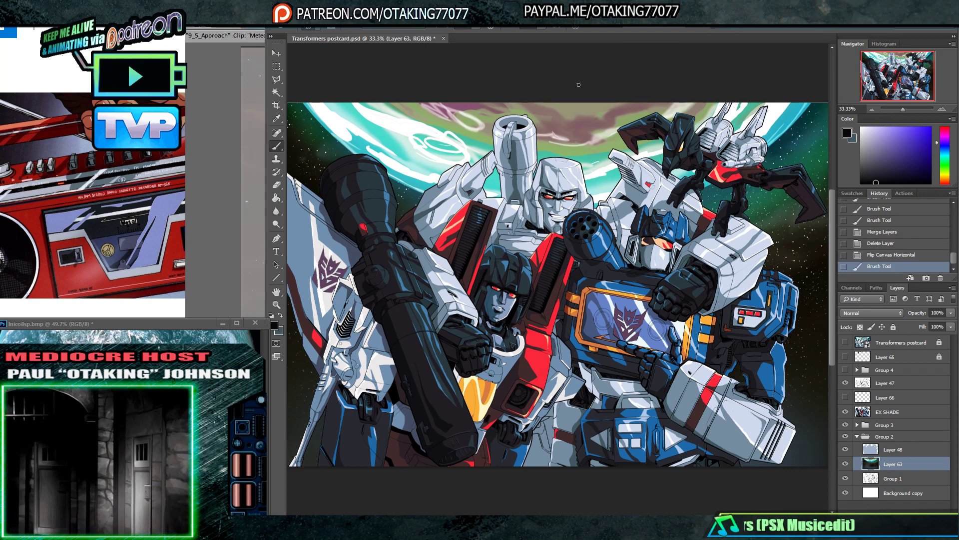
pyautogui.moveTo(581, 118); pyautogui.dragTo(574, 141)
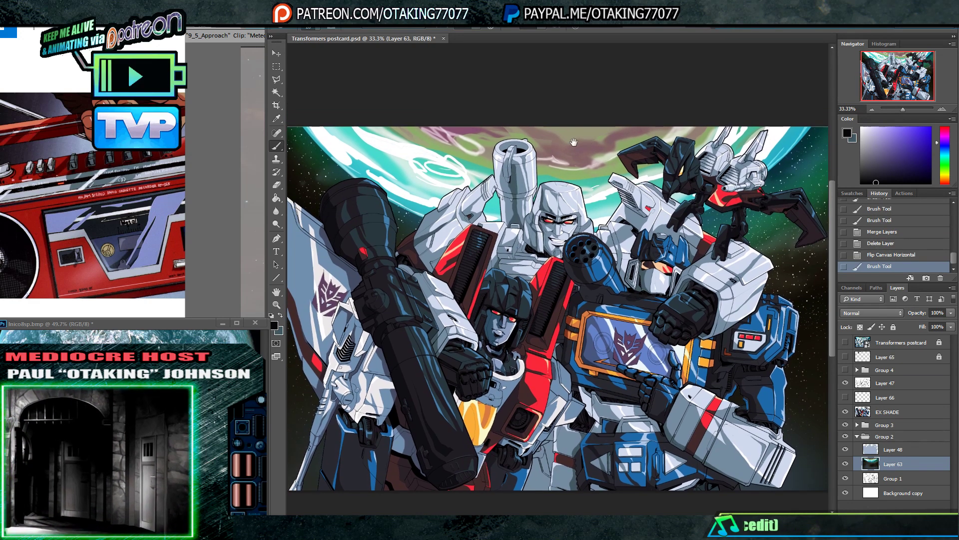
pyautogui.keyDown('alt'); pyautogui.click(403, 150); pyautogui.keyUp('alt')
pyautogui.click(942, 109)
pyautogui.click(942, 109)
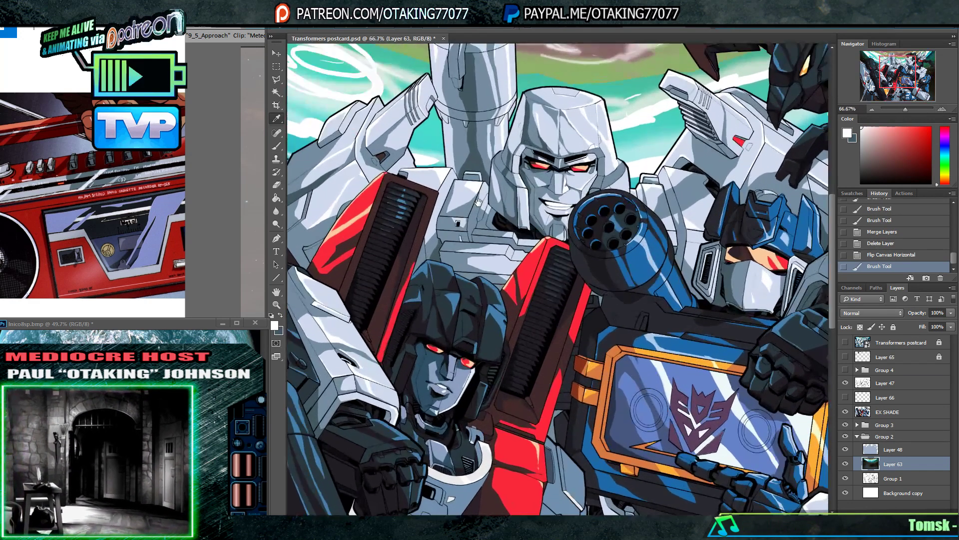
pyautogui.moveTo(340, 55)
pyautogui.mouseDown()
pyautogui.moveTo(513, 256)
pyautogui.moveTo(559, 268)
pyautogui.mouseUp()
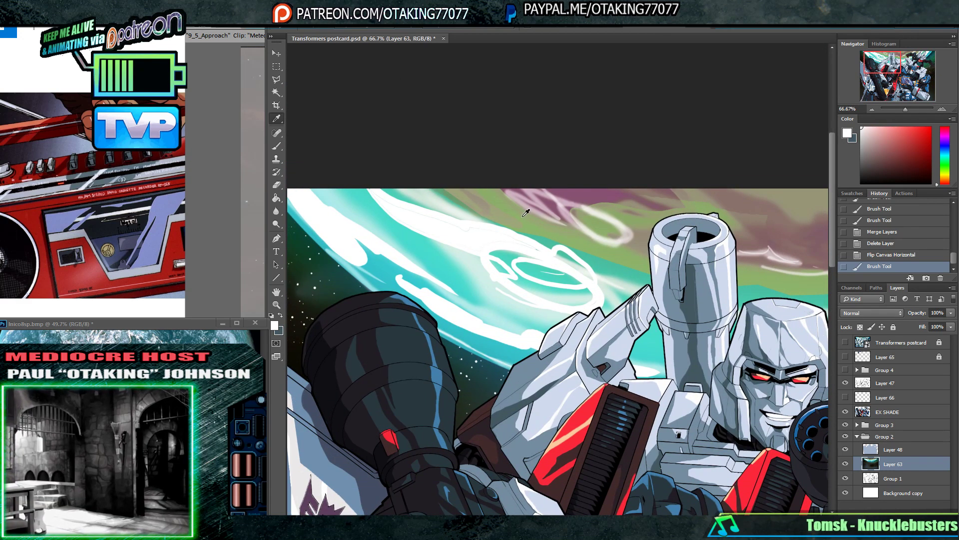
pyautogui.keyDown('alt'); pyautogui.click(605, 223); pyautogui.keyUp('alt')
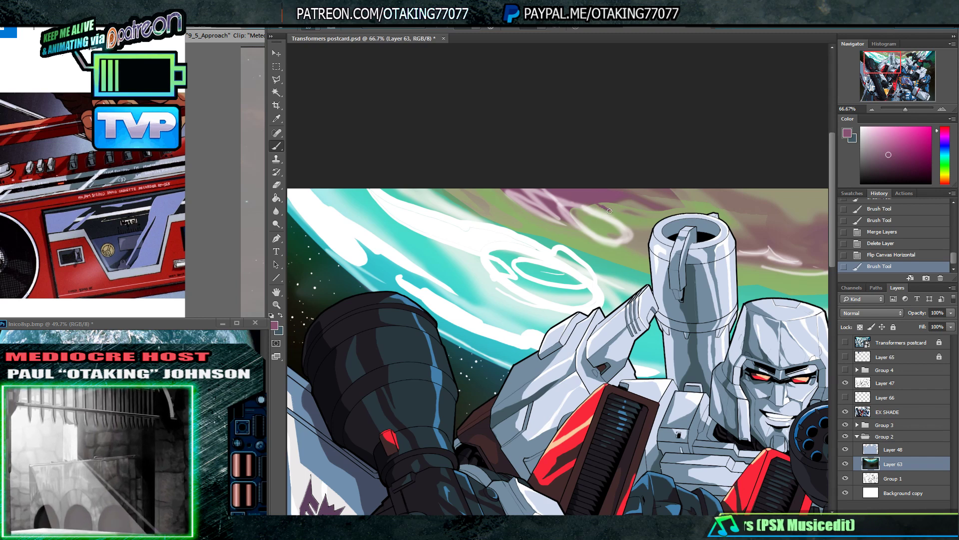
pyautogui.moveTo(610, 210); pyautogui.dragTo(619, 208)
pyautogui.moveTo(618, 206); pyautogui.dragTo(468, 257)
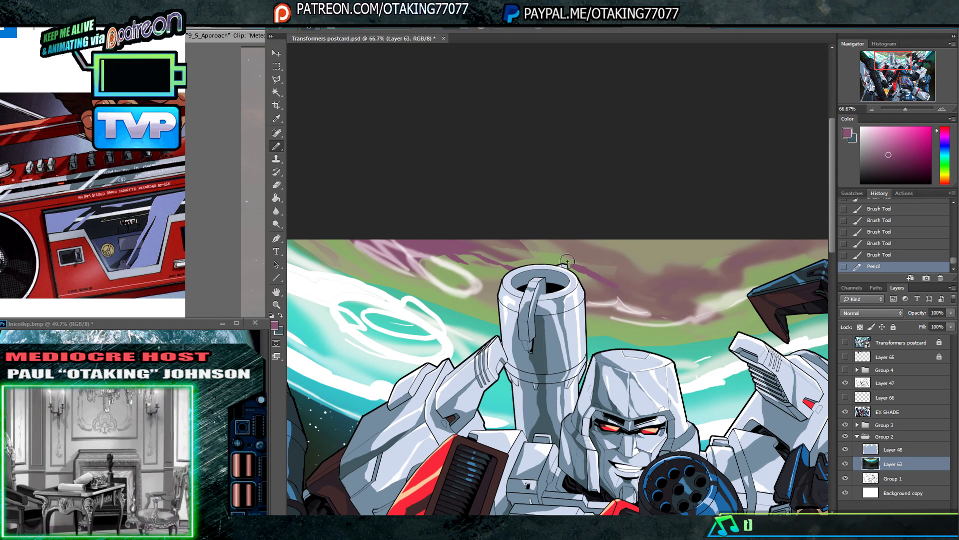
# - Pencil a purple streak beside the upright barrel's muzzle, then brush sampled dusty brown into the neighbouring cloud
pyautogui.moveTo(570, 264)
pyautogui.mouseDown()
pyautogui.moveTo(628, 292)
pyautogui.moveTo(612, 280)
pyautogui.mouseUp()
pyautogui.keyDown('alt'); pyautogui.click(646, 285); pyautogui.keyUp('alt')
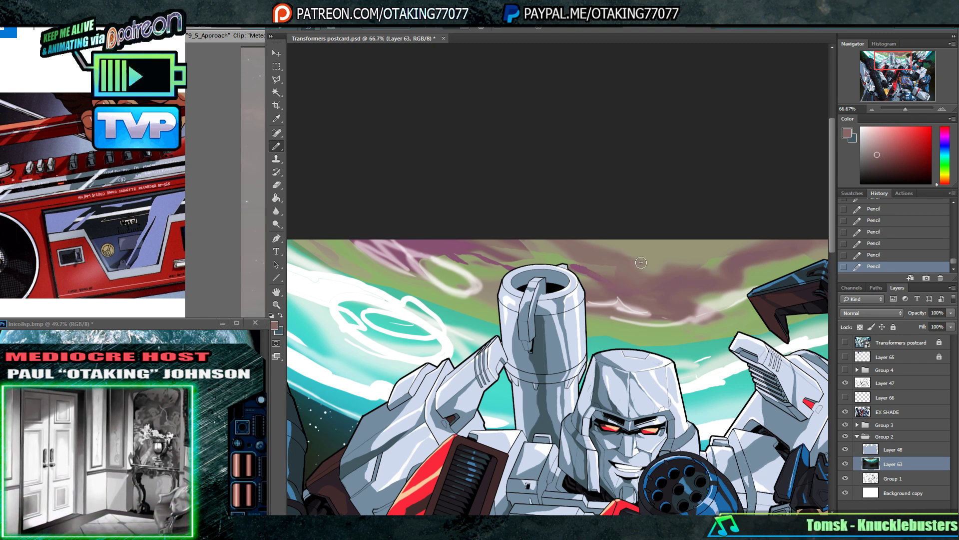
pyautogui.hotkey('shift', 'b')
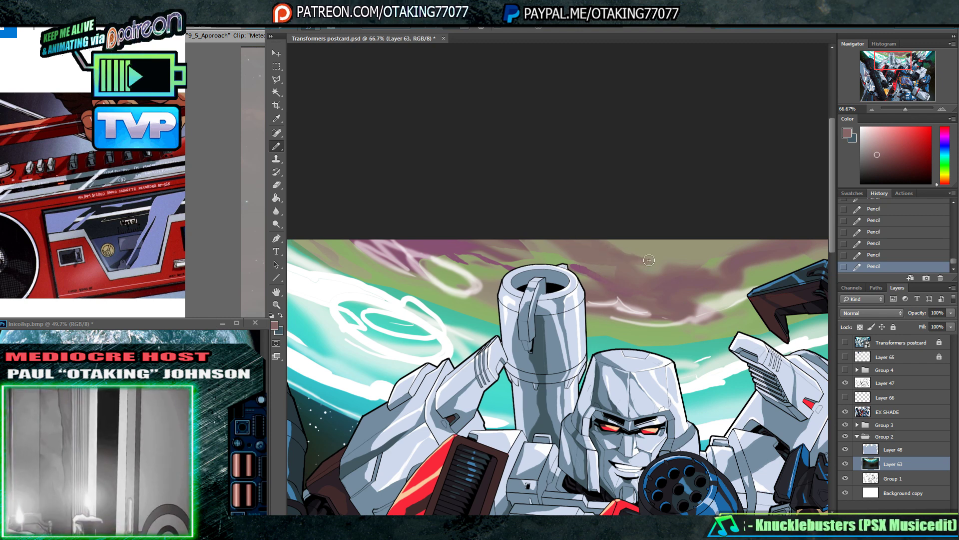
pyautogui.keyDown('alt'); pyautogui.click(637, 250); pyautogui.keyUp('alt')
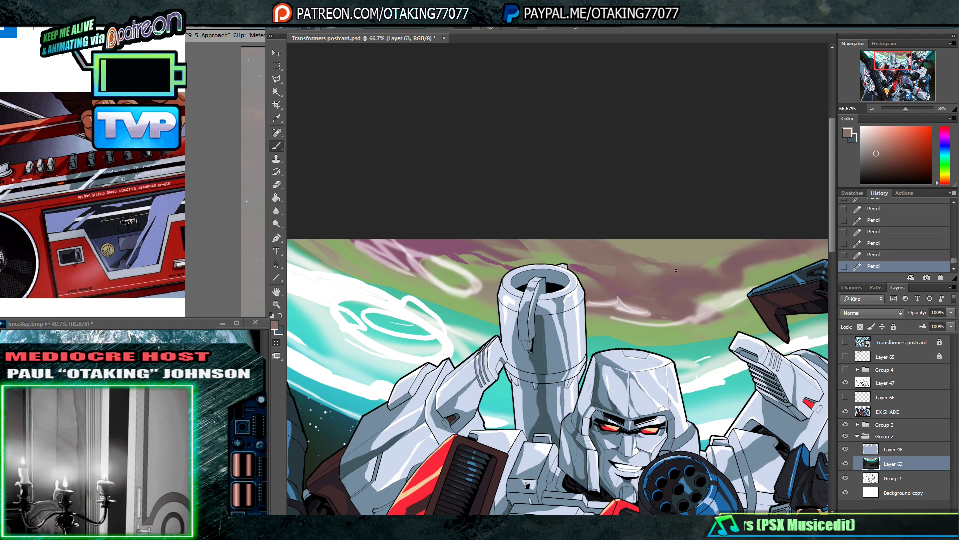
pyautogui.moveTo(678, 268); pyautogui.dragTo(596, 248)
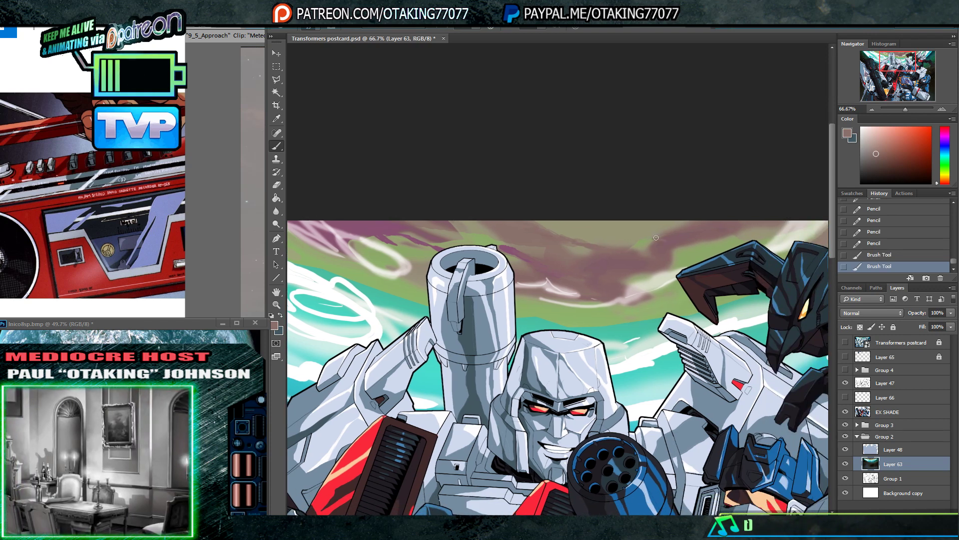
# - Extend the brown cloud above the grey robot's head with brush and pencil streaks in sampled brownish-mauve tones
pyautogui.moveTo(656, 238); pyautogui.dragTo(642, 233)
pyautogui.moveTo(666, 237); pyautogui.dragTo(607, 224)
pyautogui.hotkey('shift', 'b')
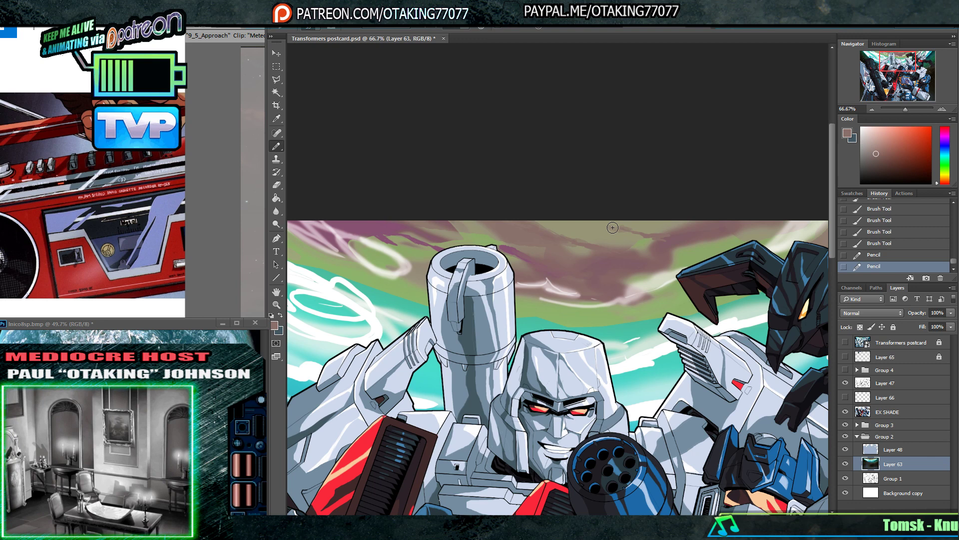
pyautogui.keyDown('alt'); pyautogui.click(656, 237); pyautogui.keyUp('alt')
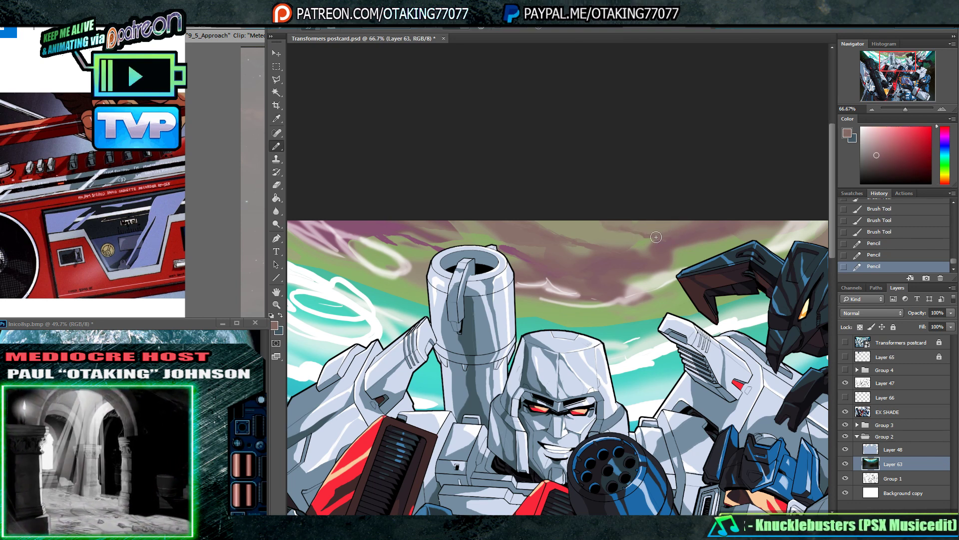
pyautogui.moveTo(696, 231); pyautogui.dragTo(664, 228)
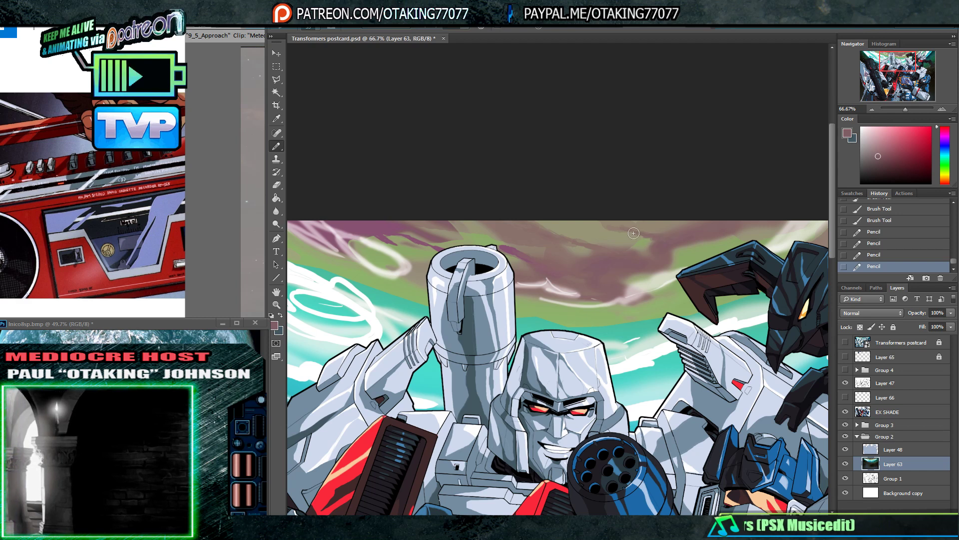
# - Blend the planet's upper cloud edge between the muzzle and the black bird robot using pencil strokes in sampled brown and tan
pyautogui.keyDown('alt'); pyautogui.click(604, 224); pyautogui.keyUp('alt')
pyautogui.moveTo(604, 224); pyautogui.dragTo(596, 217)
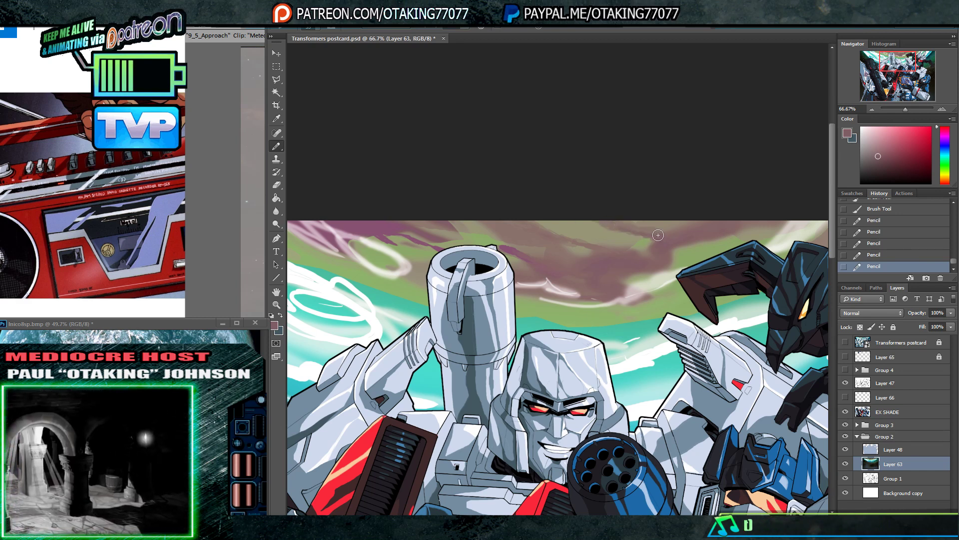
pyautogui.keyDown('alt'); pyautogui.click(555, 232); pyautogui.keyUp('alt')
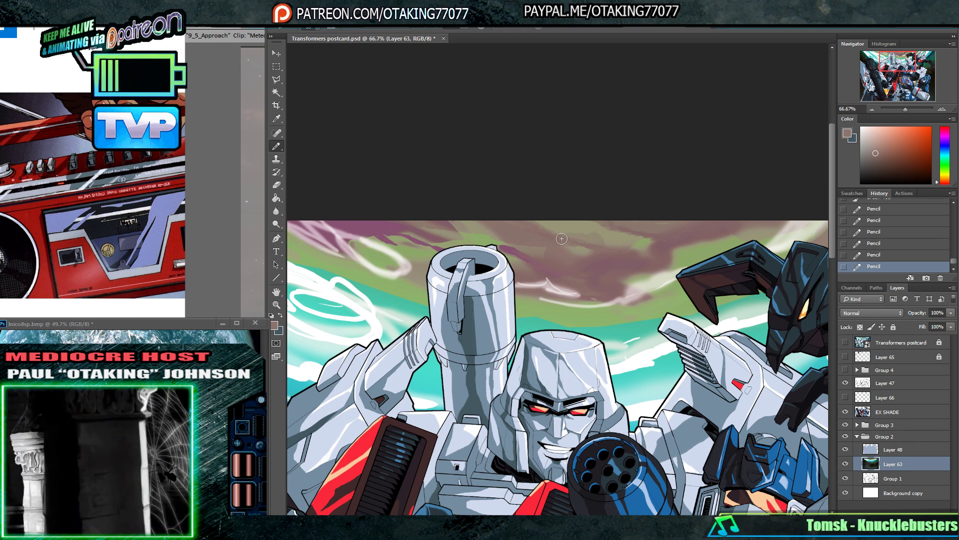
pyautogui.keyDown('alt'); pyautogui.click(609, 239); pyautogui.keyUp('alt')
pyautogui.keyDown('alt'); pyautogui.click(599, 248); pyautogui.keyUp('alt')
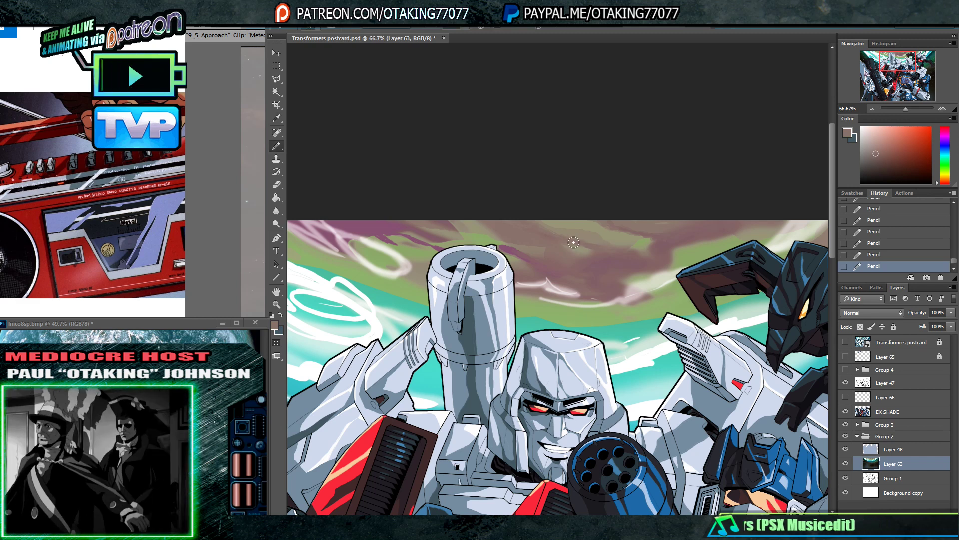
pyautogui.press('alt')
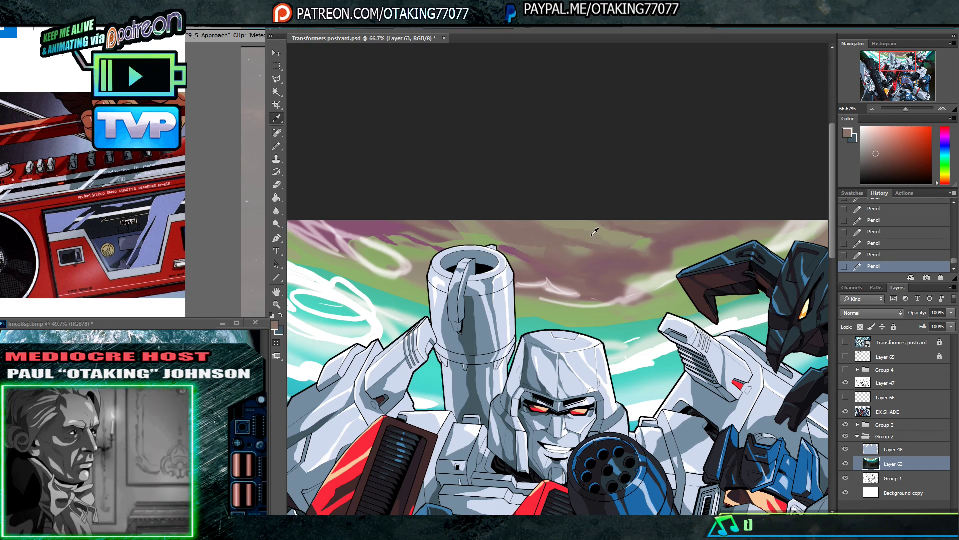
pyautogui.keyDown('alt'); pyautogui.click(586, 228); pyautogui.keyUp('alt')
pyautogui.moveTo(490, 236); pyautogui.dragTo(611, 230)
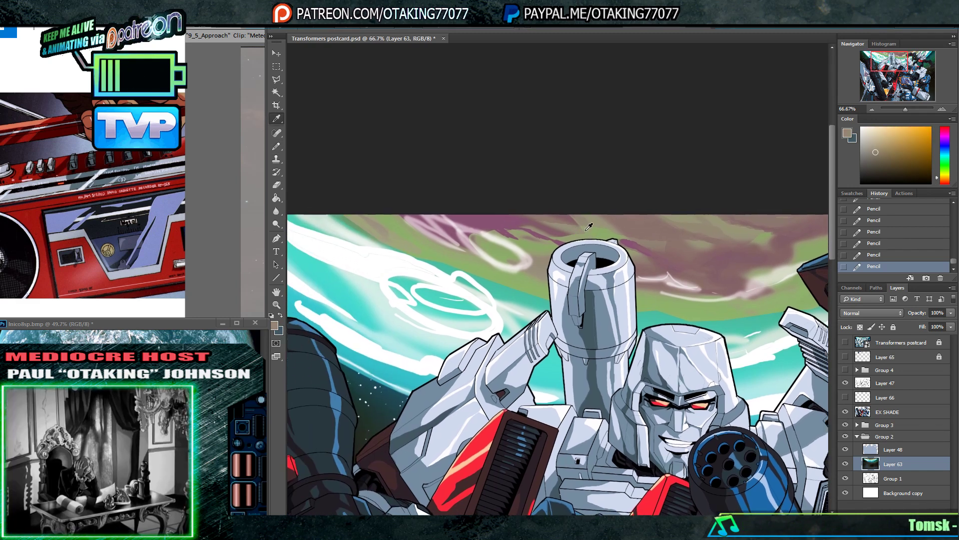
# - Sample the green and olive just above the upright barrel's muzzle and pencil them into the cloud there
pyautogui.keyDown('alt'); pyautogui.click(579, 229); pyautogui.keyUp('alt')
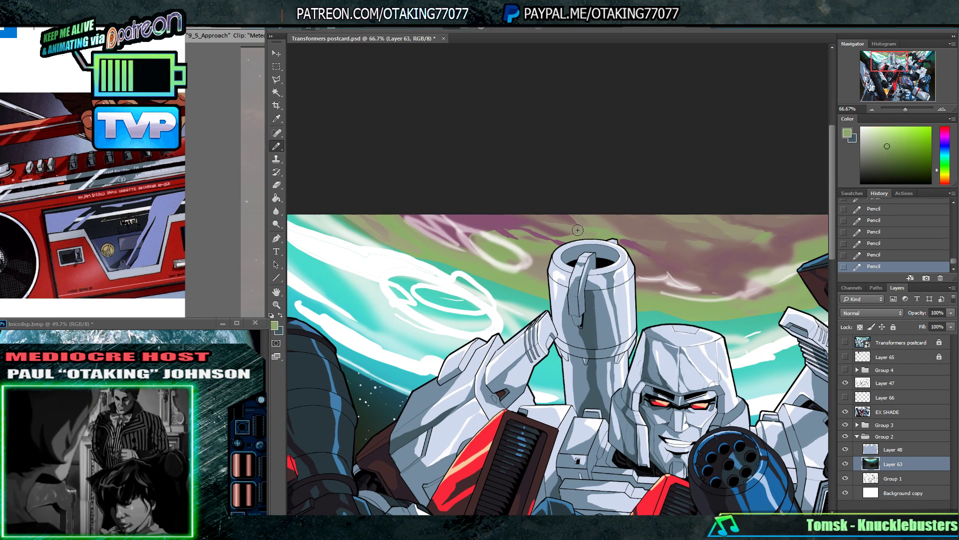
pyautogui.keyDown('alt'); pyautogui.click(588, 223); pyautogui.keyUp('alt')
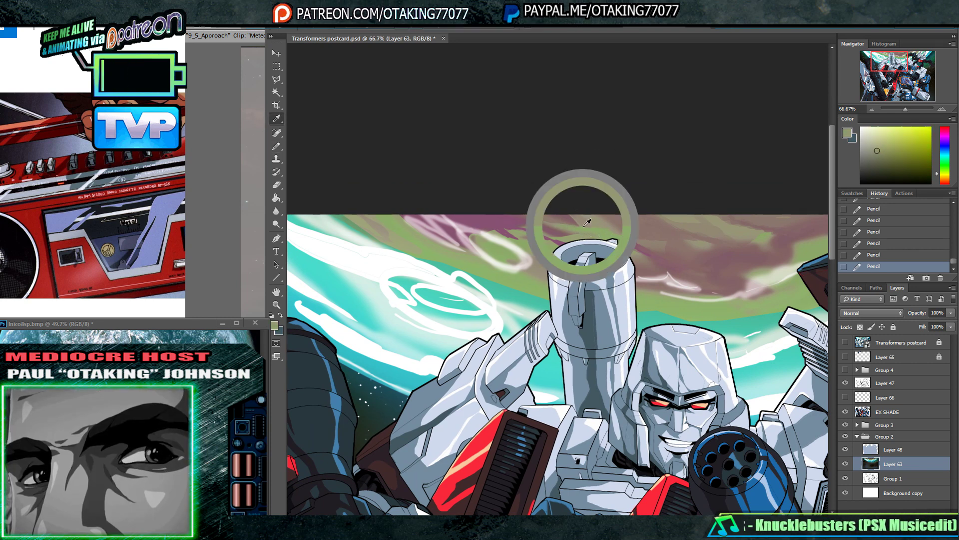
pyautogui.press('b')
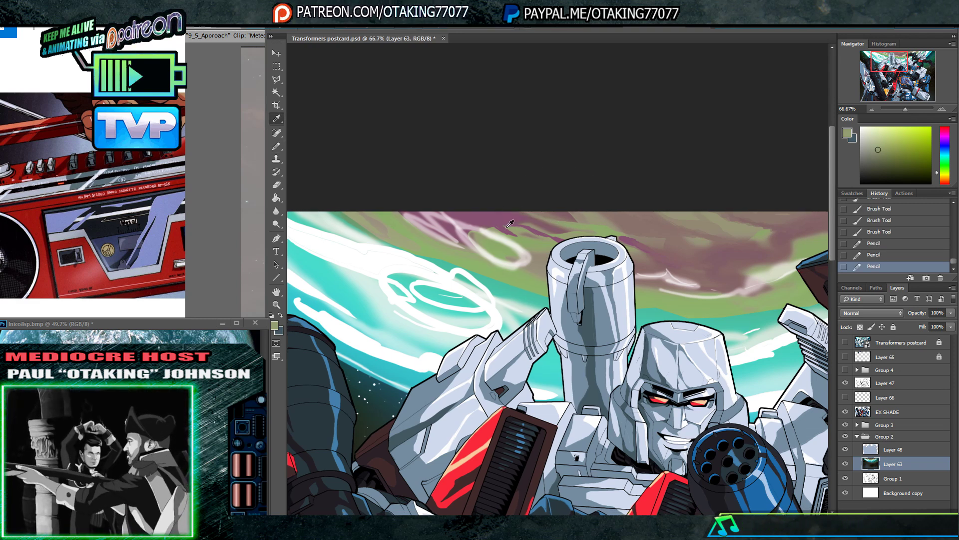
# - Brush purple and muted mauve strokes around the white loop scribble beside the upright barrel's muzzle
pyautogui.click(482, 232)
pyautogui.press('b')
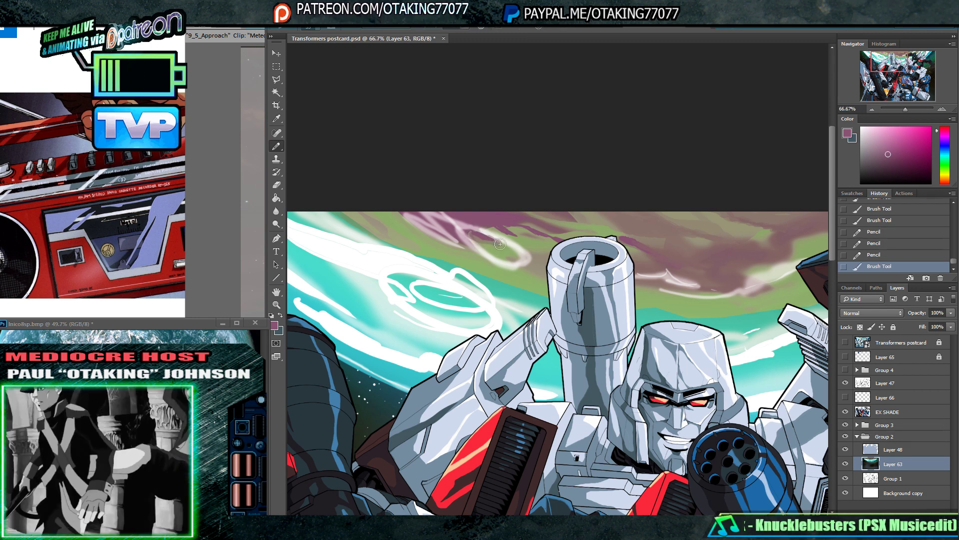
pyautogui.click(476, 234)
pyautogui.click(476, 238)
pyautogui.moveTo(494, 242); pyautogui.dragTo(500, 245)
pyautogui.moveTo(502, 245); pyautogui.dragTo(575, 267)
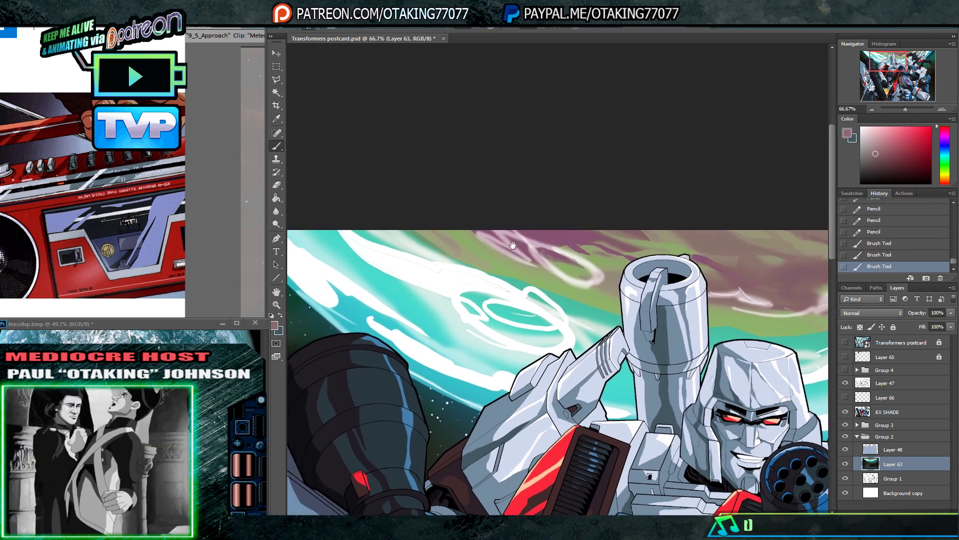
# - Paint mauve and tan streaks where the purple clouds meet the teal band, beyond the white loop scribble
pyautogui.press('alt')
pyautogui.moveTo(455, 227)
pyautogui.mouseDown()
pyautogui.moveTo(506, 261)
pyautogui.moveTo(455, 226)
pyautogui.moveTo(487, 251)
pyautogui.mouseUp()
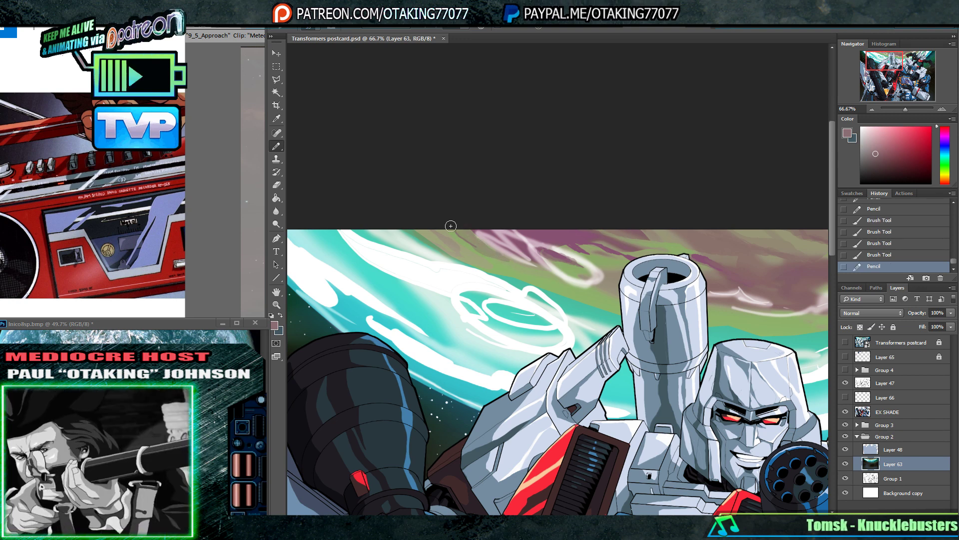
pyautogui.moveTo(510, 259)
pyautogui.mouseDown()
pyautogui.moveTo(524, 267)
pyautogui.moveTo(494, 254)
pyautogui.mouseUp()
pyautogui.keyDown('alt'); pyautogui.click(520, 269); pyautogui.keyUp('alt')
pyautogui.hotkey('shift', 'b')
pyautogui.moveTo(488, 250)
pyautogui.mouseDown()
pyautogui.moveTo(512, 261)
pyautogui.moveTo(472, 251)
pyautogui.mouseUp()
pyautogui.keyDown('alt'); pyautogui.click(444, 238); pyautogui.keyUp('alt')
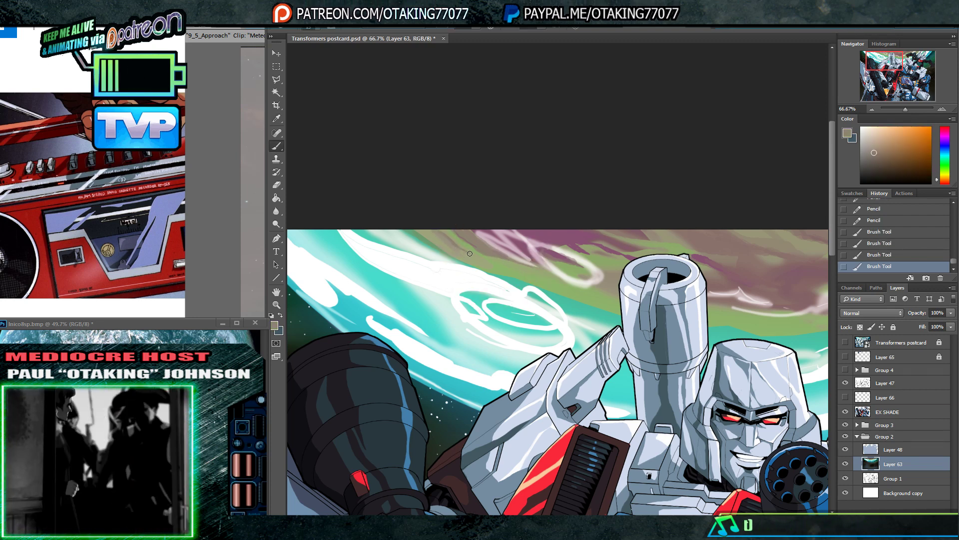
pyautogui.moveTo(564, 271); pyautogui.dragTo(468, 258)
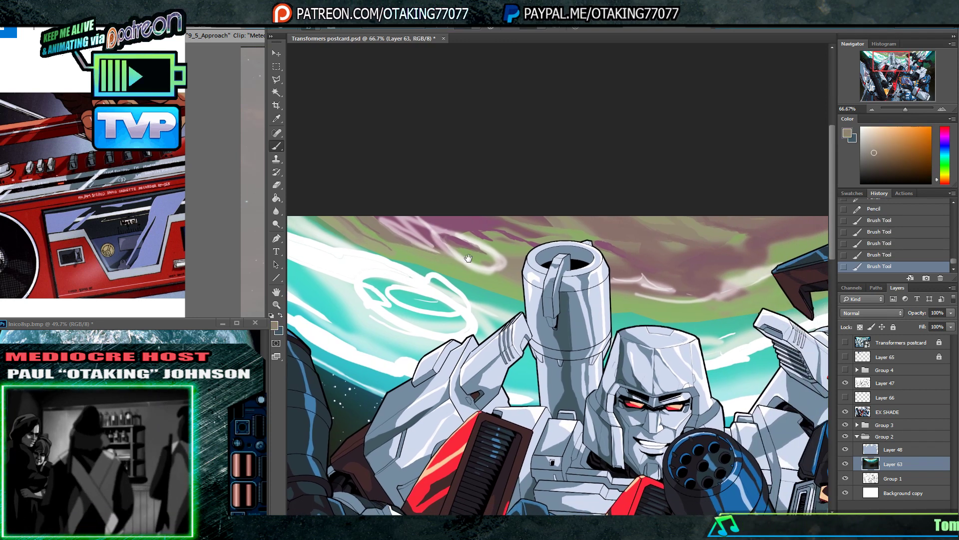
# - Add sampled purple pencil and brush streaks to the clouds behind and on both sides of the upright barrel's muzzle
pyautogui.keyDown('alt'); pyautogui.click(489, 229); pyautogui.keyUp('alt')
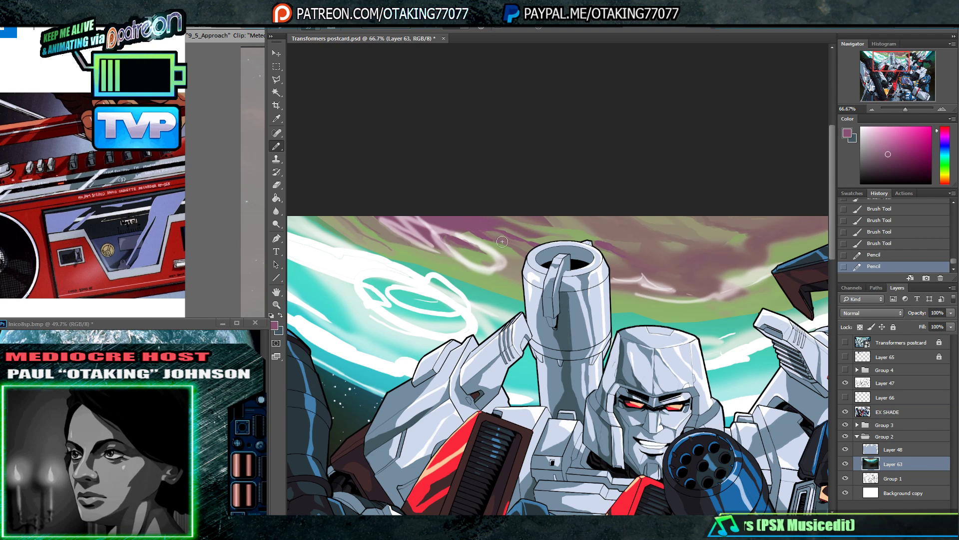
pyautogui.moveTo(502, 241); pyautogui.dragTo(442, 225)
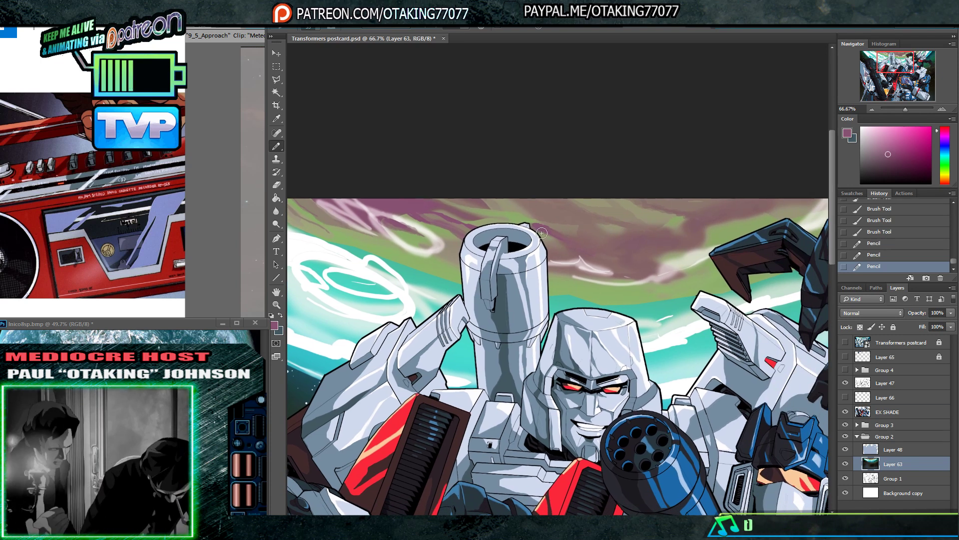
pyautogui.moveTo(541, 233); pyautogui.dragTo(544, 234)
pyautogui.moveTo(544, 234); pyautogui.dragTo(565, 243)
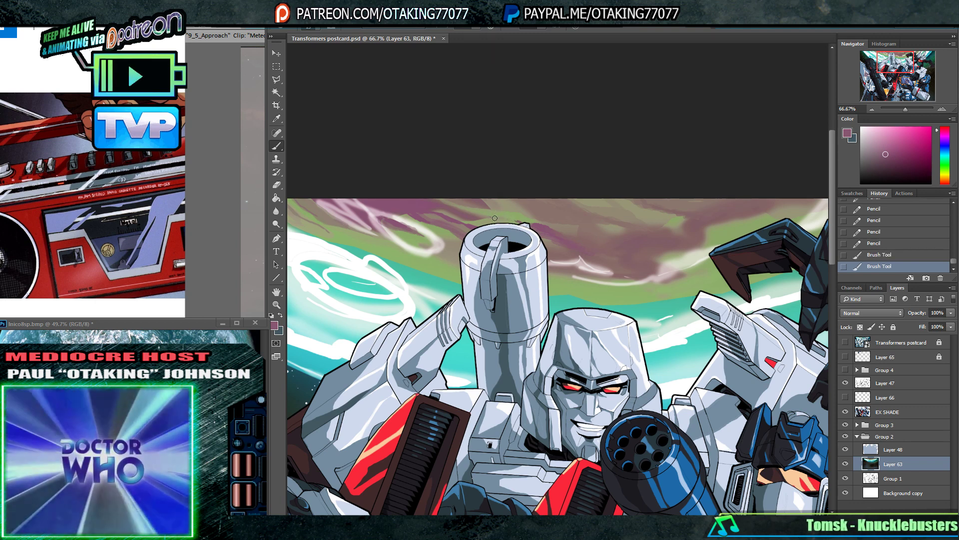
pyautogui.moveTo(494, 218); pyautogui.dragTo(499, 222)
pyautogui.hotkey('shift', 'b')
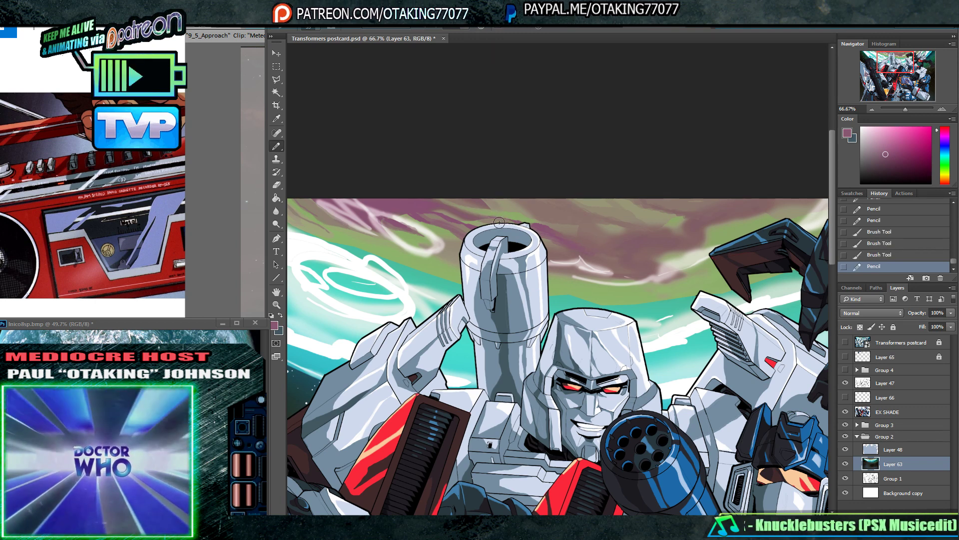
pyautogui.click(499, 222)
pyautogui.moveTo(576, 241)
pyautogui.mouseDown()
pyautogui.moveTo(563, 240)
pyautogui.moveTo(568, 232)
pyautogui.mouseUp()
# - Streak mauve and sampled tan into the purple clouds between the upright barrel's muzzle and the black bird's wing
pyautogui.press('alt')
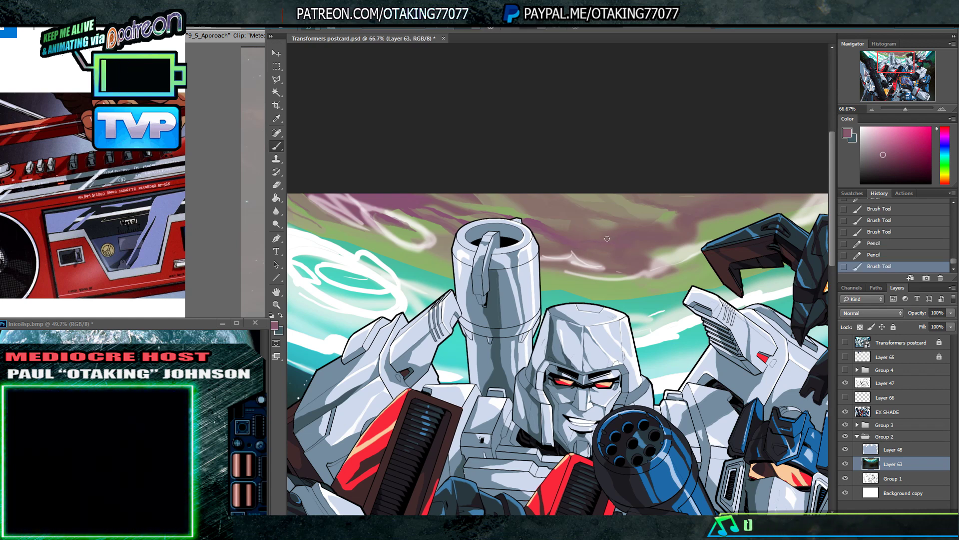
pyautogui.moveTo(607, 239); pyautogui.dragTo(597, 232)
pyautogui.moveTo(600, 234); pyautogui.dragTo(584, 227)
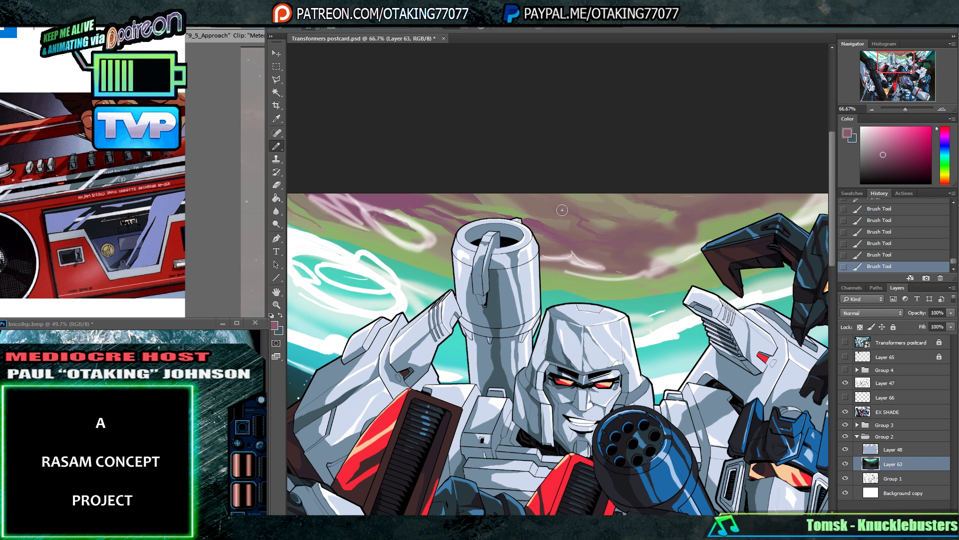
pyautogui.moveTo(576, 226); pyautogui.dragTo(592, 227)
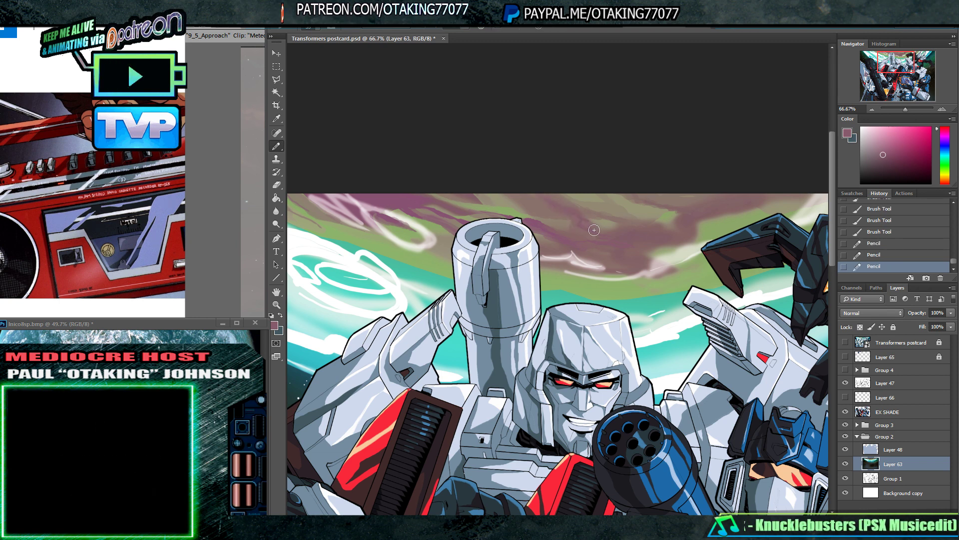
pyautogui.keyDown('alt'); pyautogui.click(602, 223); pyautogui.keyUp('alt')
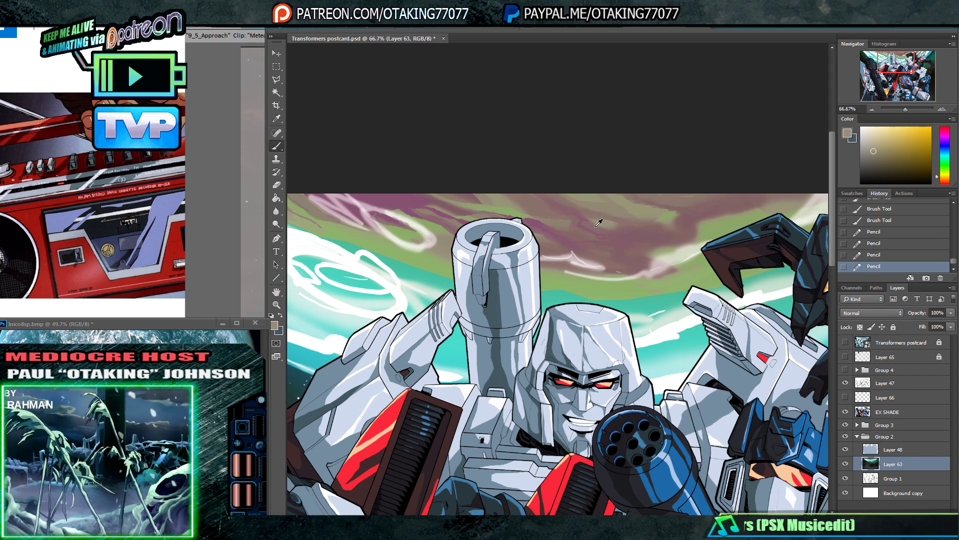
pyautogui.click(596, 227)
pyautogui.hotkey('shift', 'b')
pyautogui.click(597, 228)
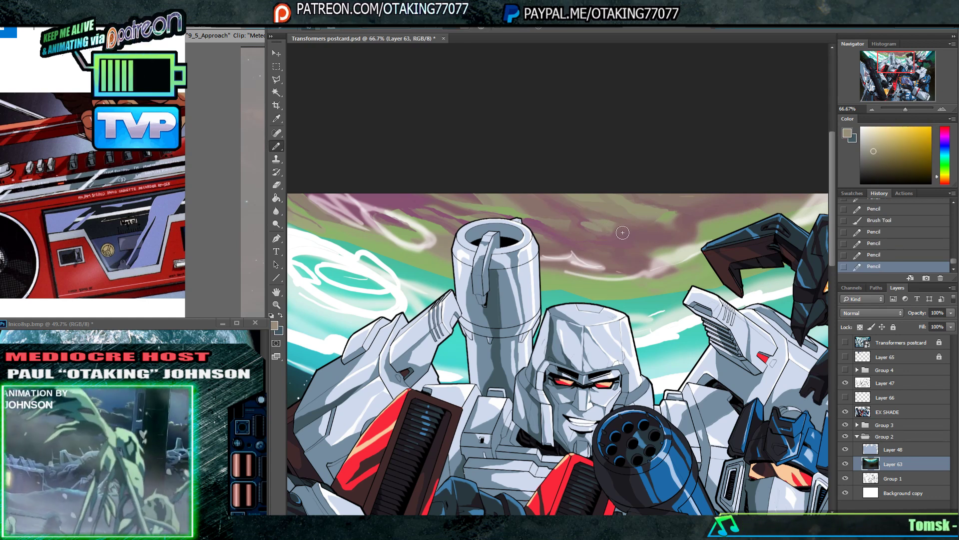
# - Pencil sampled brown and olive tones into the purple clouds closer to the black bird's wing
pyautogui.moveTo(622, 231); pyautogui.dragTo(531, 239)
pyautogui.keyDown('alt'); pyautogui.click(544, 224); pyautogui.keyUp('alt')
pyautogui.keyDown('alt'); pyautogui.click(528, 233); pyautogui.keyUp('alt')
pyautogui.keyDown('alt'); pyautogui.click(520, 231); pyautogui.keyUp('alt')
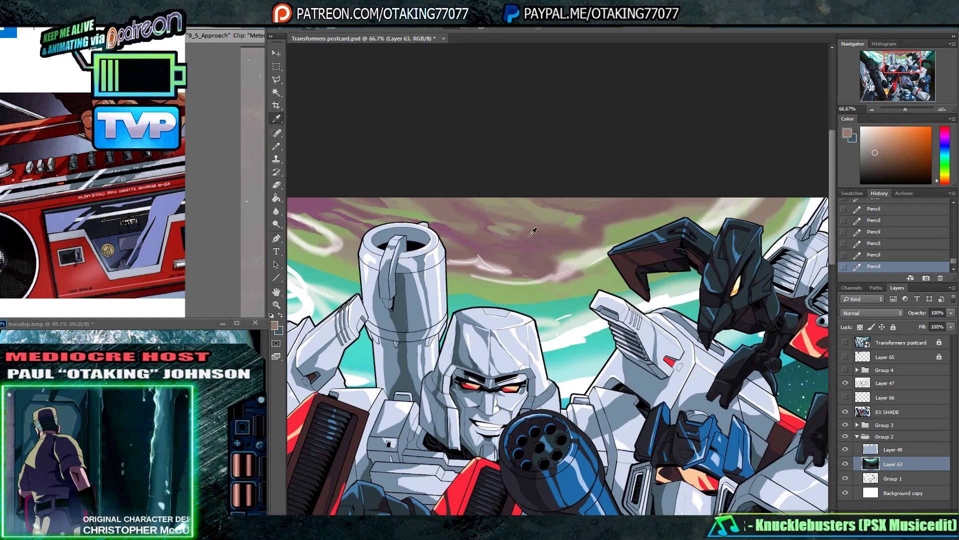
pyautogui.keyDown('alt'); pyautogui.click(523, 232); pyautogui.keyUp('alt')
pyautogui.keyDown('alt'); pyautogui.click(522, 224); pyautogui.keyUp('alt')
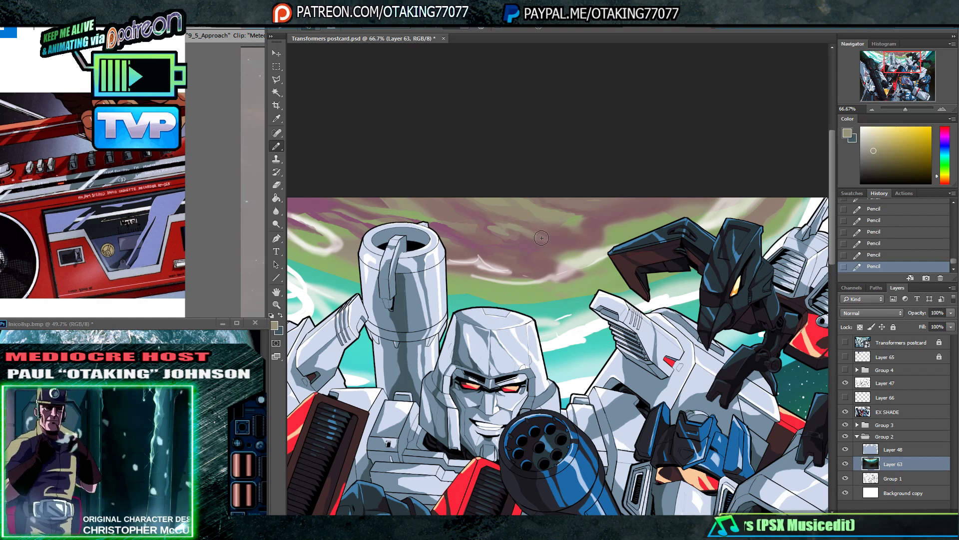
# - Choose a spatter tip for the pencil and dab sampled brown and olive texture into the clouds near the bird's wing
pyautogui.rightClick(525, 233)
pyautogui.doubleClick(598, 329)
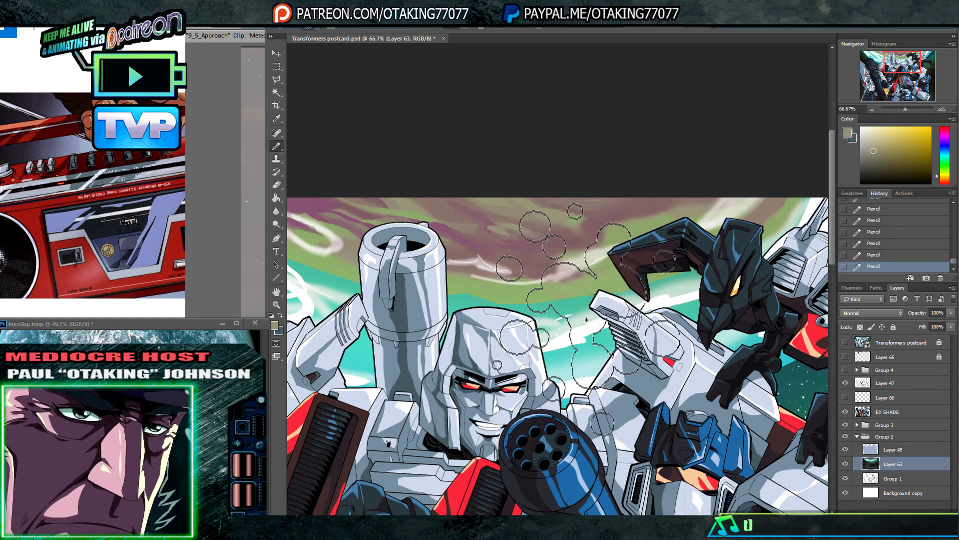
pyautogui.keyDown('alt'); pyautogui.click(540, 233); pyautogui.keyUp('alt')
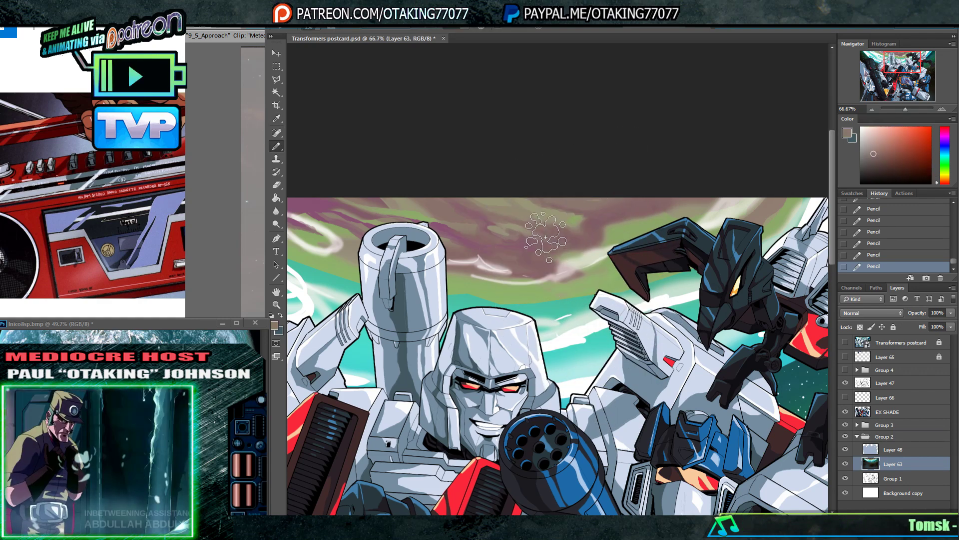
pyautogui.keyDown('alt'); pyautogui.click(575, 222); pyautogui.keyUp('alt')
pyautogui.keyDown('alt'); pyautogui.click(626, 218); pyautogui.keyUp('alt')
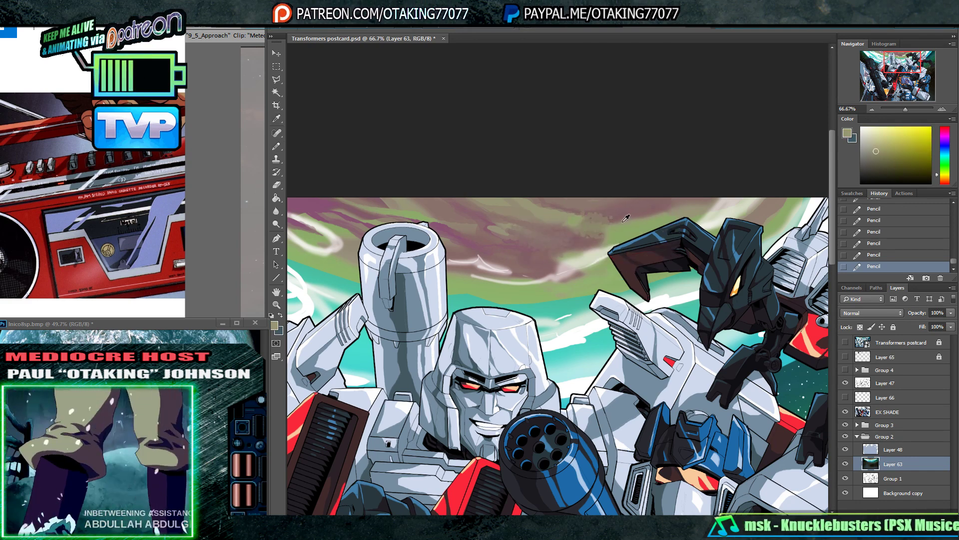
pyautogui.keyDown('alt'); pyautogui.click(593, 202); pyautogui.keyUp('alt')
# - Spatter sampled olive and brown tones around the white loop scribble beside the upright barrel's muzzle
pyautogui.moveTo(501, 219); pyautogui.dragTo(690, 197)
pyautogui.keyDown('alt'); pyautogui.click(514, 190); pyautogui.keyUp('alt')
pyautogui.keyDown('alt'); pyautogui.click(516, 193); pyautogui.keyUp('alt')
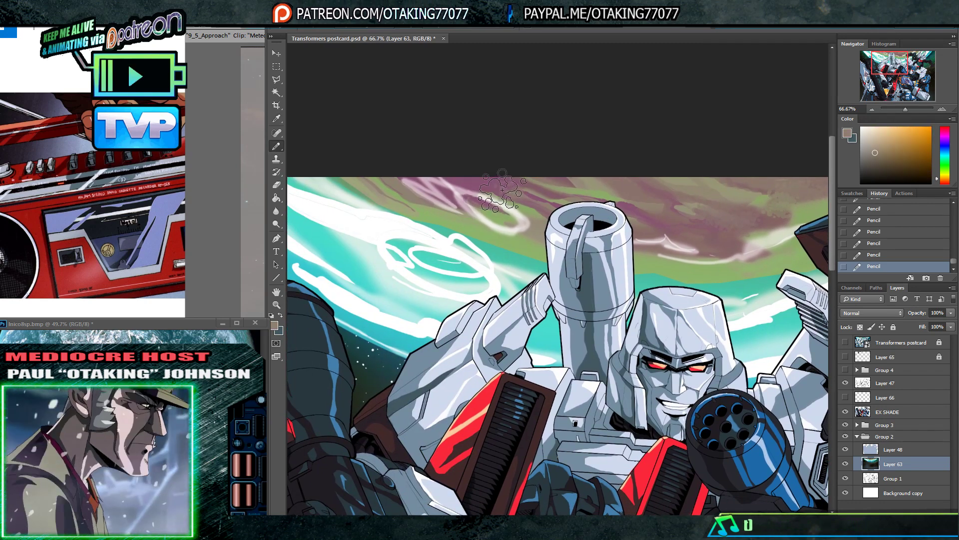
pyautogui.keyDown('alt'); pyautogui.click(504, 192); pyautogui.keyUp('alt')
pyautogui.moveTo(526, 203); pyautogui.dragTo(596, 229)
pyautogui.keyDown('alt'); pyautogui.click(480, 213); pyautogui.keyUp('alt')
pyautogui.moveTo(495, 231)
pyautogui.mouseDown()
pyautogui.moveTo(510, 240)
pyautogui.moveTo(499, 234)
pyautogui.mouseUp()
pyautogui.keyDown('alt'); pyautogui.click(539, 249); pyautogui.keyUp('alt')
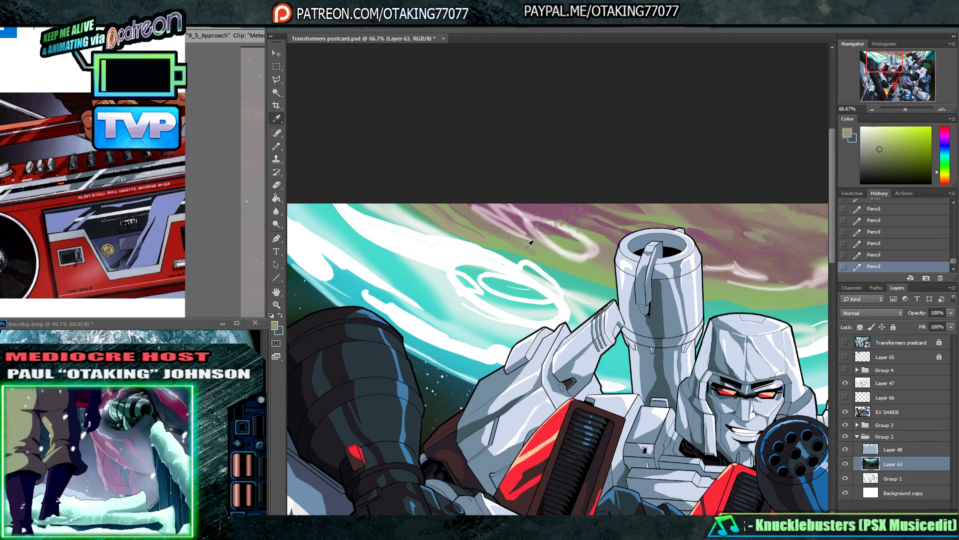
# - Spatter sampled brown and green along the green cloud band just above the silver robot's helmet
pyautogui.moveTo(592, 274); pyautogui.dragTo(444, 249)
pyautogui.keyDown('alt'); pyautogui.click(576, 249); pyautogui.keyUp('alt')
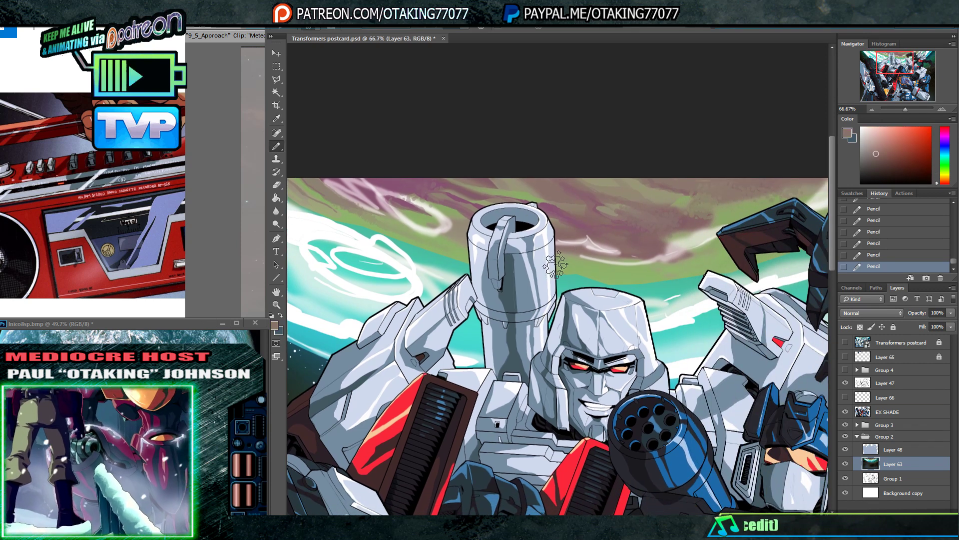
pyautogui.keyDown('alt'); pyautogui.click(621, 272); pyautogui.keyUp('alt')
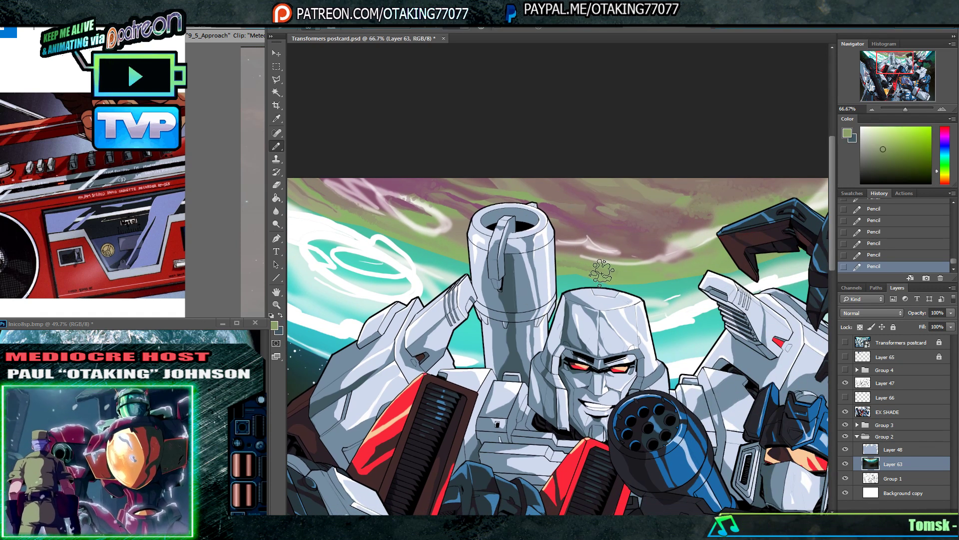
# - Dab sampled olive and brown spatter into the clouds at the planet's upper edge beside the bird's wing
pyautogui.moveTo(717, 265); pyautogui.dragTo(540, 230)
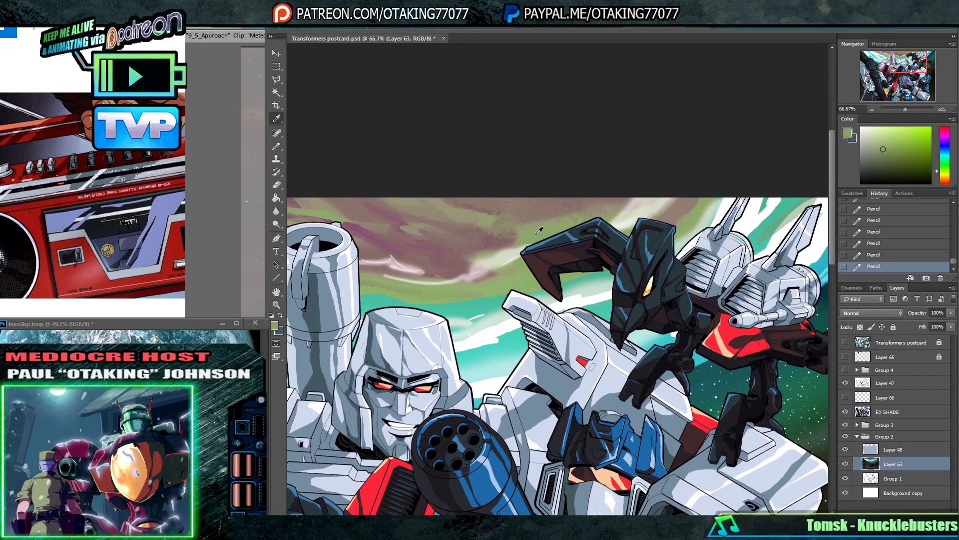
pyautogui.moveTo(580, 205)
pyautogui.mouseDown()
pyautogui.moveTo(600, 194)
pyautogui.moveTo(549, 220)
pyautogui.mouseUp()
pyautogui.keyDown('alt'); pyautogui.click(549, 220); pyautogui.keyUp('alt')
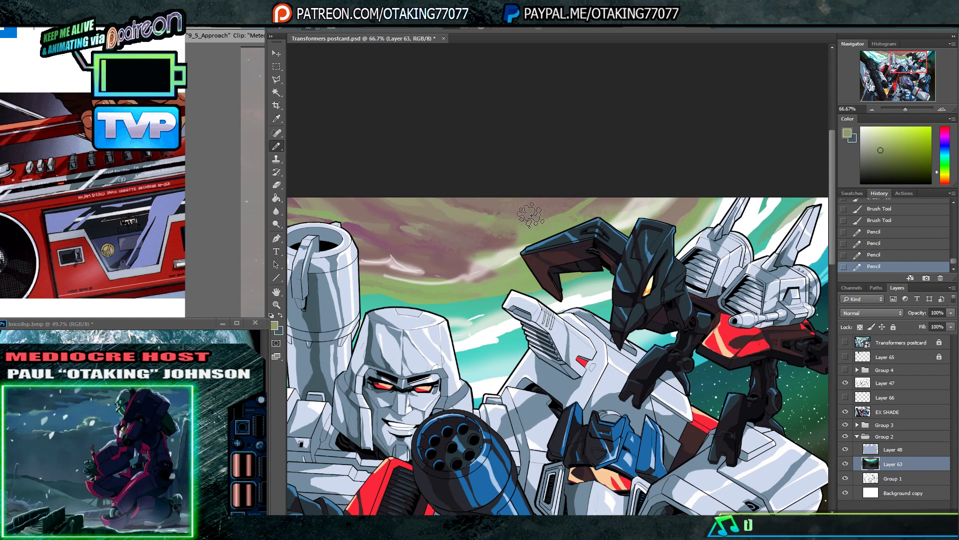
pyautogui.moveTo(492, 210); pyautogui.dragTo(504, 212)
pyautogui.keyDown('alt'); pyautogui.click(503, 212); pyautogui.keyUp('alt')
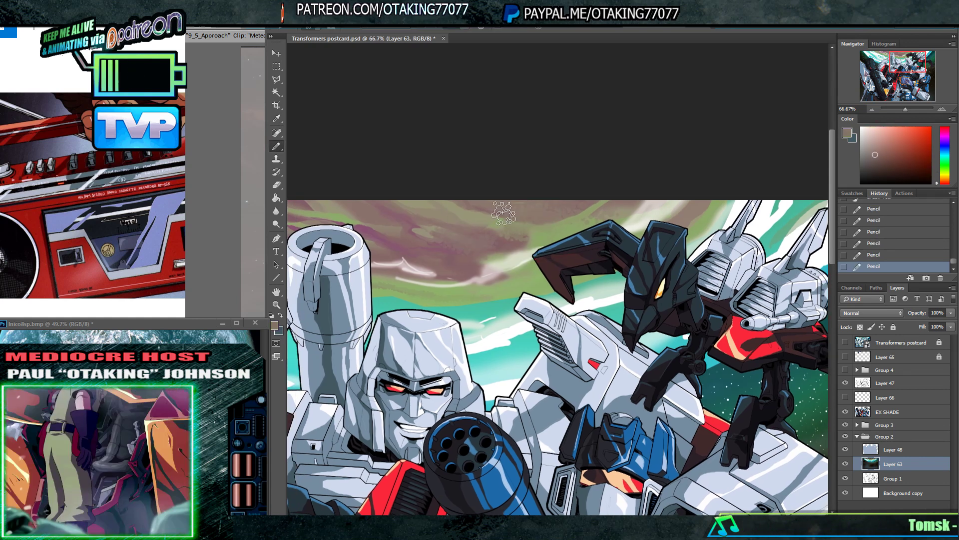
# - Sample mauve, green and brown and refine the purple cloud's edge beside the bird's wing tip with fine brush strokes
pyautogui.moveTo(448, 247); pyautogui.dragTo(558, 210)
pyautogui.keyDown('alt'); pyautogui.click(557, 210); pyautogui.keyUp('alt')
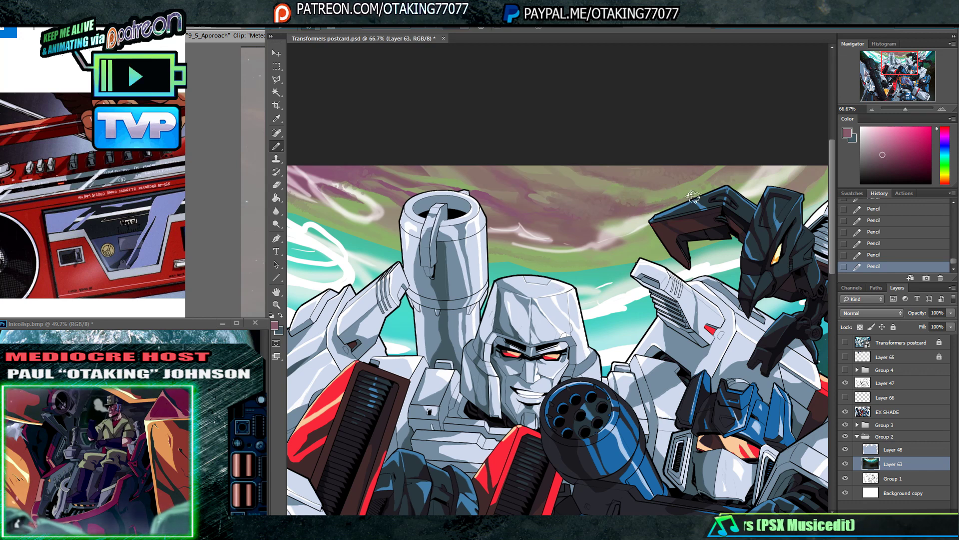
pyautogui.keyDown('alt'); pyautogui.click(656, 196); pyautogui.keyUp('alt')
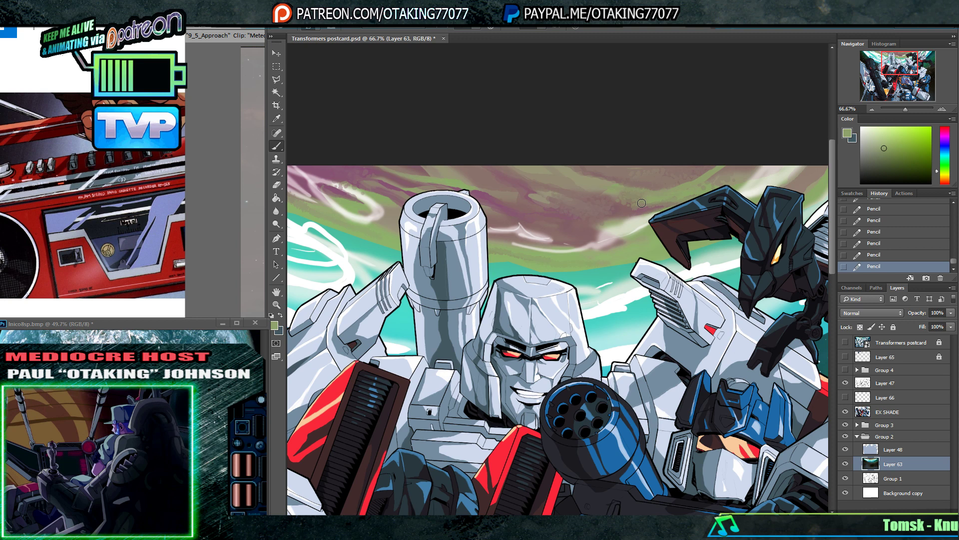
pyautogui.keyDown('alt'); pyautogui.click(610, 196); pyautogui.keyUp('alt')
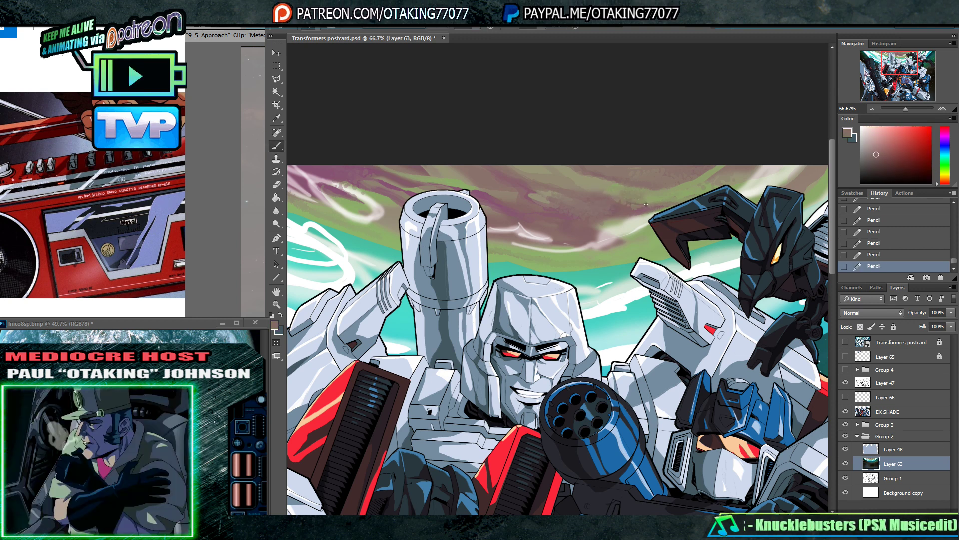
pyautogui.moveTo(663, 205); pyautogui.dragTo(635, 204)
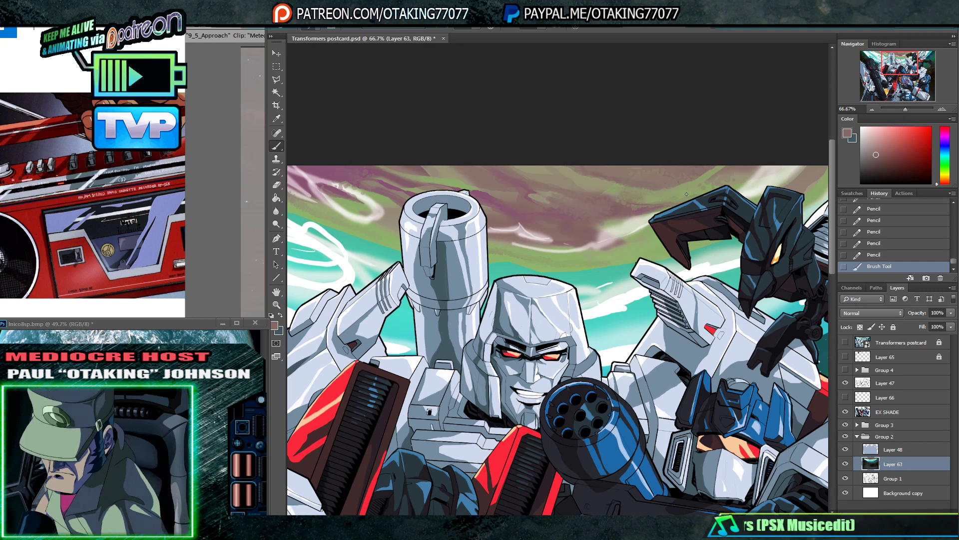
# - Add muted reddish-brown brush strokes and pencil spatter to the upper clouds midway between the barrel and the bird
pyautogui.scroll(2, 686, 193)
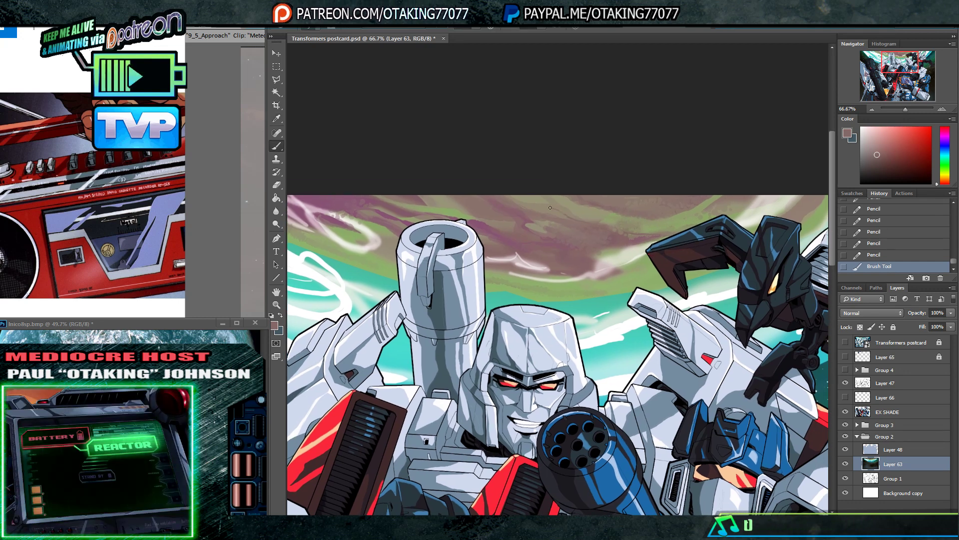
pyautogui.moveTo(550, 207)
pyautogui.mouseDown()
pyautogui.moveTo(519, 208)
pyautogui.moveTo(548, 209)
pyautogui.mouseUp()
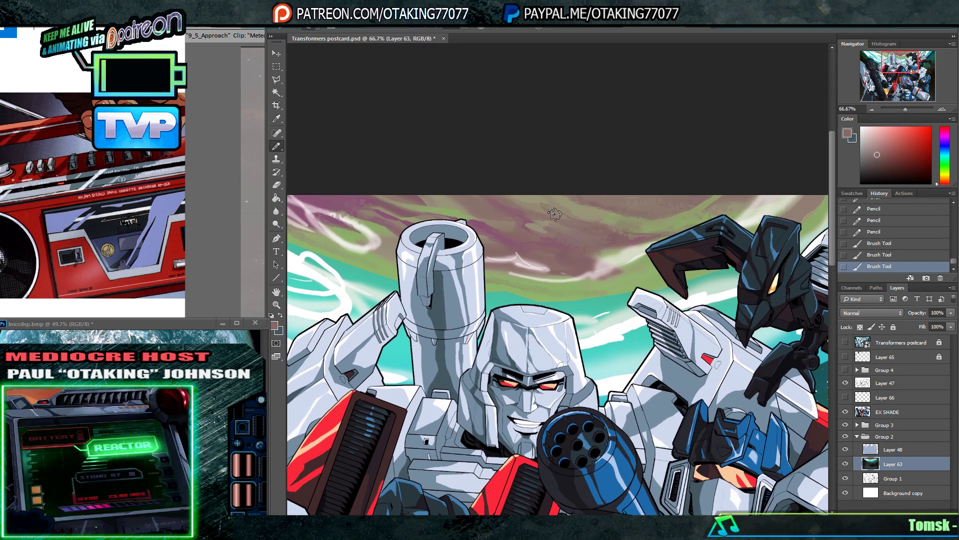
pyautogui.click(576, 223)
# - Paint sampled tan and brown brush and pencil strokes into the clouds above the black bird's wing and head
pyautogui.moveTo(607, 225)
pyautogui.mouseDown()
pyautogui.moveTo(501, 229)
pyautogui.moveTo(519, 229)
pyautogui.mouseUp()
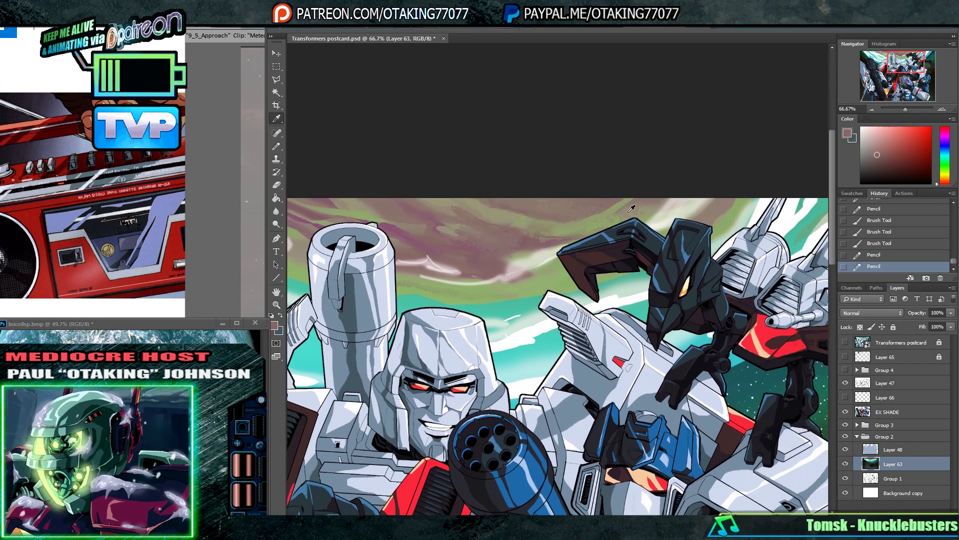
pyautogui.keyDown('alt'); pyautogui.click(633, 210); pyautogui.keyUp('alt')
pyautogui.hotkey('shift', 'b')
pyautogui.moveTo(603, 217); pyautogui.dragTo(619, 214)
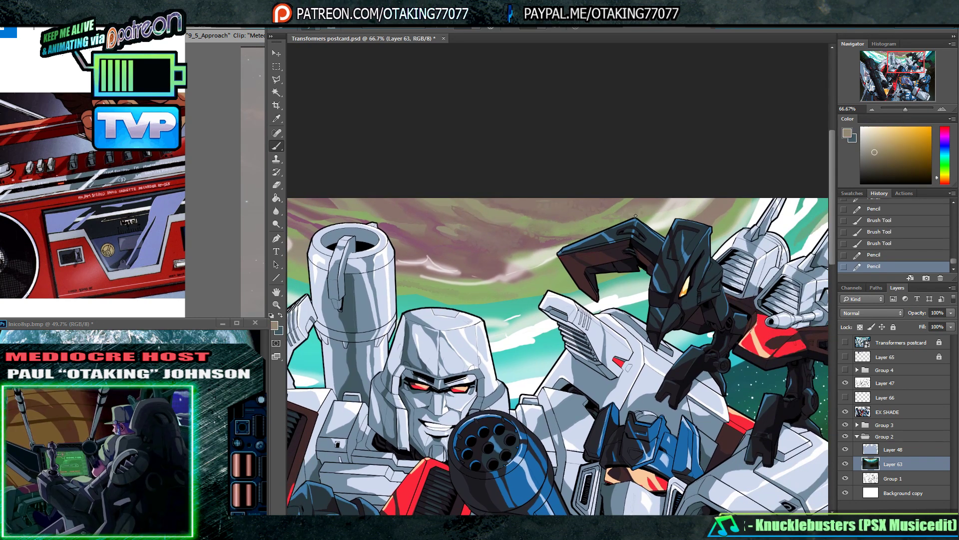
pyautogui.hotkey('shift', 'b')
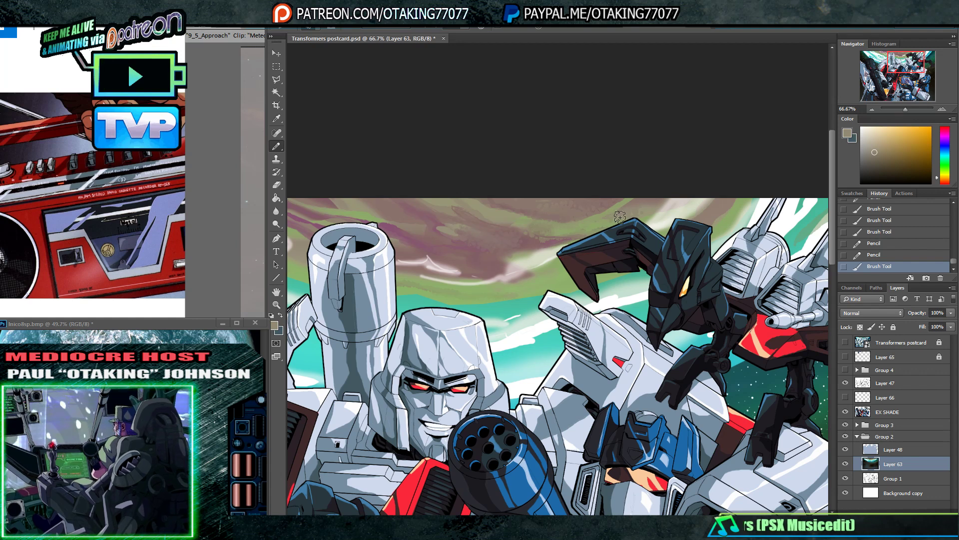
pyautogui.click(631, 214)
pyautogui.keyDown('alt'); pyautogui.click(636, 201); pyautogui.keyUp('alt')
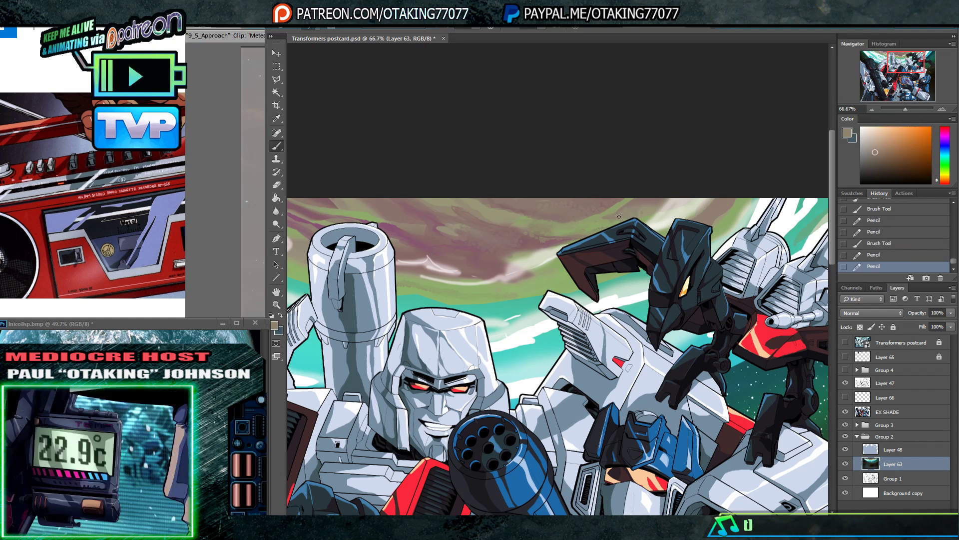
pyautogui.click(624, 215)
pyautogui.click(624, 215)
pyautogui.moveTo(626, 213)
pyautogui.mouseDown()
pyautogui.moveTo(565, 220)
pyautogui.moveTo(548, 199)
pyautogui.mouseUp()
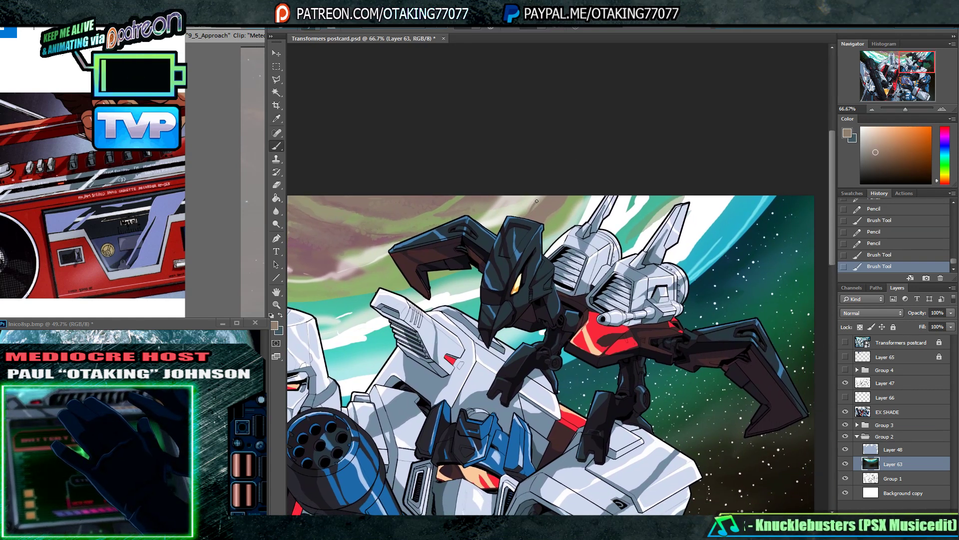
pyautogui.moveTo(513, 220); pyautogui.dragTo(566, 221)
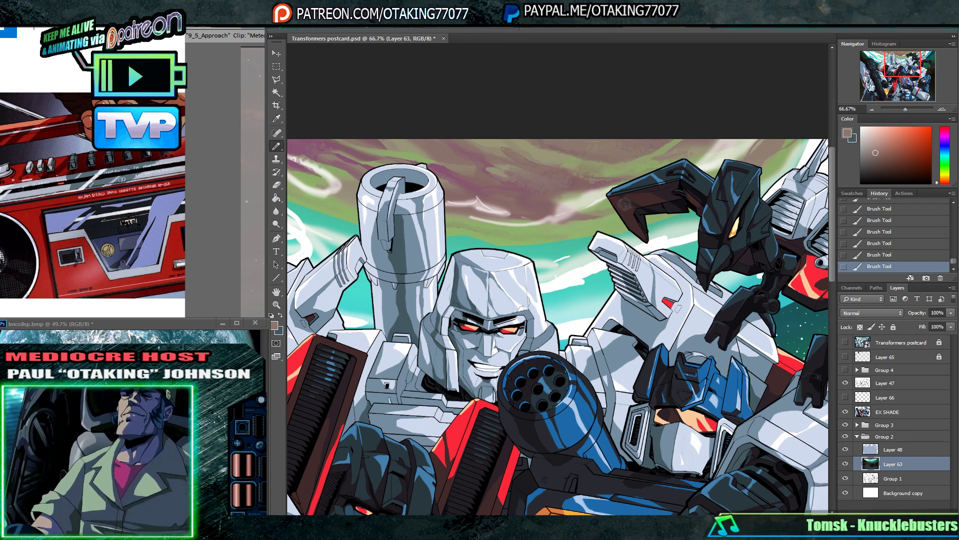
# - Work sampled reddish-brown and green strokes into the cloud's lower edge beneath the black bird's wing tip
pyautogui.moveTo(624, 204)
pyautogui.mouseDown()
pyautogui.moveTo(578, 218)
pyautogui.moveTo(602, 218)
pyautogui.mouseUp()
pyautogui.keyDown('alt'); pyautogui.click(600, 210); pyautogui.keyUp('alt')
pyautogui.press('b')
pyautogui.keyDown('alt'); pyautogui.click(604, 221); pyautogui.keyUp('alt')
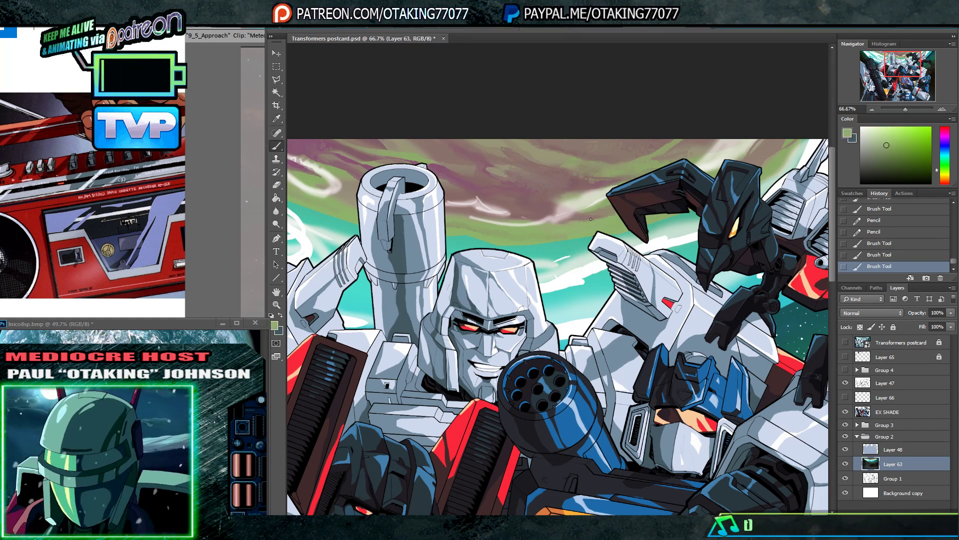
# - Brush and spatter sampled brown streaks into the purple clouds behind the upright barrel's muzzle and above the white wave scribble
pyautogui.moveTo(526, 227); pyautogui.dragTo(676, 226)
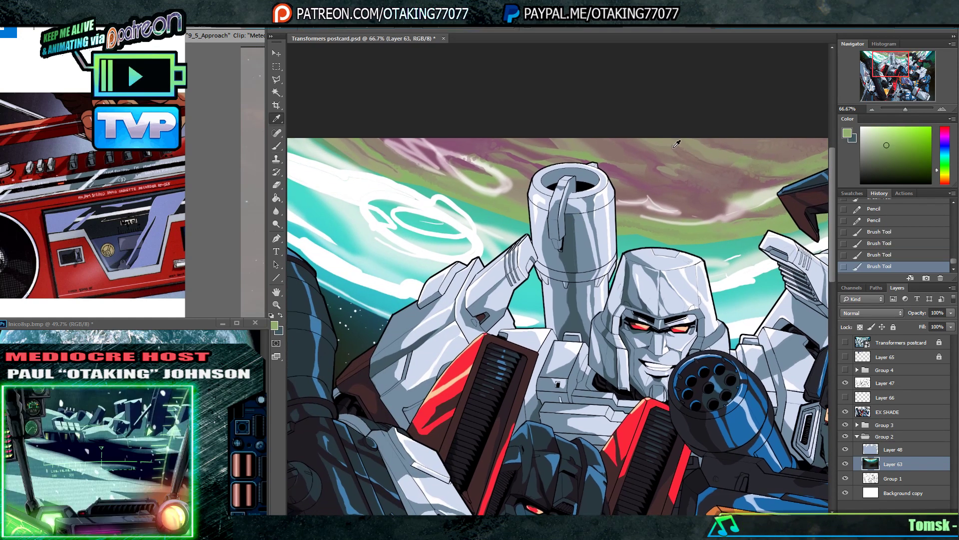
pyautogui.keyDown('alt'); pyautogui.click(679, 148); pyautogui.keyUp('alt')
pyautogui.moveTo(677, 150); pyautogui.dragTo(650, 161)
pyautogui.moveTo(664, 155); pyautogui.dragTo(634, 167)
pyautogui.moveTo(525, 180); pyautogui.dragTo(527, 189)
pyautogui.keyDown('alt'); pyautogui.click(617, 186); pyautogui.keyUp('alt')
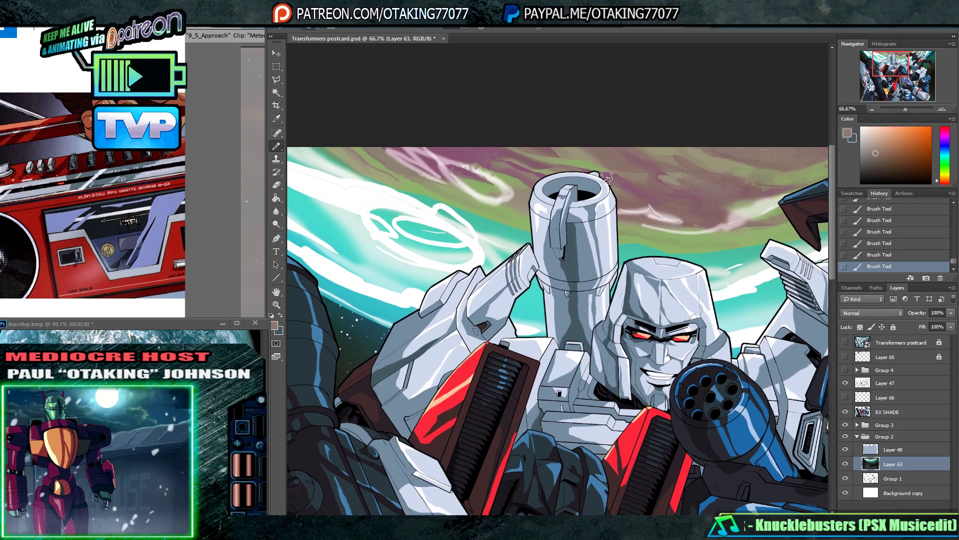
pyautogui.keyDown('alt'); pyautogui.click(639, 189); pyautogui.keyUp('alt')
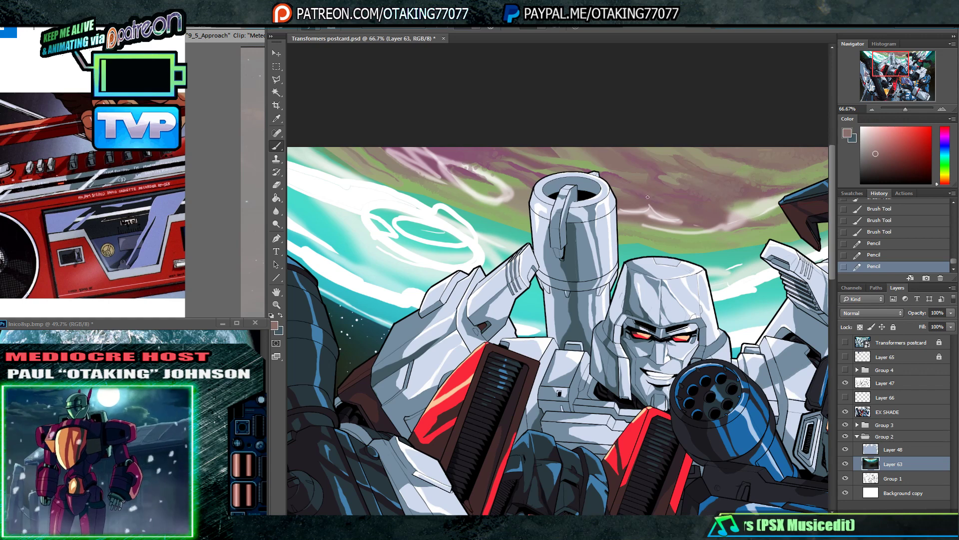
pyautogui.moveTo(672, 204); pyautogui.dragTo(644, 195)
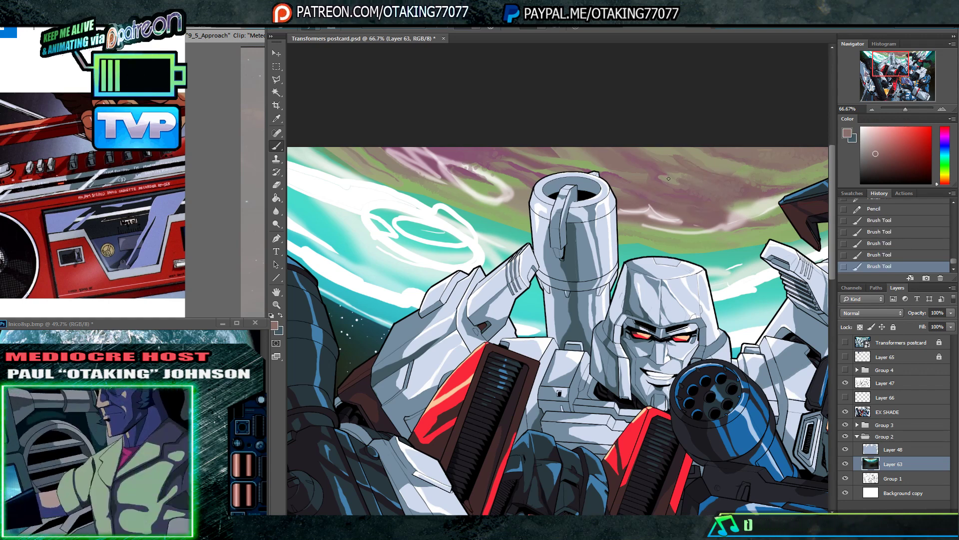
# - Outline a small streak at the planet's upper edge above the white cloud band and fill it with sampled tan
pyautogui.moveTo(421, 170); pyautogui.dragTo(501, 188)
pyautogui.keyDown('alt'); pyautogui.click(480, 195); pyautogui.keyUp('alt')
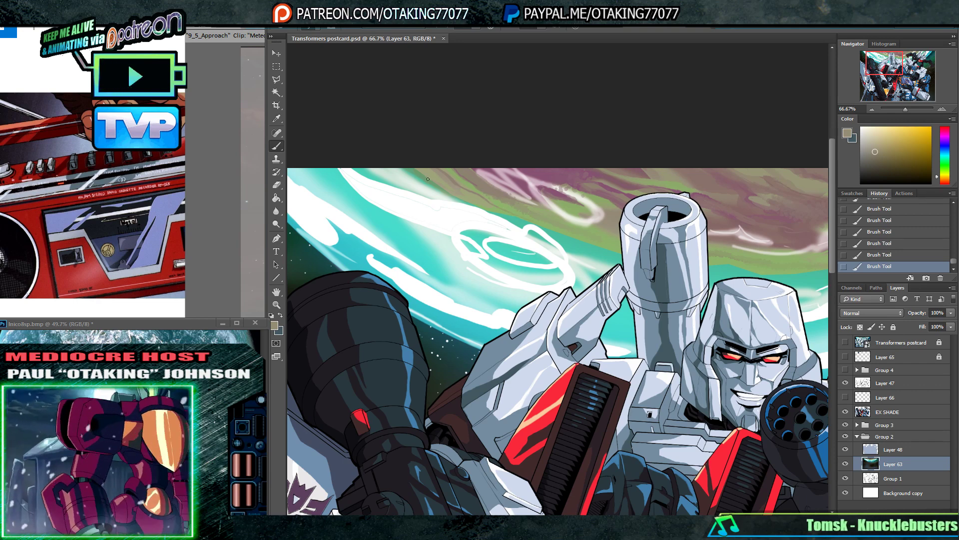
pyautogui.moveTo(365, 168); pyautogui.dragTo(381, 177)
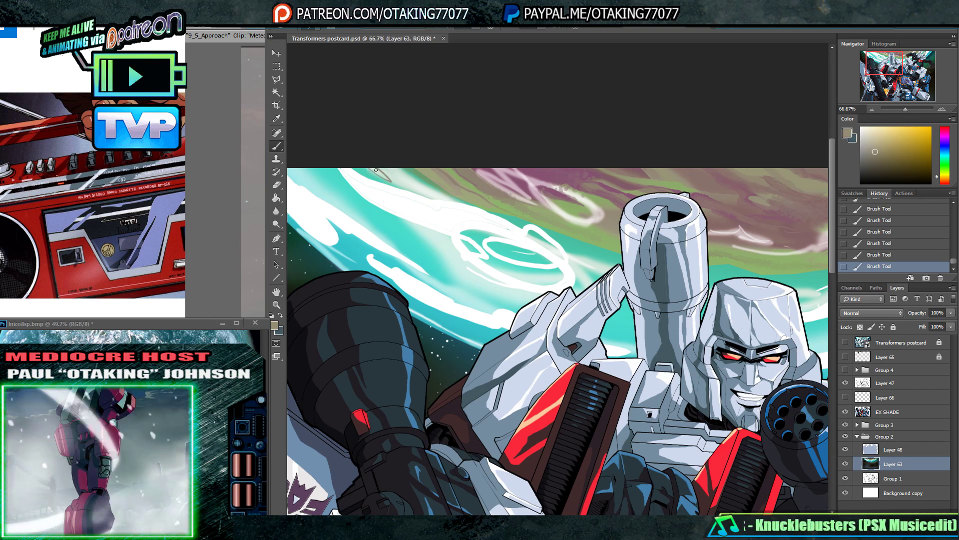
pyautogui.press('g')
pyautogui.click(381, 175)
pyautogui.press('b')
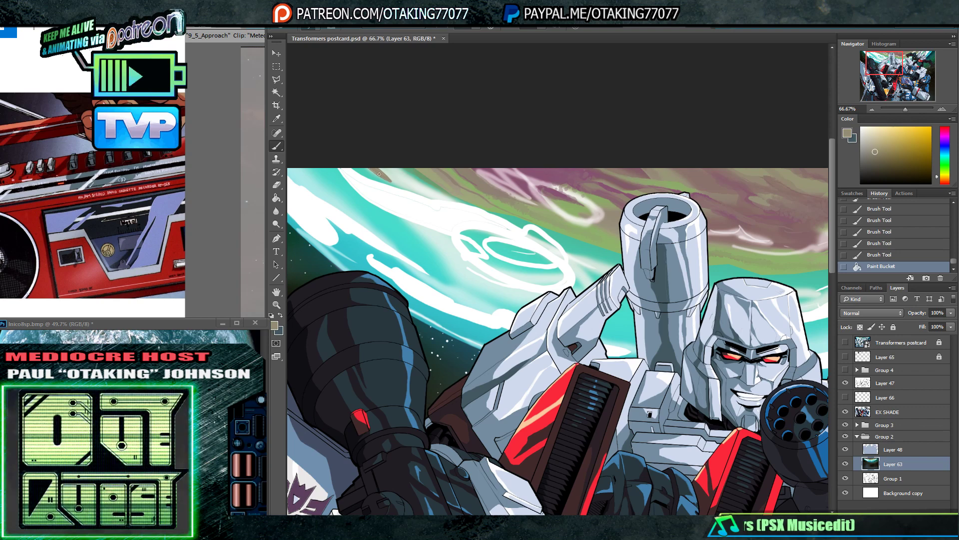
# - Texture the tan streaks above the white cloud band with sampled tan and olive pencil strokes
pyautogui.keyDown('alt'); pyautogui.click(408, 184); pyautogui.keyUp('alt')
pyautogui.hotkey('shift', 'b')
pyautogui.moveTo(408, 187)
pyautogui.mouseDown()
pyautogui.moveTo(384, 172)
pyautogui.moveTo(402, 184)
pyautogui.mouseUp()
pyautogui.moveTo(402, 184); pyautogui.dragTo(388, 175)
pyautogui.keyDown('alt'); pyautogui.click(373, 169); pyautogui.keyUp('alt')
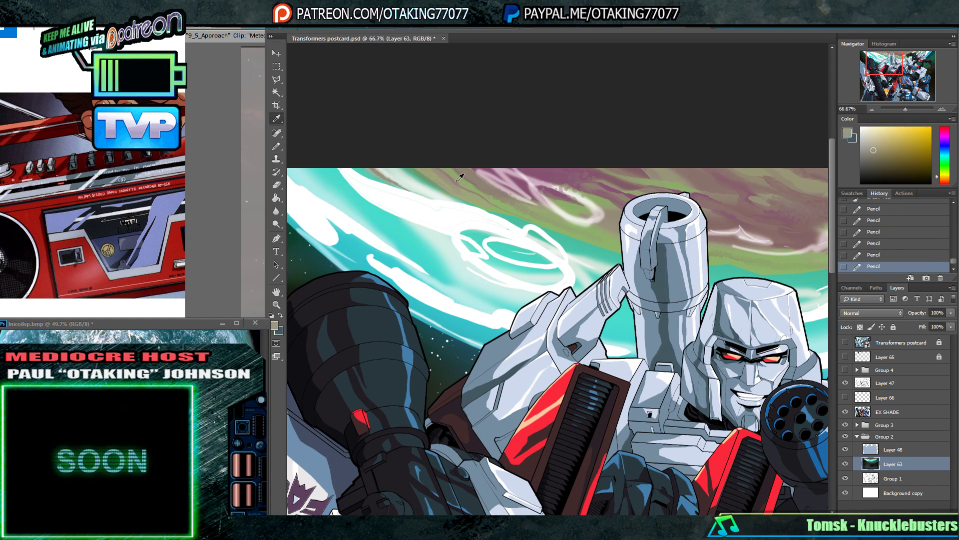
pyautogui.keyDown('alt'); pyautogui.click(365, 173); pyautogui.keyUp('alt')
pyautogui.keyDown('alt'); pyautogui.click(444, 179); pyautogui.keyUp('alt')
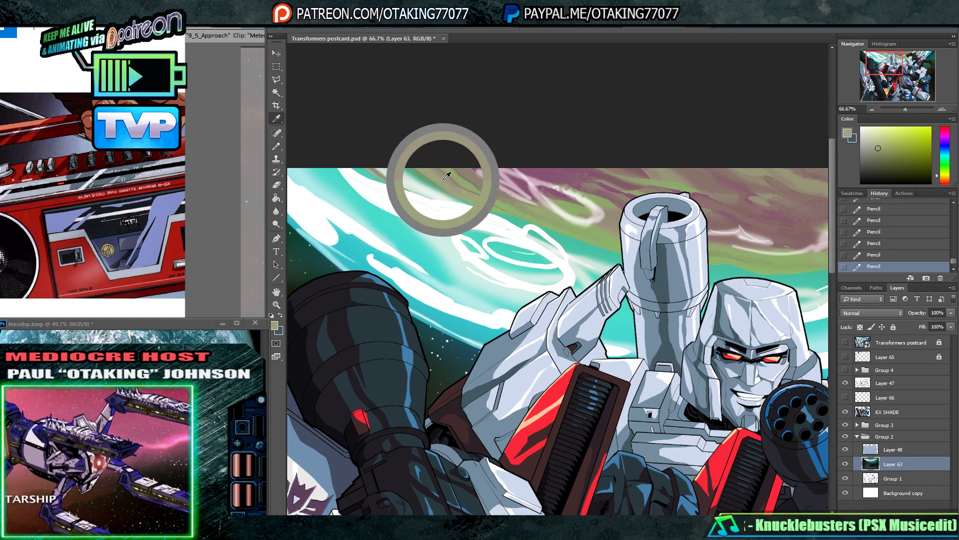
pyautogui.moveTo(445, 179); pyautogui.dragTo(425, 175)
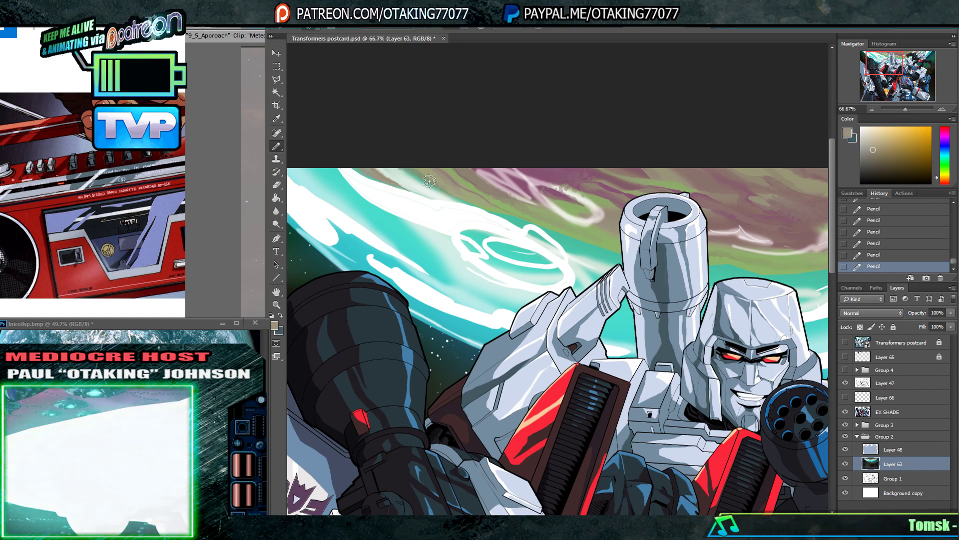
# - Fill the interior of the white storm oval with tan and roughen its lower edge with sampled pencil spatter
pyautogui.moveTo(482, 210); pyautogui.dragTo(468, 206)
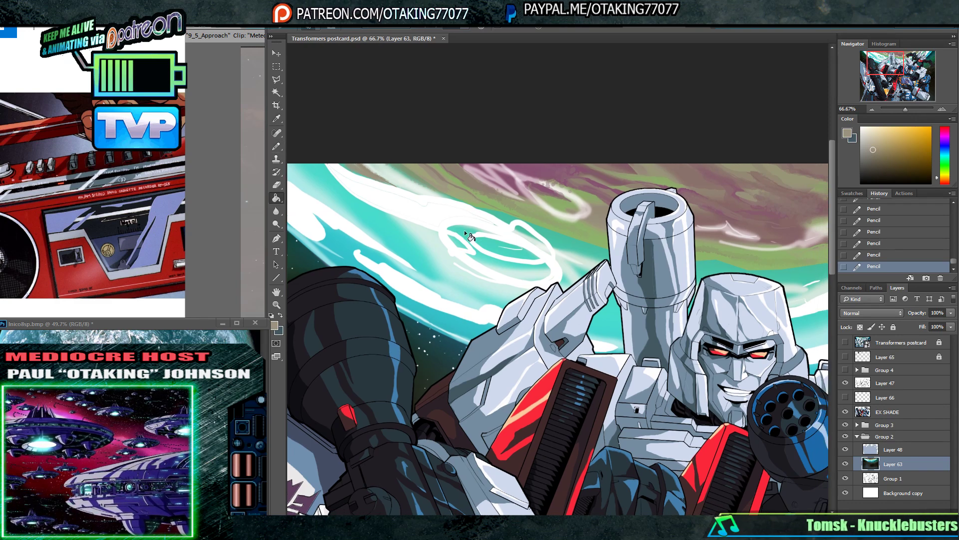
pyautogui.click(464, 230)
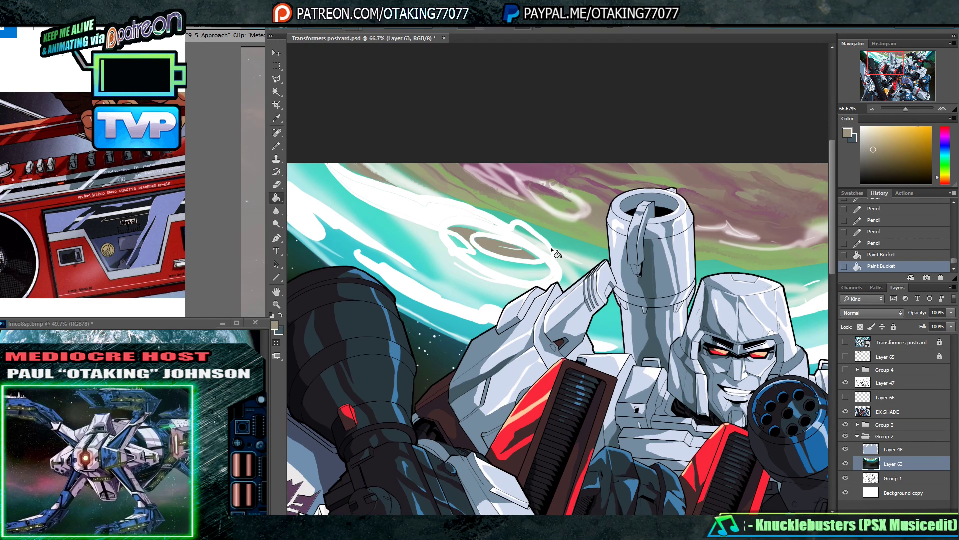
pyautogui.moveTo(551, 248)
pyautogui.mouseDown()
pyautogui.moveTo(539, 236)
pyautogui.moveTo(484, 244)
pyautogui.moveTo(516, 256)
pyautogui.mouseUp()
pyautogui.keyDown('alt'); pyautogui.click(475, 248); pyautogui.keyUp('alt')
pyautogui.click(515, 256)
pyautogui.keyDown('alt'); pyautogui.click(512, 256); pyautogui.keyUp('alt')
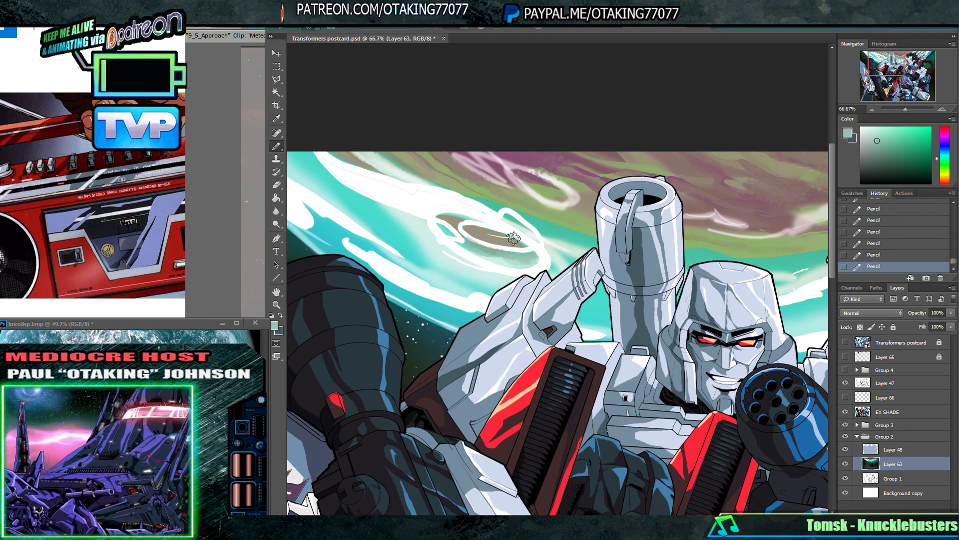
# - Add sampled tan pencil and brush strokes to the clouds between the storm oval and the pale purple loop
pyautogui.keyDown('alt'); pyautogui.click(482, 181); pyautogui.keyUp('alt')
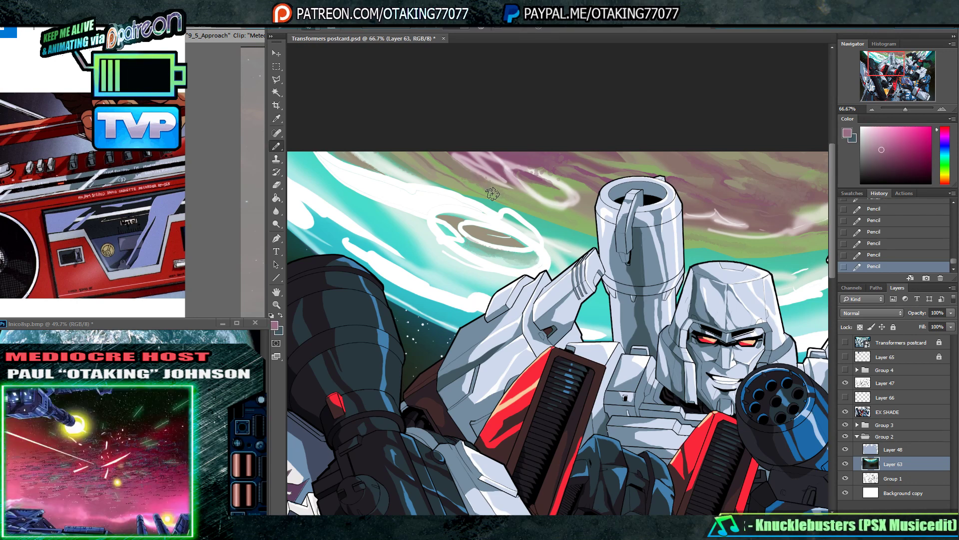
pyautogui.keyDown('alt'); pyautogui.click(506, 200); pyautogui.keyUp('alt')
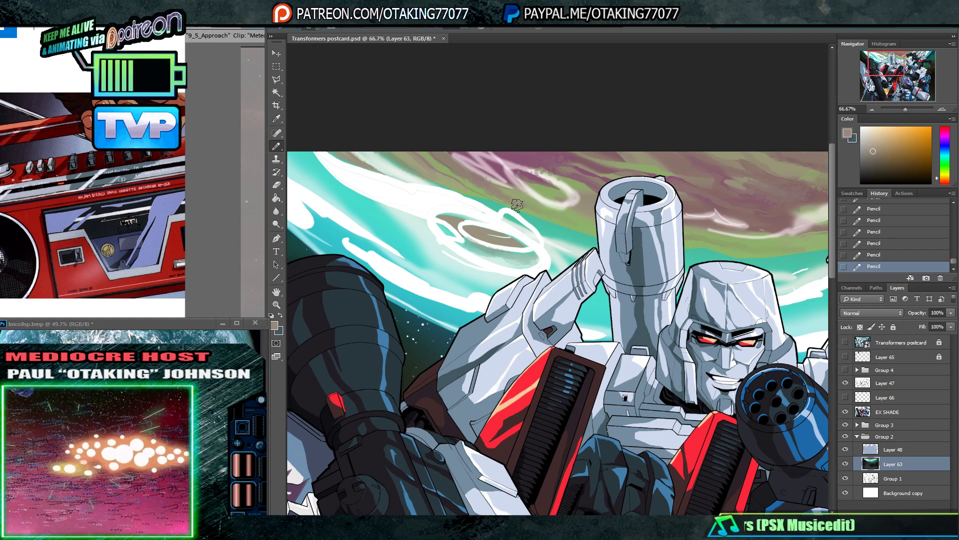
pyautogui.moveTo(570, 219); pyautogui.dragTo(552, 219)
pyautogui.press('b')
pyautogui.moveTo(504, 171); pyautogui.dragTo(539, 175)
pyautogui.keyDown('alt'); pyautogui.click(541, 200); pyautogui.keyUp('alt')
pyautogui.moveTo(541, 221); pyautogui.dragTo(533, 217)
pyautogui.moveTo(530, 215); pyautogui.dragTo(521, 210)
pyautogui.moveTo(519, 210); pyautogui.dragTo(508, 201)
pyautogui.moveTo(509, 199); pyautogui.dragTo(536, 215)
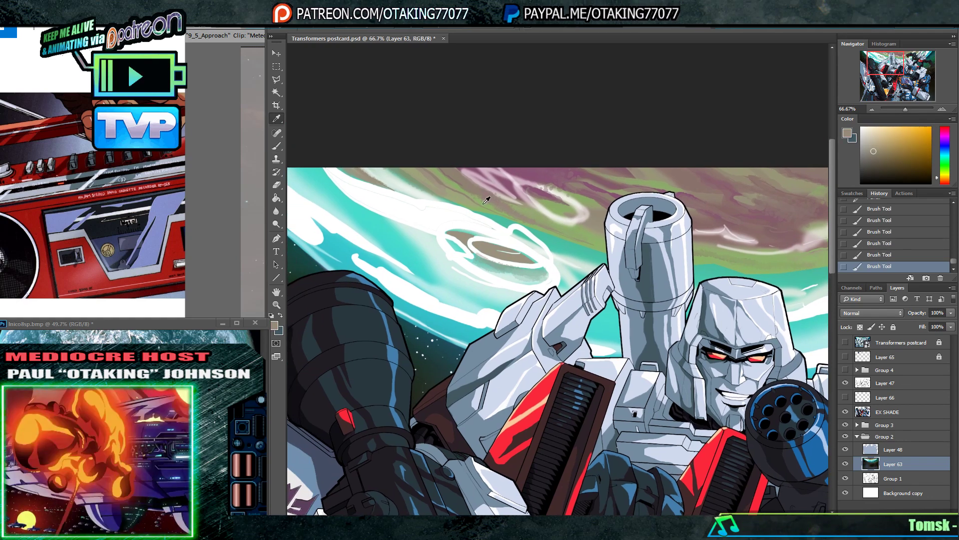
# - Work sampled green and tan brush and pencil strokes into the cloud edge between the storm oval and the upright barrel
pyautogui.press('alt')
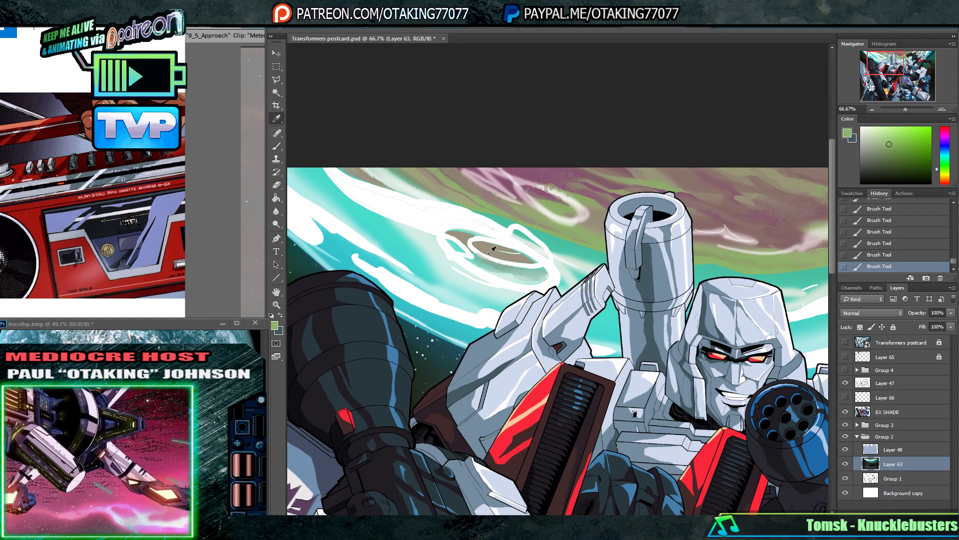
pyautogui.moveTo(542, 228)
pyautogui.mouseDown()
pyautogui.moveTo(563, 235)
pyautogui.moveTo(559, 219)
pyautogui.moveTo(529, 241)
pyautogui.moveTo(541, 239)
pyautogui.moveTo(522, 233)
pyautogui.mouseUp()
pyautogui.keyDown('alt'); pyautogui.click(556, 225); pyautogui.keyUp('alt')
pyautogui.hotkey('shift', 'b')
pyautogui.click(536, 242)
pyautogui.press('alt')
pyautogui.moveTo(522, 234); pyautogui.dragTo(536, 242)
pyautogui.hotkey('shift', 'b')
pyautogui.moveTo(537, 242); pyautogui.dragTo(542, 245)
pyautogui.keyDown('alt'); pyautogui.click(550, 215); pyautogui.keyUp('alt')
pyautogui.click(517, 236)
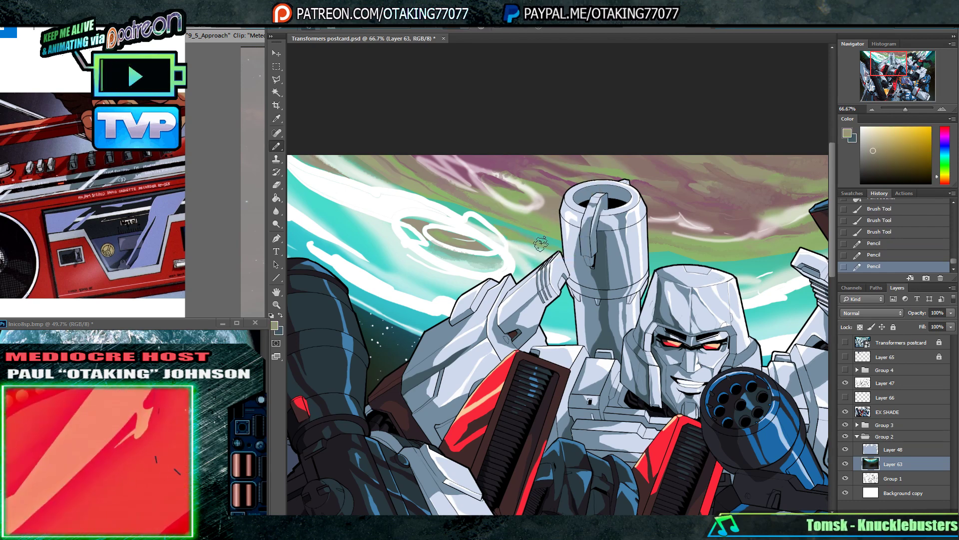
# - Spatter sampled teal-green pencil texture beneath the storm oval and along the planet's teal and white bands
pyautogui.keyDown('alt'); pyautogui.click(533, 237); pyautogui.keyUp('alt')
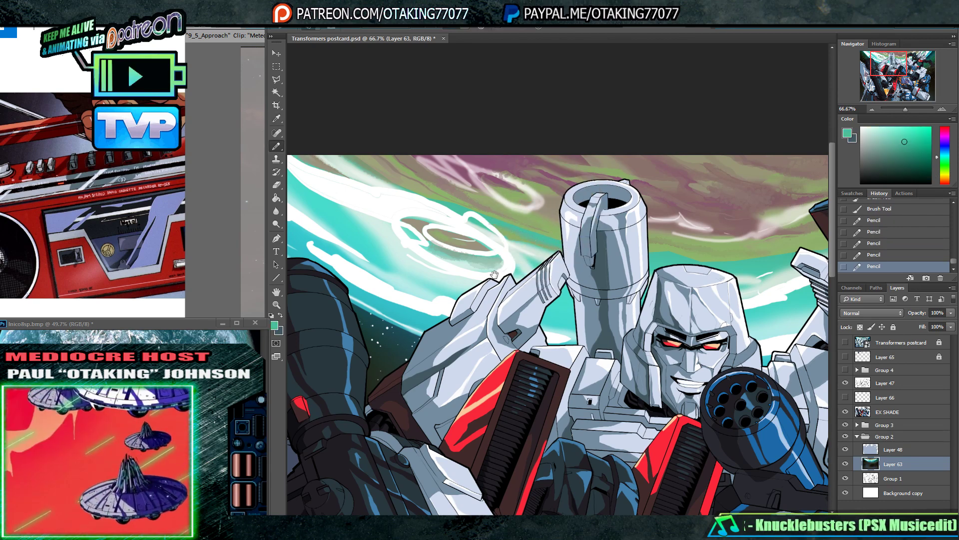
pyautogui.moveTo(493, 274); pyautogui.dragTo(546, 288)
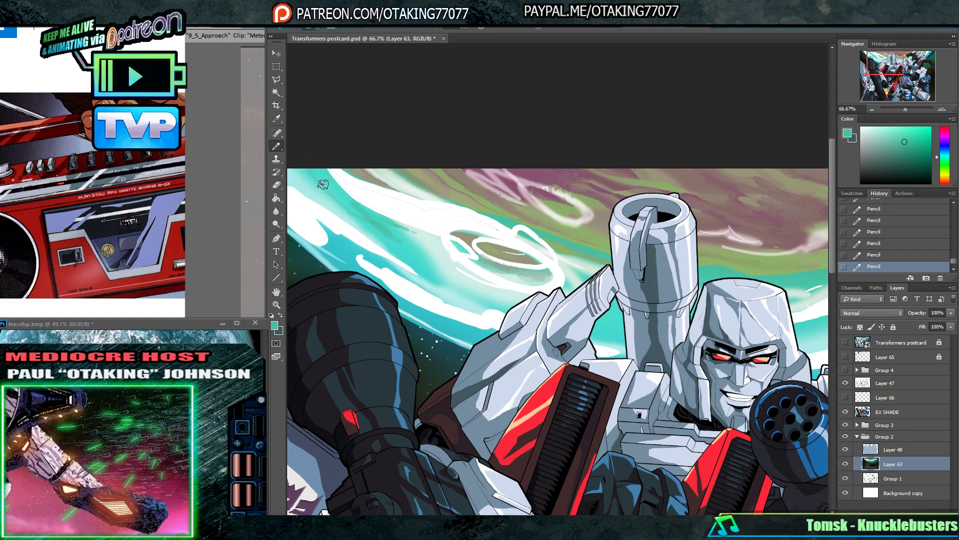
pyautogui.moveTo(347, 204); pyautogui.dragTo(382, 200)
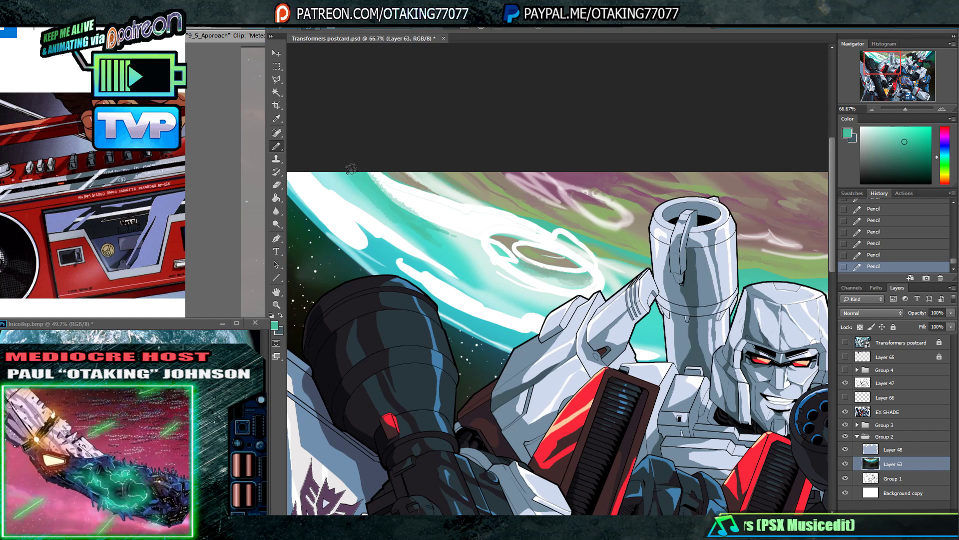
# - Brush sampled light teal strokes into the teal area beneath the white cloud band beside the storm oval
pyautogui.keyDown('alt'); pyautogui.click(427, 237); pyautogui.keyUp('alt')
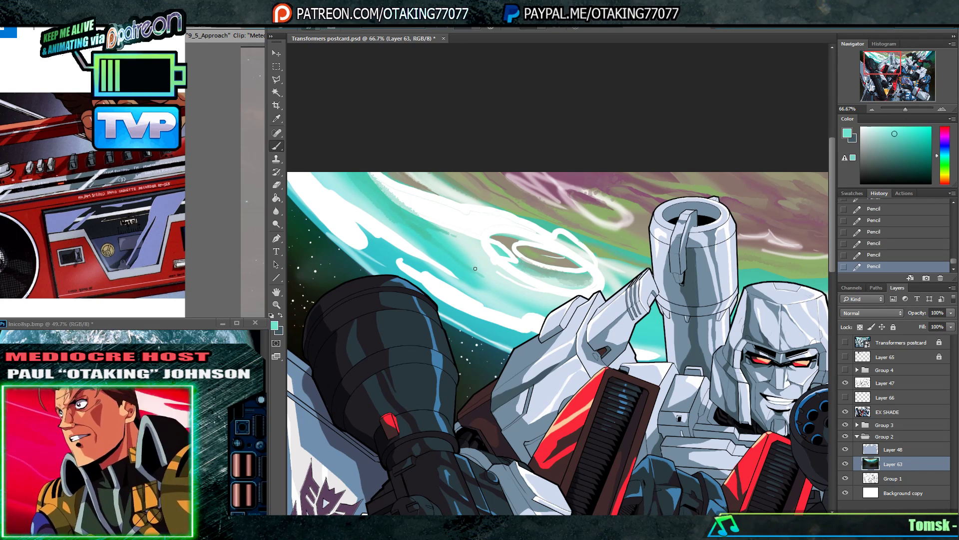
pyautogui.moveTo(475, 268); pyautogui.dragTo(473, 271)
pyautogui.keyDown('alt'); pyautogui.click(450, 245); pyautogui.keyUp('alt')
pyautogui.moveTo(452, 240); pyautogui.dragTo(472, 249)
pyautogui.moveTo(467, 245)
pyautogui.mouseDown()
pyautogui.moveTo(445, 231)
pyautogui.moveTo(485, 258)
pyautogui.mouseUp()
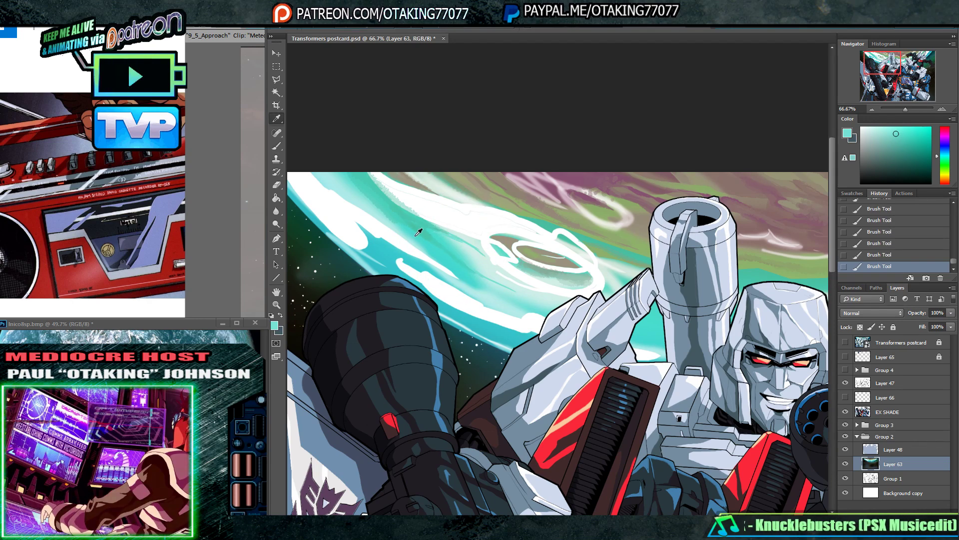
# - Paint sampled teal strokes along the lower edge of the white cloud band towards the planet's upper edge
pyautogui.keyDown('alt'); pyautogui.click(402, 224); pyautogui.keyUp('alt')
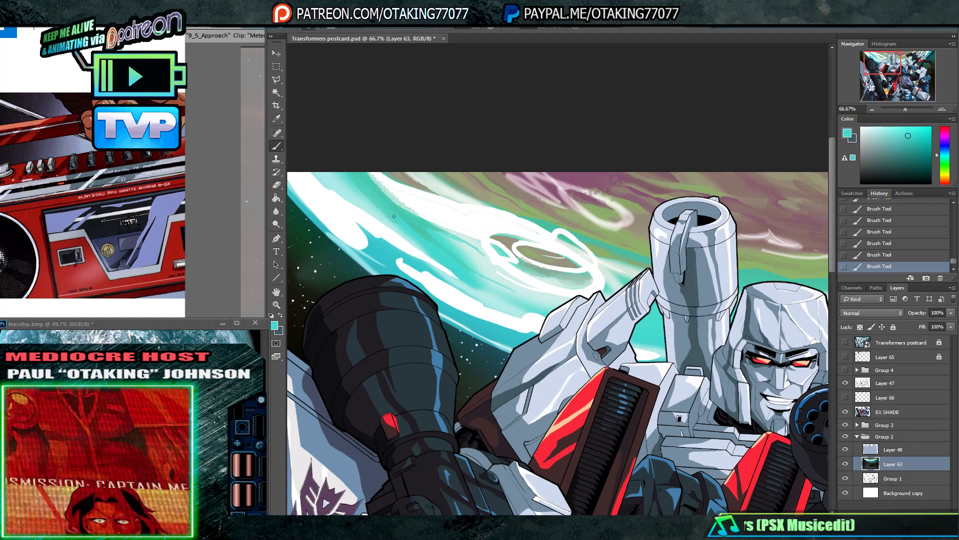
pyautogui.keyDown('alt'); pyautogui.click(421, 219); pyautogui.keyUp('alt')
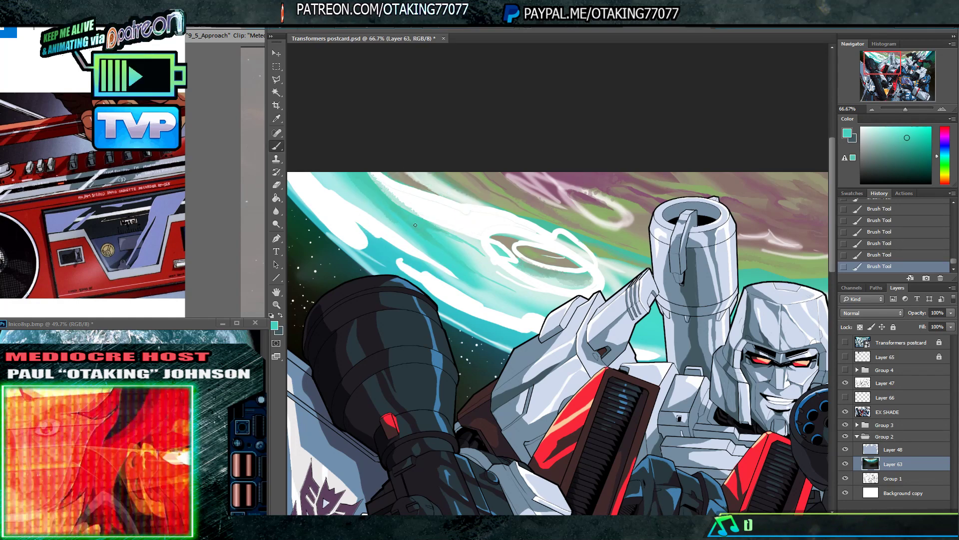
pyautogui.moveTo(393, 207); pyautogui.dragTo(415, 225)
pyautogui.keyDown('alt'); pyautogui.click(399, 201); pyautogui.keyUp('alt')
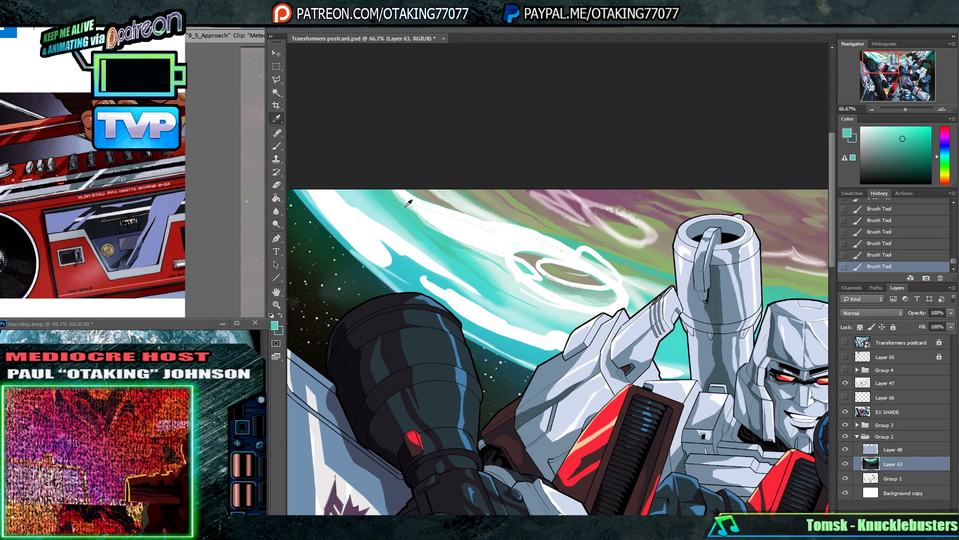
pyautogui.keyDown('alt'); pyautogui.click(407, 204); pyautogui.keyUp('alt')
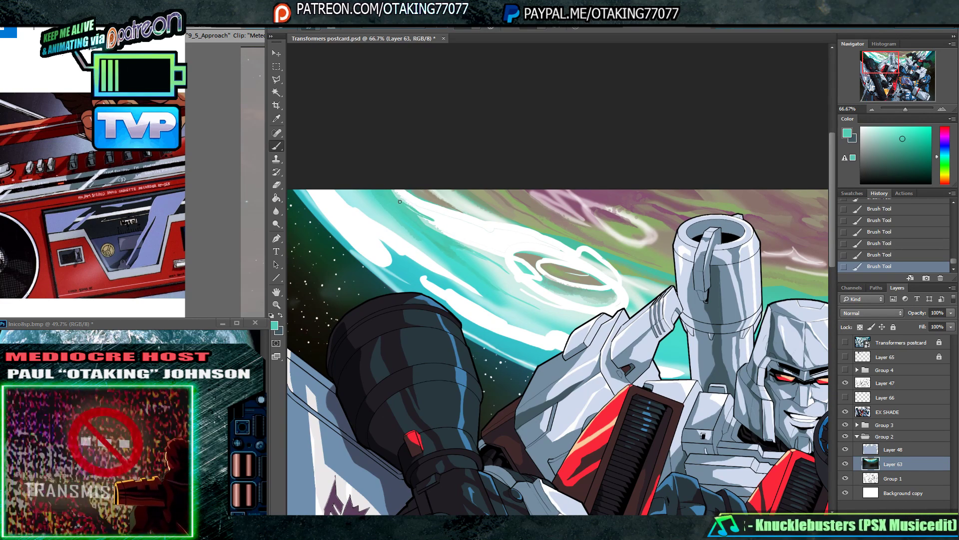
pyautogui.press('alt')
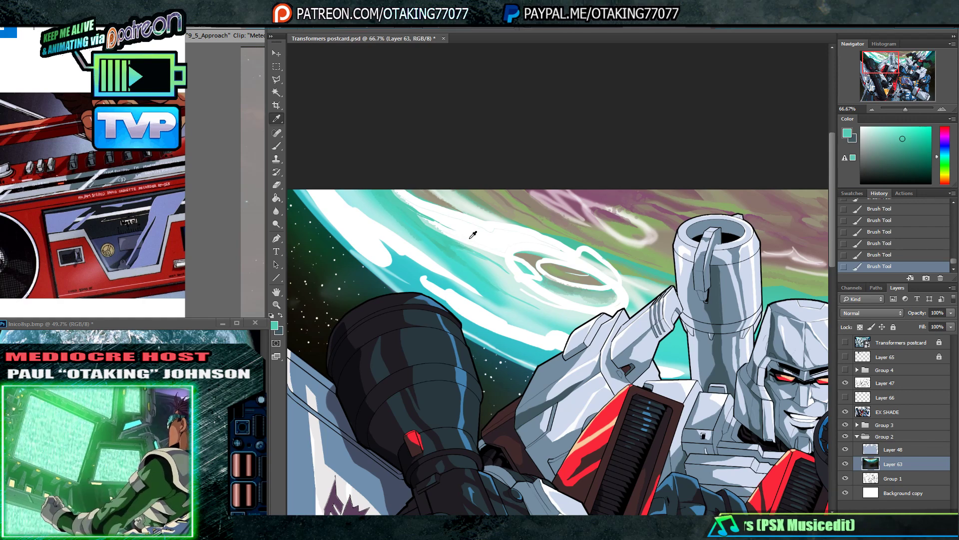
# - Add sampled off-white pencil and brush touches around the curved end of the pale loop beside the barrel's muzzle
pyautogui.moveTo(585, 236); pyautogui.dragTo(438, 230)
pyautogui.keyDown('alt'); pyautogui.click(439, 230); pyautogui.keyUp('alt')
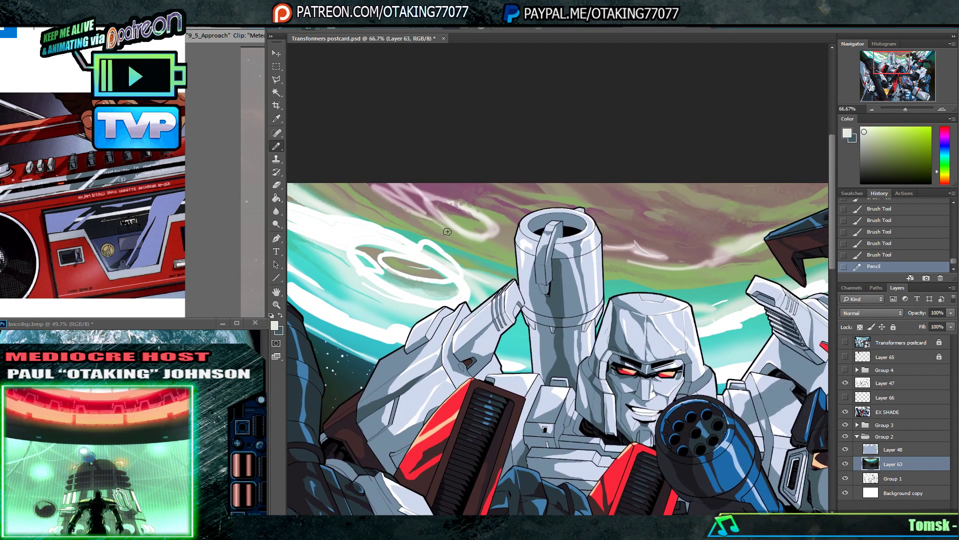
pyautogui.click(496, 225)
pyautogui.keyDown('alt'); pyautogui.click(494, 225); pyautogui.keyUp('alt')
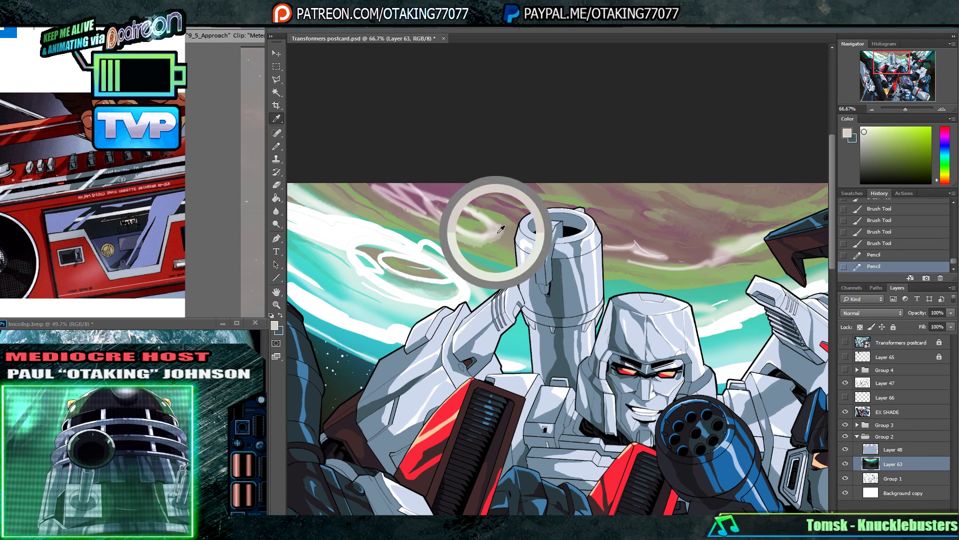
pyautogui.rightClick(483, 210)
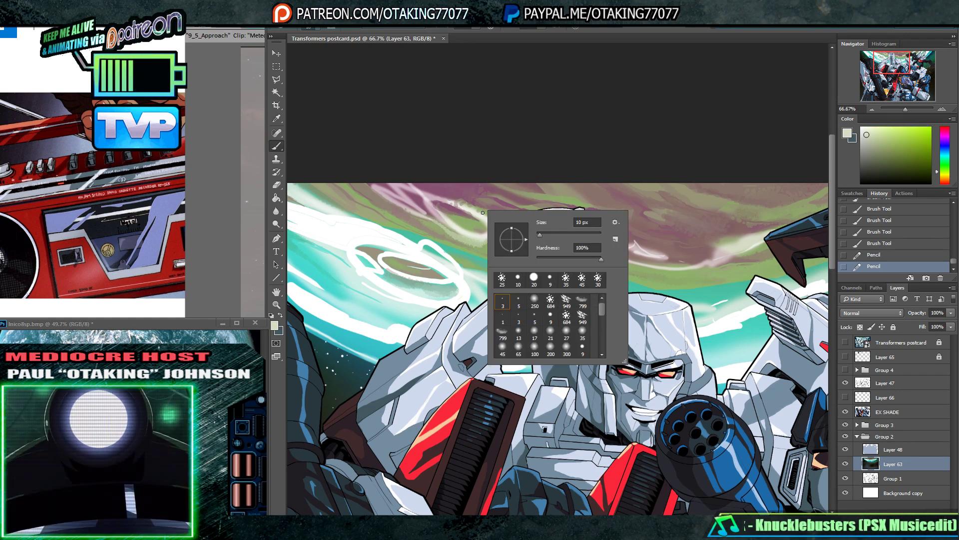
pyautogui.click(503, 154)
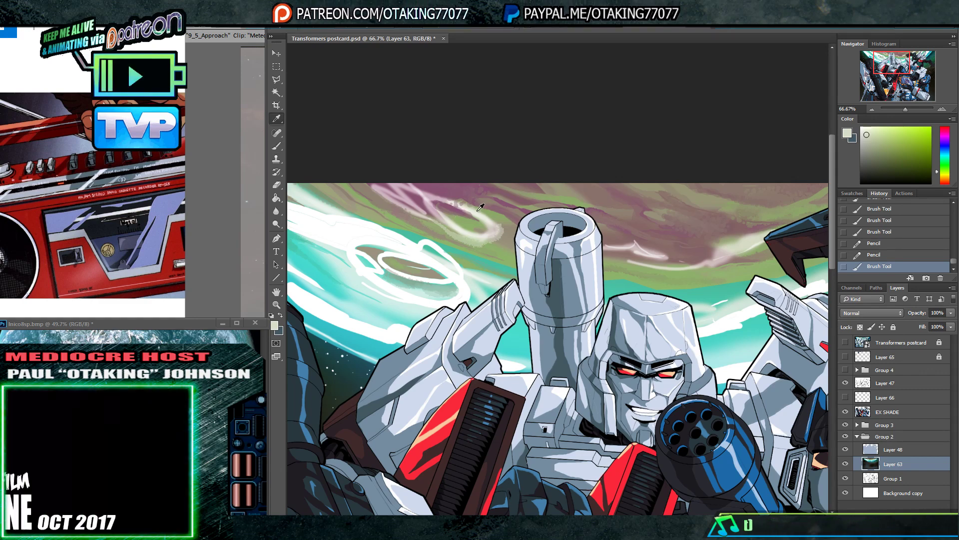
# - Switch to a larger round brush preset and paint soft off-white over the white cloud band and around the storm oval
pyautogui.rightClick(503, 239)
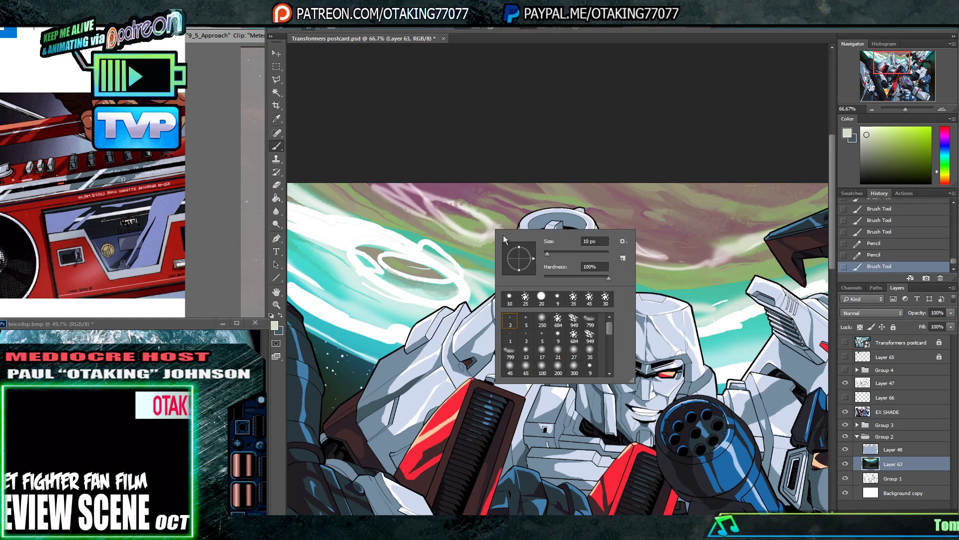
pyautogui.doubleClick(541, 320)
pyautogui.click(451, 28)
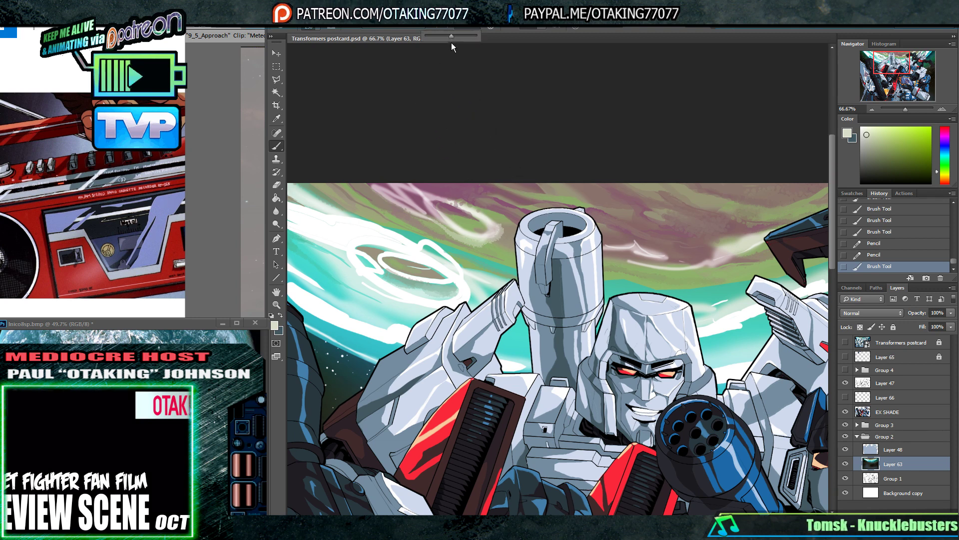
pyautogui.moveTo(494, 140); pyautogui.dragTo(487, 140)
pyautogui.press('alt')
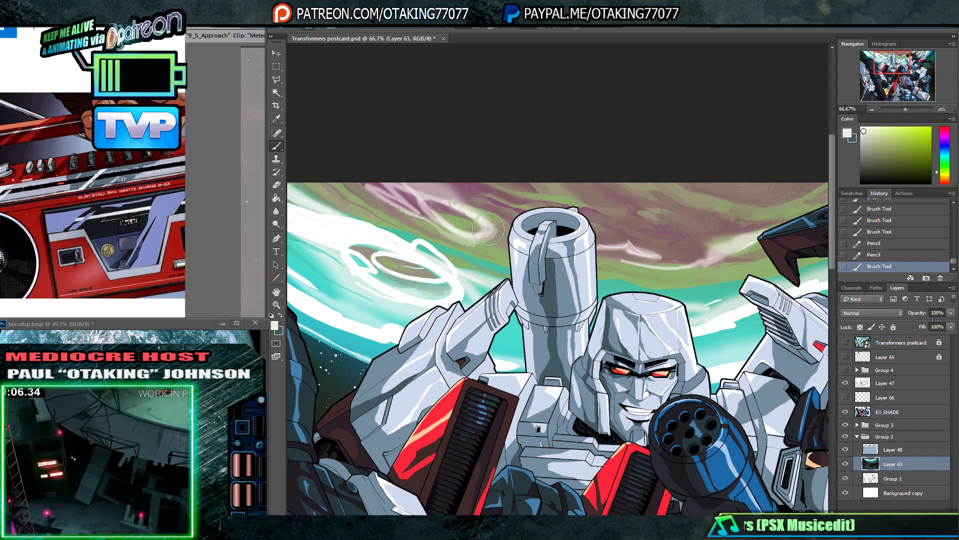
pyautogui.moveTo(328, 249)
pyautogui.mouseDown()
pyautogui.moveTo(437, 220)
pyautogui.moveTo(484, 254)
pyautogui.mouseUp()
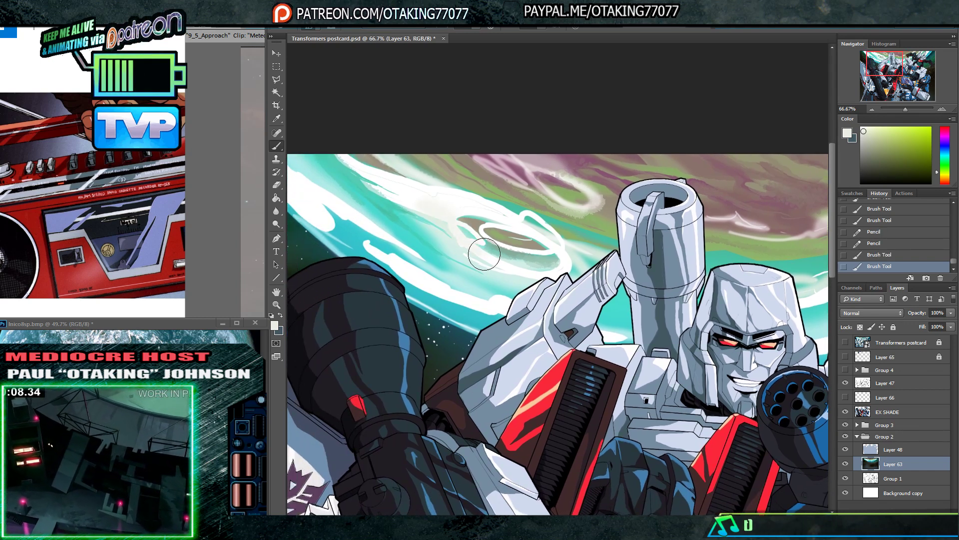
pyautogui.moveTo(439, 203); pyautogui.dragTo(440, 204)
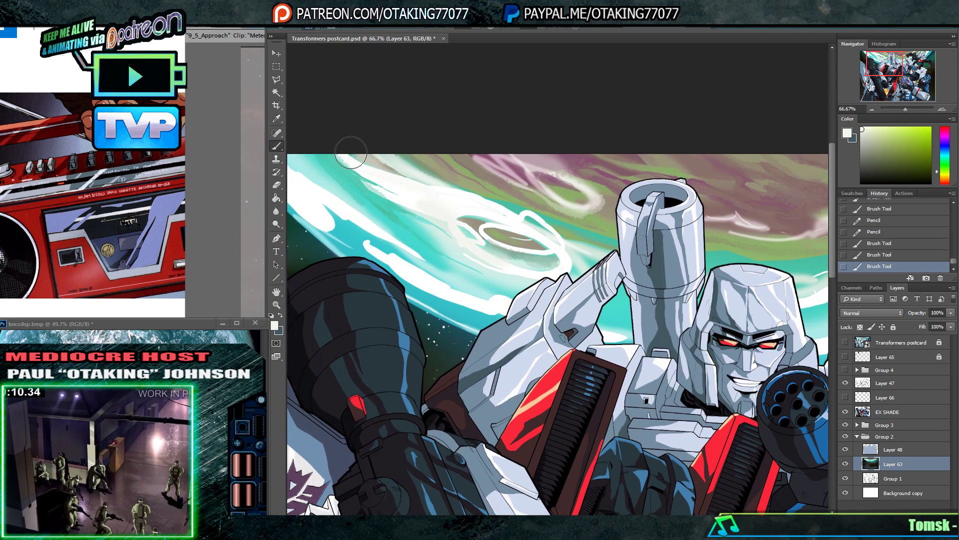
# - Blend sampled pale strokes along the white cloud band's upper edge and over the storm oval's outline
pyautogui.keyDown('alt'); pyautogui.click(454, 187); pyautogui.keyUp('alt')
pyautogui.moveTo(409, 162); pyautogui.dragTo(486, 204)
pyautogui.moveTo(475, 196)
pyautogui.mouseDown()
pyautogui.moveTo(460, 197)
pyautogui.moveTo(505, 200)
pyautogui.moveTo(557, 224)
pyautogui.mouseUp()
pyautogui.keyDown('alt'); pyautogui.click(512, 196); pyautogui.keyUp('alt')
pyautogui.keyDown('alt'); pyautogui.click(505, 209); pyautogui.keyUp('alt')
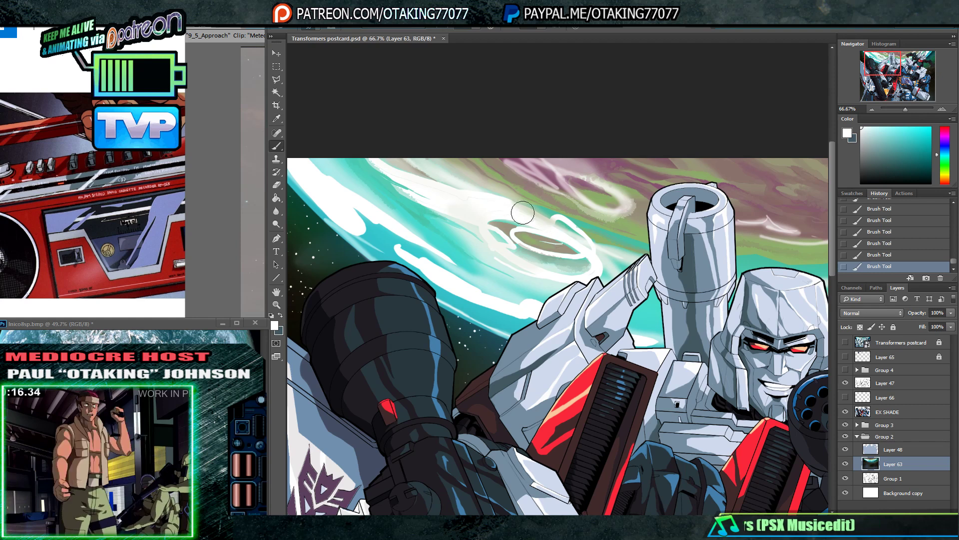
pyautogui.keyDown('alt'); pyautogui.click(388, 186); pyautogui.keyUp('alt')
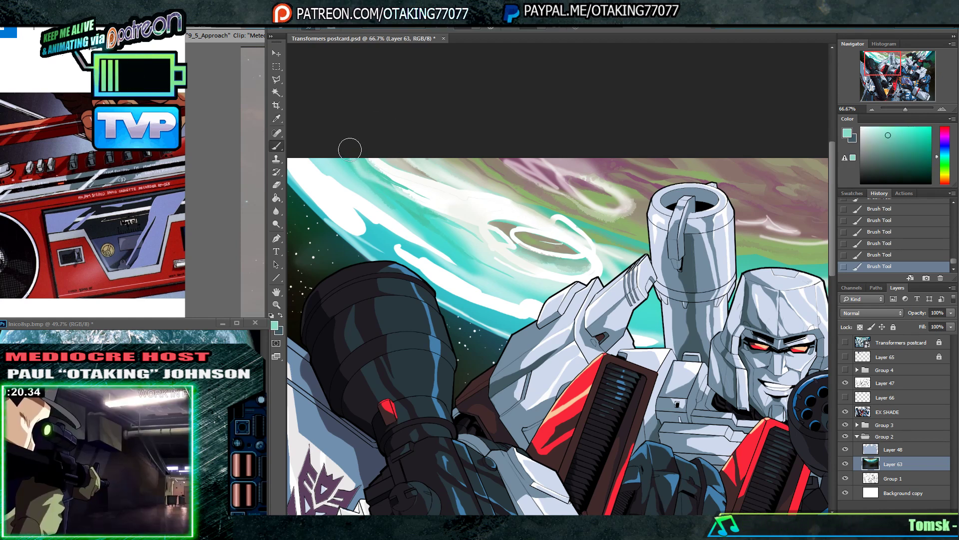
# - Blend sampled teal and pale off-white strokes into the white cloud band beside the storm oval
pyautogui.moveTo(439, 206); pyautogui.dragTo(470, 204)
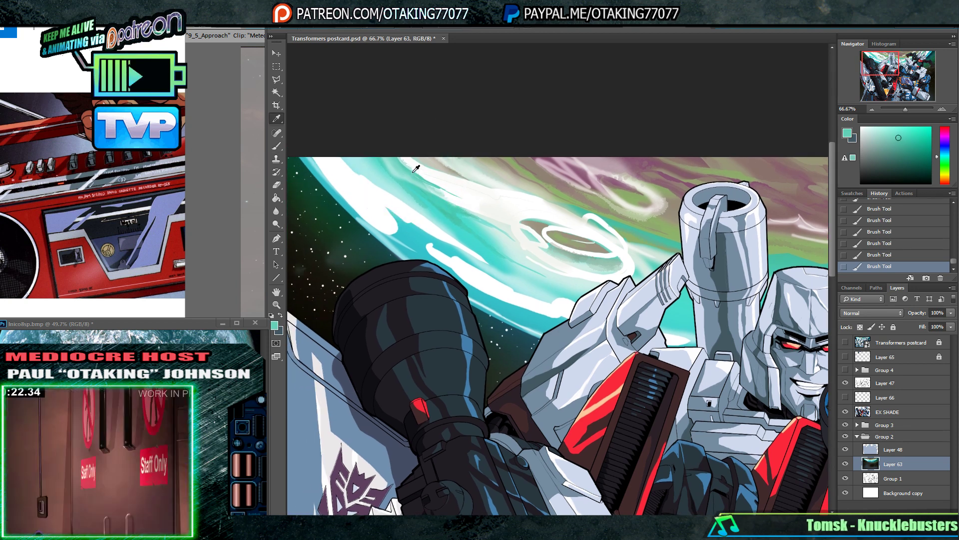
pyautogui.keyDown('alt'); pyautogui.click(468, 200); pyautogui.keyUp('alt')
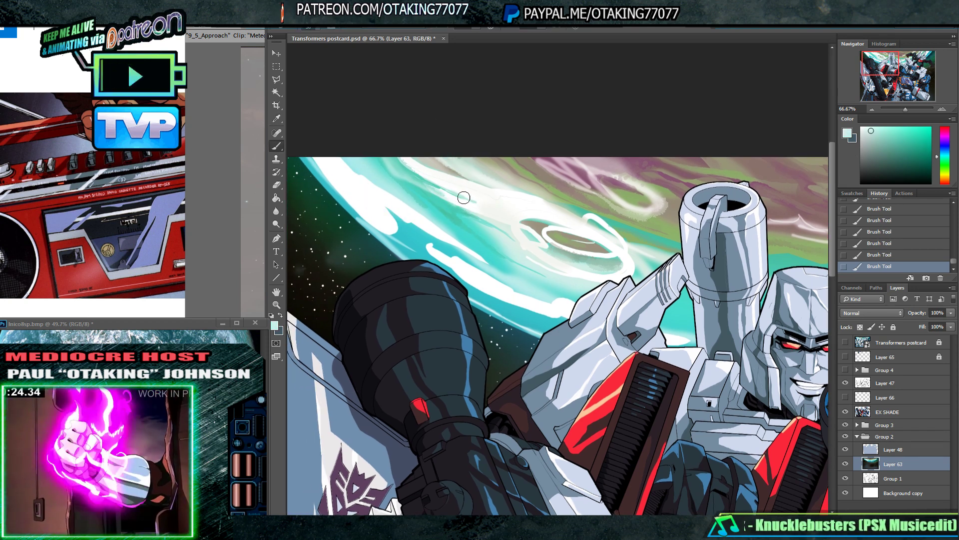
pyautogui.keyDown('alt'); pyautogui.click(498, 212); pyautogui.keyUp('alt')
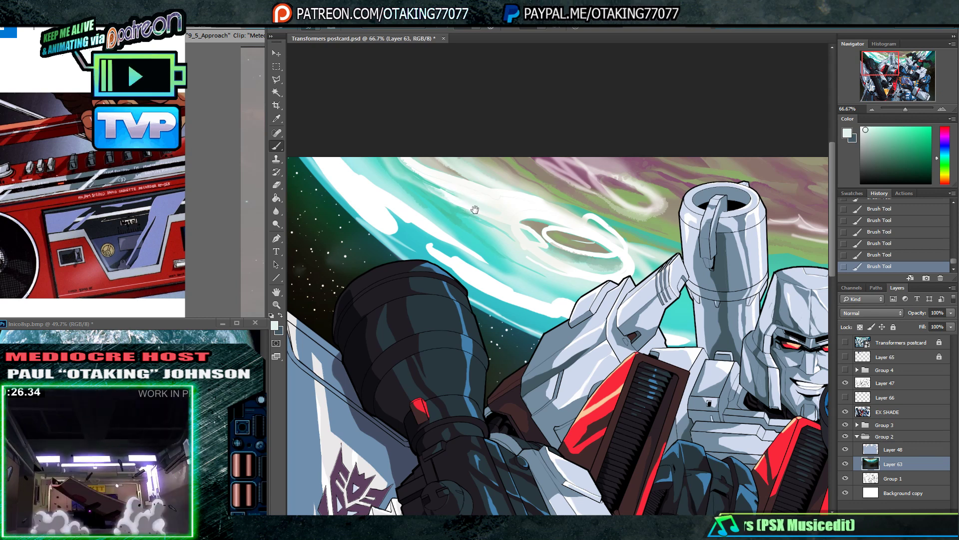
pyautogui.moveTo(508, 223); pyautogui.dragTo(513, 223)
pyautogui.keyDown('alt'); pyautogui.click(544, 231); pyautogui.keyUp('alt')
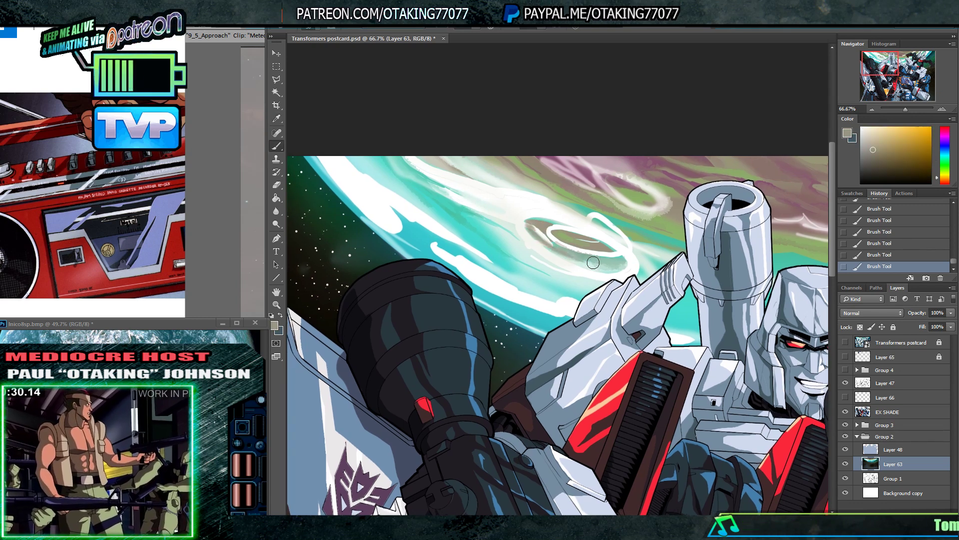
# - Paint sampled grey-tan strokes around the lower rim of the storm oval
pyautogui.keyDown('alt'); pyautogui.click(540, 226); pyautogui.keyUp('alt')
pyautogui.moveTo(595, 267); pyautogui.dragTo(581, 264)
pyautogui.keyDown('alt'); pyautogui.click(523, 228); pyautogui.keyUp('alt')
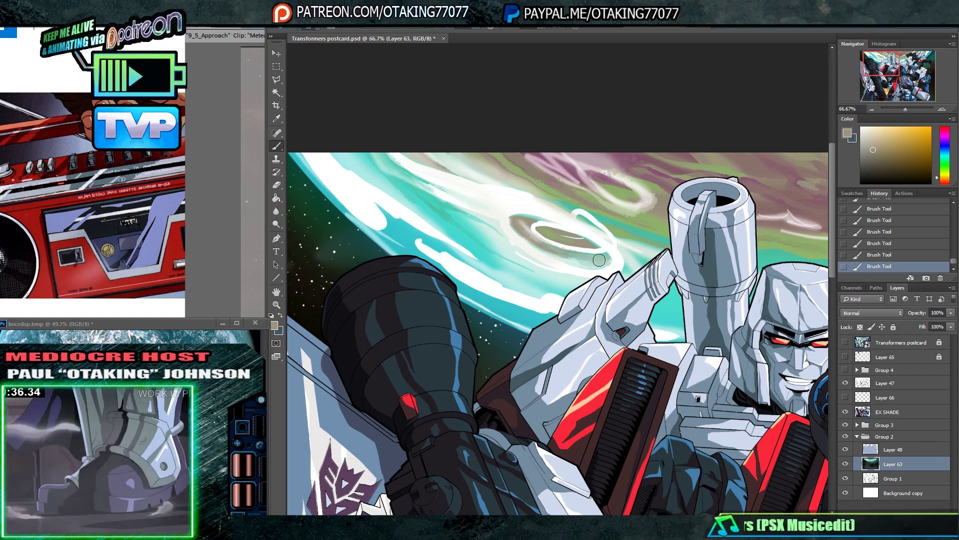
pyautogui.moveTo(599, 254); pyautogui.dragTo(554, 254)
# - Add sampled muted green strokes along the storm oval's lower-left edge inside its pale surround
pyautogui.keyDown('alt'); pyautogui.click(487, 223); pyautogui.keyUp('alt')
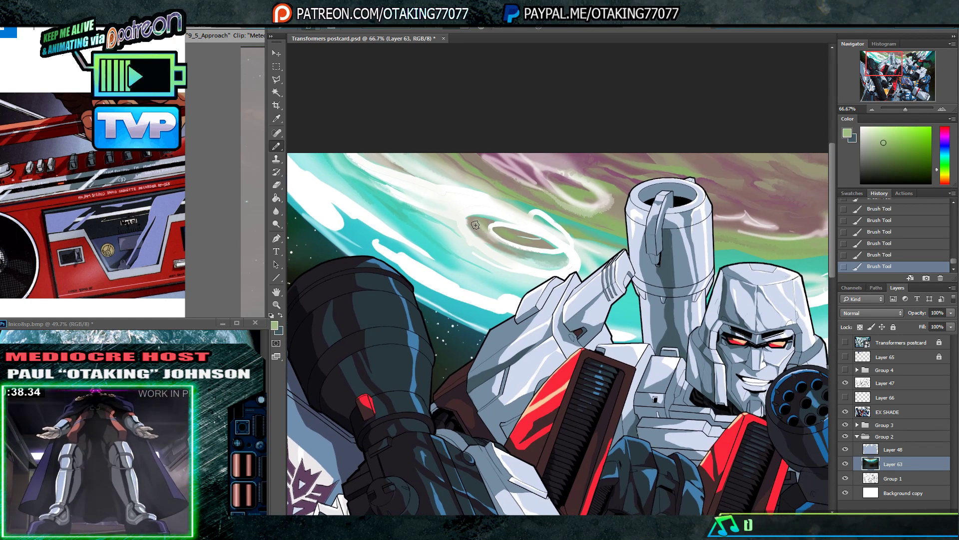
pyautogui.keyDown('alt'); pyautogui.click(518, 252); pyautogui.keyUp('alt')
pyautogui.moveTo(482, 236); pyautogui.dragTo(499, 249)
pyautogui.moveTo(501, 250); pyautogui.dragTo(513, 252)
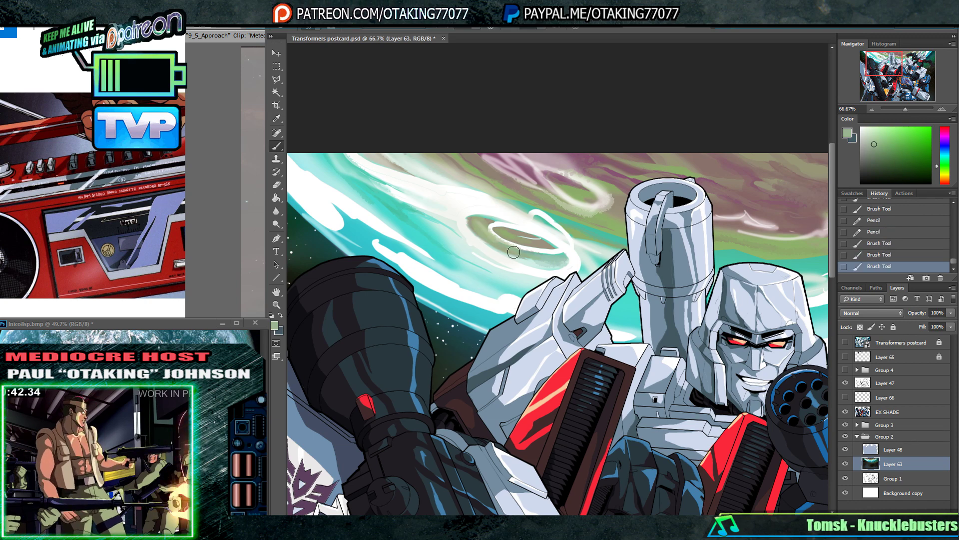
pyautogui.keyDown('alt'); pyautogui.click(488, 240); pyautogui.keyUp('alt')
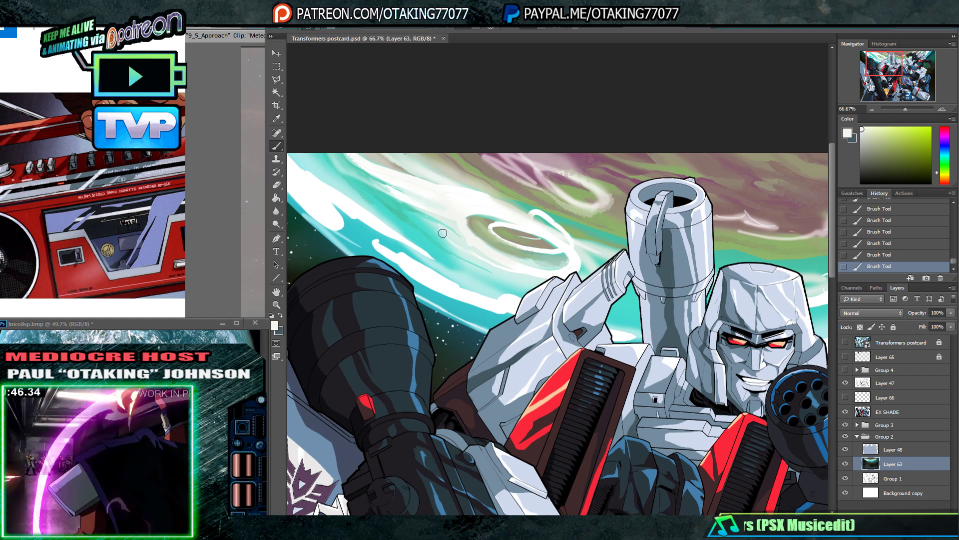
# - Paint sampled off-white beside the storm oval and soften the stray white hook at its upper-right outline
pyautogui.moveTo(429, 212); pyautogui.dragTo(450, 225)
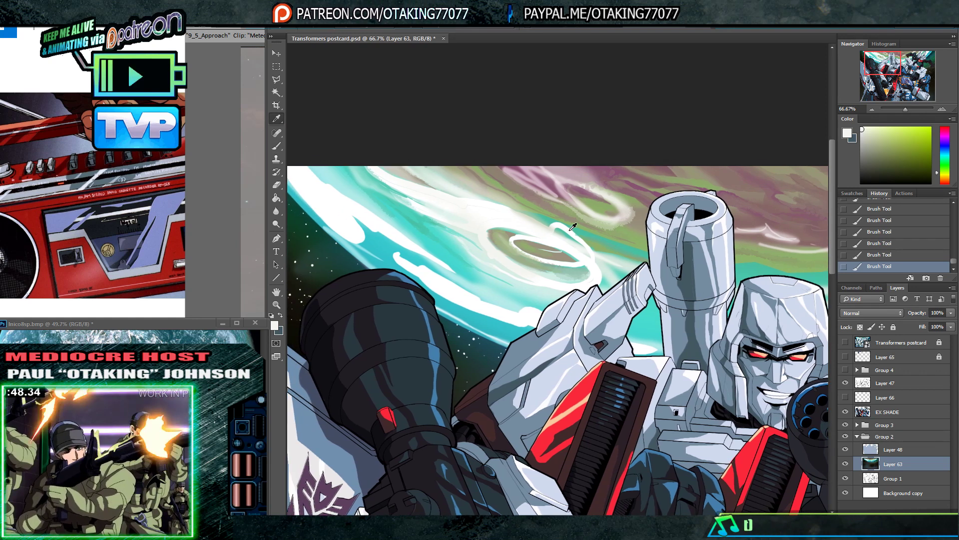
pyautogui.keyDown('alt'); pyautogui.click(551, 220); pyautogui.keyUp('alt')
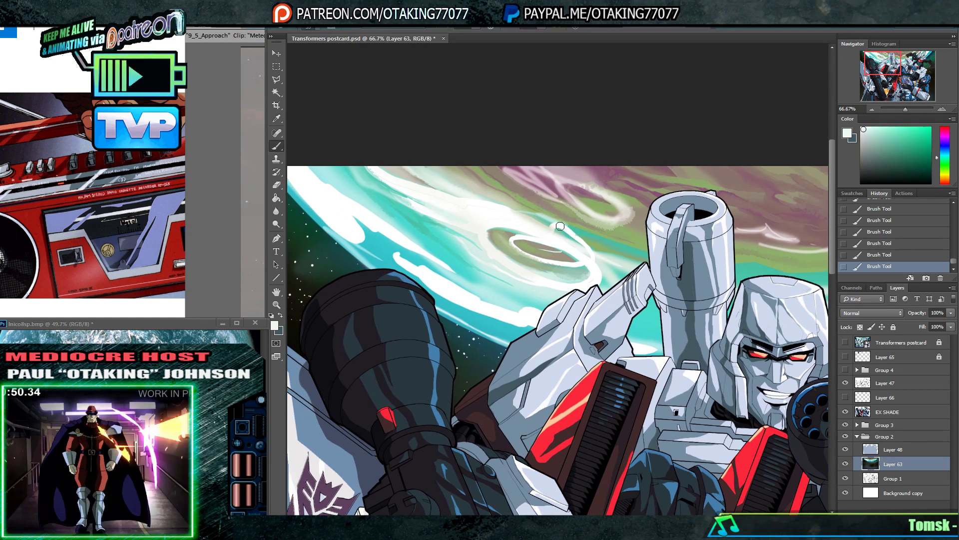
pyautogui.moveTo(577, 239); pyautogui.dragTo(551, 221)
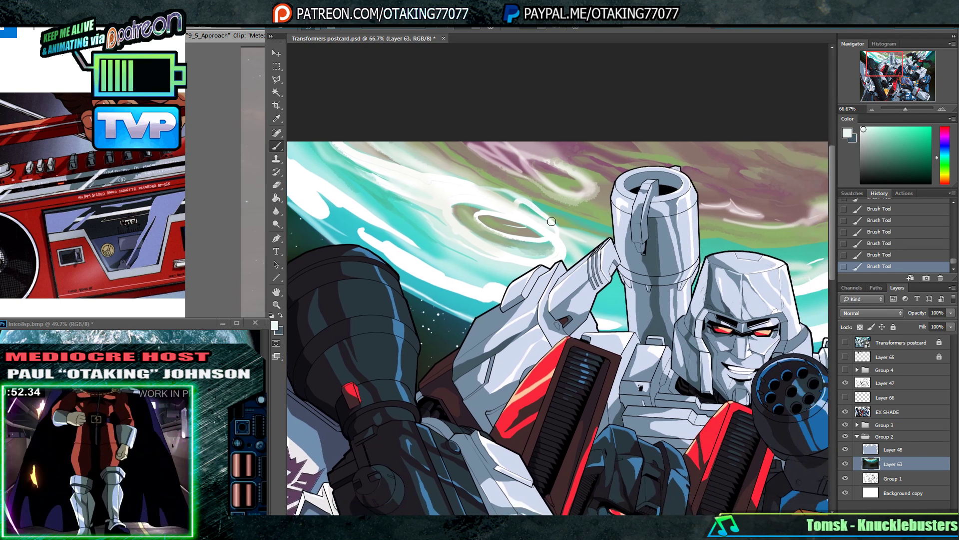
# - Blend sampled pale teal-white strokes into the white cloud band above the storm oval
pyautogui.keyDown('alt'); pyautogui.click(525, 206); pyautogui.keyUp('alt')
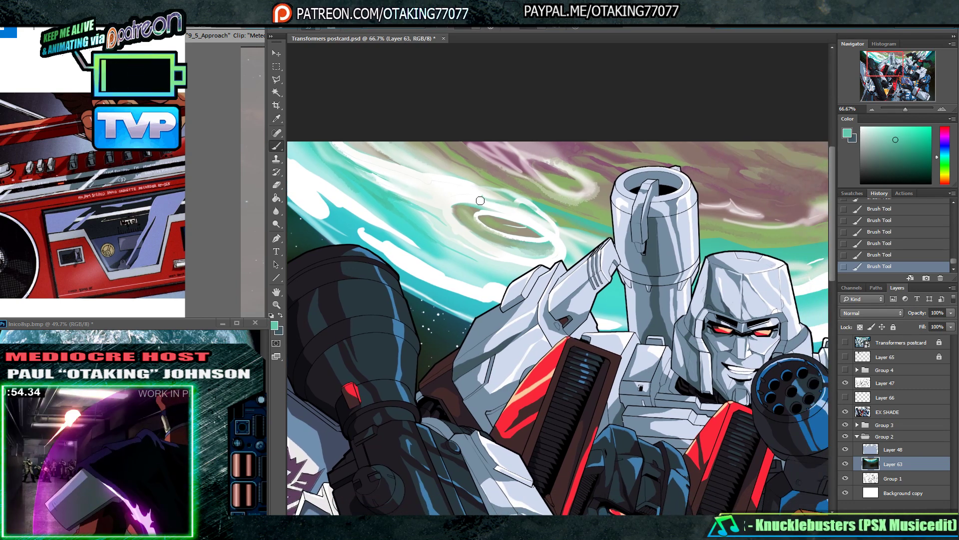
pyautogui.press('alt')
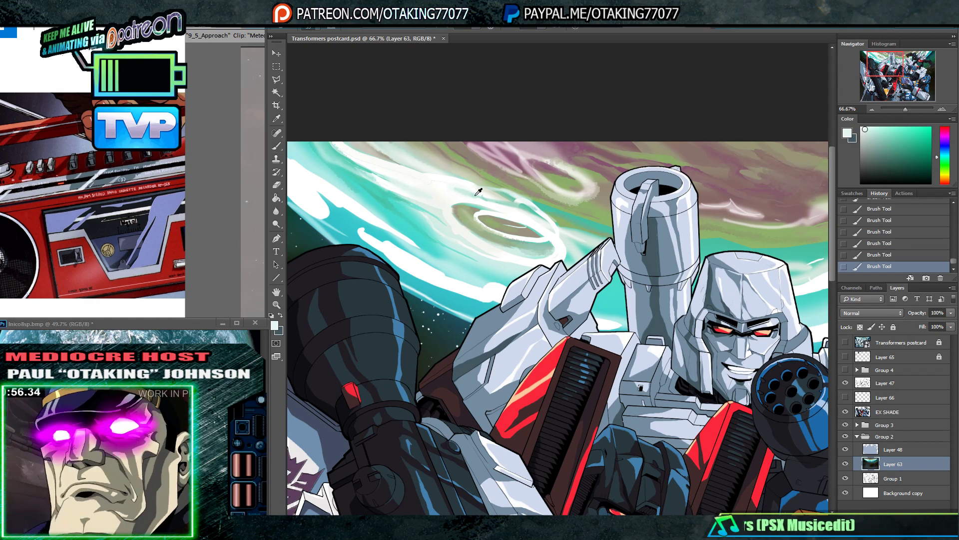
pyautogui.keyDown('alt'); pyautogui.click(479, 191); pyautogui.keyUp('alt')
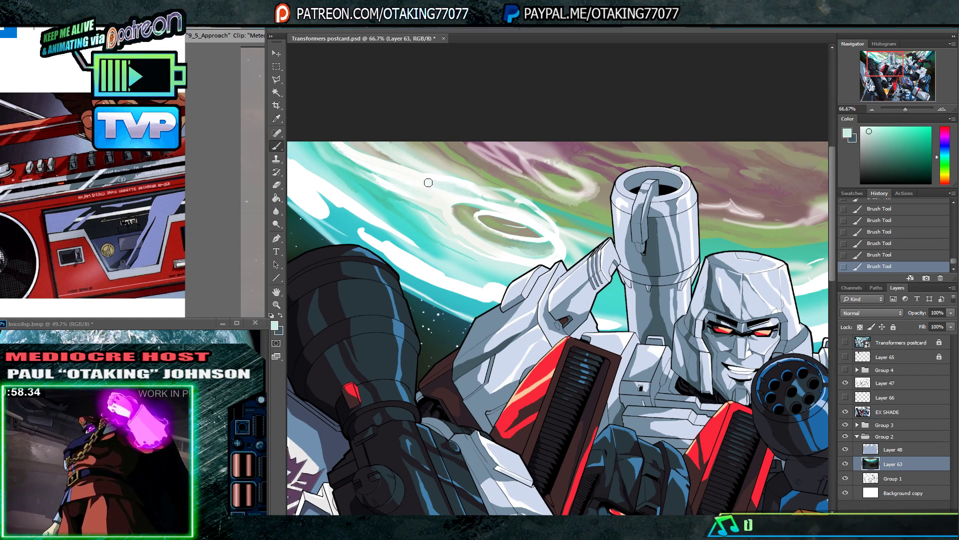
pyautogui.moveTo(428, 182); pyautogui.dragTo(471, 185)
# - Paint sampled light teal strokes through the band between the storm oval and the planet's bright white rim
pyautogui.keyDown('alt'); pyautogui.click(409, 222); pyautogui.keyUp('alt')
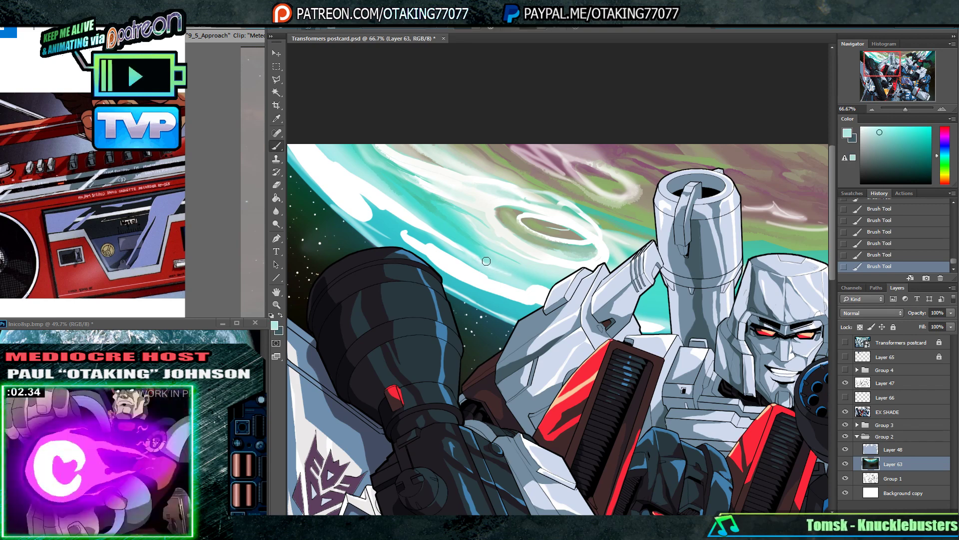
pyautogui.moveTo(524, 274); pyautogui.dragTo(624, 298)
pyautogui.keyDown('alt'); pyautogui.click(476, 241); pyautogui.keyUp('alt')
pyautogui.moveTo(391, 184); pyautogui.dragTo(478, 251)
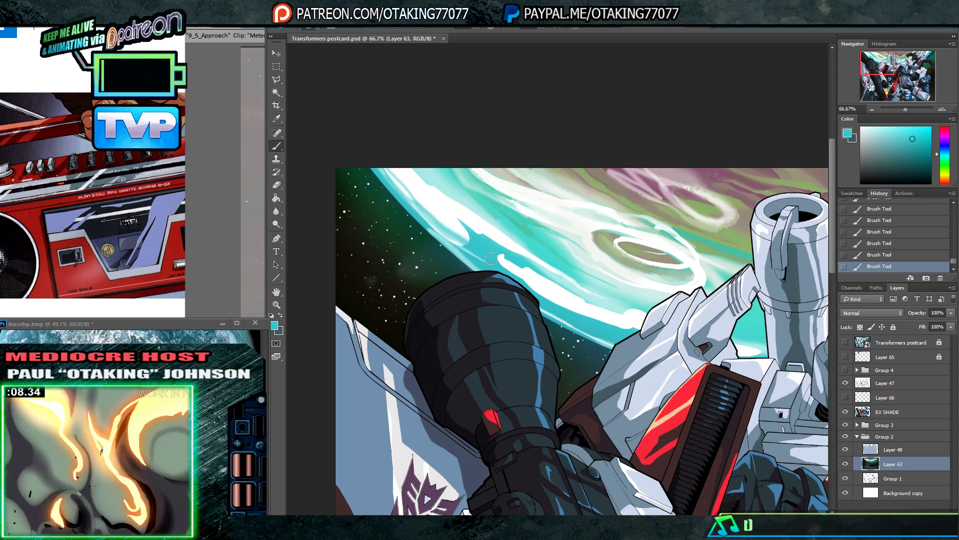
# - Break up the bright white rim band above the black barrel with alternating sampled teal and white strokes
pyautogui.keyDown('alt'); pyautogui.click(460, 227); pyautogui.keyUp('alt')
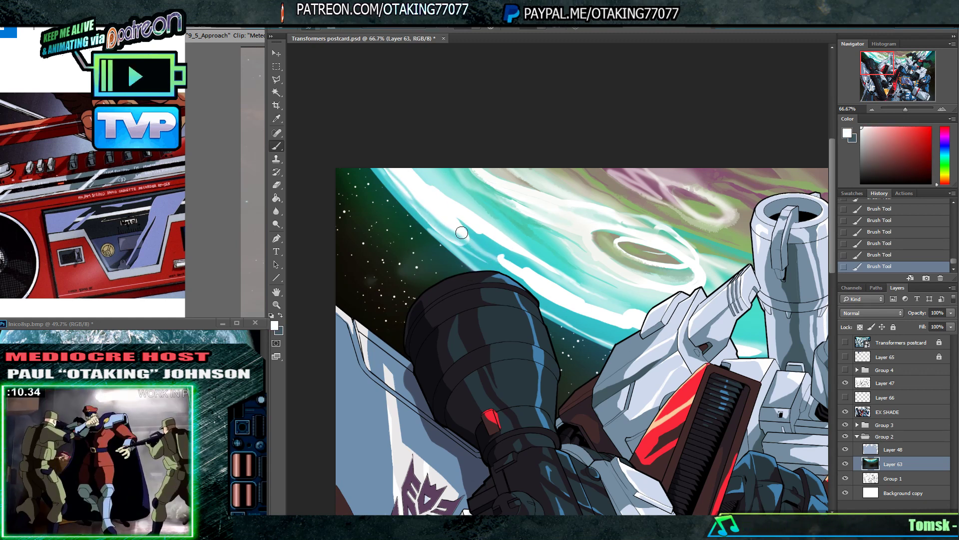
pyautogui.keyDown('alt'); pyautogui.click(520, 264); pyautogui.keyUp('alt')
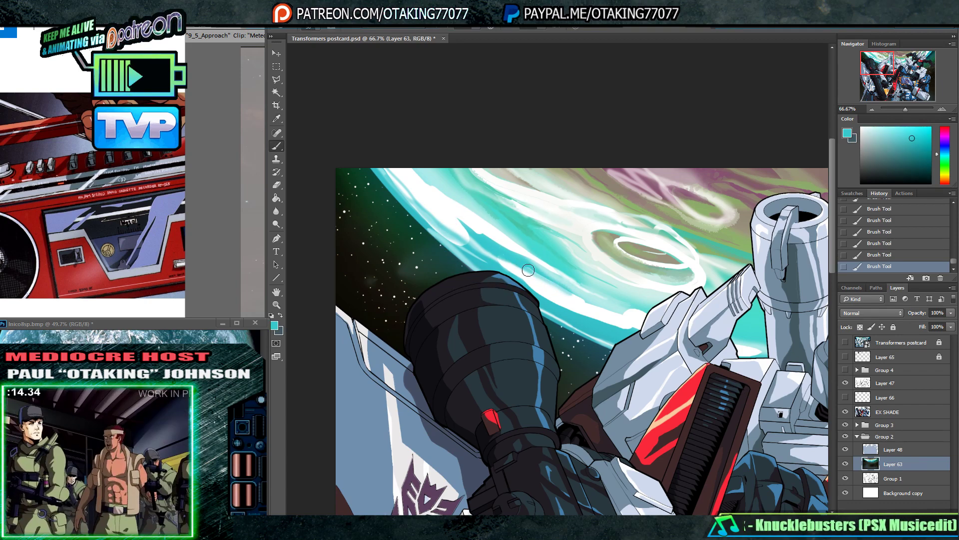
pyautogui.keyDown('alt'); pyautogui.click(637, 310); pyautogui.keyUp('alt')
pyautogui.press('x')
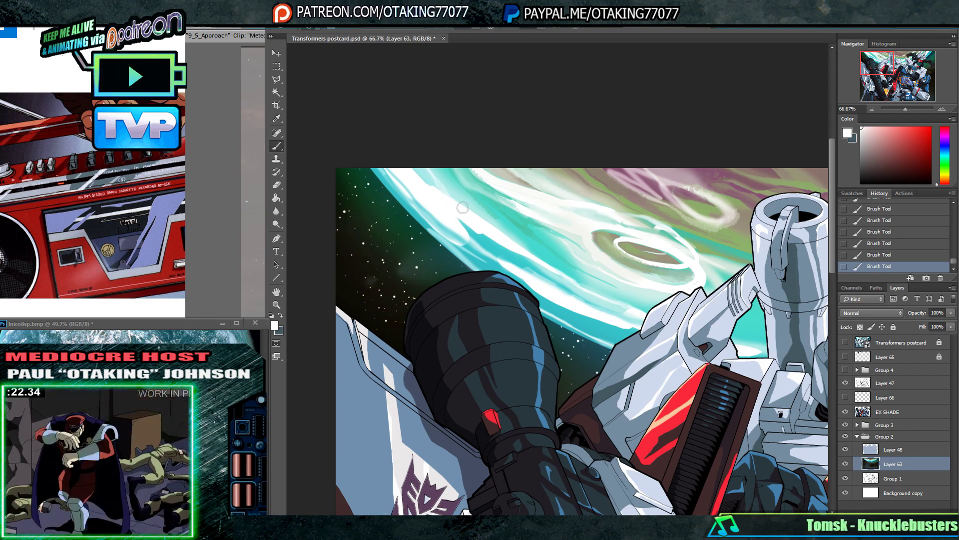
pyautogui.moveTo(508, 267); pyautogui.dragTo(468, 205)
# - Paint a sampled teal stroke along the outer edge of the planet's white rim beside the starfield
pyautogui.keyDown('alt'); pyautogui.click(404, 201); pyautogui.keyUp('alt')
pyautogui.keyDown('alt'); pyautogui.click(445, 194); pyautogui.keyUp('alt')
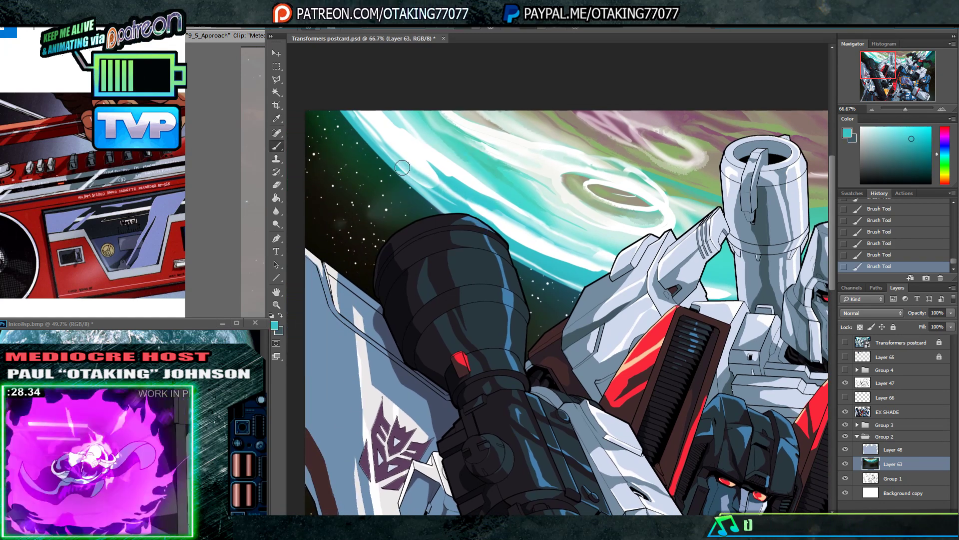
pyautogui.moveTo(370, 136); pyautogui.dragTo(434, 193)
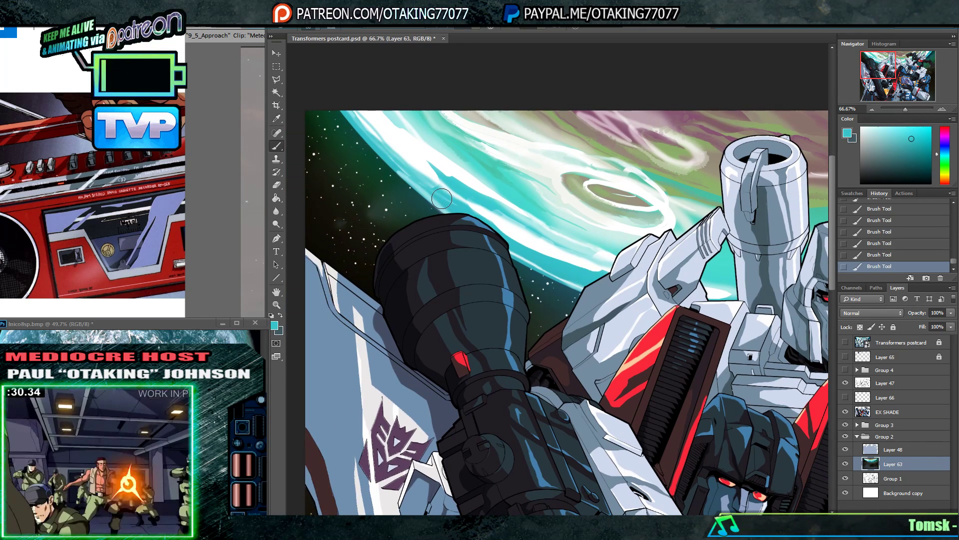
# - Brush sampled cyan, pale teal and white strokes along the planet's outer rim beside the black scope on Layer 63
pyautogui.moveTo(487, 219); pyautogui.dragTo(485, 217)
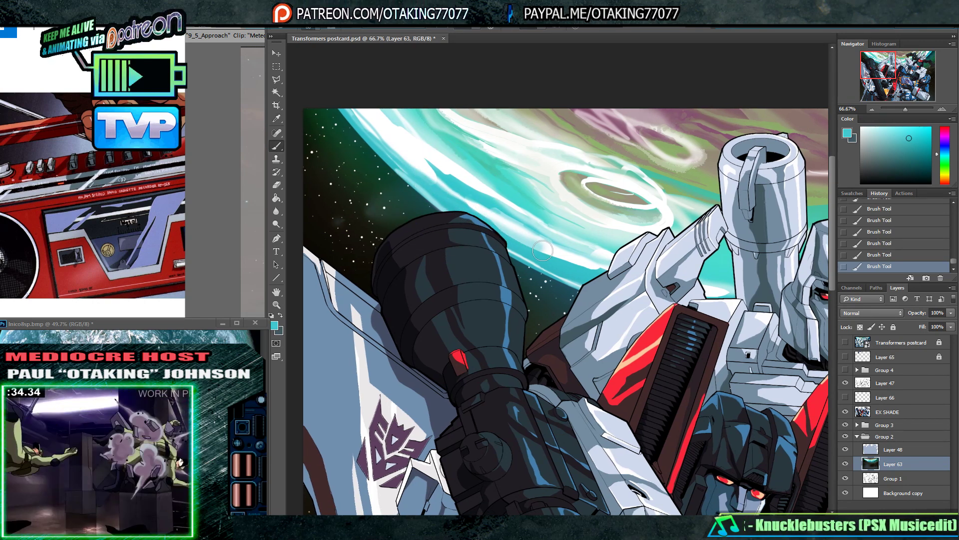
pyautogui.moveTo(543, 250); pyautogui.dragTo(602, 260)
pyautogui.moveTo(511, 218); pyautogui.dragTo(540, 233)
pyautogui.keyDown('alt'); pyautogui.click(458, 181); pyautogui.keyUp('alt')
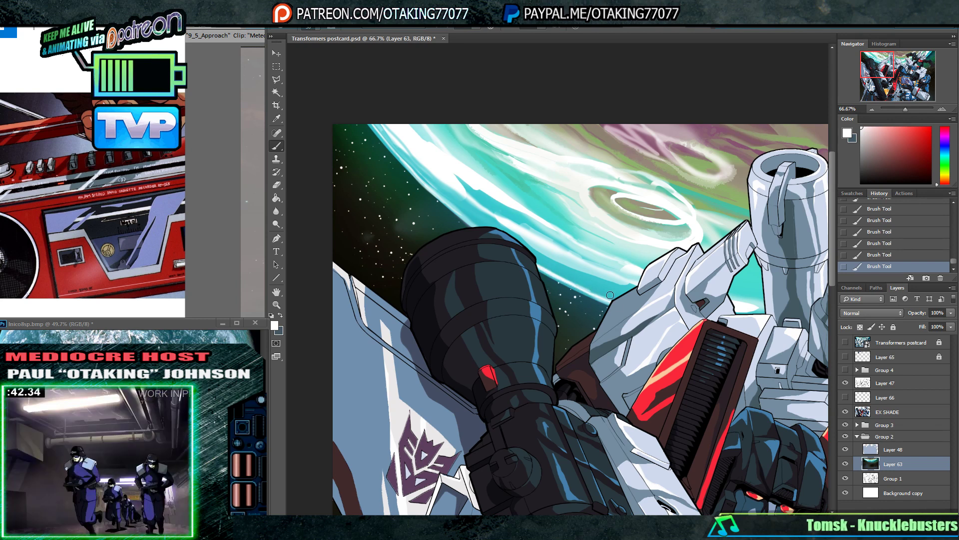
pyautogui.moveTo(610, 294); pyautogui.dragTo(511, 279)
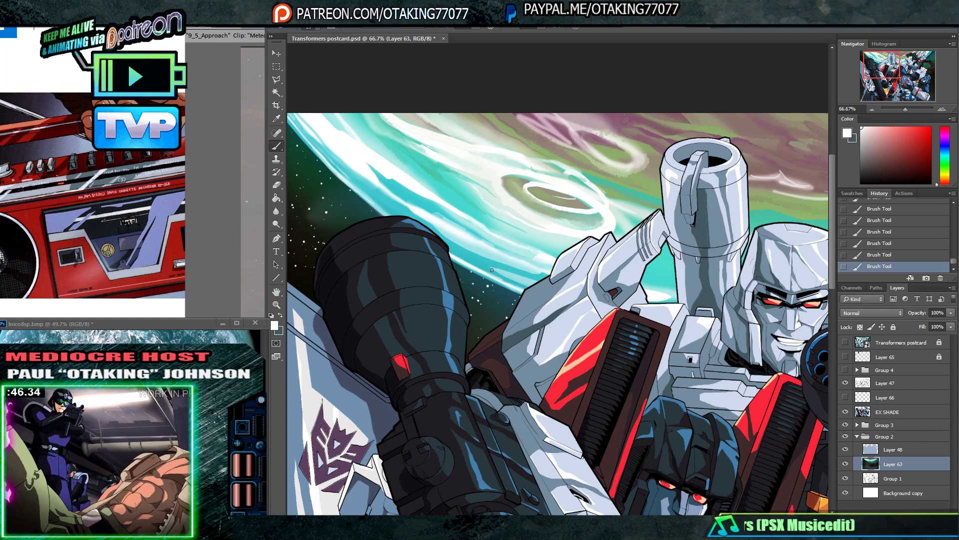
pyautogui.keyDown('alt'); pyautogui.click(498, 271); pyautogui.keyUp('alt')
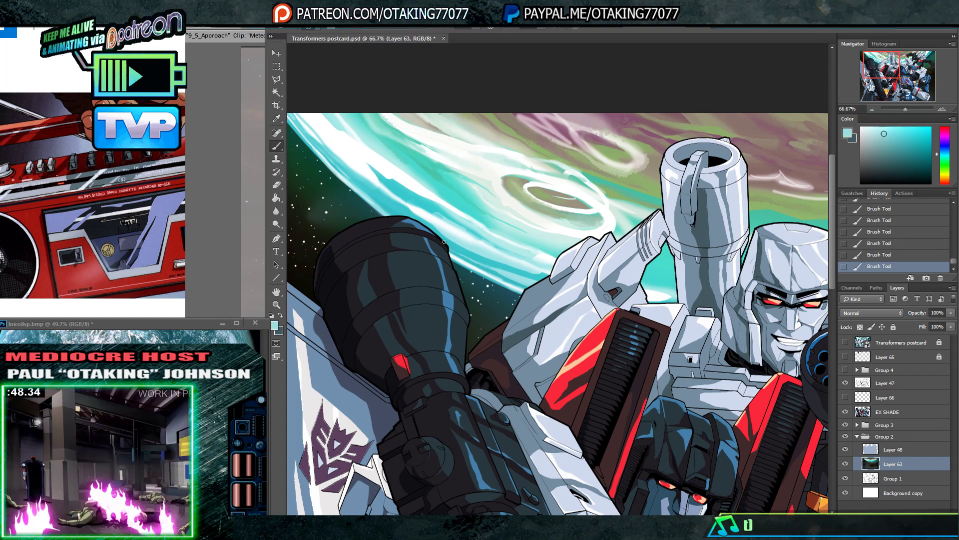
pyautogui.moveTo(444, 241); pyautogui.dragTo(533, 302)
pyautogui.keyDown('alt'); pyautogui.click(471, 259); pyautogui.keyUp('alt')
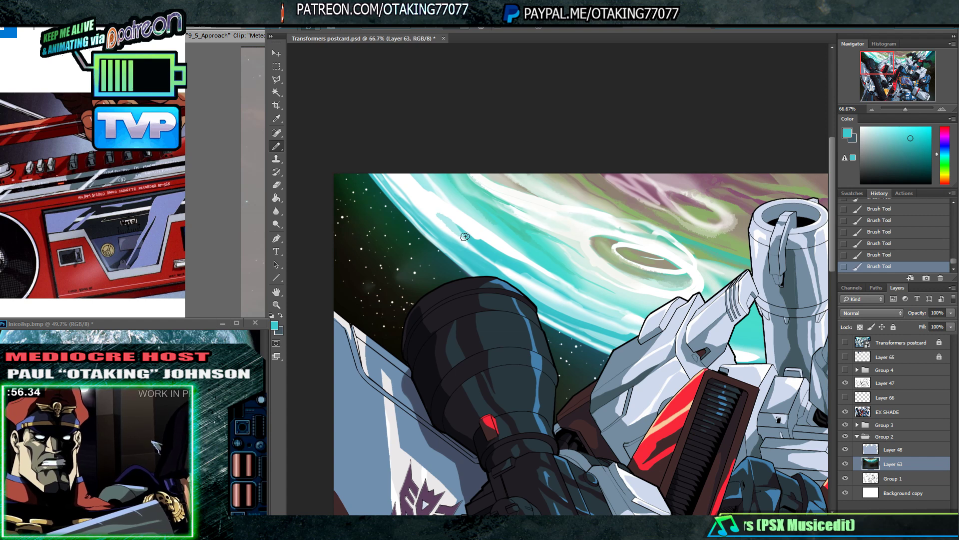
# - Refine the planet's rim above the black scope with Pencil strokes in sampled cyan, pale cyan and white
pyautogui.moveTo(439, 215); pyautogui.dragTo(463, 234)
pyautogui.keyDown('alt'); pyautogui.click(472, 233); pyautogui.keyUp('alt')
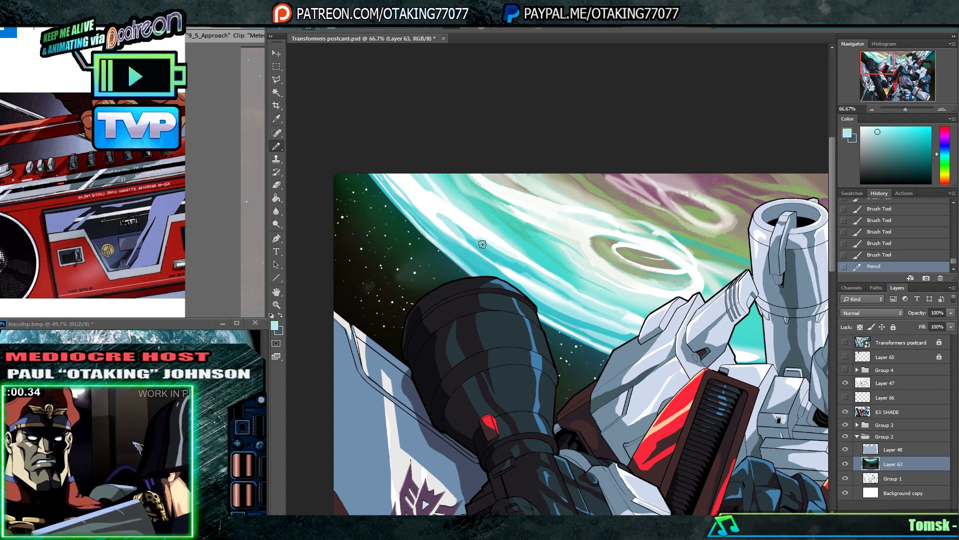
pyautogui.moveTo(511, 266)
pyautogui.mouseDown()
pyautogui.moveTo(582, 301)
pyautogui.moveTo(566, 284)
pyautogui.mouseUp()
pyautogui.keyDown('alt'); pyautogui.click(476, 236); pyautogui.keyUp('alt')
pyautogui.keyDown('alt'); pyautogui.click(477, 235); pyautogui.keyUp('alt')
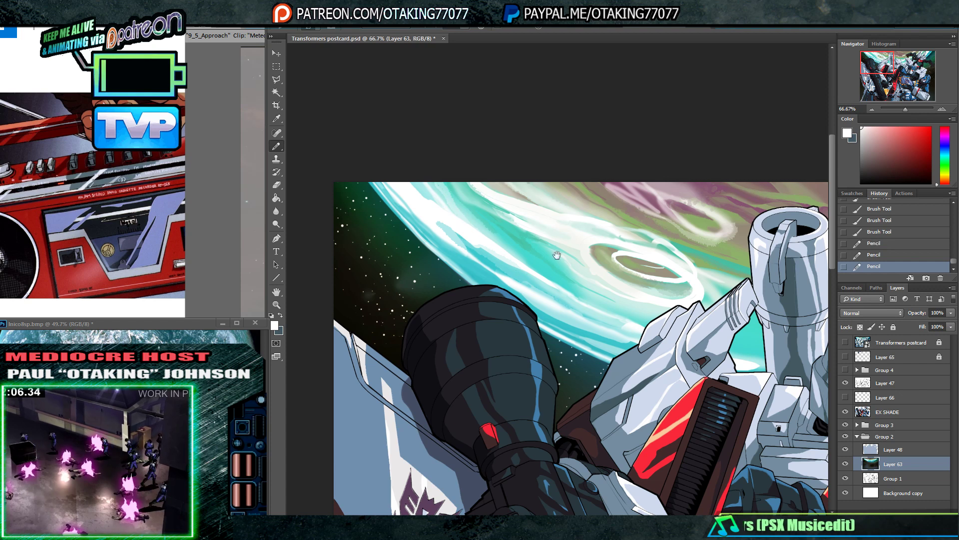
# - Sample the greyish tan inside the oval storm and brush it around the storm's upper edge
pyautogui.moveTo(557, 255); pyautogui.dragTo(412, 223)
pyautogui.press('i')
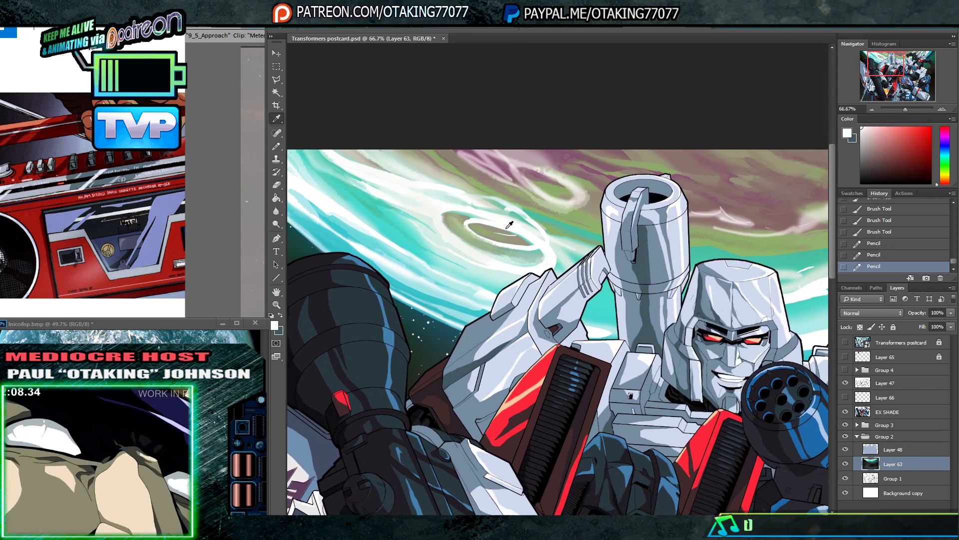
pyautogui.moveTo(495, 227)
pyautogui.mouseDown()
pyautogui.moveTo(469, 225)
pyautogui.moveTo(483, 233)
pyautogui.mouseUp()
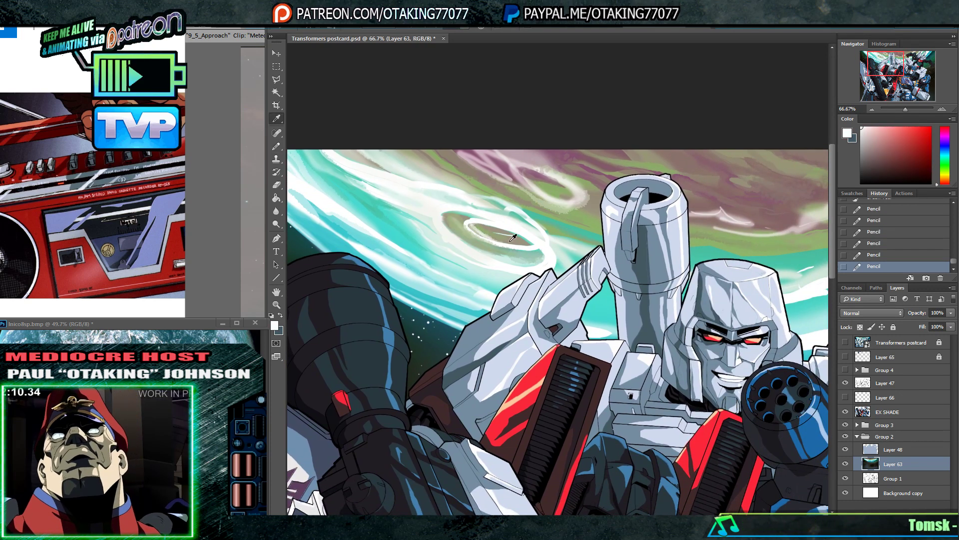
pyautogui.click(479, 234)
pyautogui.press('b')
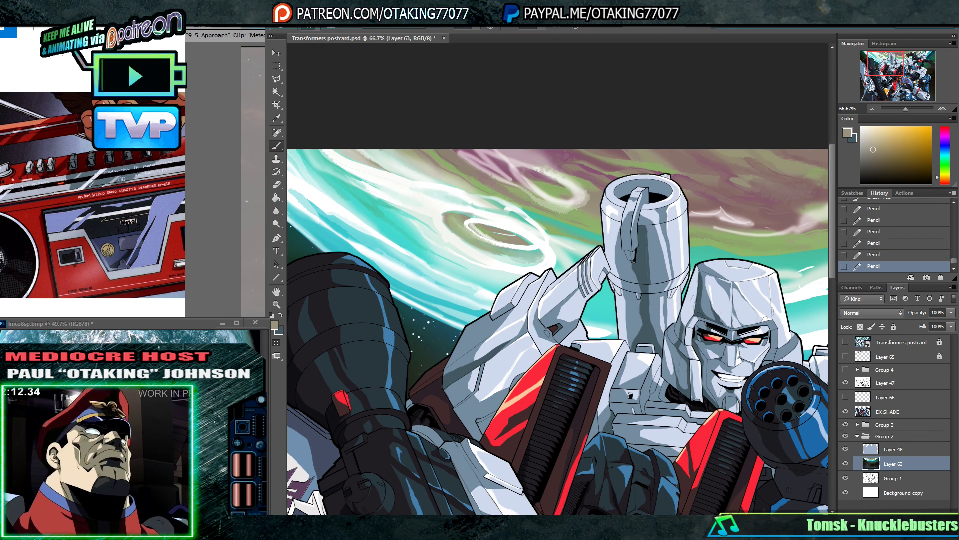
pyautogui.moveTo(456, 213); pyautogui.dragTo(451, 216)
pyautogui.moveTo(509, 209); pyautogui.dragTo(429, 189)
# - Touch up the pale clouds between the oval storm and the purple swirl with Pencil strokes in sampled off-white and grey-green tones
pyautogui.press('alt')
pyautogui.keyDown('alt'); pyautogui.click(488, 206); pyautogui.keyUp('alt')
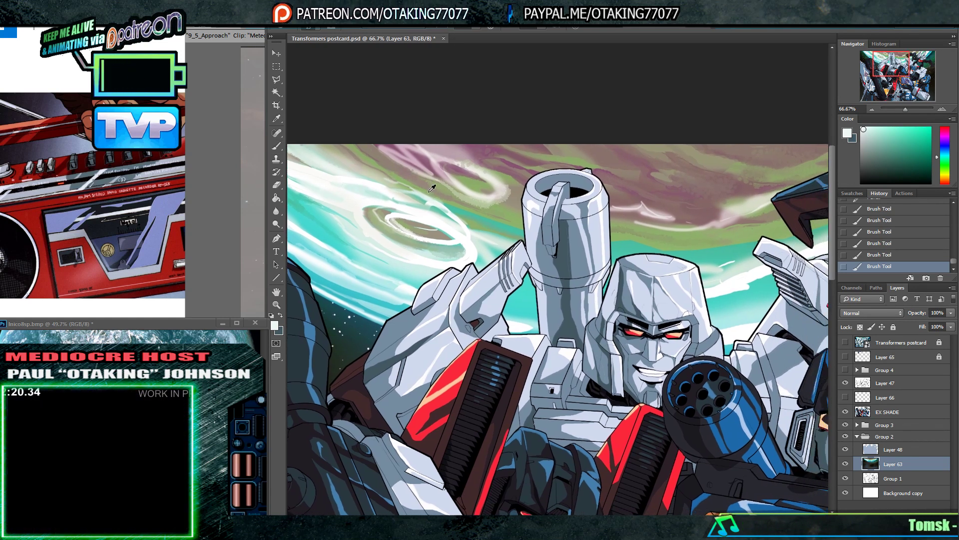
pyautogui.keyDown('alt'); pyautogui.click(369, 169); pyautogui.keyUp('alt')
pyautogui.moveTo(368, 167)
pyautogui.mouseDown()
pyautogui.moveTo(352, 160)
pyautogui.moveTo(369, 163)
pyautogui.mouseUp()
pyautogui.keyDown('alt'); pyautogui.click(364, 170); pyautogui.keyUp('alt')
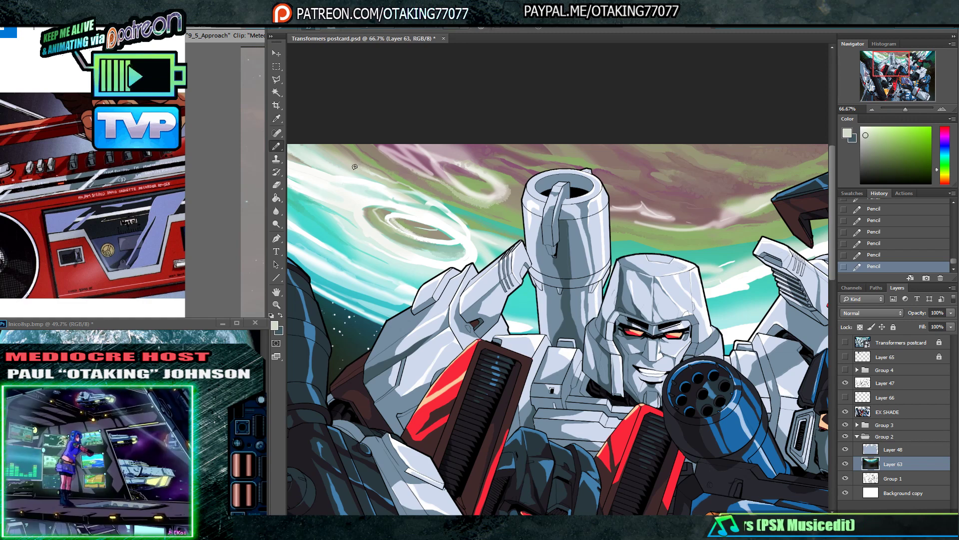
pyautogui.keyDown('alt'); pyautogui.click(350, 165); pyautogui.keyUp('alt')
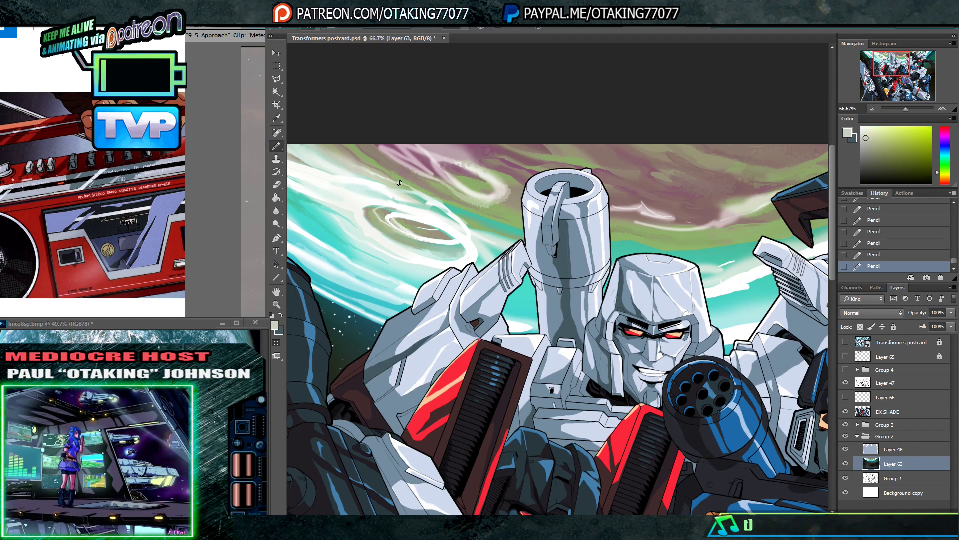
pyautogui.keyDown('alt'); pyautogui.click(415, 193); pyautogui.keyUp('alt')
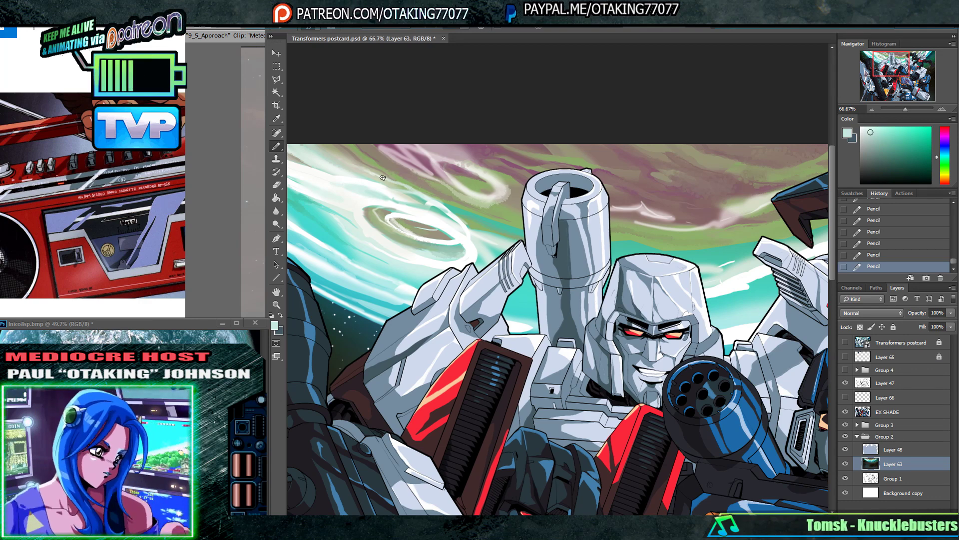
pyautogui.press('alt')
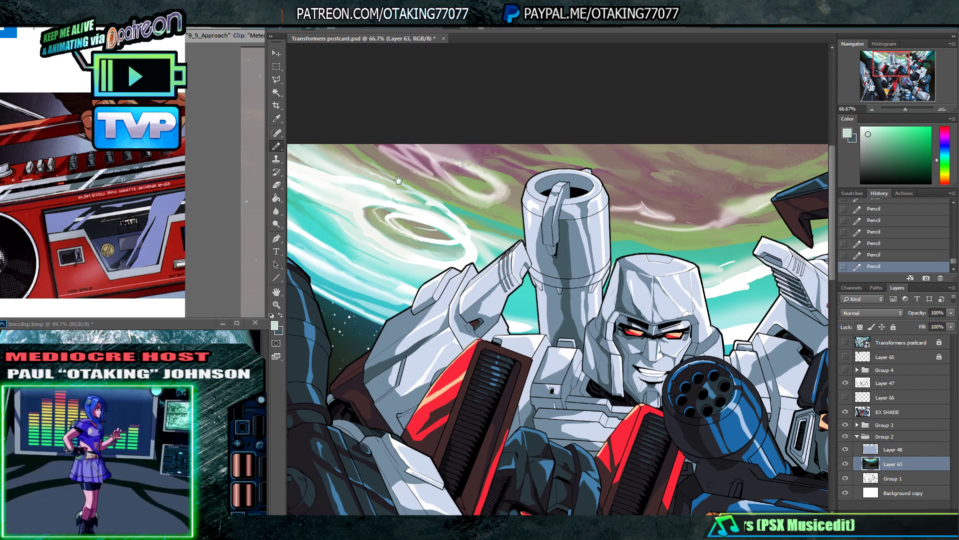
# - Pencil sampled pale green and near-white tones into the clouds above the oval storm
pyautogui.moveTo(399, 180); pyautogui.dragTo(491, 212)
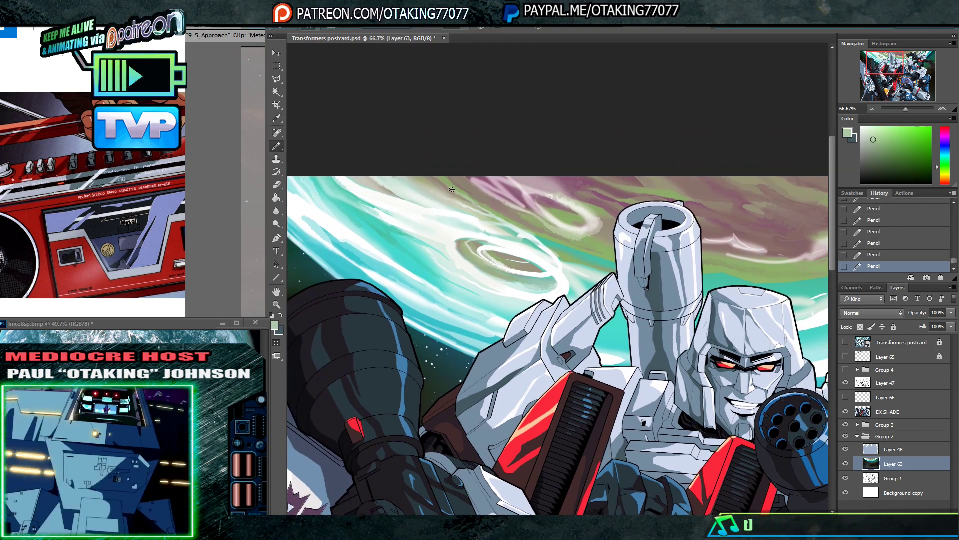
pyautogui.keyDown('alt'); pyautogui.click(412, 202); pyautogui.keyUp('alt')
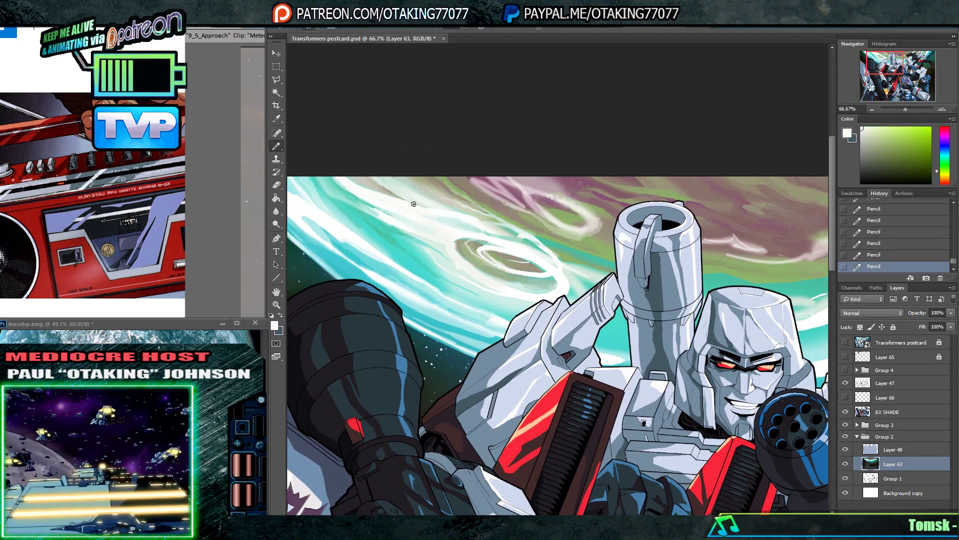
pyautogui.moveTo(521, 235); pyautogui.dragTo(451, 208)
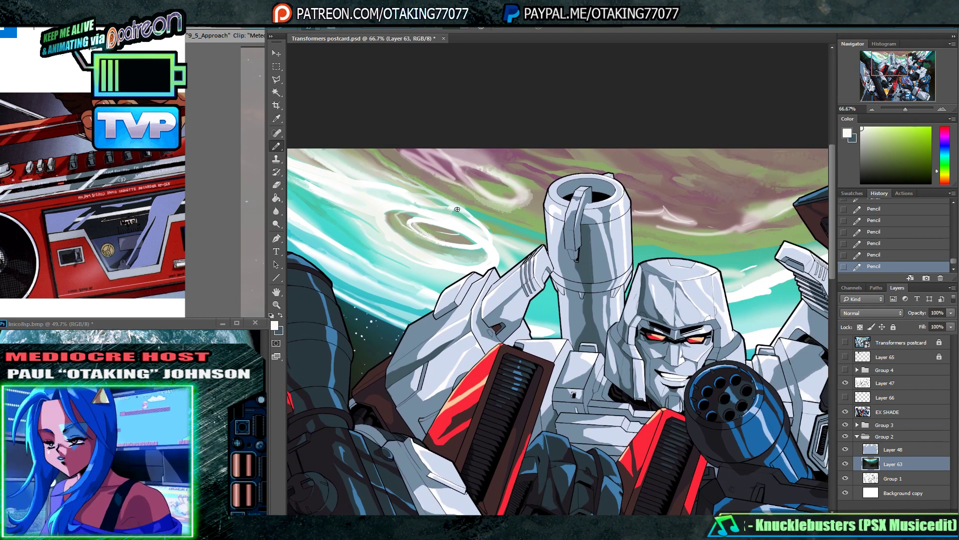
# - Rework the thin white streak under the purple band beside the arm cannon with Pencil strokes in sampled mauve, pale pink and grey-beige
pyautogui.moveTo(461, 211); pyautogui.dragTo(409, 201)
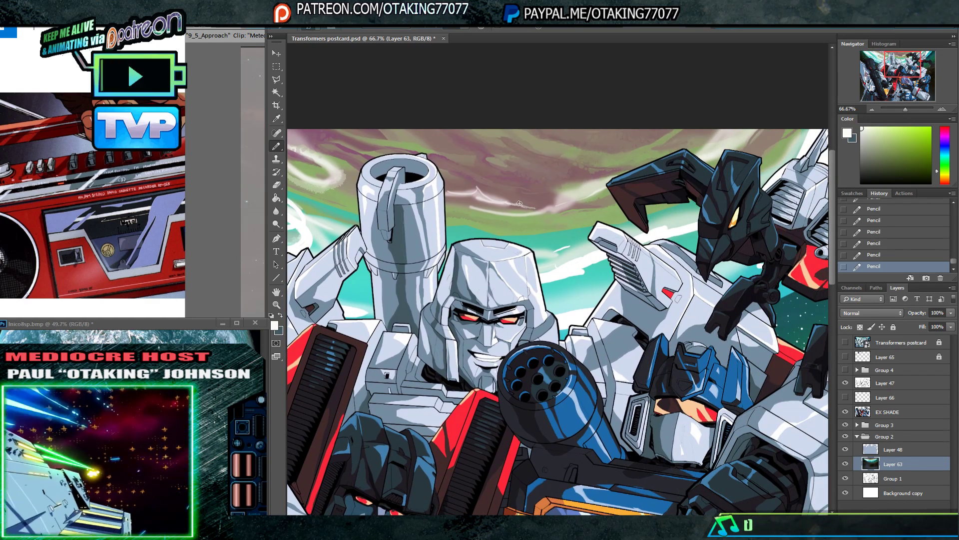
pyautogui.keyDown('alt'); pyautogui.click(502, 198); pyautogui.keyUp('alt')
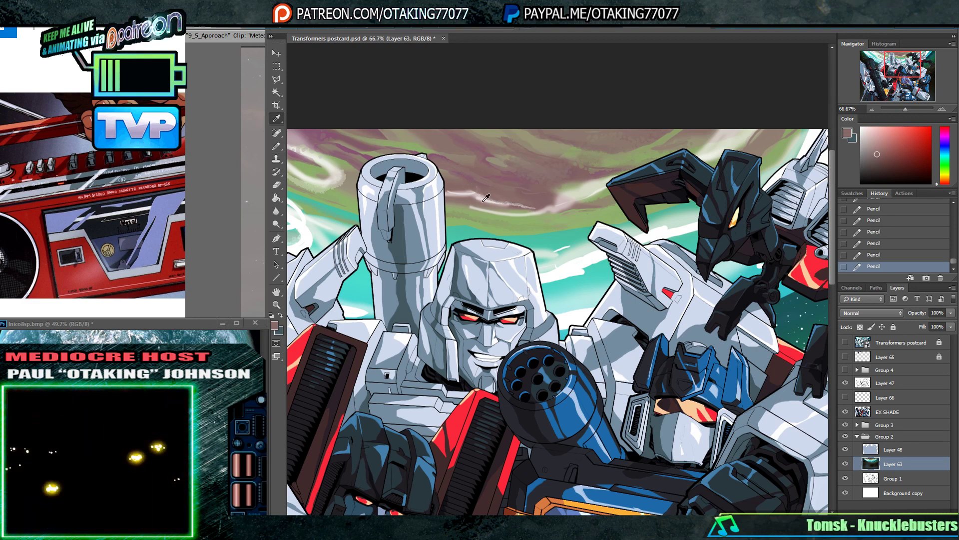
pyautogui.keyDown('alt'); pyautogui.click(459, 202); pyautogui.keyUp('alt')
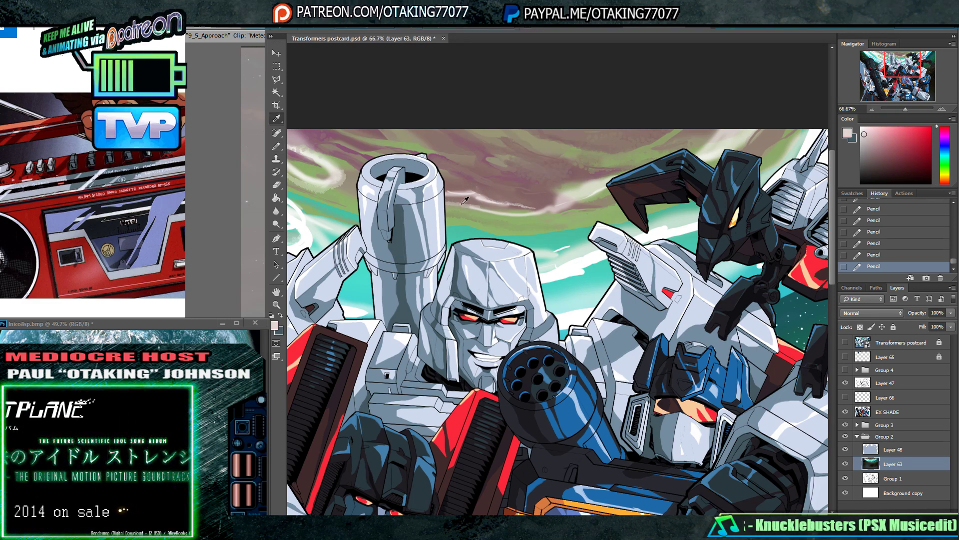
pyautogui.keyDown('alt'); pyautogui.click(467, 205); pyautogui.keyUp('alt')
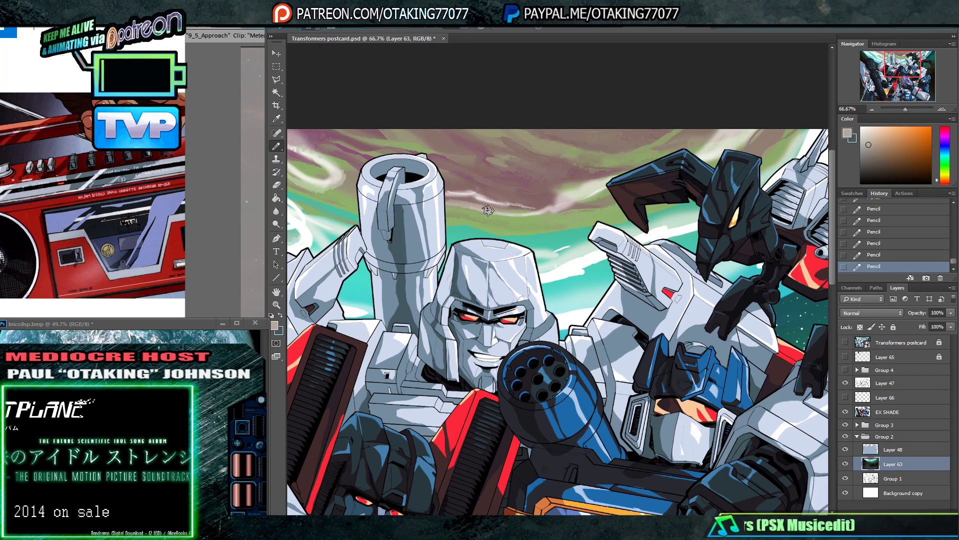
pyautogui.keyDown('alt'); pyautogui.click(521, 202); pyautogui.keyUp('alt')
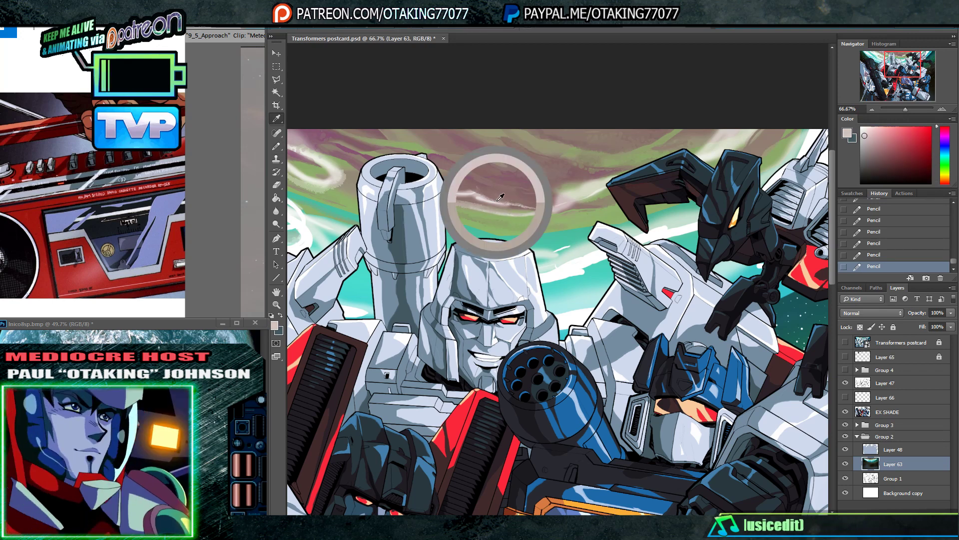
pyautogui.keyDown('alt'); pyautogui.click(553, 197); pyautogui.keyUp('alt')
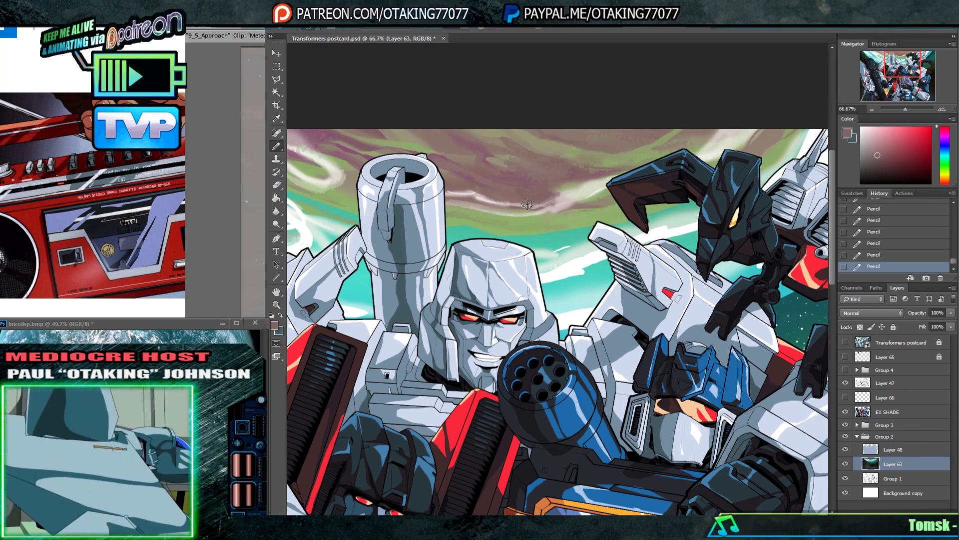
# - Pencil sampled olive, brown and mauve tones into the purple and green cloud band near the black bird's wing
pyautogui.keyDown('alt'); pyautogui.click(557, 187); pyautogui.keyUp('alt')
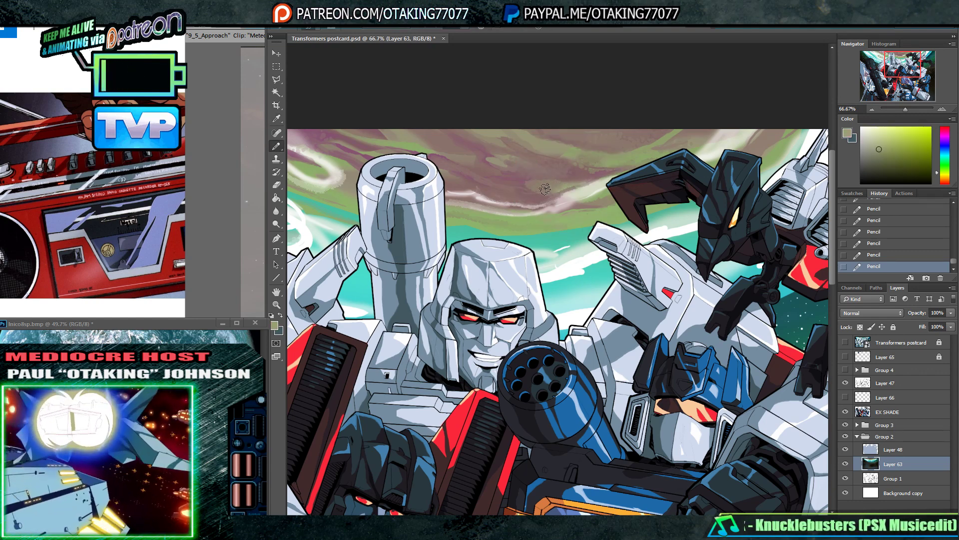
pyautogui.keyDown('alt'); pyautogui.click(544, 188); pyautogui.keyUp('alt')
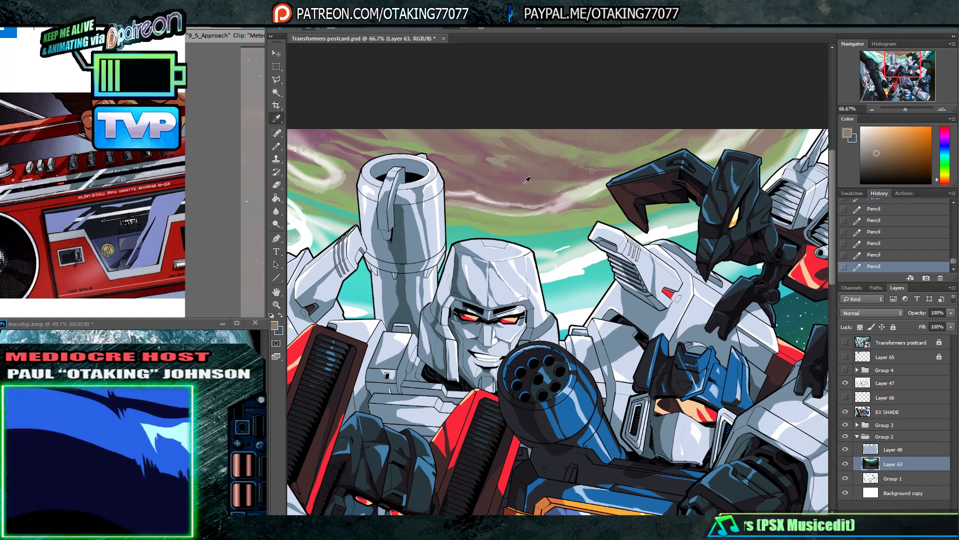
pyautogui.keyDown('alt'); pyautogui.click(524, 184); pyautogui.keyUp('alt')
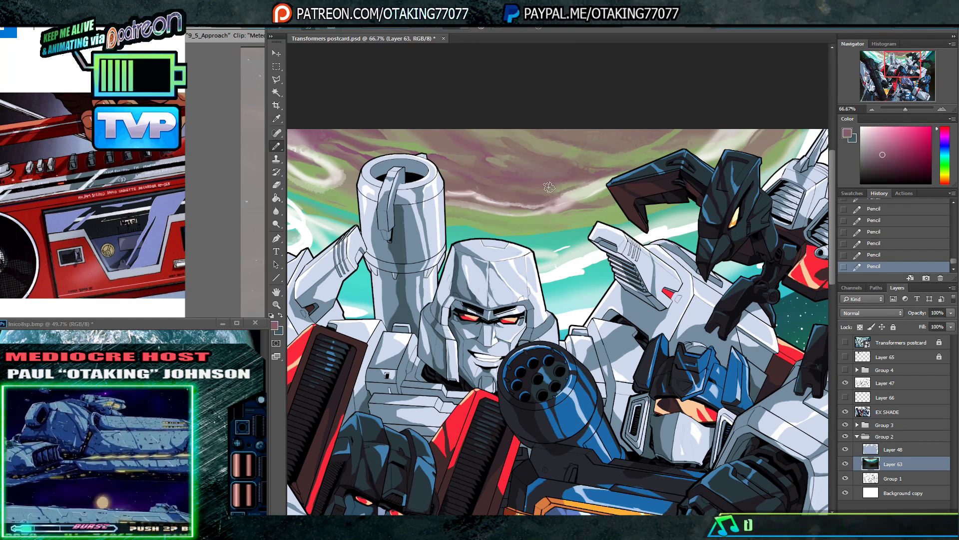
pyautogui.moveTo(591, 166); pyautogui.dragTo(488, 189)
pyautogui.keyDown('alt'); pyautogui.click(562, 169); pyautogui.keyUp('alt')
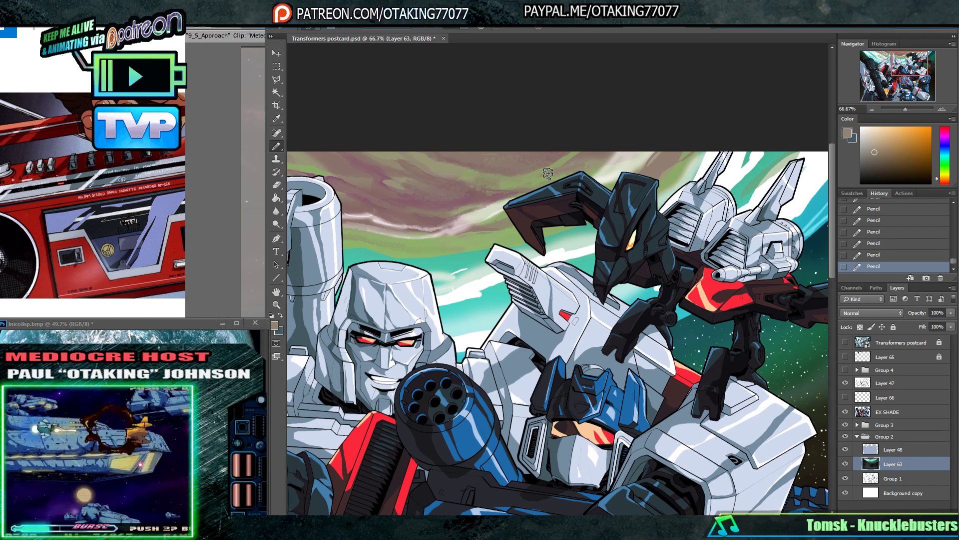
# - Switch to the soft Brush and blend sampled mauve tones into the cloud band beside the bird's wing tip
pyautogui.moveTo(573, 166)
pyautogui.mouseDown()
pyautogui.moveTo(582, 158)
pyautogui.moveTo(551, 166)
pyautogui.moveTo(624, 135)
pyautogui.mouseUp()
pyautogui.press('b')
pyautogui.keyDown('alt'); pyautogui.click(573, 159); pyautogui.keyUp('alt')
pyautogui.keyDown('alt'); pyautogui.click(556, 165); pyautogui.keyUp('alt')
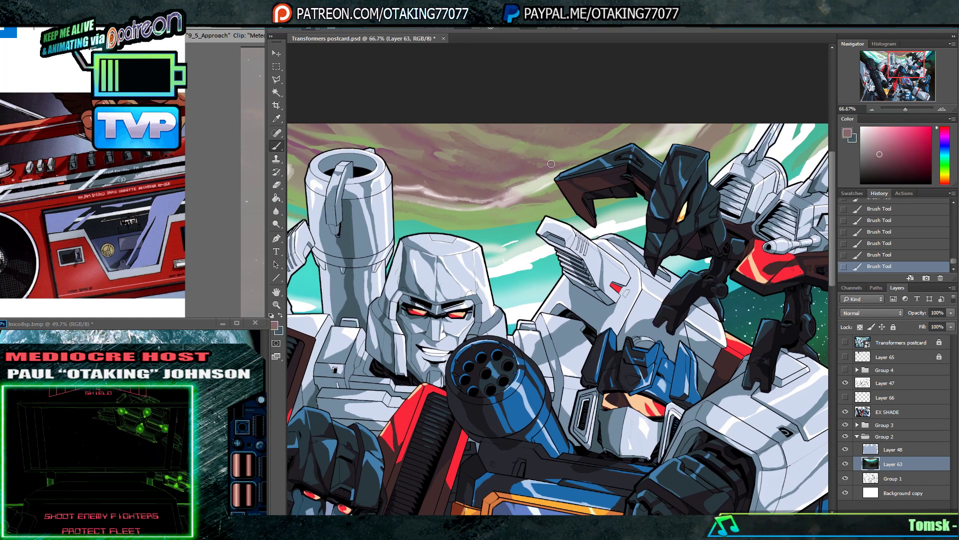
# - Brush sampled dusty pink and pale pink tones over the end of the white streak above the helmeted head
pyautogui.moveTo(576, 128); pyautogui.dragTo(614, 109)
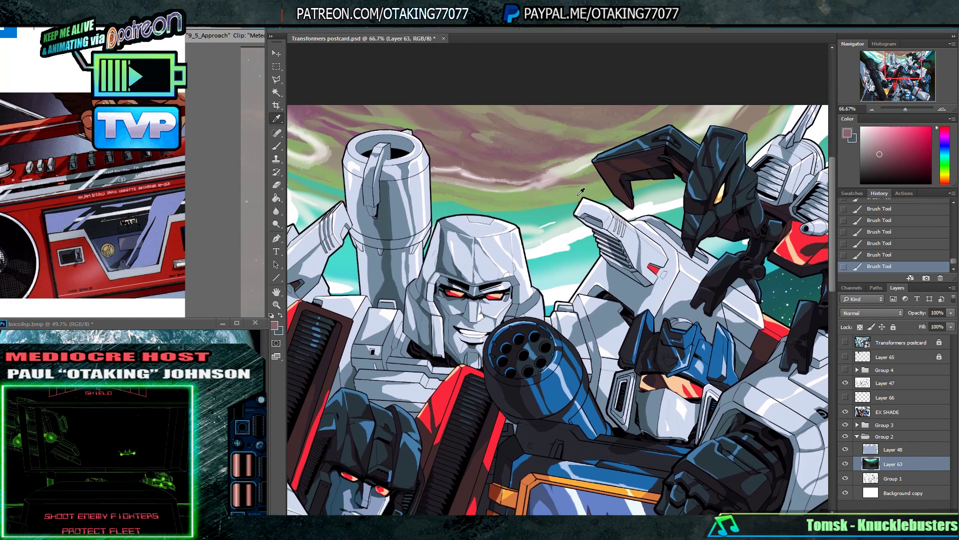
pyautogui.keyDown('alt'); pyautogui.click(544, 182); pyautogui.keyUp('alt')
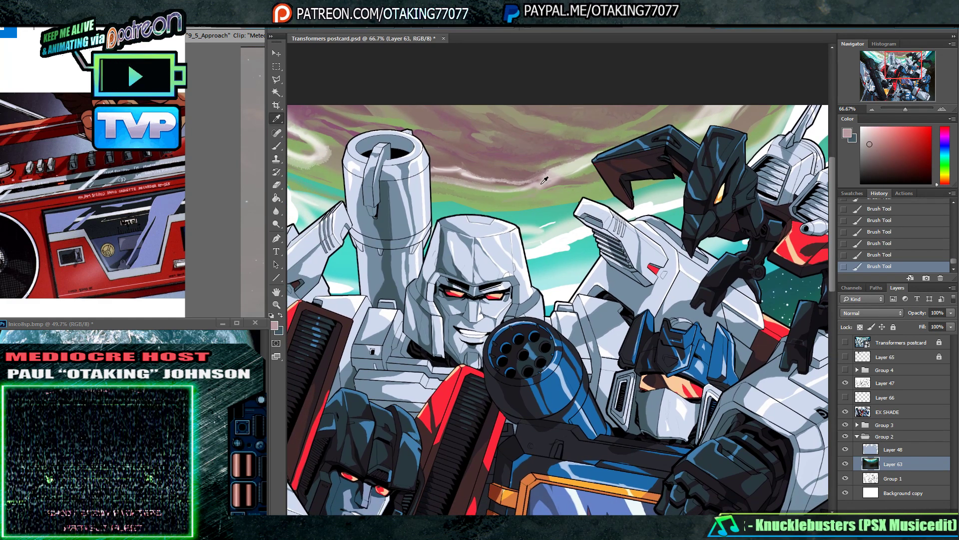
pyautogui.keyDown('alt'); pyautogui.click(543, 183); pyautogui.keyUp('alt')
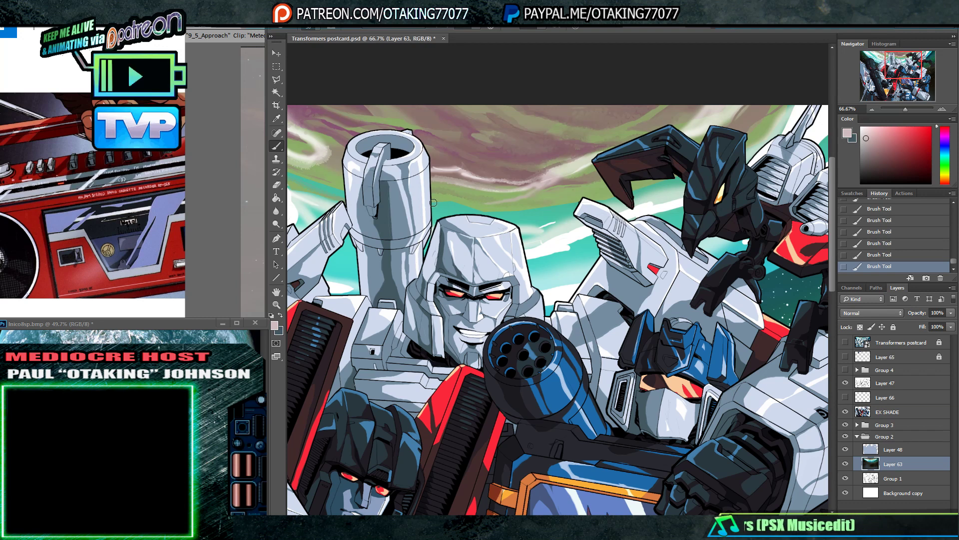
# - Pencil sampled white and teal-green strokes along the green band's lower edge above the grey helmet, and sample the streak's pale grey
pyautogui.keyDown('alt'); pyautogui.click(558, 231); pyautogui.keyUp('alt')
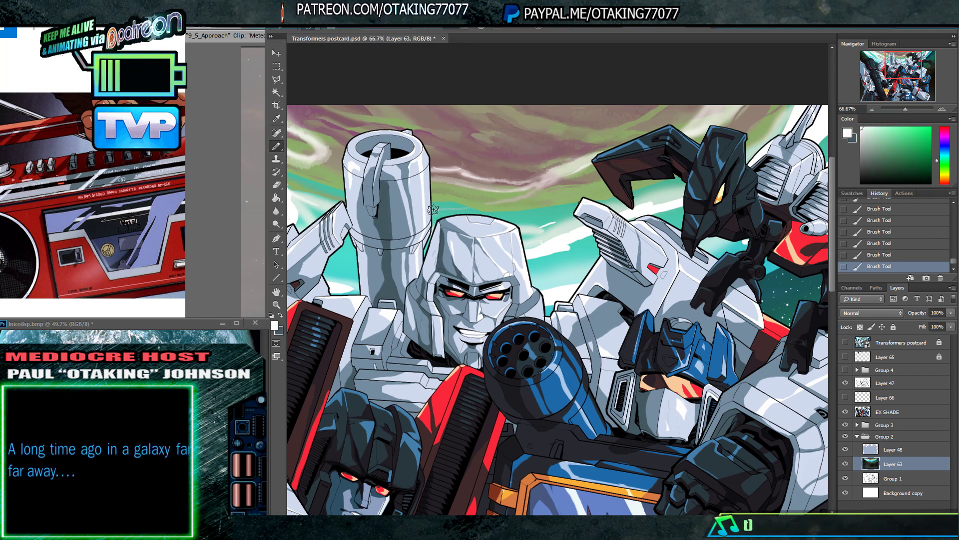
pyautogui.moveTo(450, 208); pyautogui.dragTo(471, 204)
pyautogui.keyDown('alt'); pyautogui.click(458, 202); pyautogui.keyUp('alt')
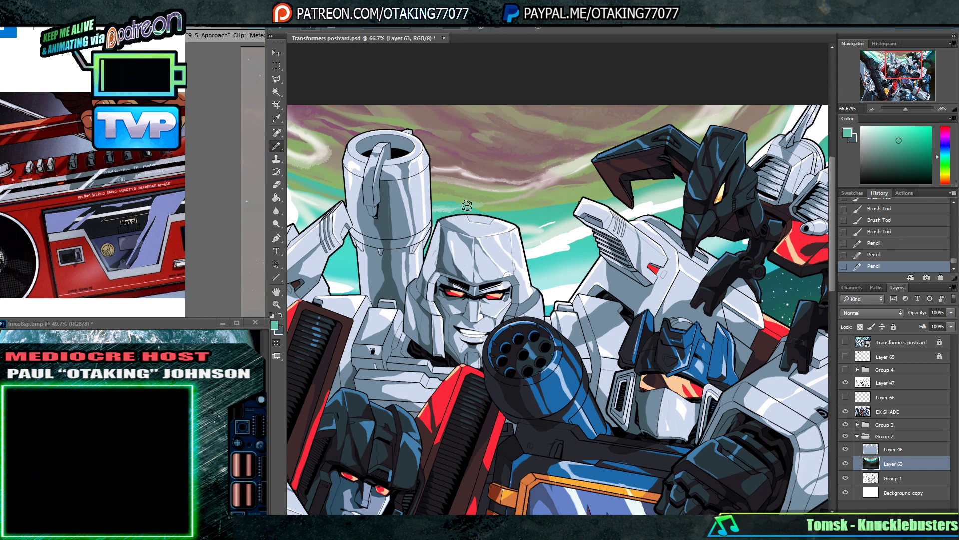
pyautogui.moveTo(467, 205); pyautogui.dragTo(508, 201)
pyautogui.keyDown('alt'); pyautogui.click(485, 199); pyautogui.keyUp('alt')
pyautogui.keyDown('alt'); pyautogui.click(454, 174); pyautogui.keyUp('alt')
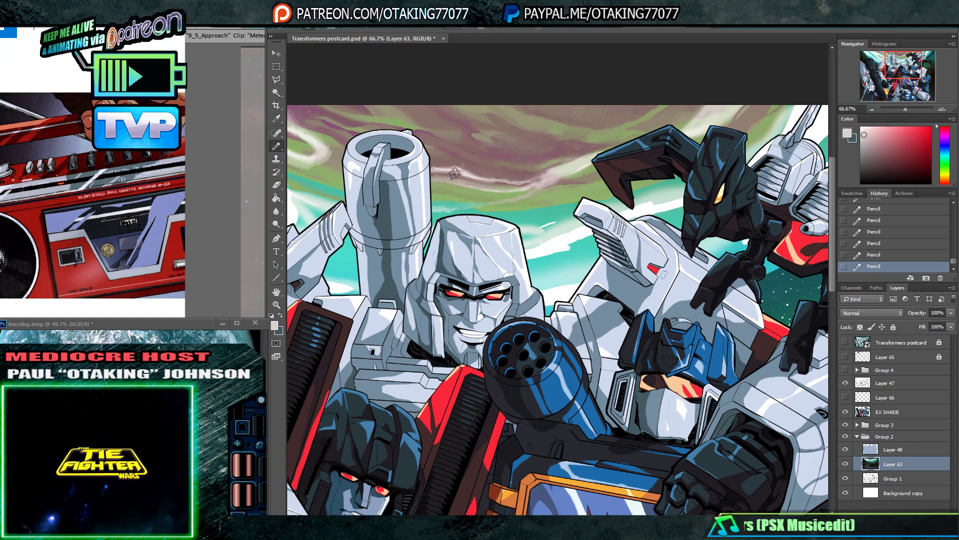
# - Pencil sampled mauve touches along the pale streak in the cloud band above the grey helmet
pyautogui.moveTo(432, 159); pyautogui.dragTo(472, 190)
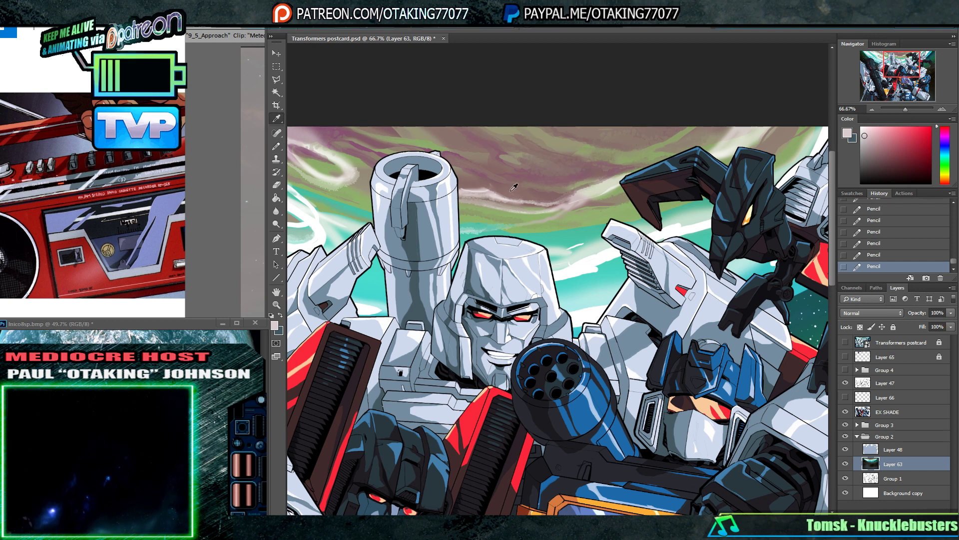
pyautogui.keyDown('alt'); pyautogui.click(486, 188); pyautogui.keyUp('alt')
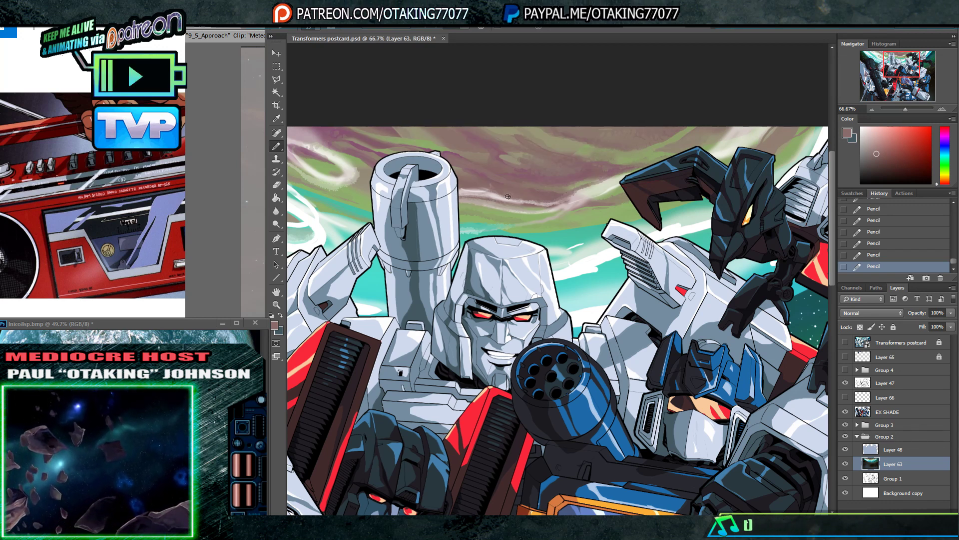
pyautogui.moveTo(527, 191); pyautogui.dragTo(497, 169)
pyautogui.moveTo(574, 184); pyautogui.dragTo(603, 181)
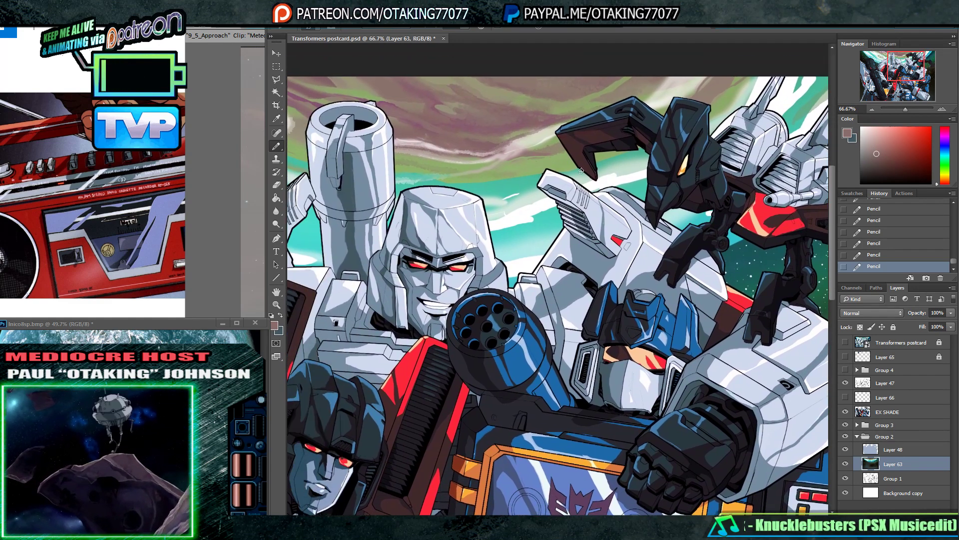
# - Switch to the soft Brush and paint sampled pale green-grey from the streak's end up towards the black bird's head
pyautogui.press('i')
pyautogui.click(529, 144)
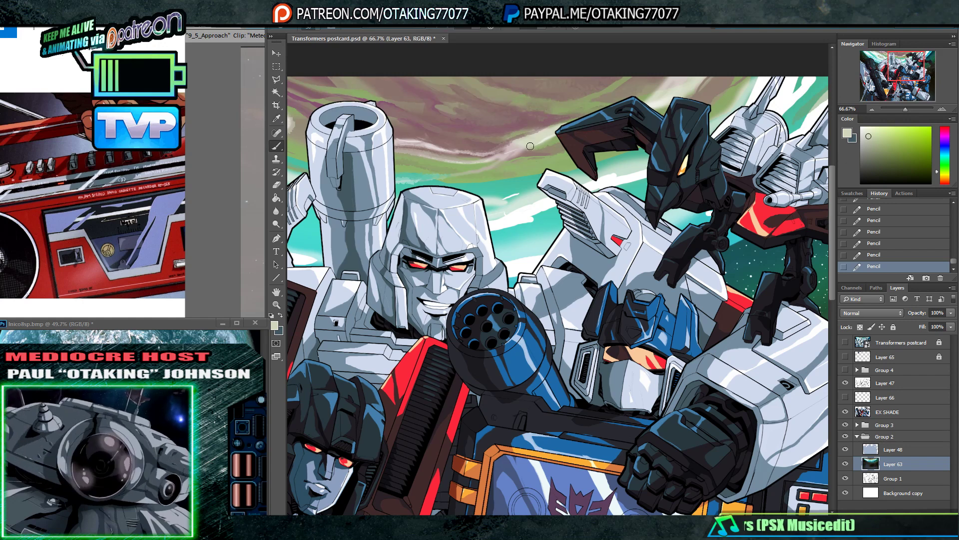
pyautogui.moveTo(530, 146)
pyautogui.mouseDown()
pyautogui.moveTo(645, 90)
pyautogui.moveTo(625, 105)
pyautogui.mouseUp()
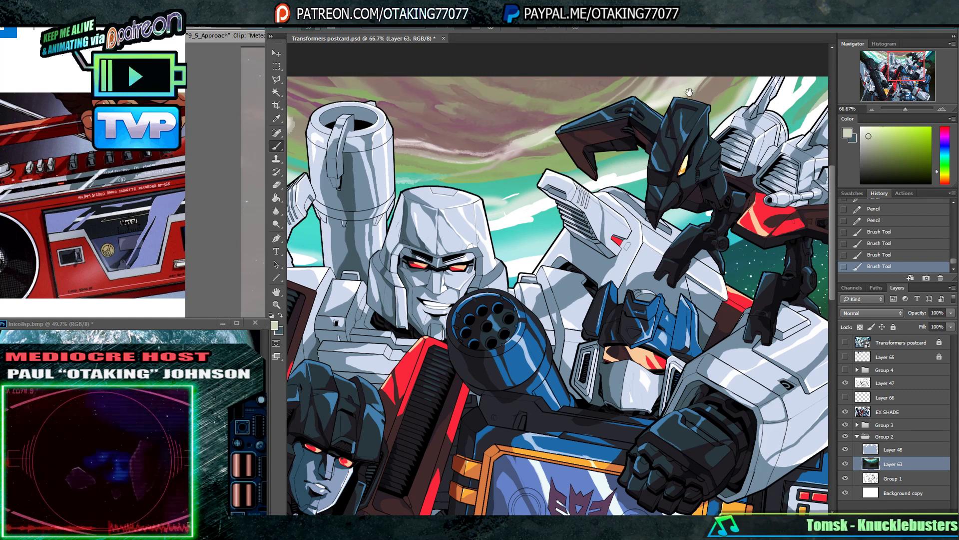
# - Brush sampled white strokes over the planet's blue rim behind the black bird's grey thrusters
pyautogui.moveTo(689, 92)
pyautogui.mouseDown()
pyautogui.moveTo(636, 109)
pyautogui.moveTo(666, 67)
pyautogui.mouseUp()
pyautogui.moveTo(720, 96); pyautogui.dragTo(645, 116)
pyautogui.keyDown('alt'); pyautogui.click(648, 130); pyautogui.keyUp('alt')
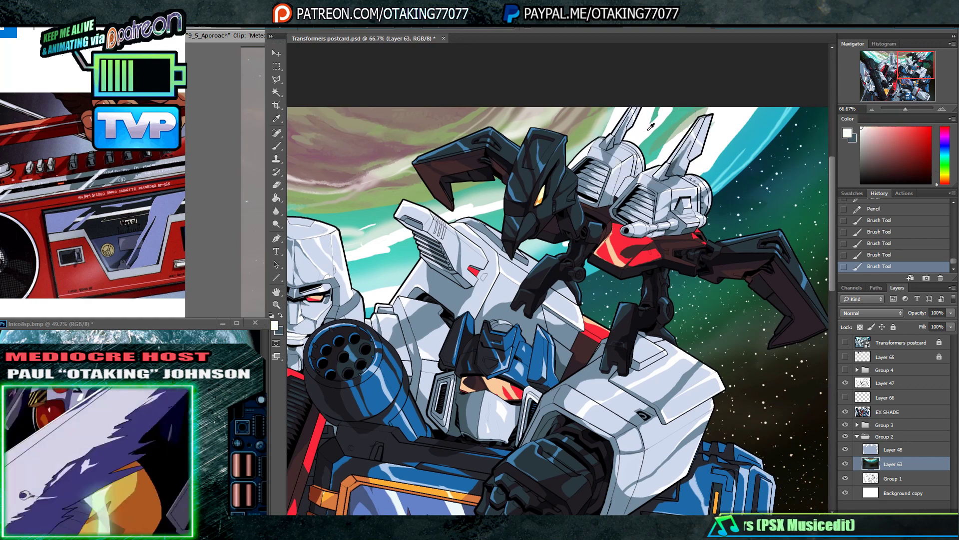
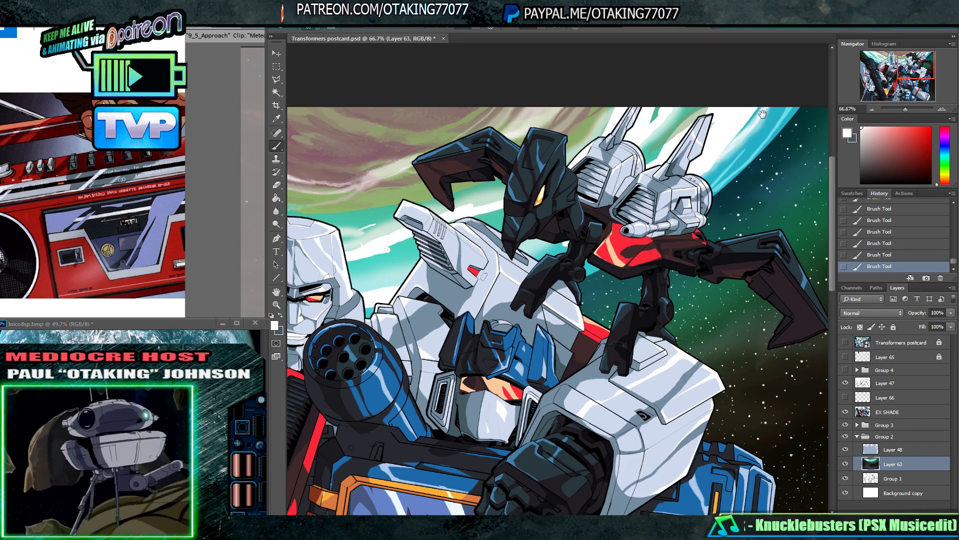
pyautogui.moveTo(394, 242); pyautogui.dragTo(516, 229)
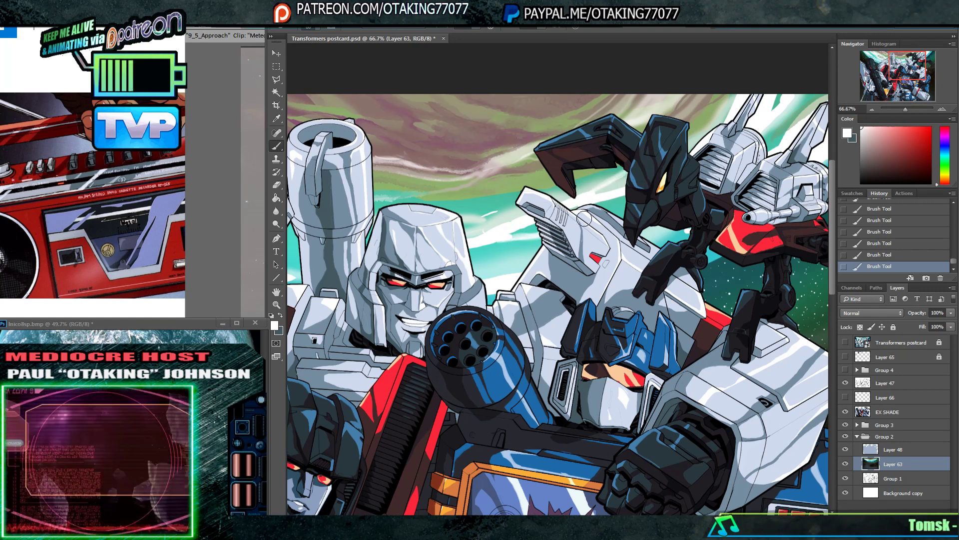
# - Brush sampled white highlights into the teal band beside the grey helmet and around the oval swirls beyond the grey cannon
pyautogui.moveTo(479, 209); pyautogui.dragTo(628, 206)
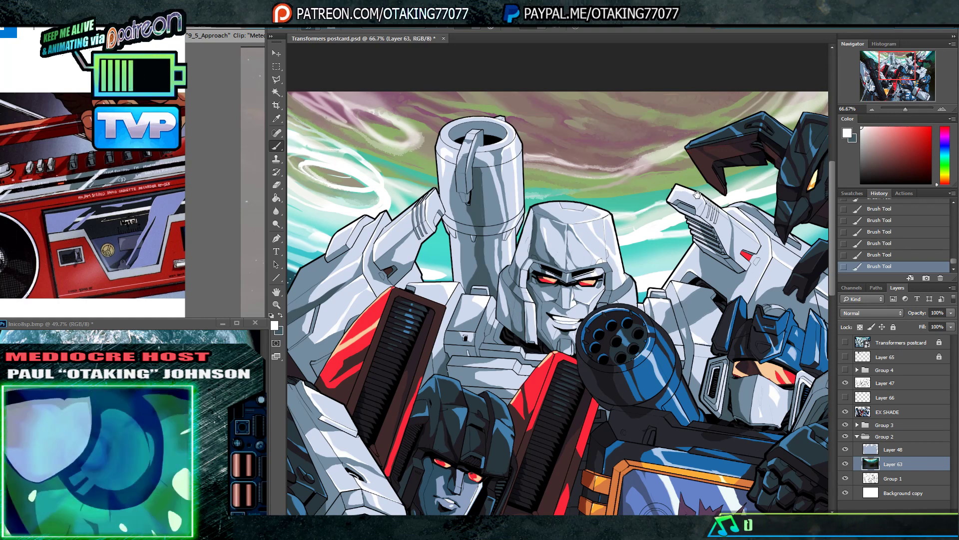
pyautogui.moveTo(697, 194); pyautogui.dragTo(642, 186)
pyautogui.keyDown('alt'); pyautogui.click(572, 242); pyautogui.keyUp('alt')
pyautogui.keyDown('alt'); pyautogui.click(620, 220); pyautogui.keyUp('alt')
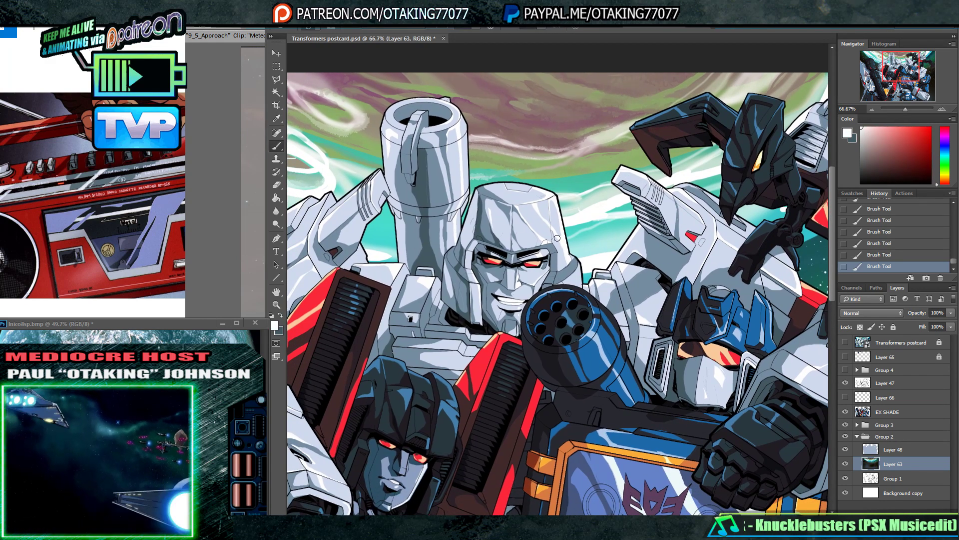
pyautogui.moveTo(641, 216); pyautogui.dragTo(825, 232)
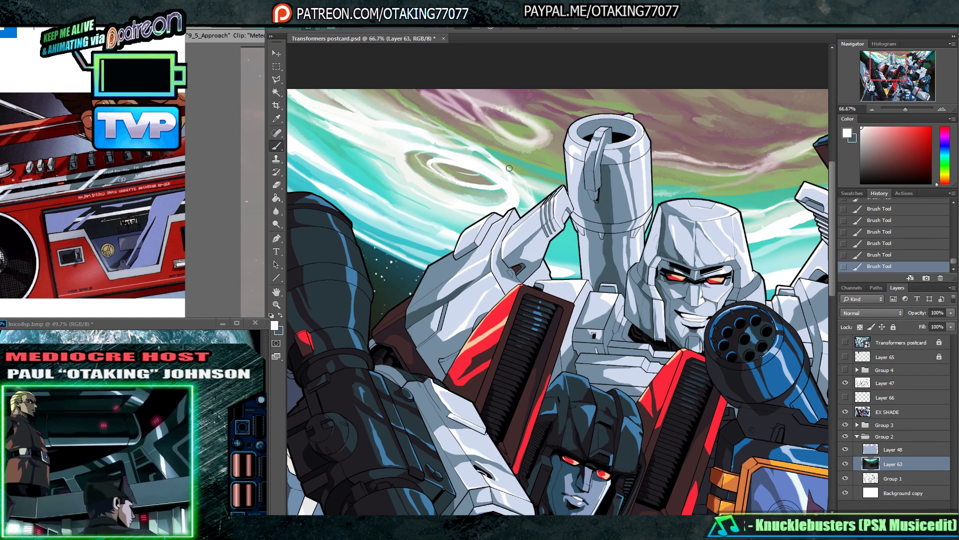
pyautogui.moveTo(453, 110); pyautogui.dragTo(580, 168)
pyautogui.moveTo(804, 210); pyautogui.dragTo(484, 175)
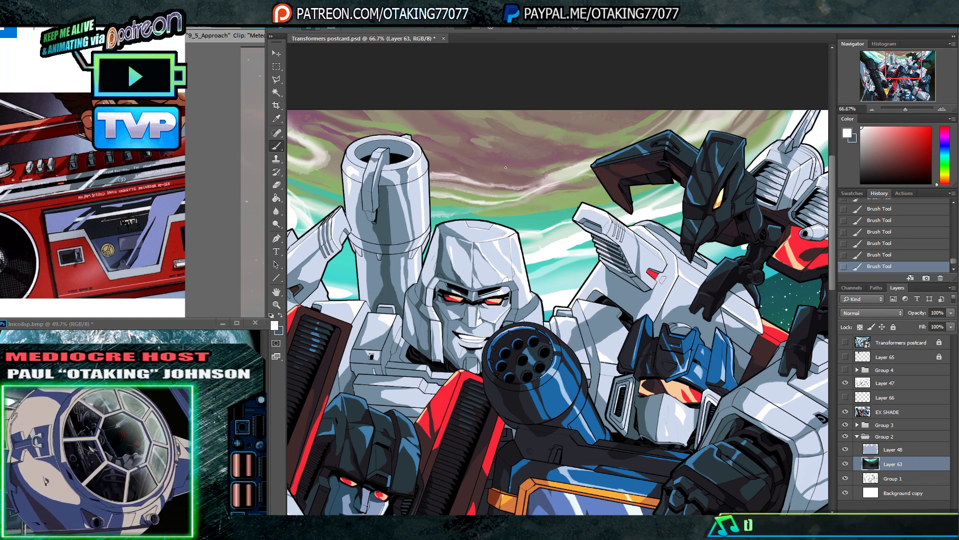
# - Brush sampled mauve, dusty pink and pale grey tones into the purple band along the white streak above the helmet
pyautogui.keyDown('alt'); pyautogui.click(575, 164); pyautogui.keyUp('alt')
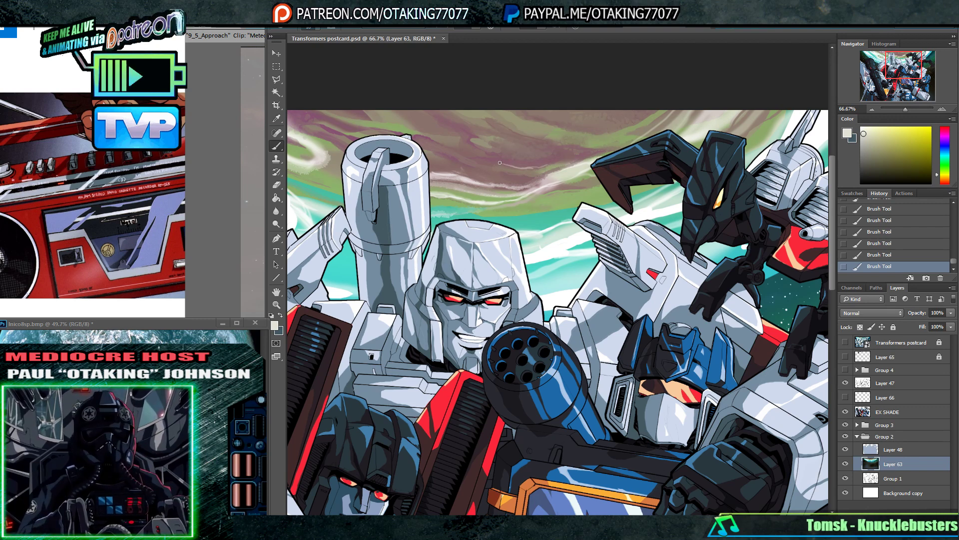
pyautogui.keyDown('alt'); pyautogui.click(532, 164); pyautogui.keyUp('alt')
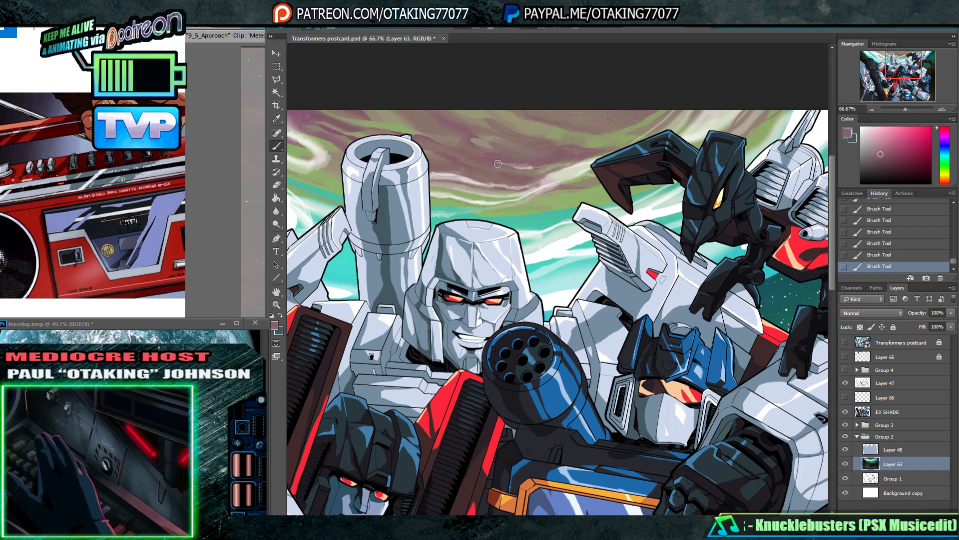
pyautogui.press('alt')
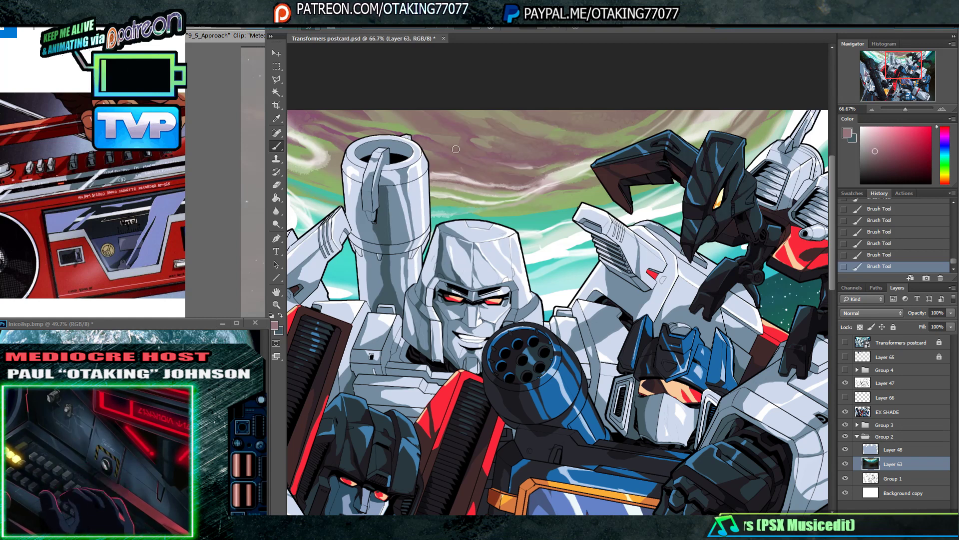
pyautogui.keyDown('alt'); pyautogui.click(526, 166); pyautogui.keyUp('alt')
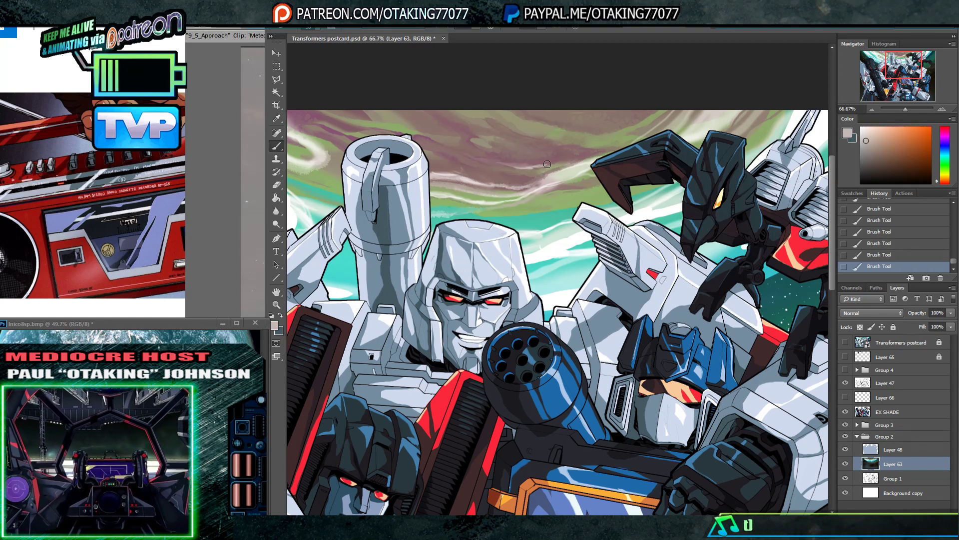
pyautogui.keyDown('alt'); pyautogui.click(537, 162); pyautogui.keyUp('alt')
pyautogui.keyDown('alt'); pyautogui.click(534, 165); pyautogui.keyUp('alt')
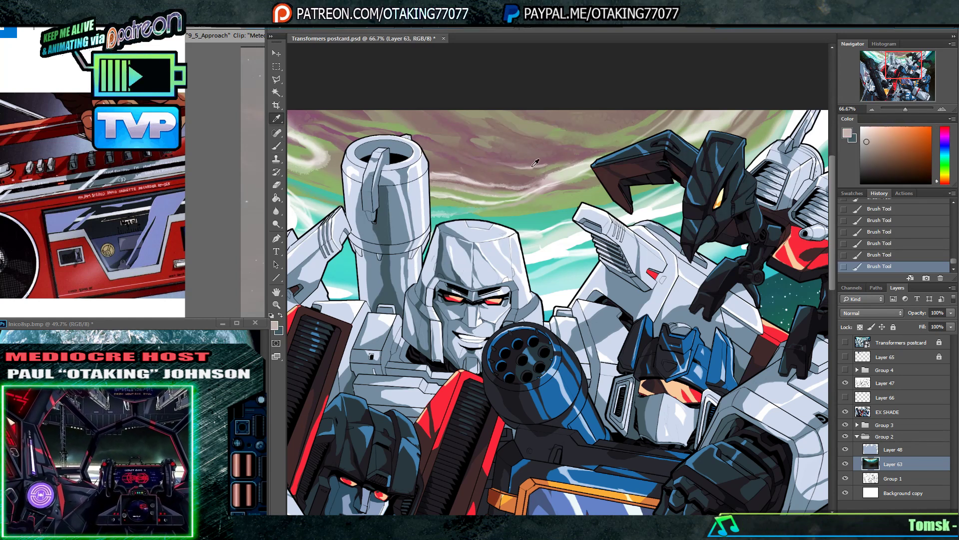
pyautogui.keyDown('alt'); pyautogui.click(560, 158); pyautogui.keyUp('alt')
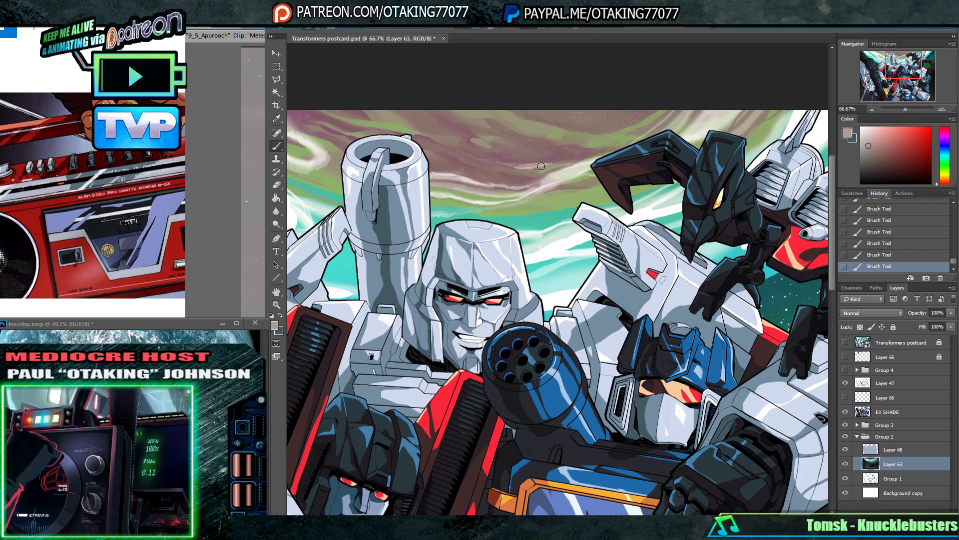
pyautogui.moveTo(560, 160); pyautogui.dragTo(581, 166)
pyautogui.keyDown('alt'); pyautogui.click(542, 173); pyautogui.keyUp('alt')
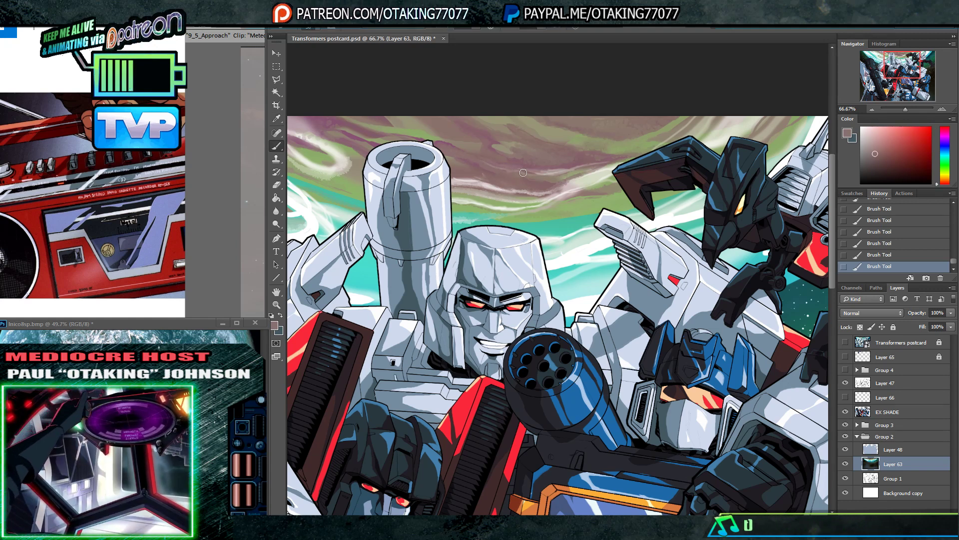
pyautogui.keyDown('alt'); pyautogui.click(551, 168); pyautogui.keyUp('alt')
pyautogui.keyDown('alt'); pyautogui.click(551, 169); pyautogui.keyUp('alt')
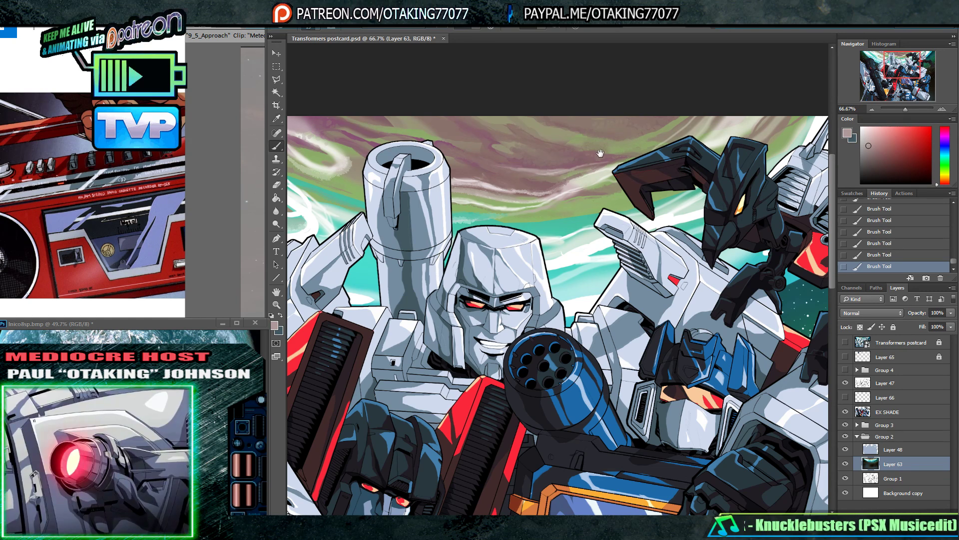
# - Brush sampled pale green-grey tones into the cloud band around the black bird's wing and head
pyautogui.moveTo(575, 152); pyautogui.dragTo(509, 205)
pyautogui.keyDown('alt'); pyautogui.click(652, 192); pyautogui.keyUp('alt')
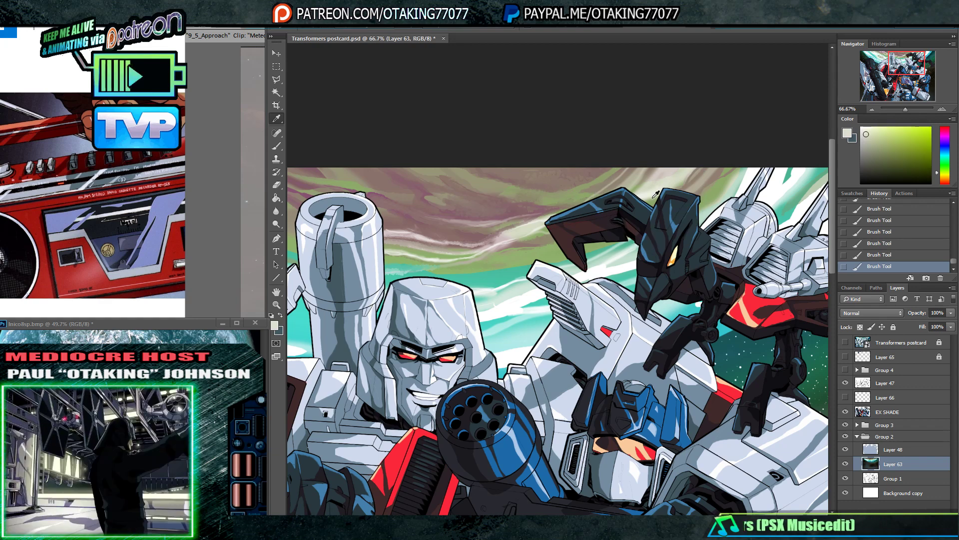
pyautogui.moveTo(664, 195); pyautogui.dragTo(749, 171)
pyautogui.keyDown('alt'); pyautogui.click(624, 195); pyautogui.keyUp('alt')
pyautogui.keyDown('alt'); pyautogui.click(625, 198); pyautogui.keyUp('alt')
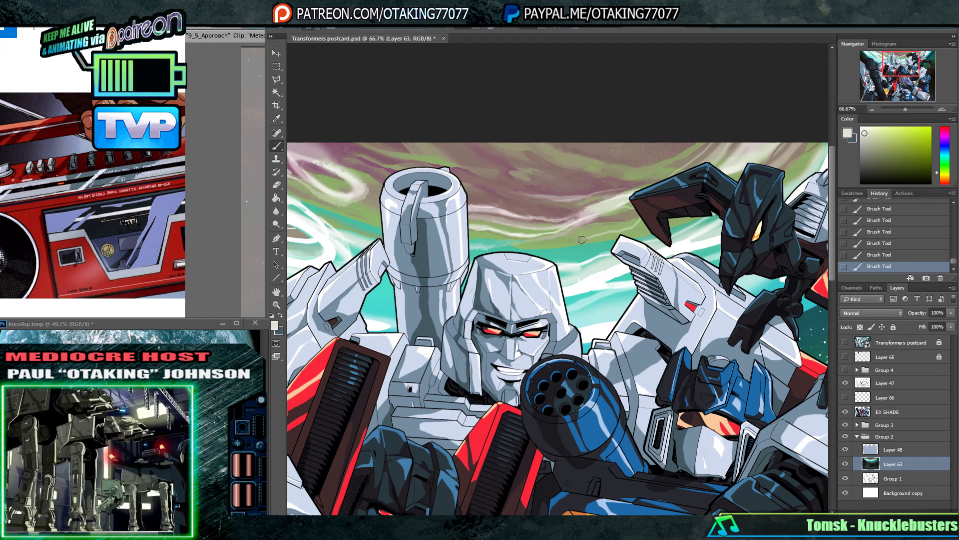
# - Brush sampled pale green and off-white tones along the green band's lower edge and the swirl beside the grey cannon
pyautogui.keyDown('alt'); pyautogui.click(598, 235); pyautogui.keyUp('alt')
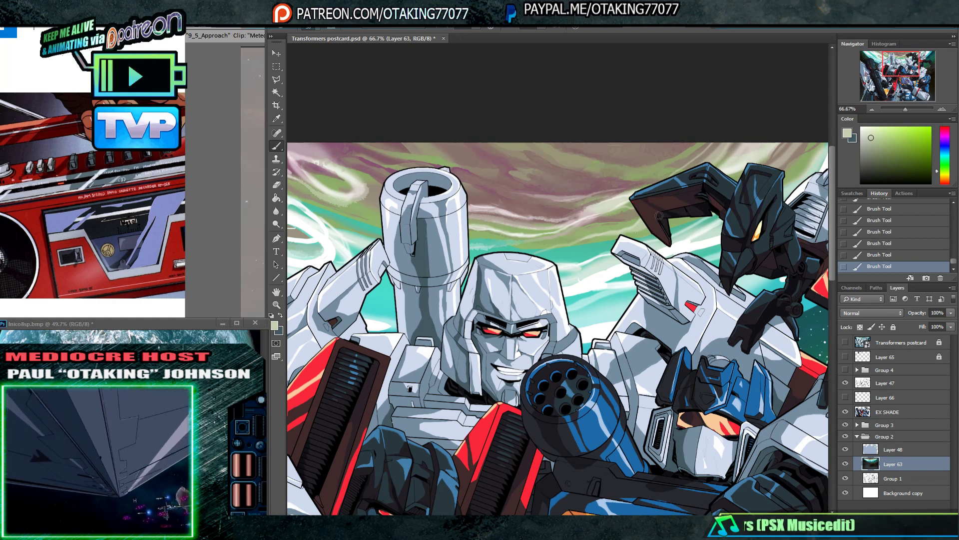
pyautogui.moveTo(665, 167); pyautogui.dragTo(654, 191)
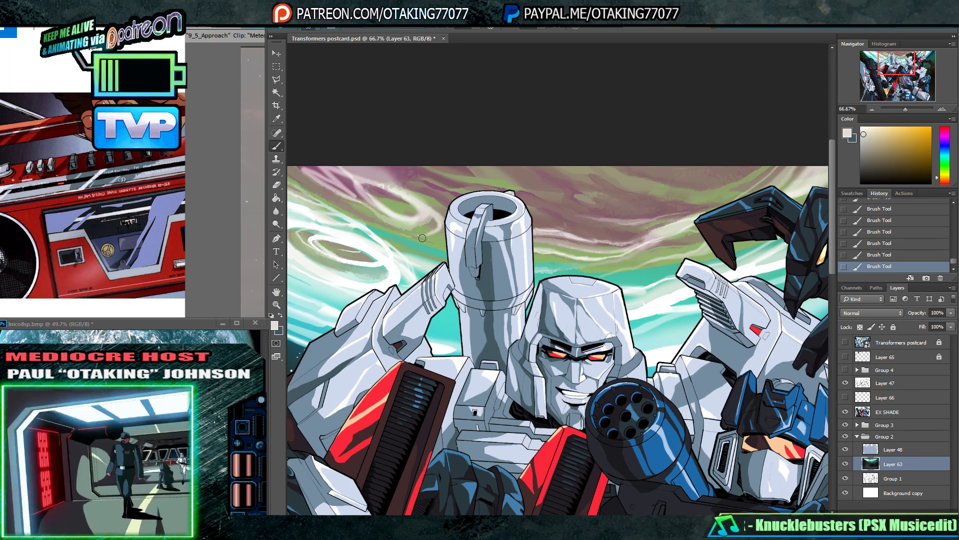
pyautogui.keyDown('alt'); pyautogui.click(410, 194); pyautogui.keyUp('alt')
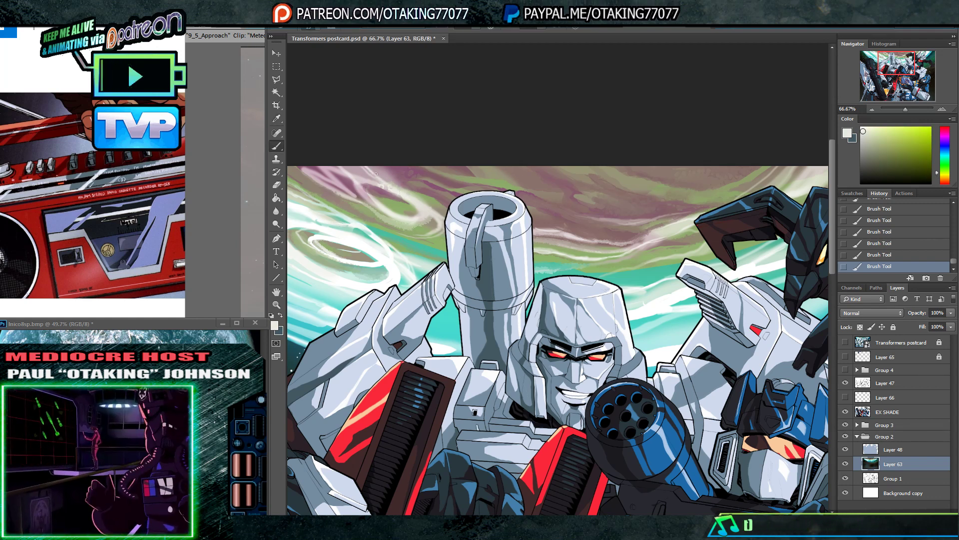
pyautogui.moveTo(440, 220)
pyautogui.mouseDown()
pyautogui.moveTo(529, 235)
pyautogui.moveTo(448, 226)
pyautogui.mouseUp()
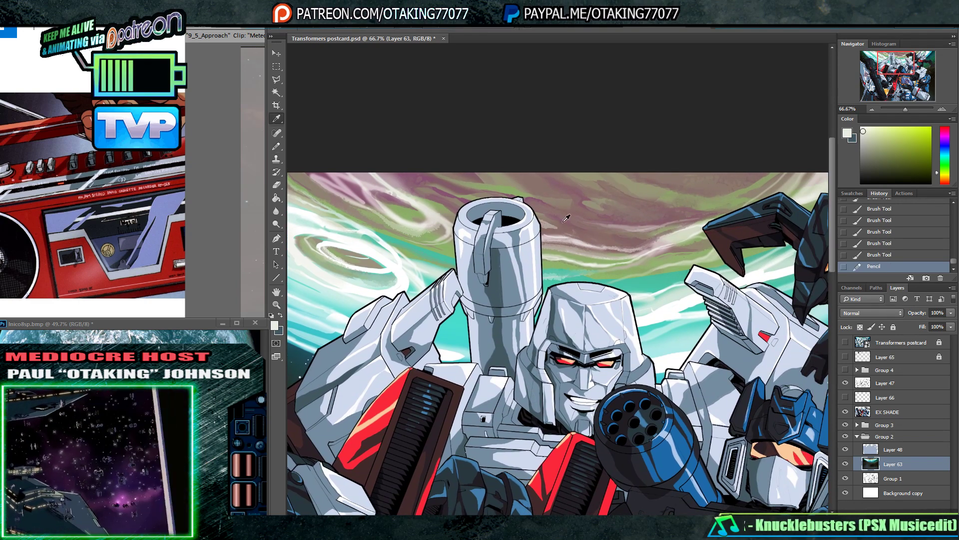
# - Pencil sampled brownish-mauve touches into the purple band between the cannon and the streak, and sample white from the teal band
pyautogui.keyDown('alt'); pyautogui.click(542, 222); pyautogui.keyUp('alt')
pyautogui.moveTo(543, 222); pyautogui.dragTo(558, 228)
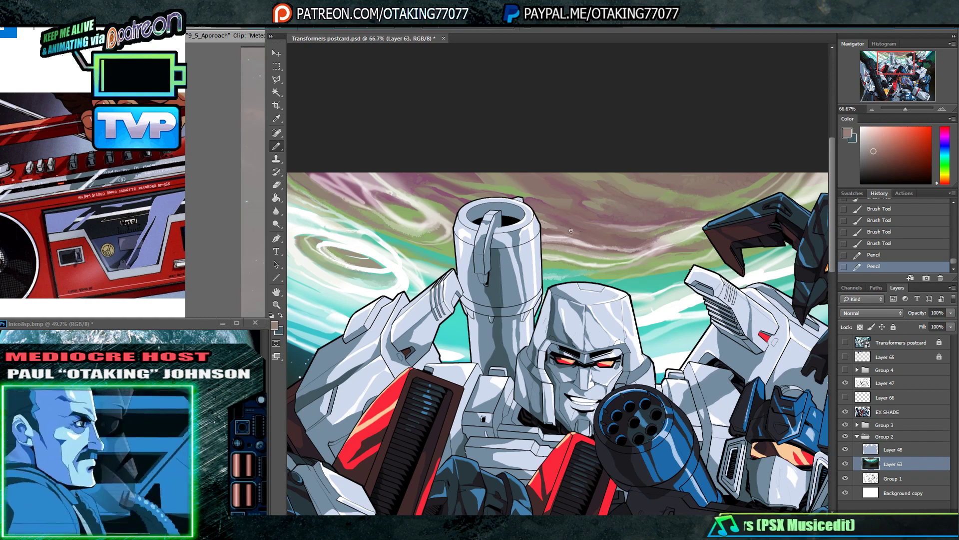
pyautogui.moveTo(570, 229)
pyautogui.mouseDown()
pyautogui.moveTo(598, 235)
pyautogui.moveTo(497, 200)
pyautogui.mouseUp()
pyautogui.keyDown('alt'); pyautogui.click(603, 237); pyautogui.keyUp('alt')
pyautogui.keyDown('alt'); pyautogui.click(584, 233); pyautogui.keyUp('alt')
pyautogui.click(615, 239)
pyautogui.click(615, 238)
pyautogui.keyDown('alt'); pyautogui.click(531, 271); pyautogui.keyUp('alt')
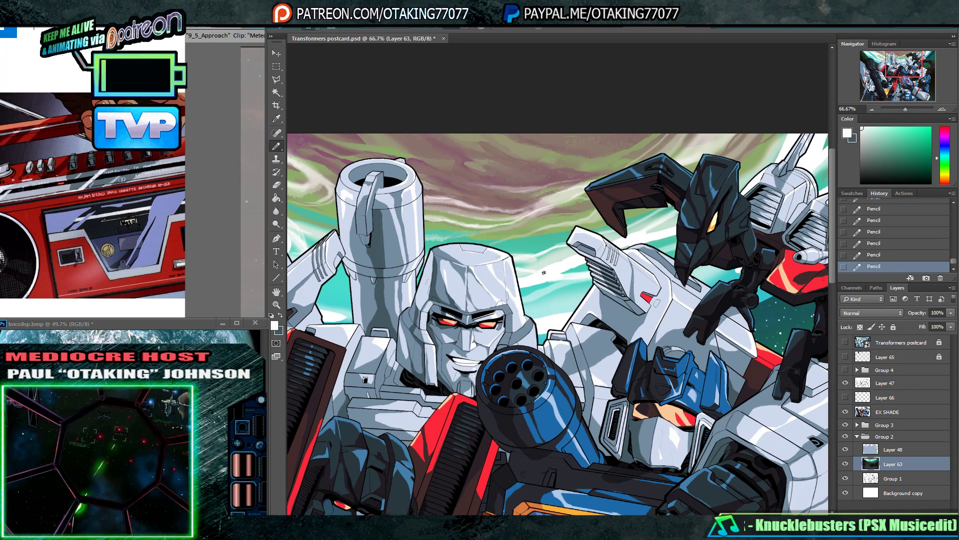
# - Switch to the soft Brush and paint sampled white strokes across the planet's bright blue rim around the bird's thrusters
pyautogui.moveTo(757, 178)
pyautogui.mouseDown()
pyautogui.moveTo(636, 162)
pyautogui.moveTo(558, 181)
pyautogui.mouseUp()
pyautogui.hotkey('shift', 'b')
pyautogui.keyDown('alt'); pyautogui.click(641, 177); pyautogui.keyUp('alt')
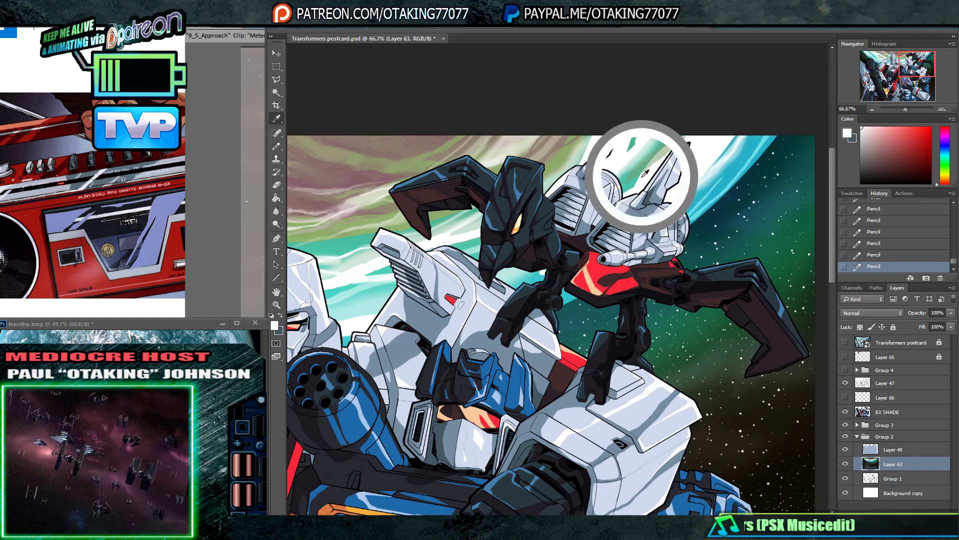
pyautogui.click(640, 178)
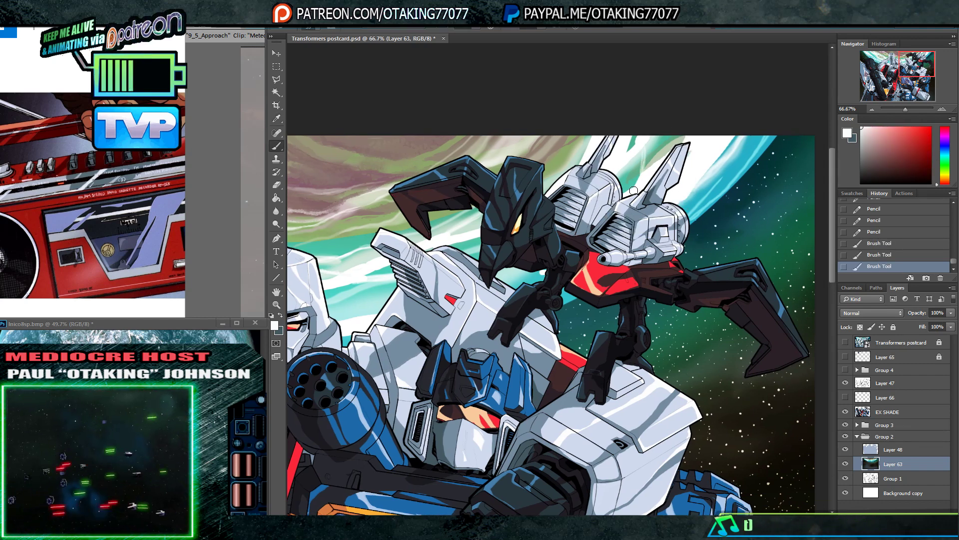
pyautogui.moveTo(643, 155)
pyautogui.mouseDown()
pyautogui.moveTo(652, 137)
pyautogui.moveTo(533, 139)
pyautogui.mouseUp()
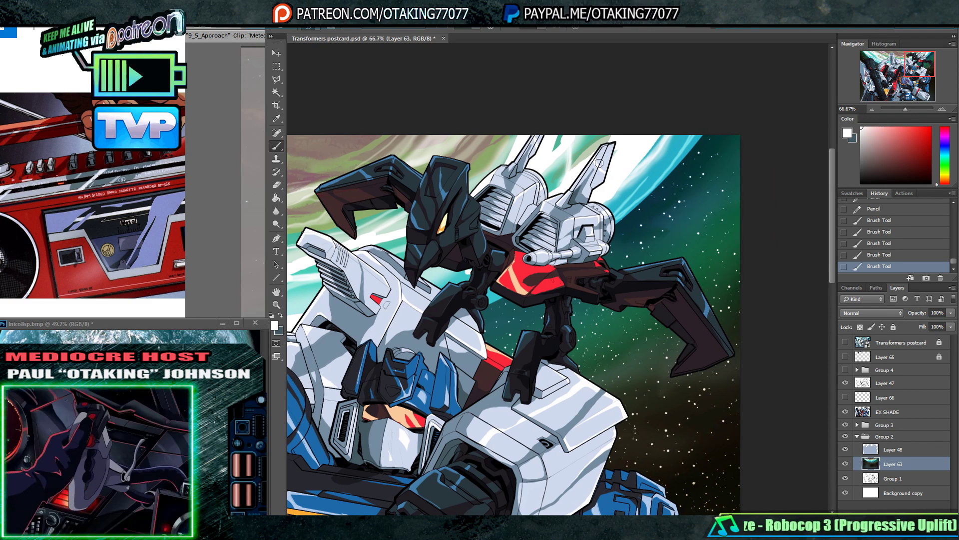
pyautogui.keyDown('alt'); pyautogui.click(632, 149); pyautogui.keyUp('alt')
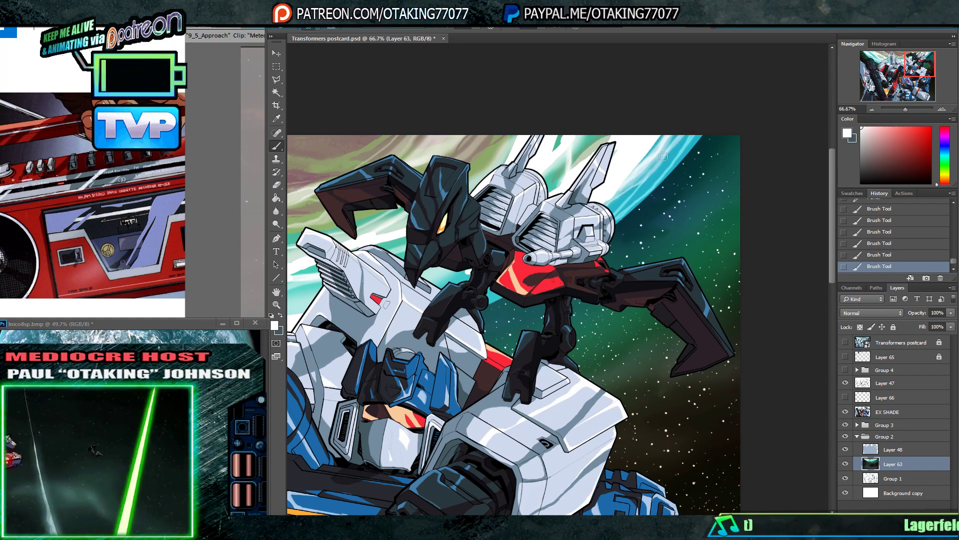
# - Brush white highlights along the planet's teal rim above the black cannon, beneath the oval swirl
pyautogui.moveTo(553, 213); pyautogui.dragTo(804, 167)
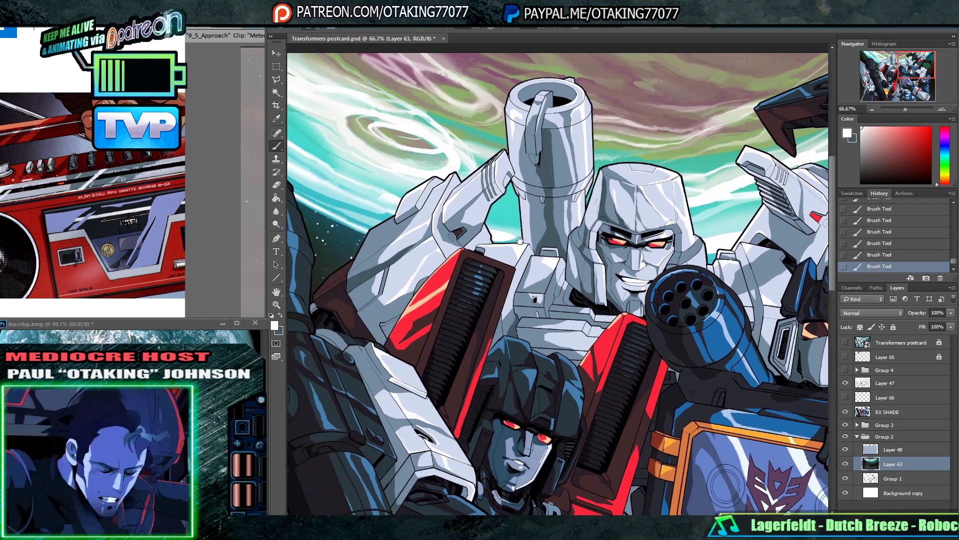
pyautogui.moveTo(462, 220); pyautogui.dragTo(572, 276)
pyautogui.moveTo(480, 234); pyautogui.dragTo(580, 284)
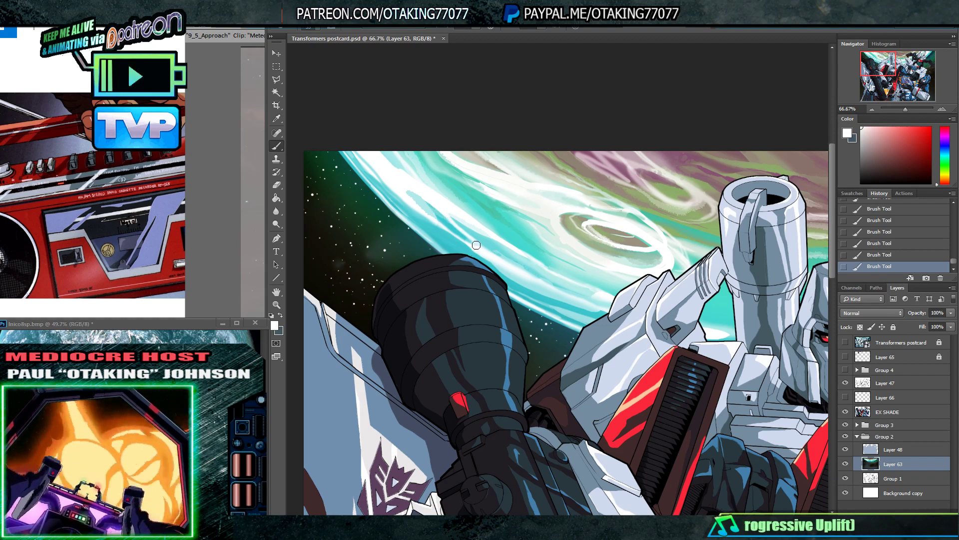
pyautogui.moveTo(572, 259); pyautogui.dragTo(531, 249)
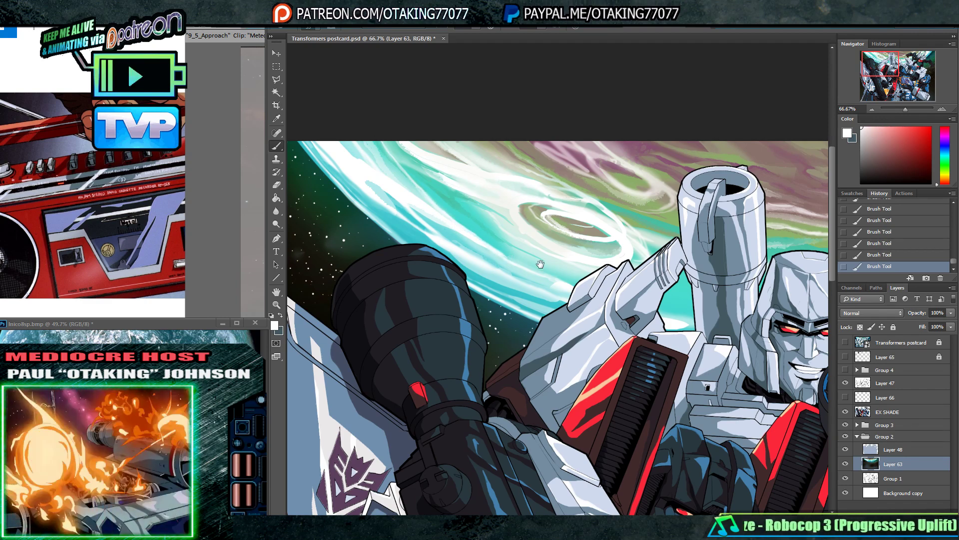
# - Examine the planet background from its left rim to the bird's thrusters and within the whole illustration
pyautogui.moveTo(540, 264); pyautogui.dragTo(465, 240)
pyautogui.moveTo(819, 263)
pyautogui.mouseDown()
pyautogui.moveTo(587, 222)
pyautogui.moveTo(573, 231)
pyautogui.mouseUp()
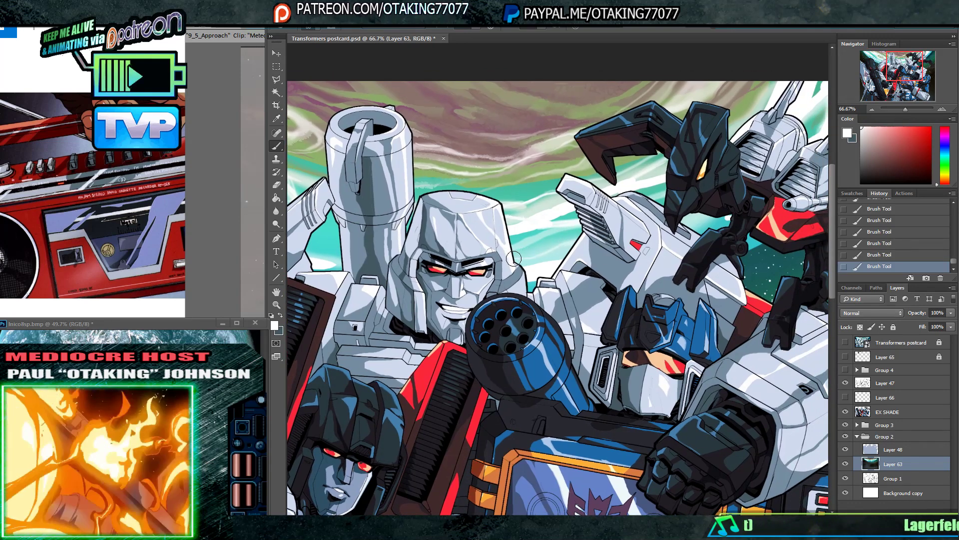
pyautogui.moveTo(826, 147); pyautogui.dragTo(581, 207)
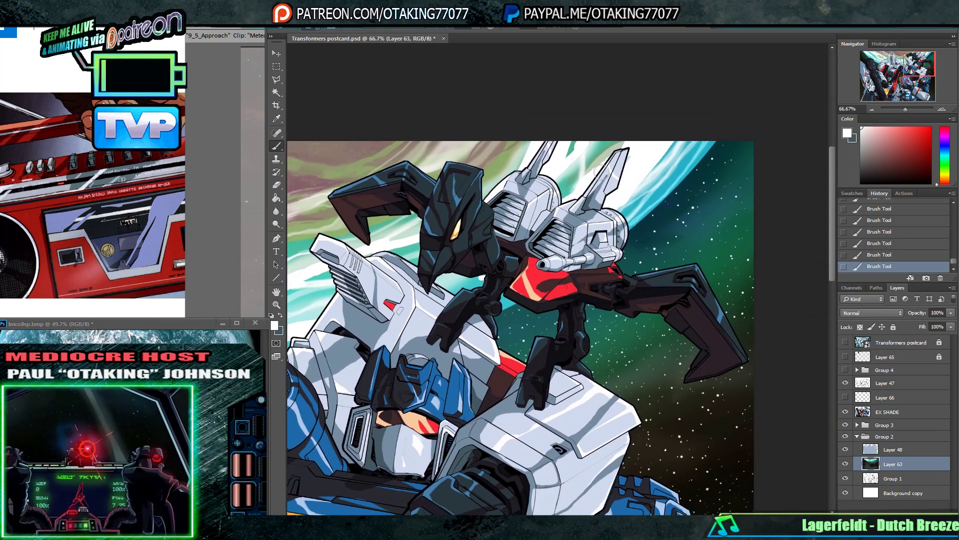
pyautogui.moveTo(340, 176); pyautogui.dragTo(585, 188)
pyautogui.moveTo(443, 180); pyautogui.dragTo(602, 192)
pyautogui.click(870, 110)
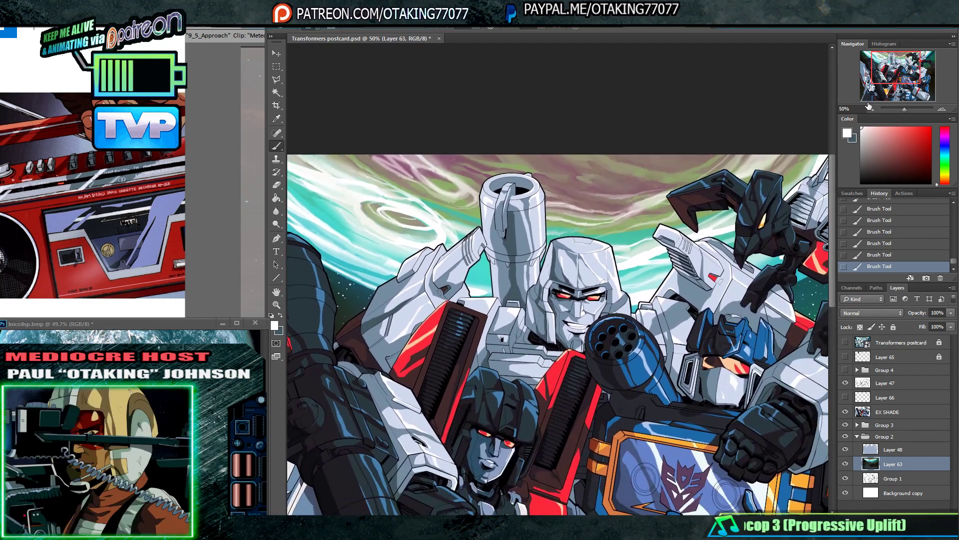
pyautogui.click(870, 109)
pyautogui.moveTo(620, 178); pyautogui.dragTo(589, 199)
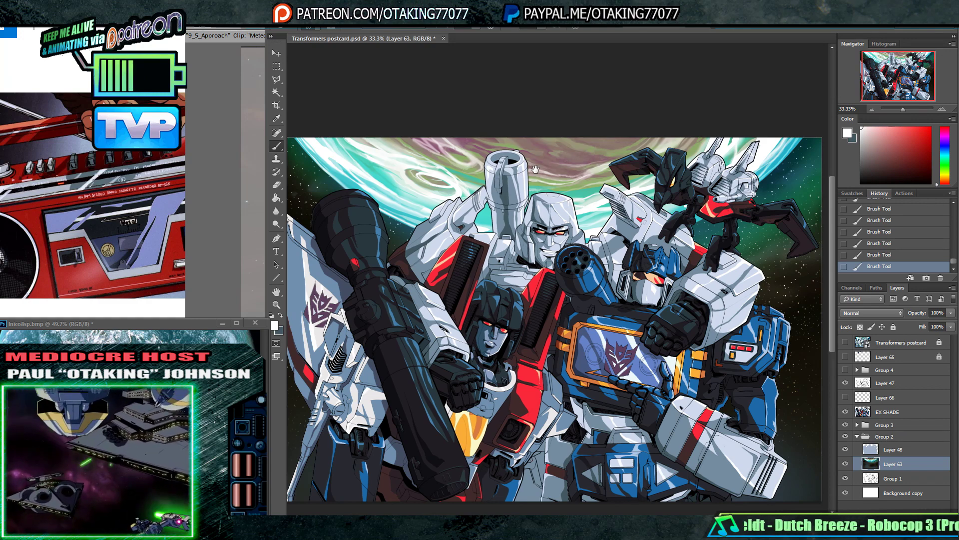
pyautogui.moveTo(568, 207); pyautogui.dragTo(595, 219)
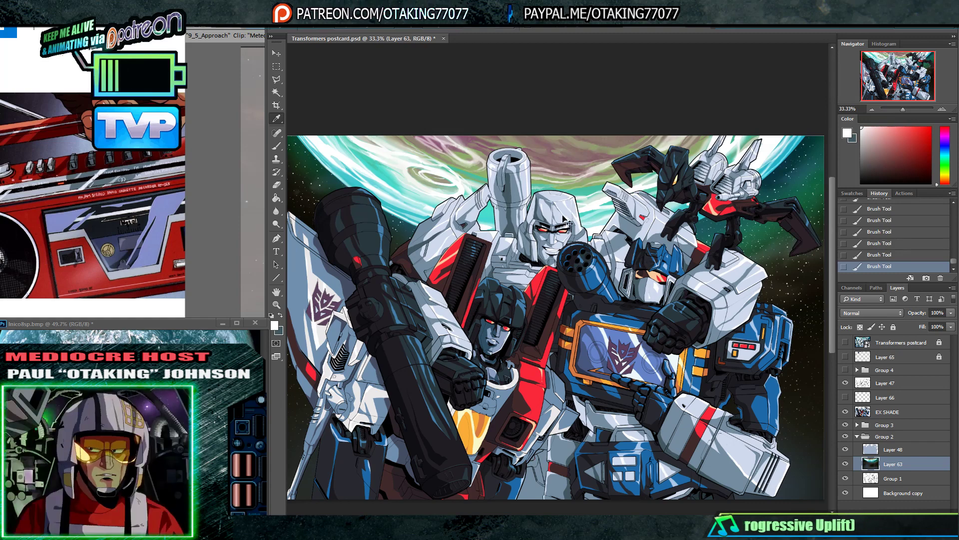
# - Merge the planet layer down, add a new layer above it, and ready the Brush with mauve sampled from the planet's purple band
pyautogui.hotkey('ctrl', 'shift', 'n')
pyautogui.click(566, 164)
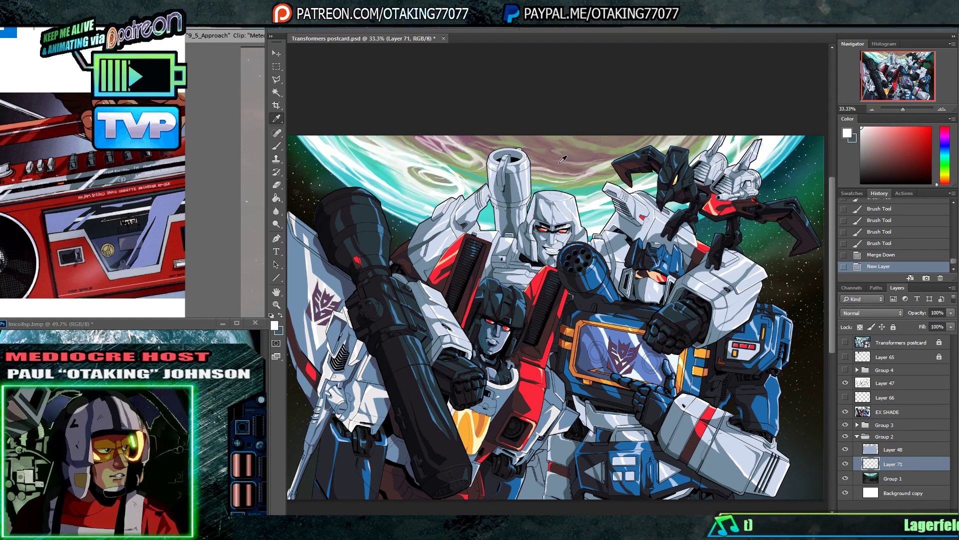
pyautogui.click(476, 178)
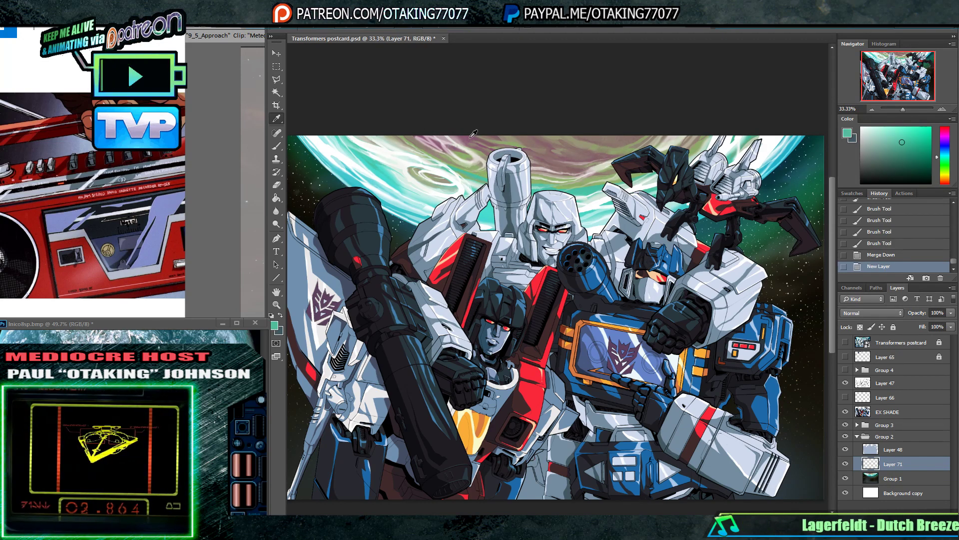
pyautogui.press('b')
pyautogui.rightClick(475, 149)
pyautogui.press('Return')
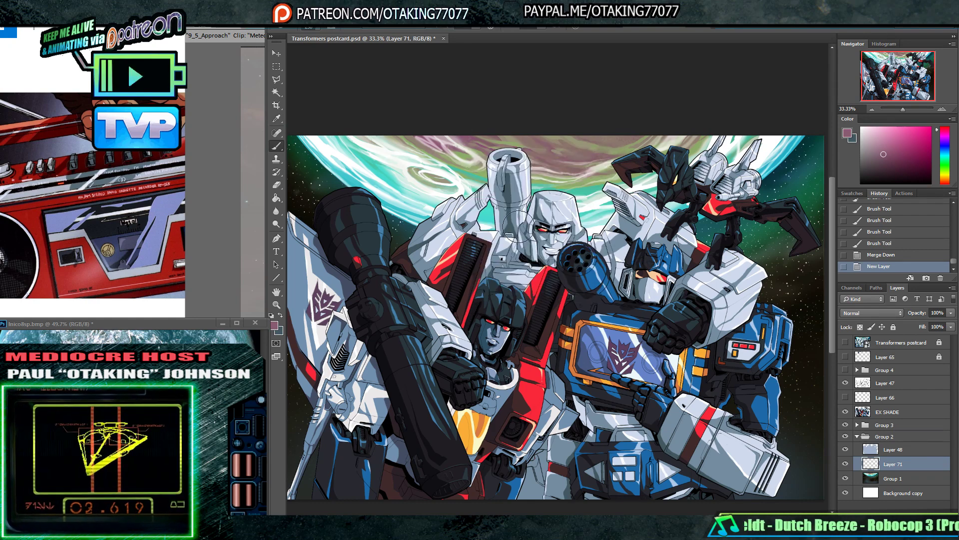
# - Enlarge the soft brush greatly and paint a broad mauve haze across the upper part of the planet
pyautogui.press(']')
pyautogui.press(']')
pyautogui.press(']')
pyautogui.press(']')
pyautogui.press(']')
pyautogui.press(']')
pyautogui.press(']')
pyautogui.press(']')
pyautogui.press(']')
pyautogui.press(']')
pyautogui.press(']')
pyautogui.press(']')
pyautogui.press(']')
pyautogui.press(']')
pyautogui.press(']')
pyautogui.press(']')
pyautogui.press(']')
pyautogui.press(']')
pyautogui.press(']')
pyautogui.press(']')
pyautogui.moveTo(571, 135); pyautogui.dragTo(610, 103)
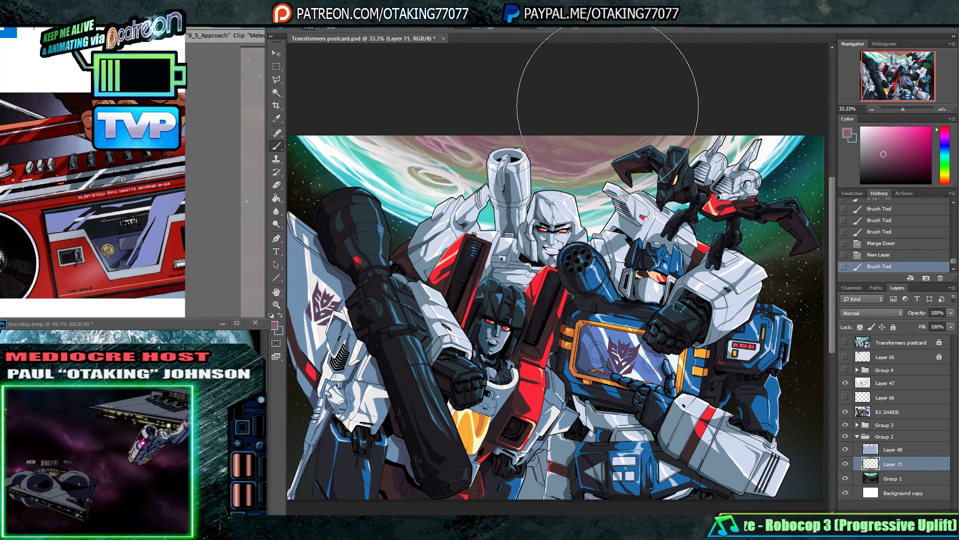
pyautogui.moveTo(450, 109)
pyautogui.mouseDown()
pyautogui.moveTo(399, 118)
pyautogui.moveTo(752, 138)
pyautogui.mouseUp()
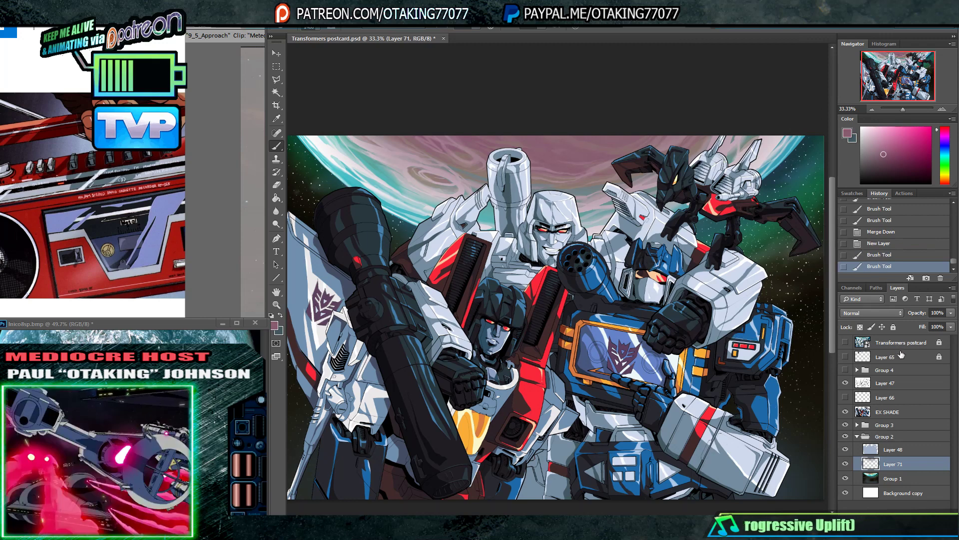
# - Try out blending modes on the mauve haze layer, including Screen, Exclusion, Color, Luminosity, Divide, Hard Mix, Vivid Light and Soft Light
pyautogui.scroll(-4, 876, 315)
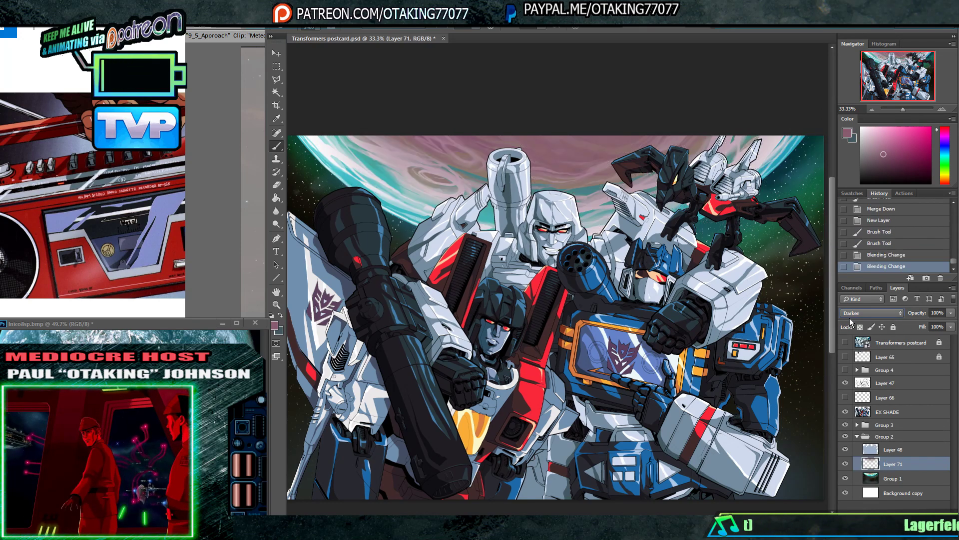
pyautogui.scroll(-4, 850, 319)
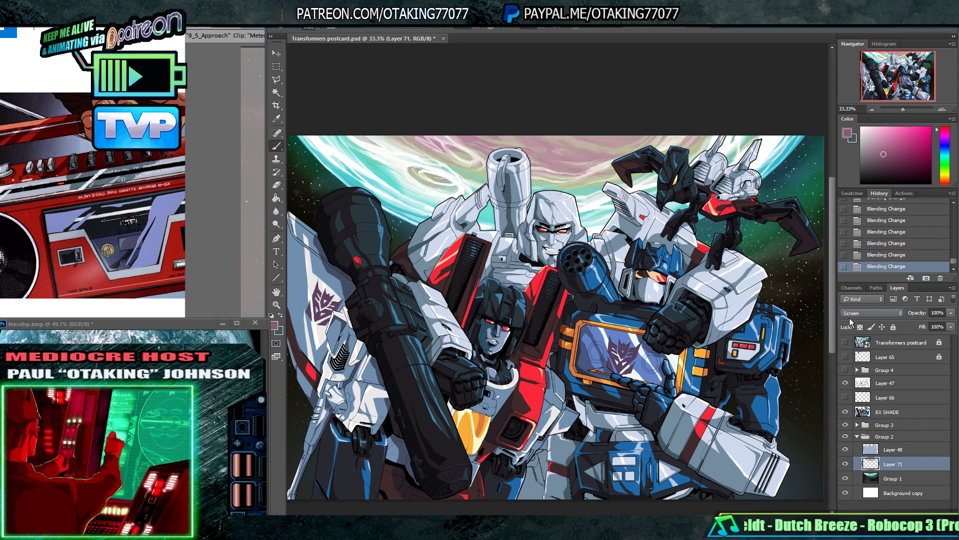
pyautogui.scroll(-4, 850, 321)
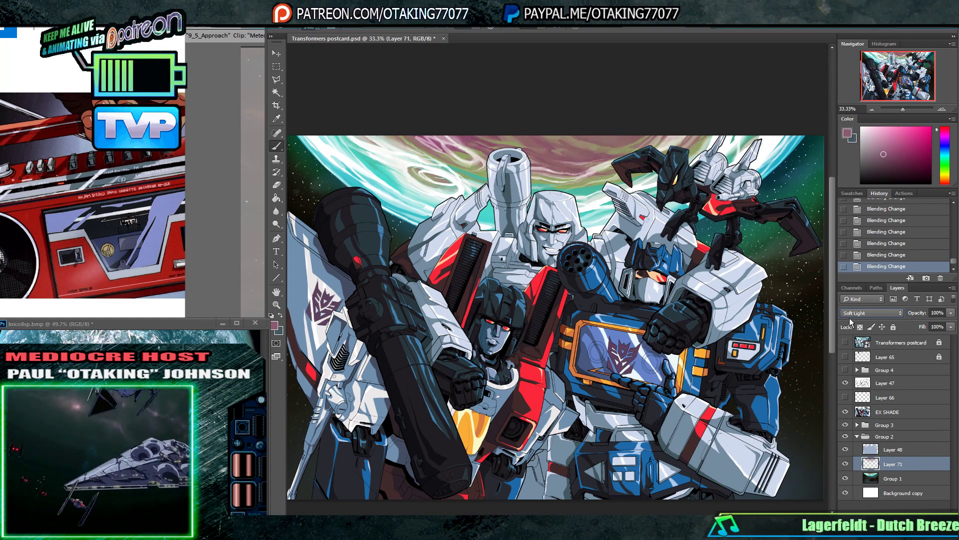
pyautogui.scroll(-4, 850, 320)
pyautogui.scroll(-4, 851, 321)
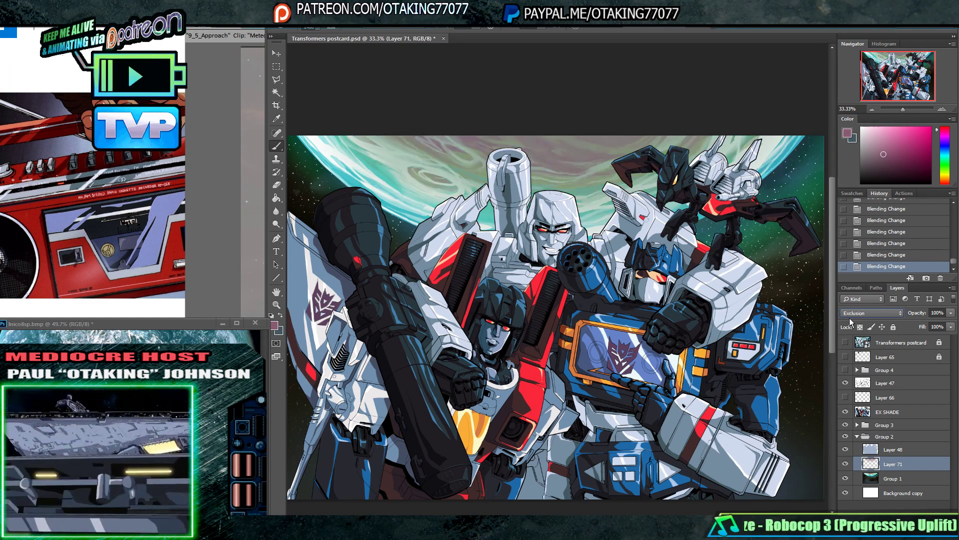
pyautogui.scroll(-3, 850, 322)
pyautogui.scroll(-1, 850, 322)
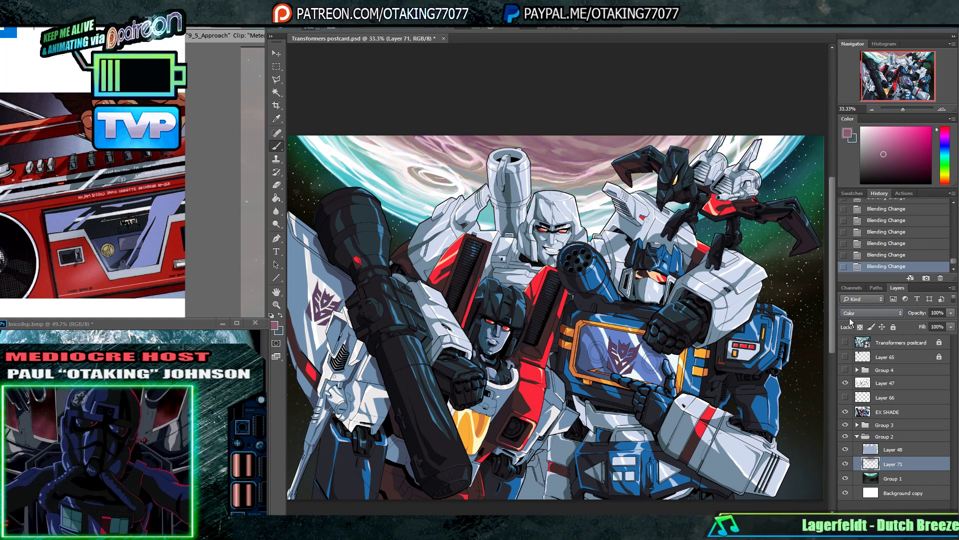
pyautogui.scroll(-1, 851, 320)
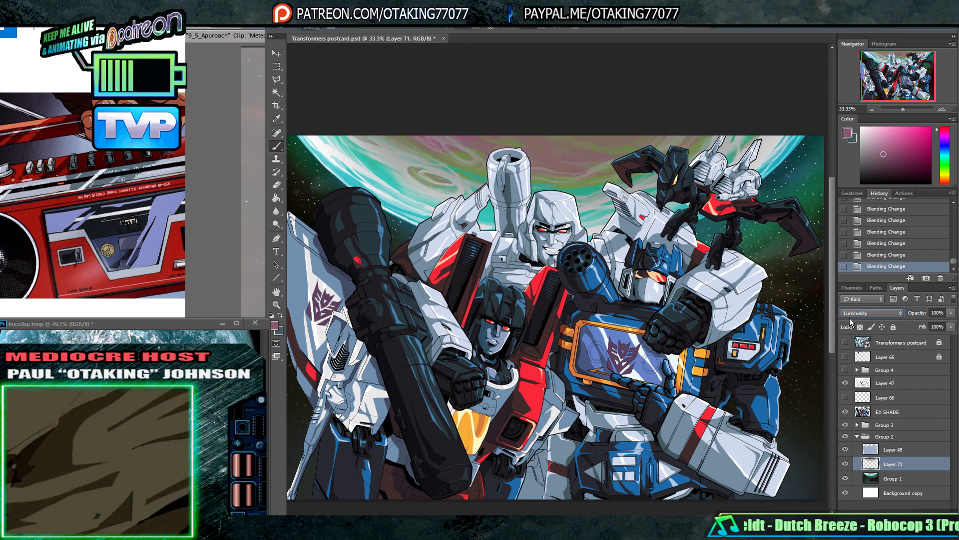
pyautogui.scroll(5, 851, 320)
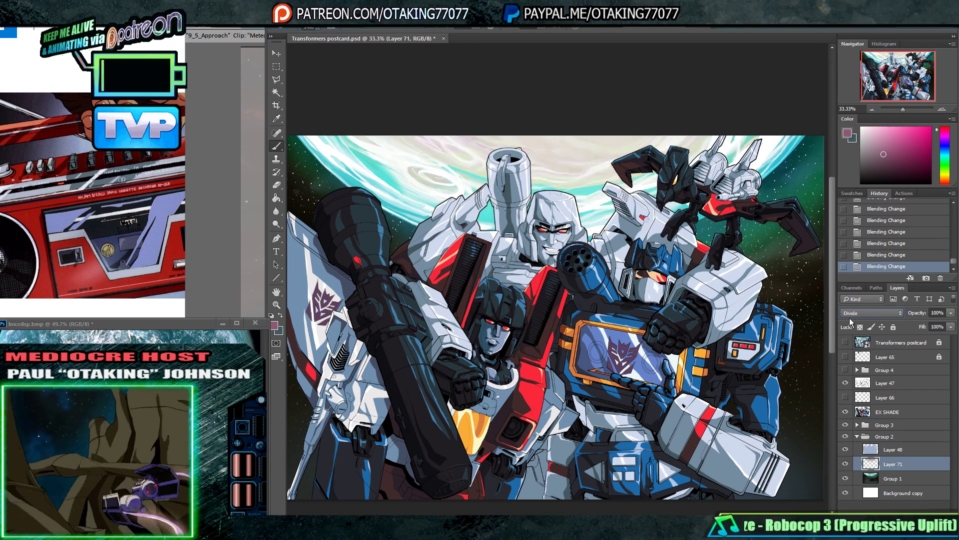
pyautogui.scroll(3, 851, 321)
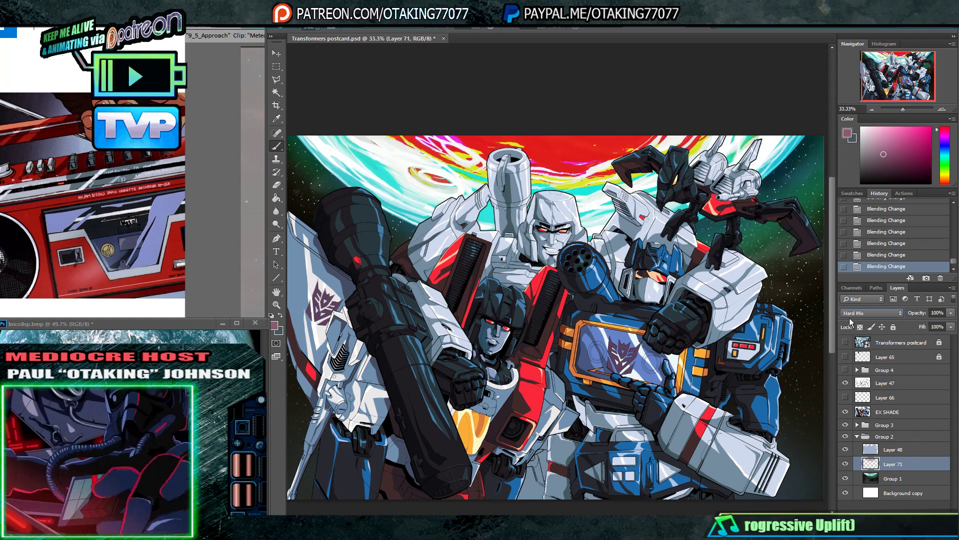
pyautogui.scroll(2, 851, 321)
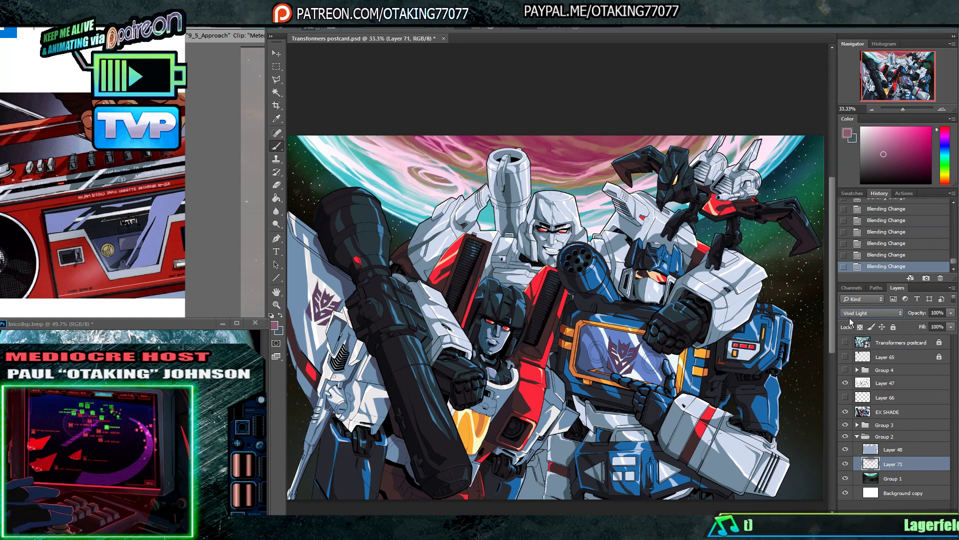
pyautogui.scroll(2, 850, 321)
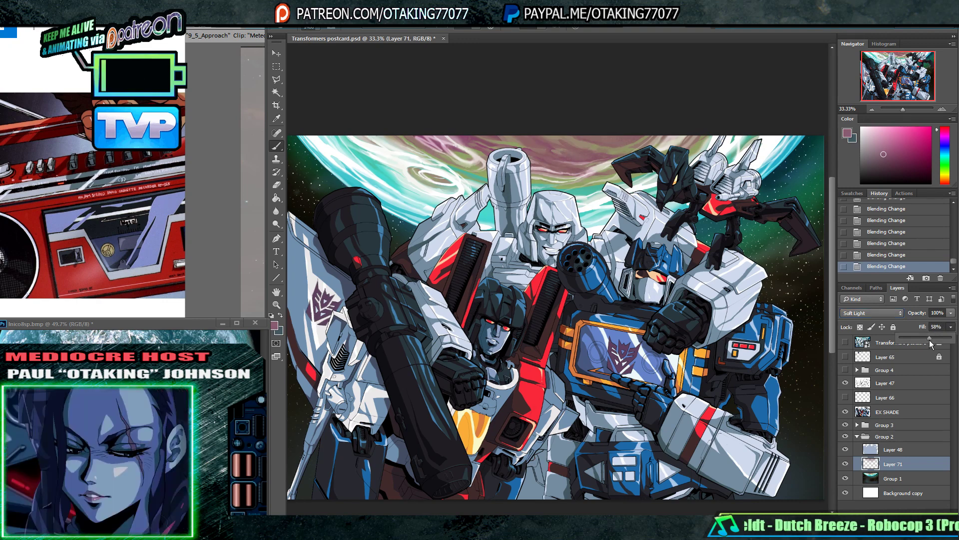
# - Give the mauve haze layer 58% fill and Lighter Color blending, and merge it with the background art below
pyautogui.moveTo(930, 344); pyautogui.dragTo(929, 343)
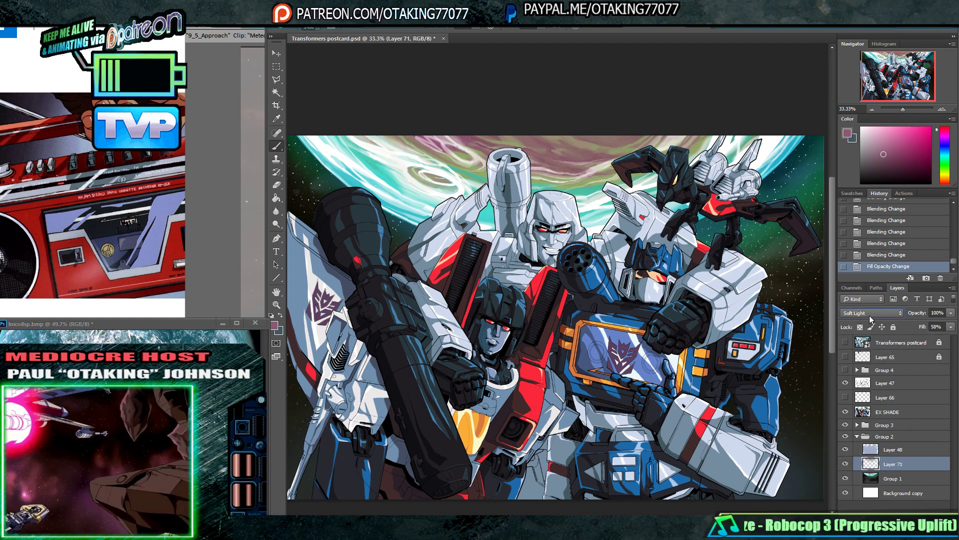
pyautogui.scroll(3, 870, 320)
pyautogui.scroll(-1, 869, 320)
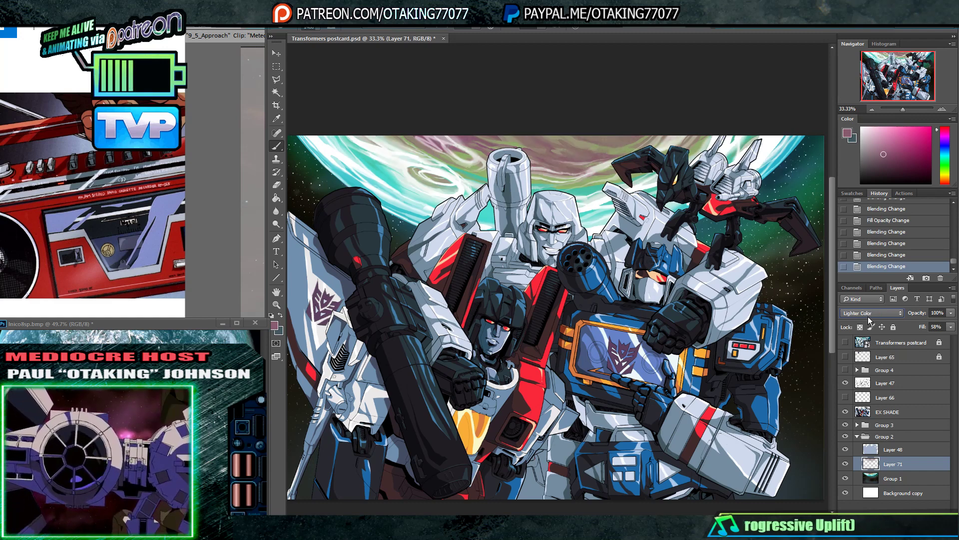
pyautogui.keyDown('shift'); pyautogui.click(907, 477); pyautogui.keyUp('shift')
pyautogui.hotkey('ctrl', 'e')
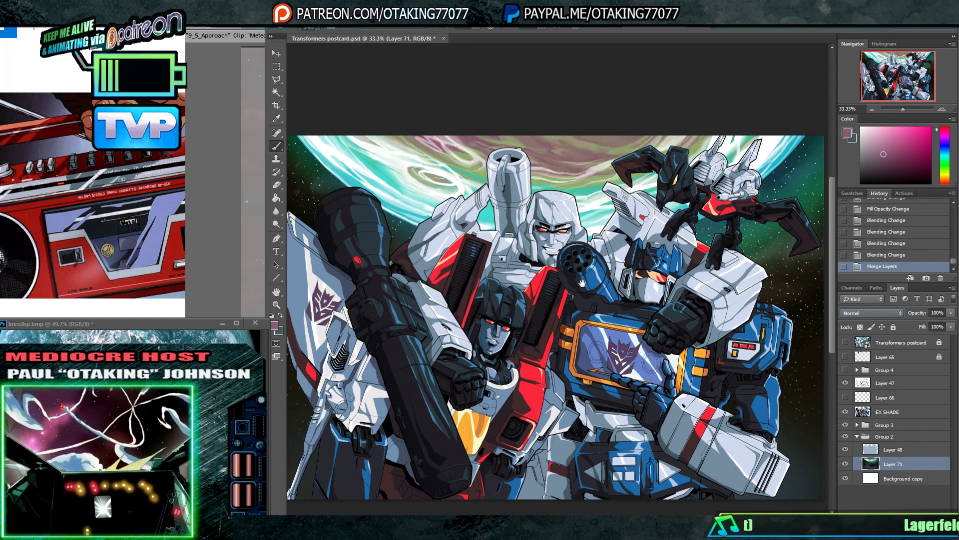
# - Make Group 4 visible over the whole illustration
pyautogui.moveTo(626, 293); pyautogui.dragTo(605, 237)
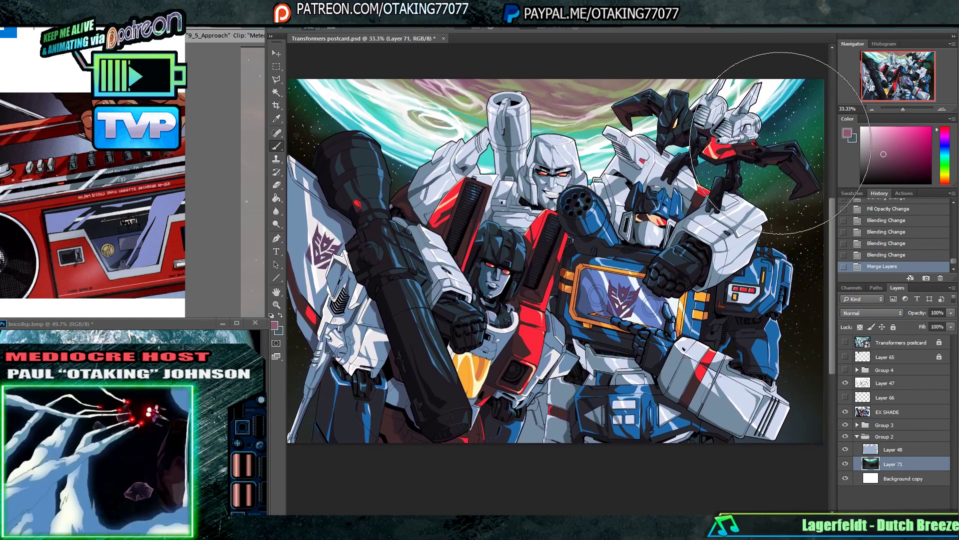
pyautogui.click(871, 109)
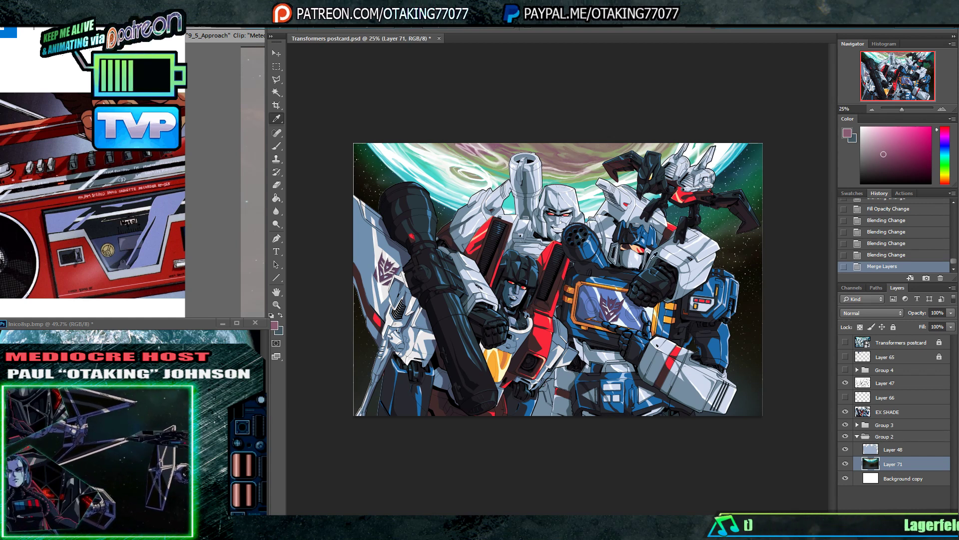
pyautogui.click(846, 370)
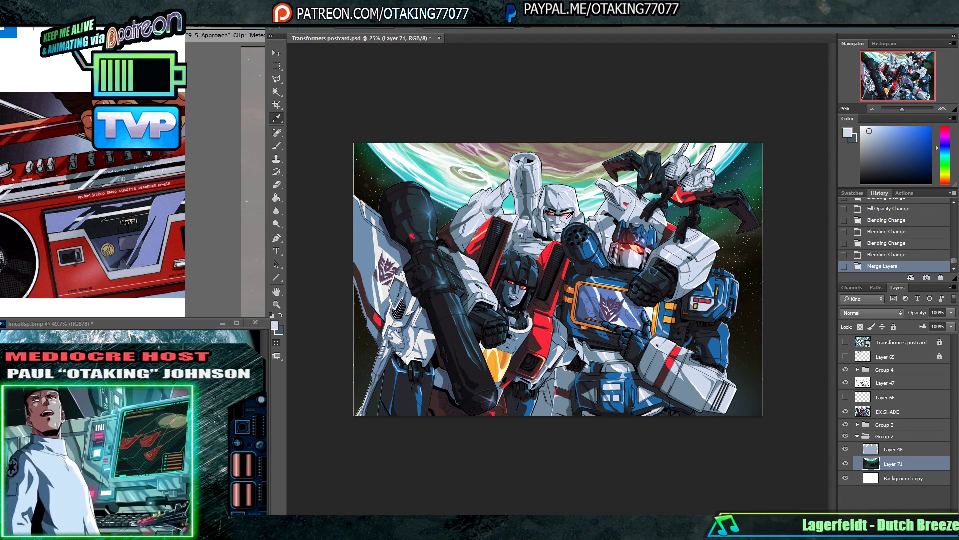
# - Sample teal from the planet and brush a large soft glow on a new layer around the illustration's lower-right edge
pyautogui.click(590, 249)
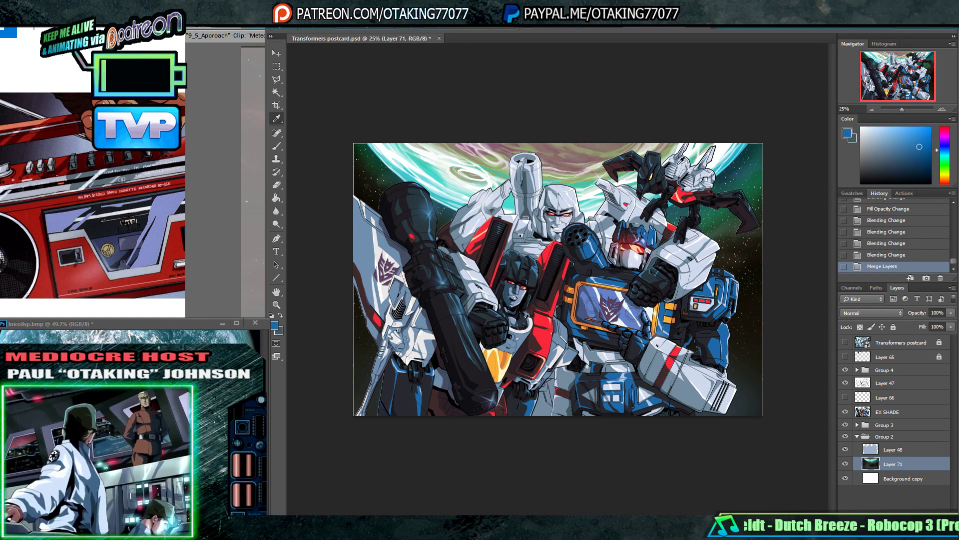
pyautogui.click(588, 182)
pyautogui.press('b')
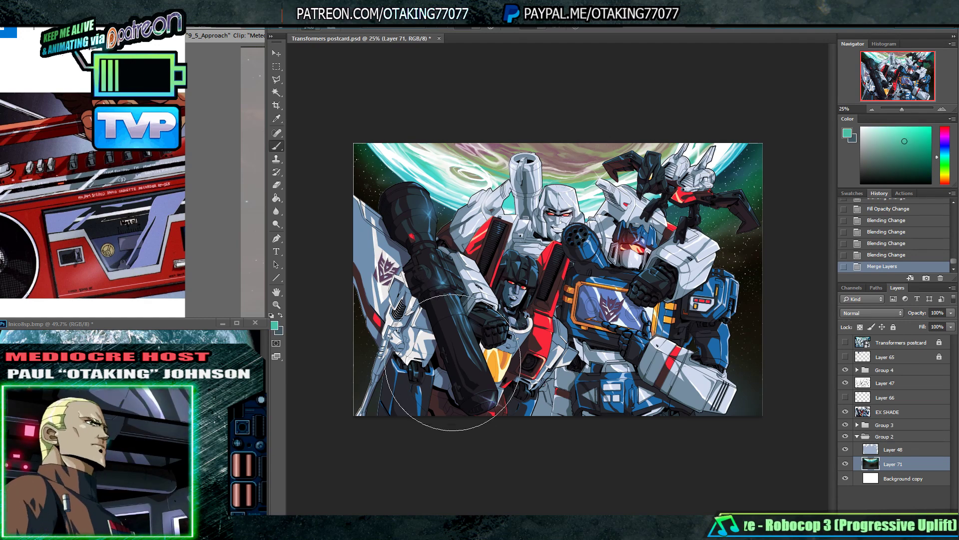
pyautogui.hotkey('ctrl', 'shift', 'n')
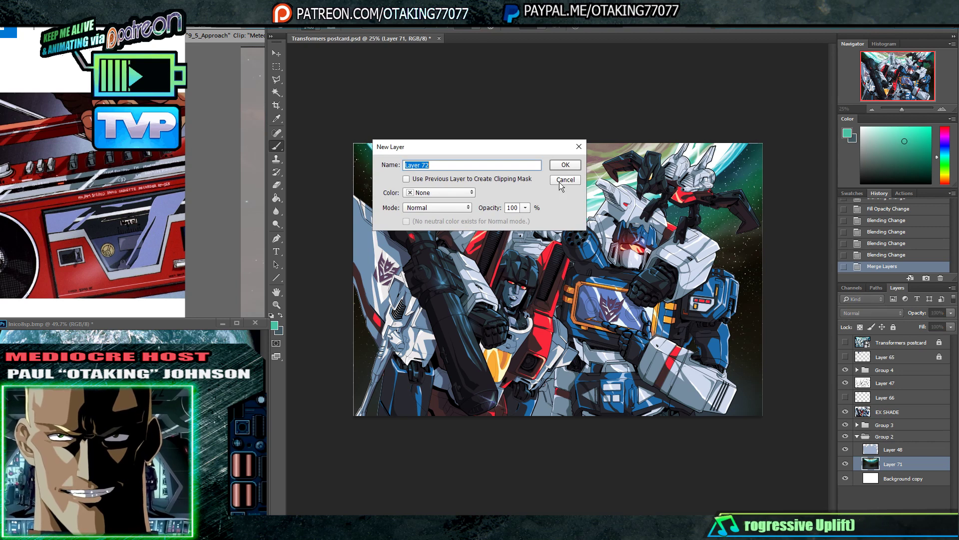
pyautogui.press('Return')
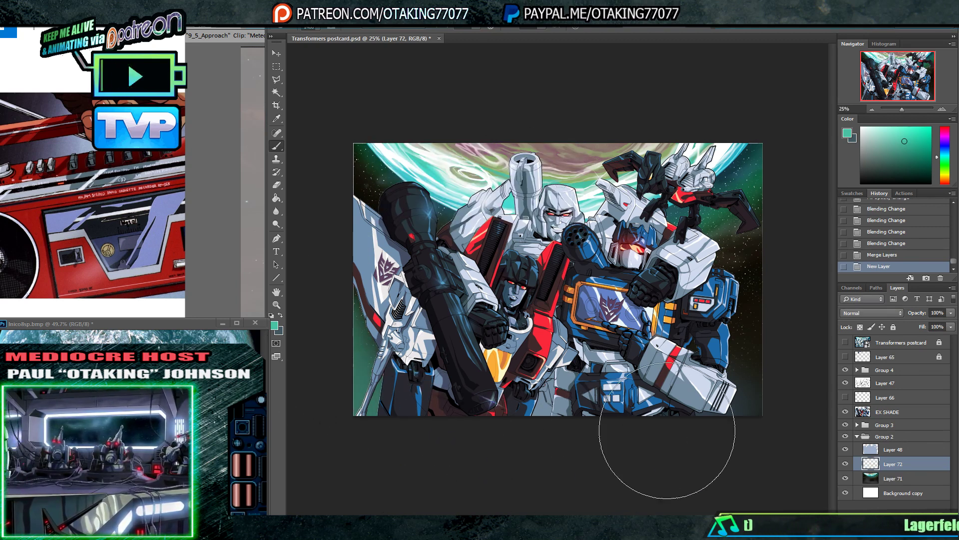
pyautogui.moveTo(664, 428)
pyautogui.mouseDown()
pyautogui.moveTo(754, 400)
pyautogui.moveTo(812, 190)
pyautogui.moveTo(799, 234)
pyautogui.mouseUp()
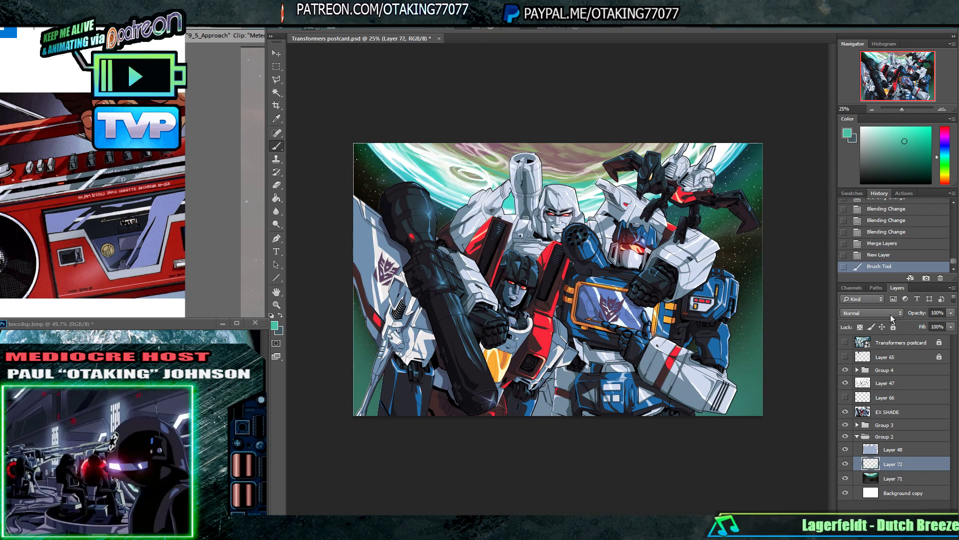
# - Set the teal glow layer to Lighten blending with 45% fill
pyautogui.scroll(-4, 887, 314)
pyautogui.scroll(-1, 883, 310)
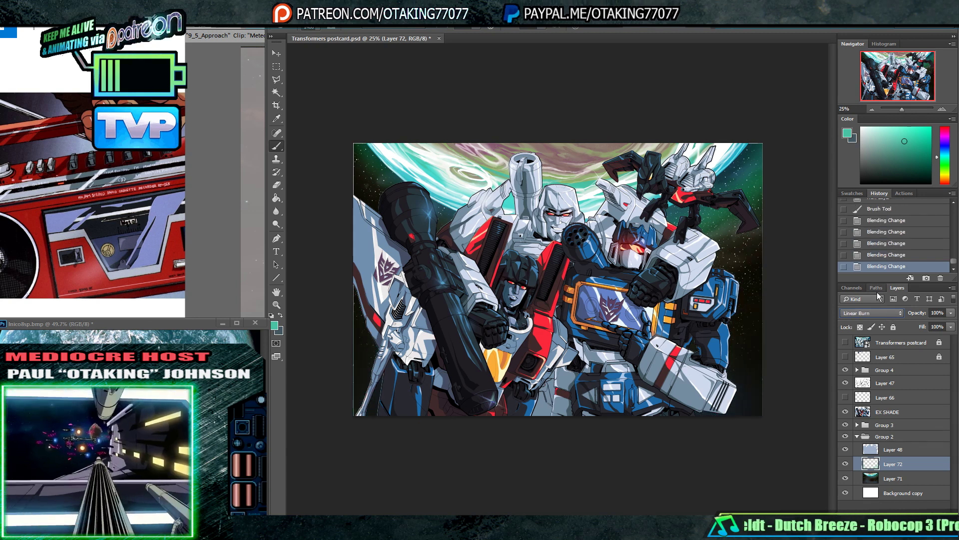
pyautogui.press('Down')
pyautogui.press('Up')
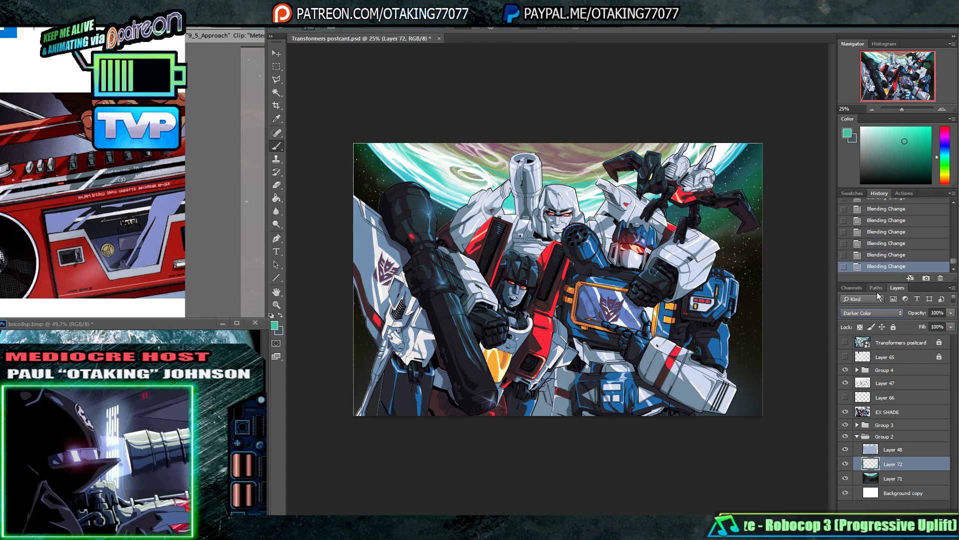
pyautogui.press('Down')
pyautogui.moveTo(951, 331); pyautogui.dragTo(925, 339)
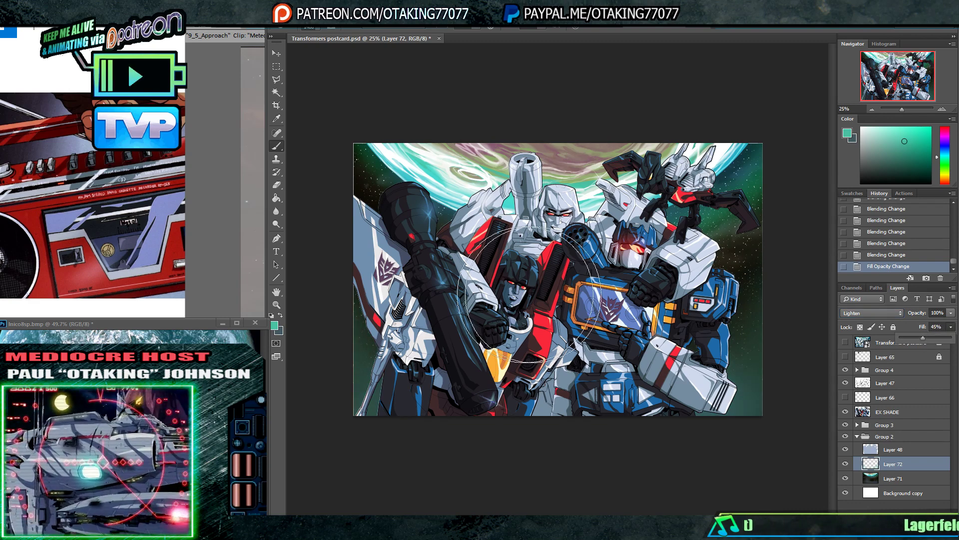
# - Erase parts of the teal glow on Layer 72 along the illustration's left side with a soft 250 px eraser
pyautogui.press('e')
pyautogui.rightClick(409, 326)
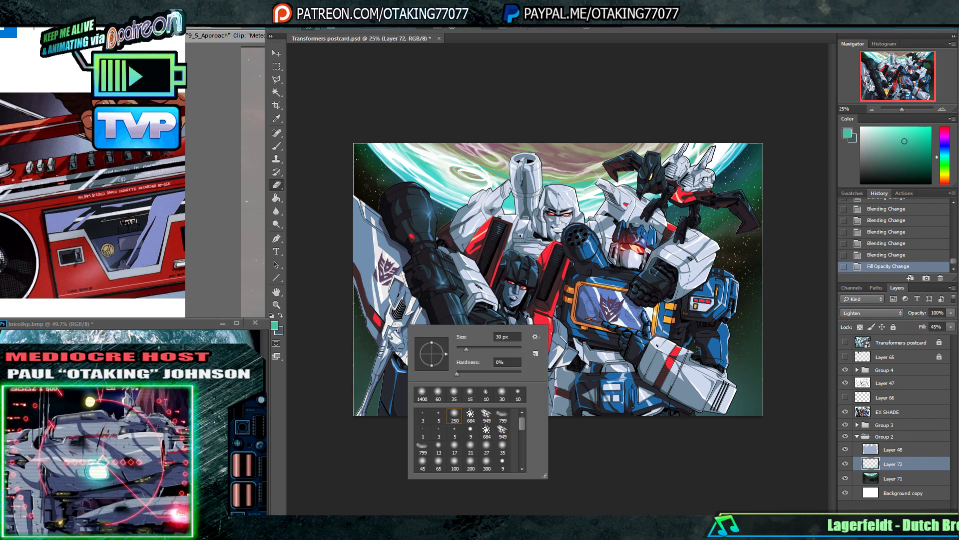
pyautogui.doubleClick(454, 416)
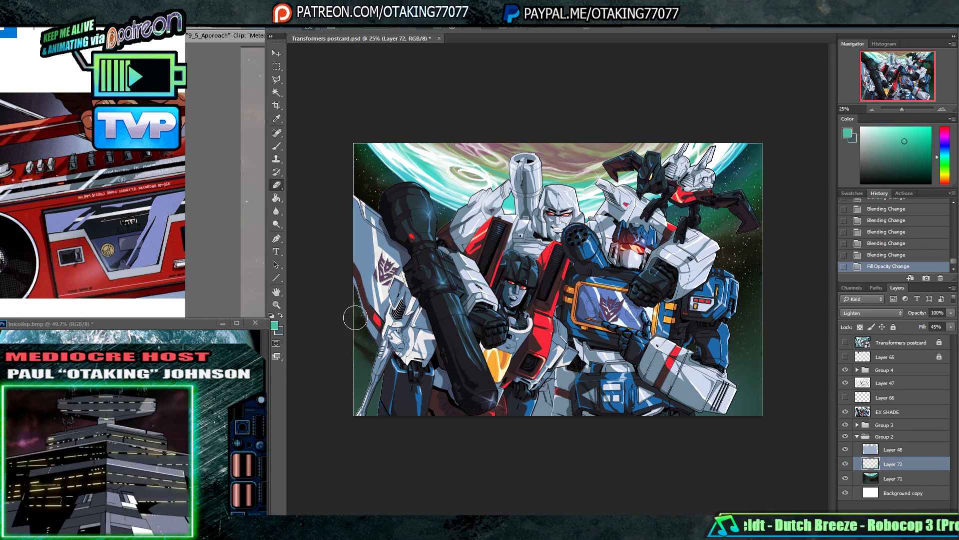
pyautogui.moveTo(364, 345); pyautogui.dragTo(370, 299)
pyautogui.moveTo(380, 250); pyautogui.dragTo(407, 219)
pyautogui.click(435, 29)
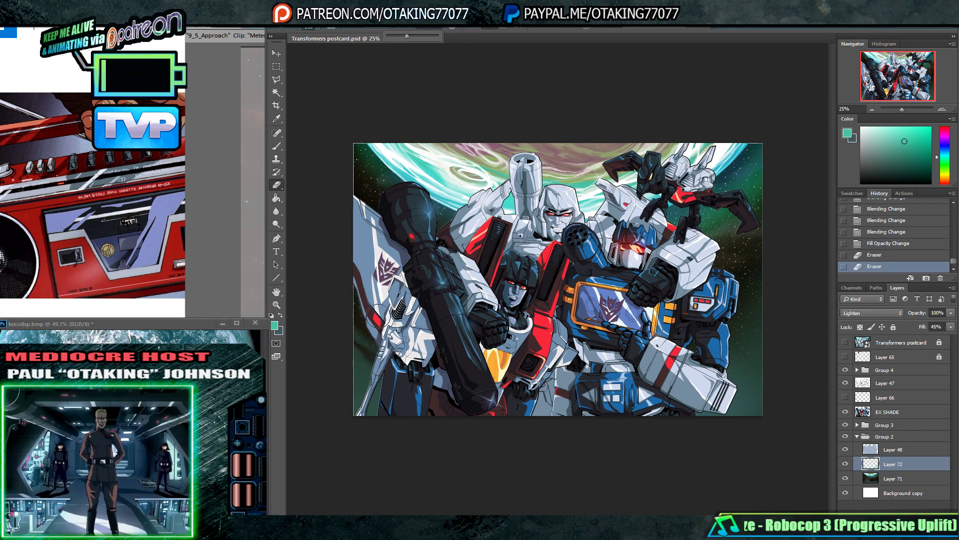
pyautogui.moveTo(346, 315)
pyautogui.mouseDown()
pyautogui.moveTo(370, 369)
pyautogui.moveTo(402, 378)
pyautogui.mouseUp()
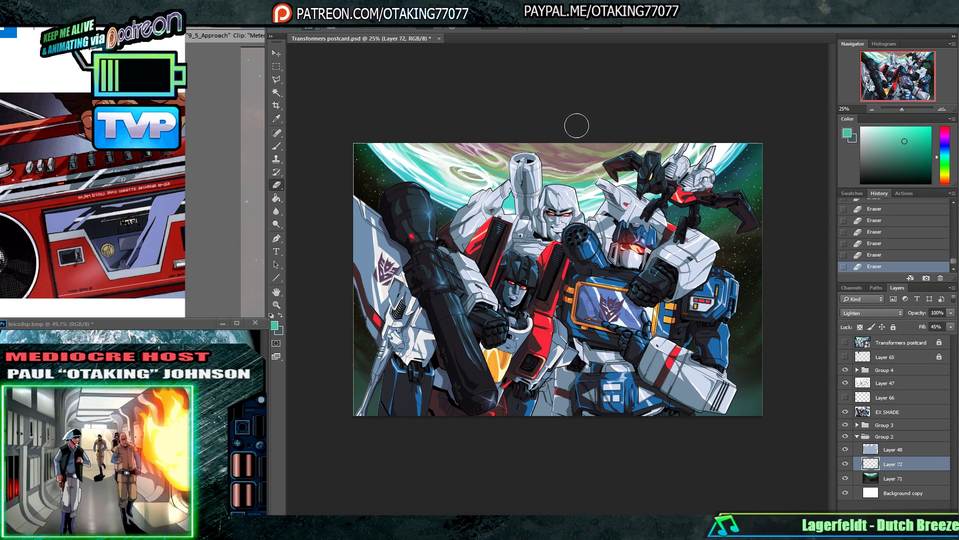
pyautogui.click(945, 107)
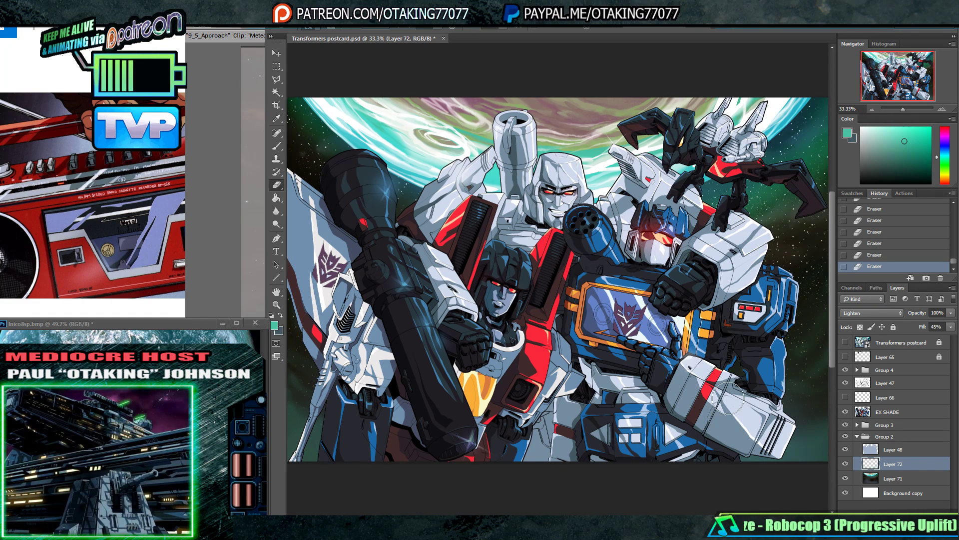
pyautogui.click(890, 478)
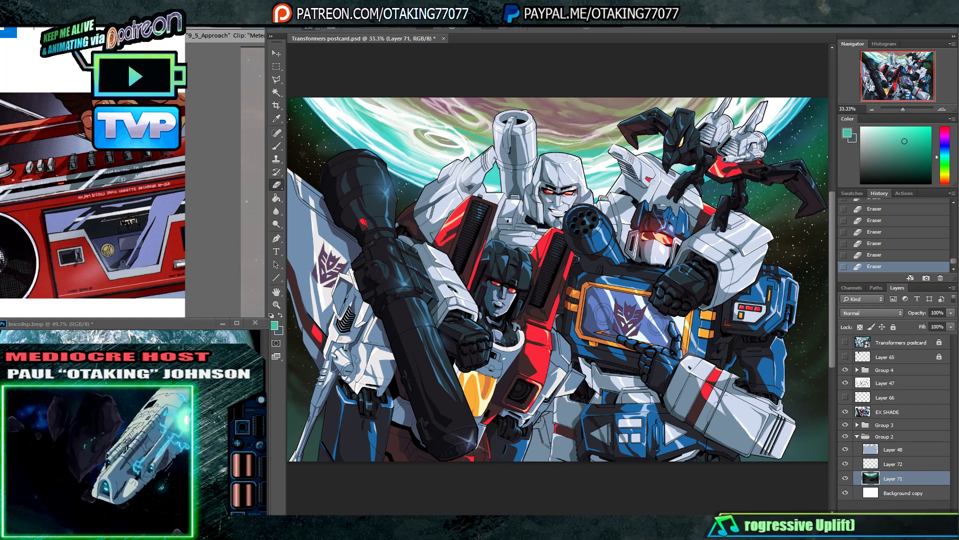
pyautogui.click(334, 22)
pyautogui.moveTo(380, 33)
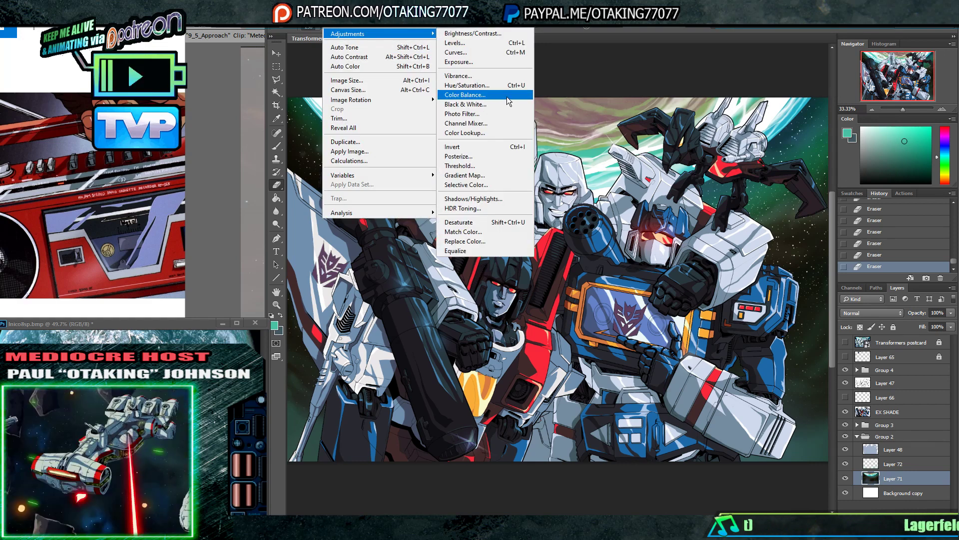
pyautogui.click(507, 95)
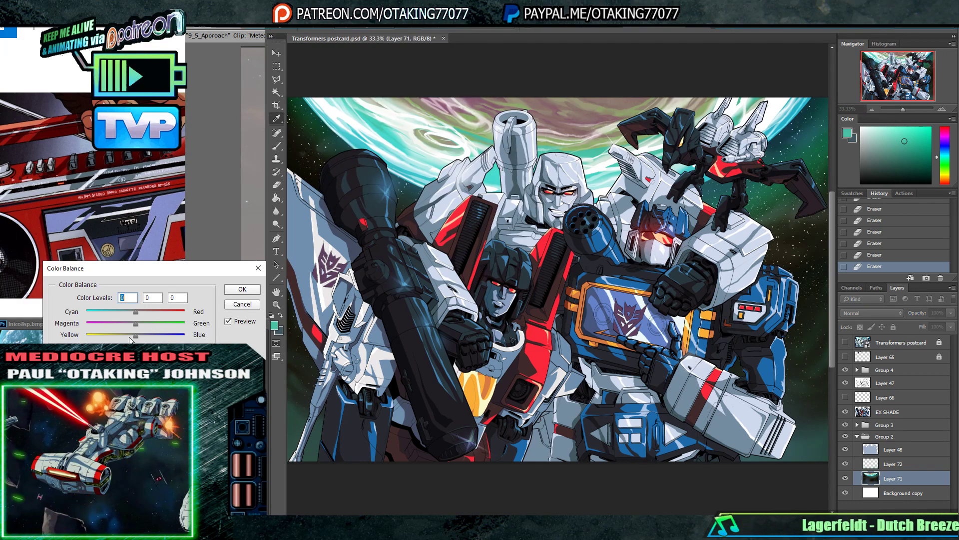
pyautogui.moveTo(129, 337); pyautogui.dragTo(112, 334)
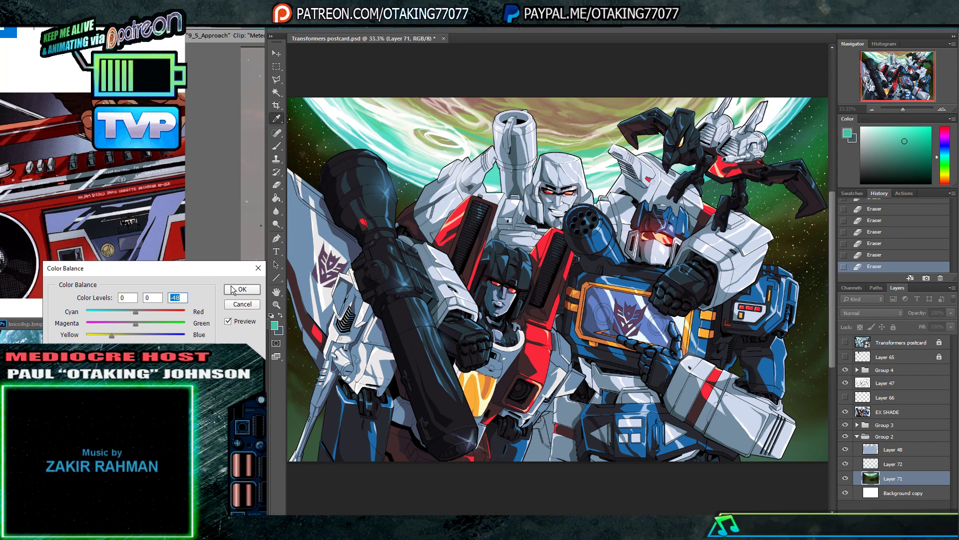
pyautogui.click(122, 337)
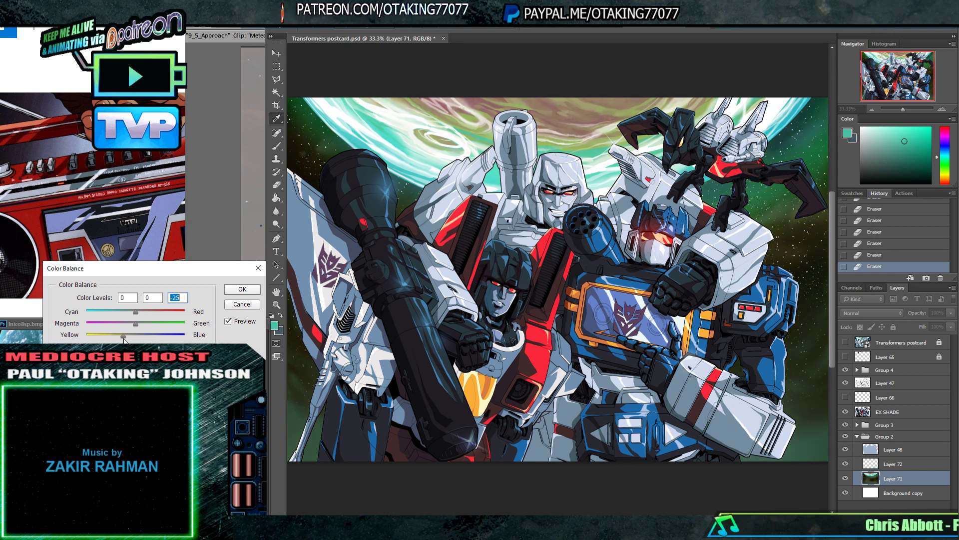
pyautogui.moveTo(122, 337); pyautogui.dragTo(122, 337)
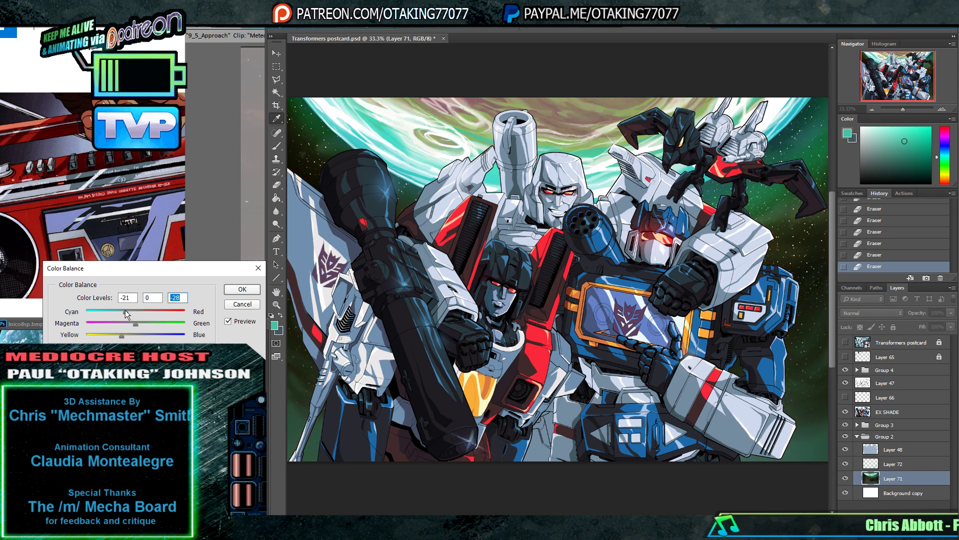
pyautogui.moveTo(125, 311); pyautogui.dragTo(137, 337)
pyautogui.click(243, 304)
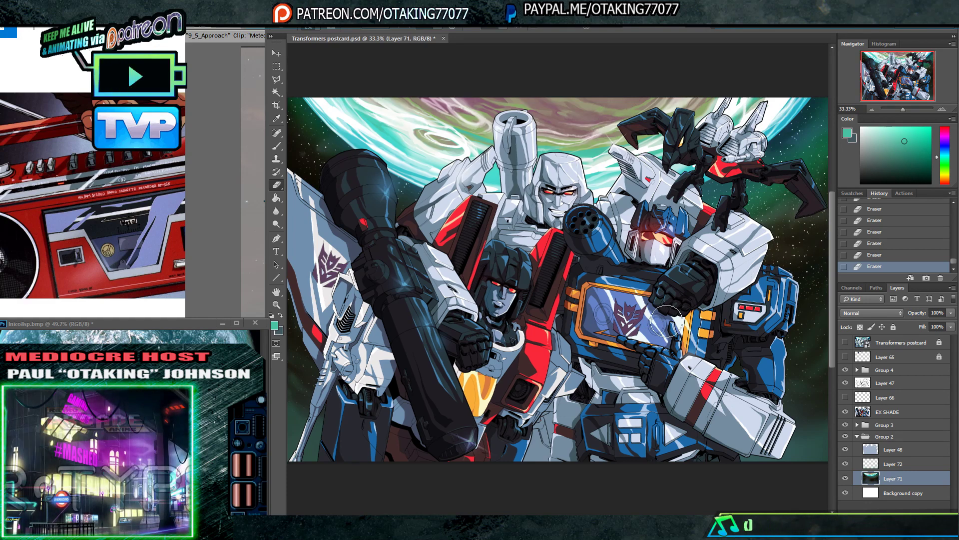
# - Add a new layer above Layer 71 and set the foreground colour to fully saturated bright red
pyautogui.moveTo(336, 173); pyautogui.dragTo(342, 174)
pyautogui.hotkey('ctrl', '-')
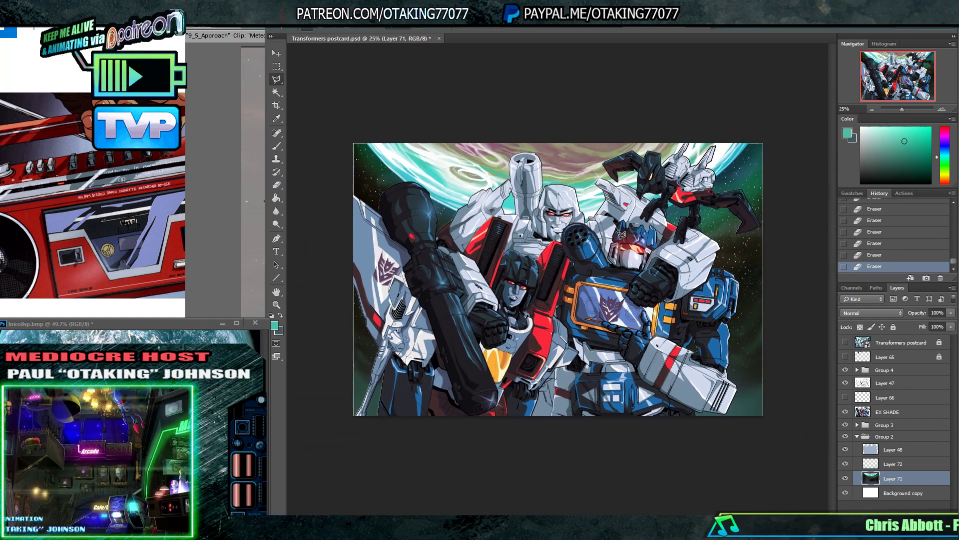
pyautogui.hotkey('ctrl', 'shift', 'n')
pyautogui.click(565, 165)
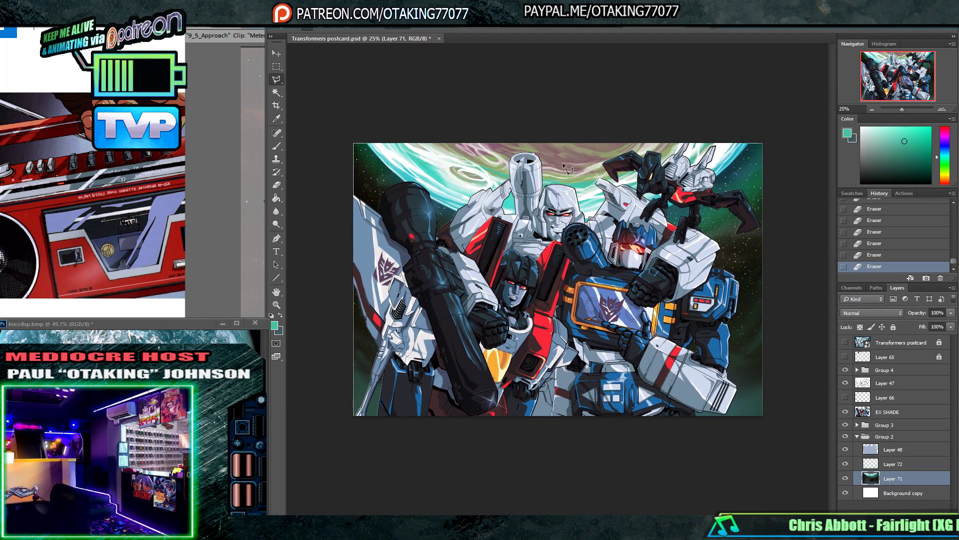
pyautogui.click(274, 325)
pyautogui.click(296, 228)
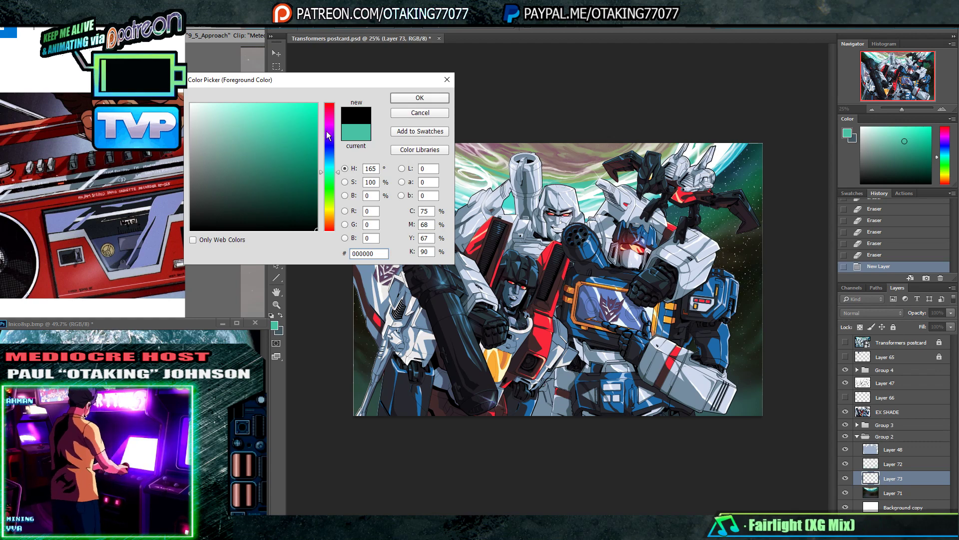
pyautogui.moveTo(328, 135); pyautogui.dragTo(329, 104)
pyautogui.click(317, 104)
pyautogui.click(420, 98)
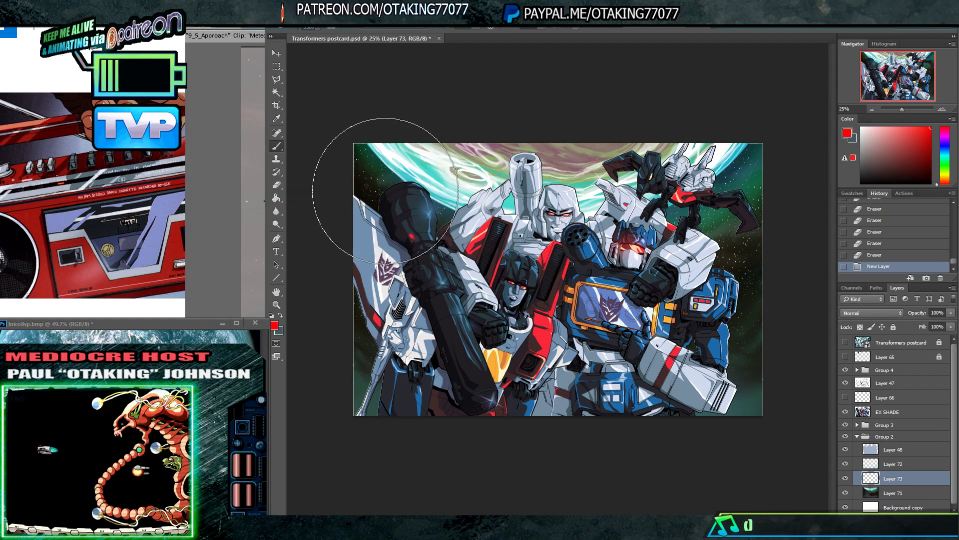
# - Brush soft red with a smaller brush over the starfield along the illustration's left and right sides
pyautogui.press('[')
pyautogui.press('[')
pyautogui.press('[')
pyautogui.press('[')
pyautogui.press('[')
pyautogui.moveTo(346, 178)
pyautogui.mouseDown()
pyautogui.moveTo(376, 220)
pyautogui.moveTo(475, 257)
pyautogui.mouseUp()
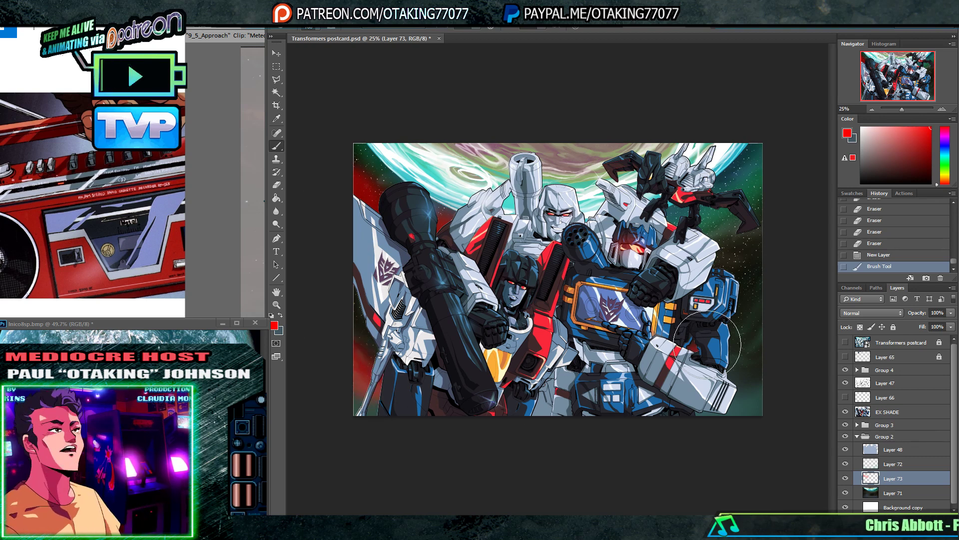
pyautogui.moveTo(770, 340)
pyautogui.mouseDown()
pyautogui.moveTo(792, 219)
pyautogui.moveTo(788, 167)
pyautogui.moveTo(760, 197)
pyautogui.moveTo(767, 139)
pyautogui.mouseUp()
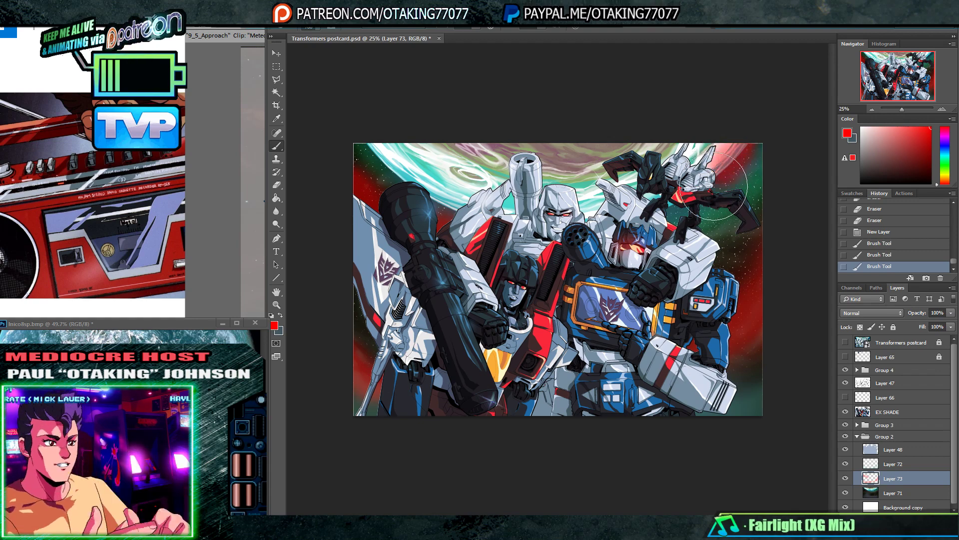
# - Load the red strokes of Layer 73 as a selection, hide that layer, and add a new layer above Layer 71
pyautogui.keyDown('ctrl'); pyautogui.click(871, 480); pyautogui.keyUp('ctrl')
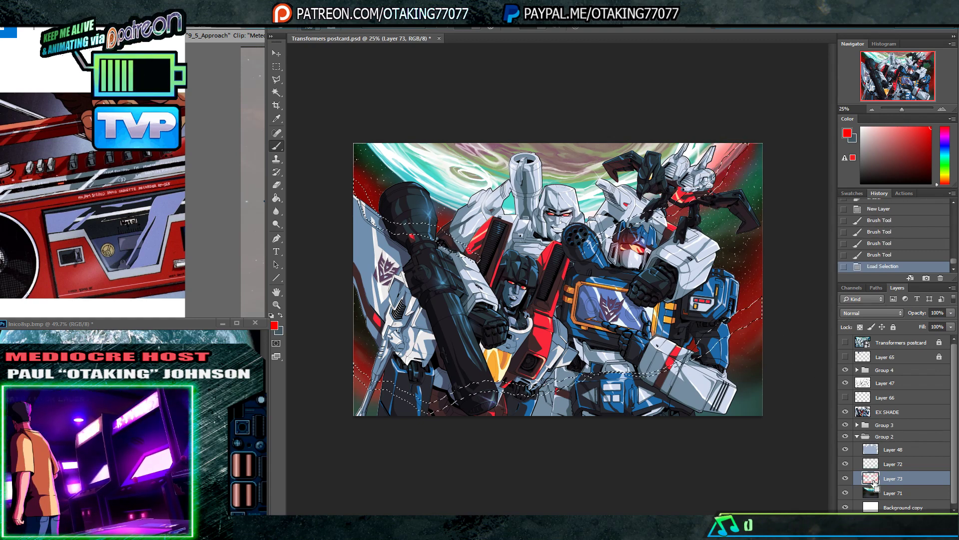
pyautogui.click(845, 478)
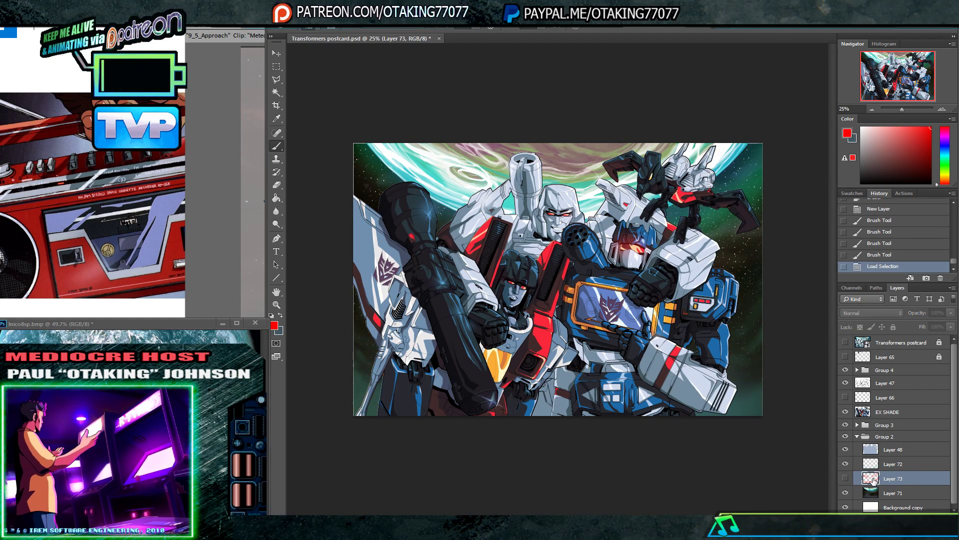
pyautogui.click(907, 493)
pyautogui.hotkey('ctrl', 'shift', 'n')
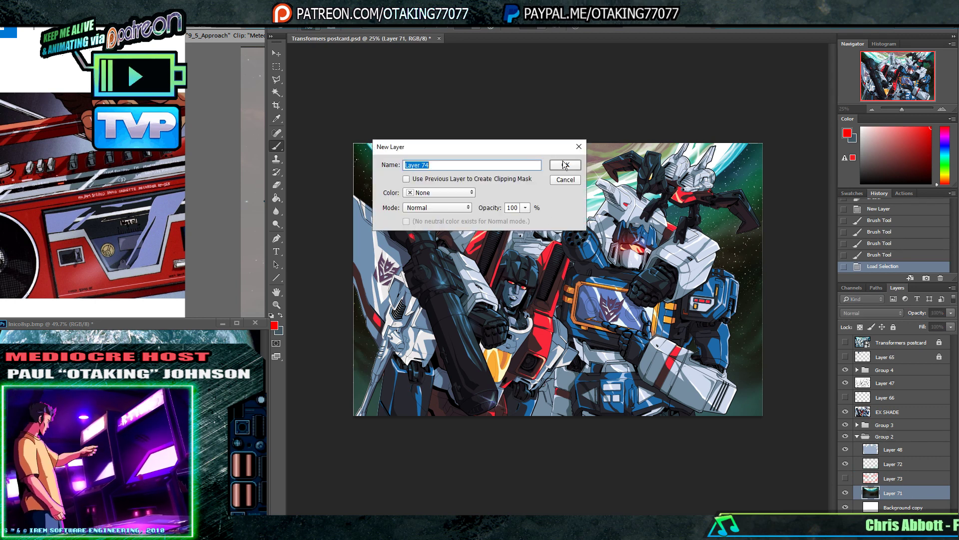
pyautogui.press('Return')
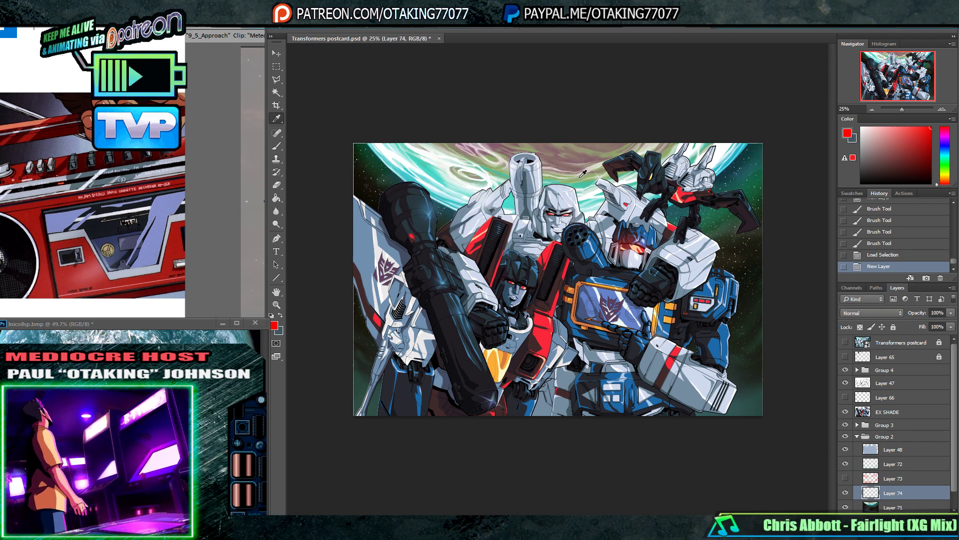
# - Sample a muted green from the planet and fill the selection with it on the new layer
pyautogui.keyDown('alt'); pyautogui.click(581, 178); pyautogui.keyUp('alt')
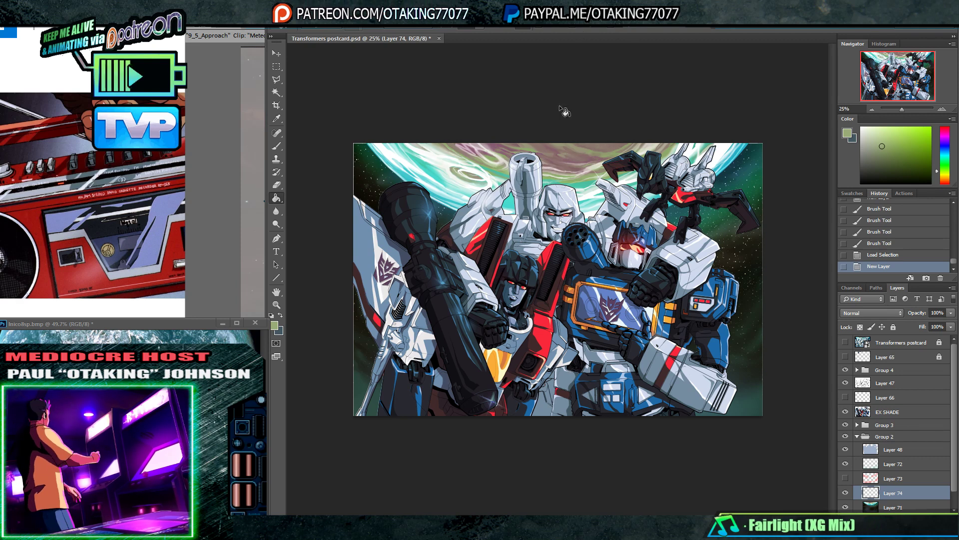
pyautogui.press('g')
pyautogui.click(557, 270)
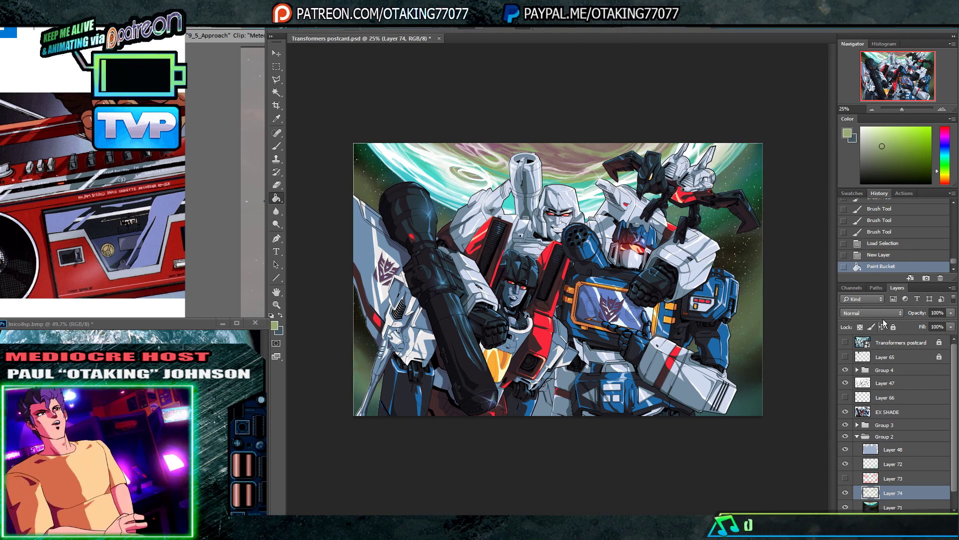
# - Try successive blending modes on the green fill layer, including Linear Burn, Color Dodge, Vivid Light, Subtract and Hue
pyautogui.click(882, 315)
pyautogui.click(882, 318)
pyautogui.press('Down')
pyautogui.press('Down')
pyautogui.press('Down')
pyautogui.press('Down')
pyautogui.press('Down')
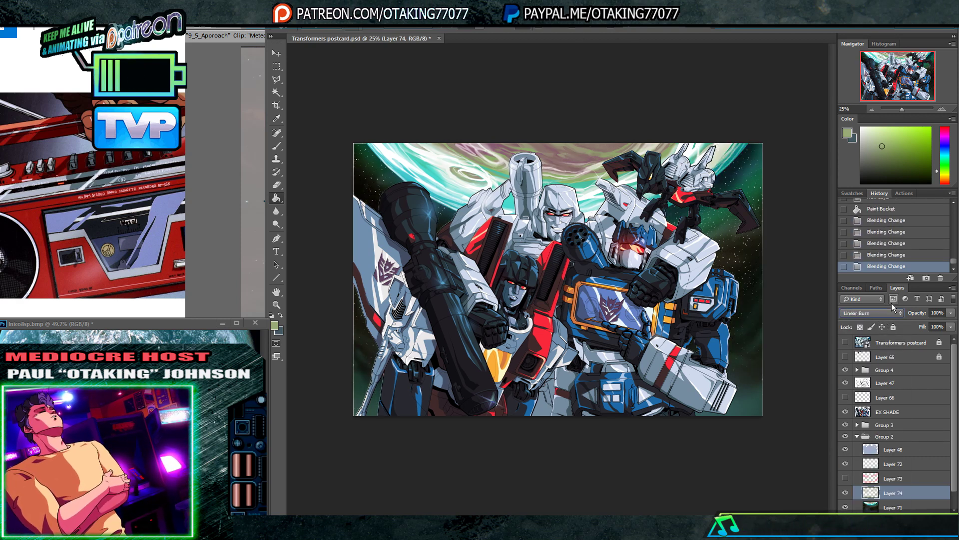
pyautogui.press('Down')
pyautogui.press('Down')
pyautogui.press('Down')
pyautogui.press('Down')
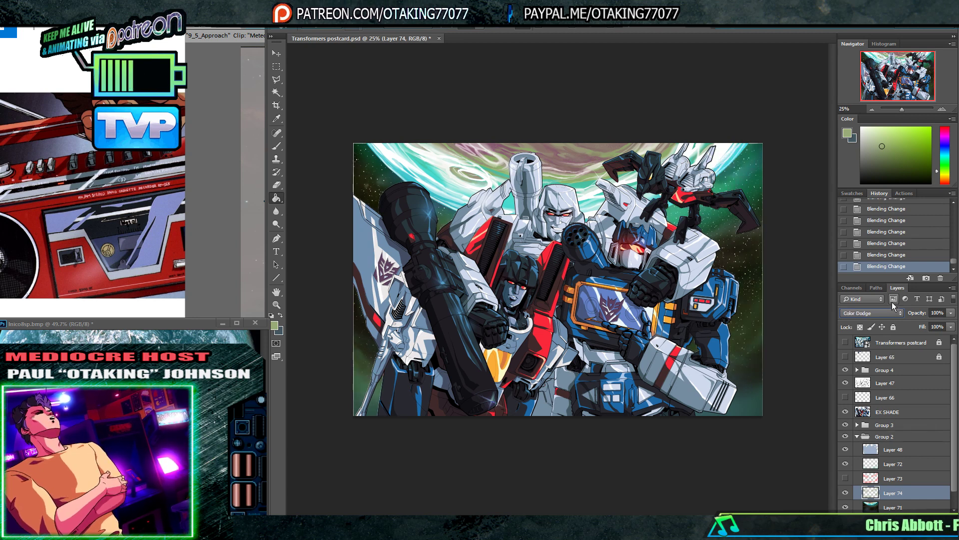
pyautogui.press('Down')
pyautogui.press('Down')
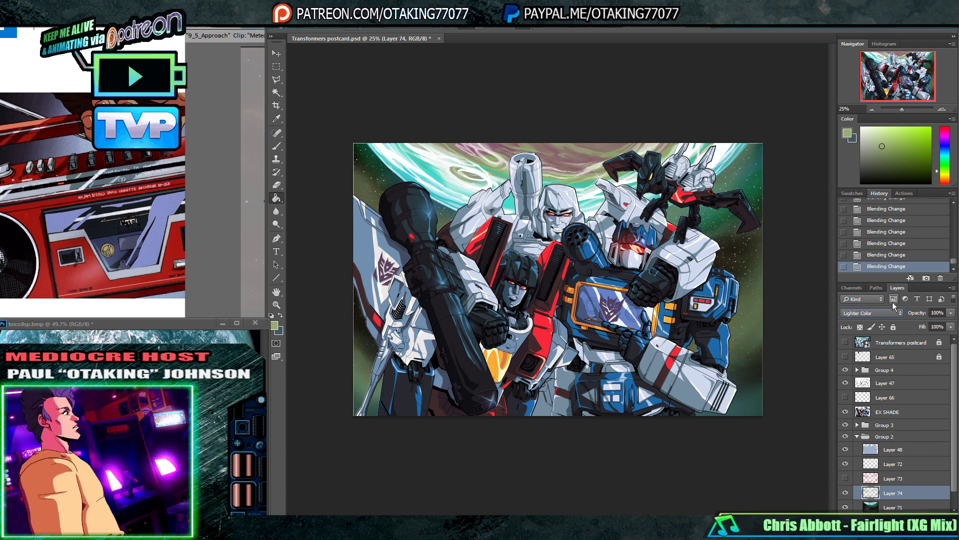
pyautogui.press('Down')
pyautogui.press('Down')
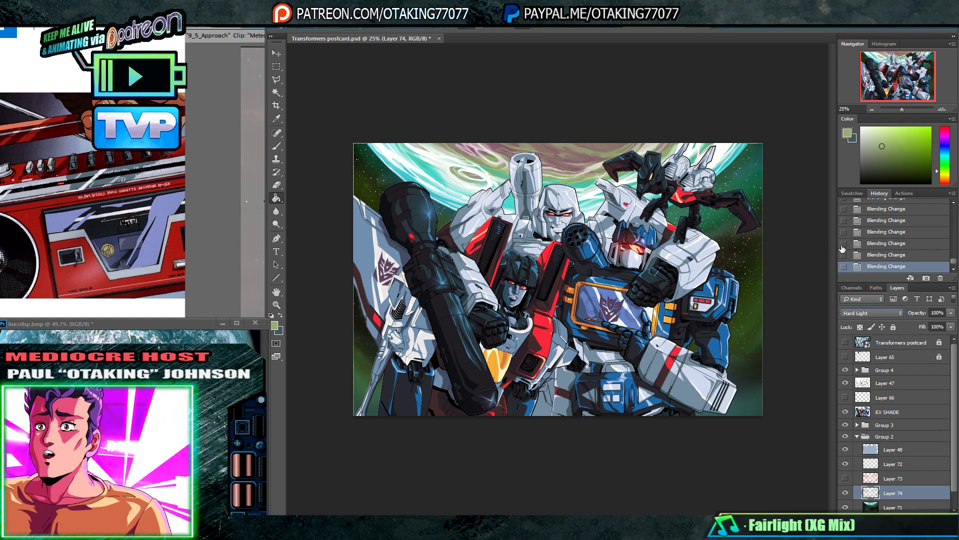
pyautogui.press('Down')
pyautogui.press('Down')
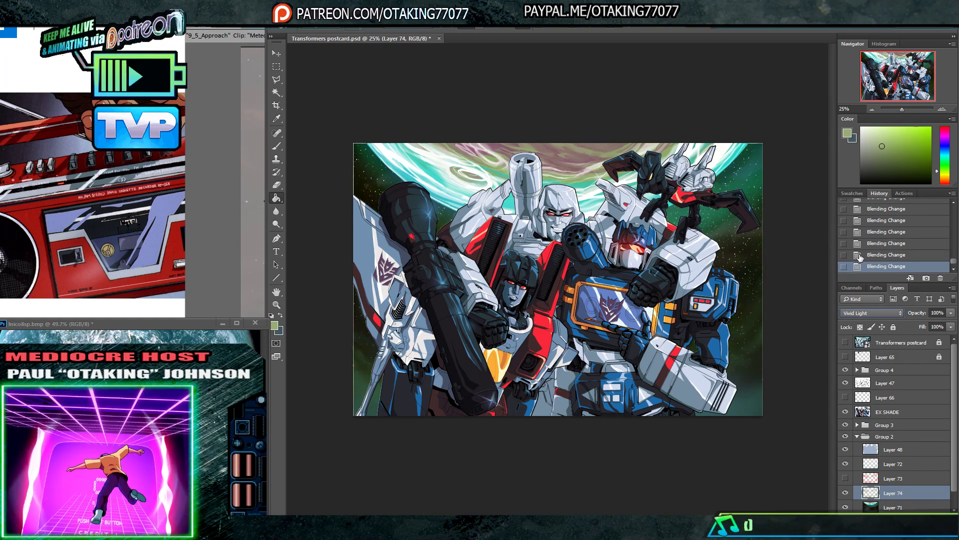
pyautogui.press('Down')
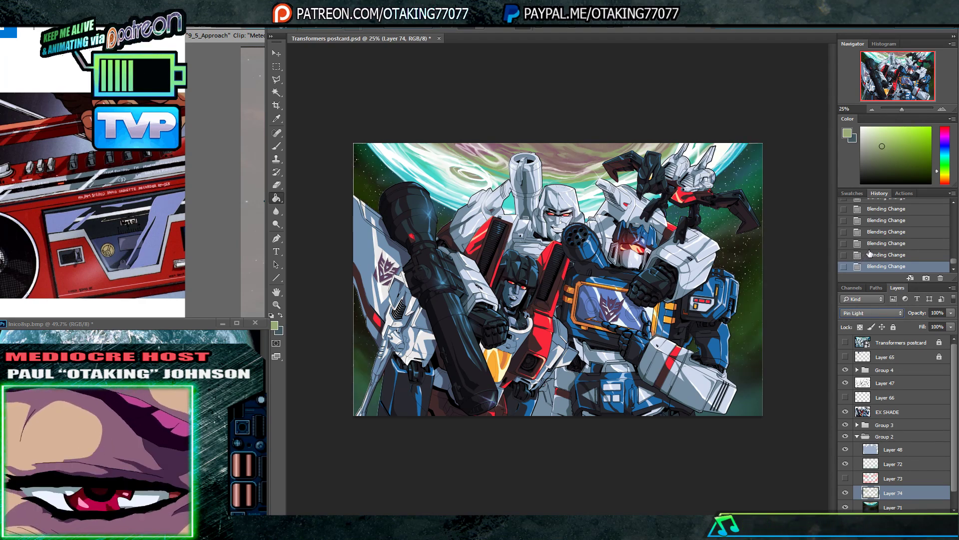
pyautogui.press('Down')
pyautogui.press('Down')
pyautogui.press('Down')
pyautogui.press('Down')
pyautogui.press('Down')
pyautogui.press('Down')
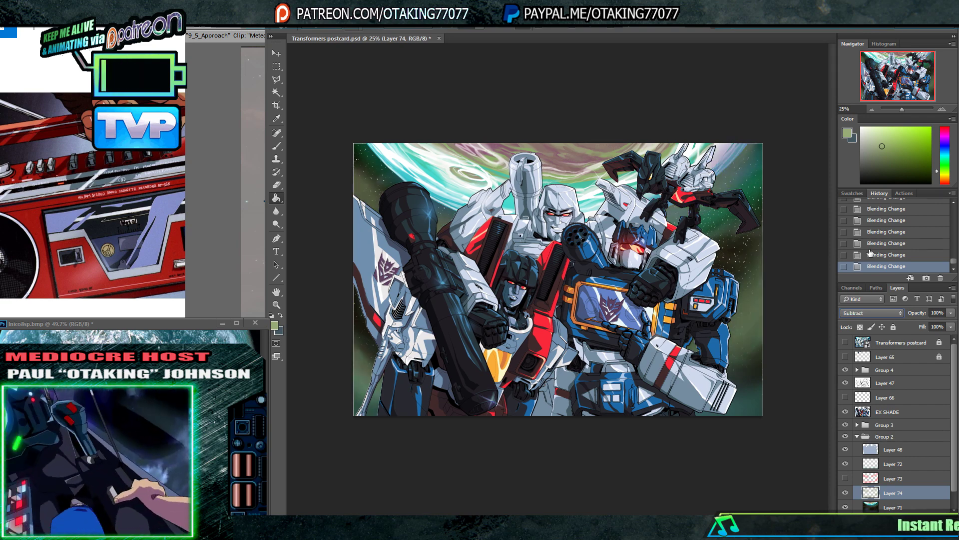
pyautogui.press('Down')
pyautogui.press('Down')
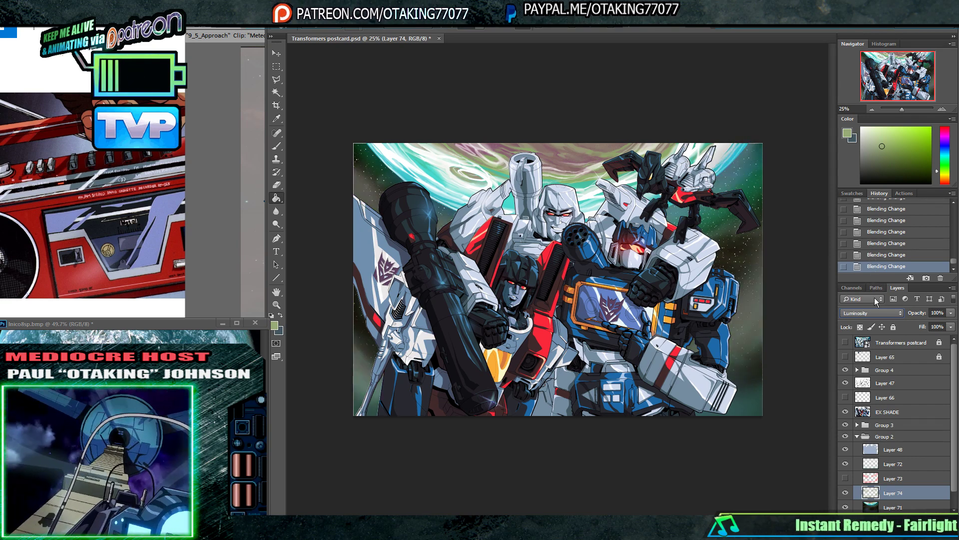
pyautogui.press('Up')
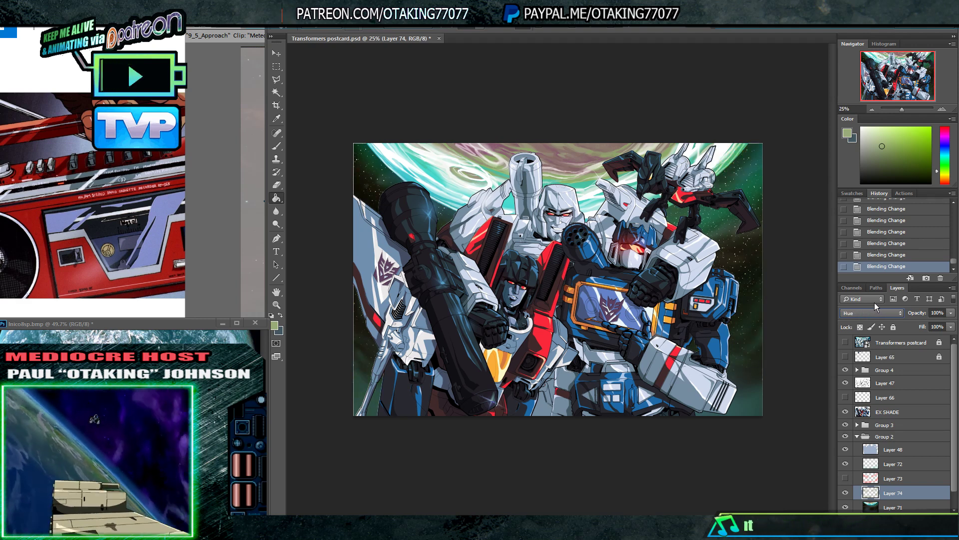
# - Set the green fill layer to Lighten blending
pyautogui.click(874, 312)
pyautogui.click(867, 319)
pyautogui.press('Down')
pyautogui.press('Down')
pyautogui.press('Down')
pyautogui.press('Down')
pyautogui.press('Down')
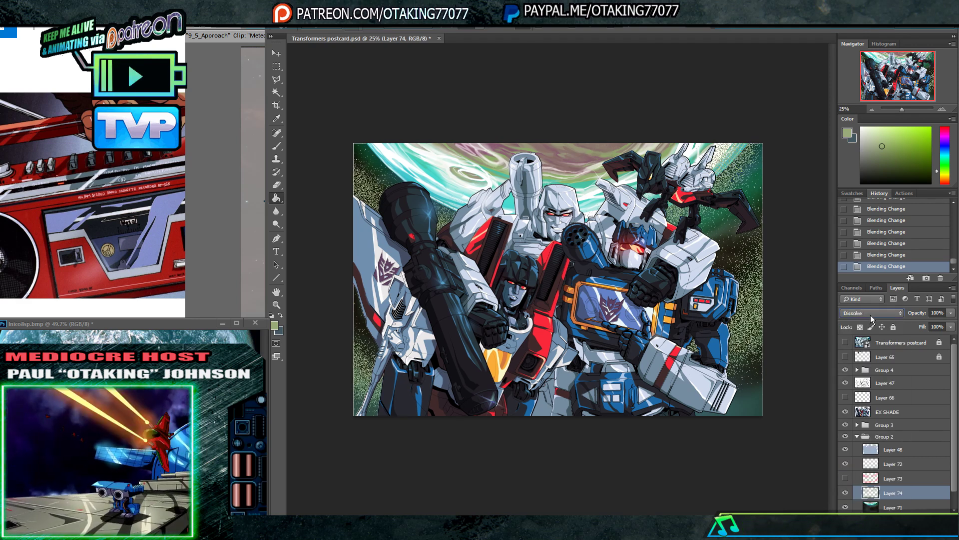
pyautogui.press('Down')
pyautogui.press('Down')
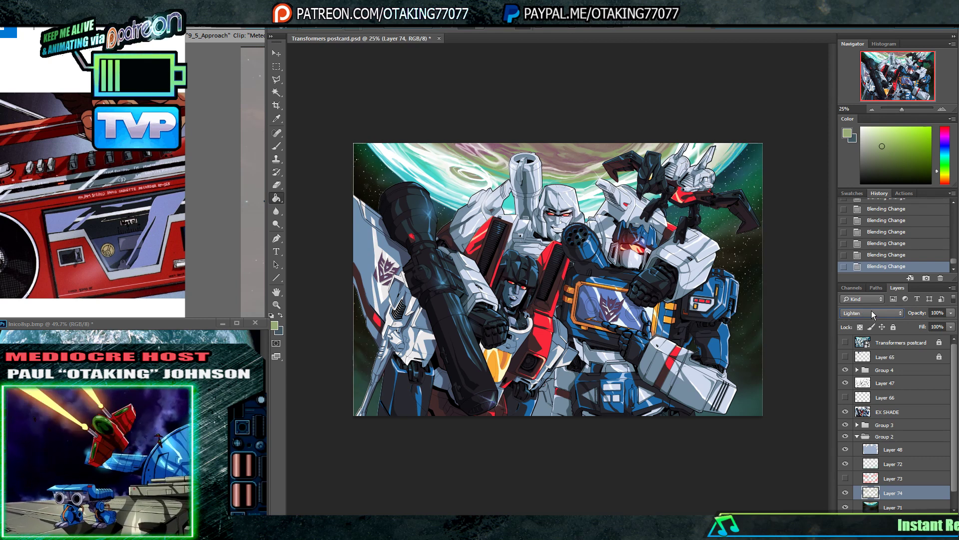
# - Lower the fill opacity of Layer 74 to 53%
pyautogui.click(950, 326)
pyautogui.moveTo(951, 339); pyautogui.dragTo(922, 339)
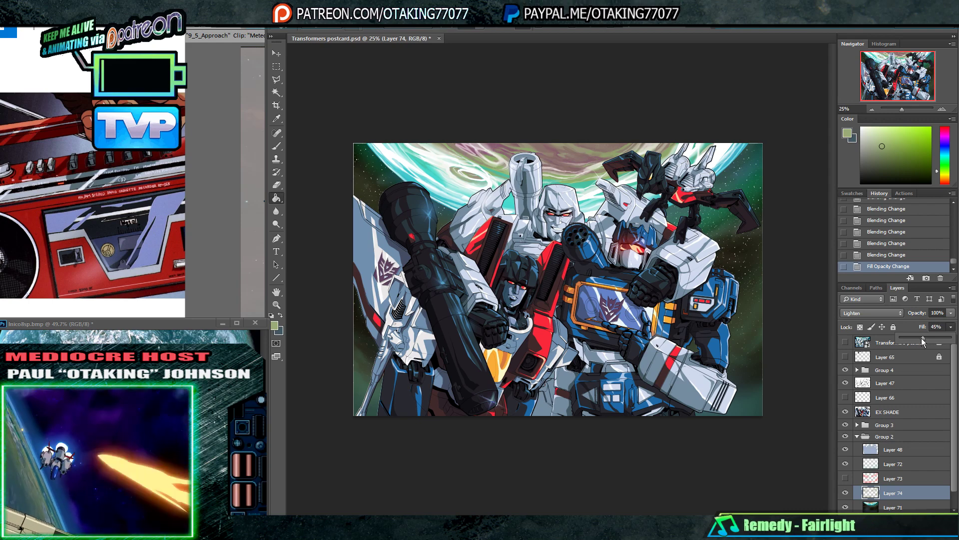
pyautogui.click(927, 337)
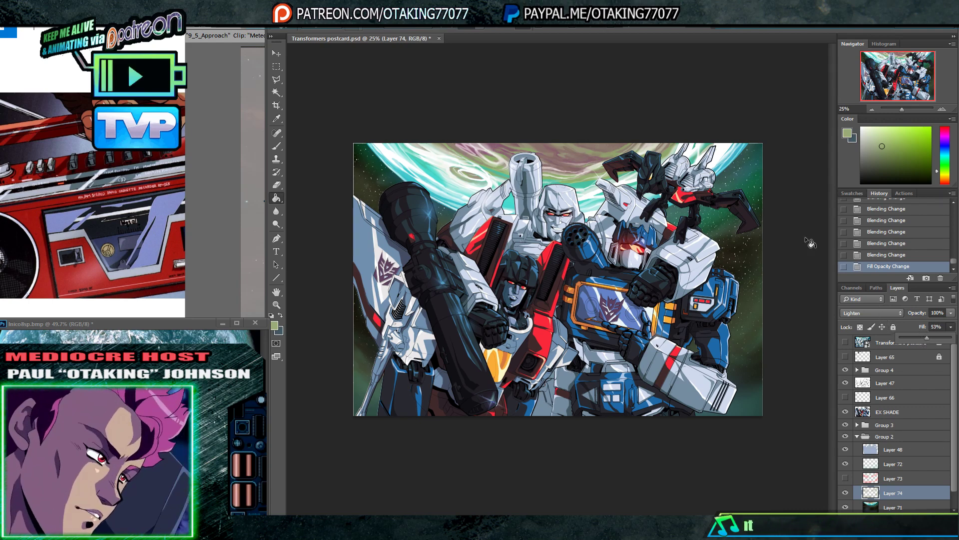
# - Shift the color of Layer 74 with Hue/Saturation, setting Hue to -78 and Saturation to +75
pyautogui.click(330, 23)
pyautogui.moveTo(359, 34)
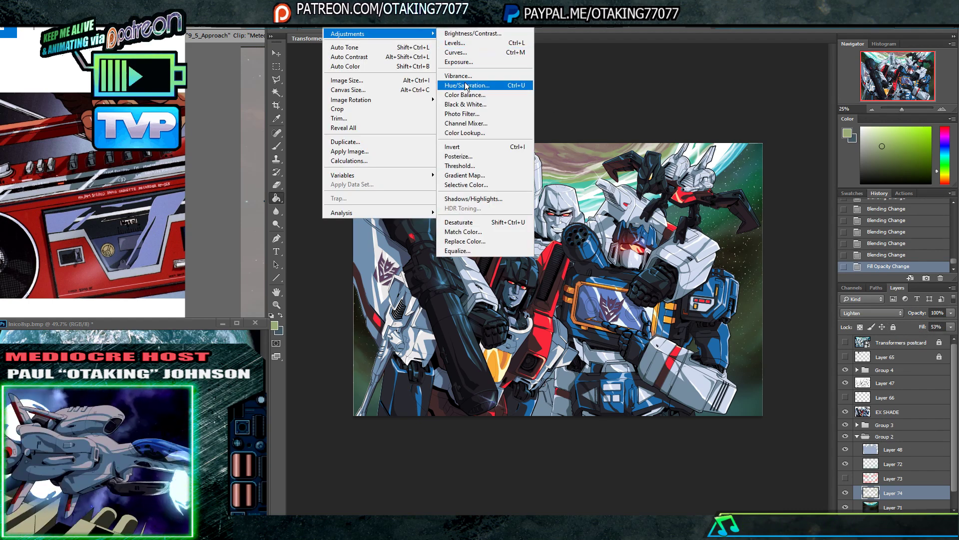
pyautogui.click(453, 96)
pyautogui.moveTo(139, 238); pyautogui.dragTo(169, 239)
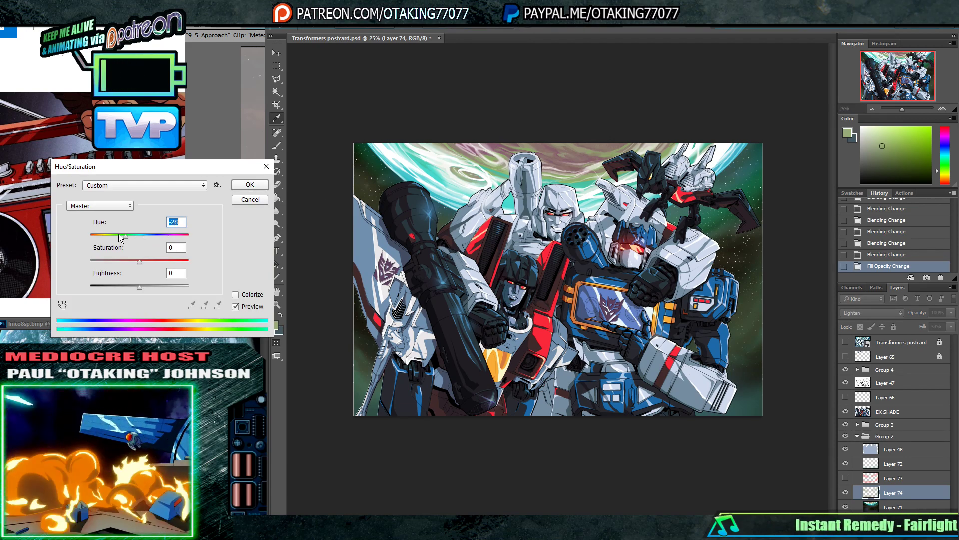
pyautogui.moveTo(167, 236); pyautogui.dragTo(96, 236)
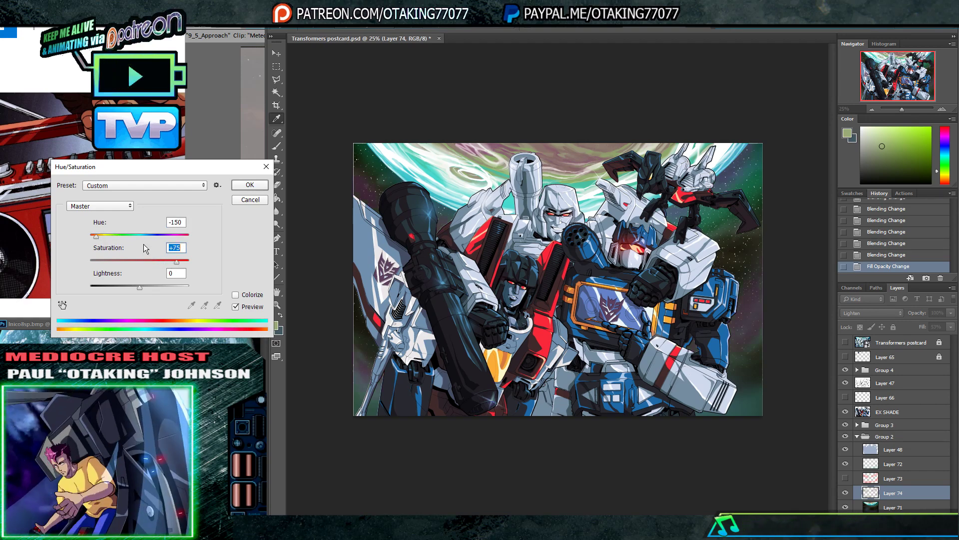
pyautogui.moveTo(108, 236); pyautogui.dragTo(111, 237)
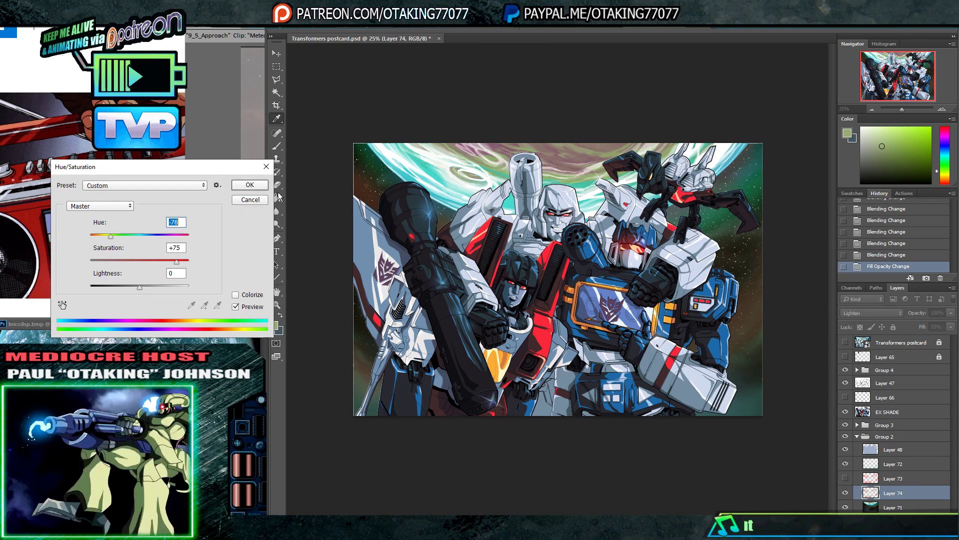
pyautogui.click(251, 186)
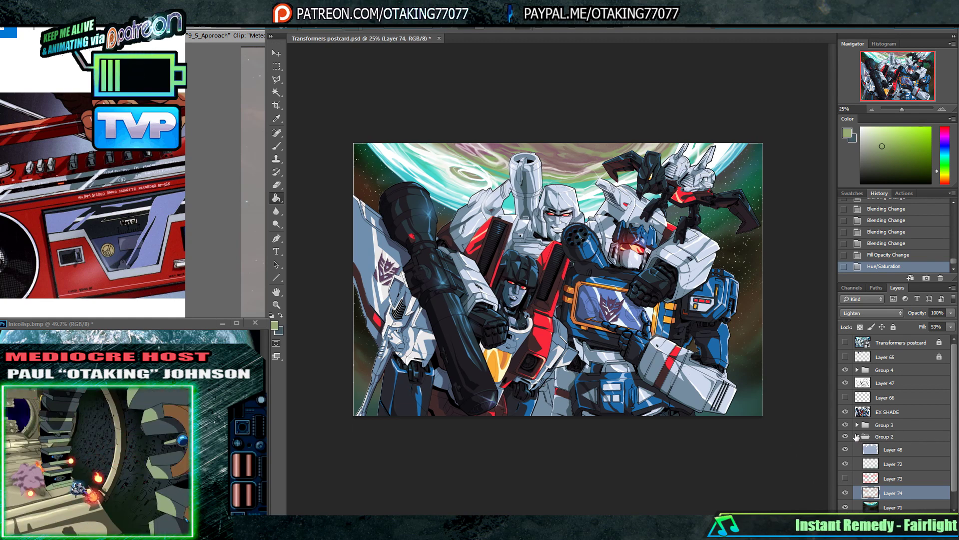
# - Try Color Dodge and neighbouring blending modes on Layer 74 and settle on Linear Dodge (Add)
pyautogui.click(881, 315)
pyautogui.click(883, 316)
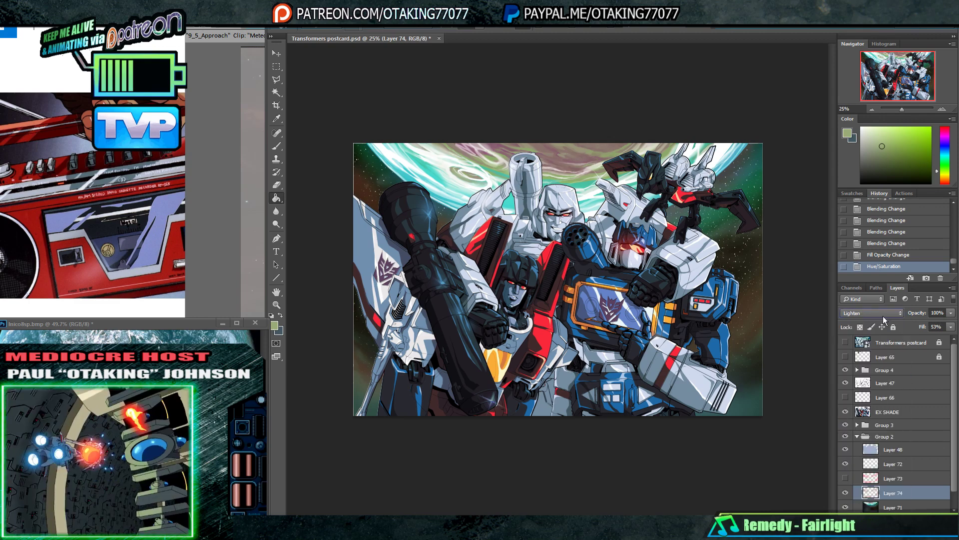
pyautogui.press('Down')
pyautogui.press('Down')
pyautogui.press('Up')
pyautogui.press('Down')
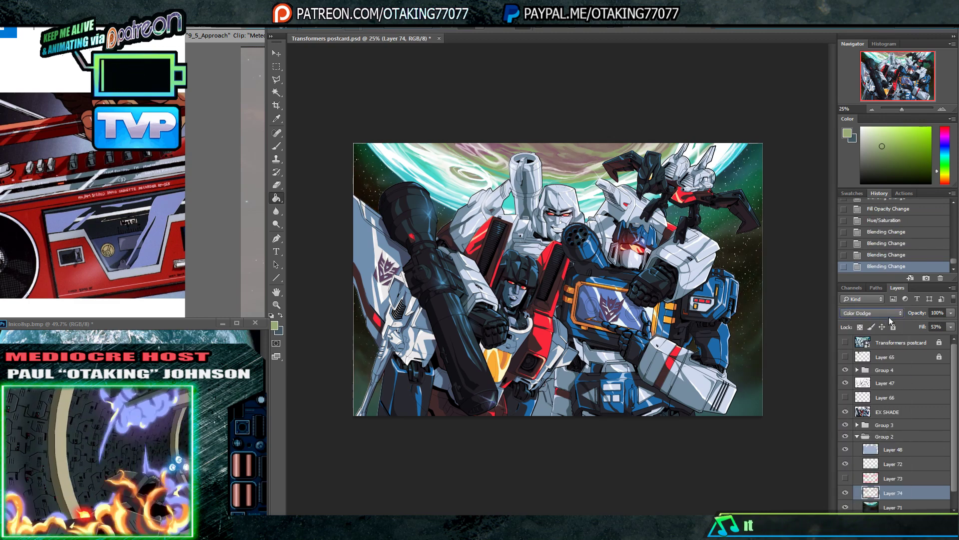
pyautogui.press('Down')
pyautogui.press('Up')
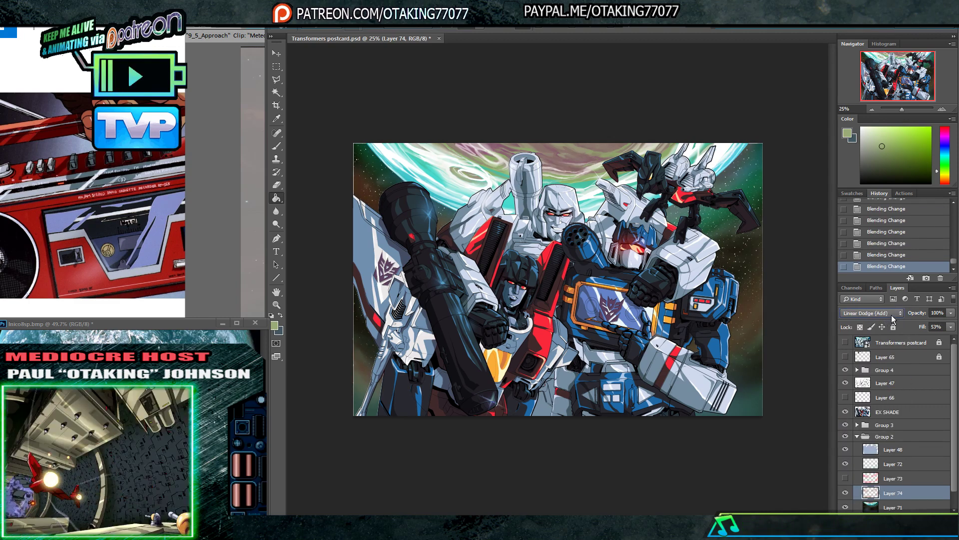
# - Collapse Group 2 and toggle its visibility to compare the artwork with and without the background
pyautogui.click(856, 437)
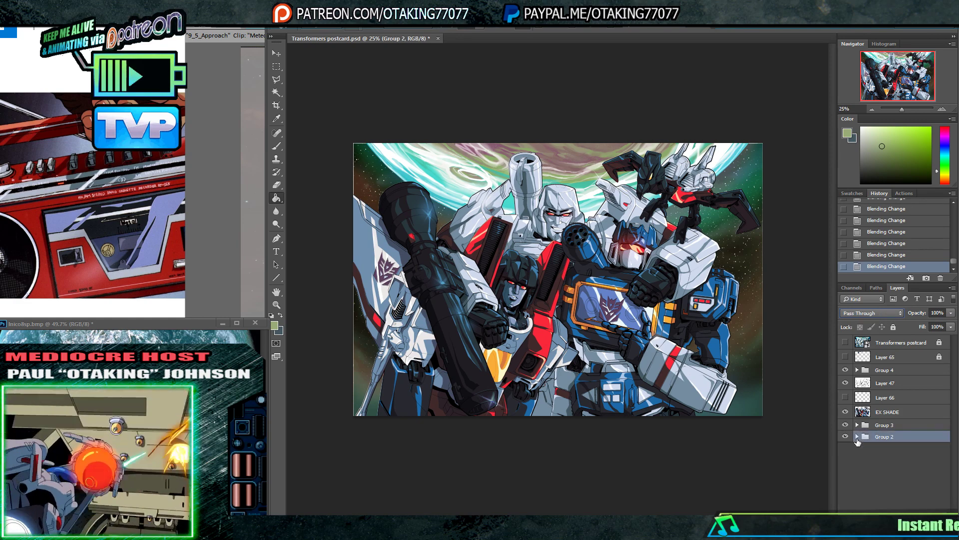
pyautogui.click(845, 436)
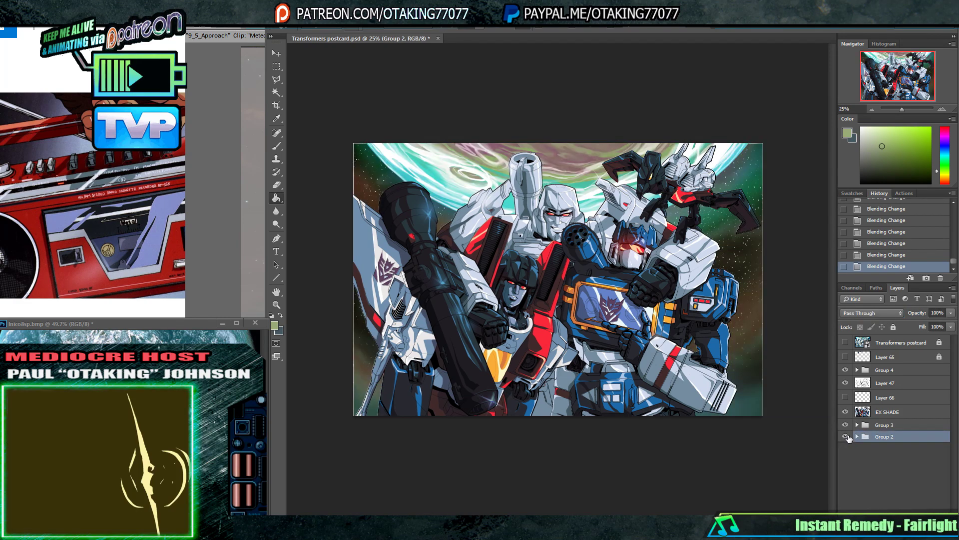
pyautogui.click(845, 437)
pyautogui.click(846, 437)
pyautogui.click(845, 436)
pyautogui.click(845, 436)
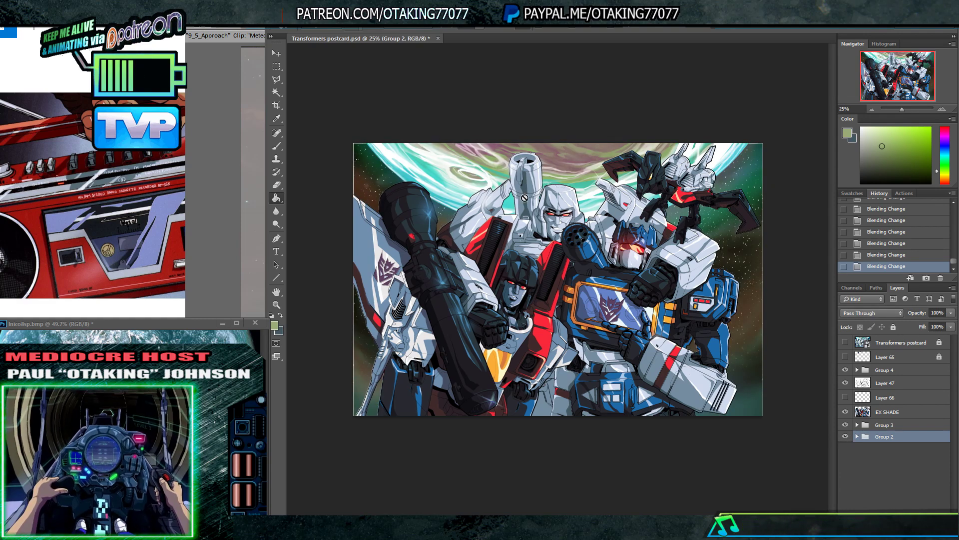
pyautogui.hotkey('alt', 'i')
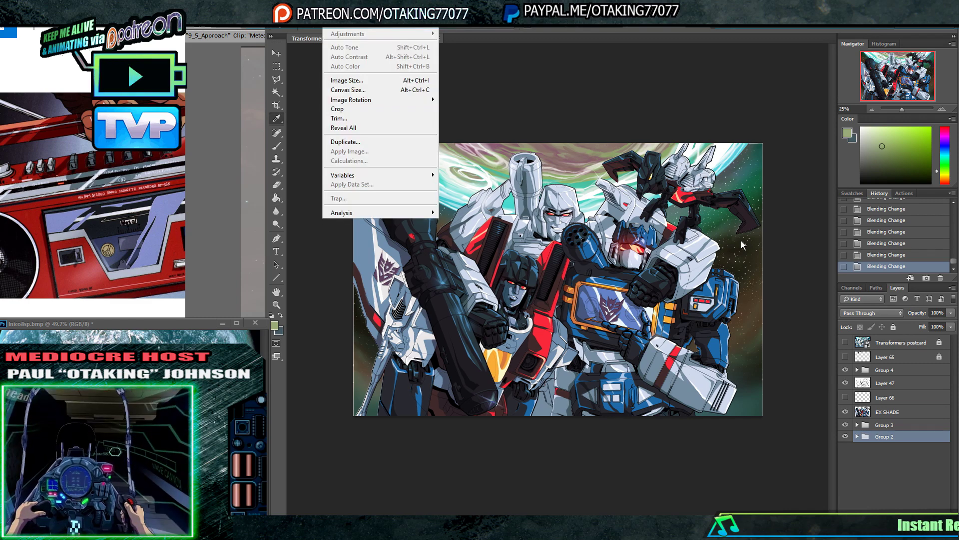
pyautogui.click(632, 95)
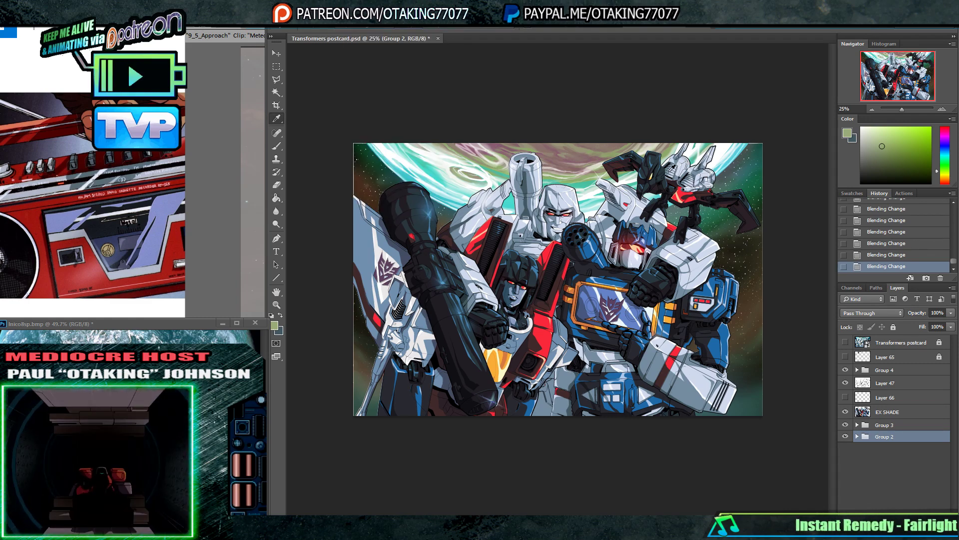
pyautogui.hotkey('alt', 'i')
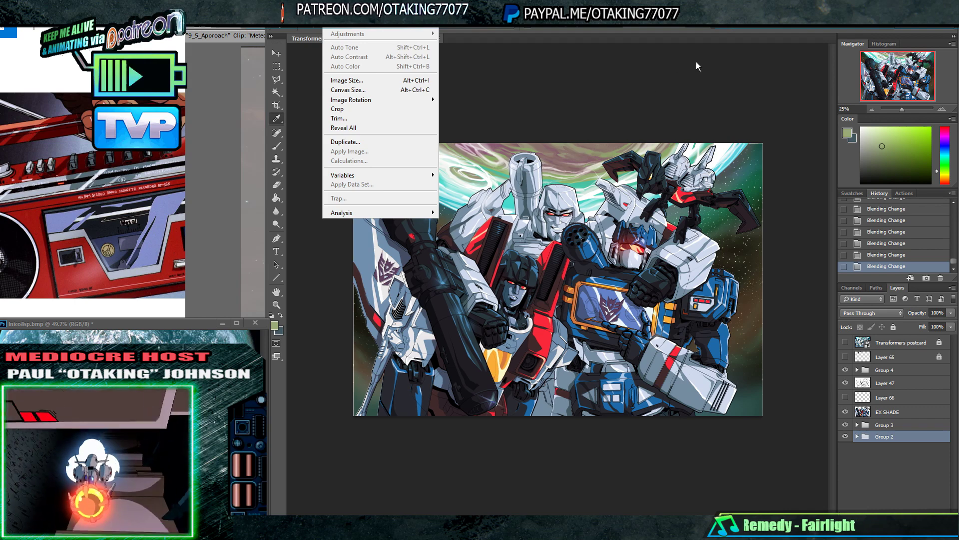
pyautogui.press('a')
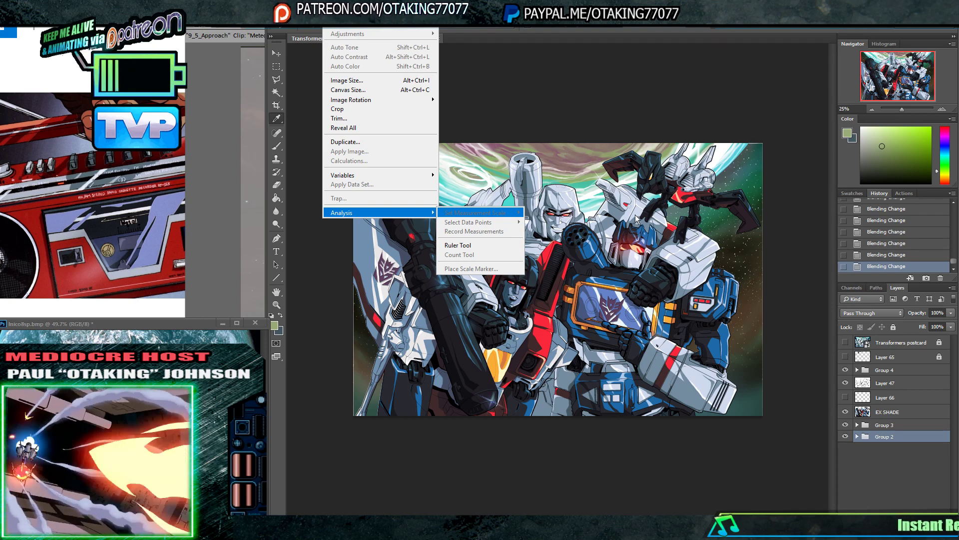
pyautogui.click(547, 110)
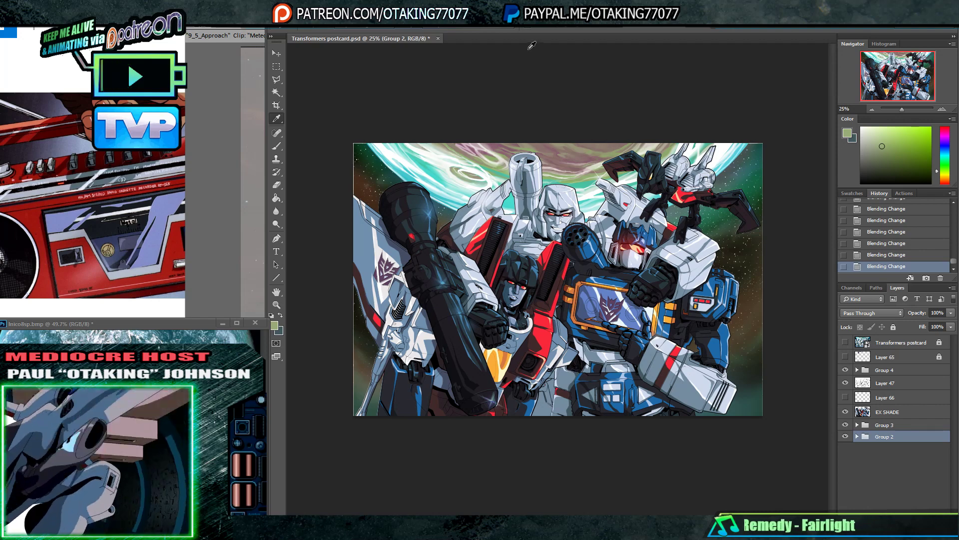
pyautogui.press('super')
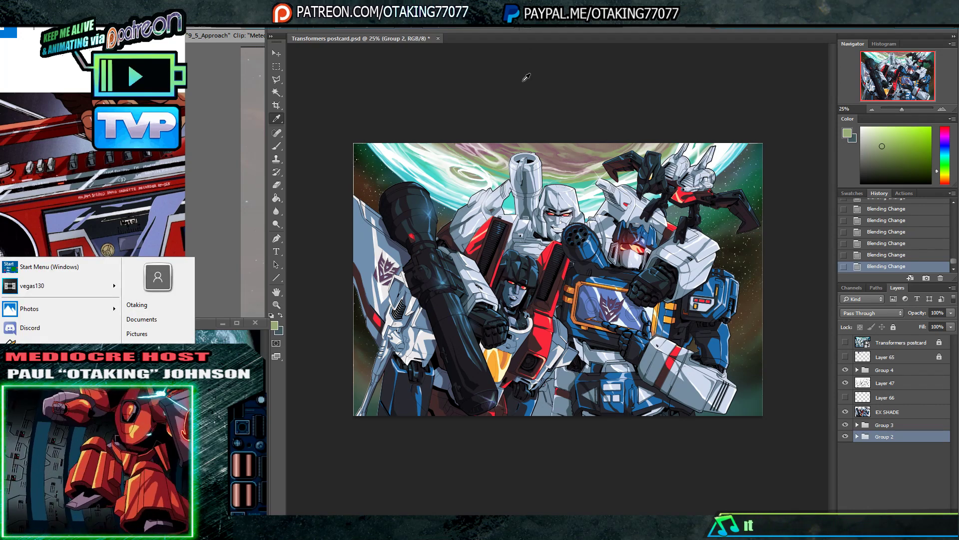
pyautogui.click(539, 85)
# - Add a new Normal layer at 100% opacity above the Transformers postcard layer
pyautogui.press('b')
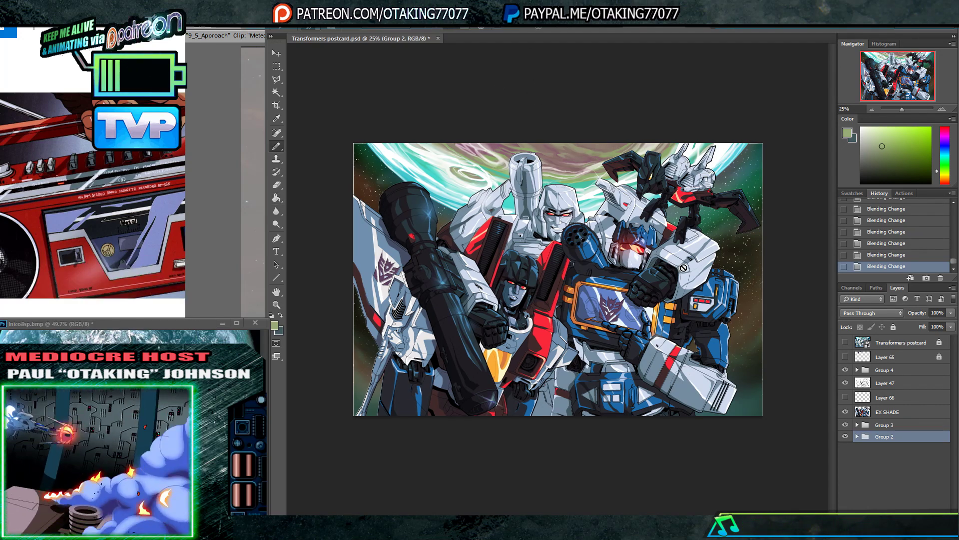
pyautogui.click(907, 344)
pyautogui.hotkey('ctrl', 'shift', 'n')
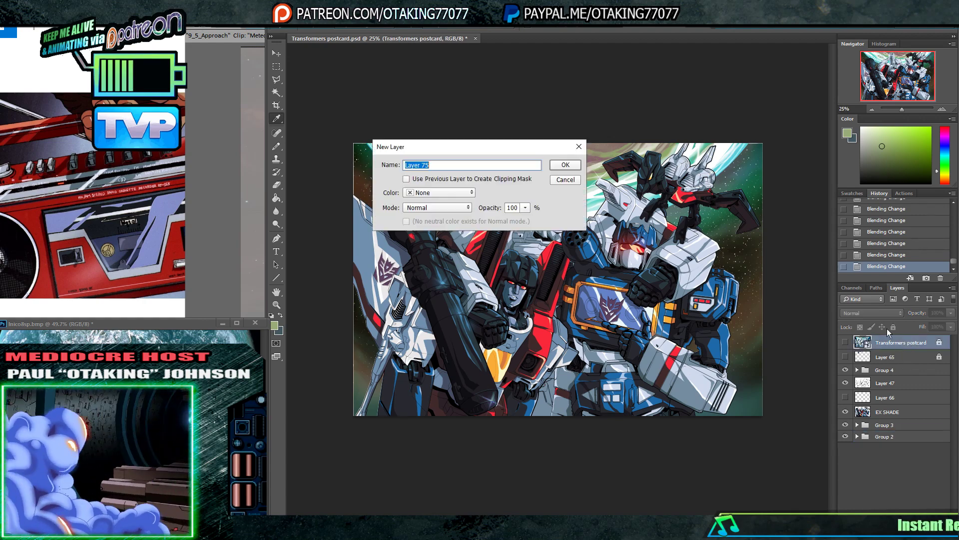
pyautogui.click(566, 164)
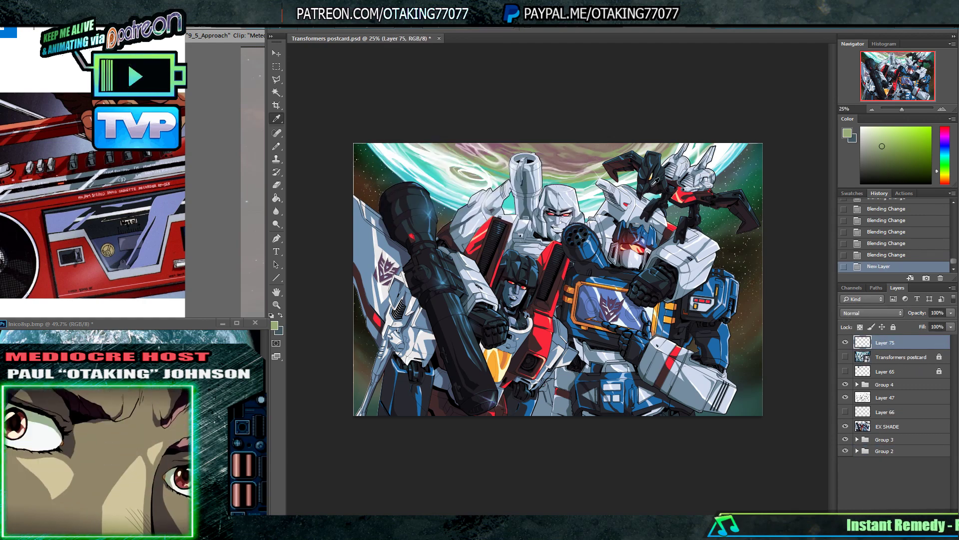
# - Sample a near-black from the bird robot's leg, choose a small brush tip, and clear any active selection
pyautogui.click(942, 109)
pyautogui.moveTo(819, 133); pyautogui.dragTo(518, 253)
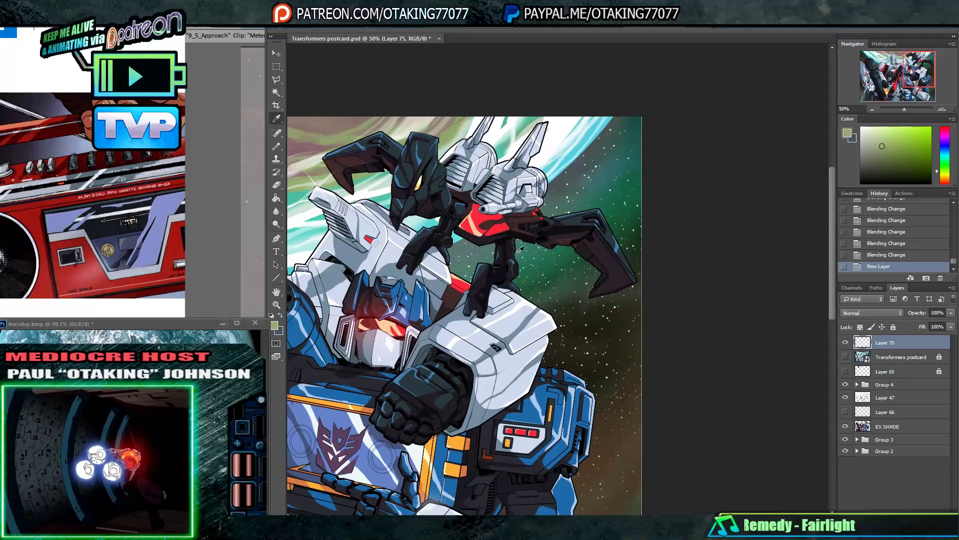
pyautogui.click(497, 269)
pyautogui.press('b')
pyautogui.rightClick(568, 293)
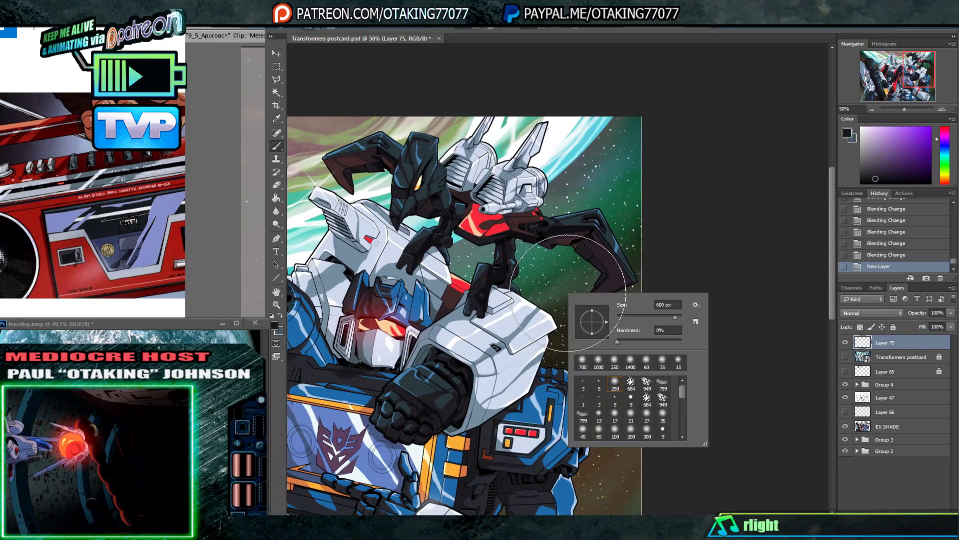
pyautogui.doubleClick(583, 388)
pyautogui.click(478, 28)
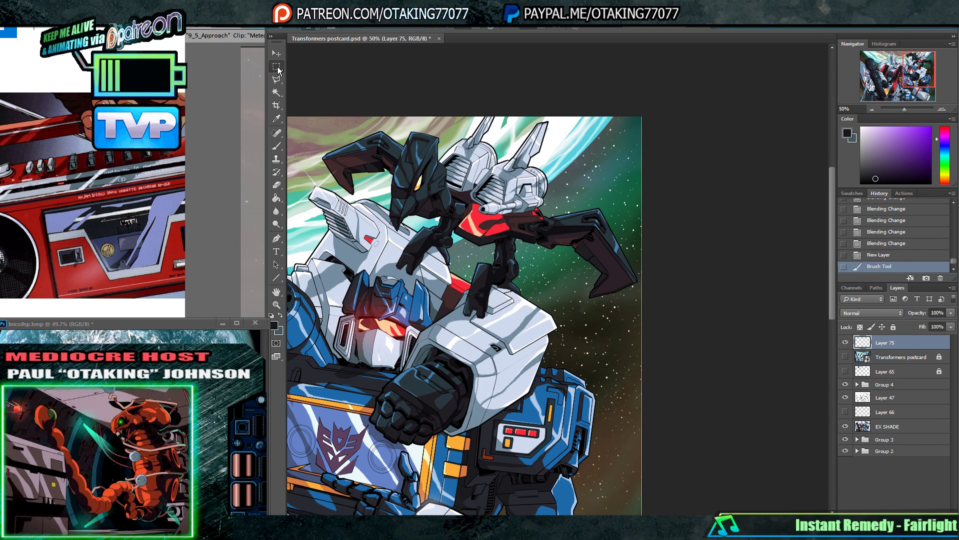
pyautogui.hotkey('ctrl', 'd')
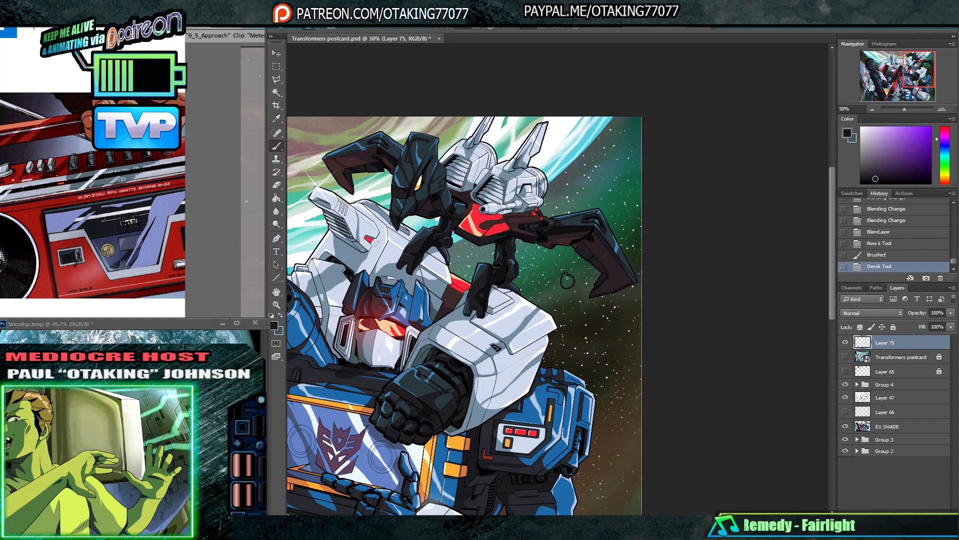
# - Sketch a small rough figure with loose dark lines in the space around the bird robot's right-hand wing on Layer 75
pyautogui.moveTo(565, 273); pyautogui.dragTo(574, 275)
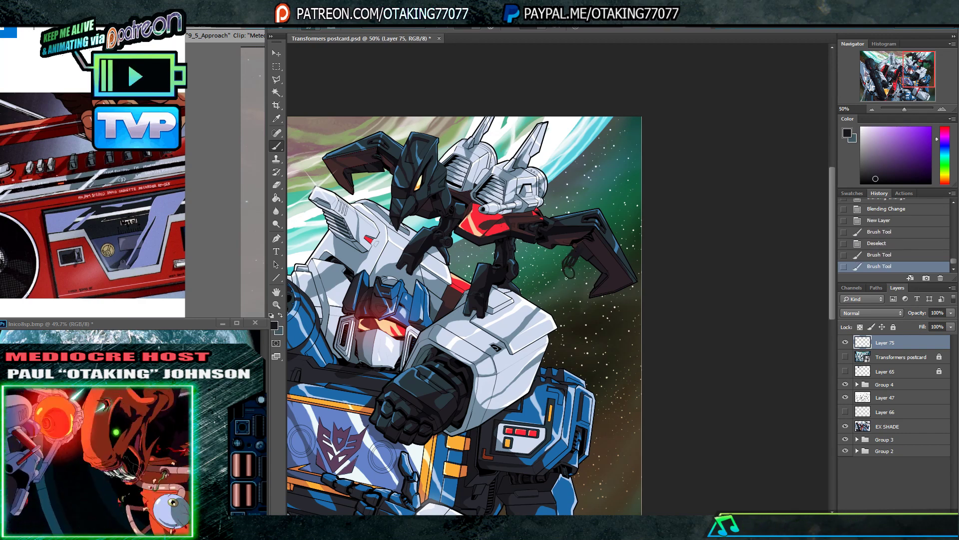
pyautogui.moveTo(566, 278)
pyautogui.mouseDown()
pyautogui.moveTo(569, 305)
pyautogui.moveTo(558, 293)
pyautogui.moveTo(601, 342)
pyautogui.mouseUp()
pyautogui.moveTo(578, 283); pyautogui.dragTo(593, 305)
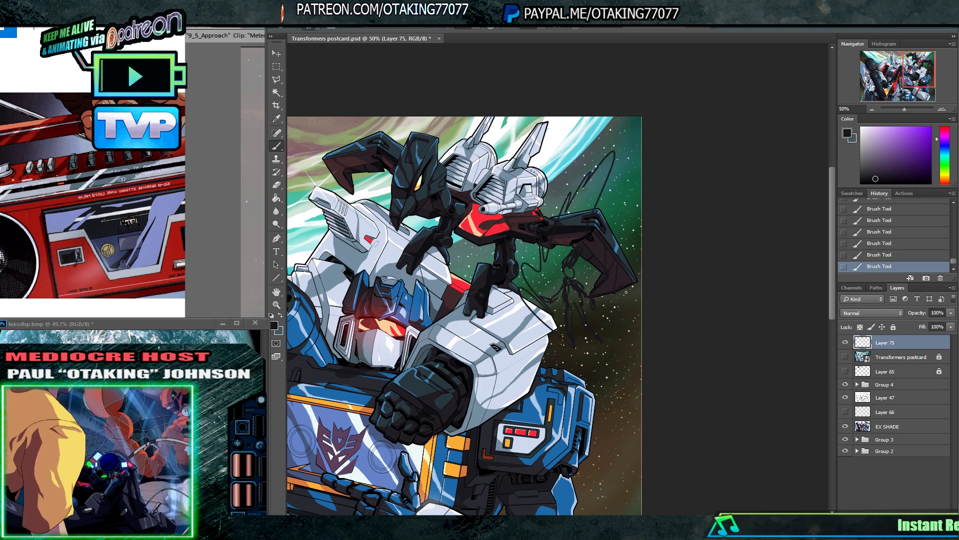
pyautogui.moveTo(539, 322); pyautogui.dragTo(520, 299)
pyautogui.moveTo(520, 279); pyautogui.dragTo(529, 268)
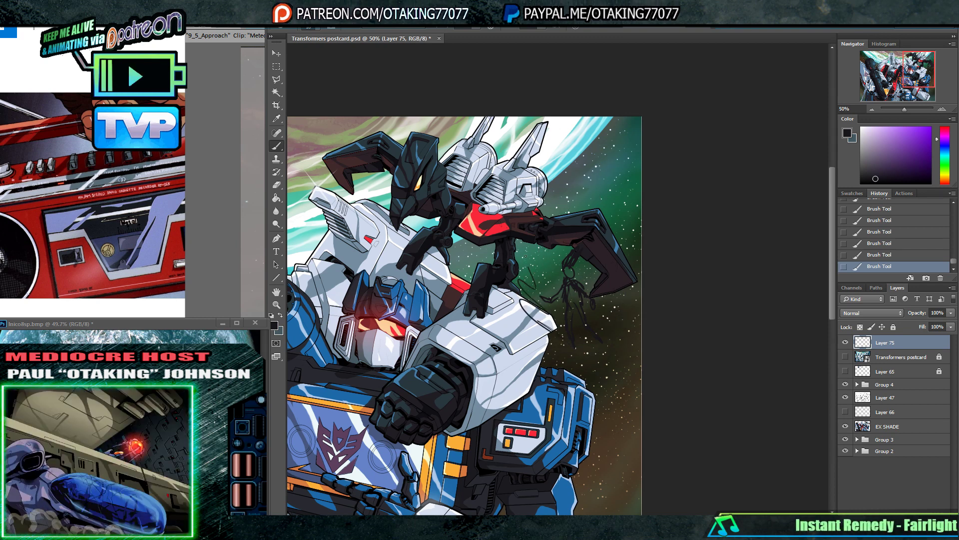
pyautogui.moveTo(567, 211)
pyautogui.mouseDown()
pyautogui.moveTo(604, 157)
pyautogui.moveTo(585, 206)
pyautogui.mouseUp()
pyautogui.moveTo(632, 302)
pyautogui.mouseDown()
pyautogui.moveTo(613, 330)
pyautogui.moveTo(739, 270)
pyautogui.moveTo(764, 278)
pyautogui.mouseUp()
# - Free-transform the figure sketch, trying it in the artwork's upper-left corner before placing it back beside the bird robot
pyautogui.hotkey('ctrl', '-')
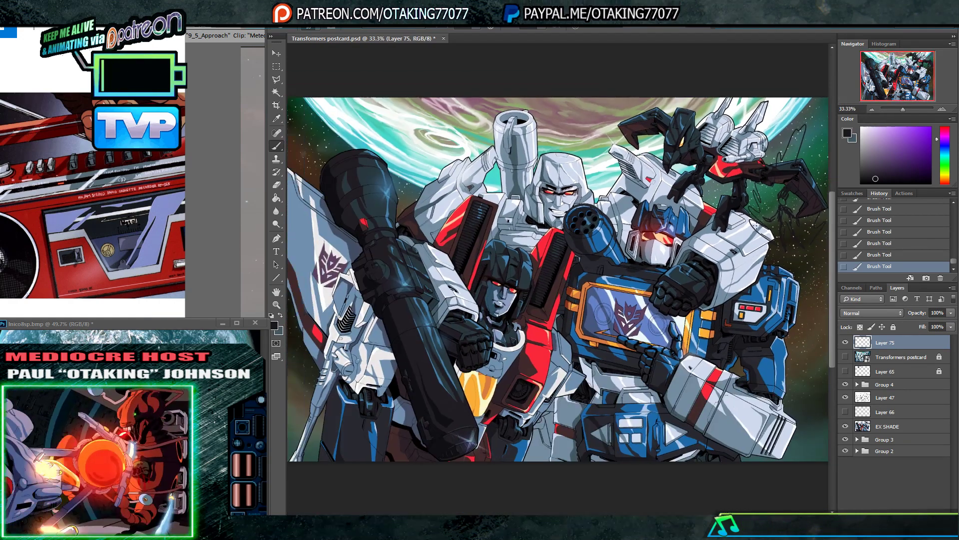
pyautogui.moveTo(749, 252); pyautogui.dragTo(761, 230)
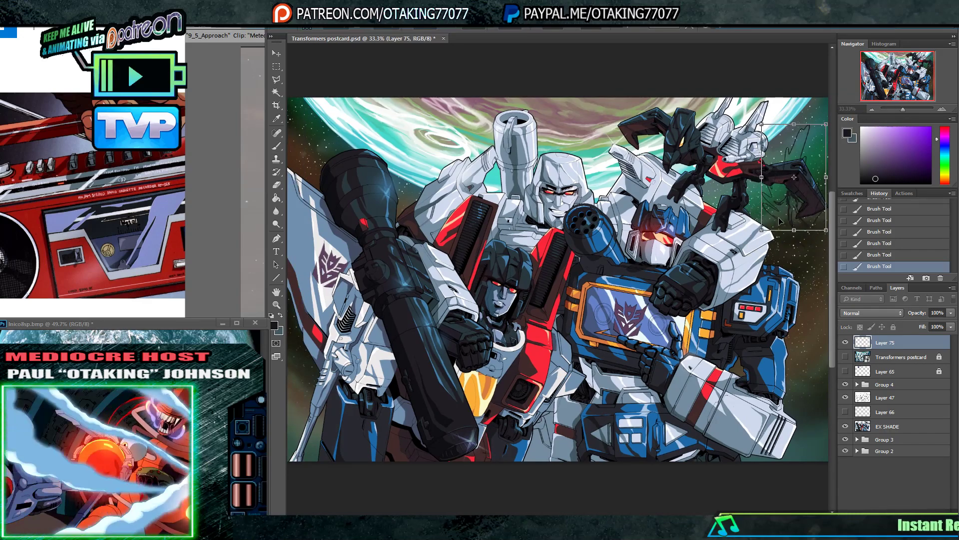
pyautogui.moveTo(791, 192)
pyautogui.mouseDown()
pyautogui.moveTo(797, 129)
pyautogui.moveTo(721, 198)
pyautogui.moveTo(705, 198)
pyautogui.mouseUp()
pyautogui.moveTo(737, 164)
pyautogui.mouseDown()
pyautogui.moveTo(737, 272)
pyautogui.moveTo(734, 257)
pyautogui.moveTo(349, 180)
pyautogui.moveTo(556, 201)
pyautogui.moveTo(433, 162)
pyautogui.mouseUp()
pyautogui.moveTo(602, 238)
pyautogui.mouseDown()
pyautogui.moveTo(448, 227)
pyautogui.moveTo(525, 216)
pyautogui.mouseUp()
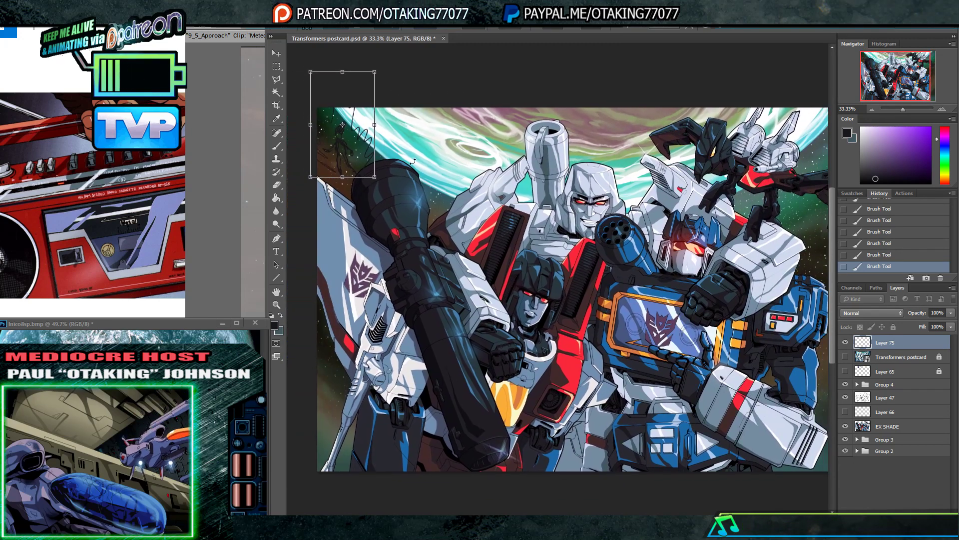
pyautogui.moveTo(350, 143)
pyautogui.mouseDown()
pyautogui.moveTo(644, 205)
pyautogui.moveTo(723, 240)
pyautogui.moveTo(651, 231)
pyautogui.moveTo(792, 264)
pyautogui.moveTo(770, 212)
pyautogui.moveTo(746, 209)
pyautogui.moveTo(783, 222)
pyautogui.moveTo(749, 201)
pyautogui.mouseUp()
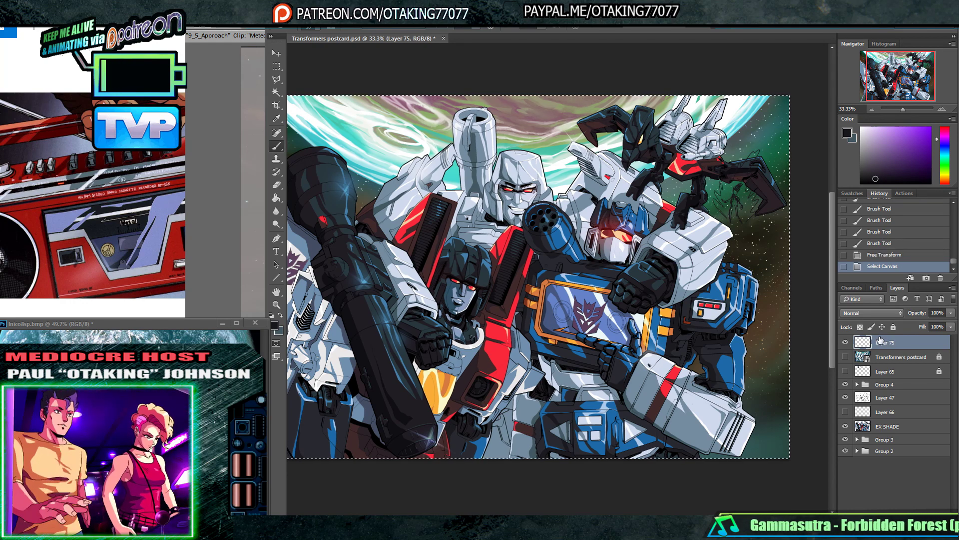
# - Clear the entire sketch from Layer 75 and deselect the canvas
pyautogui.hotkey('ctrl', 'a')
pyautogui.press('Delete')
pyautogui.click(276, 66)
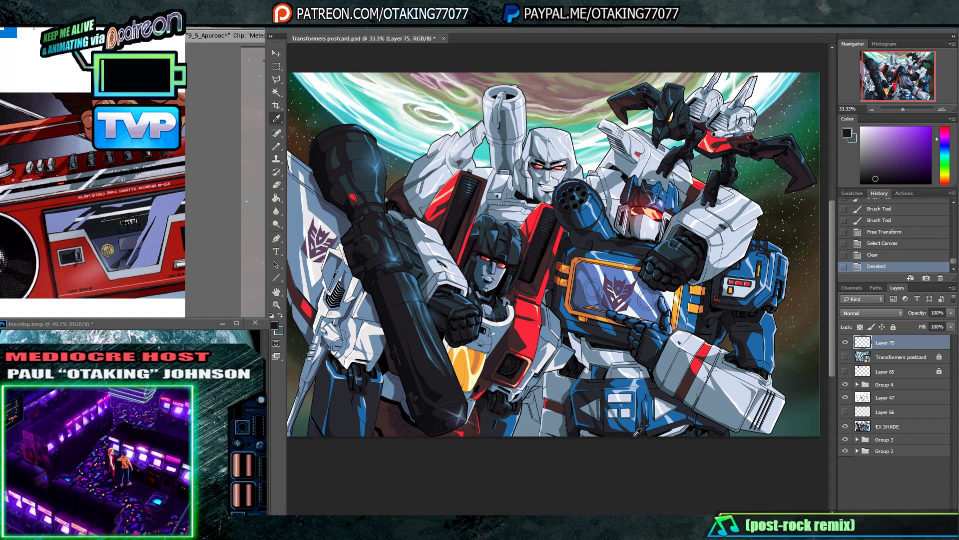
# - Activate the EX SHADE layer and select the robots' matching light gray areas with the Magic Wand
pyautogui.keyDown('ctrl'); pyautogui.click(863, 426); pyautogui.keyUp('ctrl')
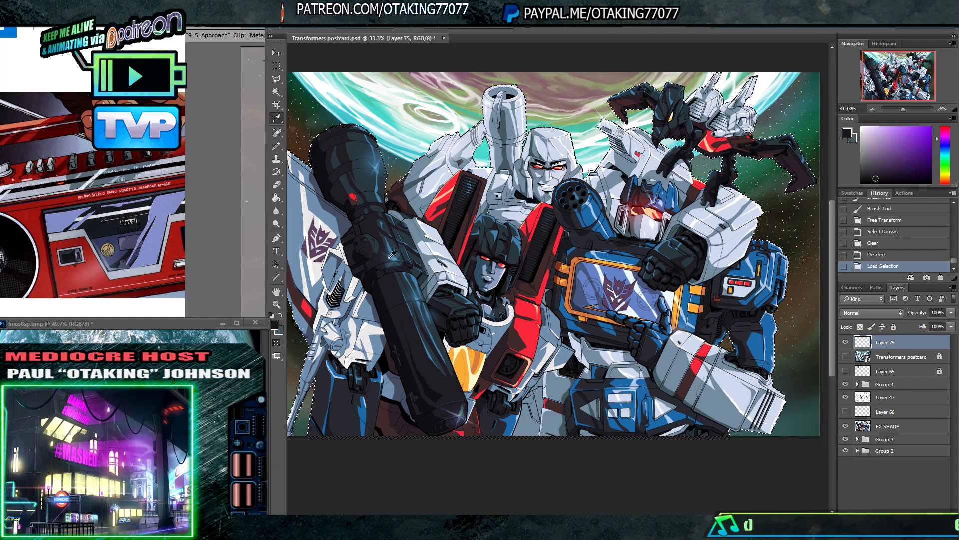
pyautogui.click(277, 93)
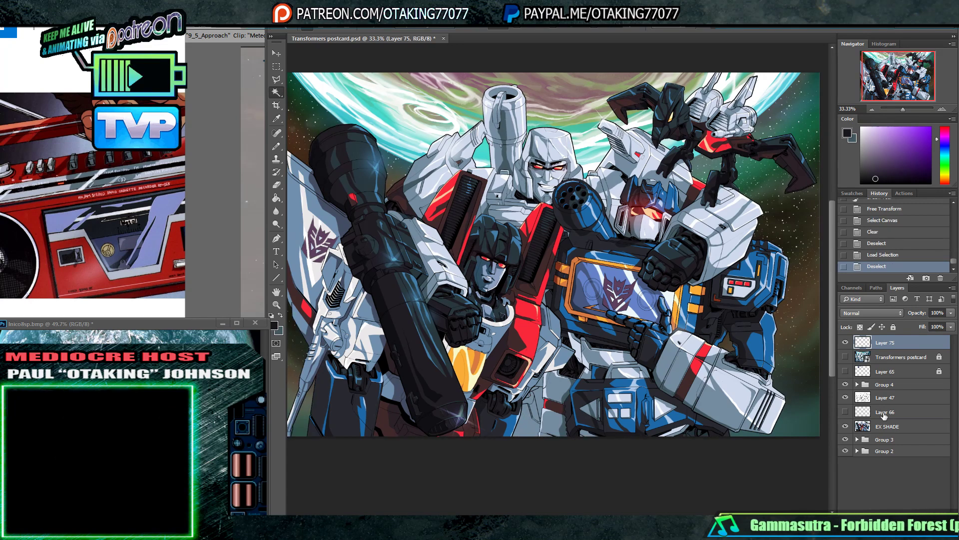
pyautogui.click(872, 425)
pyautogui.click(532, 431)
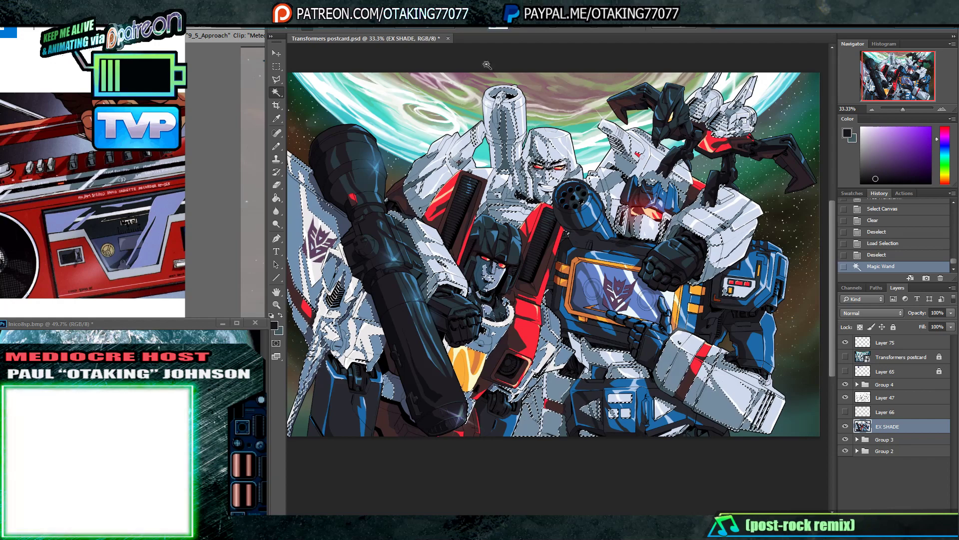
pyautogui.click(529, 420)
pyautogui.moveTo(528, 419); pyautogui.dragTo(529, 421)
pyautogui.click(529, 421)
pyautogui.click(529, 421)
pyautogui.click(530, 421)
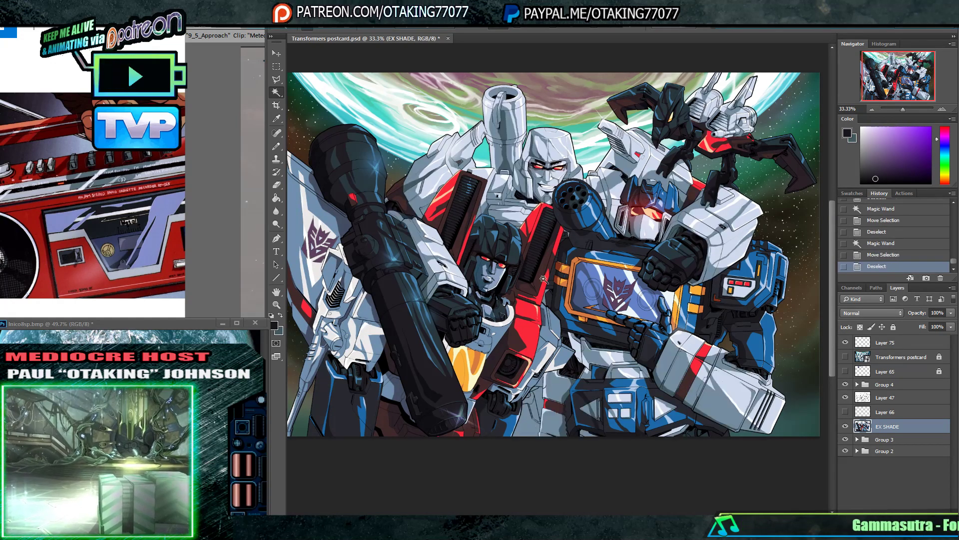
pyautogui.click(529, 426)
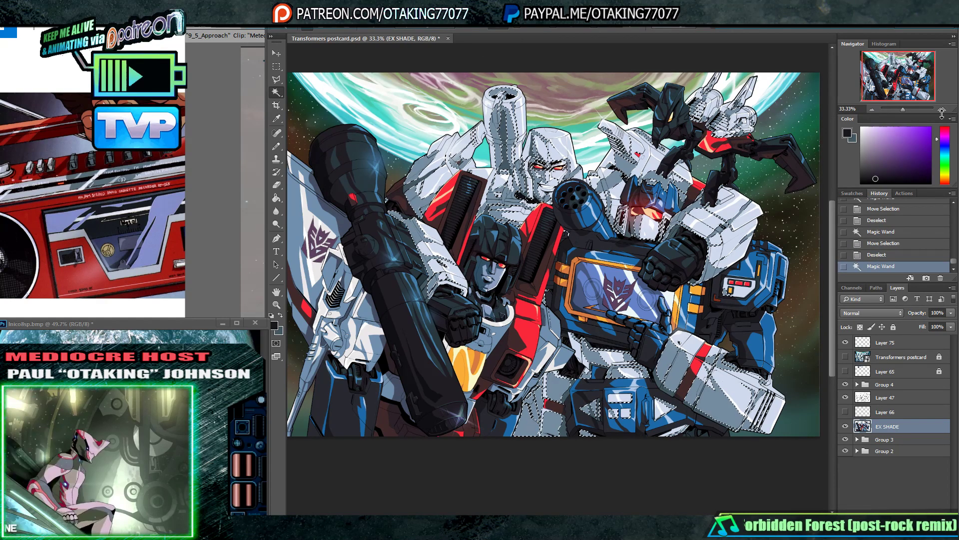
# - Trim the selection with the Polygonal Lasso around the gray leg beside the red robot's waist, and hide the selection outline
pyautogui.hotkey('ctrl', '+')
pyautogui.hotkey('ctrl', '+')
pyautogui.moveTo(608, 500); pyautogui.dragTo(618, 281)
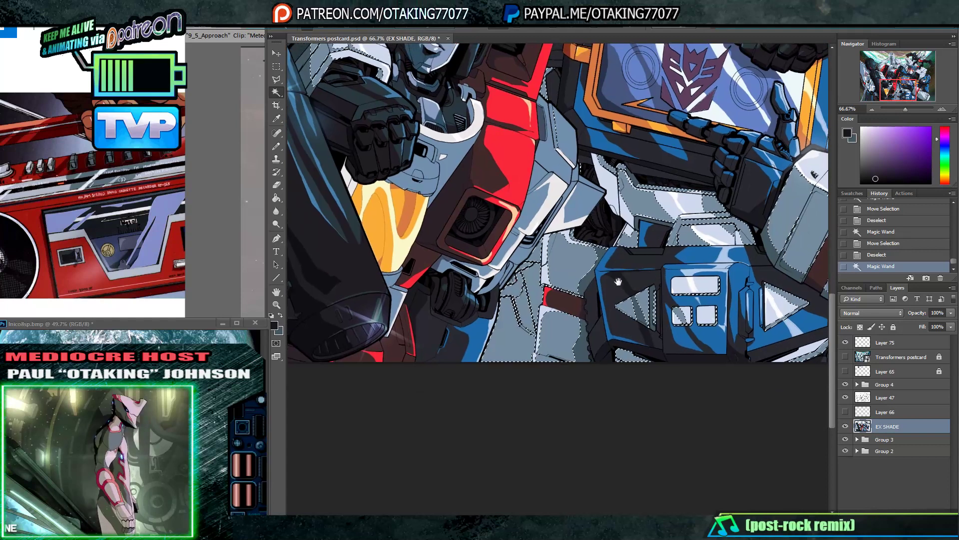
pyautogui.press('l')
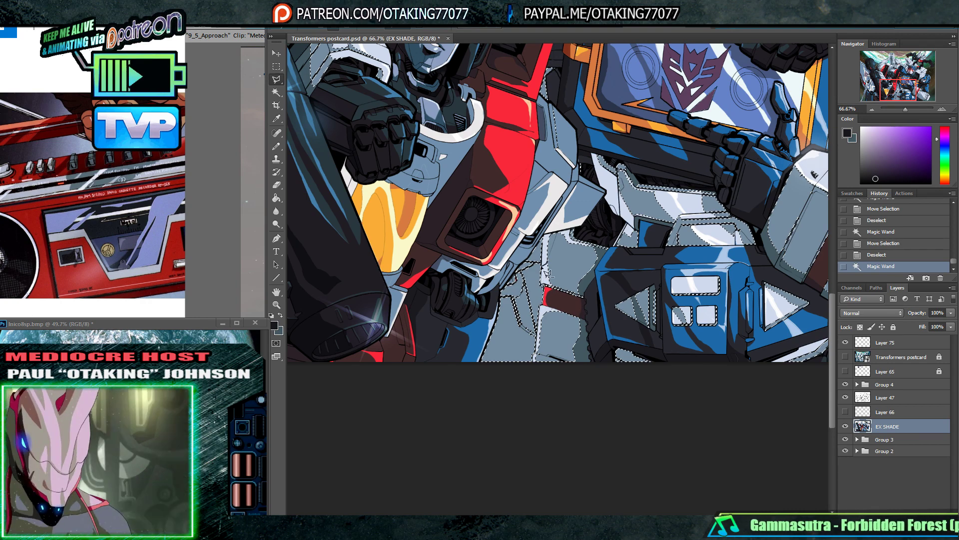
pyautogui.keyDown('alt'); pyautogui.click(545, 223); pyautogui.keyUp('alt')
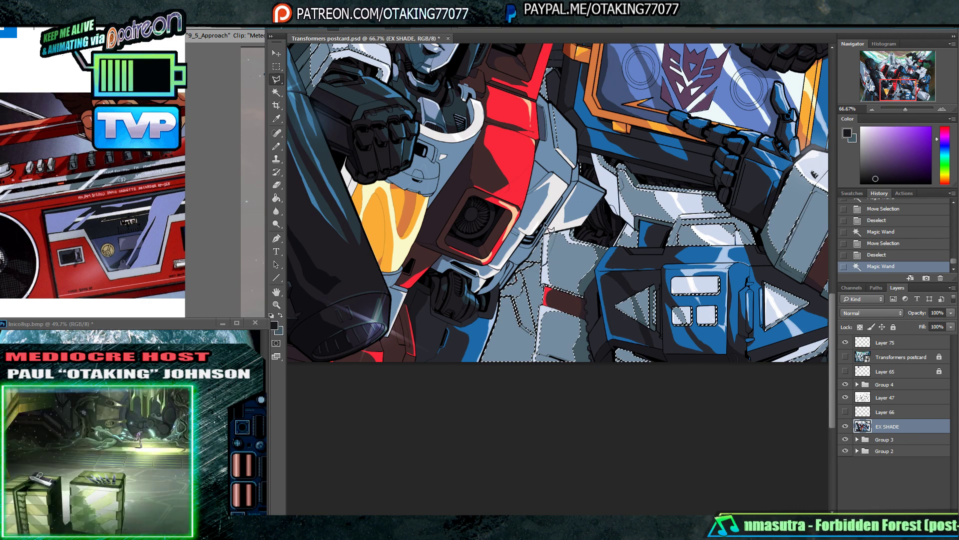
pyautogui.doubleClick(497, 409)
pyautogui.hotkey('ctrl', 'h')
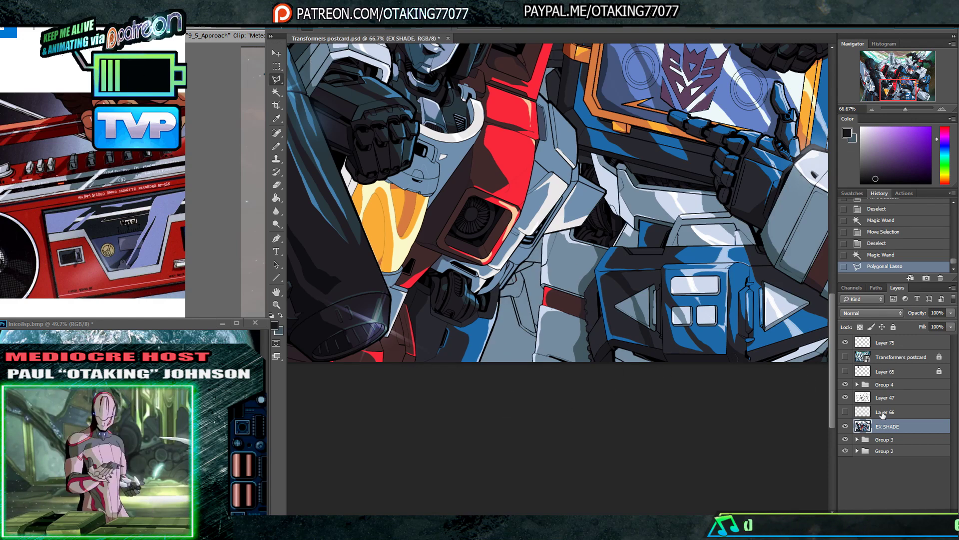
# - Sample a dark slate tone and fill the gray leg shapes between the red robot's fist and the blue robot
pyautogui.moveTo(590, 178); pyautogui.dragTo(534, 499)
pyautogui.moveTo(547, 369); pyautogui.dragTo(590, 240)
pyautogui.keyDown('alt'); pyautogui.click(403, 259); pyautogui.keyUp('alt')
pyautogui.moveTo(450, 425)
pyautogui.mouseDown()
pyautogui.moveTo(453, 204)
pyautogui.moveTo(465, 169)
pyautogui.mouseUp()
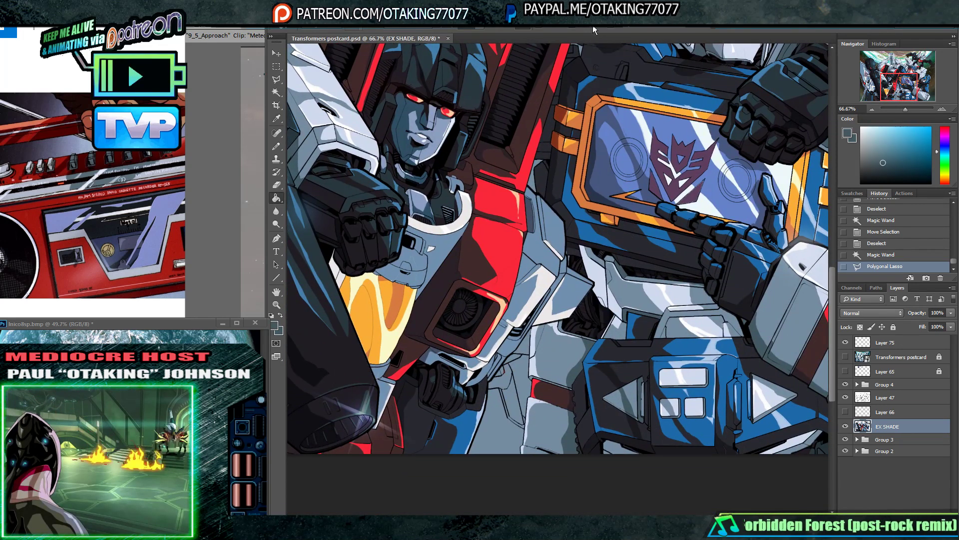
pyautogui.click(522, 356)
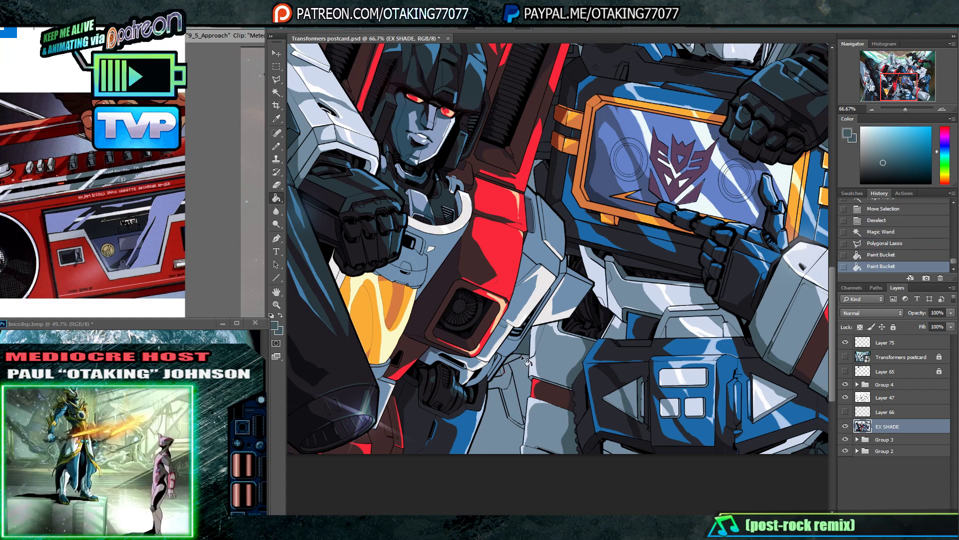
pyautogui.click(510, 401)
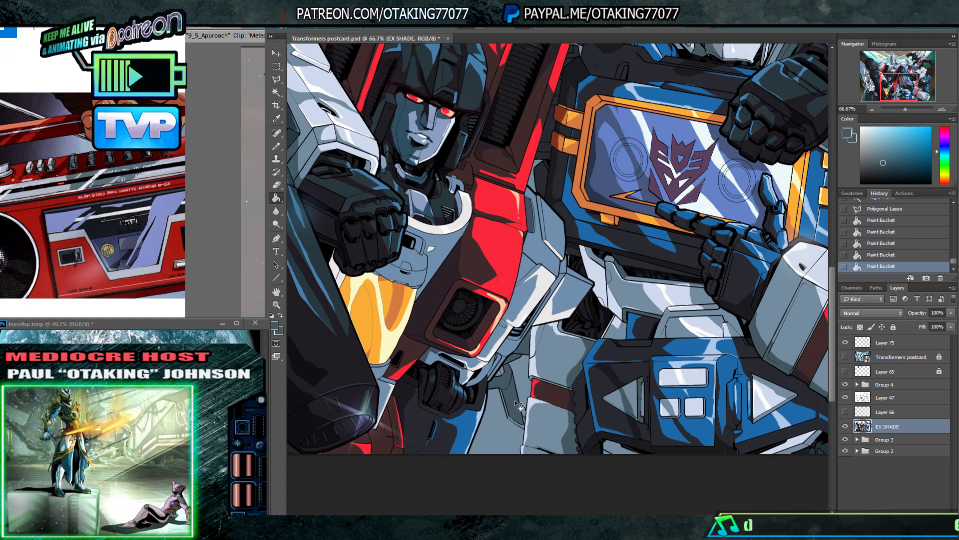
# - Brush over the slate leg area's edge and fill the small leftover patches near its upper end
pyautogui.press('b')
pyautogui.moveTo(518, 358); pyautogui.dragTo(526, 404)
pyautogui.press('g')
pyautogui.click(524, 370)
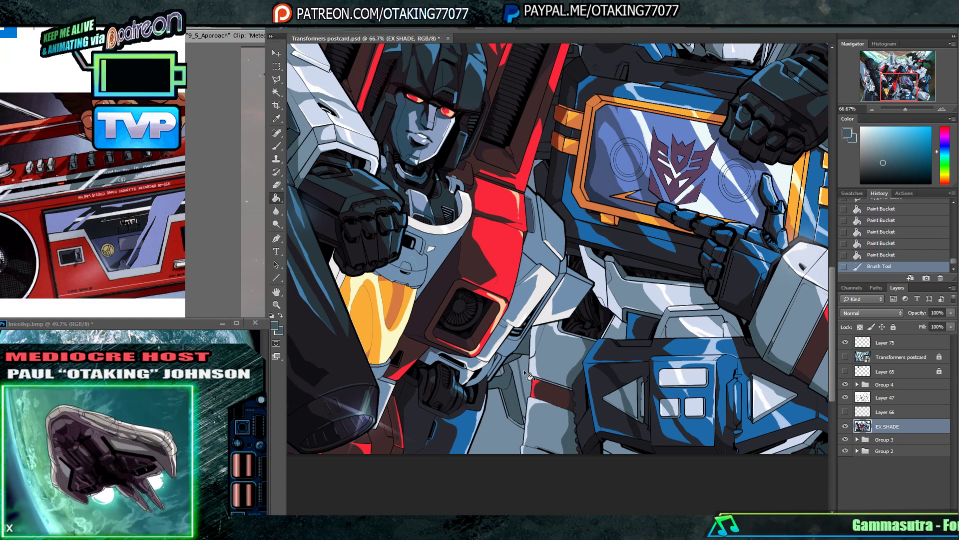
pyautogui.click(523, 368)
pyautogui.click(524, 367)
# - Touch up the leg with a larger brush, then fill its lower section at the artwork's bottom edge in slate
pyautogui.press('b')
pyautogui.press(']')
pyautogui.press(']')
pyautogui.press(']')
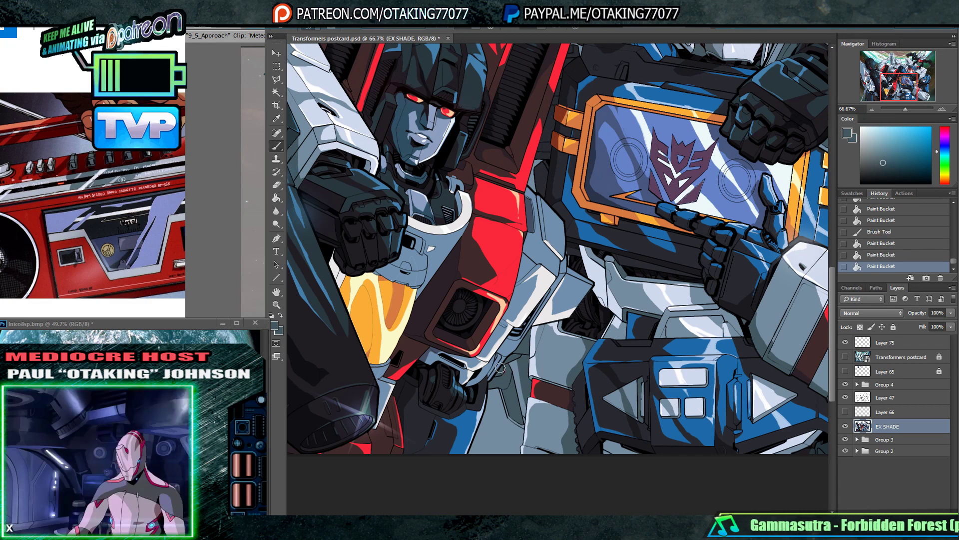
pyautogui.press('g')
pyautogui.click(479, 448)
pyautogui.click(478, 447)
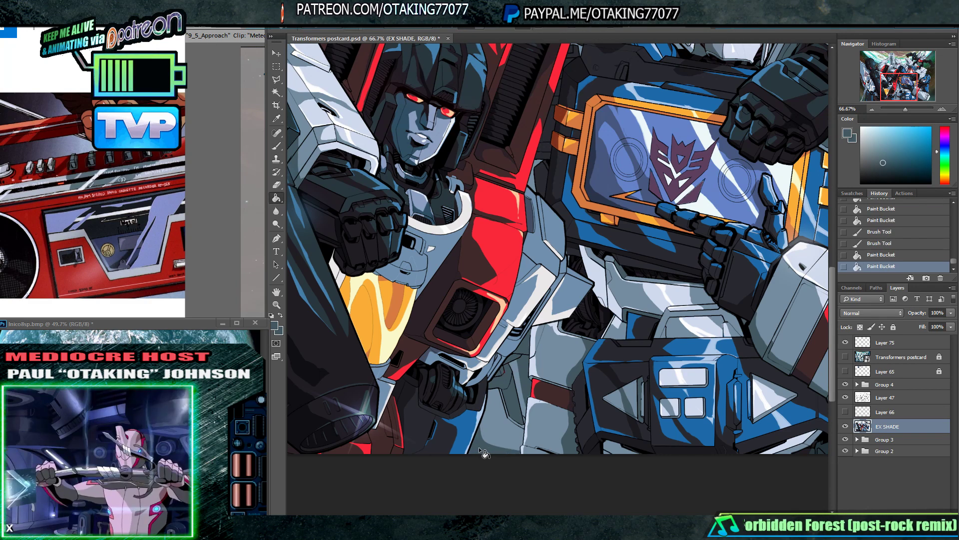
pyautogui.click(478, 447)
pyautogui.click(479, 446)
pyautogui.moveTo(532, 361); pyautogui.dragTo(532, 364)
# - Choose a large soft round brush and blend slate across the lower part of the filled leg
pyautogui.press('b')
pyautogui.rightClick(508, 390)
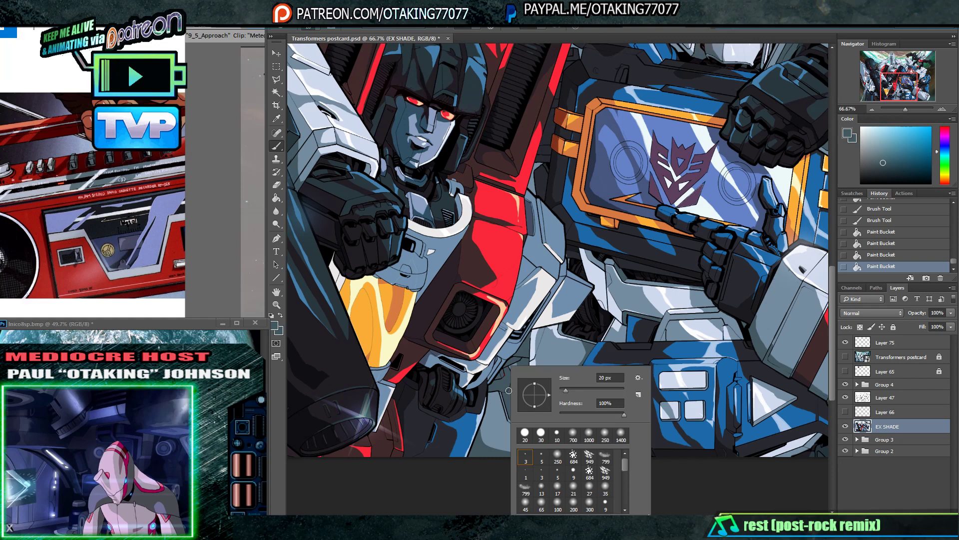
pyautogui.doubleClick(558, 454)
pyautogui.moveTo(574, 440)
pyautogui.mouseDown()
pyautogui.moveTo(525, 452)
pyautogui.moveTo(412, 451)
pyautogui.mouseUp()
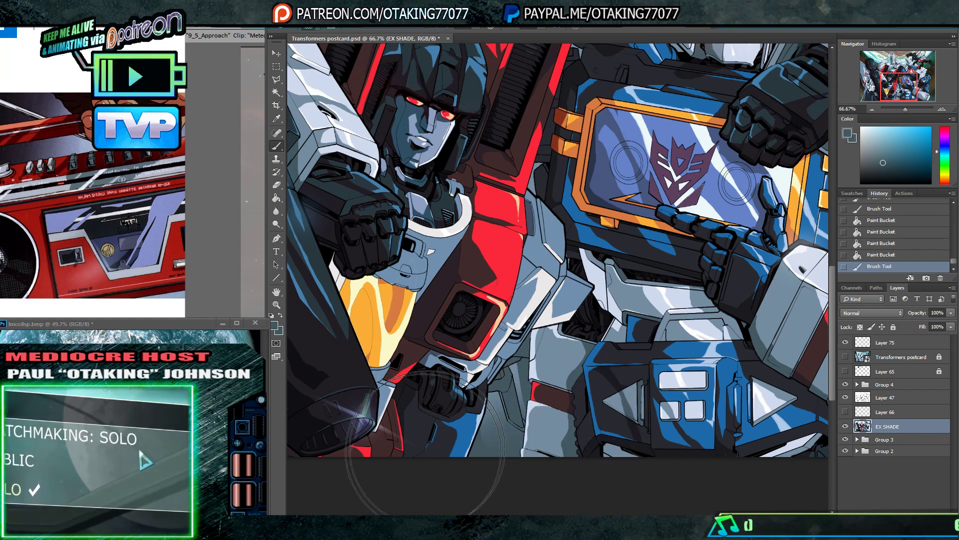
pyautogui.press(']')
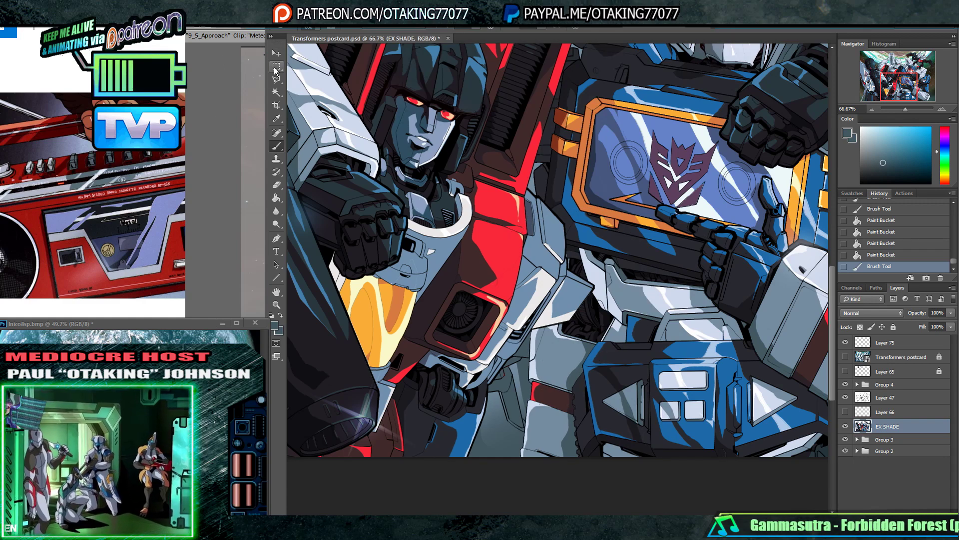
# - Switch to a near-black color and enlarge the soft brush for shading the leg area
pyautogui.moveTo(549, 143)
pyautogui.mouseDown()
pyautogui.moveTo(558, 359)
pyautogui.moveTo(551, 156)
pyautogui.mouseUp()
pyautogui.rightClick(529, 378)
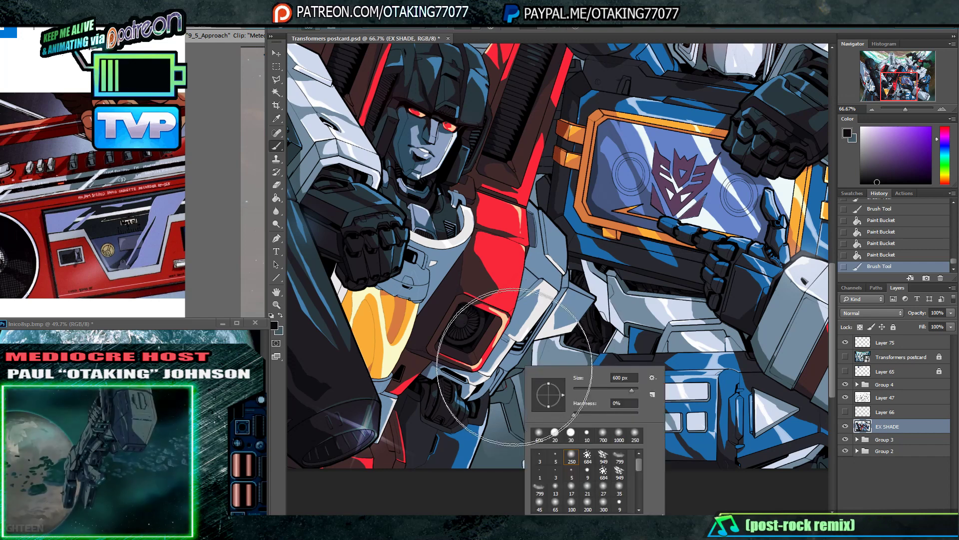
pyautogui.moveTo(584, 394); pyautogui.dragTo(600, 395)
pyautogui.press('Return')
# - Try soft near-black strokes over the leg area at different brush sizes and undo them
pyautogui.moveTo(505, 399)
pyautogui.mouseDown()
pyautogui.moveTo(462, 384)
pyautogui.moveTo(550, 345)
pyautogui.moveTo(475, 399)
pyautogui.moveTo(555, 367)
pyautogui.mouseUp()
pyautogui.hotkey('ctrl', 'alt', 'z')
pyautogui.hotkey('ctrl', 'alt', 'z')
pyautogui.press('[')
pyautogui.press('[')
pyautogui.hotkey('ctrl', 'alt', 'z')
pyautogui.hotkey('ctrl', 'alt', 'z')
pyautogui.hotkey('ctrl', 'alt', 'z')
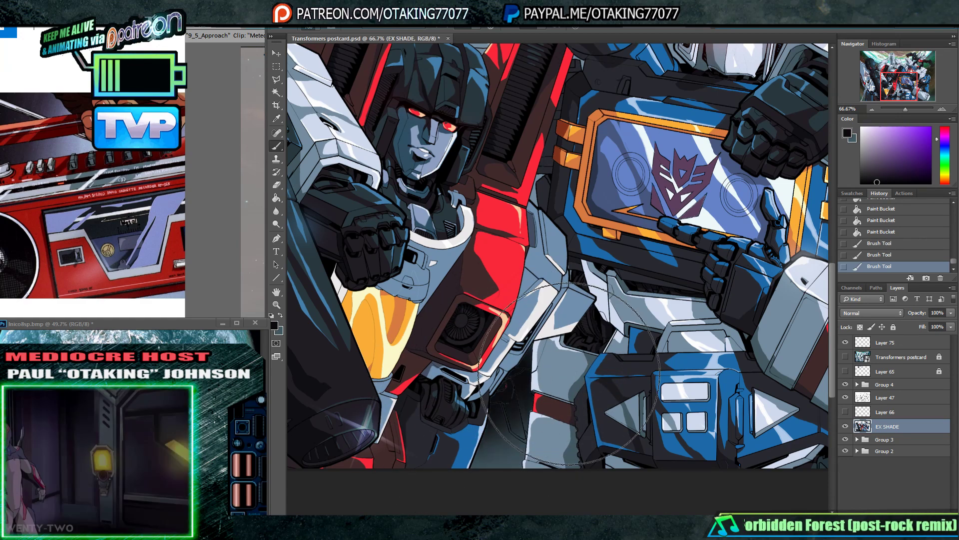
pyautogui.hotkey('ctrl', 'alt', 'z')
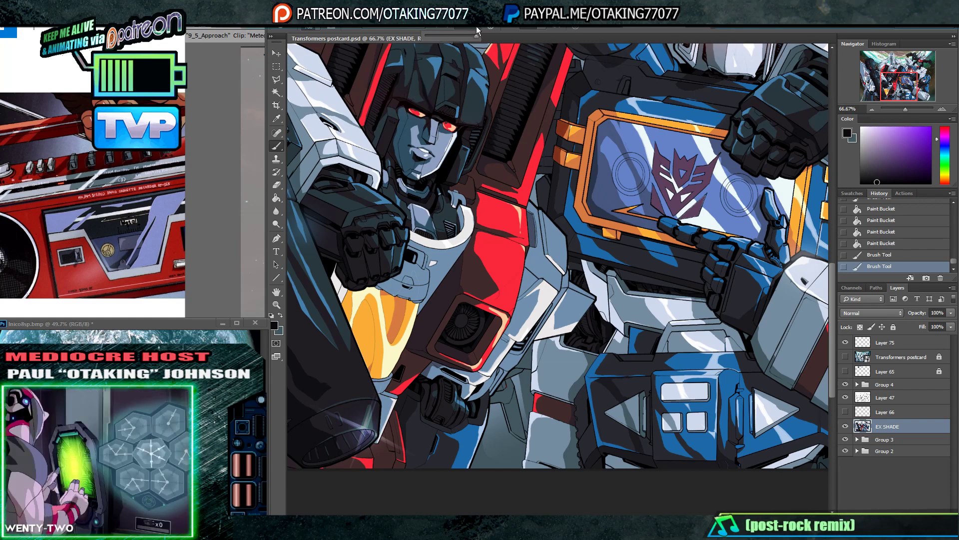
# - Darken the leg area beside the red robot's waist with soft near-black strokes, then clear the selection
pyautogui.moveTo(468, 419); pyautogui.dragTo(555, 365)
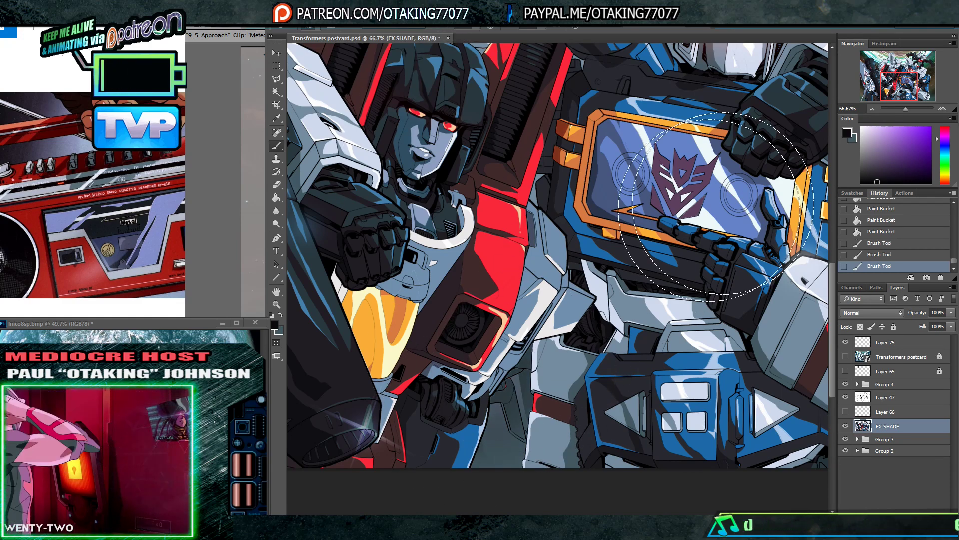
pyautogui.click(872, 110)
pyautogui.click(871, 109)
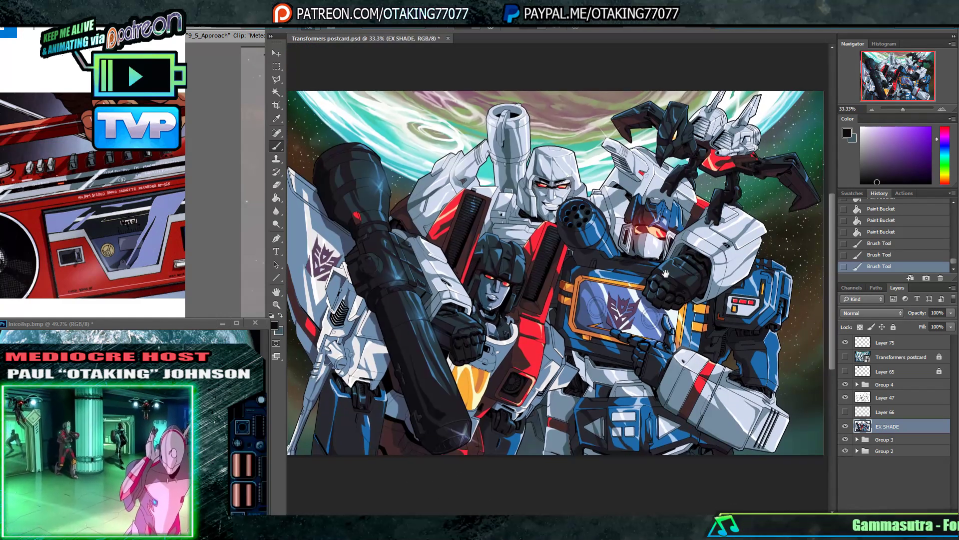
pyautogui.click(501, 389)
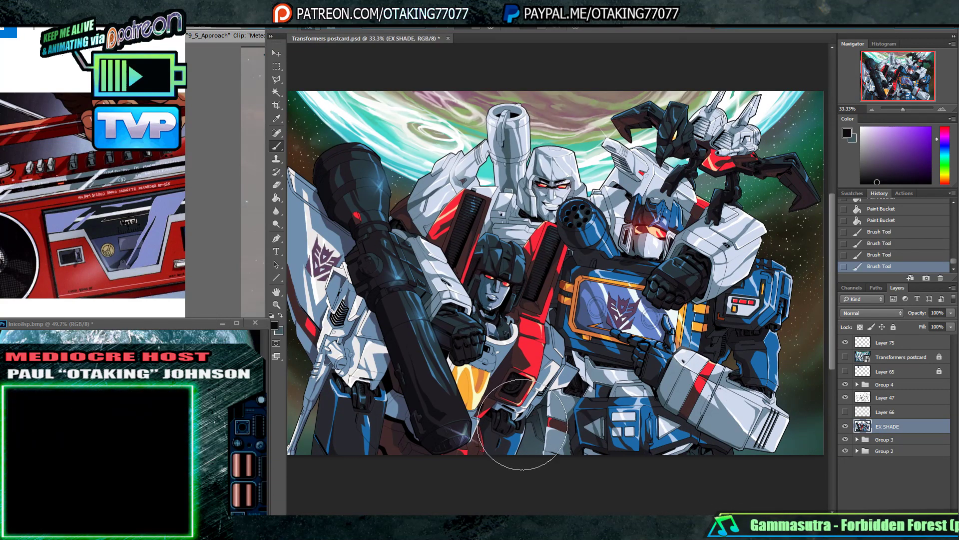
pyautogui.press('m')
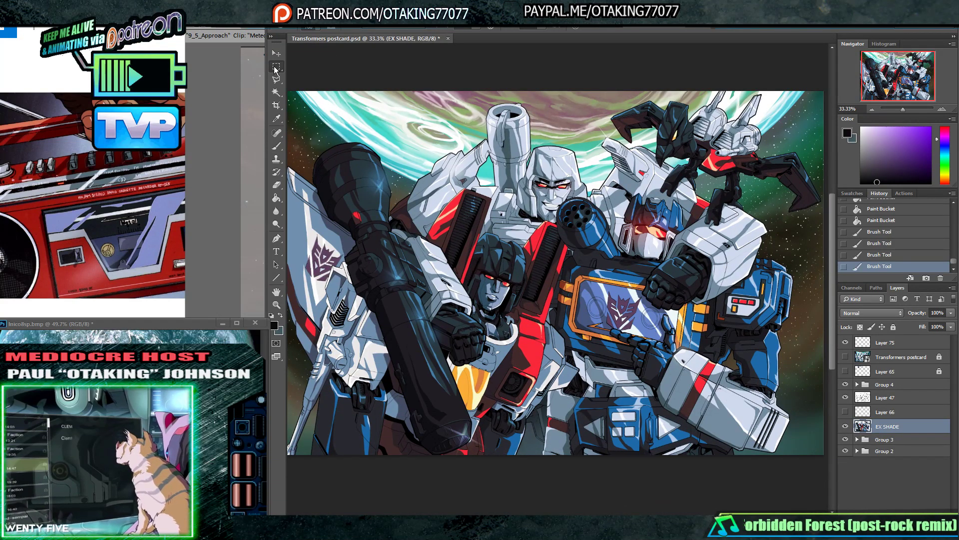
pyautogui.click(366, 73)
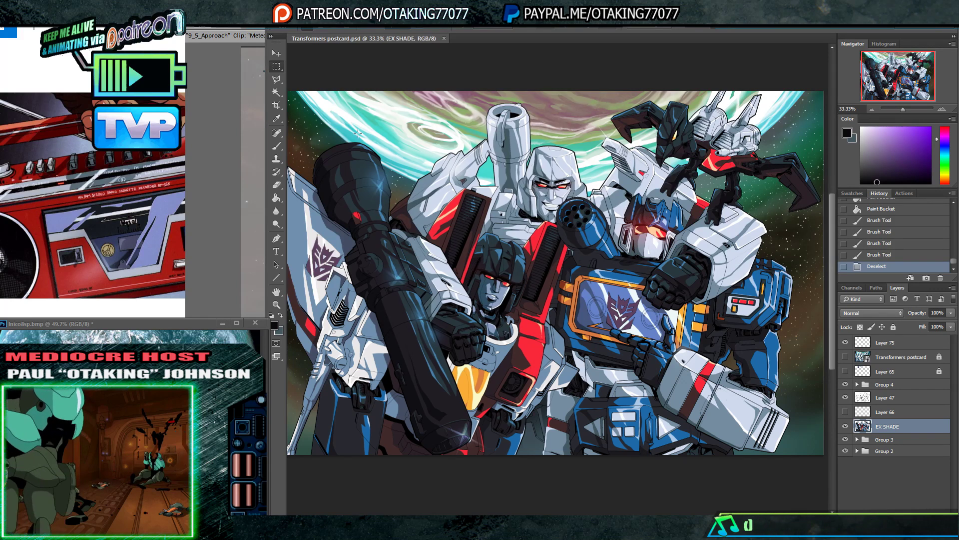
# - Select the red robot's yellow cockpit glass with the Magic Wand, sample its orange, and choose a small hard brush
pyautogui.click(276, 93)
pyautogui.click(475, 384)
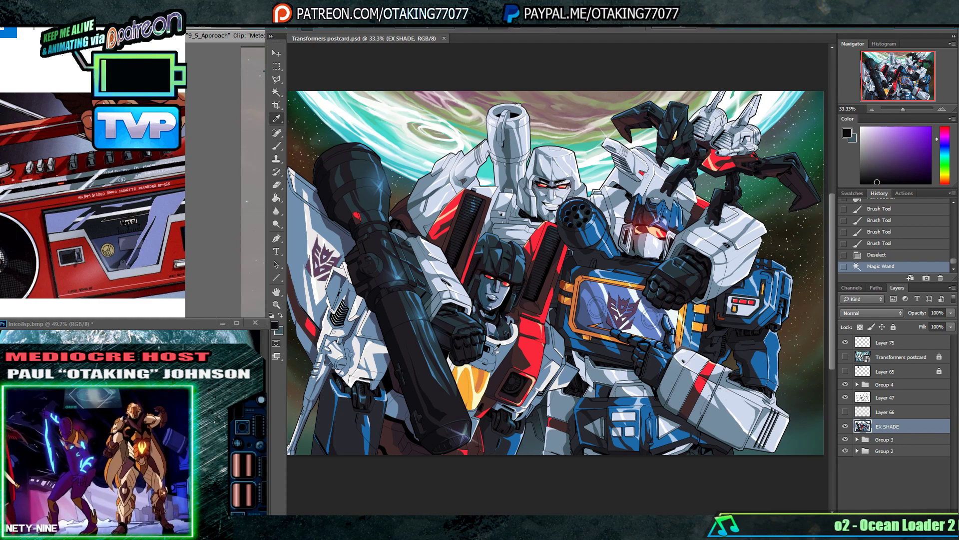
pyautogui.click(483, 378)
pyautogui.hotkey('ctrl', '+')
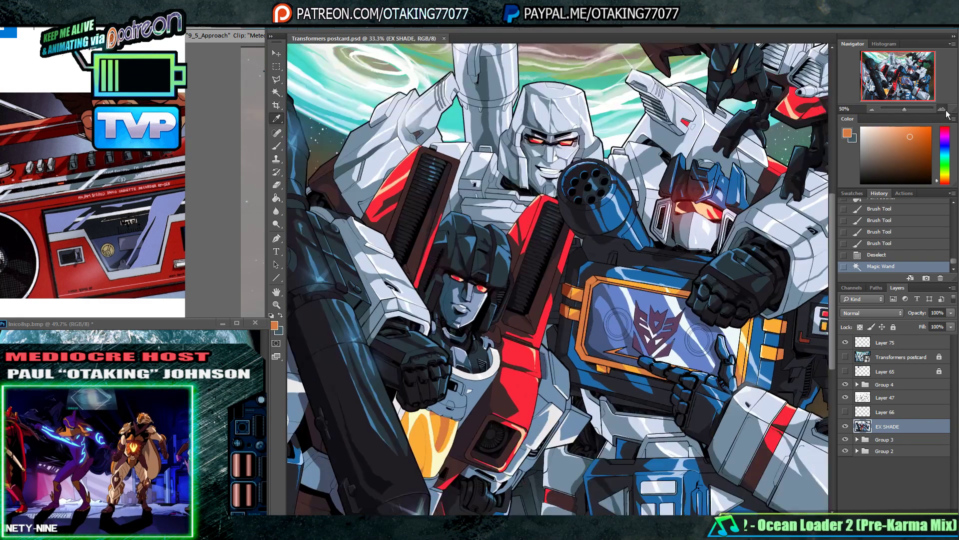
pyautogui.moveTo(542, 335); pyautogui.dragTo(638, 208)
pyautogui.press('b')
pyautogui.rightClick(499, 355)
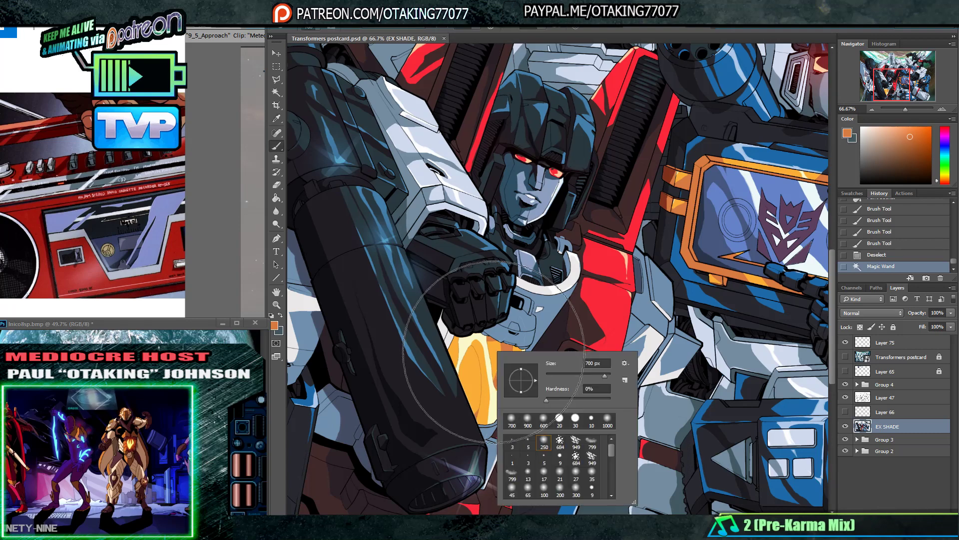
pyautogui.doubleClick(517, 440)
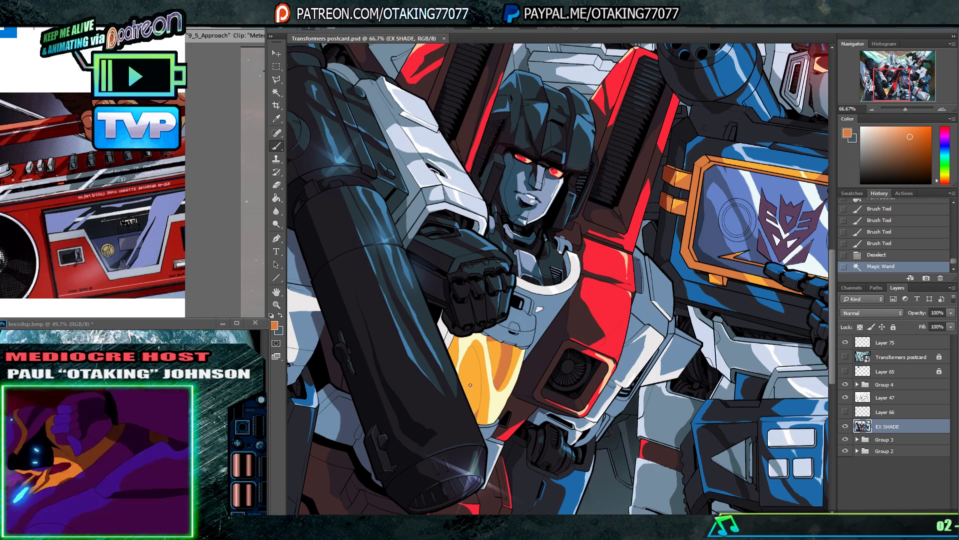
# - Draw an orange edge in the upper part of the cockpit glass and fill the enclosed patches with orange
pyautogui.moveTo(470, 385); pyautogui.dragTo(477, 348)
pyautogui.press('g')
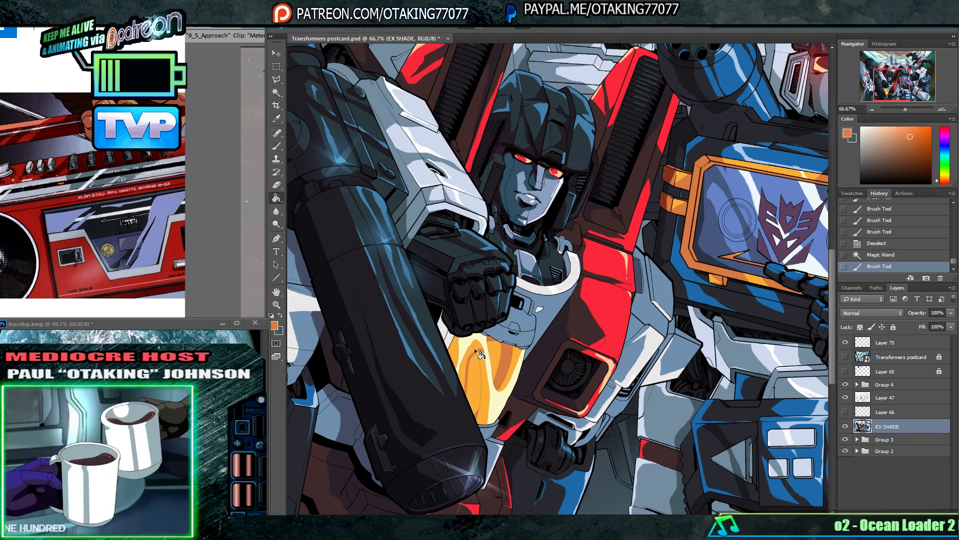
pyautogui.click(475, 348)
pyautogui.click(478, 347)
pyautogui.click(457, 345)
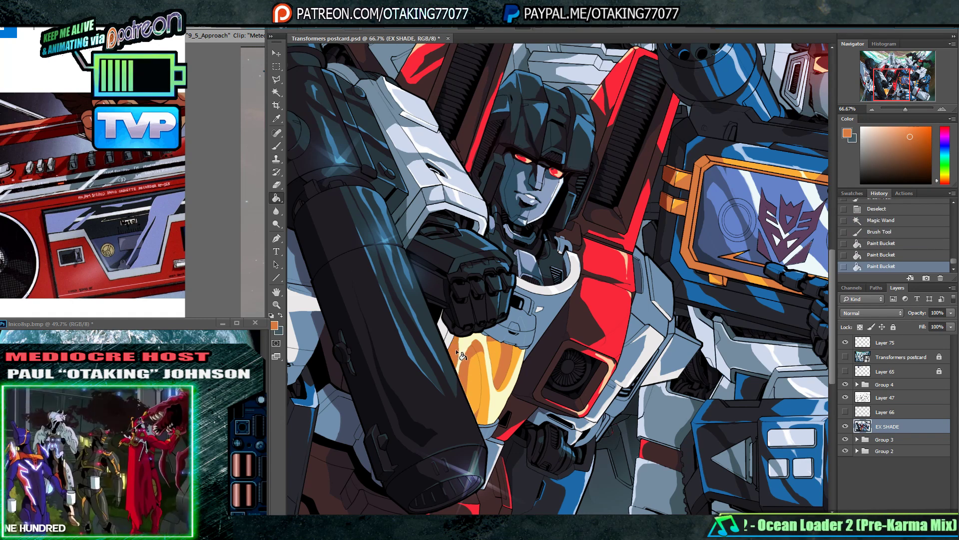
pyautogui.click(455, 349)
# - Brush additional orange shading into the upper part of the cockpit glass
pyautogui.press('b')
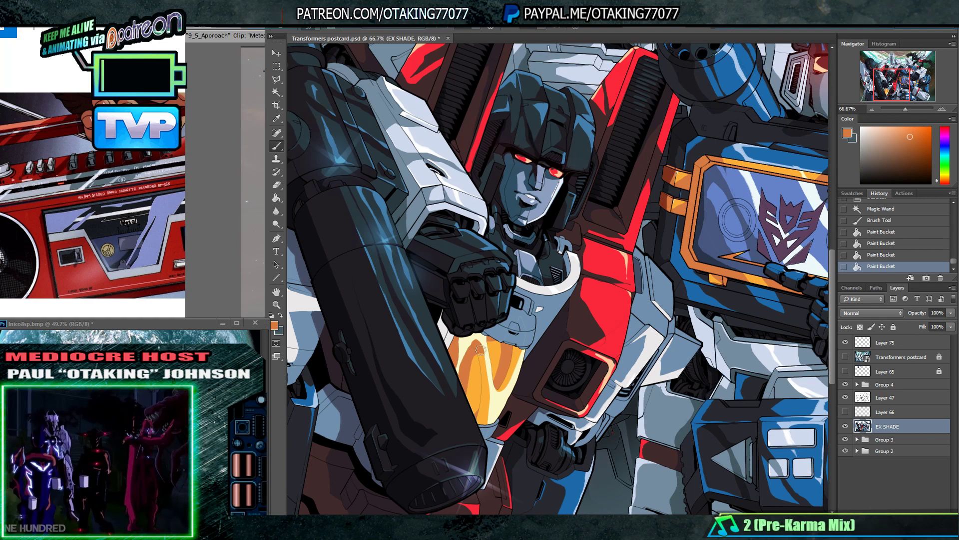
pyautogui.moveTo(481, 350)
pyautogui.mouseDown()
pyautogui.moveTo(491, 400)
pyautogui.moveTo(490, 350)
pyautogui.mouseUp()
pyautogui.moveTo(492, 368); pyautogui.dragTo(489, 344)
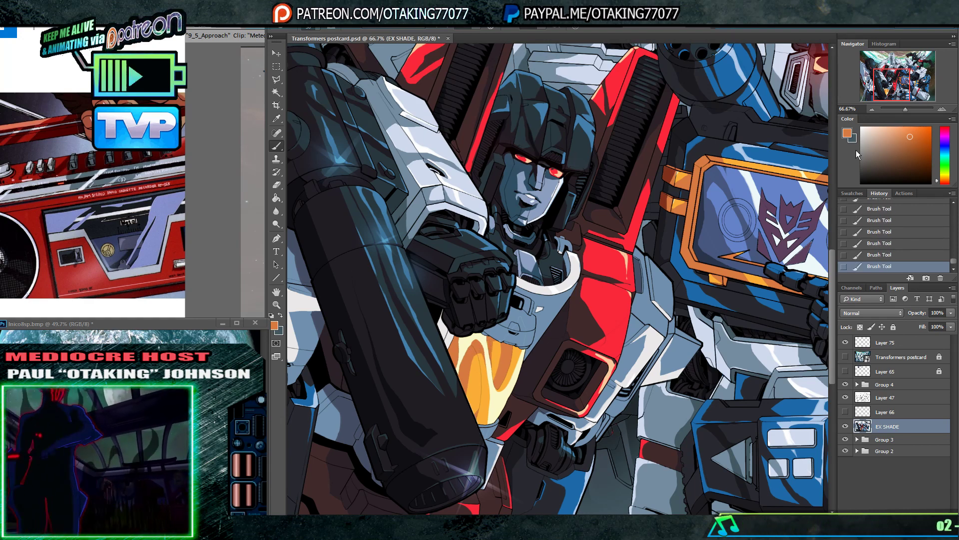
pyautogui.click(941, 109)
pyautogui.moveTo(599, 319); pyautogui.dragTo(605, 308)
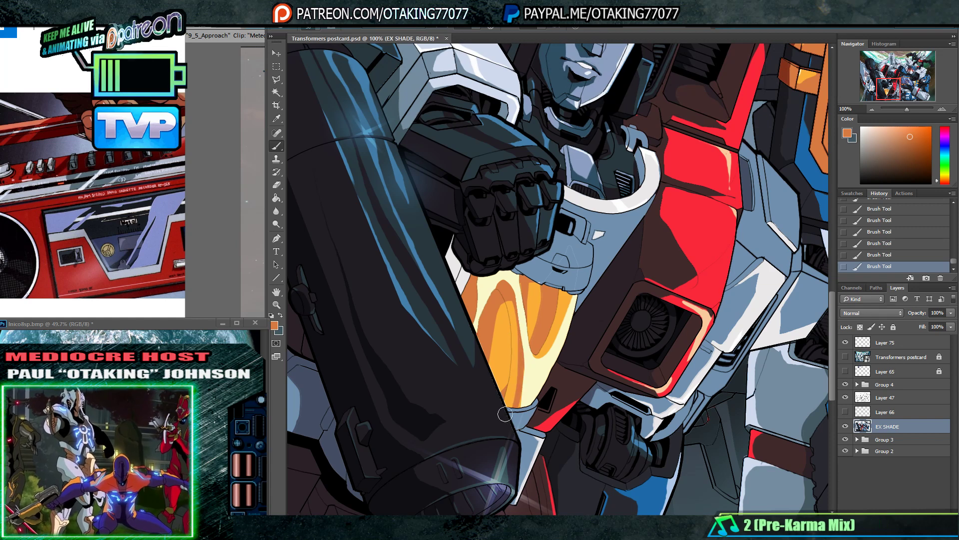
pyautogui.moveTo(559, 279)
pyautogui.mouseDown()
pyautogui.moveTo(545, 305)
pyautogui.moveTo(564, 293)
pyautogui.mouseUp()
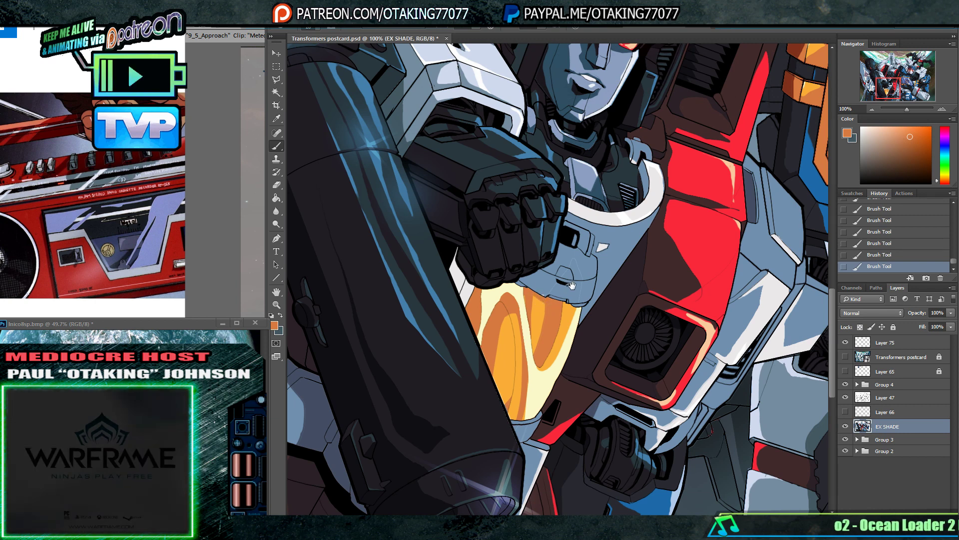
# - Sample a dark red-brown and fill the shaded patches at the upper edge of the cockpit glass beside the cannon arm
pyautogui.moveTo(572, 285)
pyautogui.mouseDown()
pyautogui.moveTo(557, 279)
pyautogui.moveTo(570, 250)
pyautogui.moveTo(585, 252)
pyautogui.moveTo(505, 457)
pyautogui.mouseUp()
pyautogui.press('i')
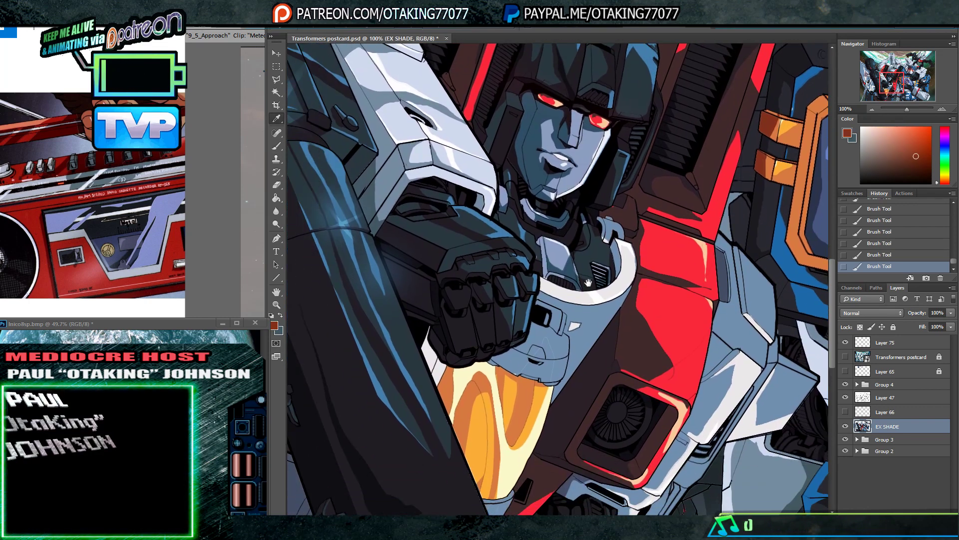
pyautogui.moveTo(460, 395); pyautogui.dragTo(570, 305)
pyautogui.press('g')
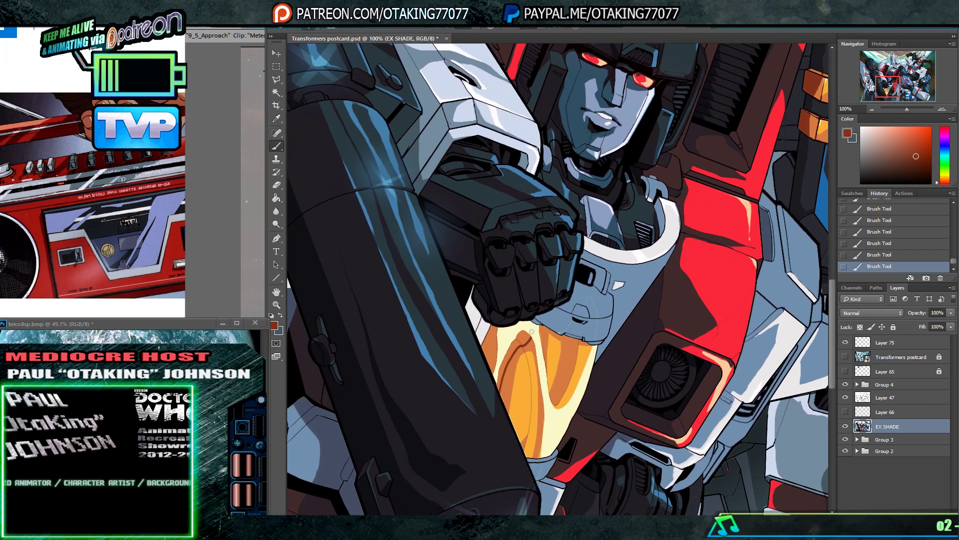
pyautogui.click(517, 342)
pyautogui.click(523, 336)
pyautogui.click(493, 343)
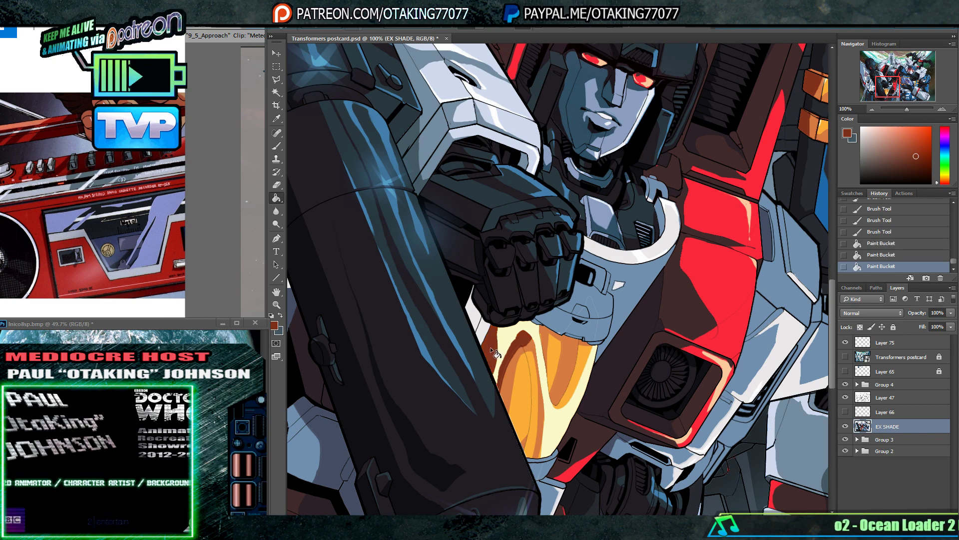
pyautogui.click(490, 347)
pyautogui.click(490, 347)
# - Brush dark red-brown strokes along the arched reflection in the cockpit glass
pyautogui.press('b')
pyautogui.moveTo(497, 390); pyautogui.dragTo(496, 376)
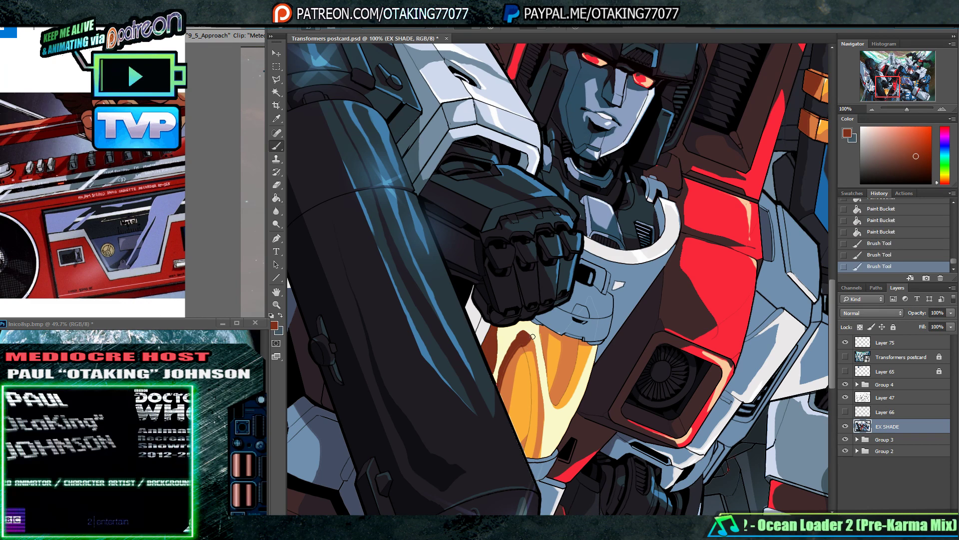
pyautogui.click(539, 352)
pyautogui.moveTo(539, 353); pyautogui.dragTo(537, 325)
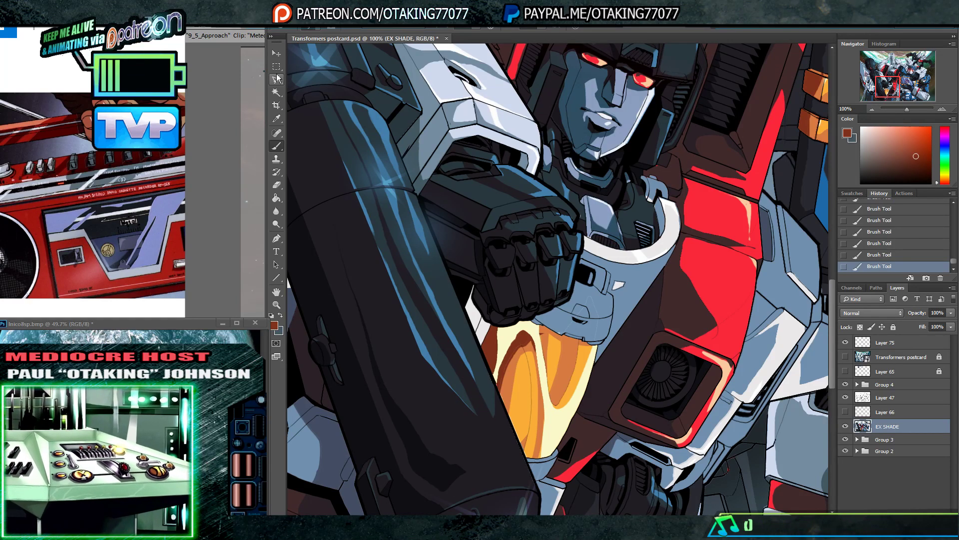
# - Add more of the glass to the Magic Wand selection, hide its outline, and paint and fill dark red-brown shadows beneath the chest panel
pyautogui.click(276, 93)
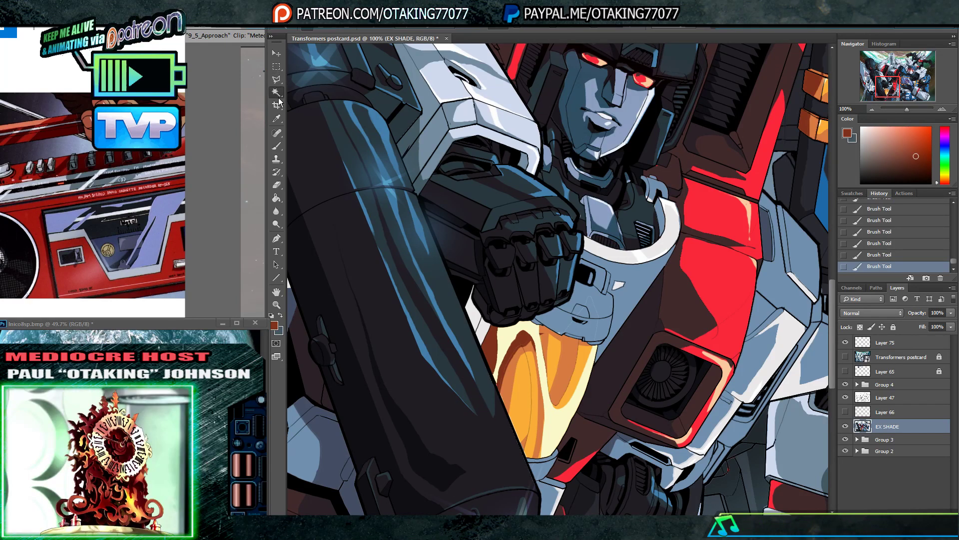
pyautogui.keyDown('shift'); pyautogui.click(543, 332); pyautogui.keyUp('shift')
pyautogui.hotkey('ctrl', 'h')
pyautogui.press('b')
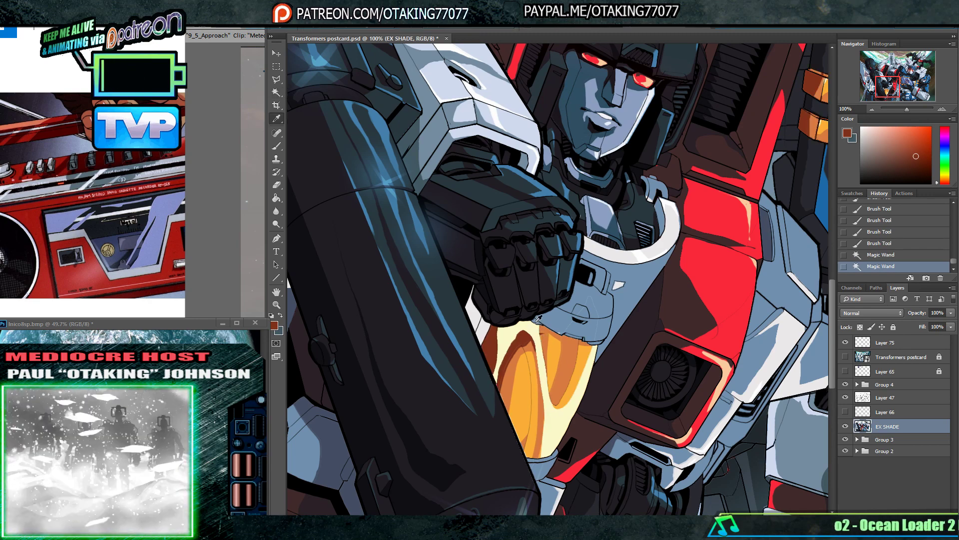
pyautogui.click(542, 334)
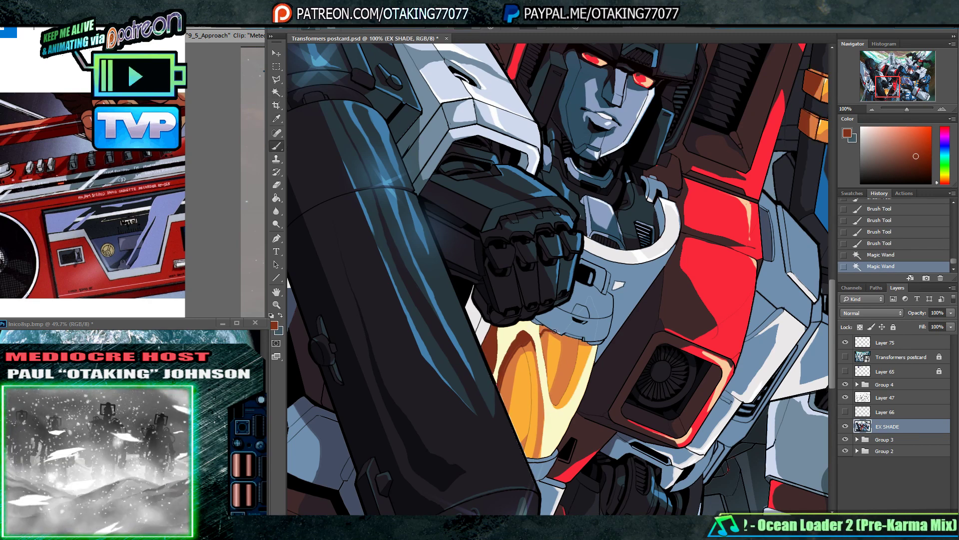
pyautogui.press('g')
pyautogui.click(544, 330)
pyautogui.click(545, 332)
pyautogui.press('b')
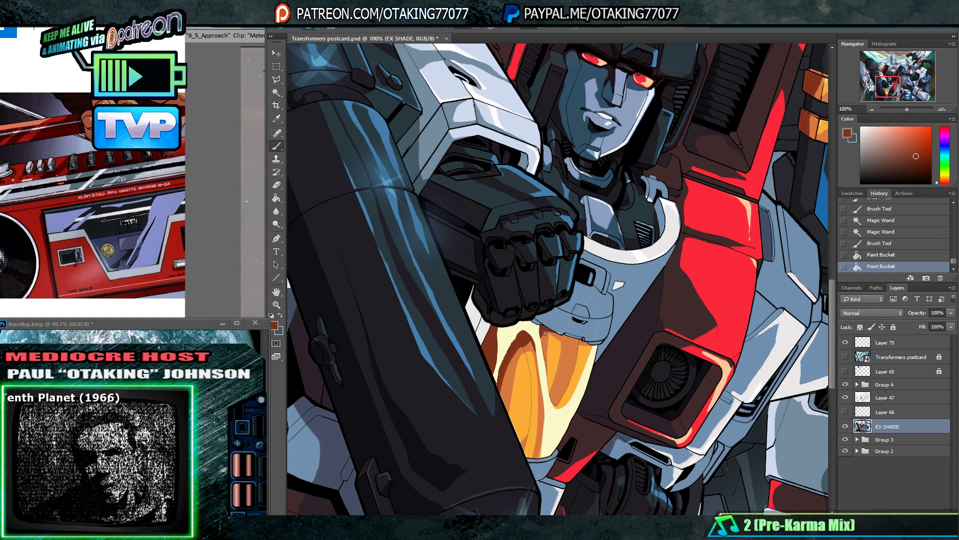
pyautogui.click(560, 336)
pyautogui.click(569, 342)
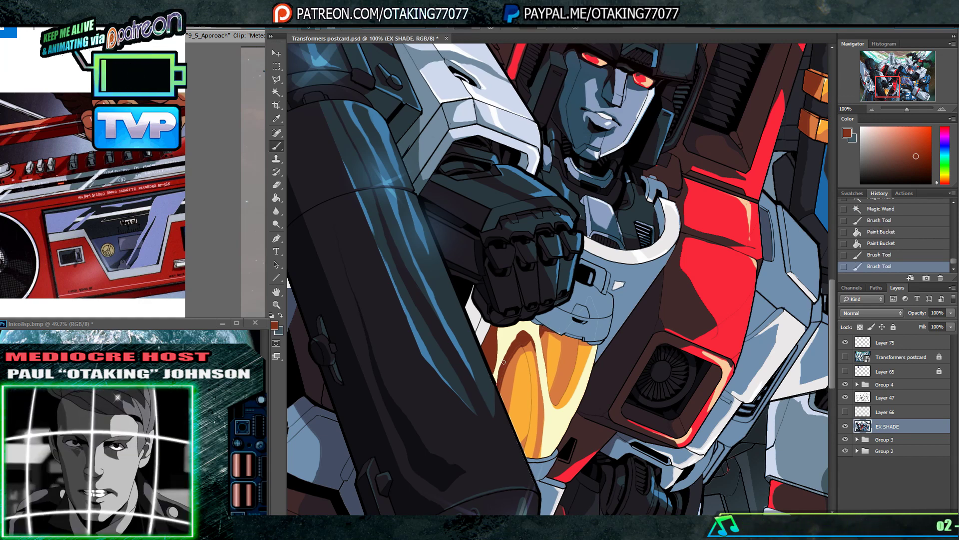
# - Sample the glass's pale cream, draw a highlight near the lower tip of the cockpit glass and fill it
pyautogui.keyDown('alt'); pyautogui.click(551, 410); pyautogui.keyUp('alt')
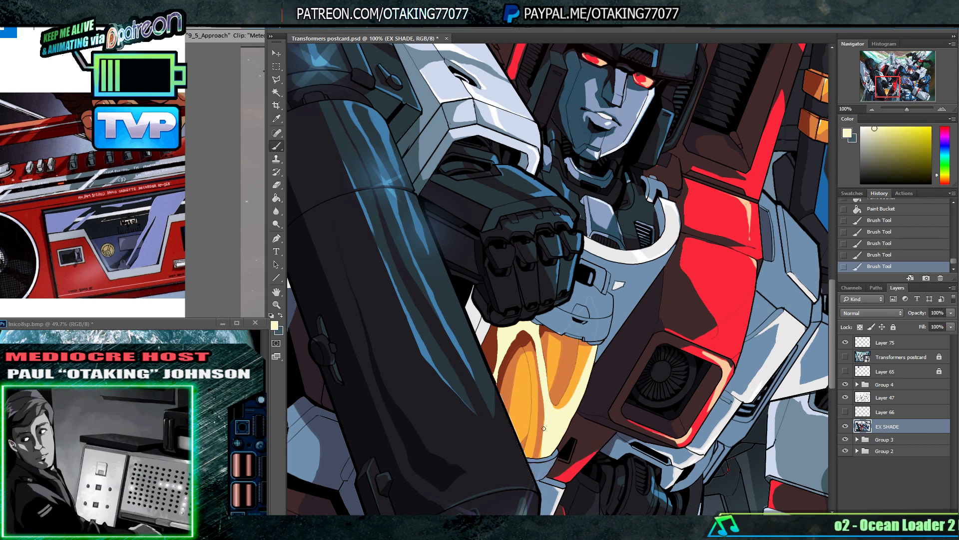
pyautogui.moveTo(530, 412); pyautogui.dragTo(523, 447)
pyautogui.press('g')
pyautogui.click(524, 436)
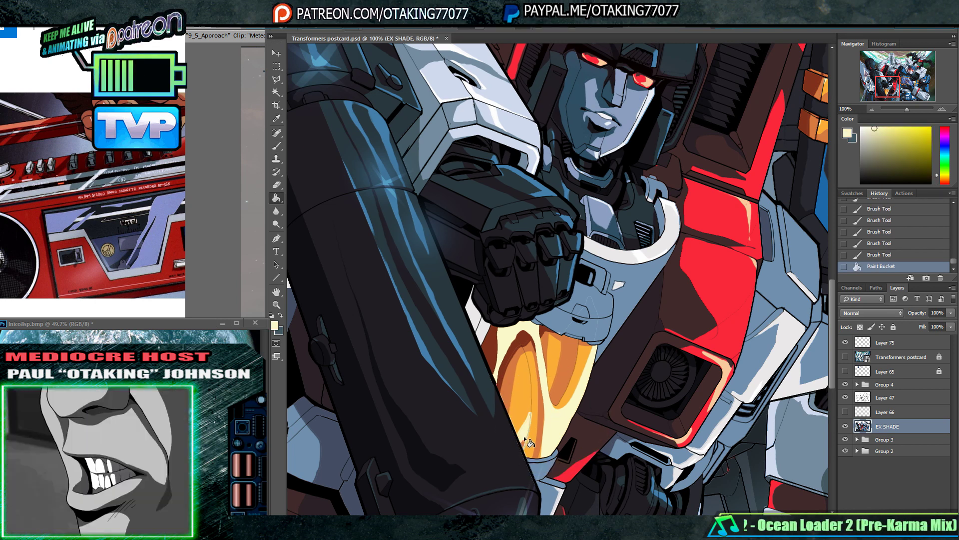
pyautogui.click(523, 444)
pyautogui.click(525, 439)
pyautogui.press('b')
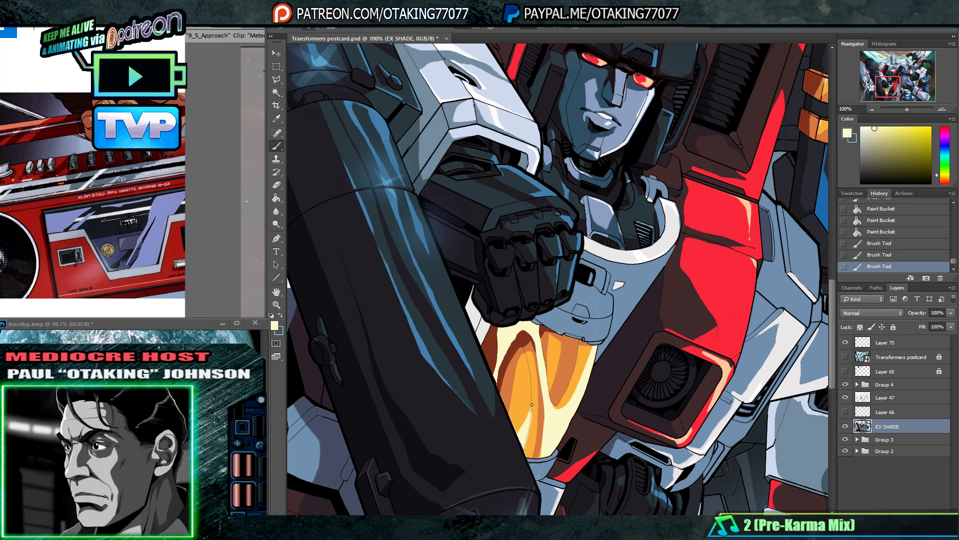
# - Sample the darker orange and fill the large central yellow-orange area of the cockpit glass with it
pyautogui.click(519, 369)
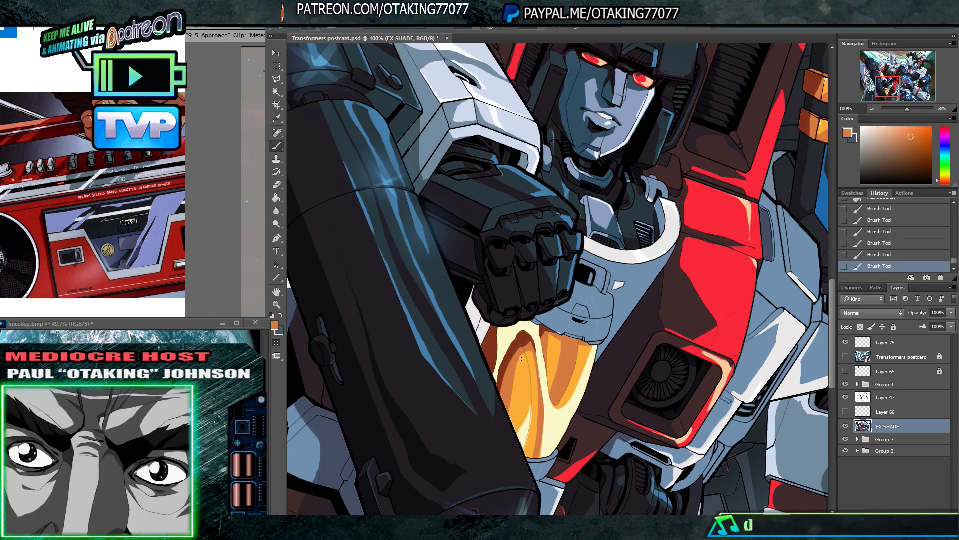
pyautogui.press('g')
pyautogui.click(518, 382)
pyautogui.click(523, 397)
pyautogui.click(524, 399)
# - Touch up the central reflection edges of the cockpit glass with sampled yellow-orange and pale cream strokes
pyautogui.press('i')
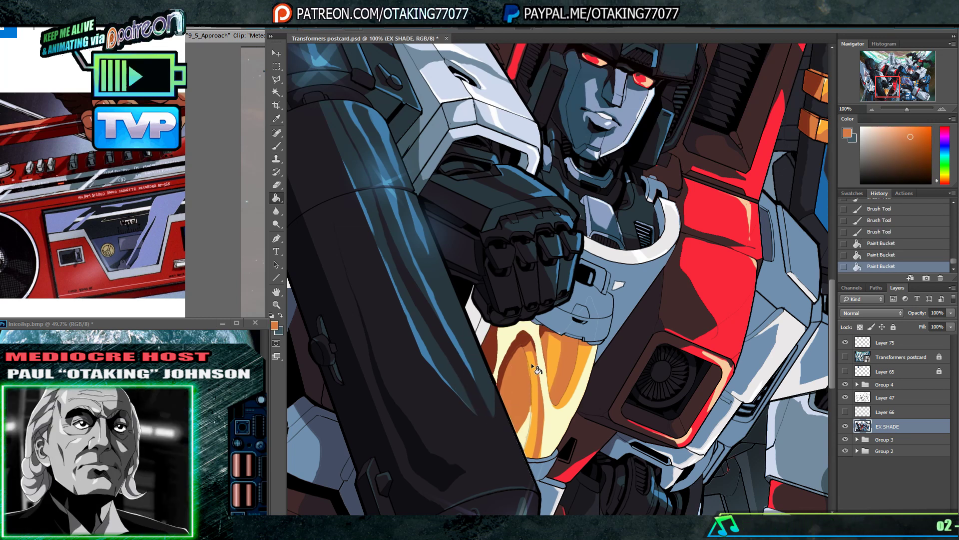
pyautogui.click(532, 361)
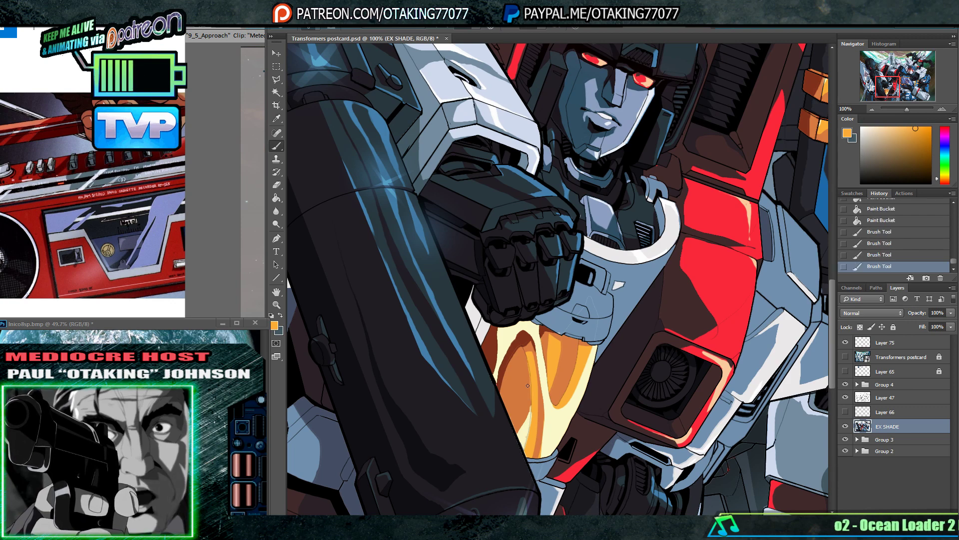
pyautogui.moveTo(527, 385)
pyautogui.mouseDown()
pyautogui.moveTo(531, 407)
pyautogui.moveTo(531, 396)
pyautogui.mouseUp()
pyautogui.keyDown('alt'); pyautogui.click(541, 407); pyautogui.keyUp('alt')
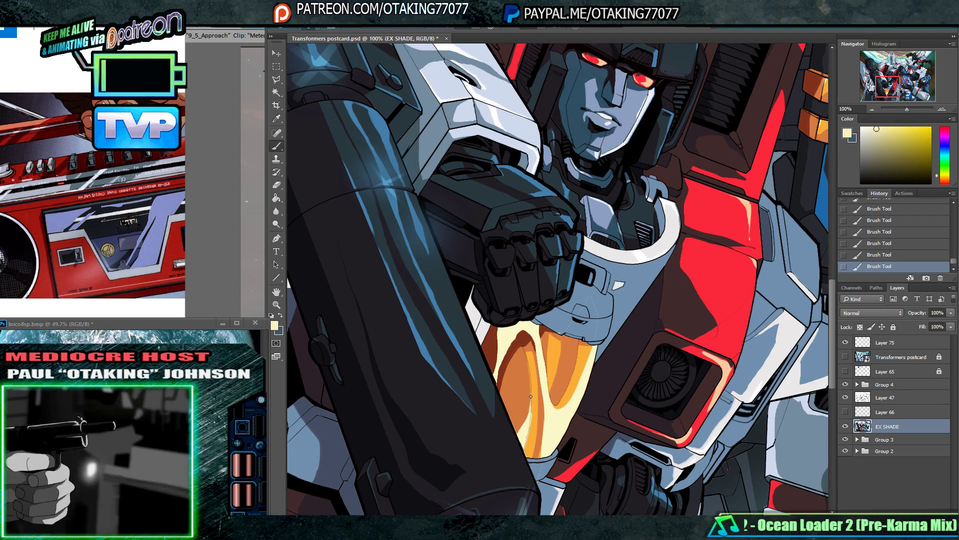
pyautogui.moveTo(614, 223); pyautogui.dragTo(602, 230)
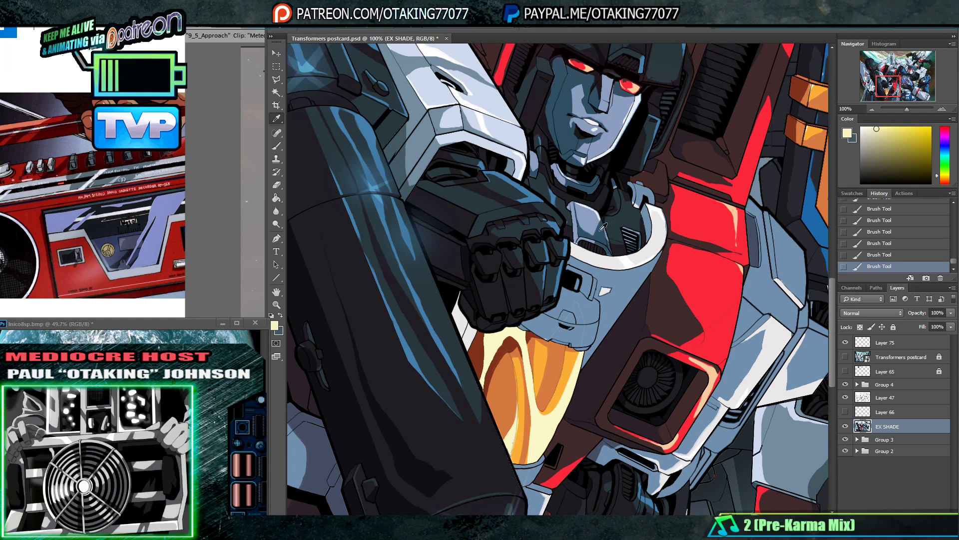
# - Sample a dark slate blue and select only the blue-gray chest panel above the cockpit glass with the Magic Wand
pyautogui.click(564, 204)
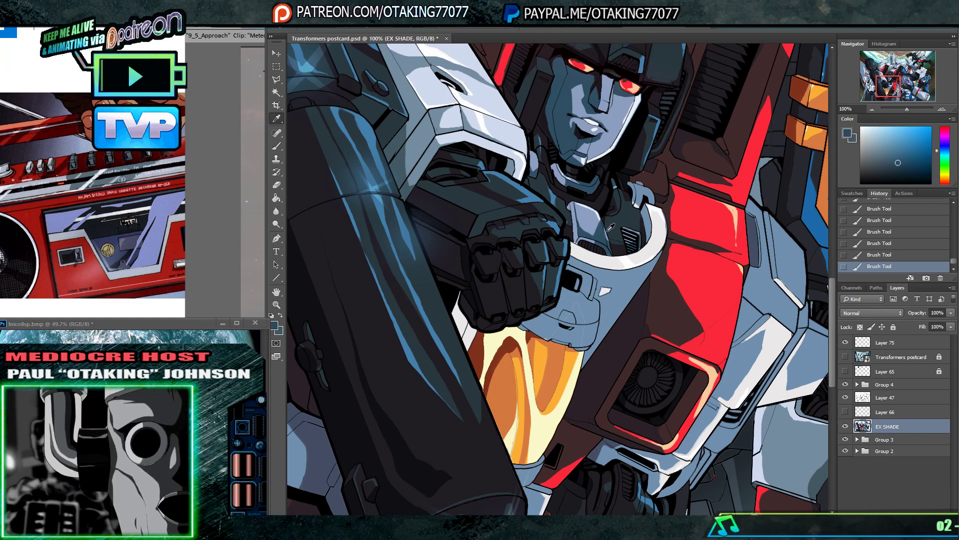
pyautogui.press('b')
pyautogui.keyDown('alt'); pyautogui.click(601, 236); pyautogui.keyUp('alt')
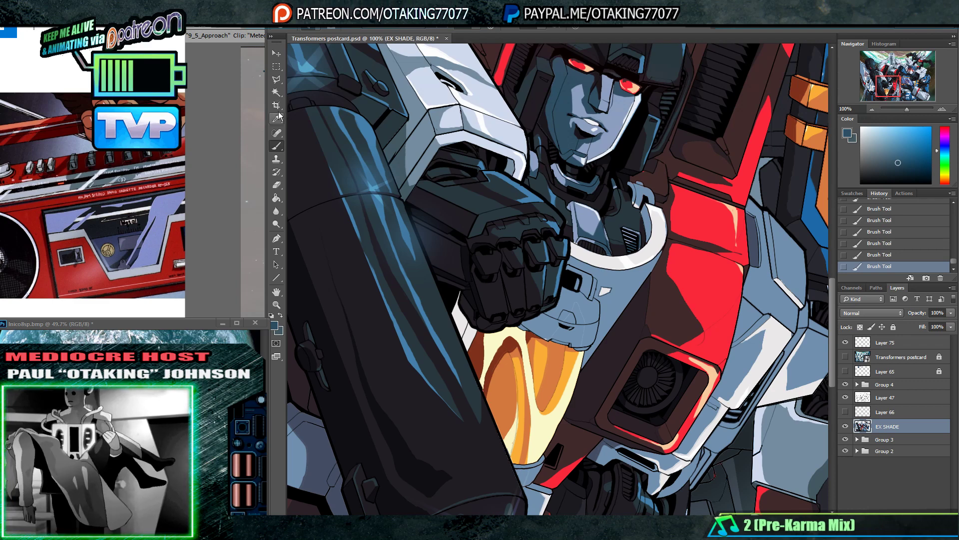
pyautogui.press('w')
pyautogui.click(554, 328)
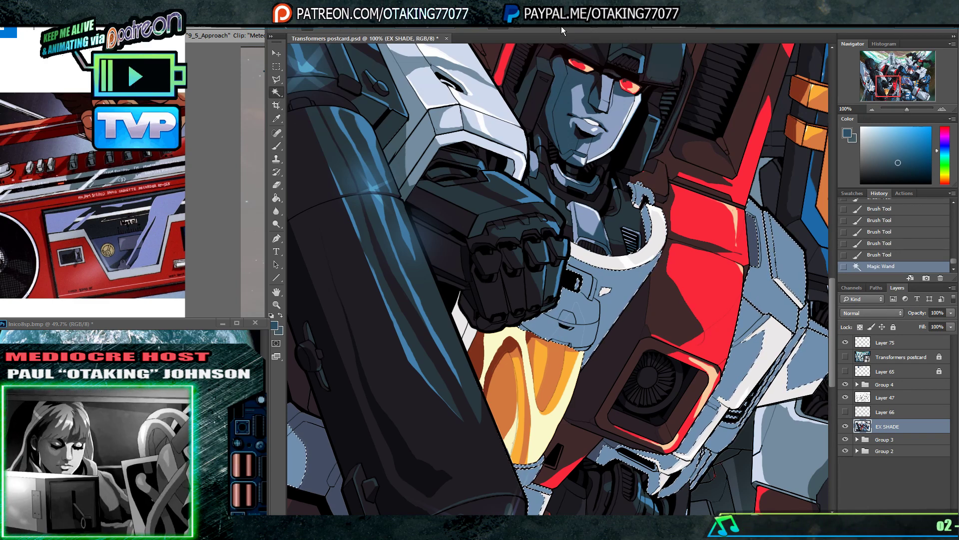
pyautogui.hotkey('ctrl', 'd')
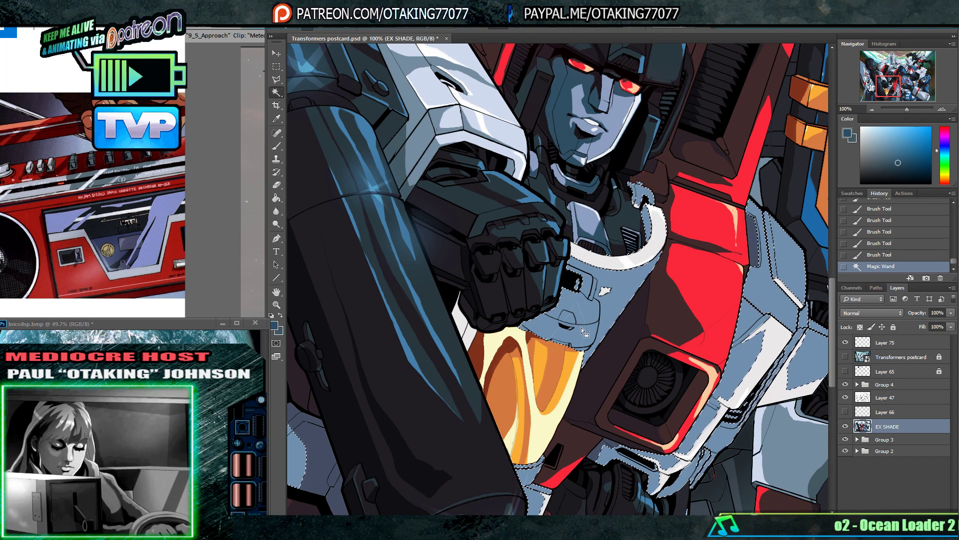
pyautogui.click(582, 319)
pyautogui.click(544, 327)
pyautogui.click(558, 328)
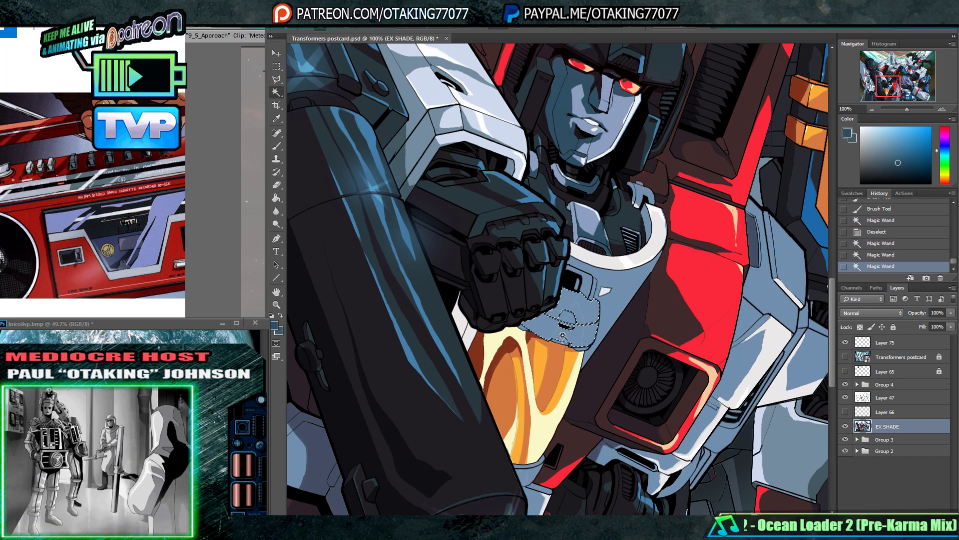
pyautogui.click(568, 328)
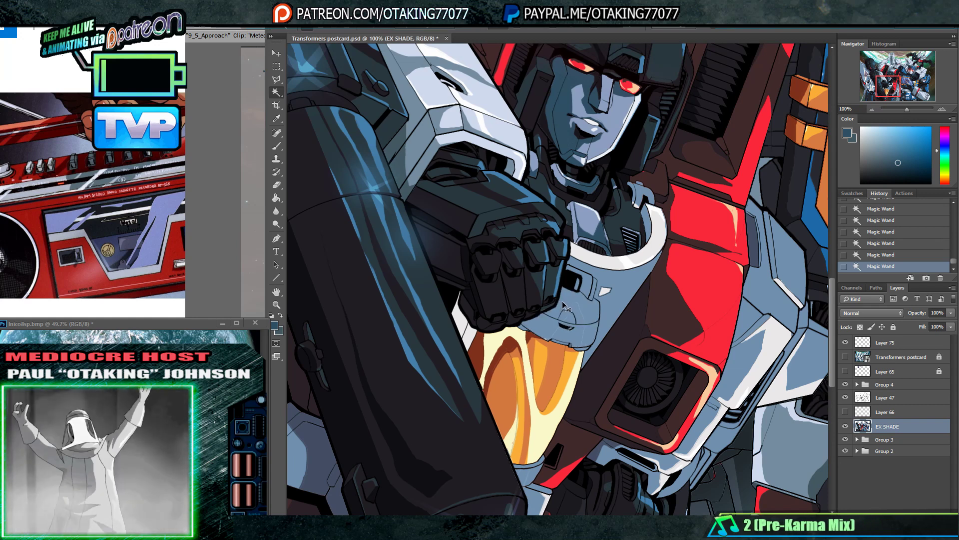
# - Paint a slate blue shadow edge across the selected blue-gray chest panel beside the fist and start filling the shaded area
pyautogui.press('i')
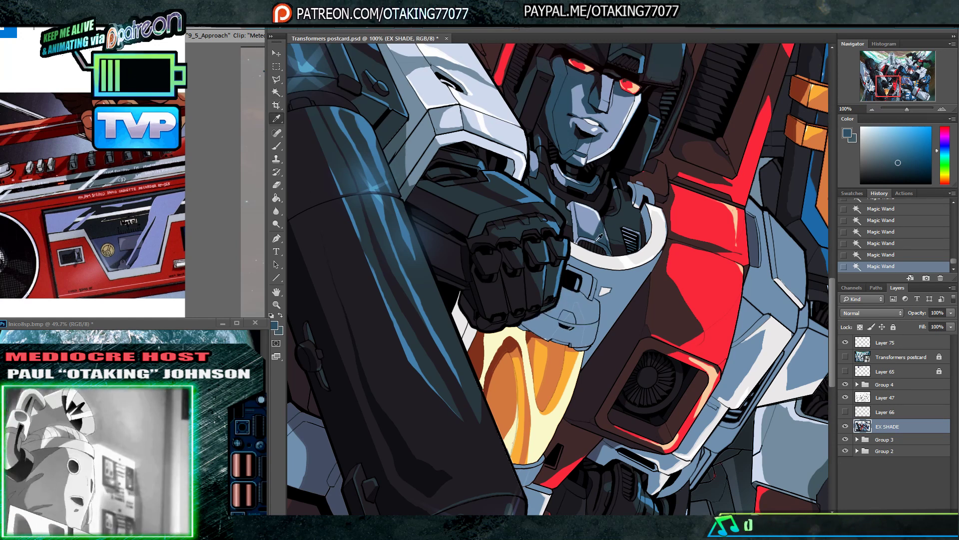
pyautogui.press('b')
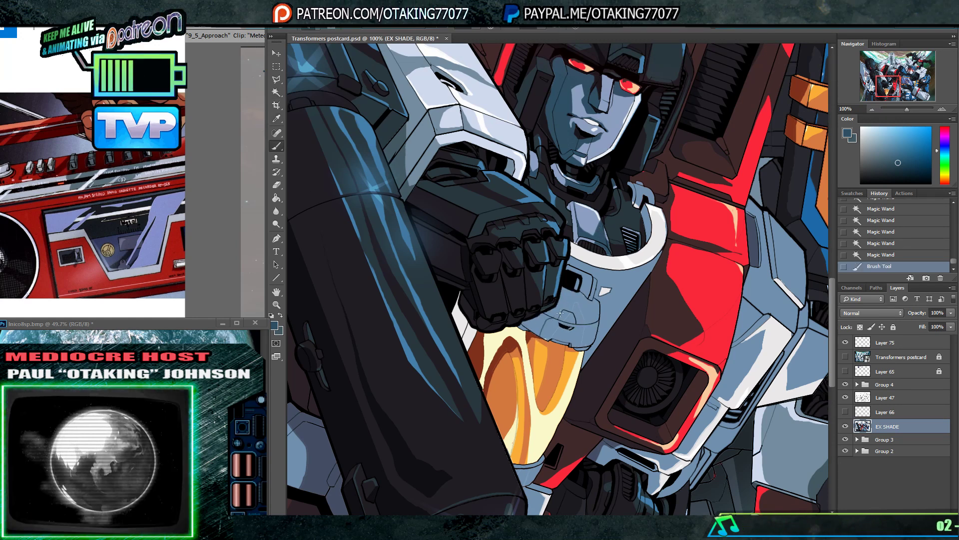
pyautogui.click(566, 298)
pyautogui.press('g')
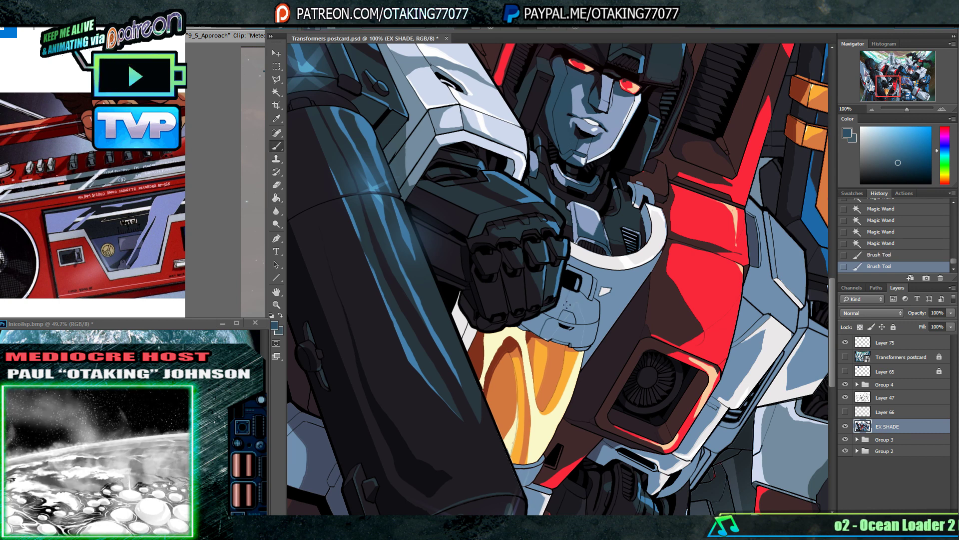
pyautogui.moveTo(566, 305); pyautogui.dragTo(550, 318)
pyautogui.press('g')
pyautogui.click(539, 324)
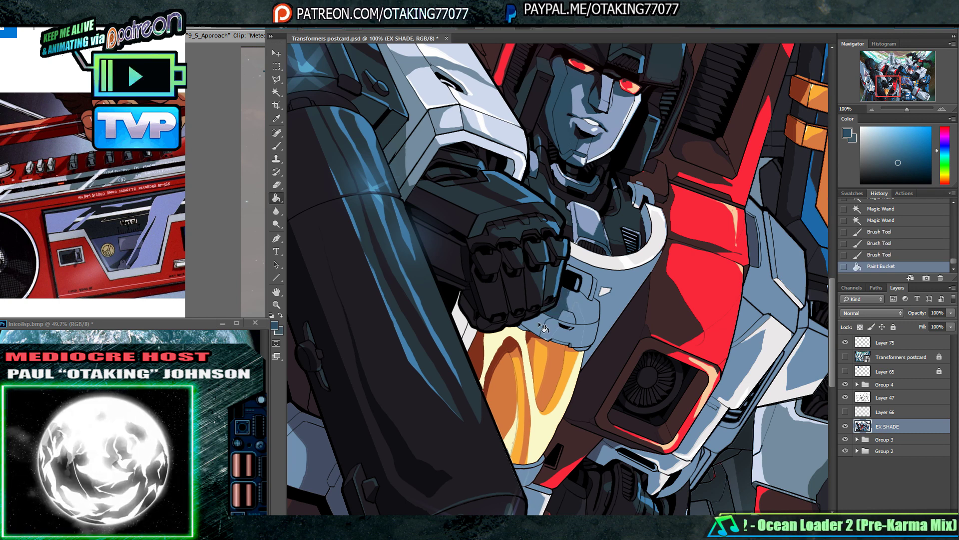
# - Fill the remaining lower-left slivers of the chest panel's shadow with slate blue and touch up the gaps along the fist
pyautogui.click(538, 322)
pyautogui.click(535, 323)
pyautogui.click(531, 324)
pyautogui.click(526, 326)
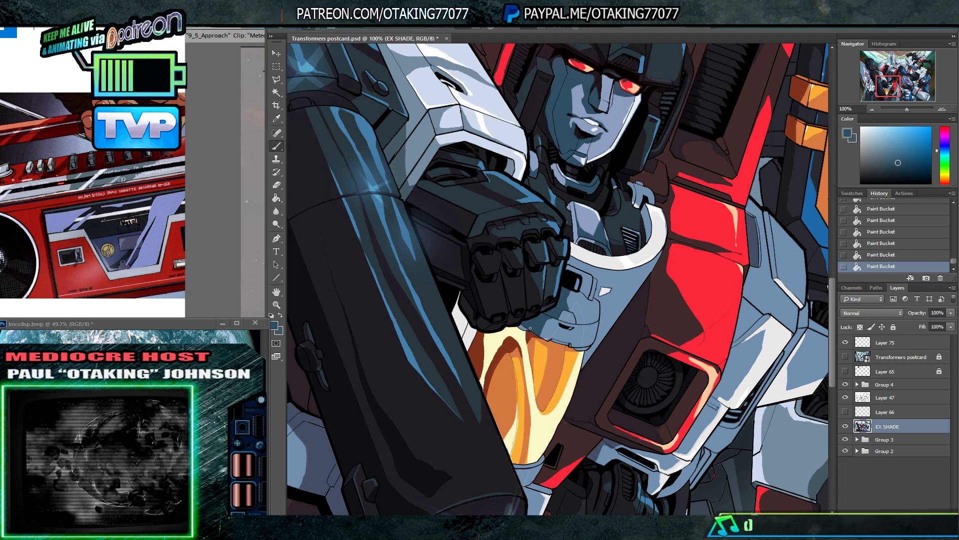
pyautogui.click(530, 327)
pyautogui.click(532, 326)
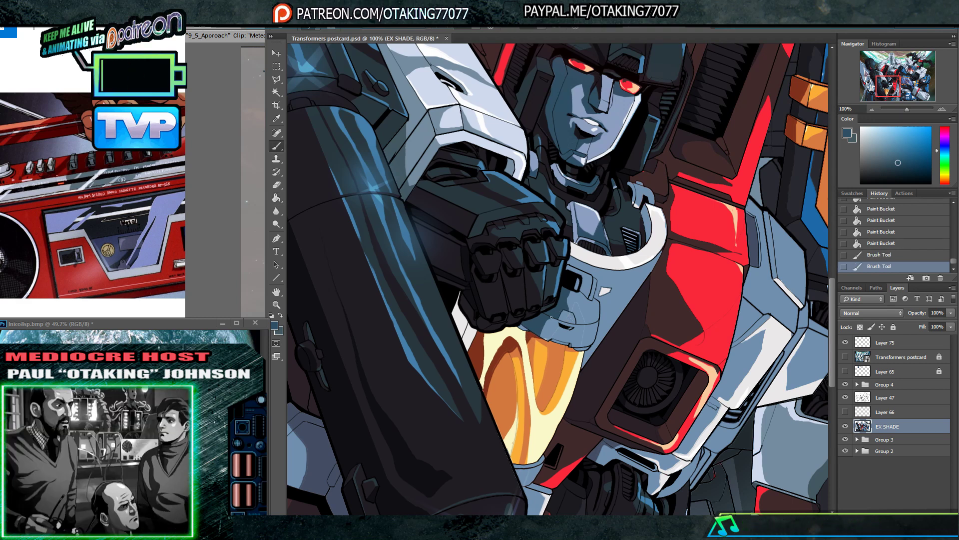
# - Sample the off-white of the robot's collar ring and clear the chest panel selection
pyautogui.click(942, 109)
pyautogui.moveTo(480, 320); pyautogui.dragTo(513, 277)
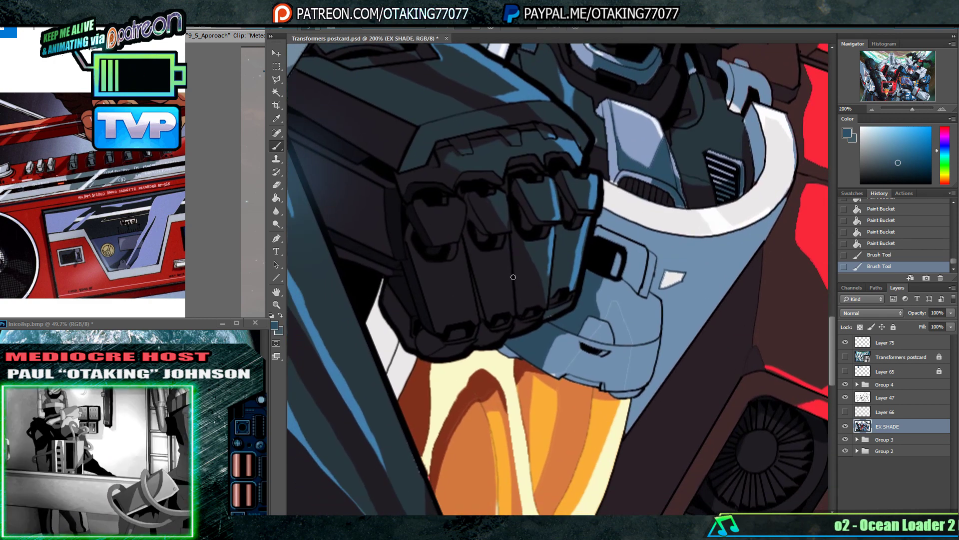
pyautogui.press('i')
pyautogui.click(687, 230)
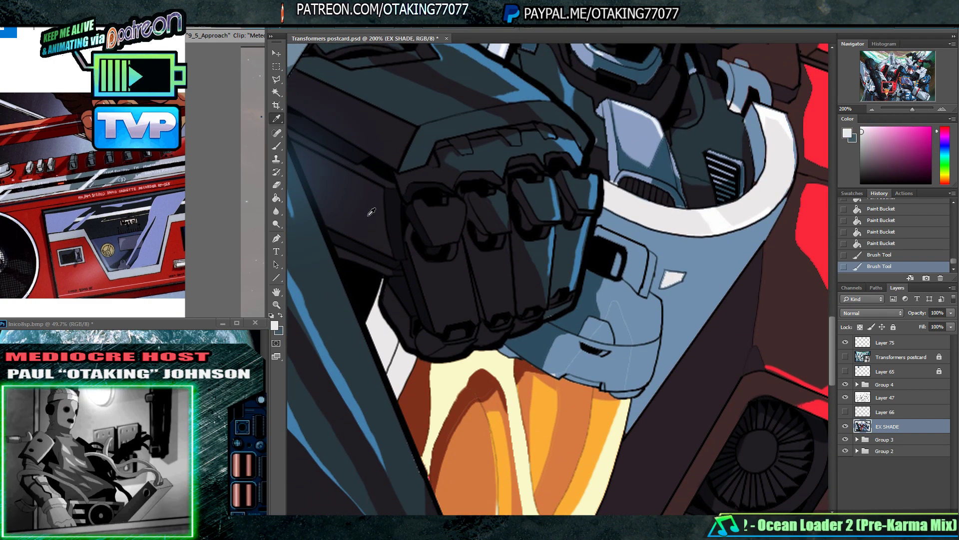
pyautogui.click(276, 66)
pyautogui.click(634, 236)
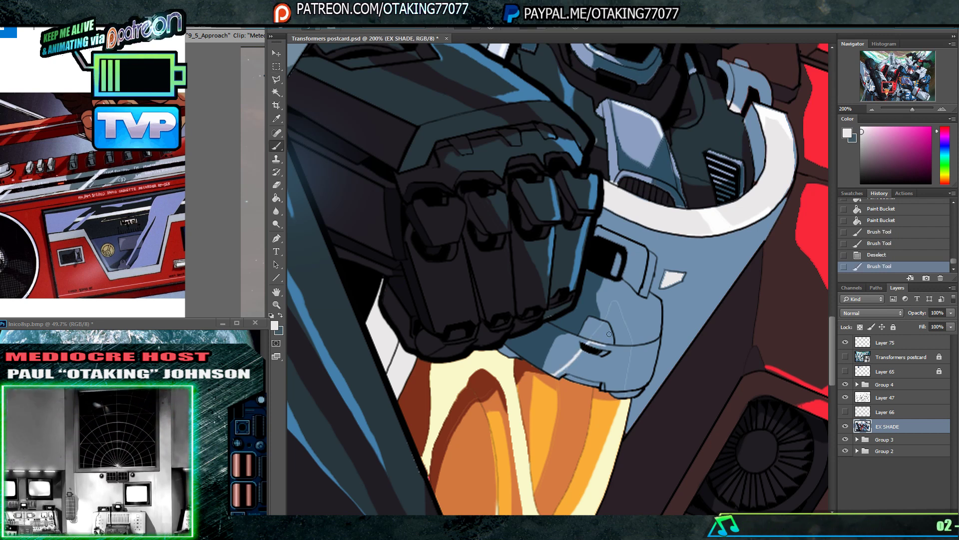
# - Outline a tapering off-white highlight over the rounded lower part of the chest panel and fill it
pyautogui.moveTo(611, 302)
pyautogui.mouseDown()
pyautogui.moveTo(631, 339)
pyautogui.moveTo(624, 384)
pyautogui.moveTo(612, 391)
pyautogui.mouseUp()
pyautogui.press('g')
pyautogui.click(613, 370)
pyautogui.click(618, 335)
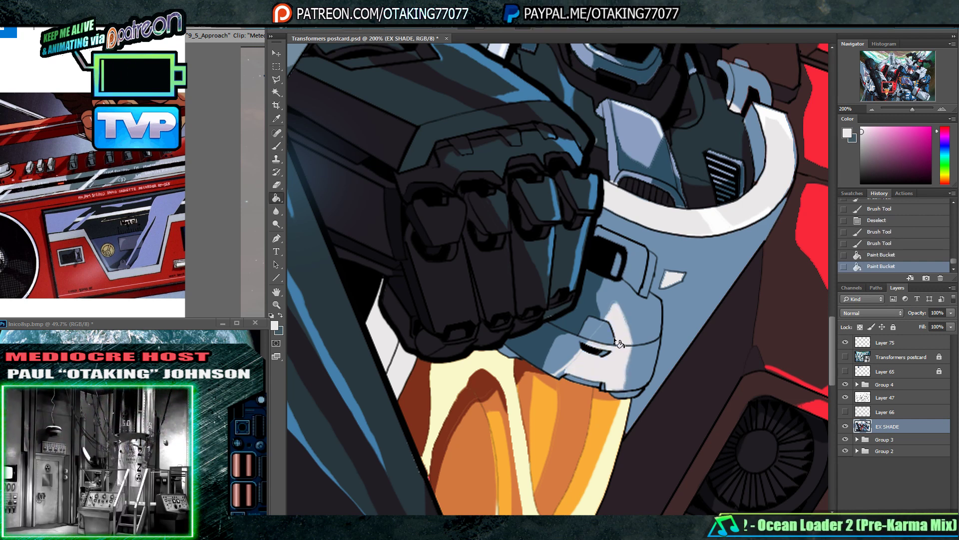
# - Clean up the off-white highlight's edges and extend it across the small raised tab on the chest panel
pyautogui.press('b')
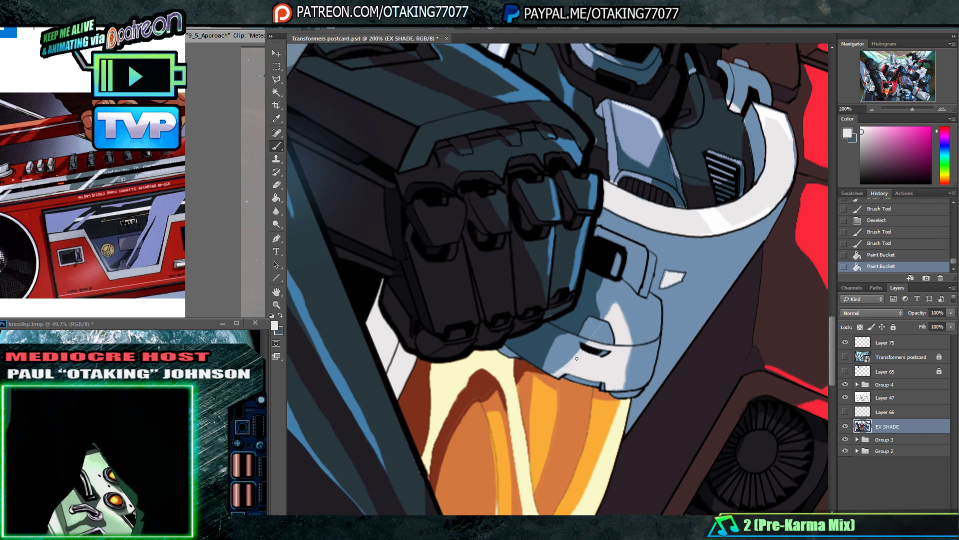
pyautogui.moveTo(560, 374); pyautogui.dragTo(583, 350)
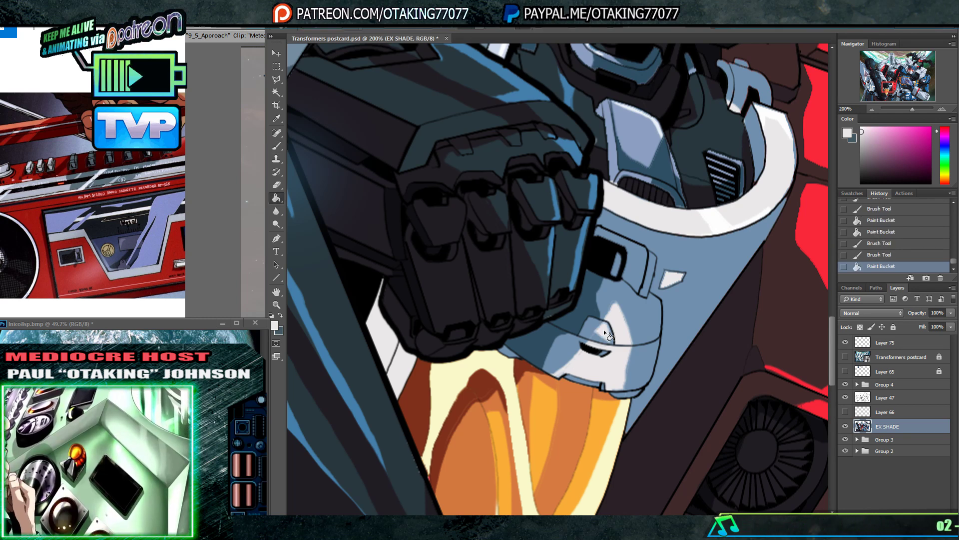
pyautogui.keyDown('alt'); pyautogui.click(615, 302); pyautogui.keyUp('alt')
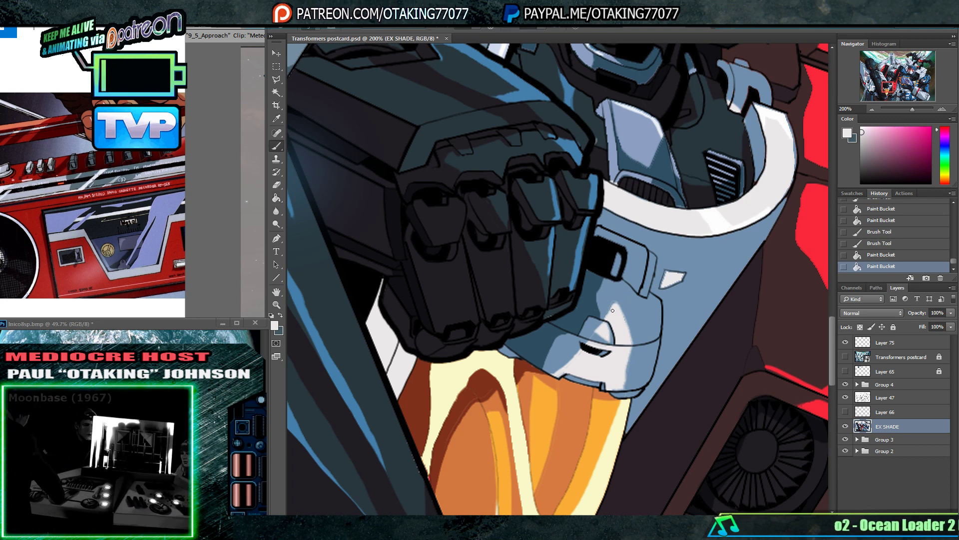
pyautogui.moveTo(617, 302)
pyautogui.mouseDown()
pyautogui.moveTo(632, 338)
pyautogui.moveTo(628, 380)
pyautogui.mouseUp()
# - Paint and fill an off-white highlight on the small blue-gray piece directly beneath the cockpit glass
pyautogui.moveTo(617, 466)
pyautogui.mouseDown()
pyautogui.moveTo(625, 323)
pyautogui.moveTo(624, 411)
pyautogui.mouseUp()
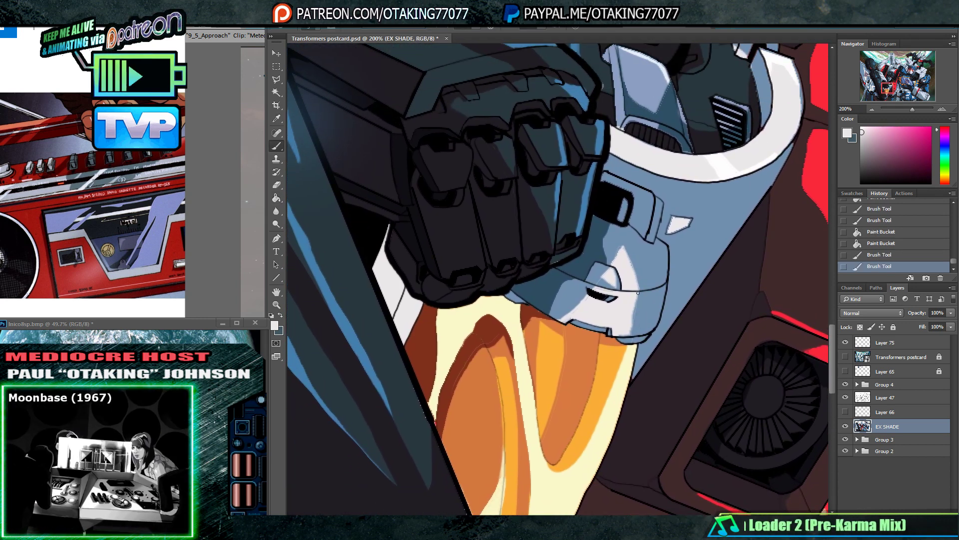
pyautogui.click(872, 109)
pyautogui.click(872, 109)
pyautogui.click(872, 109)
pyautogui.moveTo(683, 313); pyautogui.dragTo(688, 326)
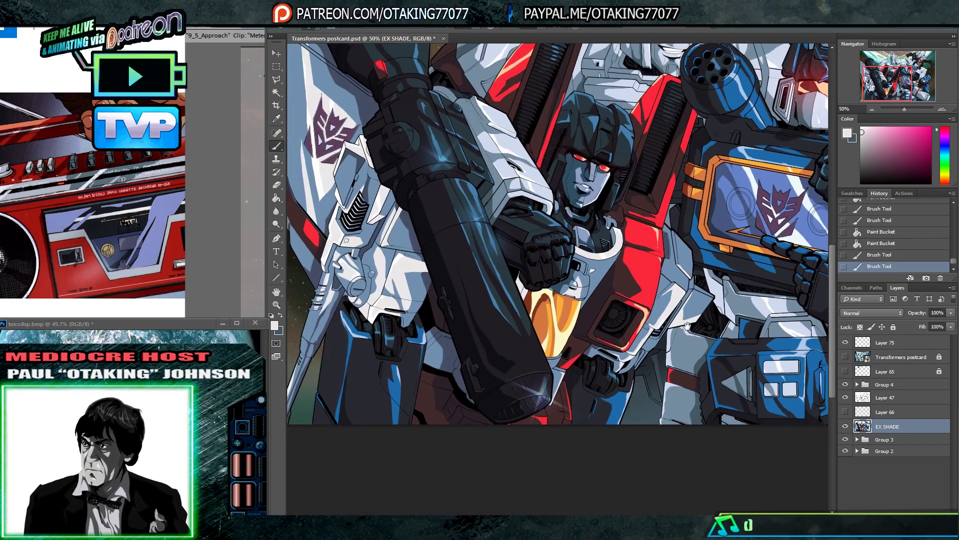
pyautogui.moveTo(717, 268); pyautogui.dragTo(688, 295)
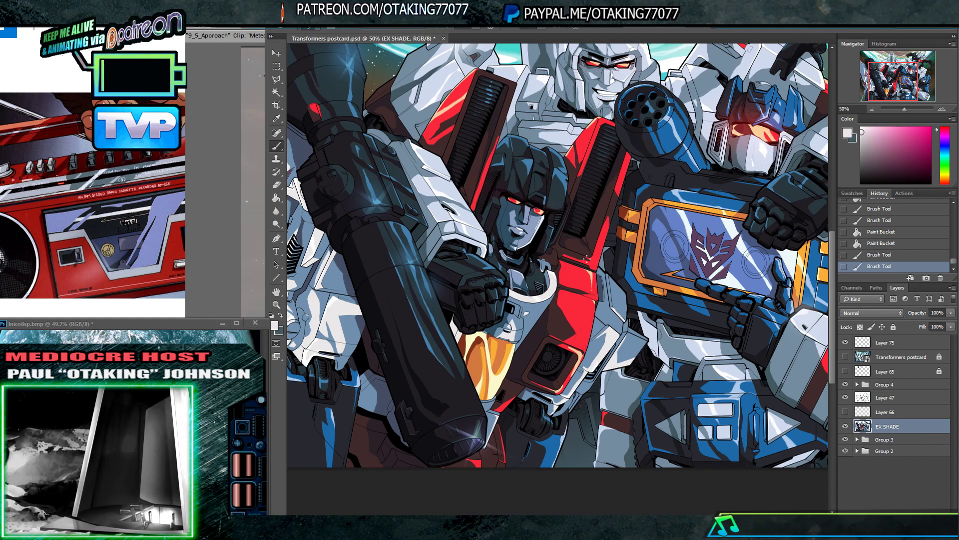
pyautogui.press('i')
pyautogui.doubleClick(942, 108)
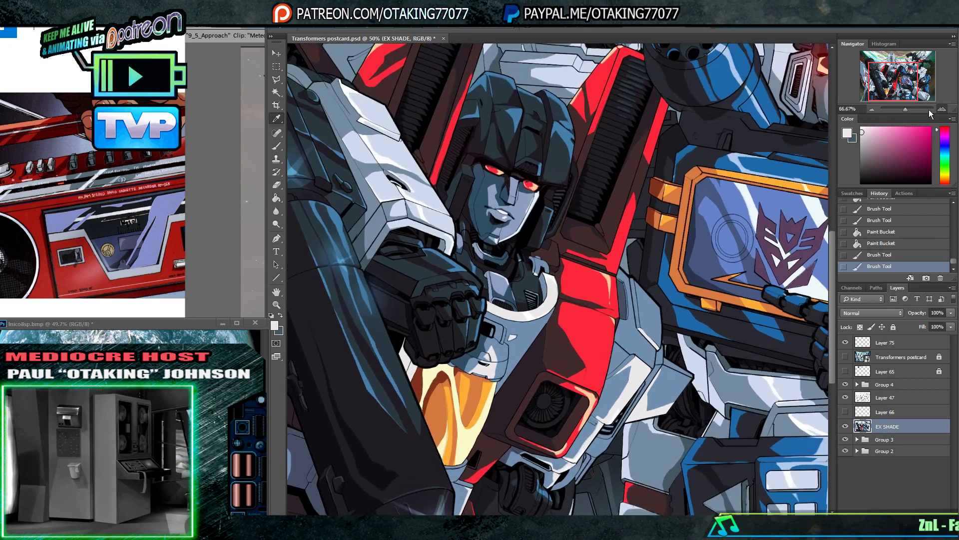
pyautogui.moveTo(602, 368); pyautogui.dragTo(625, 280)
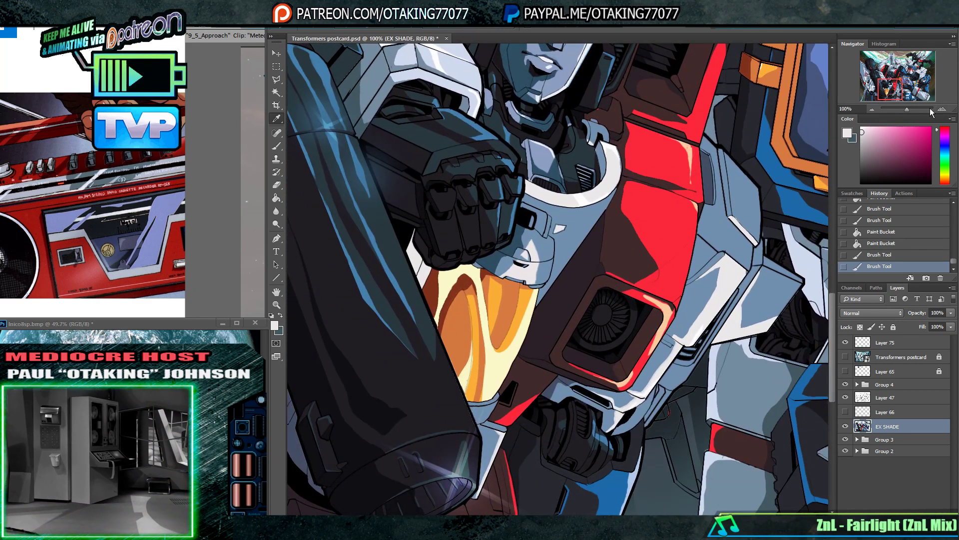
pyautogui.hotkey('ctrl', '+')
pyautogui.moveTo(574, 307); pyautogui.dragTo(661, 225)
pyautogui.moveTo(607, 400); pyautogui.dragTo(655, 221)
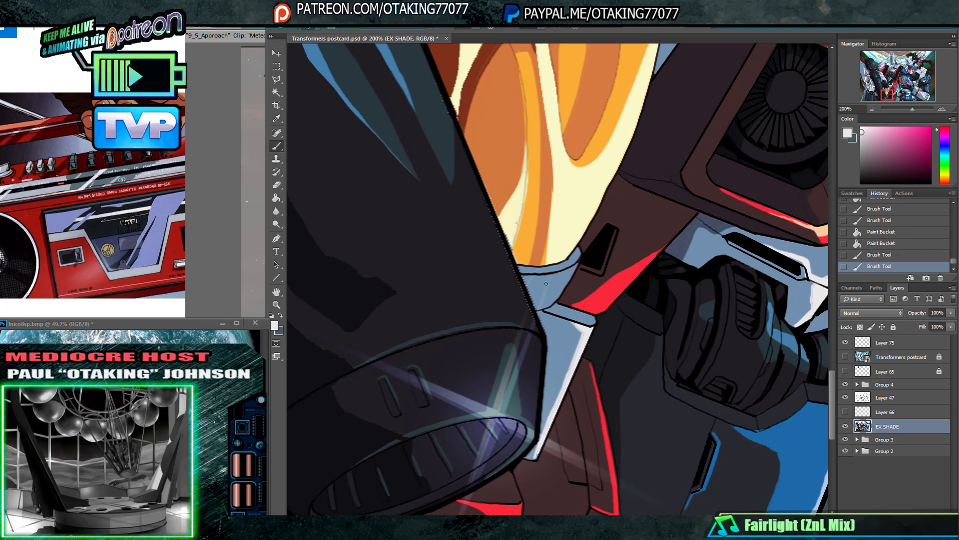
pyautogui.press('b')
pyautogui.moveTo(545, 305); pyautogui.dragTo(537, 307)
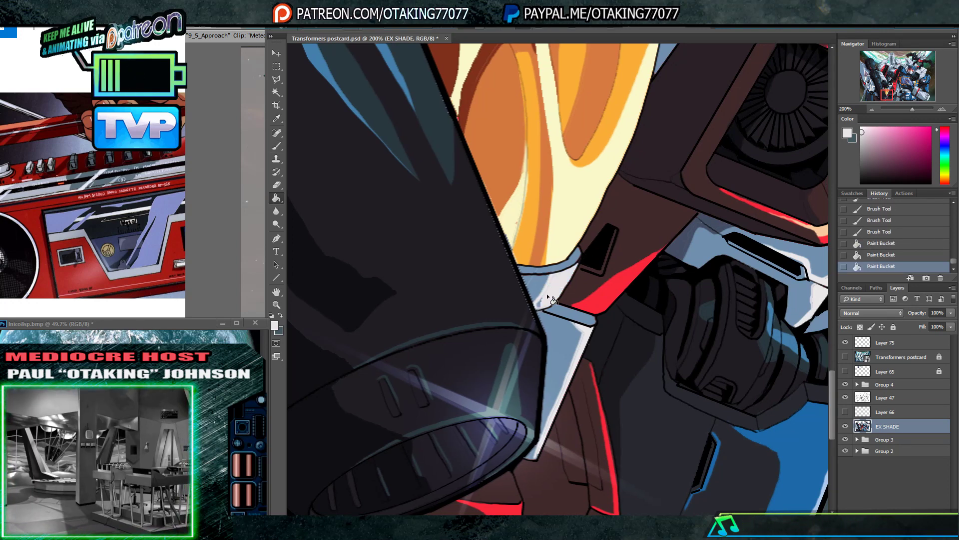
pyautogui.moveTo(539, 305); pyautogui.dragTo(544, 300)
# - Sample the pale bluish white from the blue robot's chest window and fill a reflection streak near its left circle
pyautogui.moveTo(702, 156); pyautogui.dragTo(650, 253)
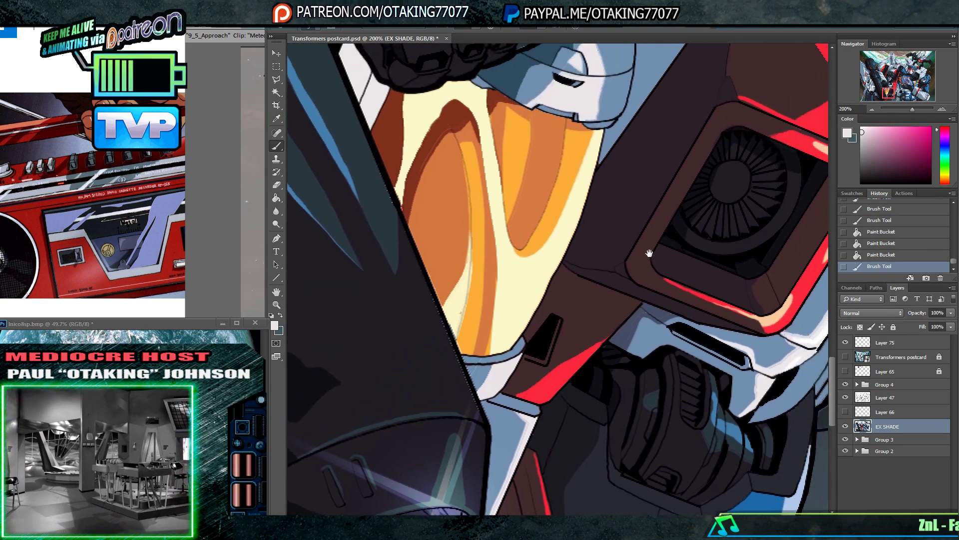
pyautogui.click(873, 108)
pyautogui.click(873, 108)
pyautogui.click(873, 108)
pyautogui.click(872, 108)
pyautogui.moveTo(785, 120); pyautogui.dragTo(719, 247)
pyautogui.moveTo(674, 222)
pyautogui.mouseDown()
pyautogui.moveTo(680, 267)
pyautogui.moveTo(602, 360)
pyautogui.mouseUp()
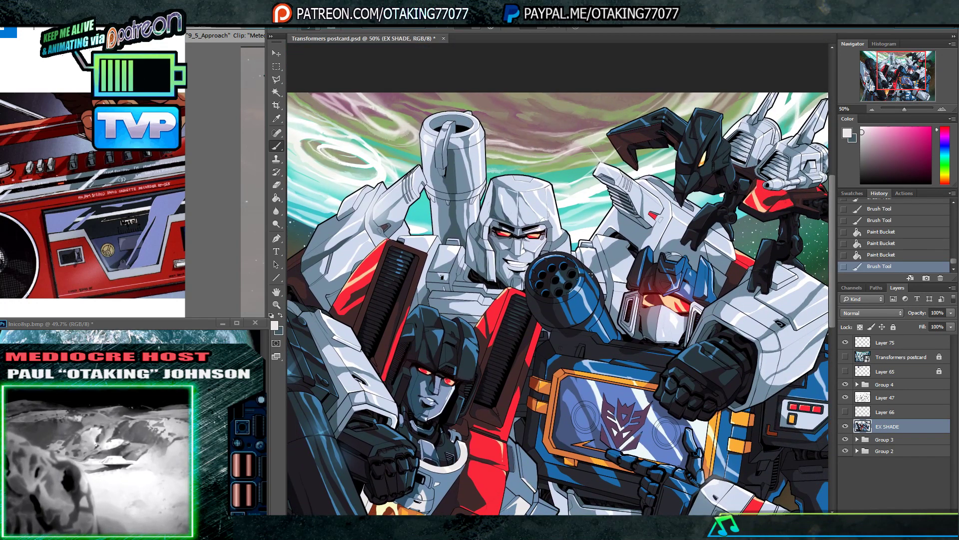
pyautogui.moveTo(734, 238); pyautogui.dragTo(741, 124)
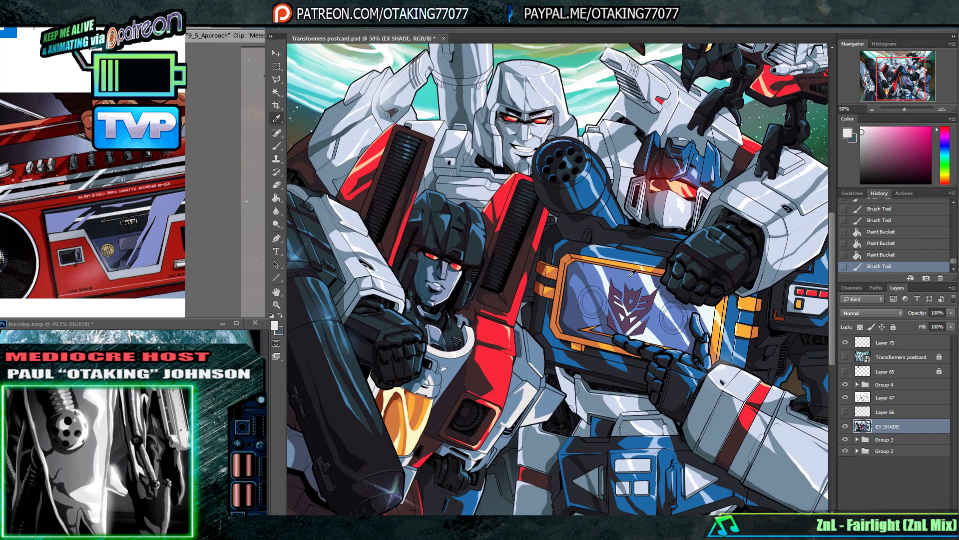
pyautogui.press('i')
pyautogui.click(606, 279)
pyautogui.press('b')
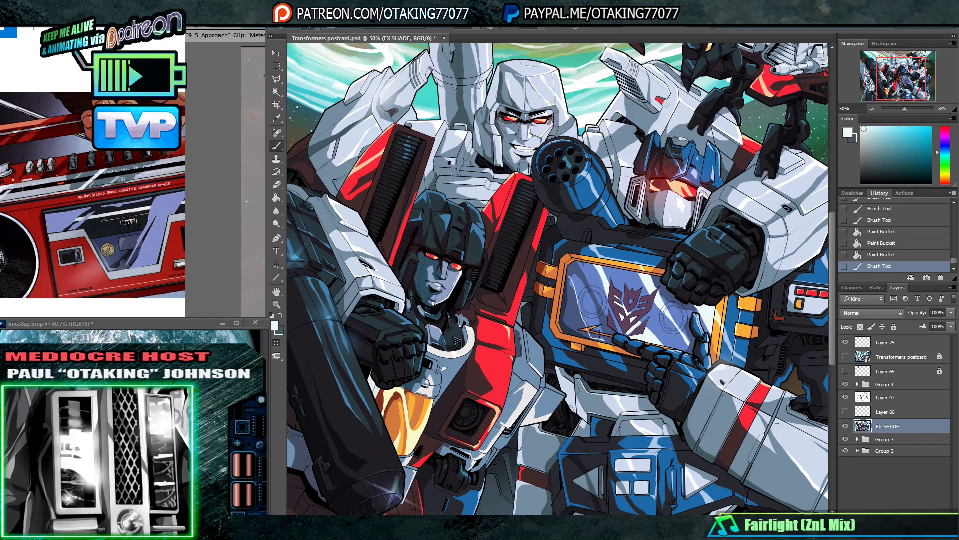
pyautogui.click(578, 290)
pyautogui.click(582, 300)
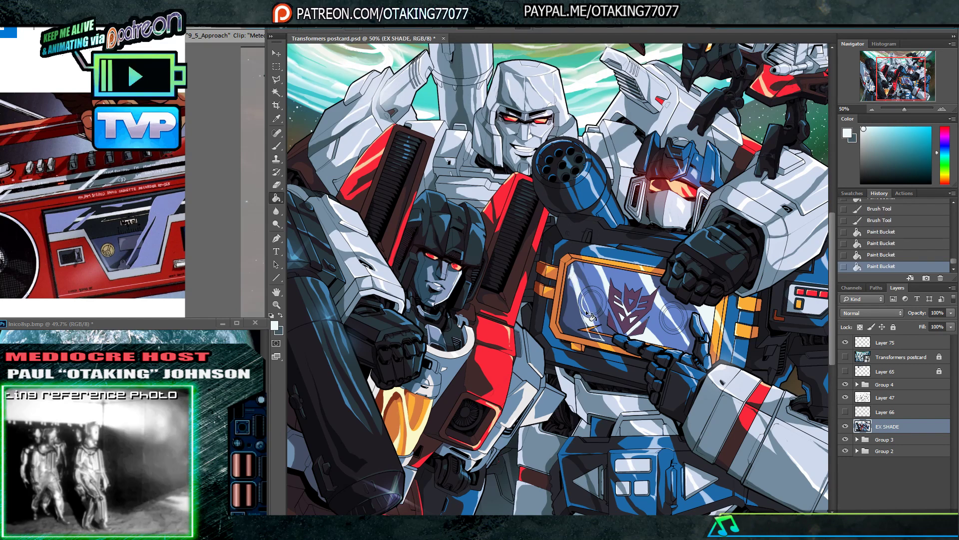
pyautogui.click(586, 309)
# - Extend the pale reflection streak down around the yellow pointer at the chest window's lower left and fill it
pyautogui.press('b')
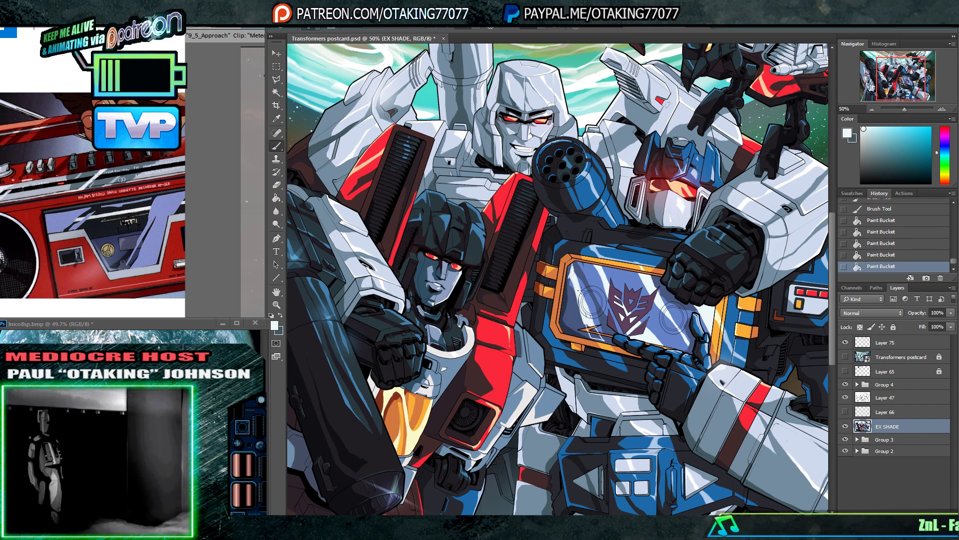
pyautogui.press('g')
pyautogui.moveTo(590, 330)
pyautogui.mouseDown()
pyautogui.moveTo(600, 344)
pyautogui.moveTo(588, 331)
pyautogui.mouseUp()
pyautogui.click(598, 334)
pyautogui.press('b')
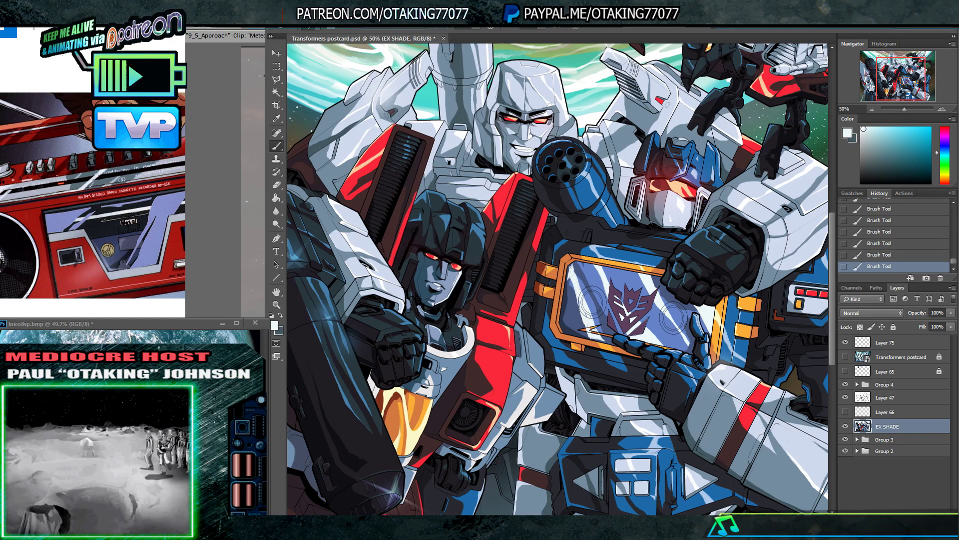
# - Touch up the reflection edges in the chest window's upper-left corner with sampled slate blue and pale bluish white
pyautogui.click(942, 109)
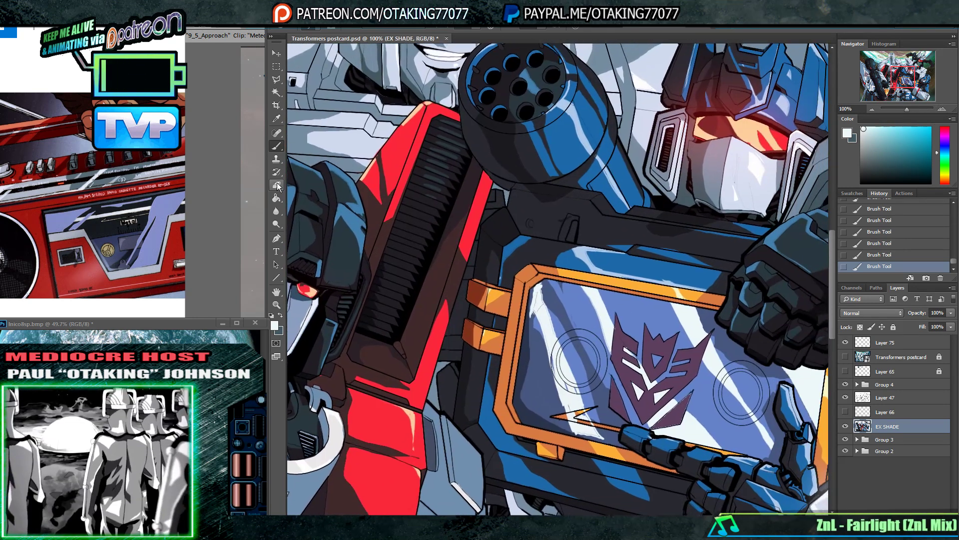
pyautogui.click(277, 184)
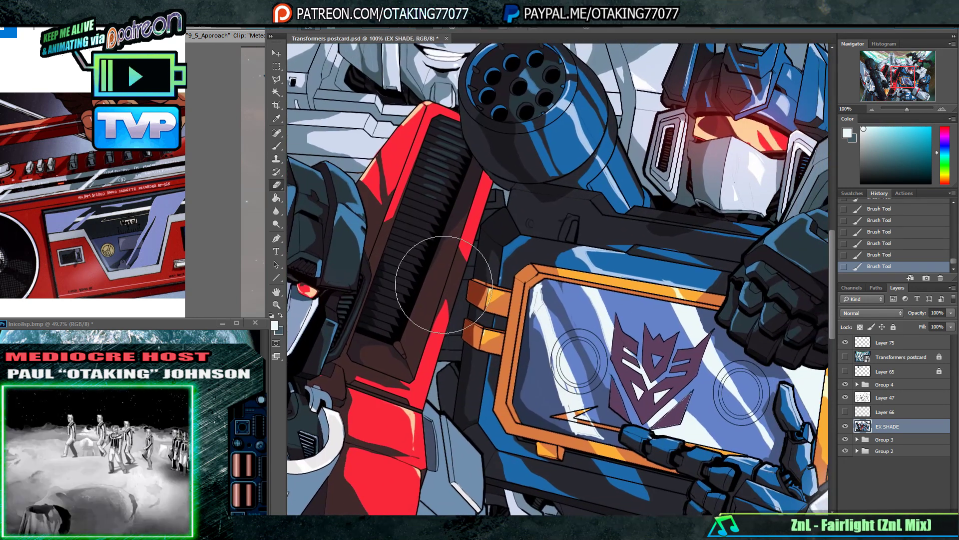
pyautogui.press('b')
pyautogui.keyDown('alt'); pyautogui.click(532, 319); pyautogui.keyUp('alt')
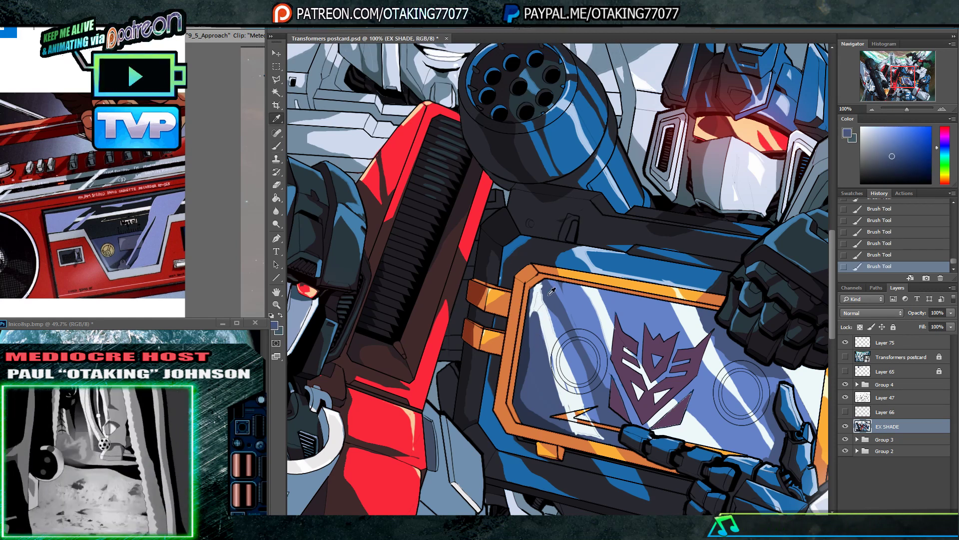
pyautogui.keyDown('alt'); pyautogui.click(545, 312); pyautogui.keyUp('alt')
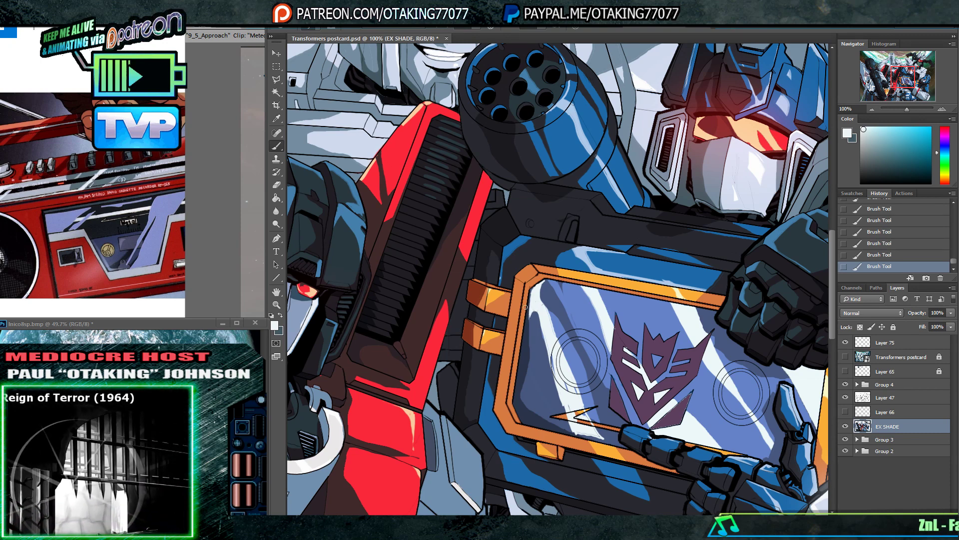
# - Draw short straight lines with the Line tool along the chest window's lower-left edge beneath the yellow pointer
pyautogui.moveTo(522, 308); pyautogui.dragTo(478, 238)
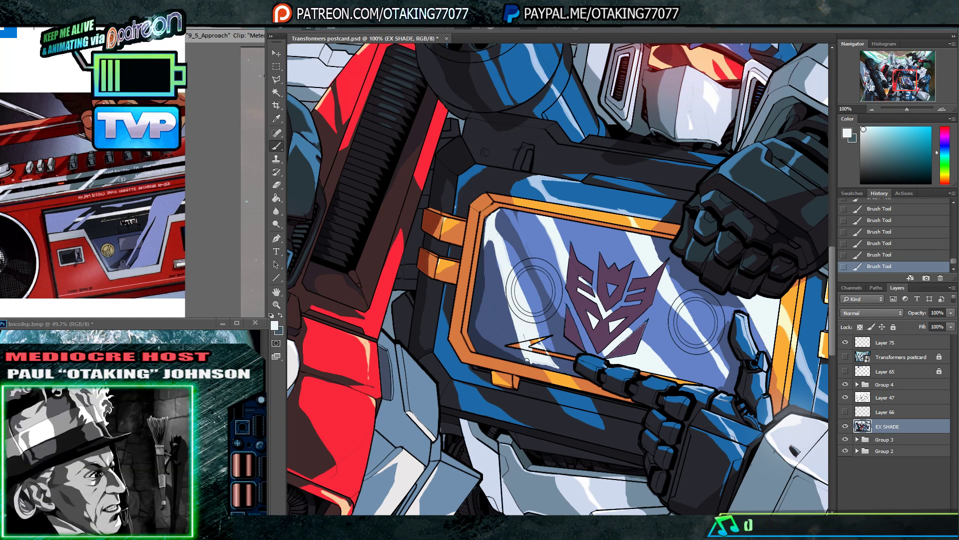
pyautogui.press('u')
pyautogui.moveTo(527, 361)
pyautogui.mouseDown()
pyautogui.moveTo(560, 368)
pyautogui.moveTo(536, 361)
pyautogui.mouseUp()
pyautogui.moveTo(526, 359); pyautogui.dragTo(552, 366)
pyautogui.moveTo(530, 360); pyautogui.dragTo(558, 368)
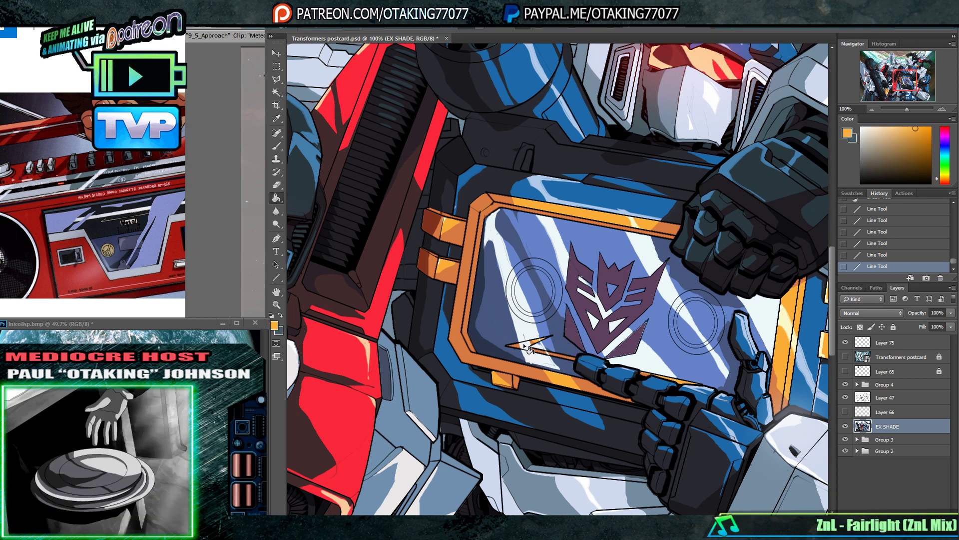
# - Sample the yellow-orange of the pointer in the blue robot's chest window and fill the unpainted spots in its tip
pyautogui.click(524, 346)
pyautogui.keyDown('alt'); pyautogui.click(539, 351); pyautogui.keyUp('alt')
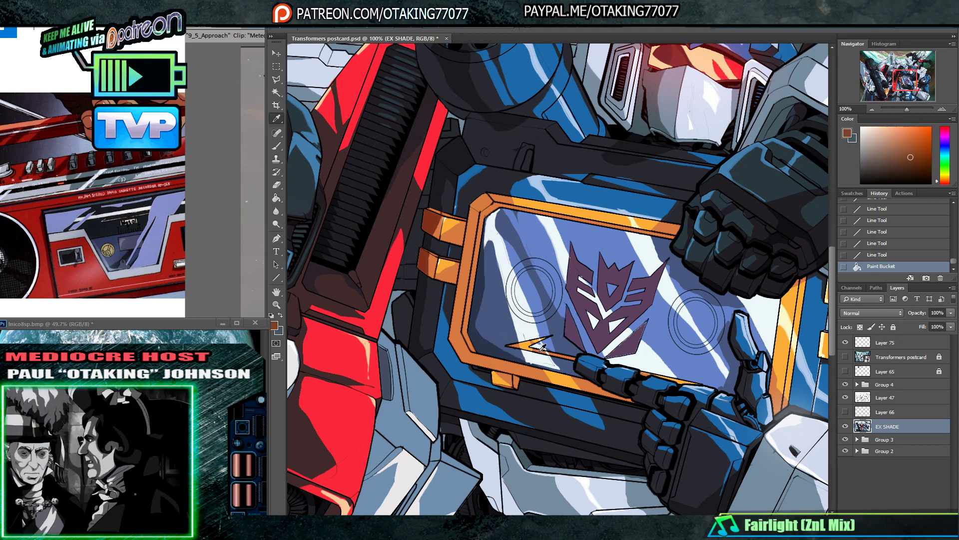
pyautogui.keyDown('alt'); pyautogui.click(533, 344); pyautogui.keyUp('alt')
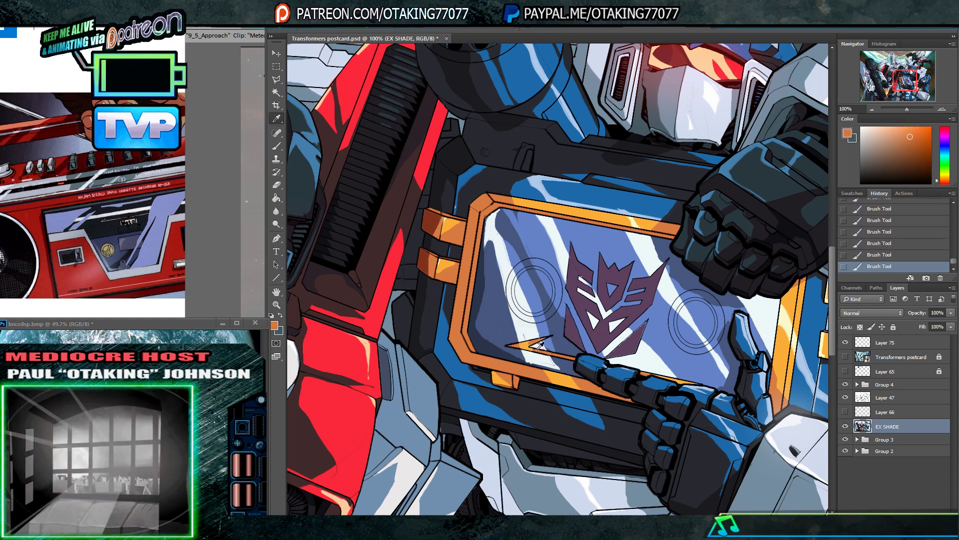
pyautogui.keyDown('alt'); pyautogui.click(540, 345); pyautogui.keyUp('alt')
pyautogui.press('g')
pyautogui.click(535, 346)
pyautogui.click(536, 346)
pyautogui.press('b')
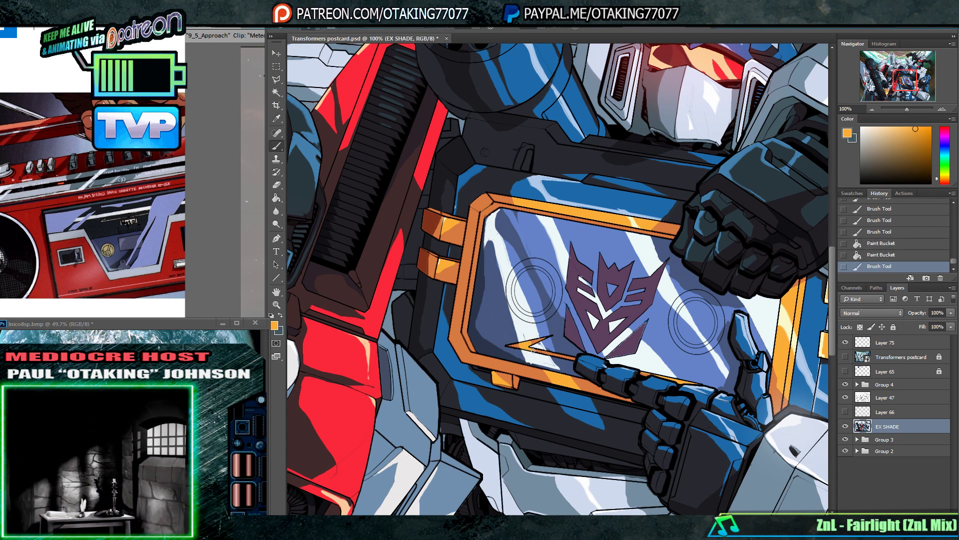
# - Touch up the reflection inside and beneath the pointer with sampled pale bluish white, using brush dabs and short straight lines
pyautogui.click(533, 350)
pyautogui.keyDown('alt'); pyautogui.click(539, 346); pyautogui.keyUp('alt')
pyautogui.click(541, 344)
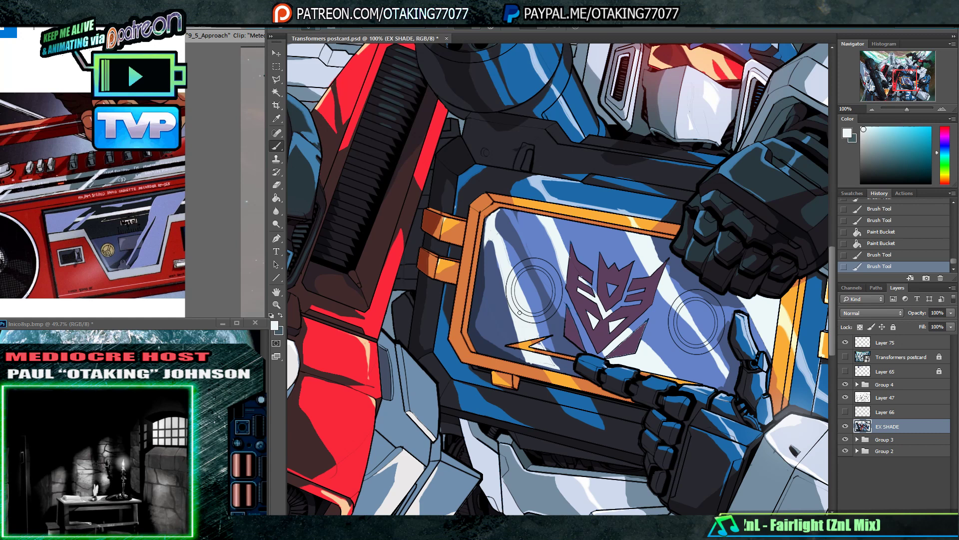
pyautogui.click(541, 344)
pyautogui.press('u')
pyautogui.moveTo(528, 361)
pyautogui.mouseDown()
pyautogui.moveTo(560, 369)
pyautogui.moveTo(531, 363)
pyautogui.mouseUp()
pyautogui.press('i')
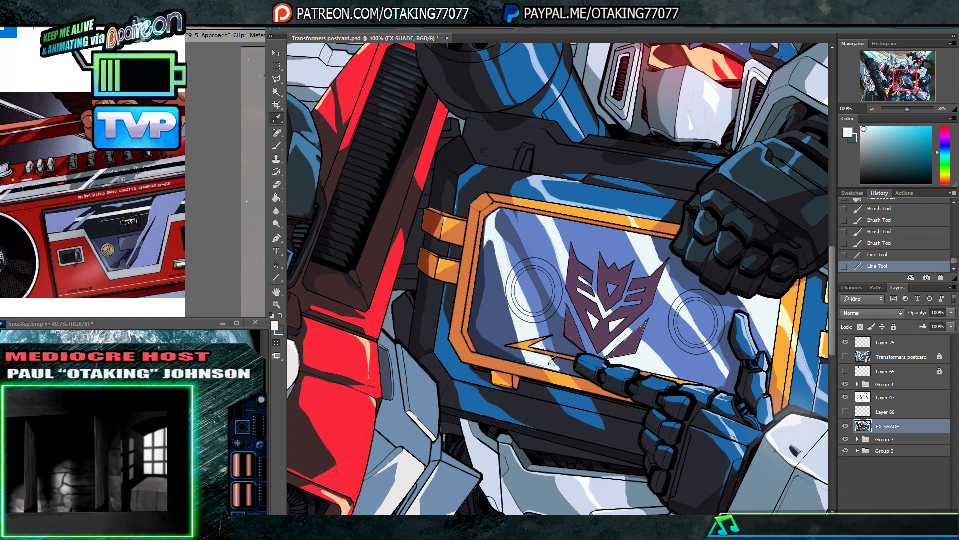
pyautogui.moveTo(551, 364); pyautogui.dragTo(561, 368)
# - Sample the slate blue shadow and redraw the reflection's edge from the pointer up to the window's left circle
pyautogui.keyDown('alt'); pyautogui.click(524, 356); pyautogui.keyUp('alt')
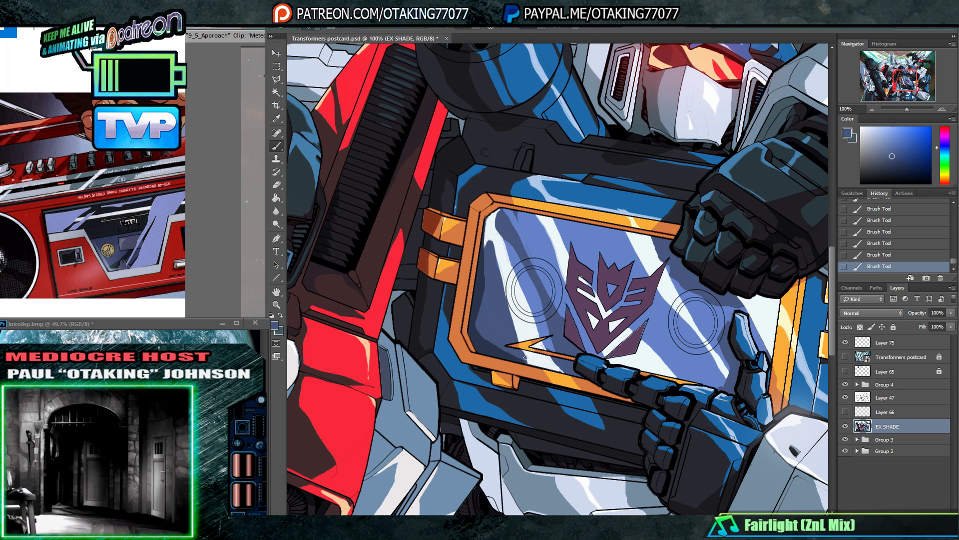
pyautogui.press('u')
pyautogui.moveTo(524, 358); pyautogui.dragTo(502, 288)
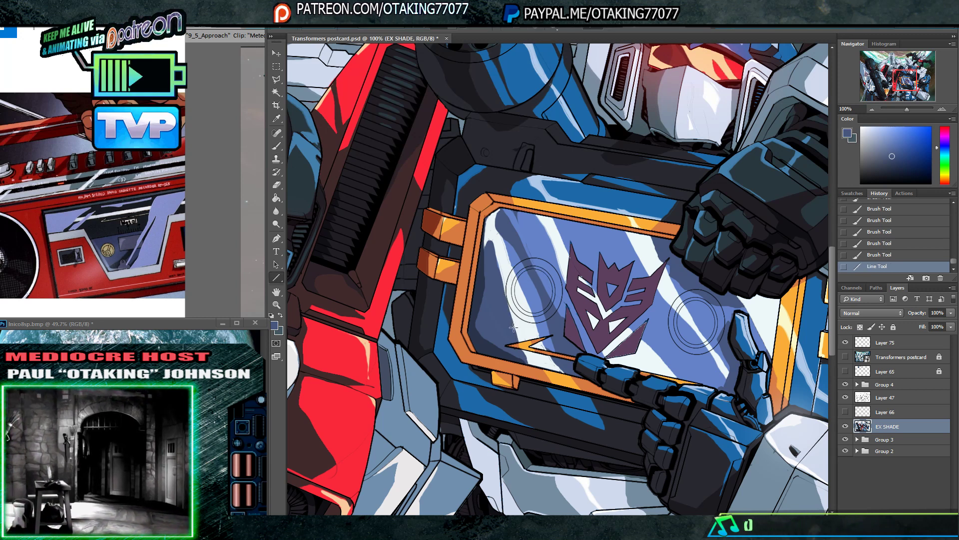
pyautogui.press('b')
pyautogui.moveTo(515, 336); pyautogui.dragTo(506, 305)
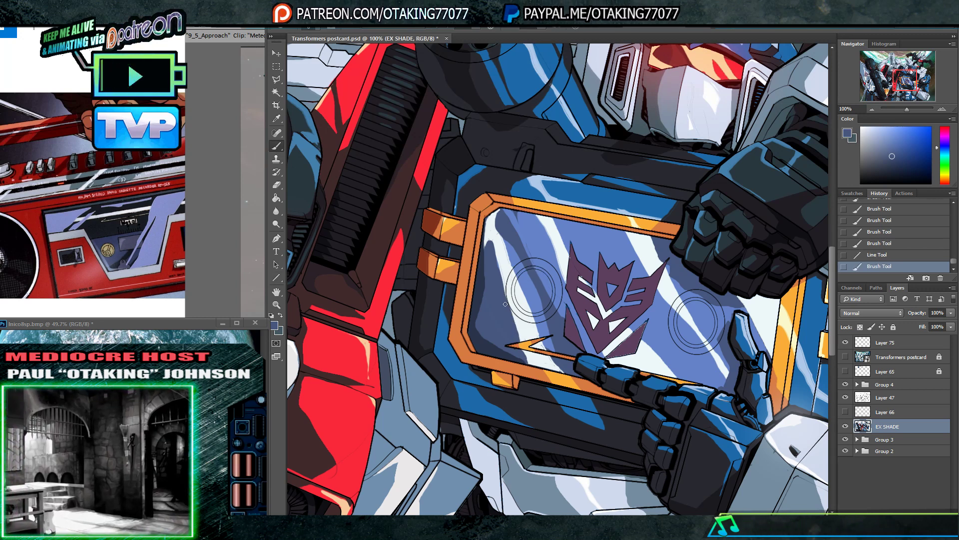
# - Sample the pale bluish white again and clean up and fill the reflection patches around the pointer's tip
pyautogui.keyDown('alt'); pyautogui.click(528, 354); pyautogui.keyUp('alt')
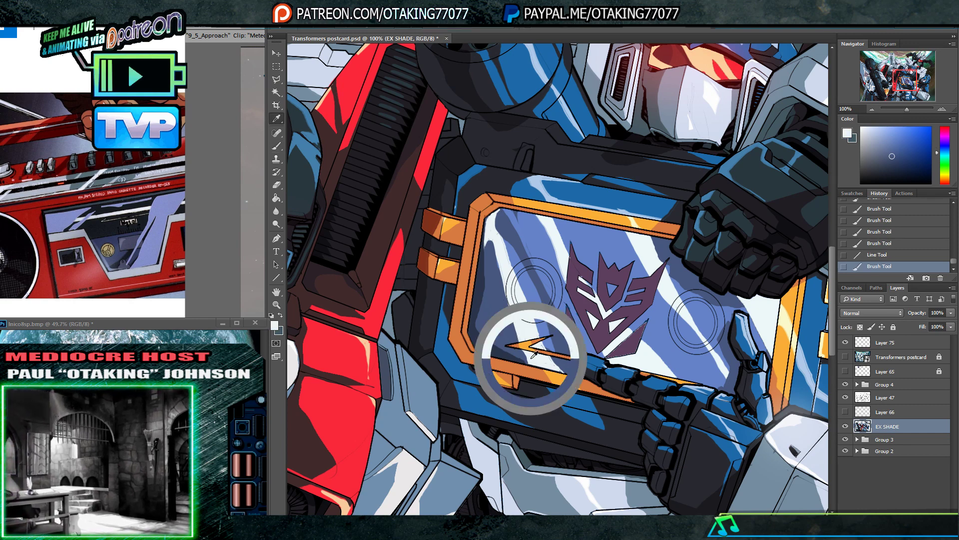
pyautogui.click(527, 363)
pyautogui.click(527, 363)
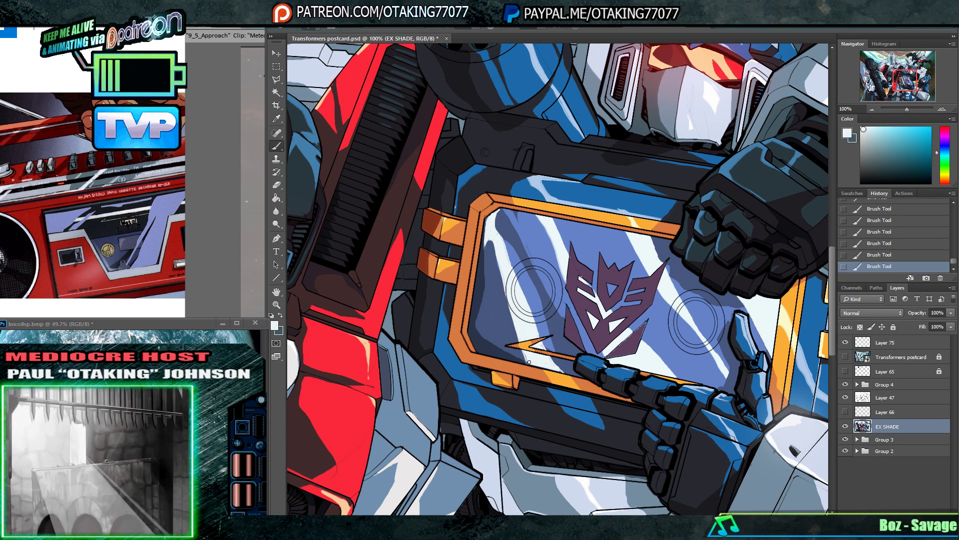
pyautogui.click(526, 364)
pyautogui.click(527, 363)
pyautogui.press('u')
pyautogui.moveTo(530, 364)
pyautogui.mouseDown()
pyautogui.moveTo(562, 373)
pyautogui.moveTo(534, 365)
pyautogui.mouseUp()
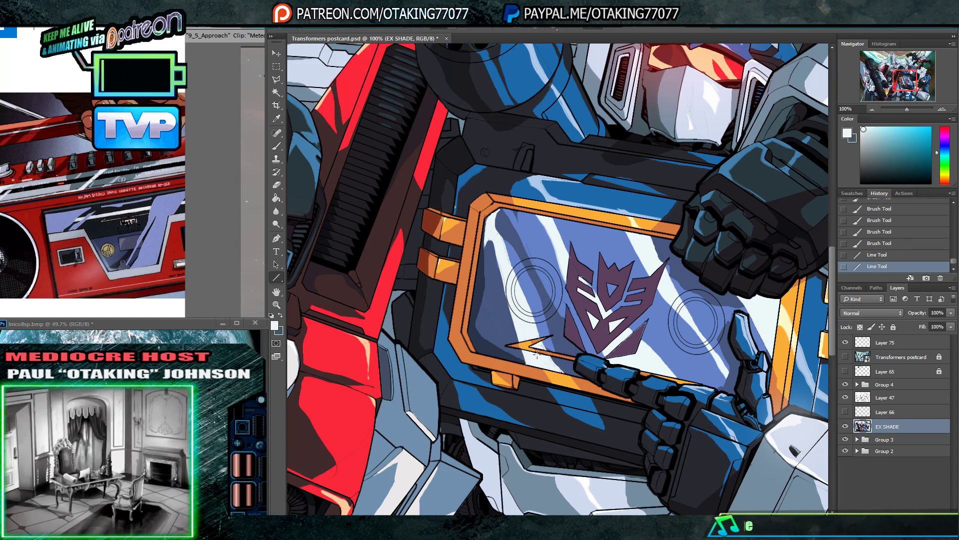
pyautogui.click(549, 355)
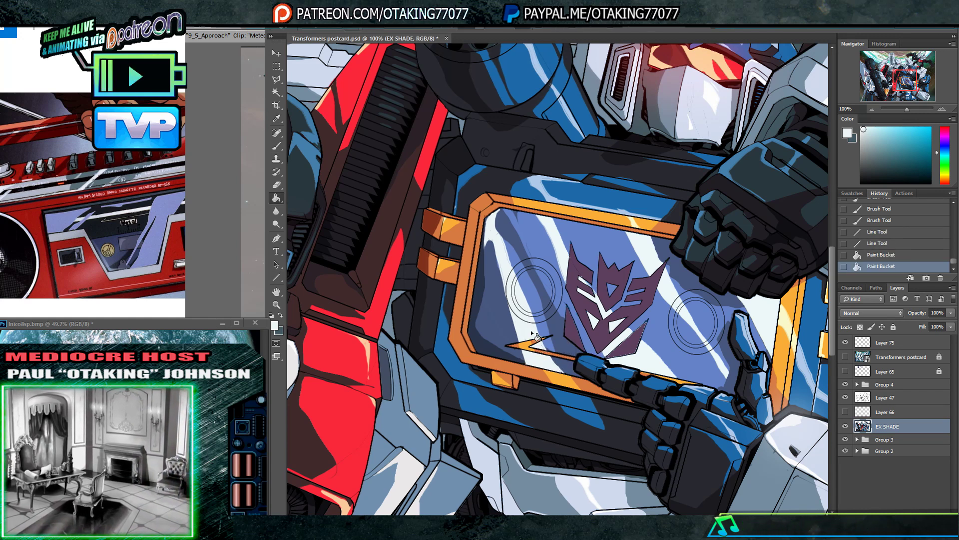
pyautogui.click(540, 342)
# - Brush pale bluish white along the reflection edges in the chest window's upper-left corner
pyautogui.moveTo(551, 282); pyautogui.dragTo(500, 311)
pyautogui.press('b')
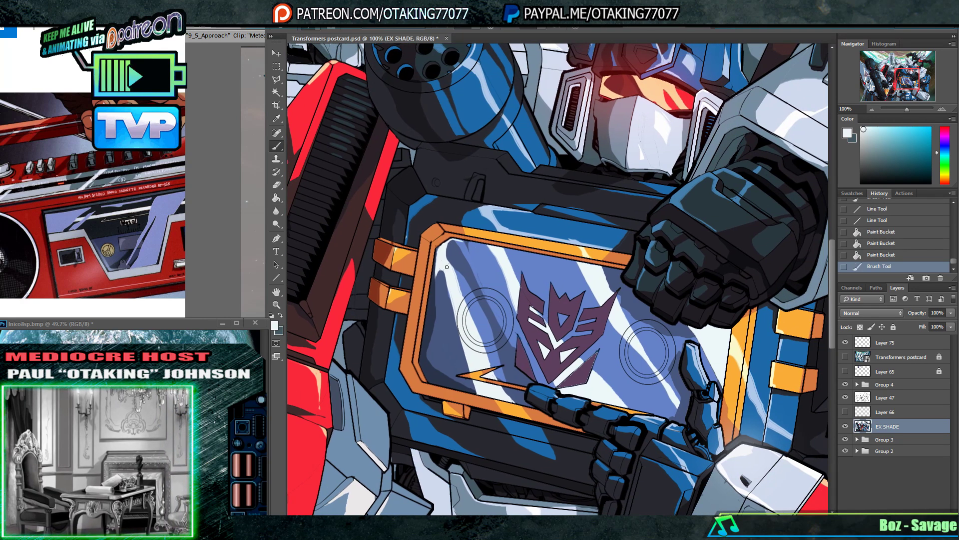
pyautogui.moveTo(438, 273); pyautogui.dragTo(433, 286)
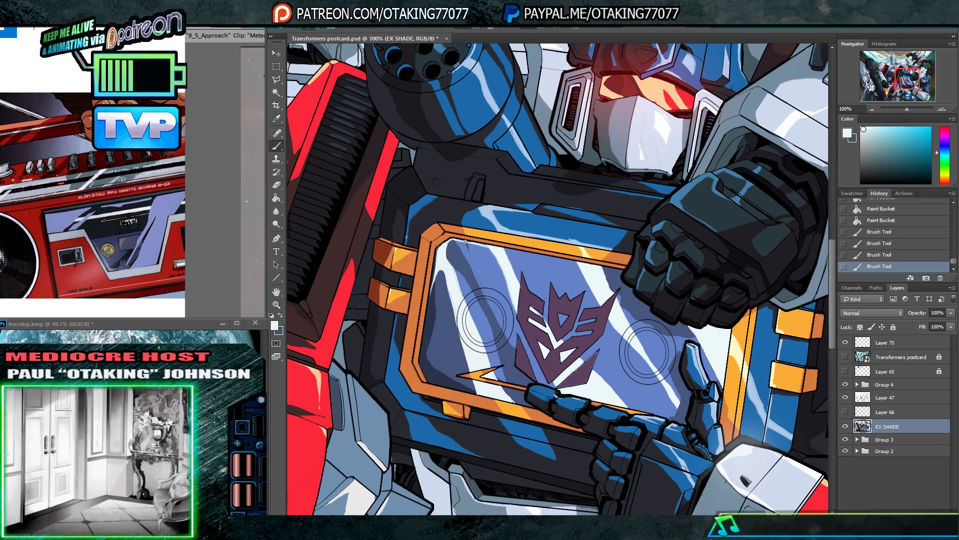
pyautogui.moveTo(462, 240)
pyautogui.mouseDown()
pyautogui.moveTo(547, 258)
pyautogui.moveTo(517, 265)
pyautogui.moveTo(497, 249)
pyautogui.moveTo(509, 248)
pyautogui.mouseUp()
# - Sample the emblem's purple and fill the leftover spots around its lower-right wing
pyautogui.press('alt')
pyautogui.keyDown('alt'); pyautogui.click(552, 334); pyautogui.keyUp('alt')
pyautogui.press('g')
pyautogui.click(553, 338)
pyautogui.click(553, 338)
pyautogui.click(552, 337)
pyautogui.click(552, 338)
pyautogui.click(553, 337)
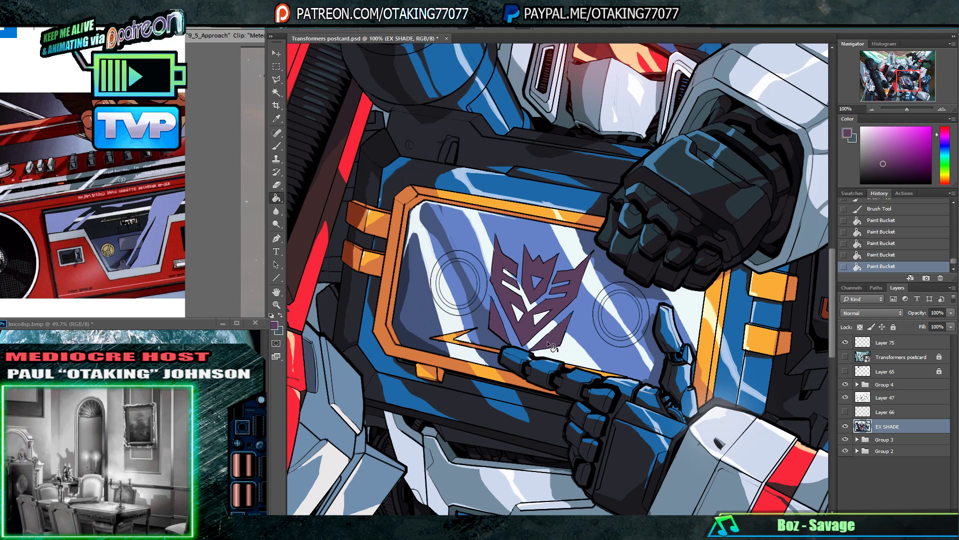
# - Draw straight lines along the edges of the emblem's lower-right wing in purple and pale bluish white
pyautogui.press('u')
pyautogui.moveTo(559, 347); pyautogui.dragTo(572, 312)
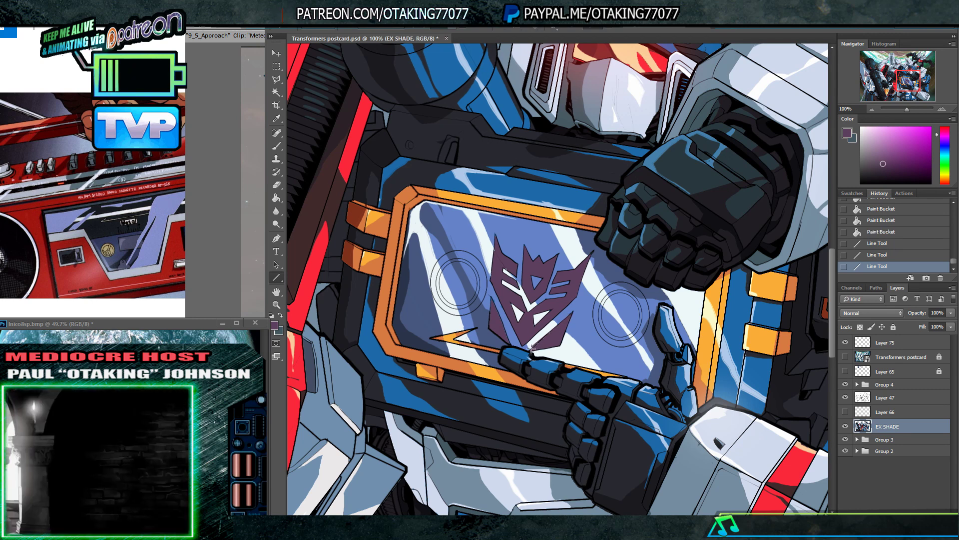
pyautogui.moveTo(531, 349); pyautogui.dragTo(554, 327)
pyautogui.keyDown('alt'); pyautogui.click(544, 334); pyautogui.keyUp('alt')
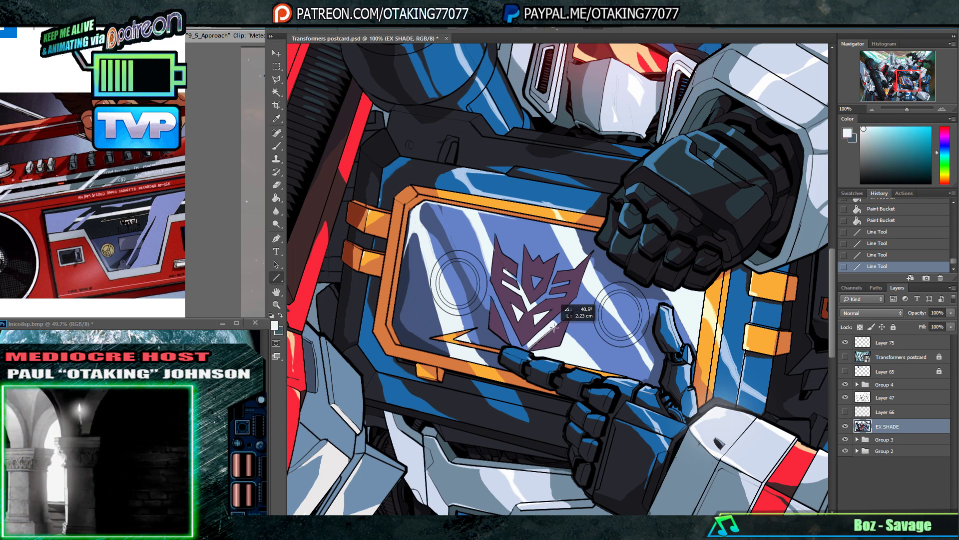
# - Brush sampled purple along the inner and outer edges of the emblem's lower-right wing at 300% zoom
pyautogui.click(942, 109)
pyautogui.click(941, 109)
pyautogui.scroll(-3, 602, 268)
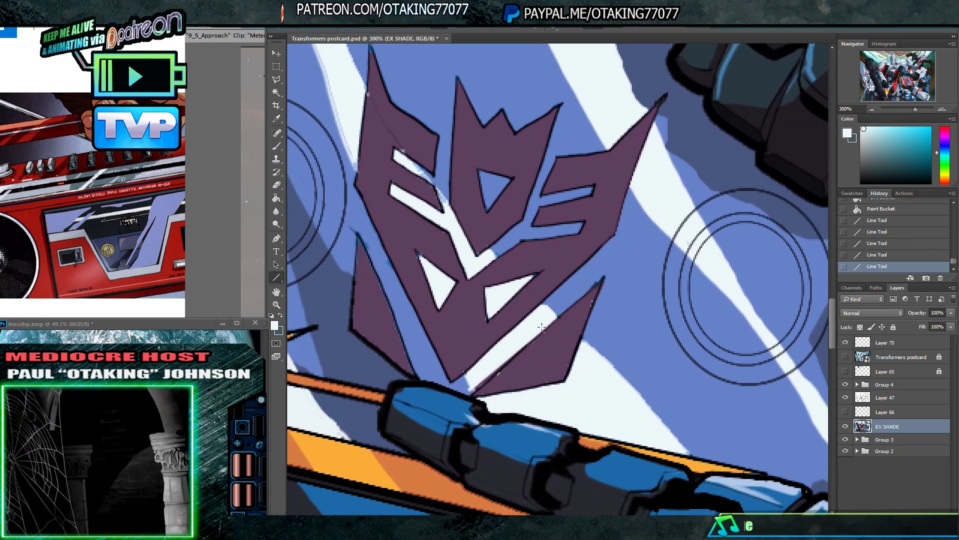
pyautogui.press('b')
pyautogui.keyDown('alt'); pyautogui.click(500, 379); pyautogui.keyUp('alt')
pyautogui.moveTo(500, 378); pyautogui.dragTo(525, 356)
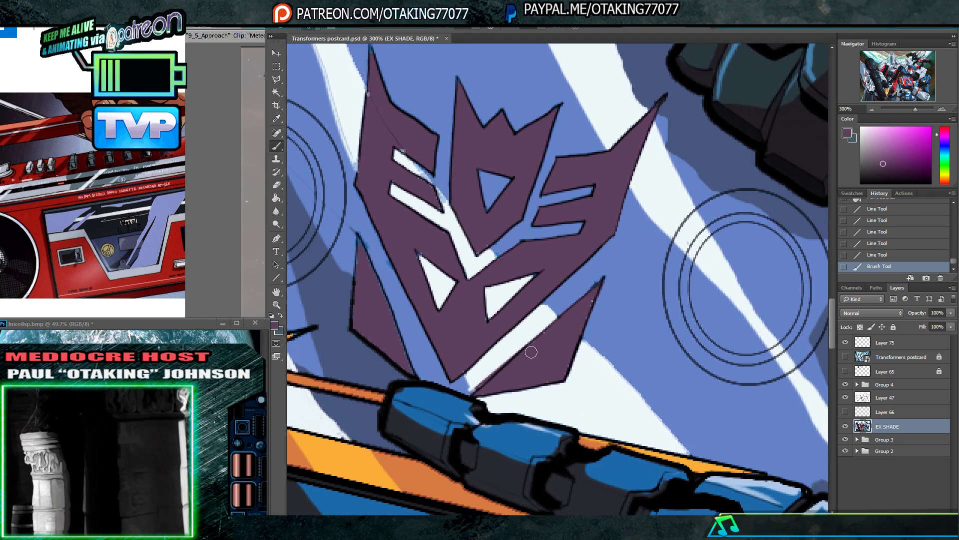
pyautogui.click(555, 330)
pyautogui.click(594, 300)
pyautogui.click(591, 296)
pyautogui.moveTo(593, 298); pyautogui.dragTo(657, 350)
# - Fill and brush purple over the rough spots in the emblem's upper-left horn and lower-left wing
pyautogui.press('g')
pyautogui.click(452, 189)
pyautogui.press('b')
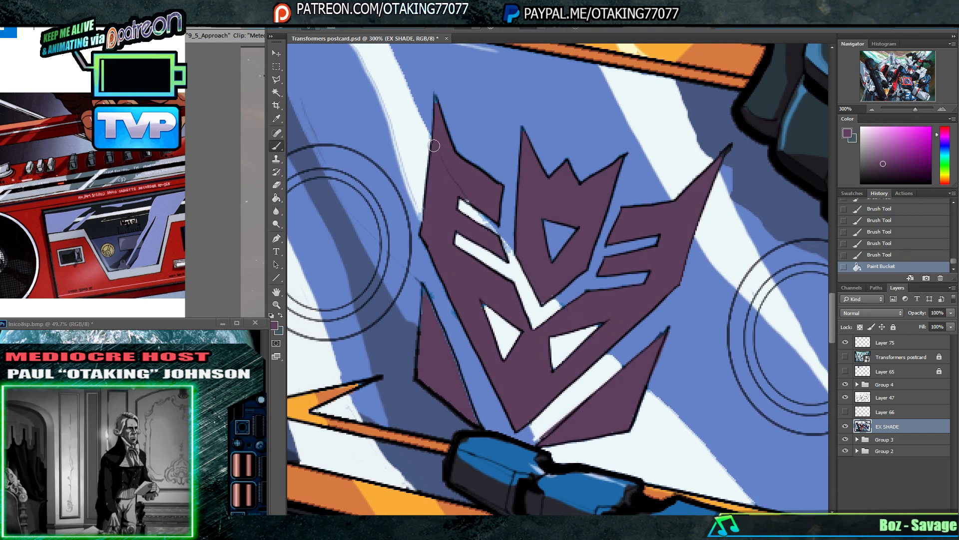
pyautogui.click(437, 103)
pyautogui.click(439, 160)
pyautogui.moveTo(440, 161); pyautogui.dragTo(480, 210)
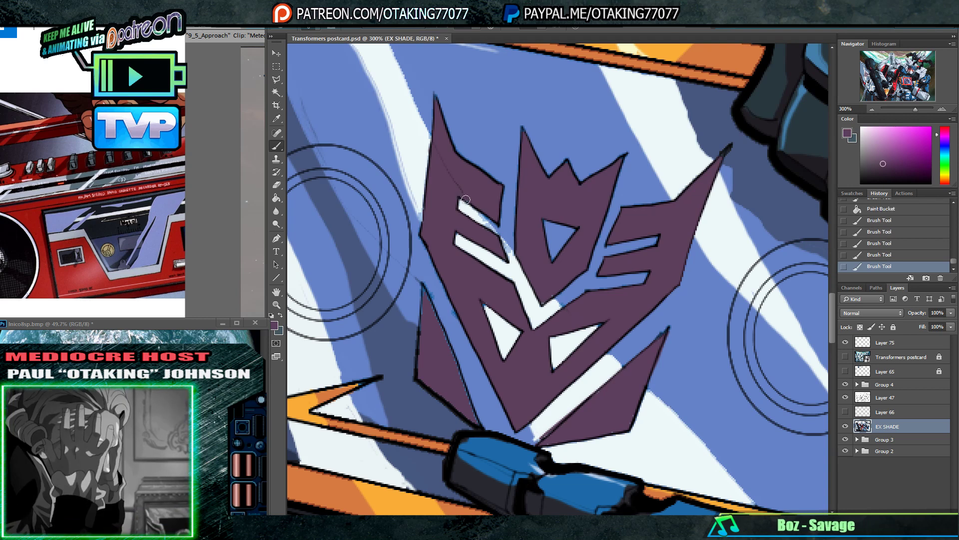
pyautogui.moveTo(422, 290)
pyautogui.mouseDown()
pyautogui.moveTo(419, 320)
pyautogui.moveTo(470, 411)
pyautogui.moveTo(470, 403)
pyautogui.mouseUp()
pyautogui.click(424, 335)
# - Sharpen the edges of the emblem's lower-left and lower-right wings with straight purple lines
pyautogui.press('u')
pyautogui.moveTo(480, 426); pyautogui.dragTo(441, 327)
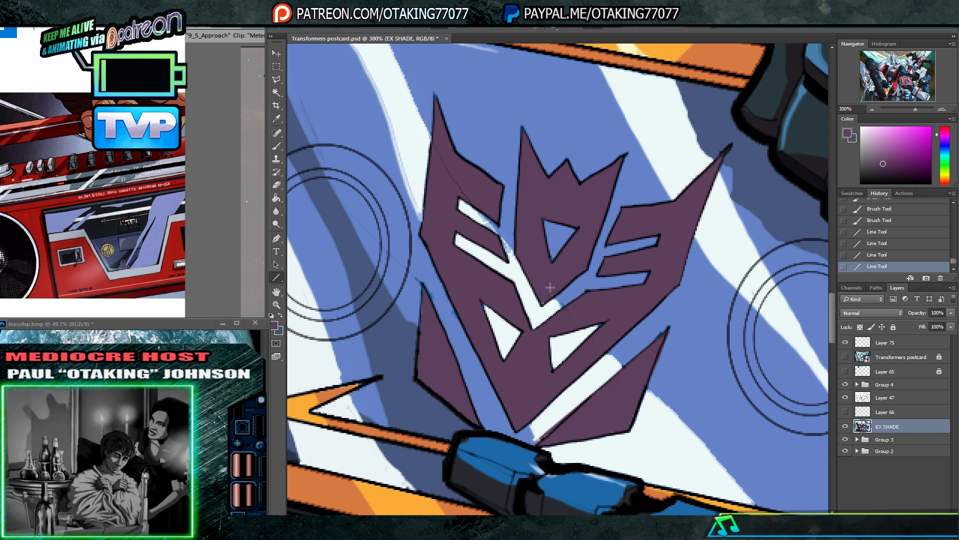
pyautogui.moveTo(657, 345)
pyautogui.mouseDown()
pyautogui.moveTo(621, 424)
pyautogui.moveTo(597, 431)
pyautogui.mouseUp()
# - Sample the pale bluish white and clean up the gap beside the emblem's bottom tip
pyautogui.press('alt')
pyautogui.keyDown('alt'); pyautogui.click(547, 423); pyautogui.keyUp('alt')
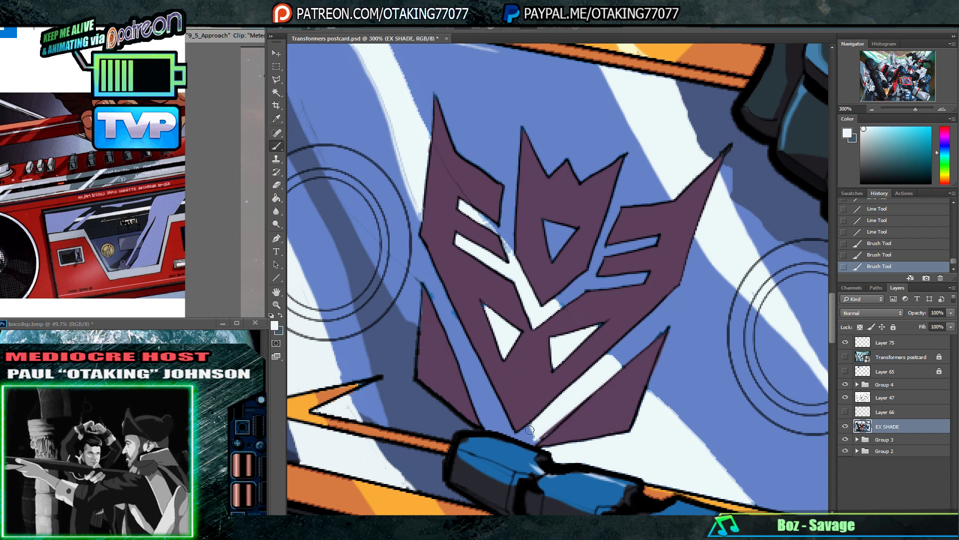
pyautogui.moveTo(538, 423); pyautogui.dragTo(531, 433)
pyautogui.moveTo(529, 427); pyautogui.dragTo(535, 436)
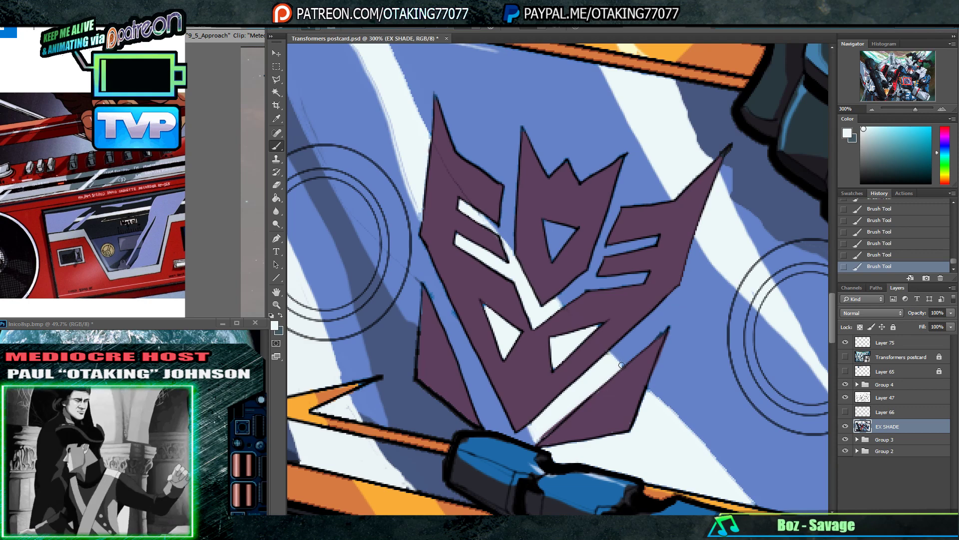
# - Examine the whole postcard at reduced zoom to judge the finished chest window against the rest of the artwork
pyautogui.click(872, 108)
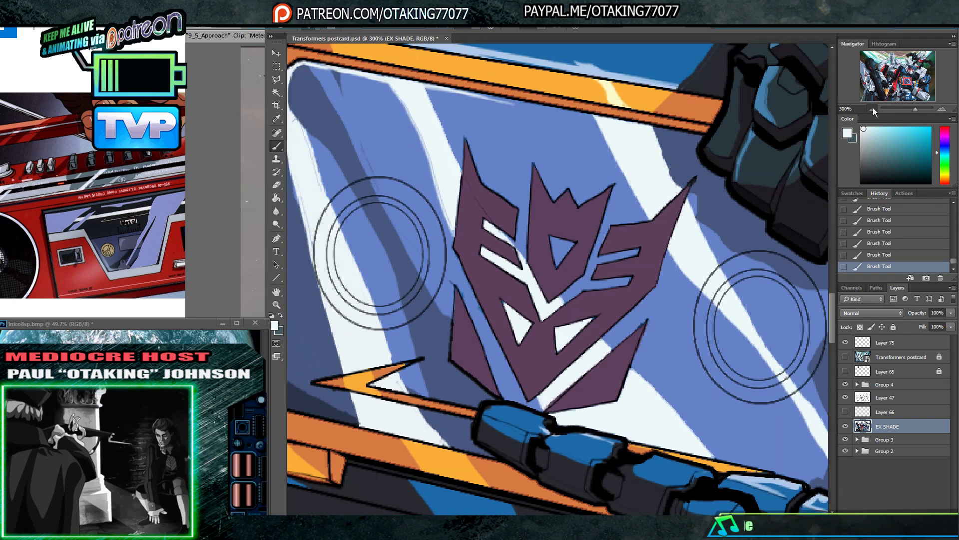
pyautogui.click(872, 108)
pyautogui.click(873, 109)
pyautogui.click(873, 109)
pyautogui.moveTo(634, 300)
pyautogui.mouseDown()
pyautogui.moveTo(602, 273)
pyautogui.moveTo(647, 309)
pyautogui.mouseUp()
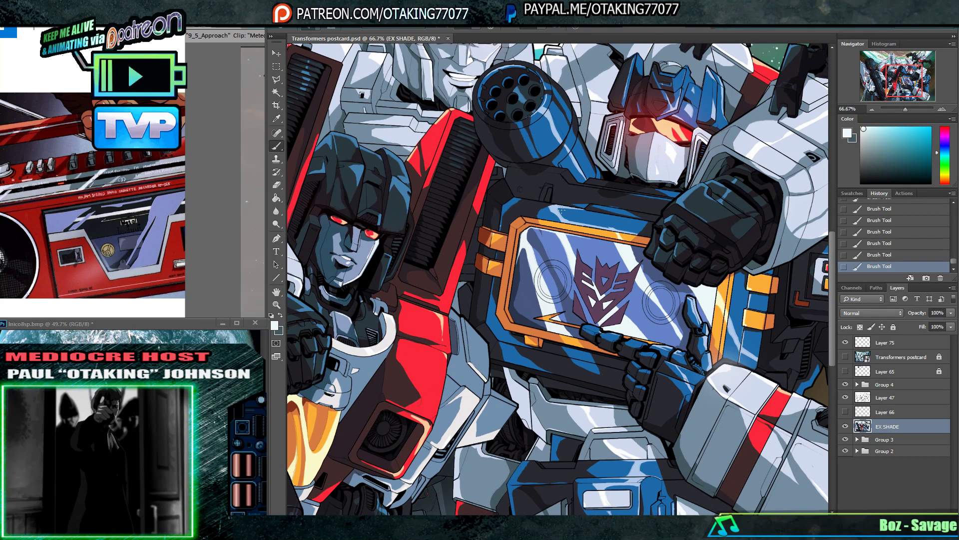
pyautogui.click(872, 109)
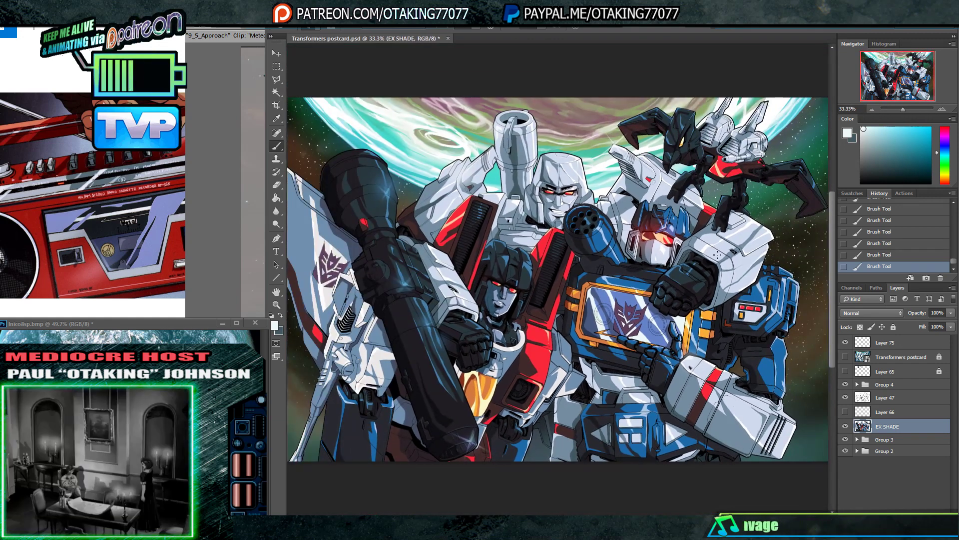
pyautogui.moveTo(655, 269)
pyautogui.mouseDown()
pyautogui.moveTo(611, 249)
pyautogui.moveTo(650, 283)
pyautogui.mouseUp()
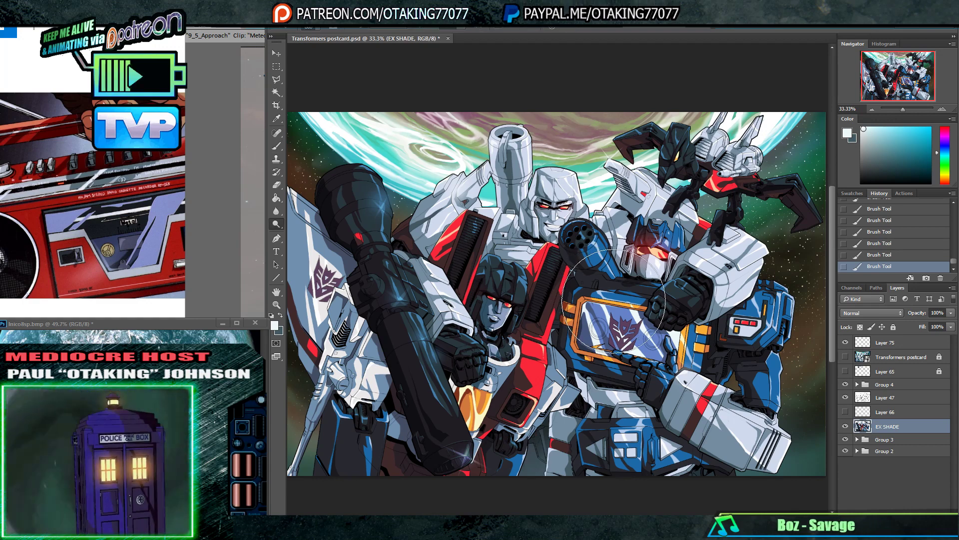
pyautogui.press('i')
pyautogui.moveTo(637, 308); pyautogui.dragTo(621, 298)
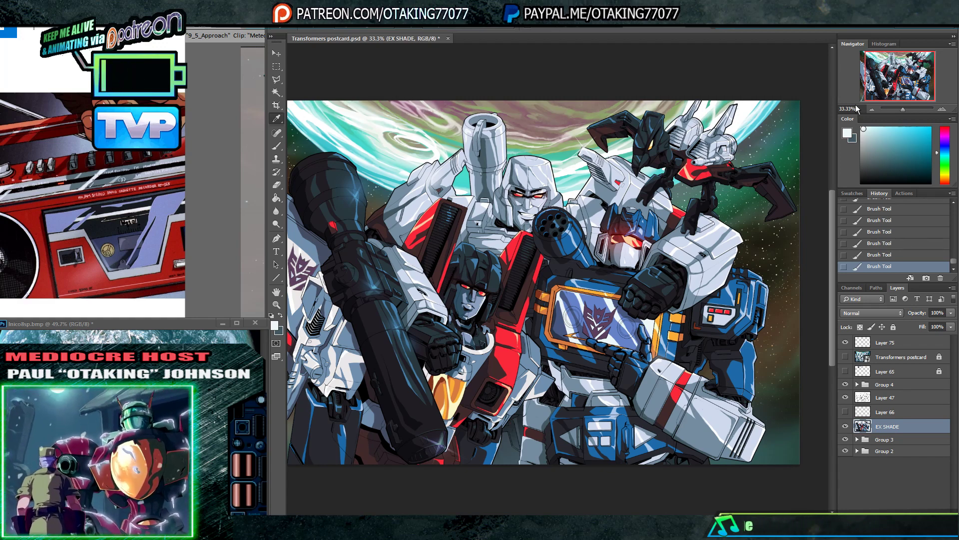
pyautogui.click(873, 109)
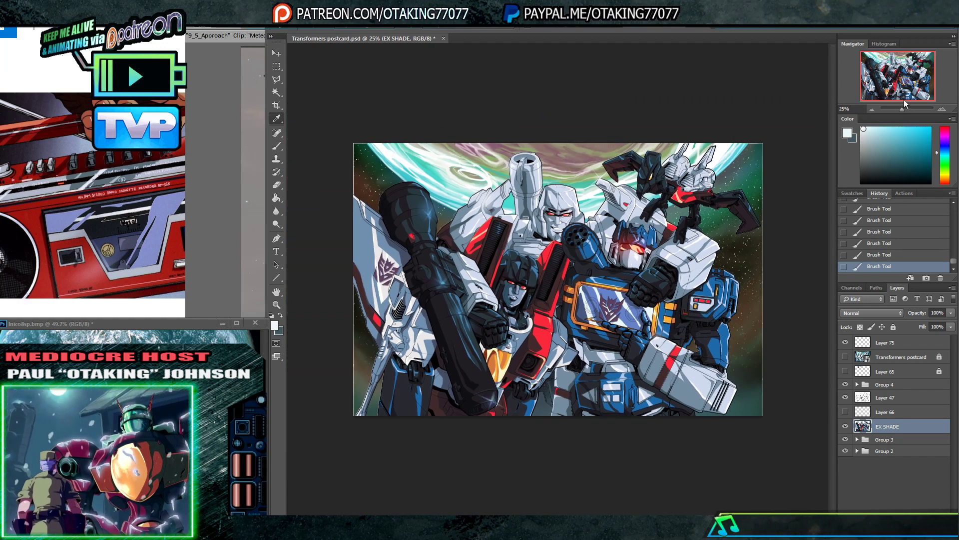
pyautogui.click(940, 109)
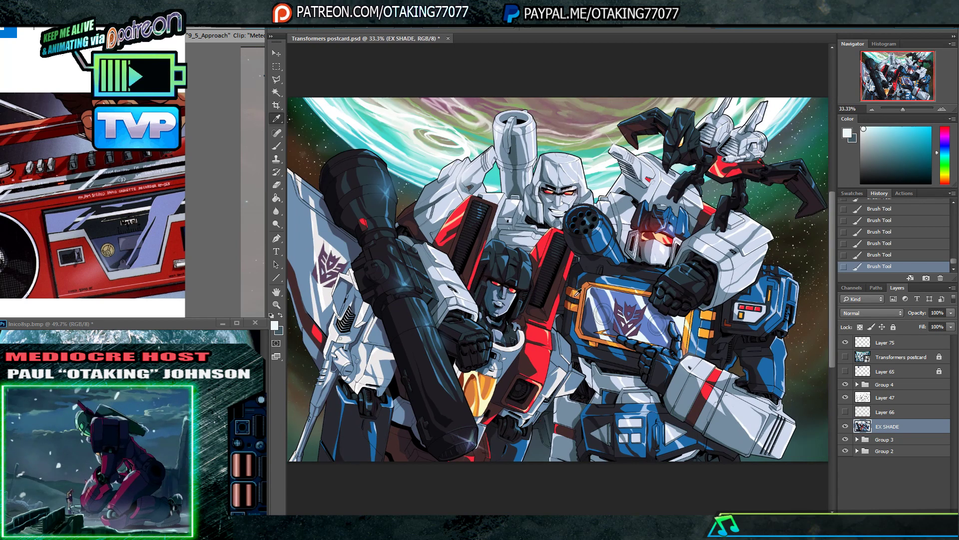
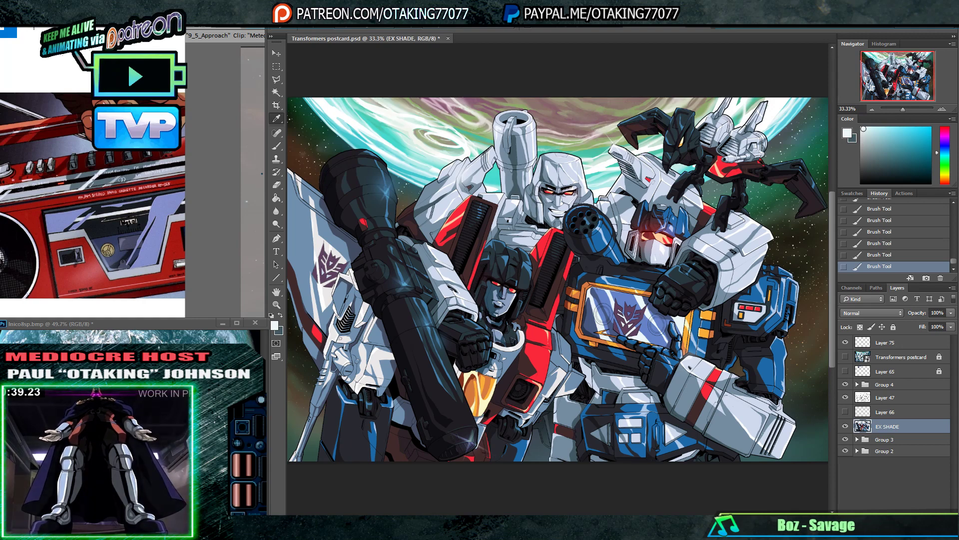
# - Switch to the photo viewer, enlarge the red cassette recorder reference to study its reflections, and restore its size
pyautogui.click(153, 175)
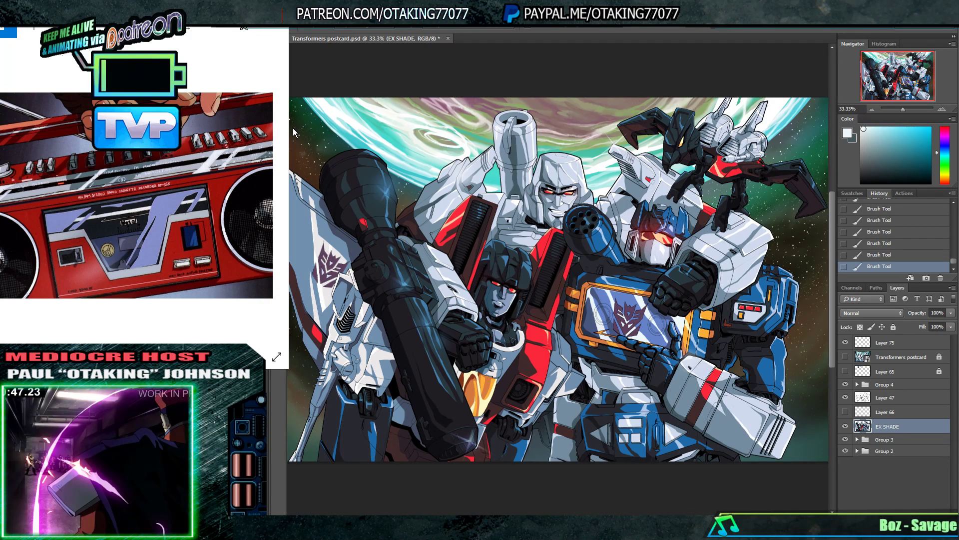
pyautogui.click(254, 8)
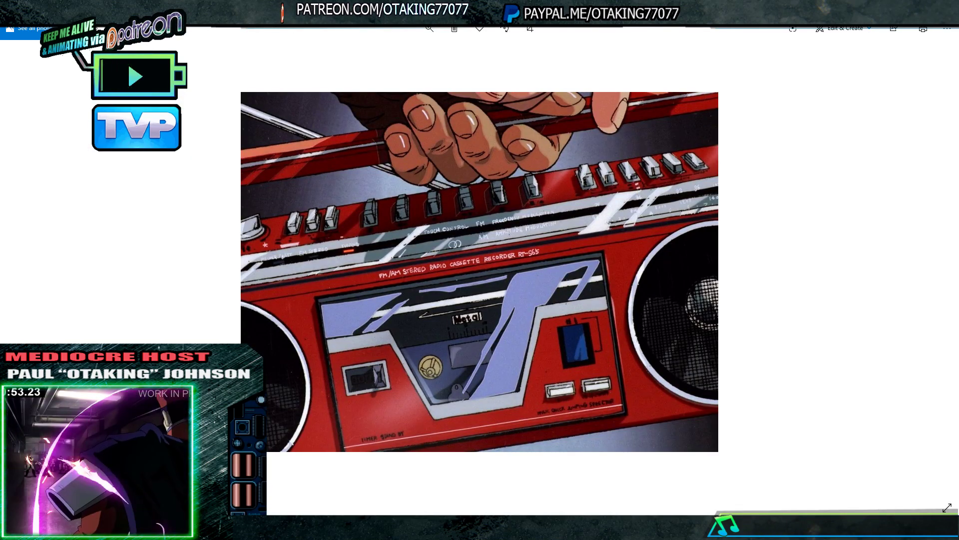
pyautogui.press('super+Down')
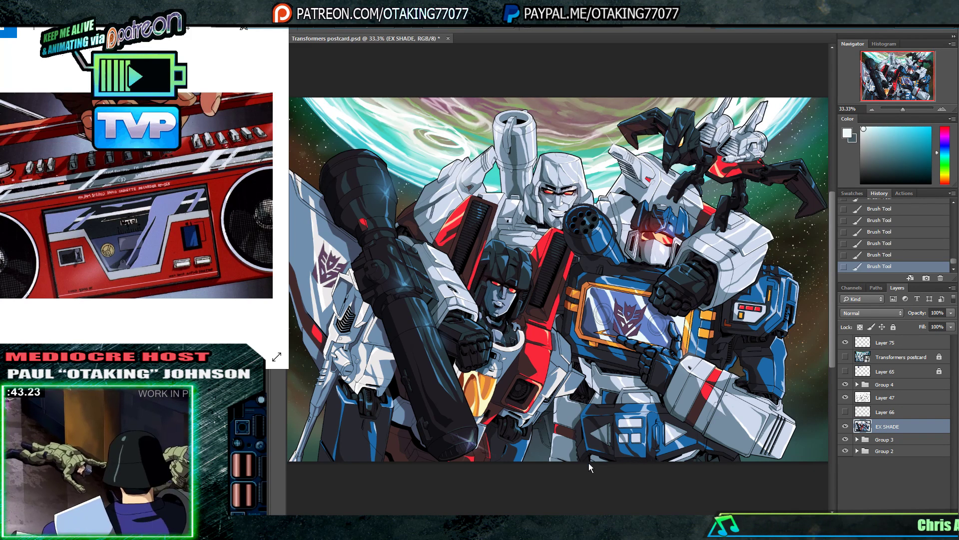
# - Shrink and adjust the photo viewer window holding the red cassette recorder reference so it sits beside the postcard canvas, and return to Photoshop
pyautogui.click(451, 486)
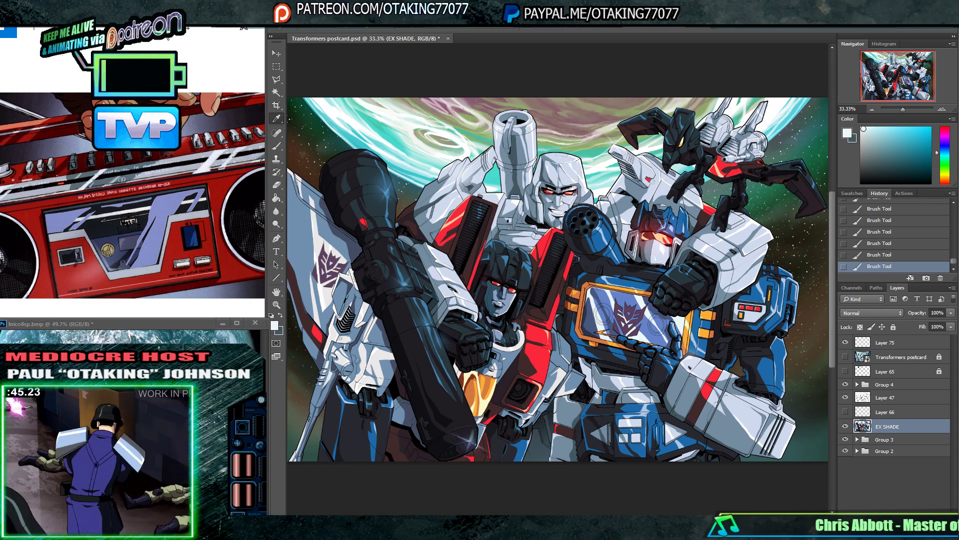
pyautogui.click(172, 192)
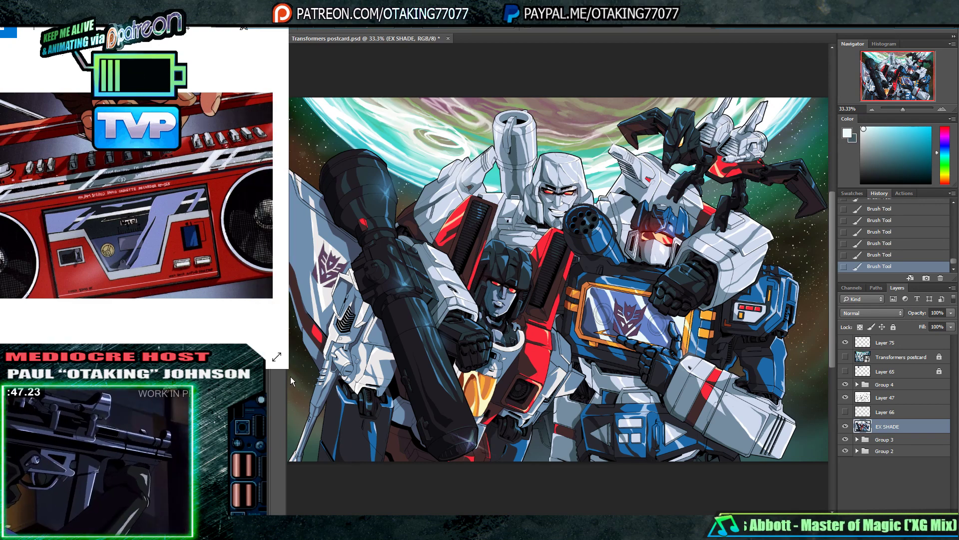
pyautogui.moveTo(289, 372); pyautogui.dragTo(273, 333)
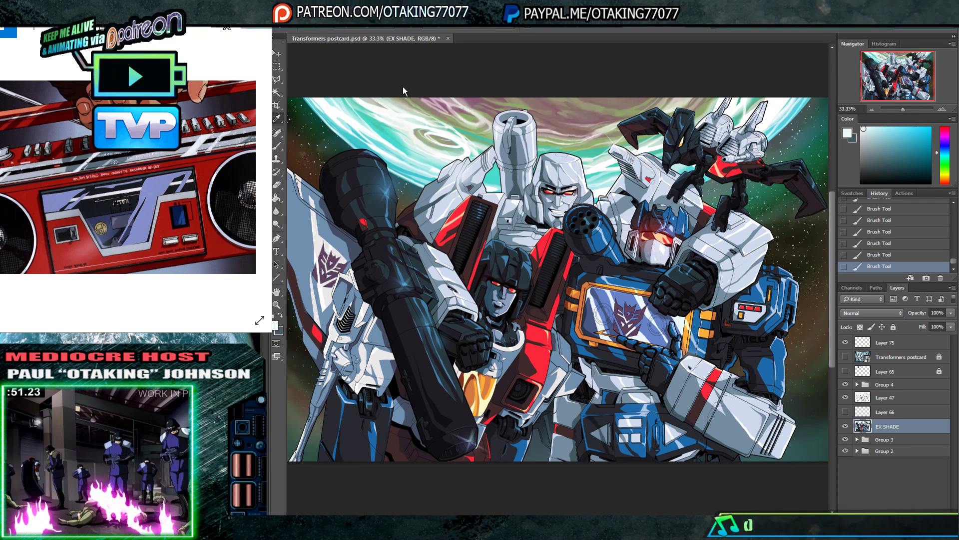
pyautogui.click(428, 69)
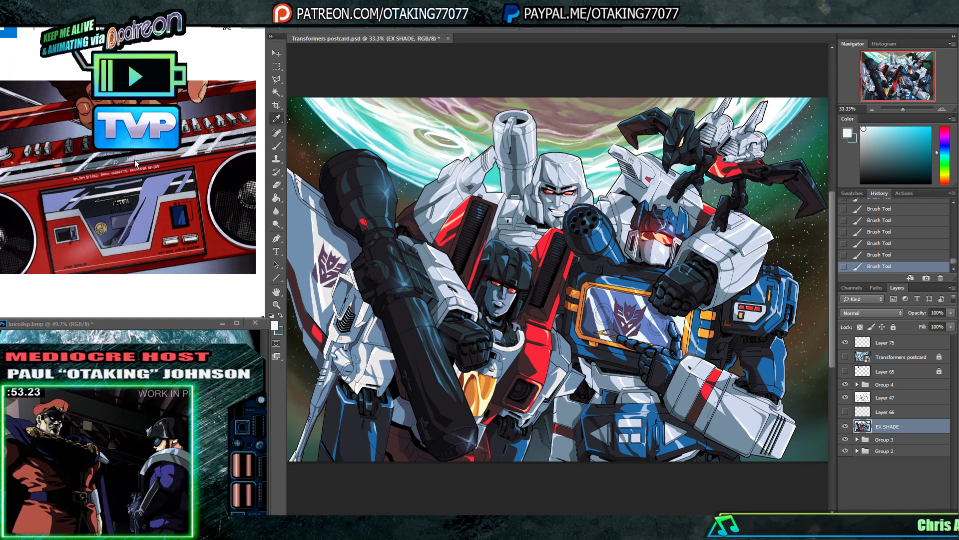
pyautogui.click(166, 160)
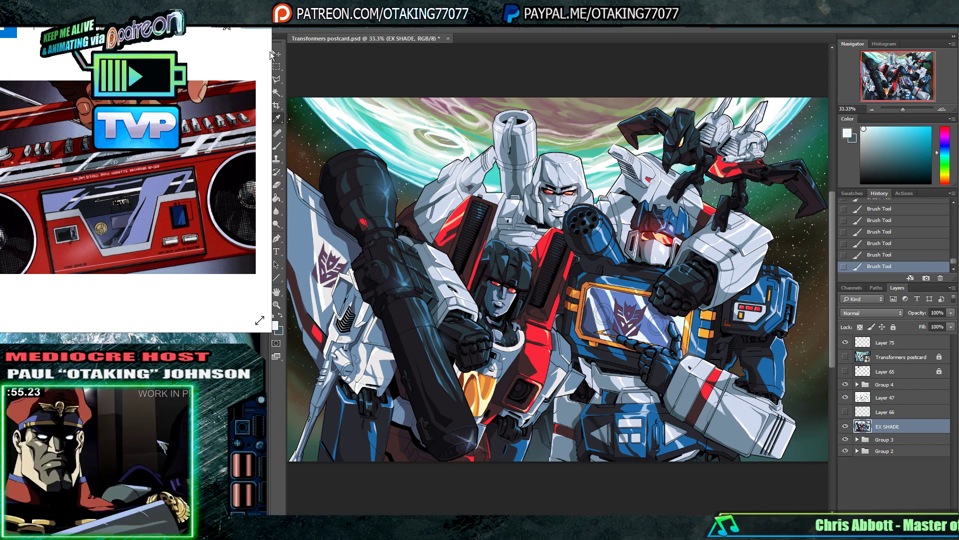
pyautogui.moveTo(272, 52); pyautogui.dragTo(283, 52)
pyautogui.click(378, 83)
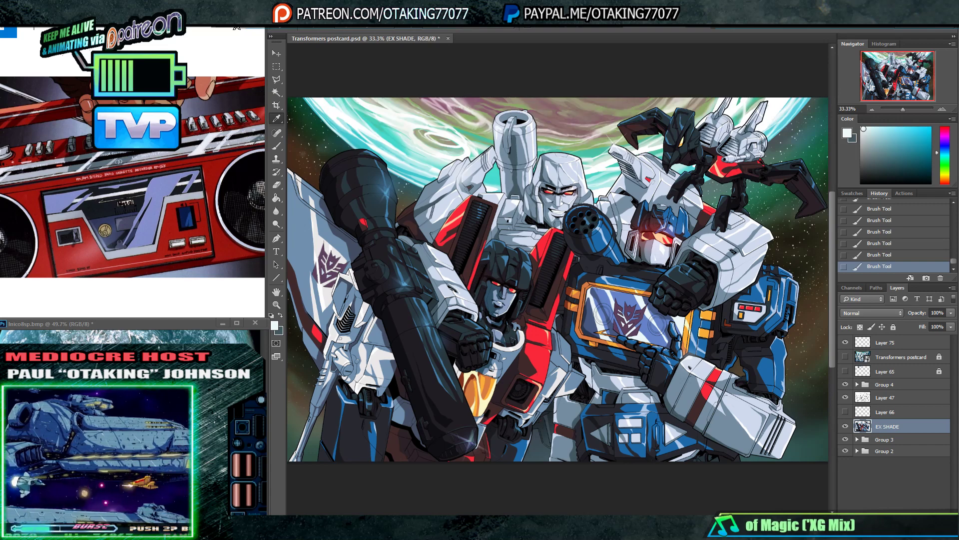
# - Switch to TVPaint, bring up the 9_8 - zoom out_COLOR project, and play its Meteor crash clip, stopping at frame 163
pyautogui.hotkey('alt', 'Tab')
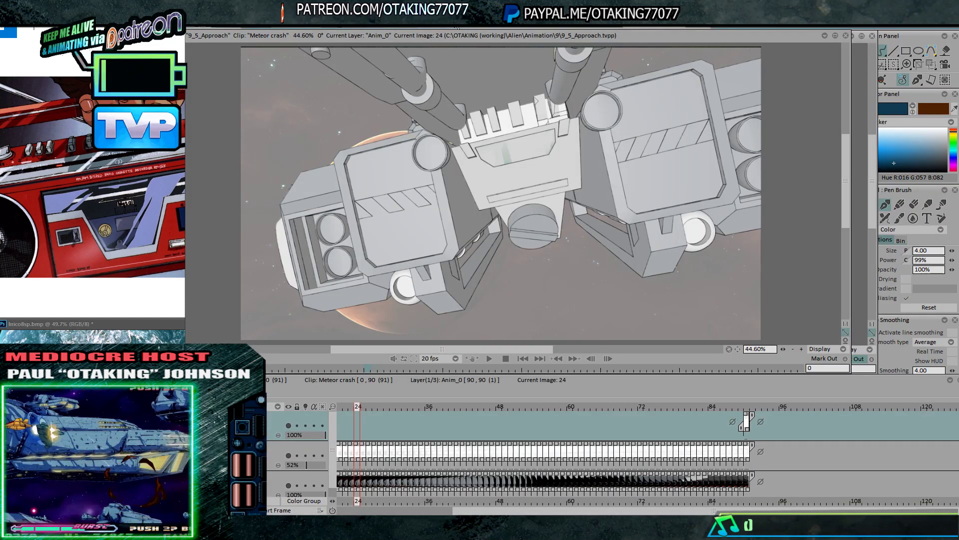
pyautogui.click(463, 28)
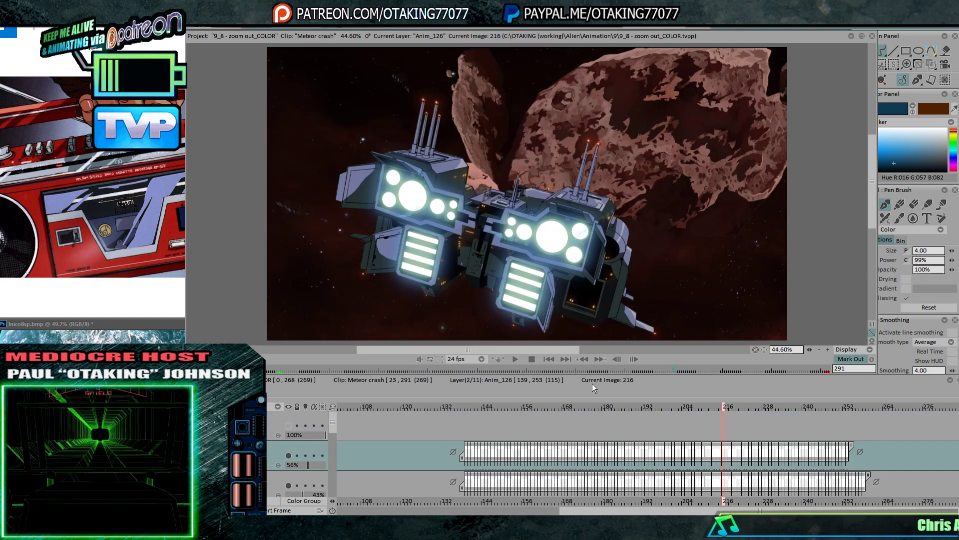
pyautogui.click(518, 358)
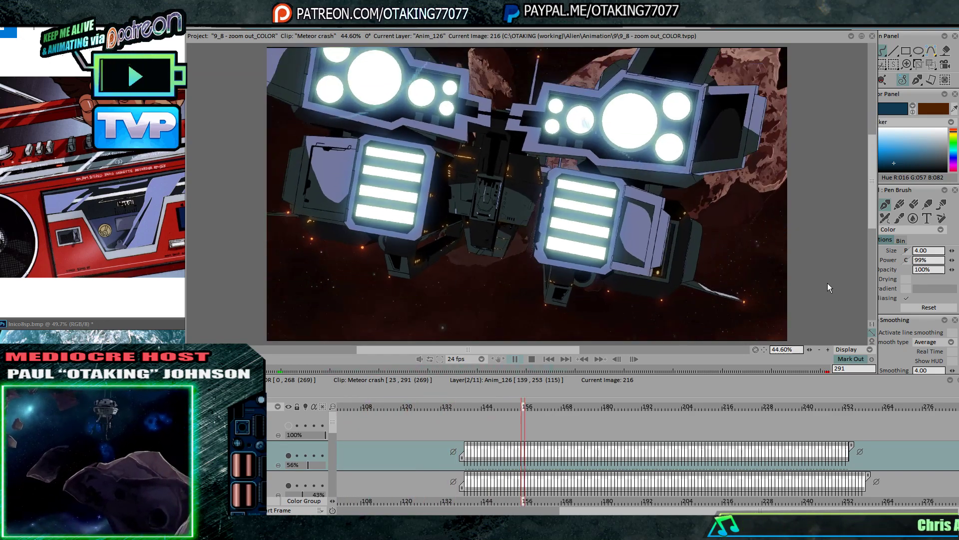
pyautogui.press('Return')
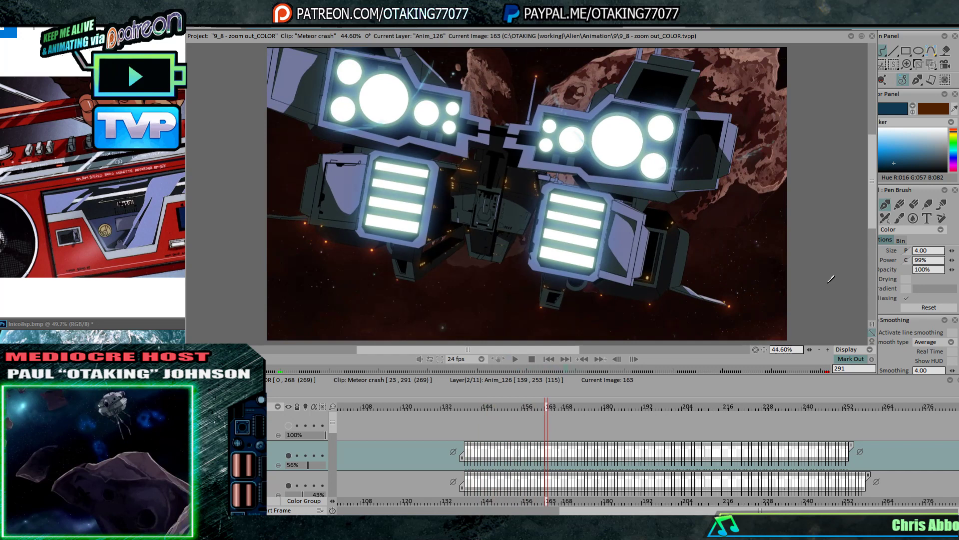
# - In the 9_5_Approach project, hide the rendered Meteor crash layer and raise the line drawing layer's opacity to 100%
pyautogui.click(552, 29)
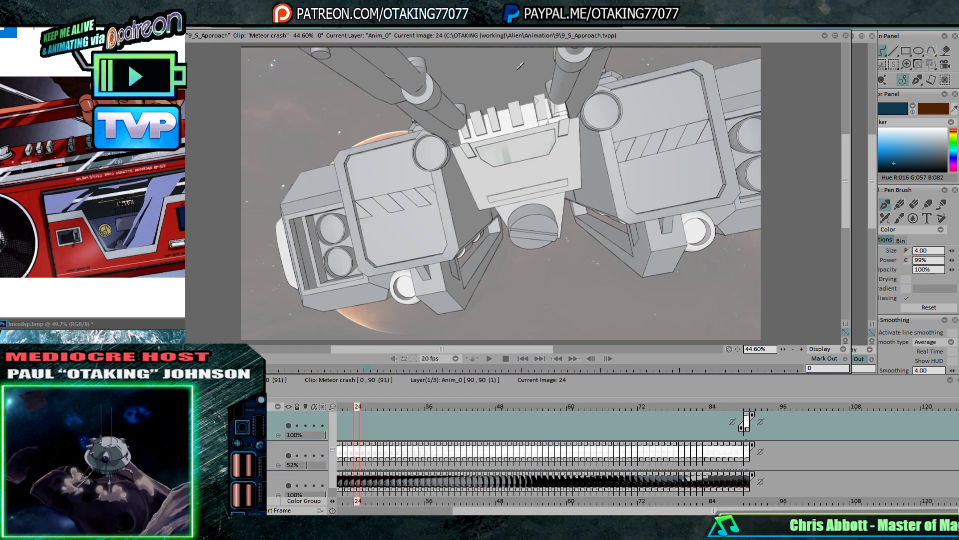
pyautogui.click(288, 486)
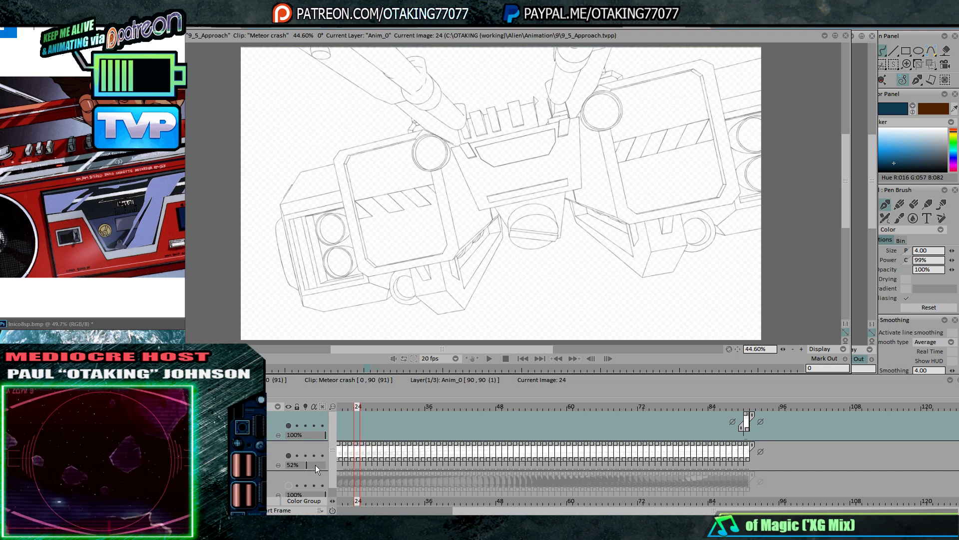
pyautogui.moveTo(315, 461); pyautogui.dragTo(332, 461)
pyautogui.click(391, 466)
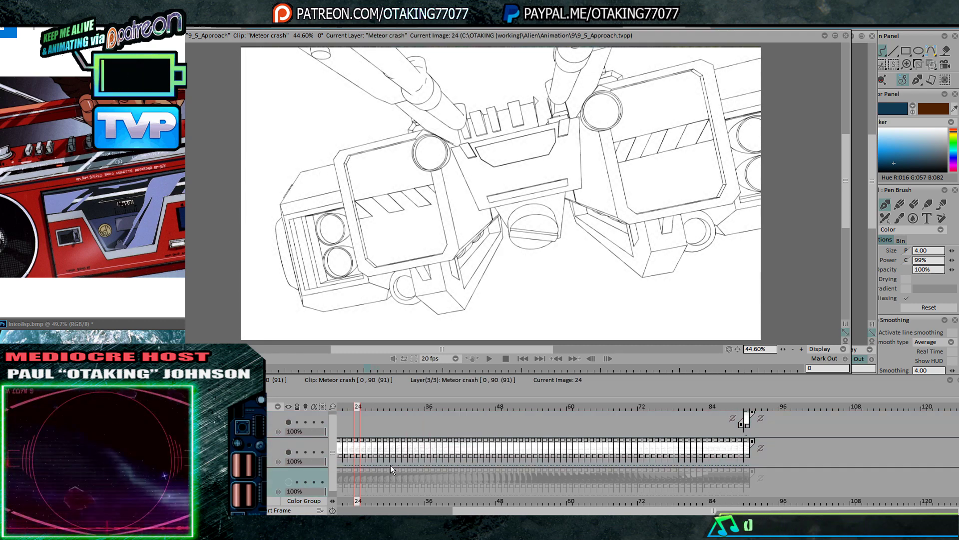
# - Play back the line-only approach animation, stop it at frame 18, and save the project
pyautogui.click(490, 359)
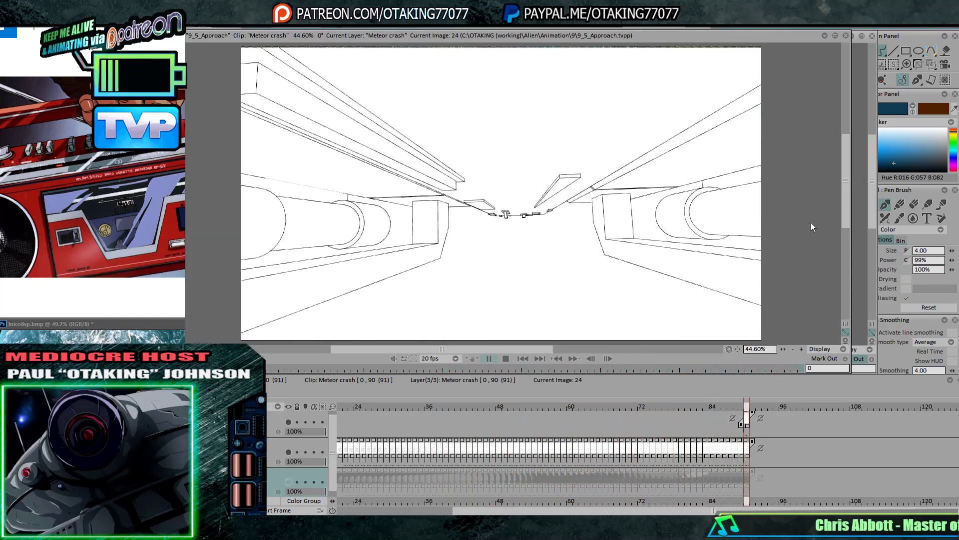
pyautogui.press('Return')
pyautogui.hotkey('ctrl', 's')
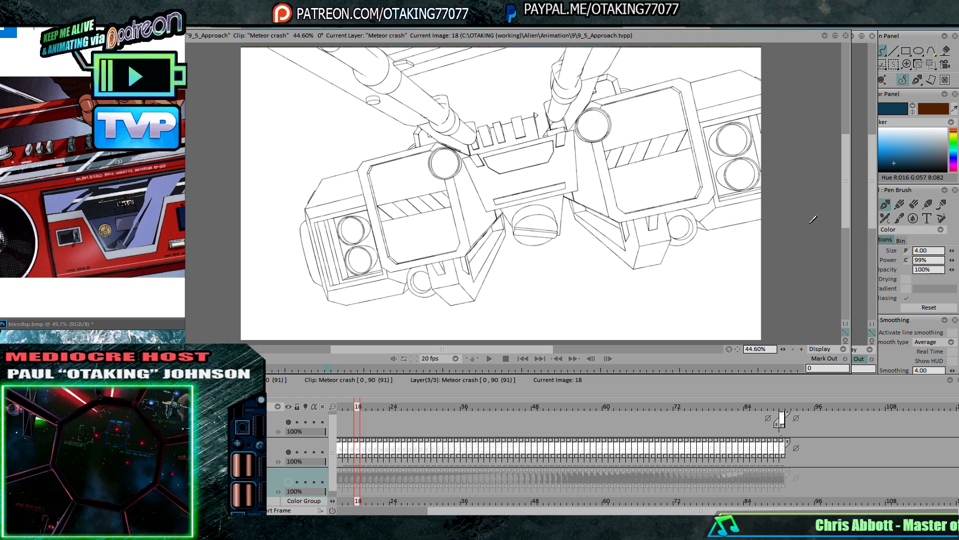
# - Return to the 9_8 - zoom out_COLOR project and scrub the coloured spaceship shot to frame 282
pyautogui.click(481, 28)
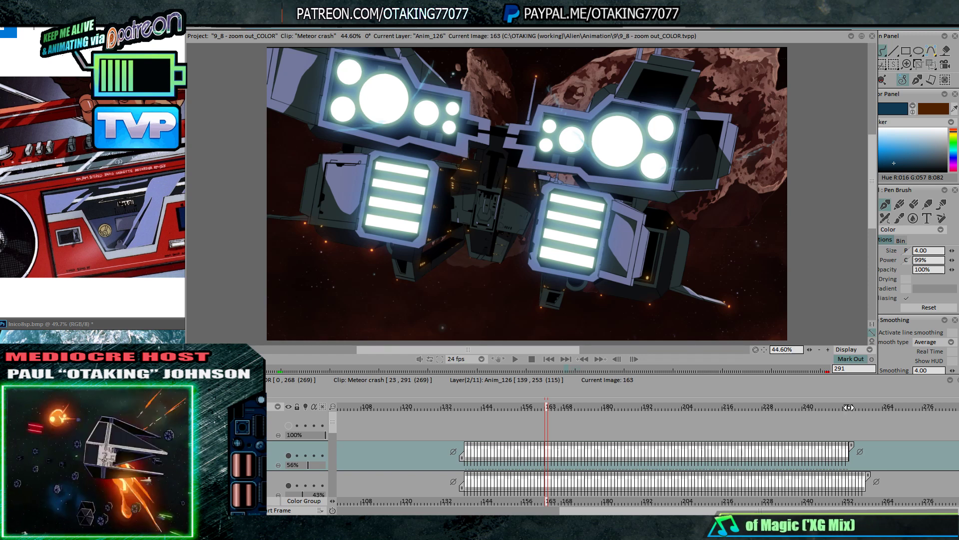
pyautogui.moveTo(848, 407); pyautogui.dragTo(946, 404)
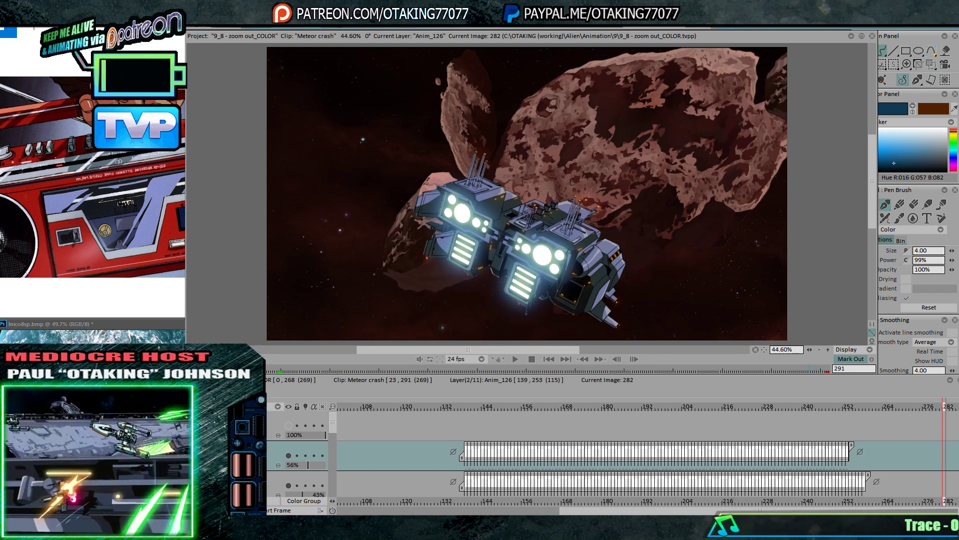
# - Switch back to Photoshop and display only the red channel of the Earth image
pyautogui.hotkey('alt', 'Tab')
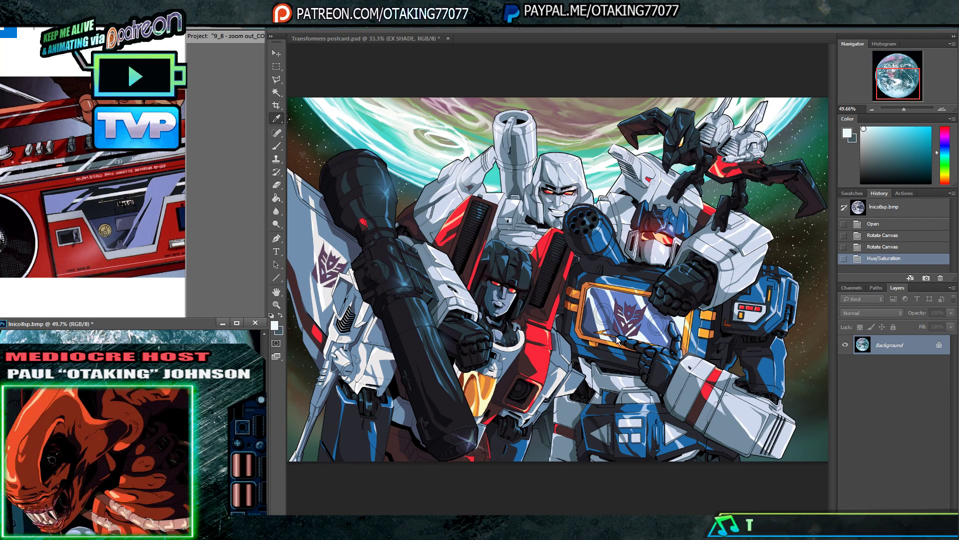
pyautogui.hotkey('ctrl', '3')
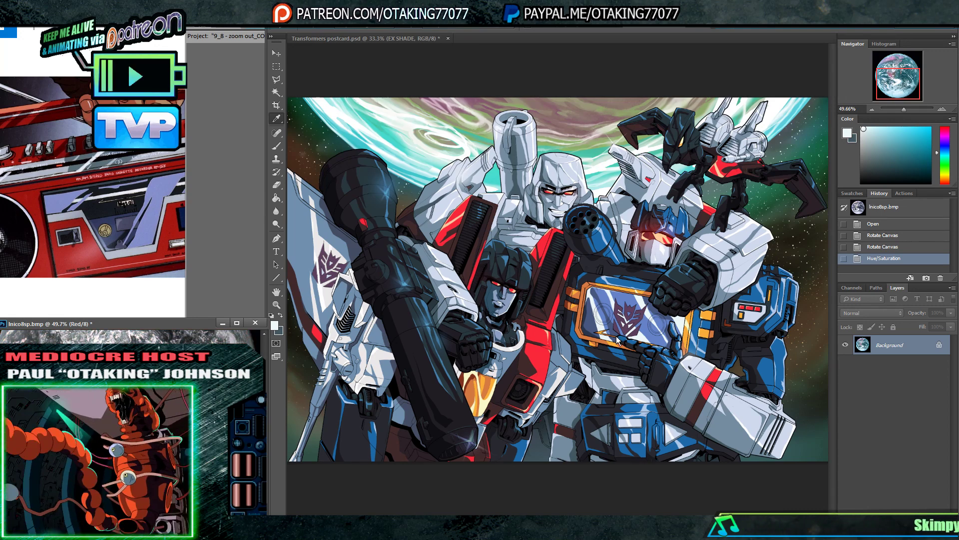